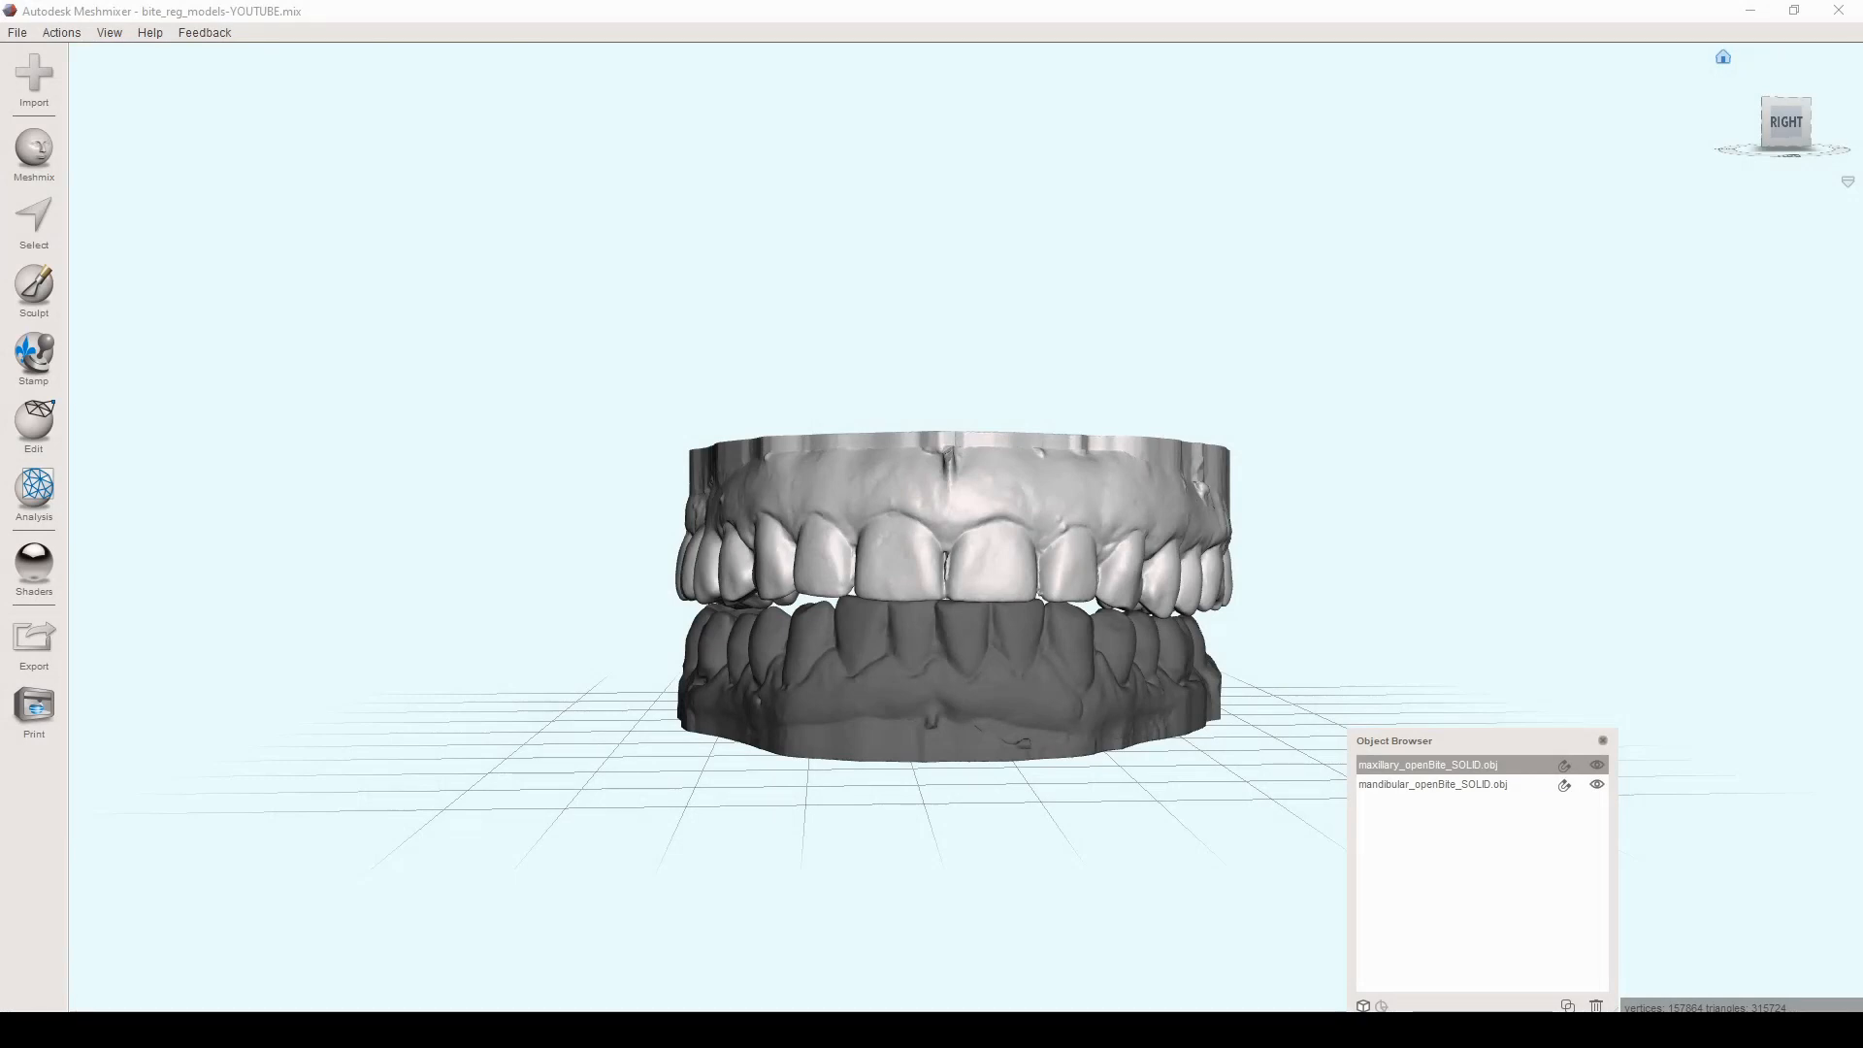
Step: Examine the open bite between the maxillary and mandibular models from the front and both sides
right_click_drag(724, 284, 770, 283)
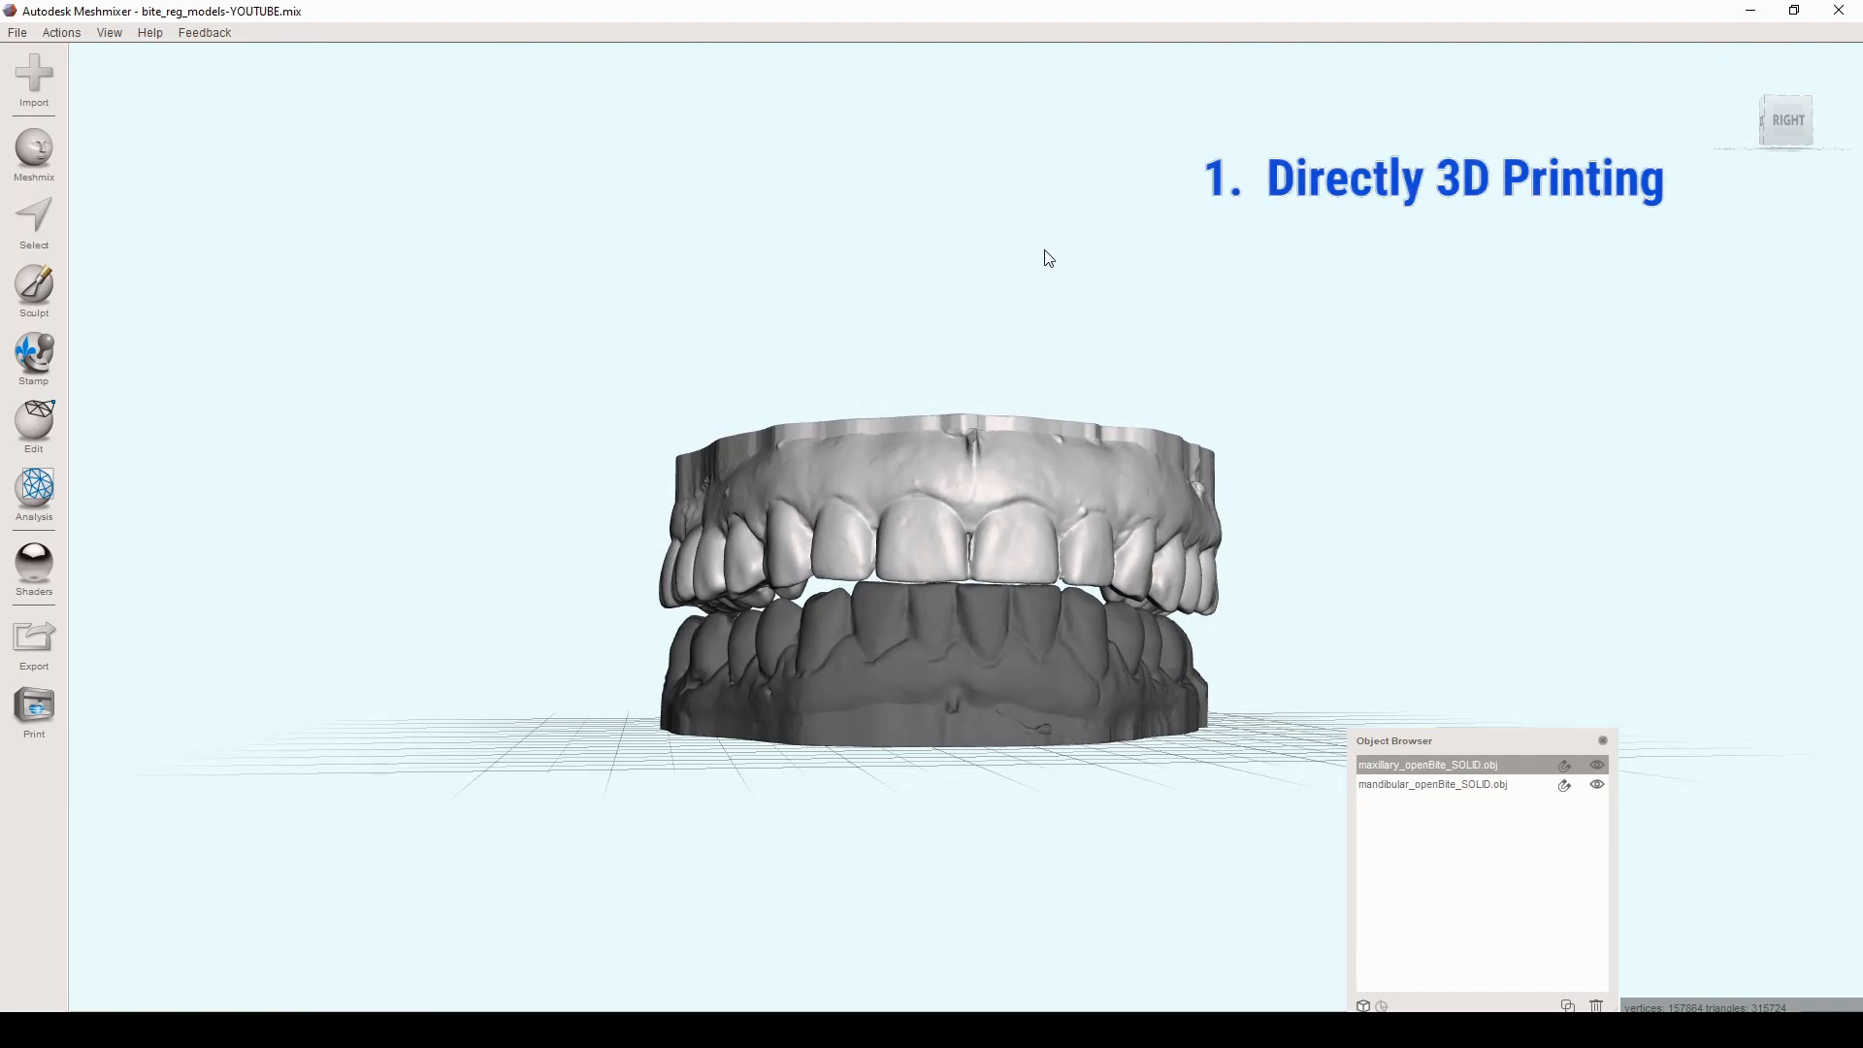
right_click_drag(1093, 253, 1160, 312)
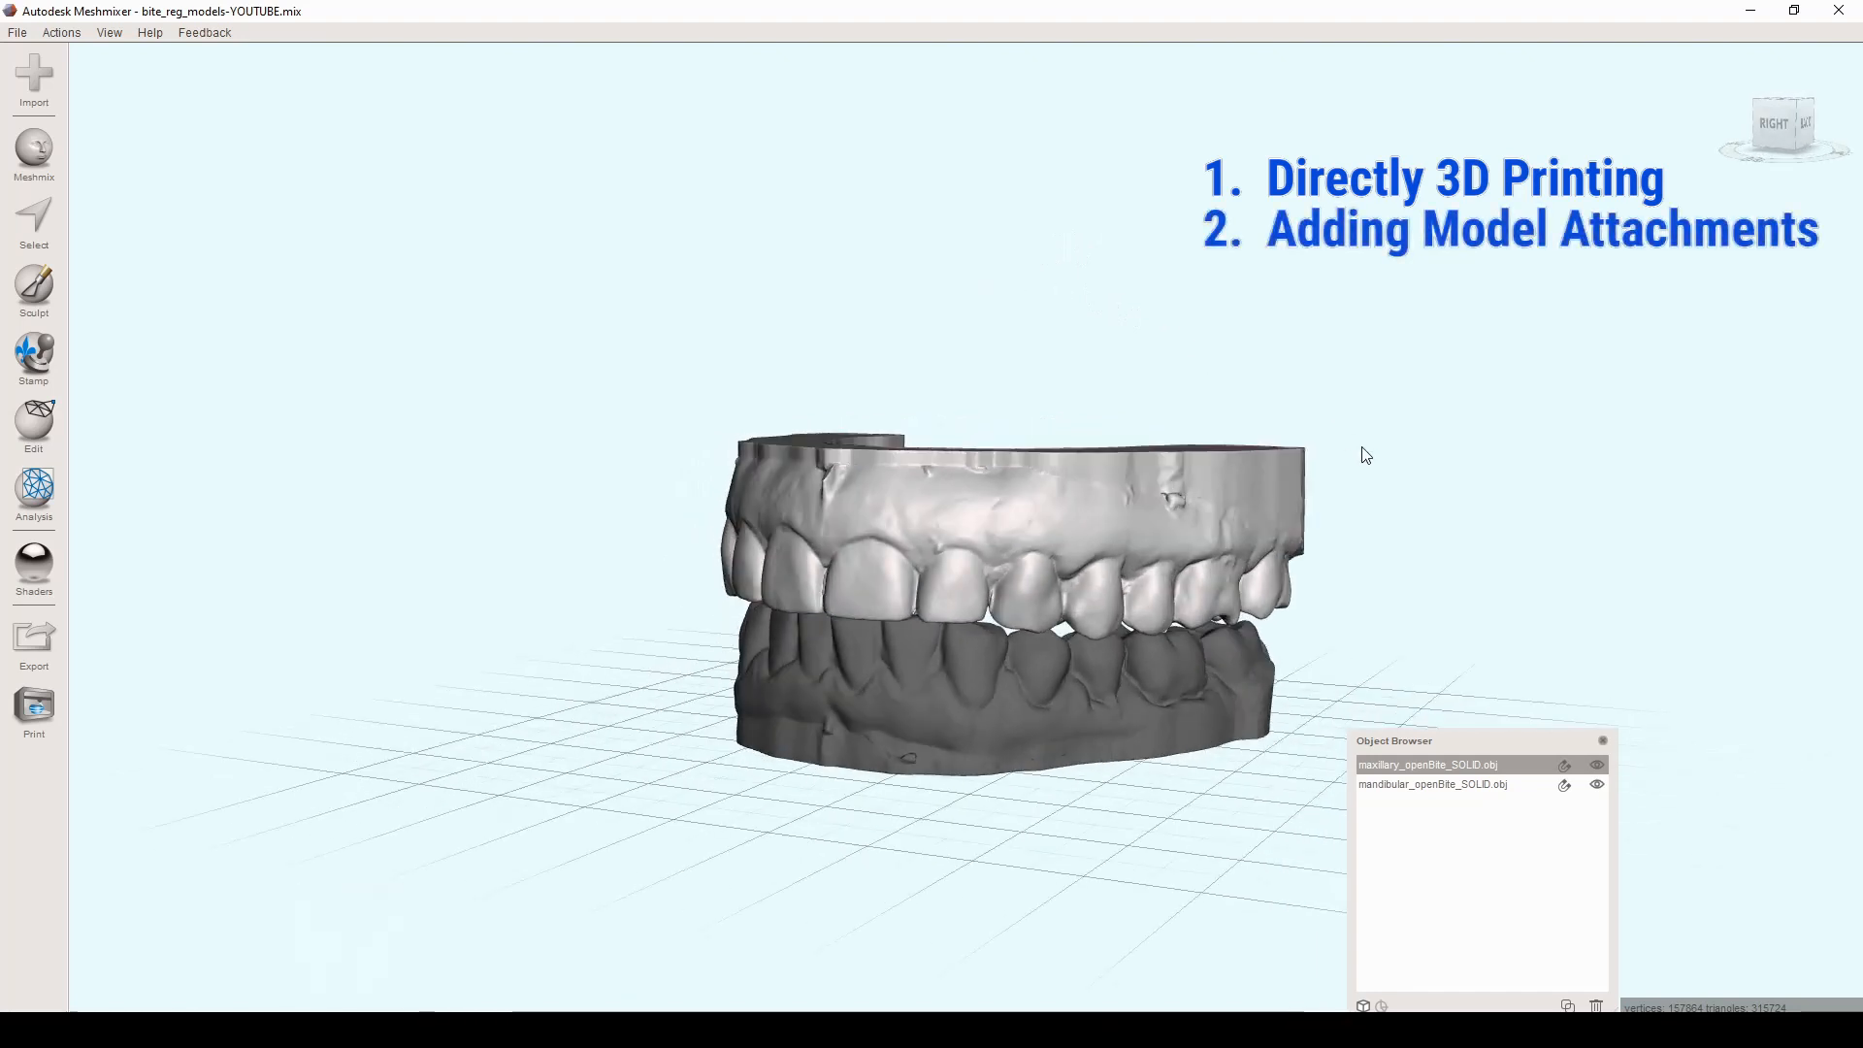
right_click_drag(1288, 497, 1267, 487)
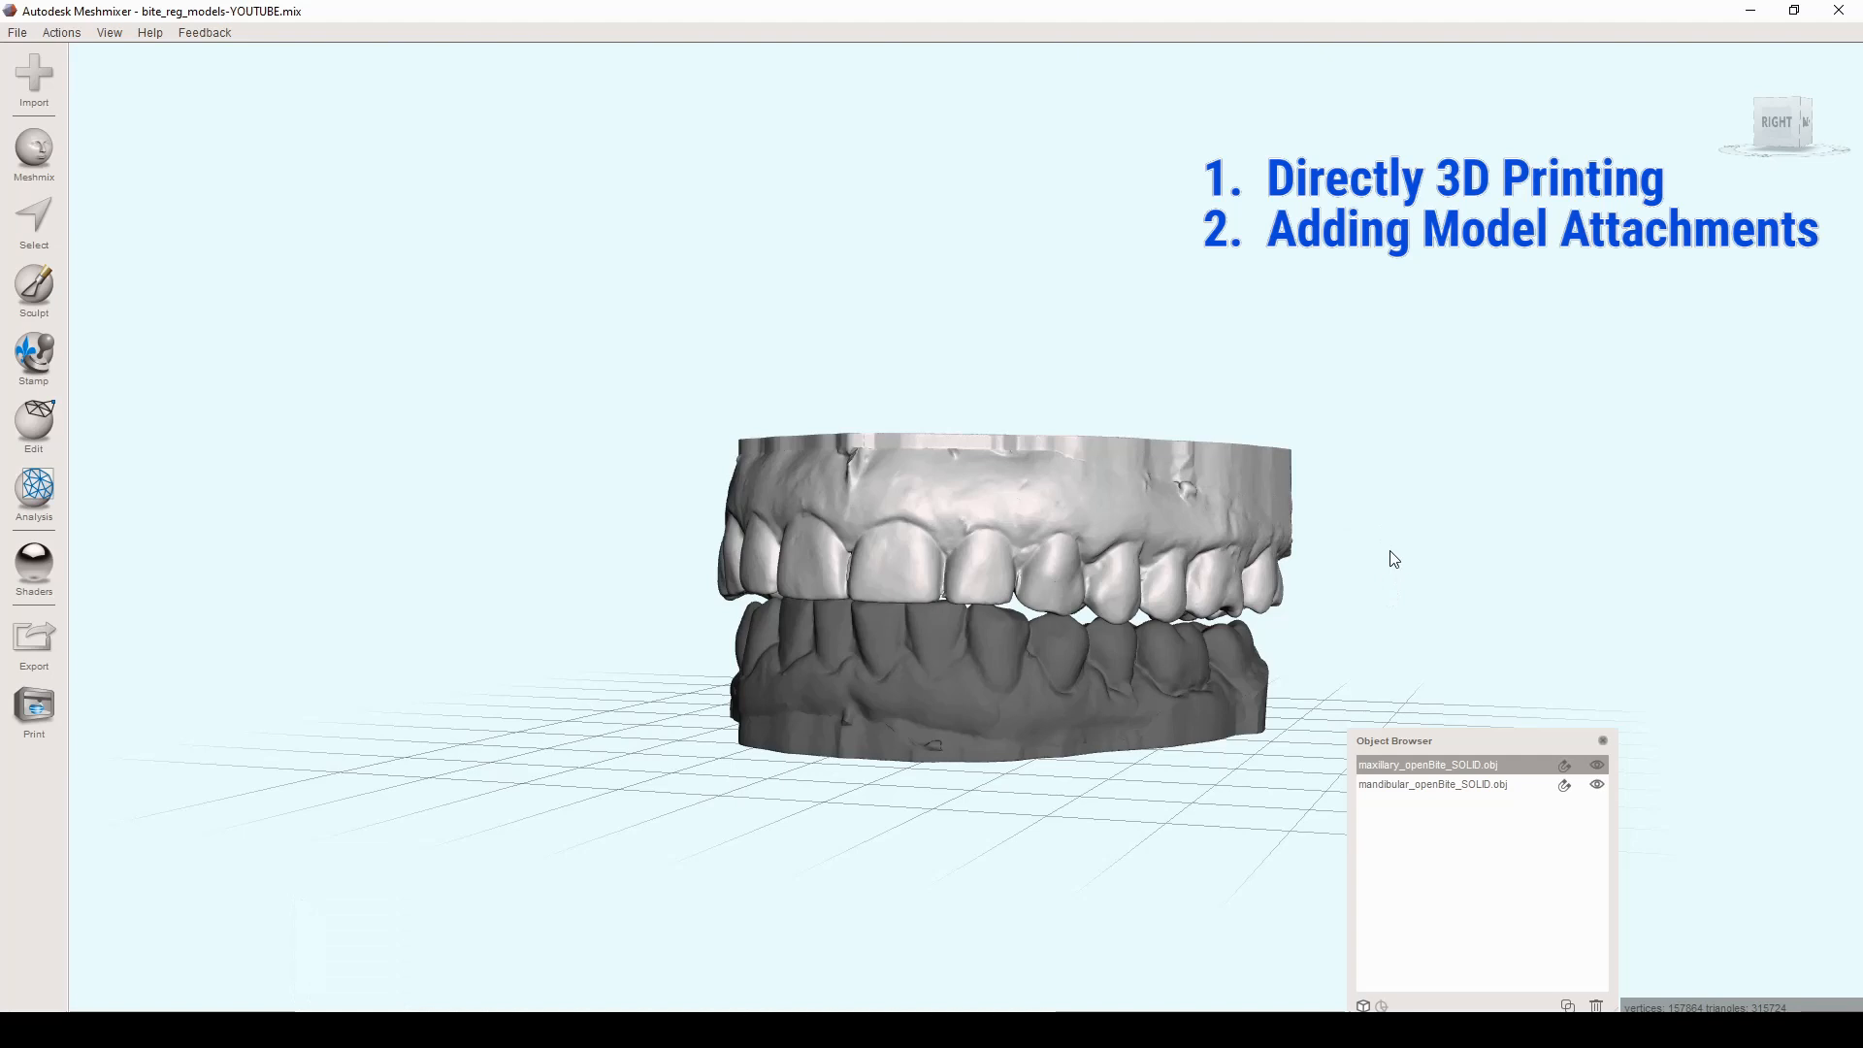
right_click_drag(1382, 485, 1206, 615)
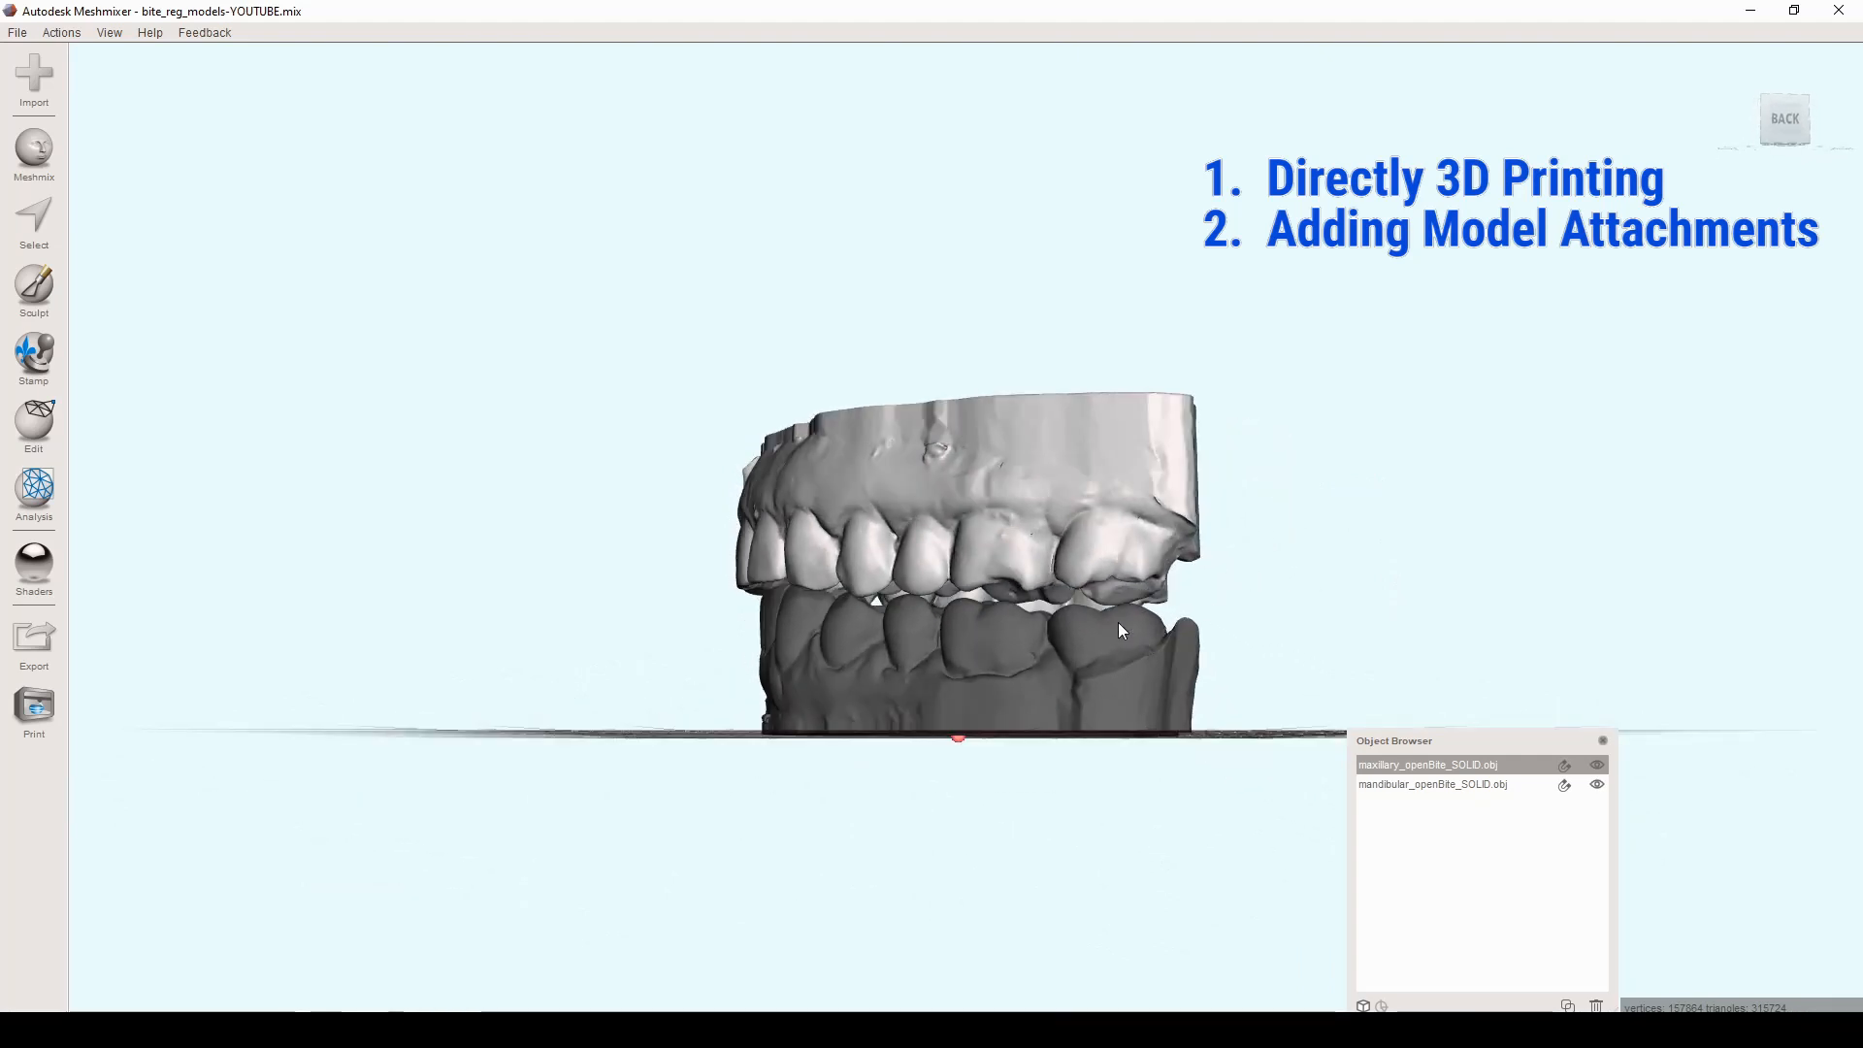
right_click_drag(923, 468, 1128, 449)
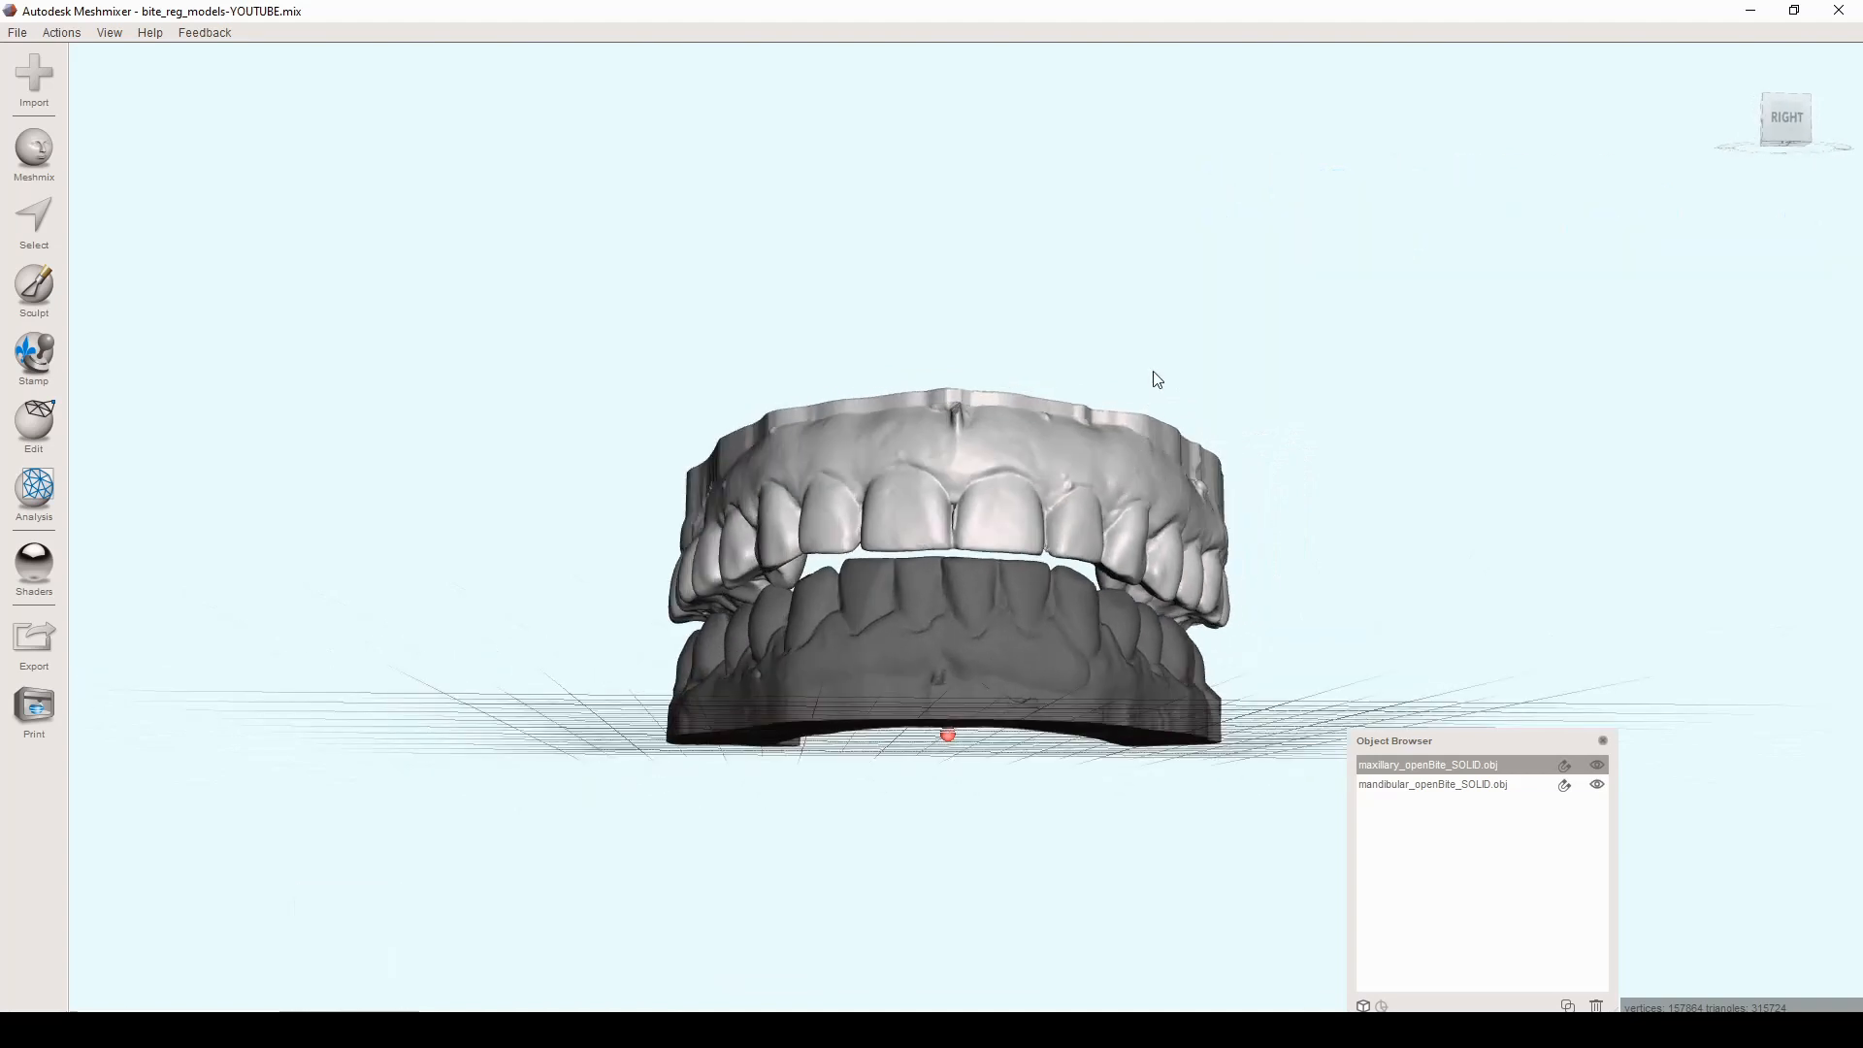
right_click_drag(1144, 385, 1319, 378)
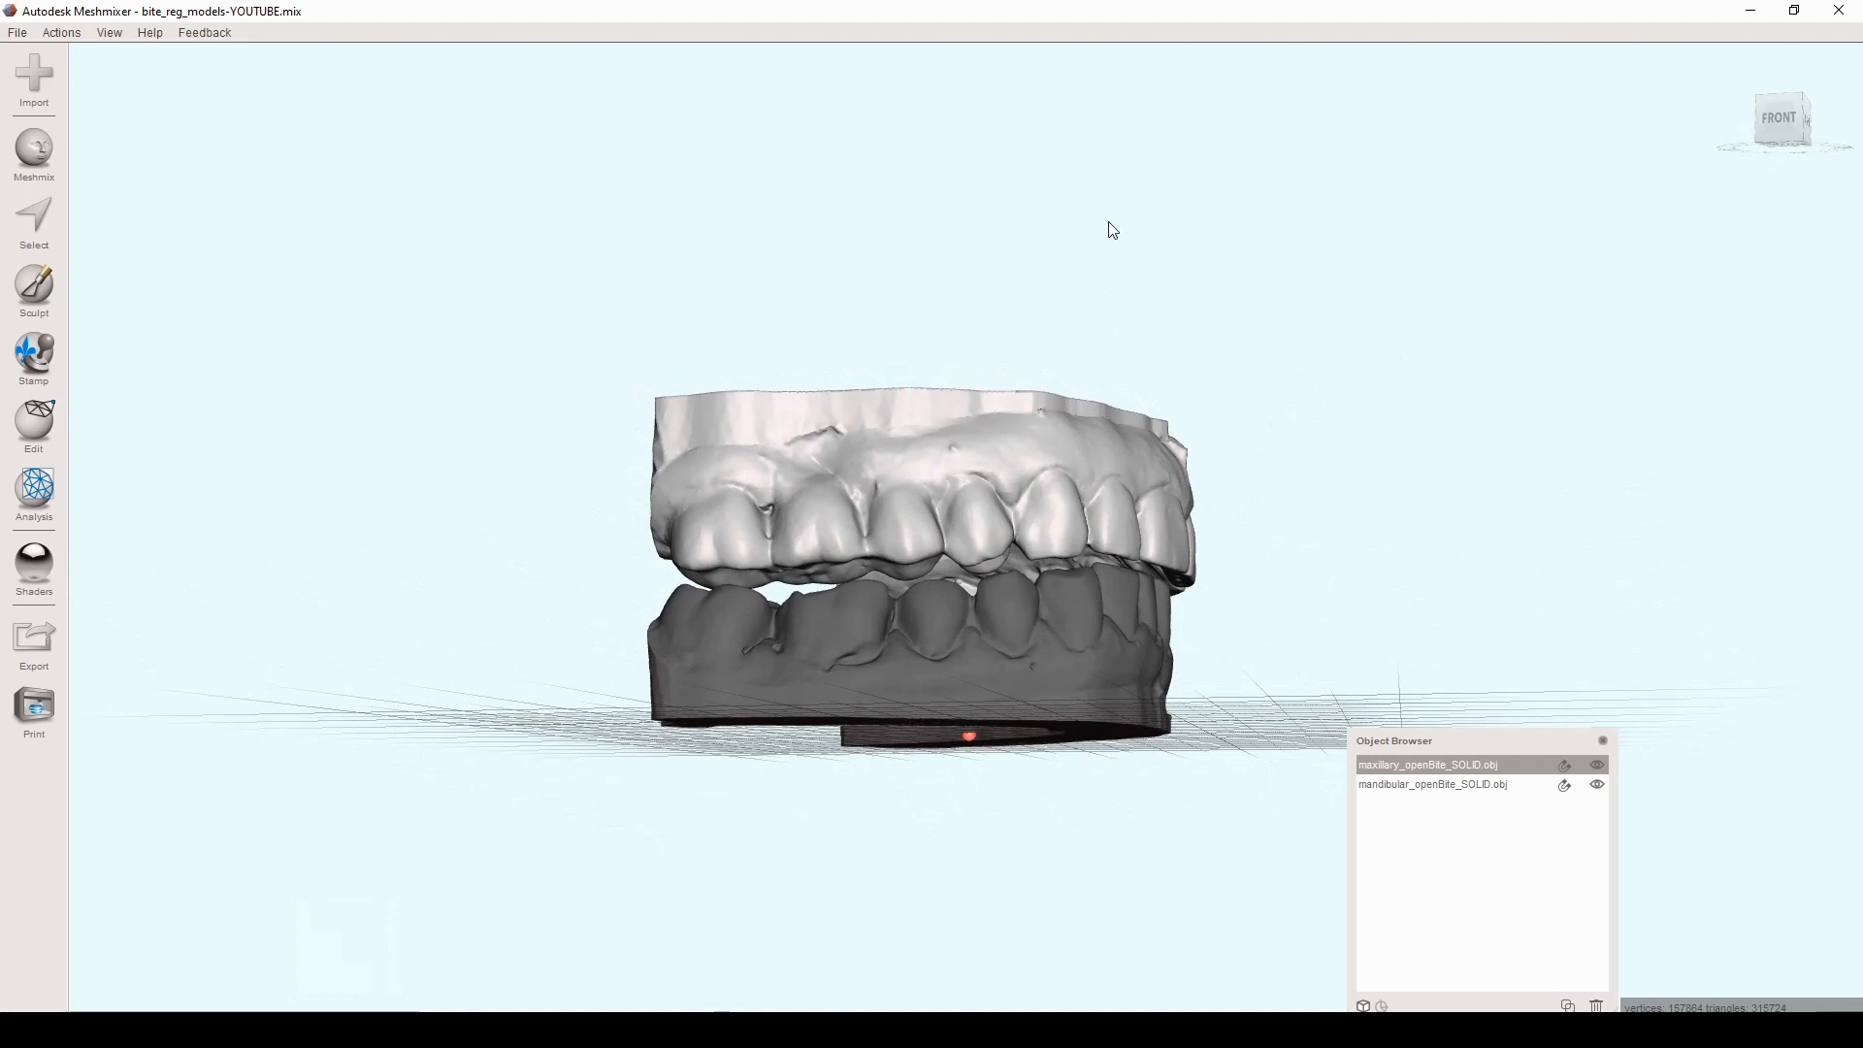
right_click_drag(1189, 264, 935, 299)
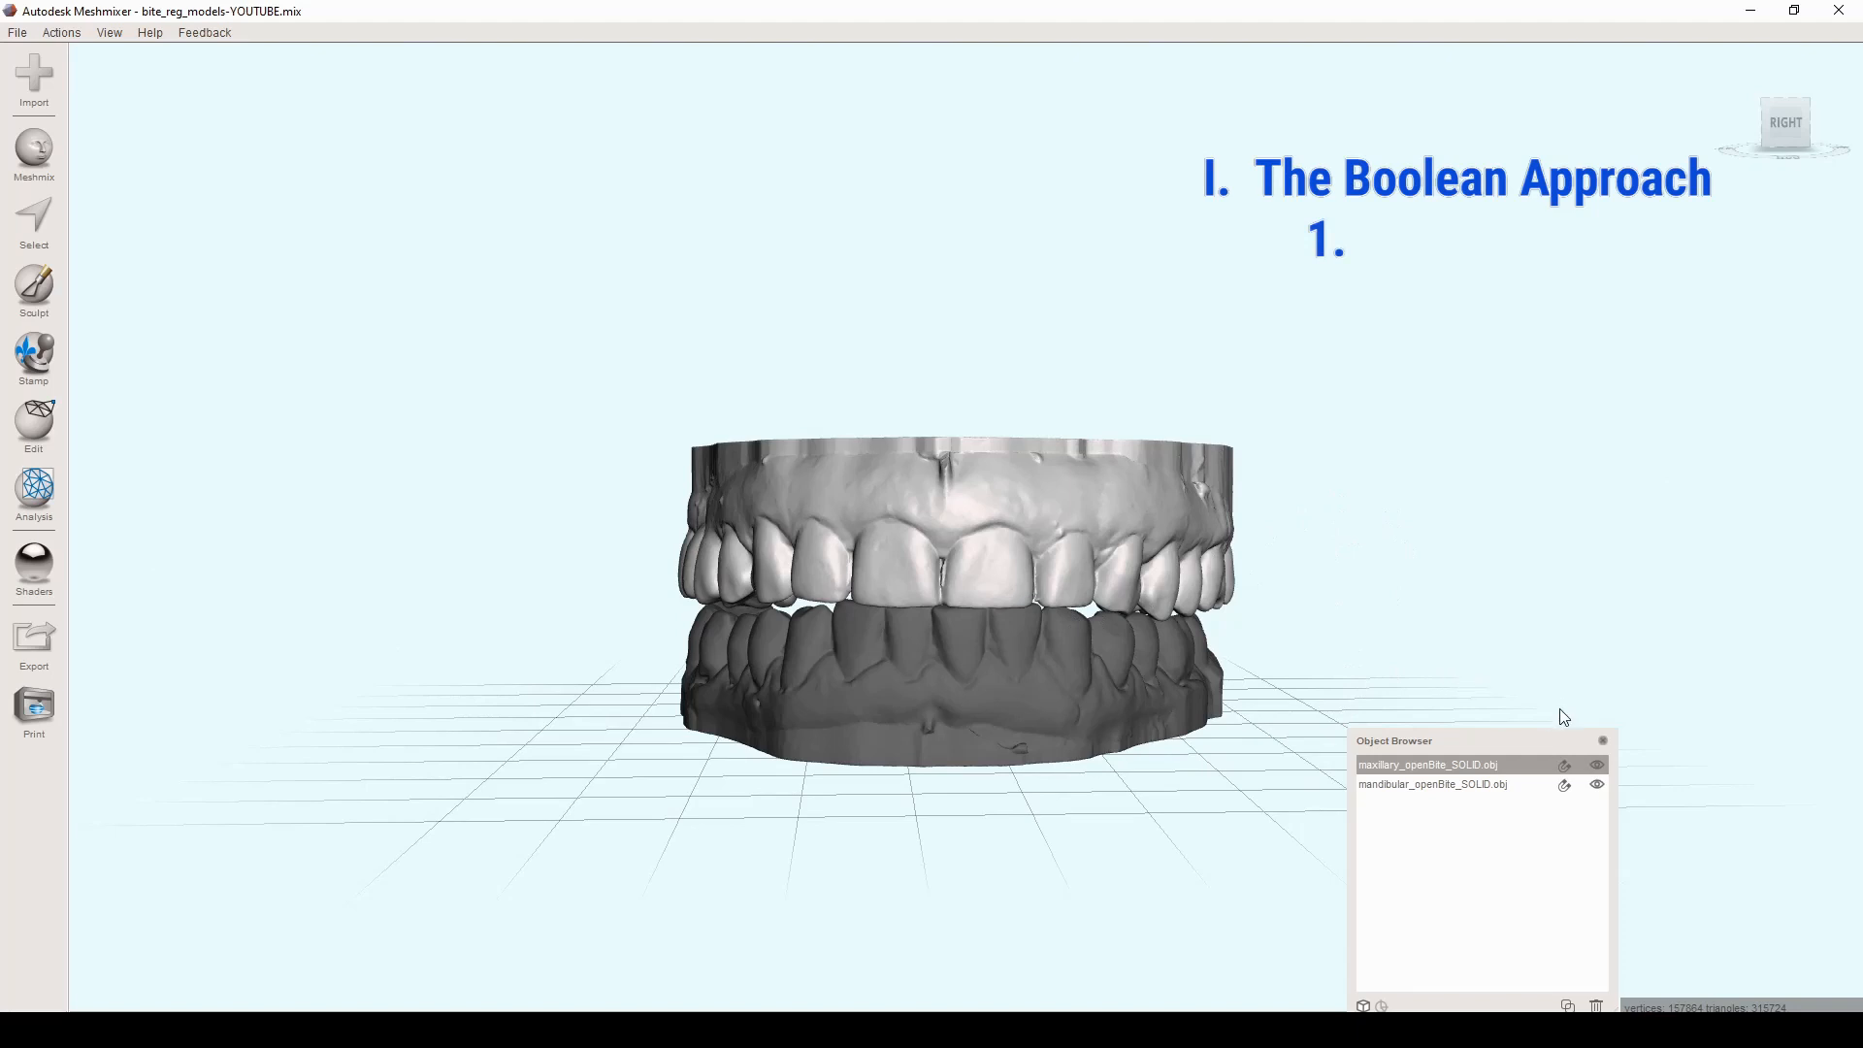
Step: Duplicate the maxillary and mandibular models twice, and hide the originals and the first pair of copies
left_click(1447, 784, "shift")
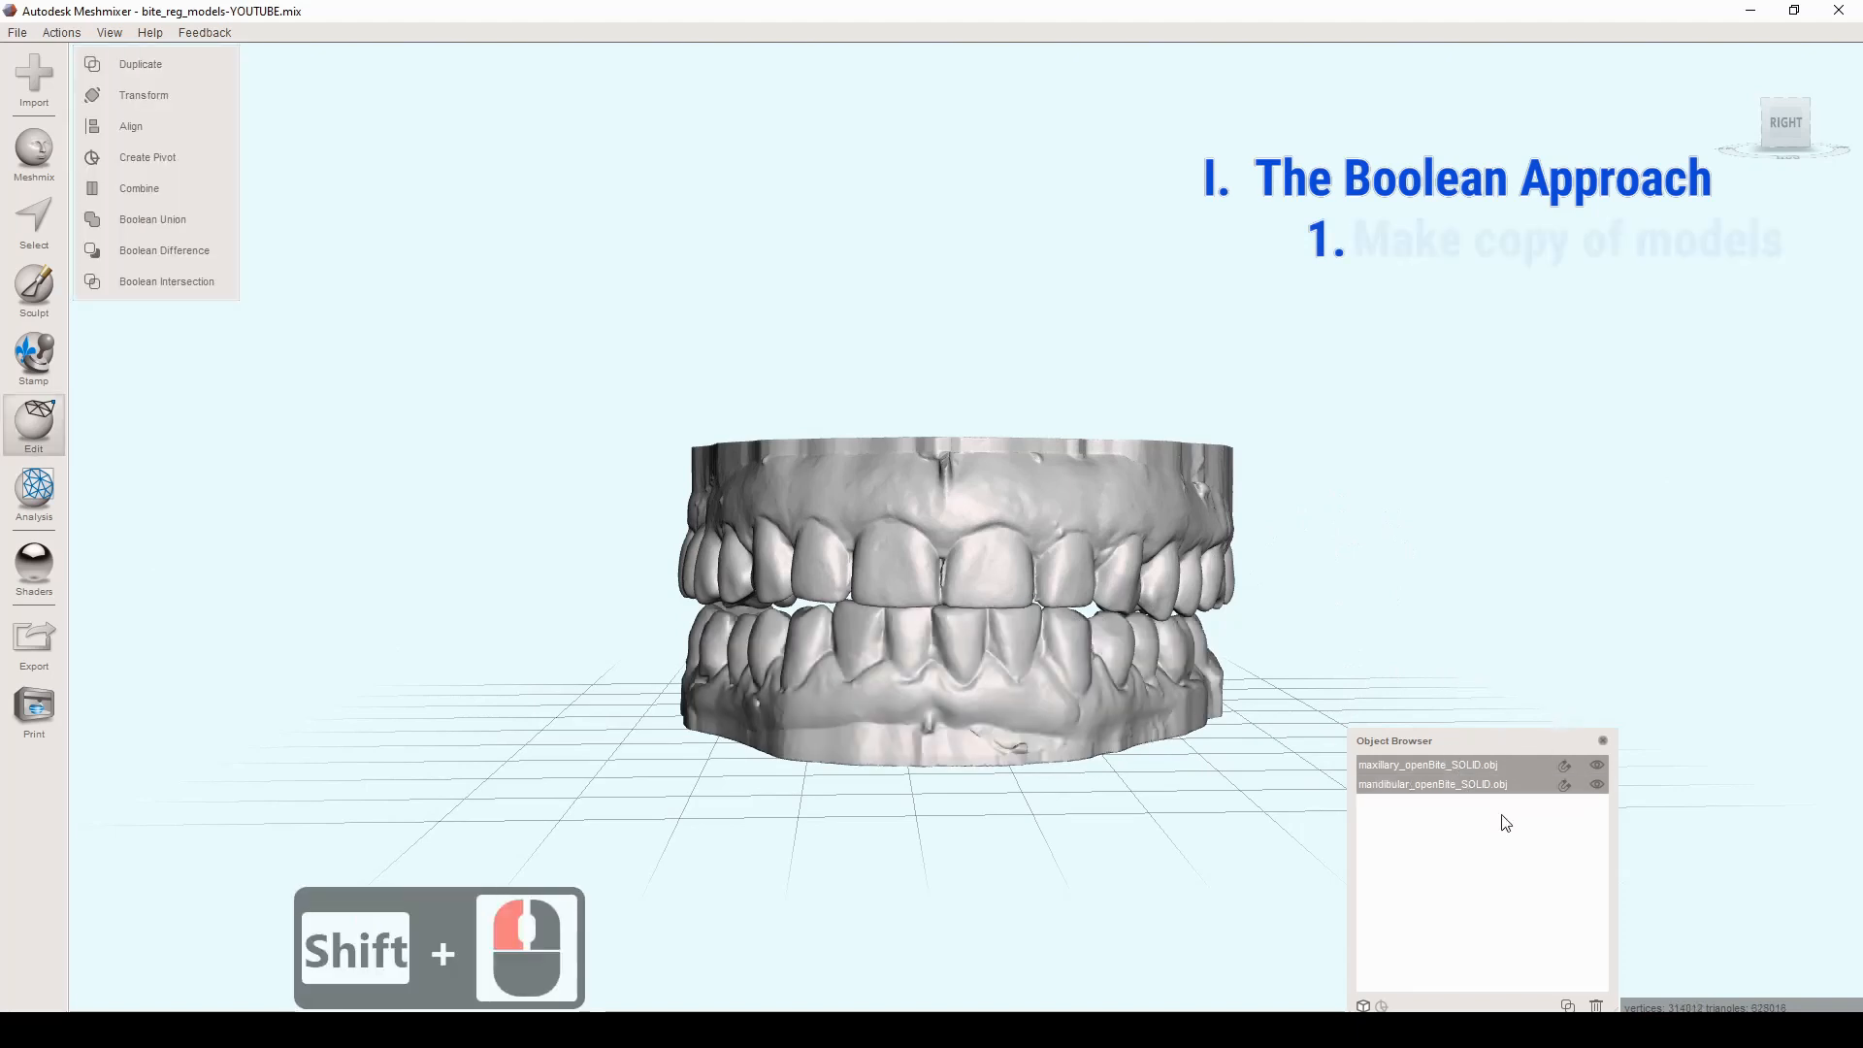
left_click(1568, 1007)
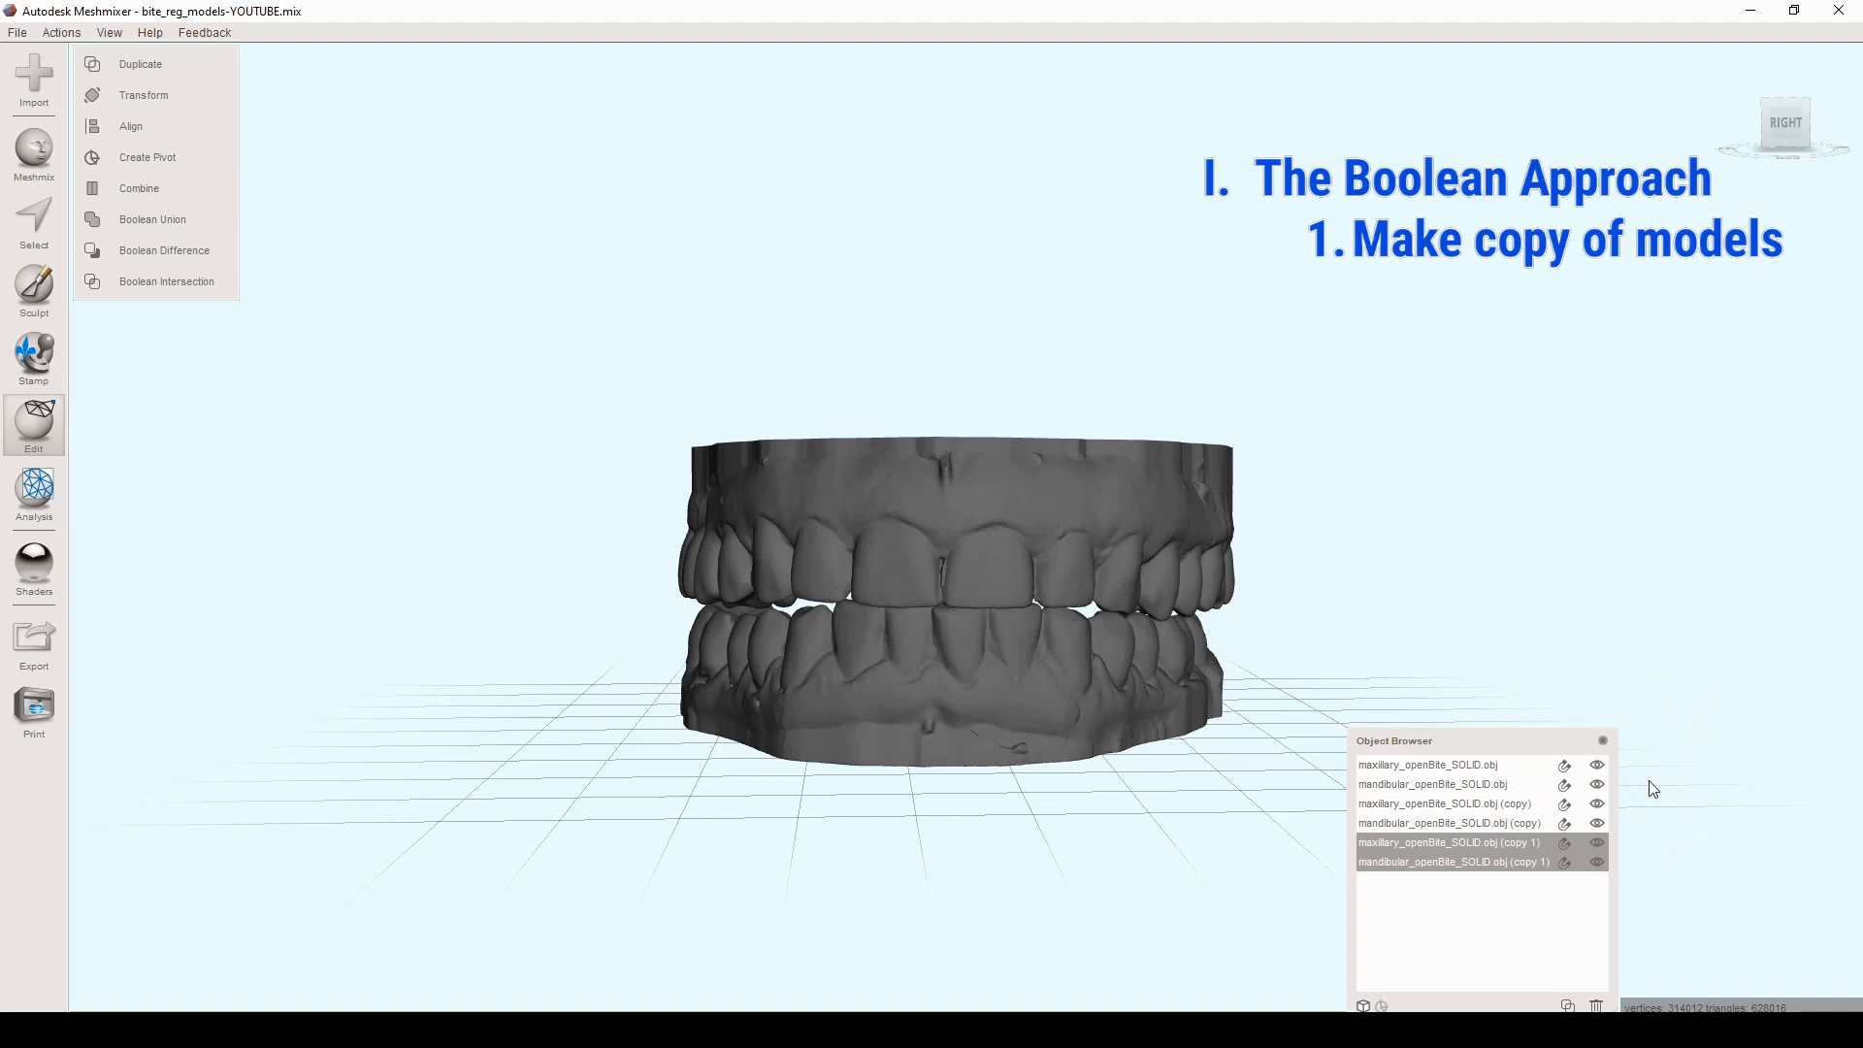
left_click(1594, 766)
left_click(1595, 784)
left_click(1597, 805)
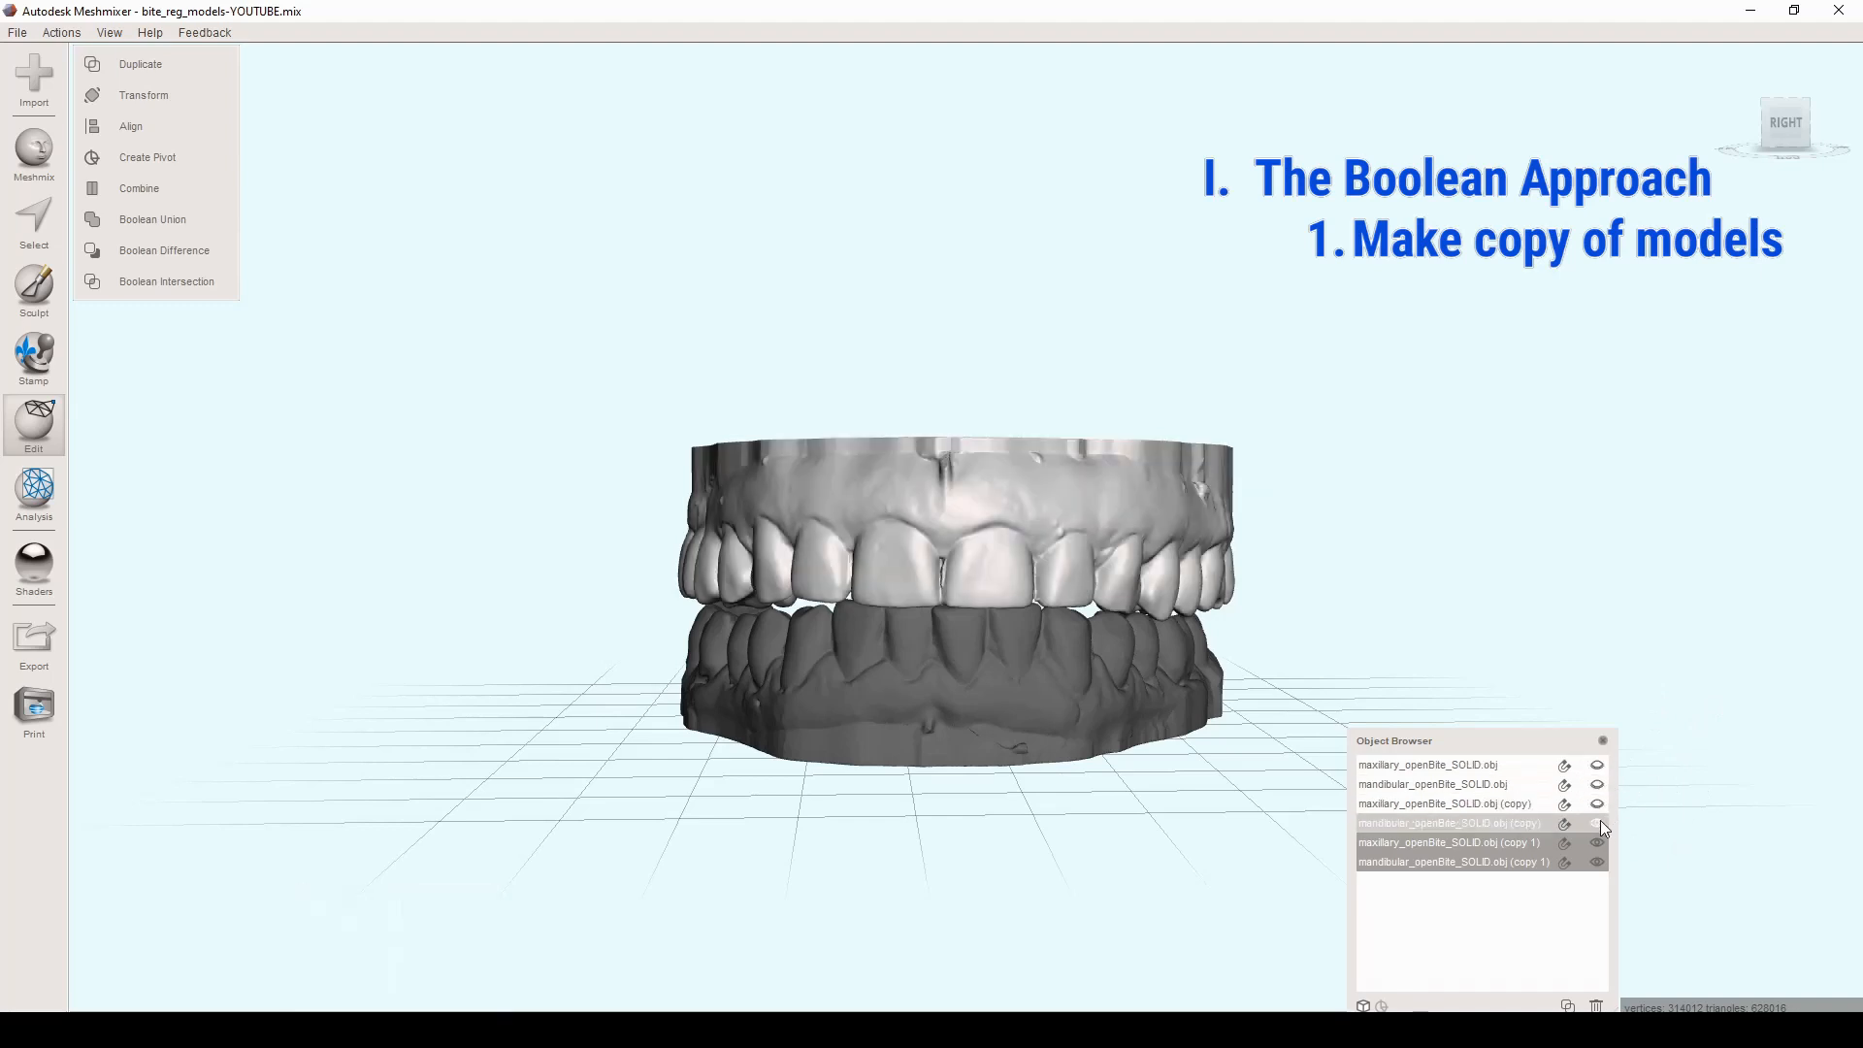
left_click(1597, 823)
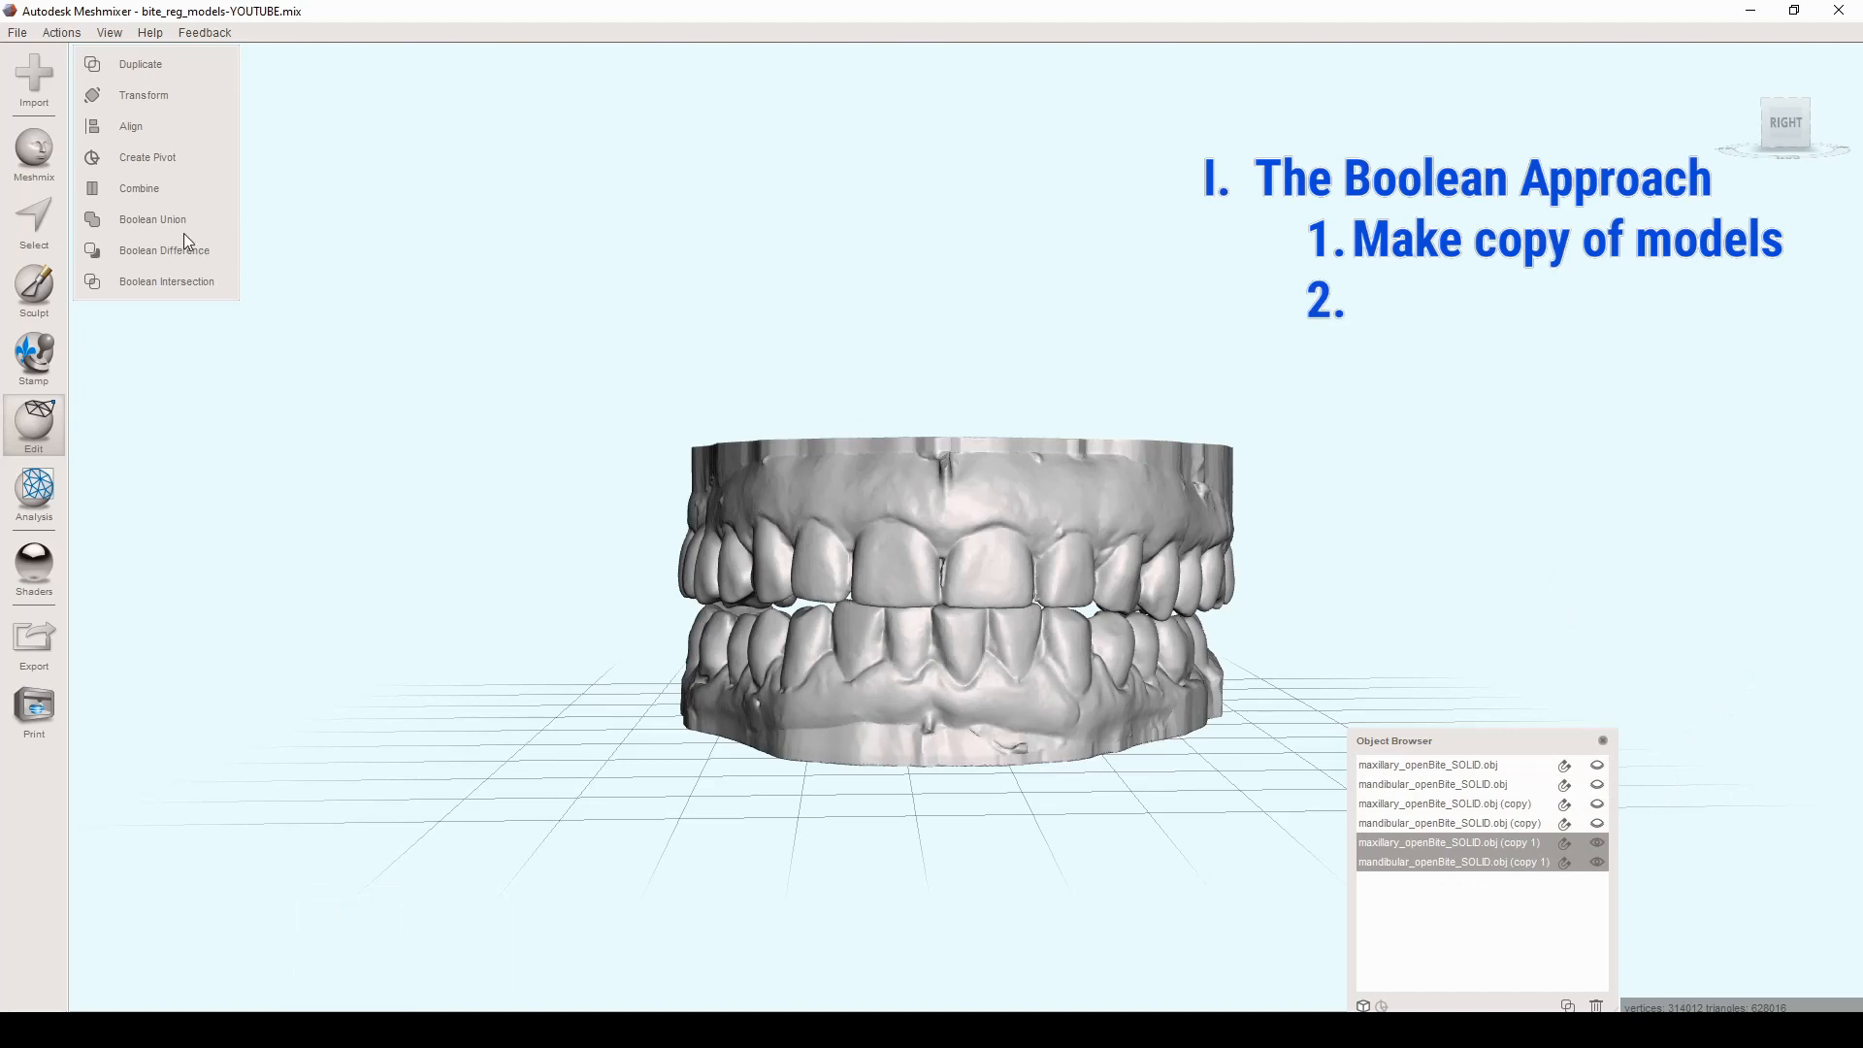
Step: Combine the visible maxillary and mandibular copies into a single object
left_click(189, 194)
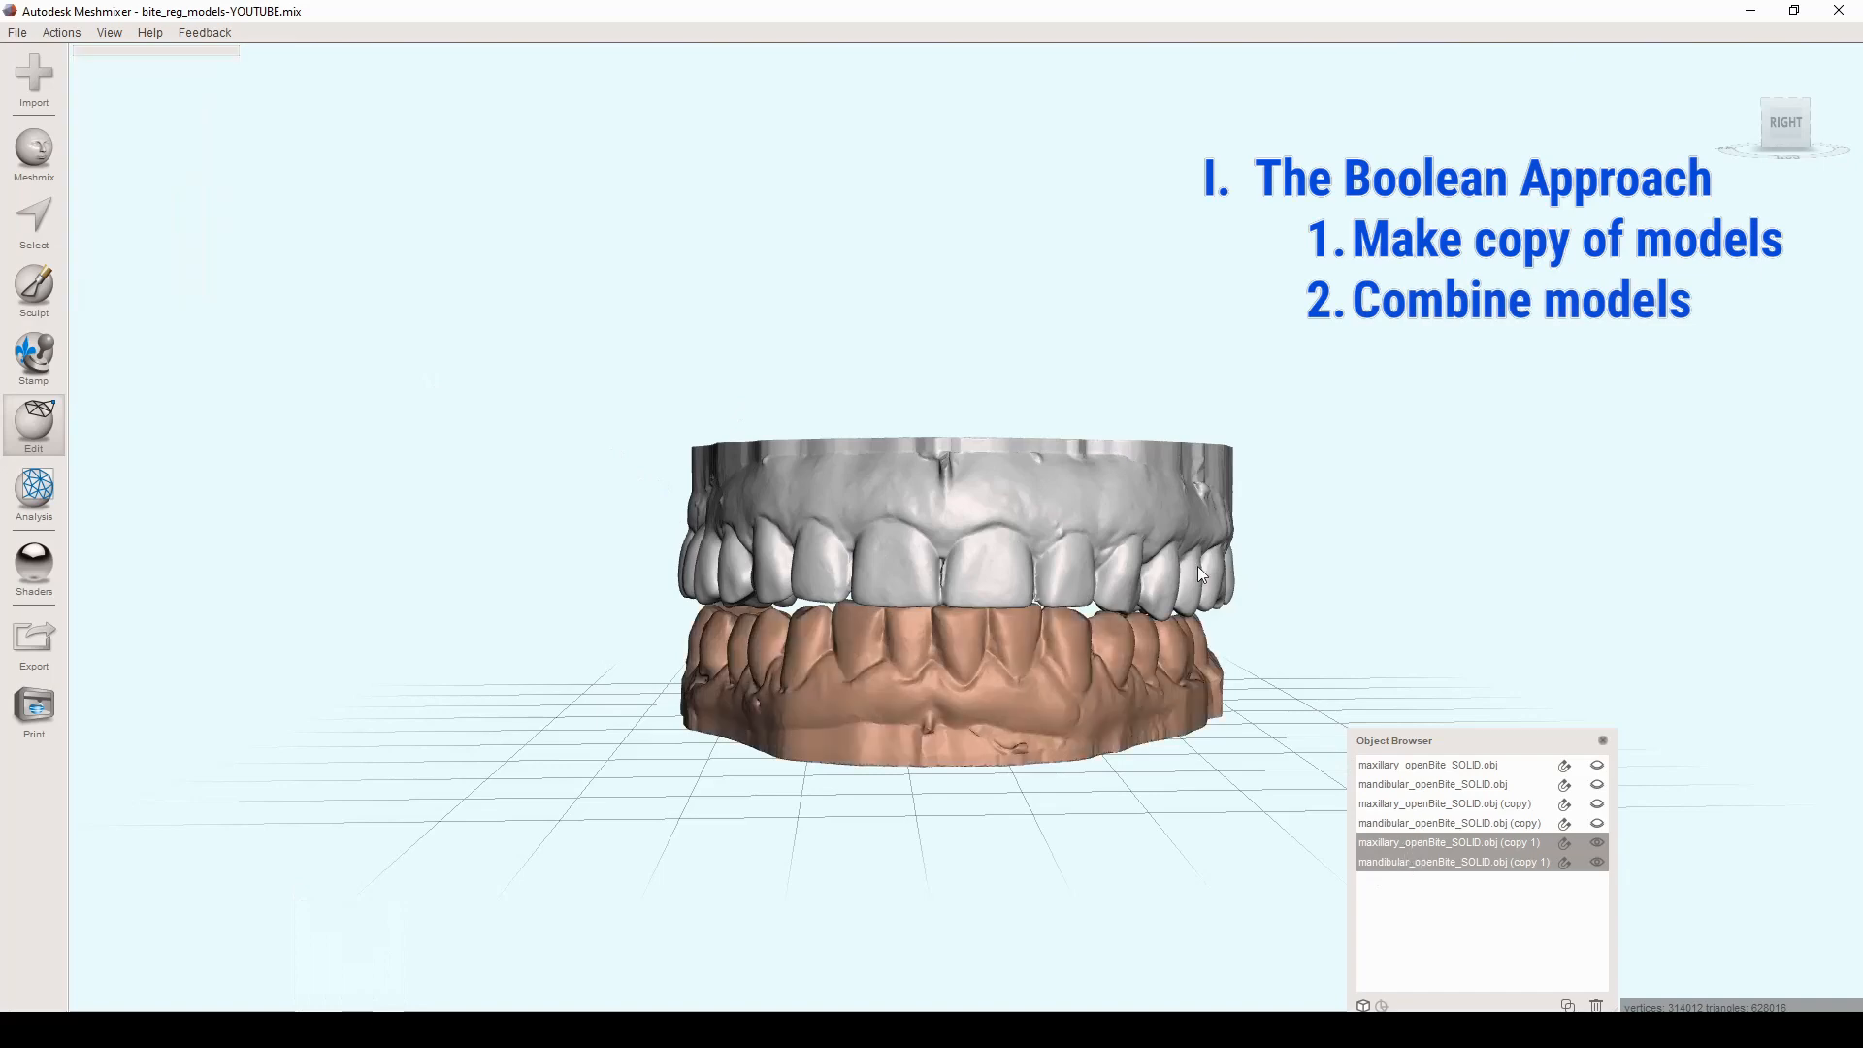
right_click_drag(517, 471, 534, 558)
right_click_drag(777, 578, 866, 493)
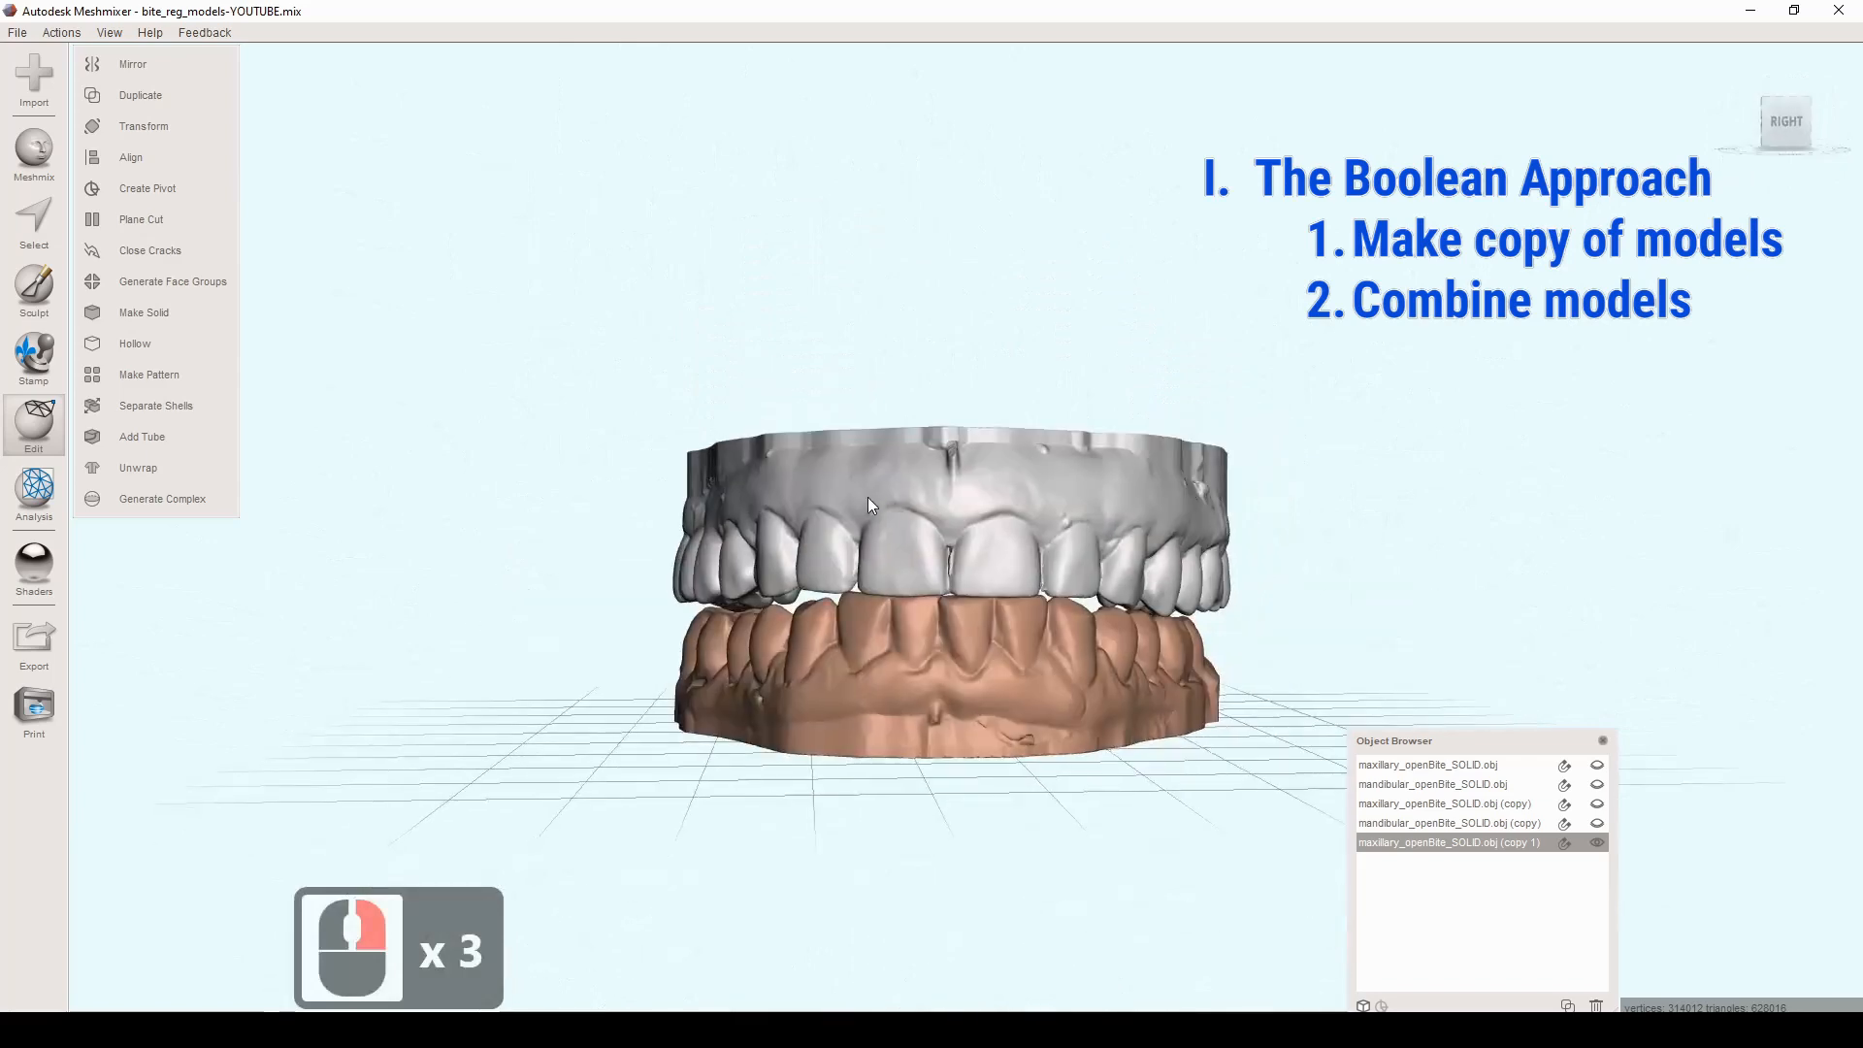
right_click_drag(940, 596, 955, 557)
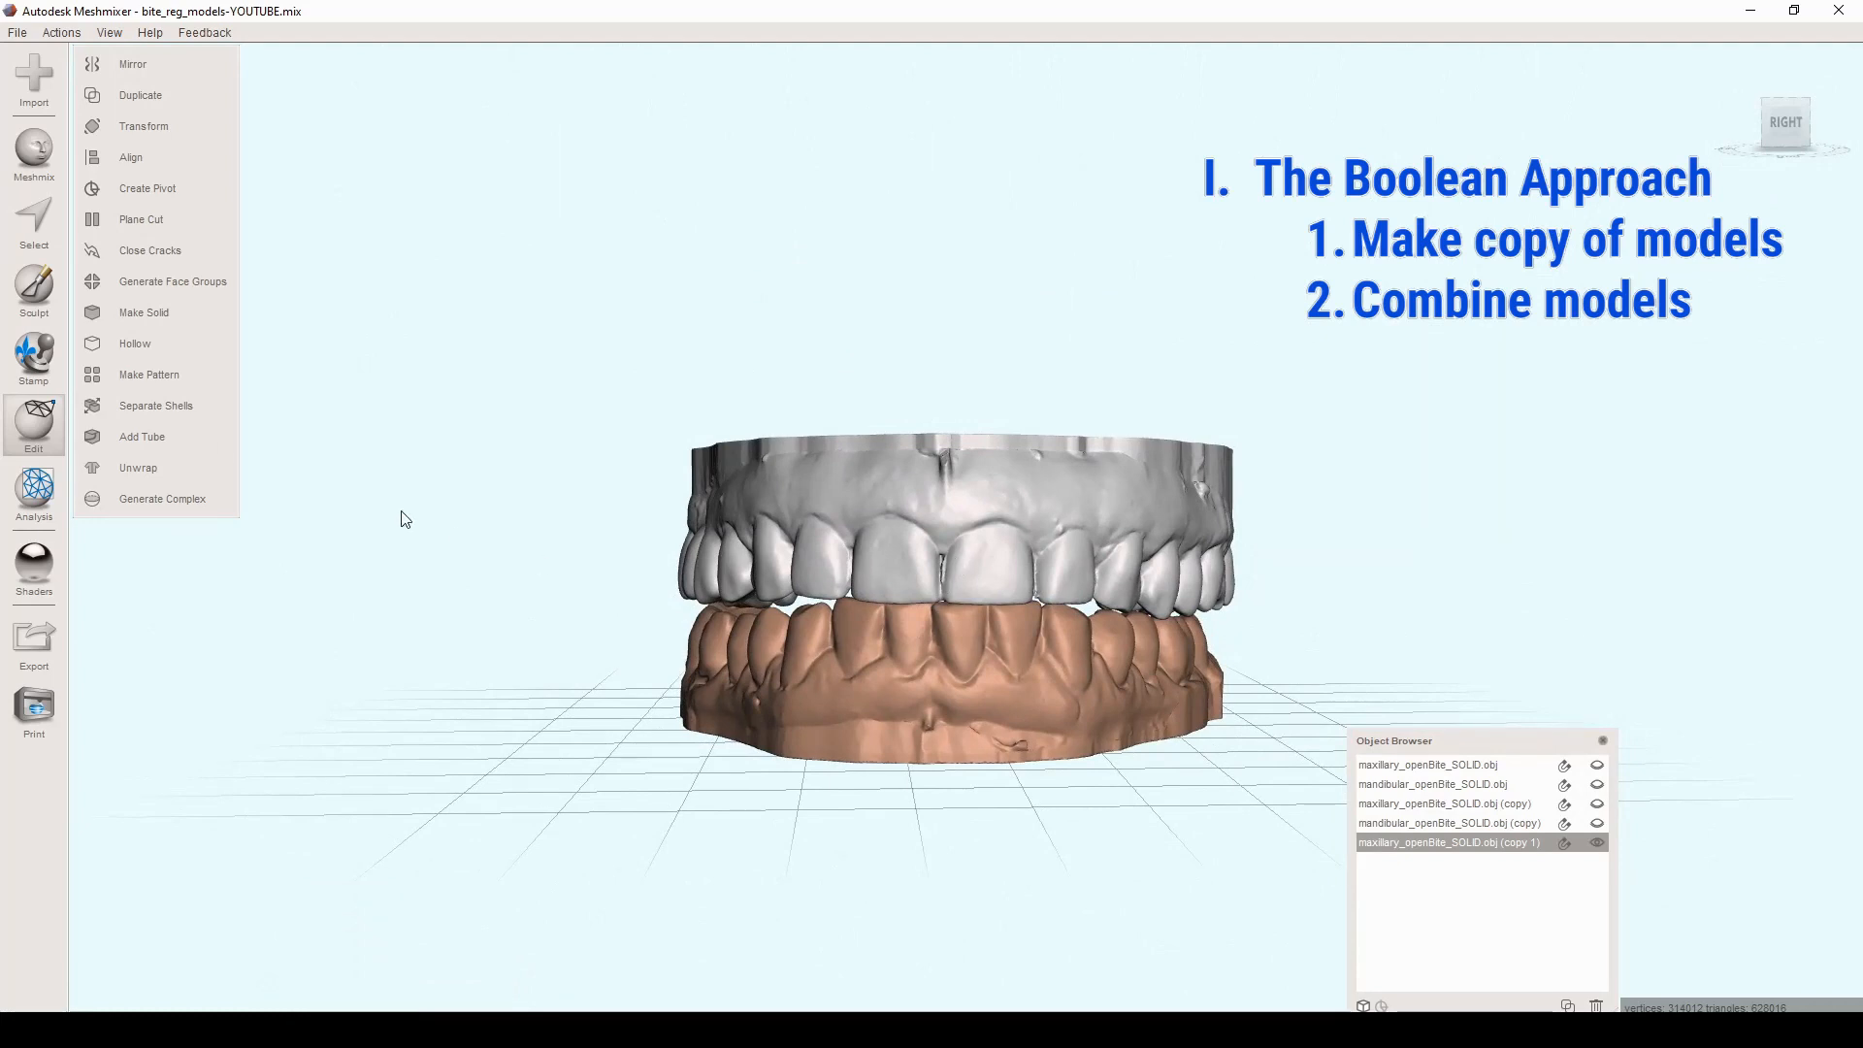
Step: Add a box primitive beside the models and align its base point to the world origin, Y-up
left_click(50, 168)
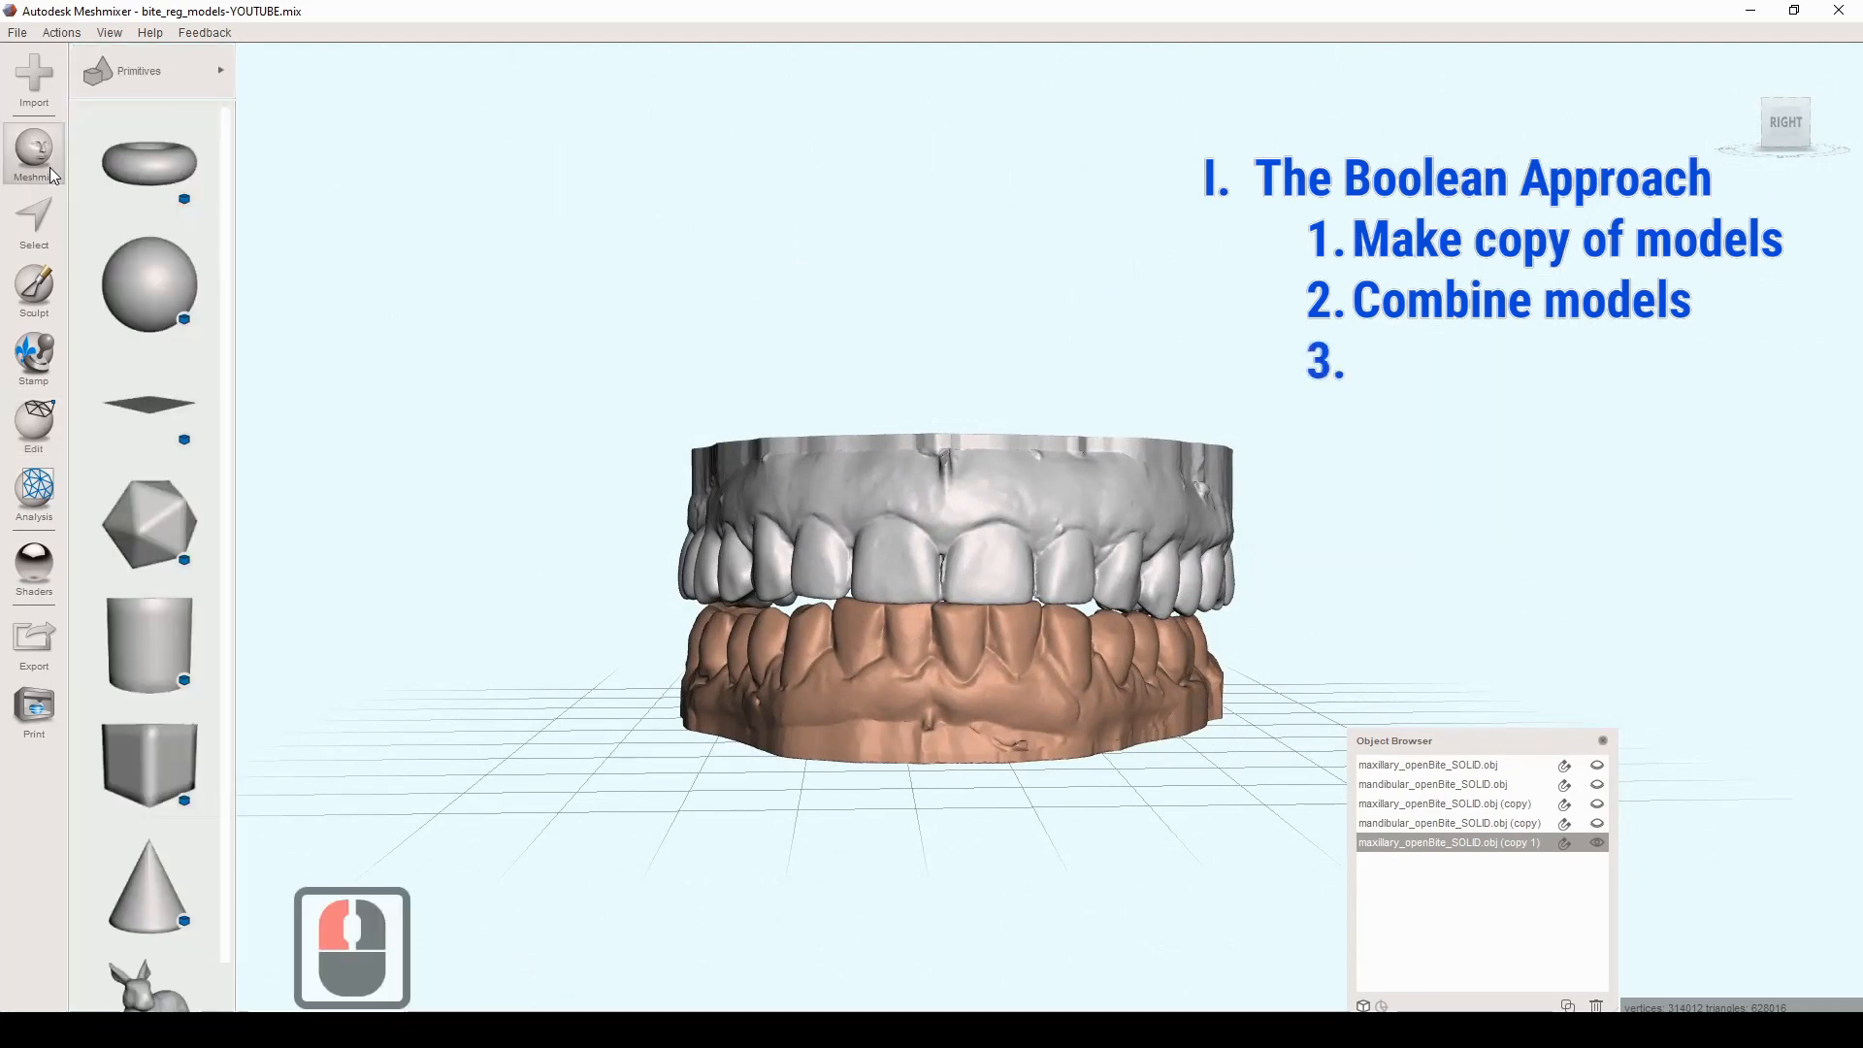
left_click(153, 77)
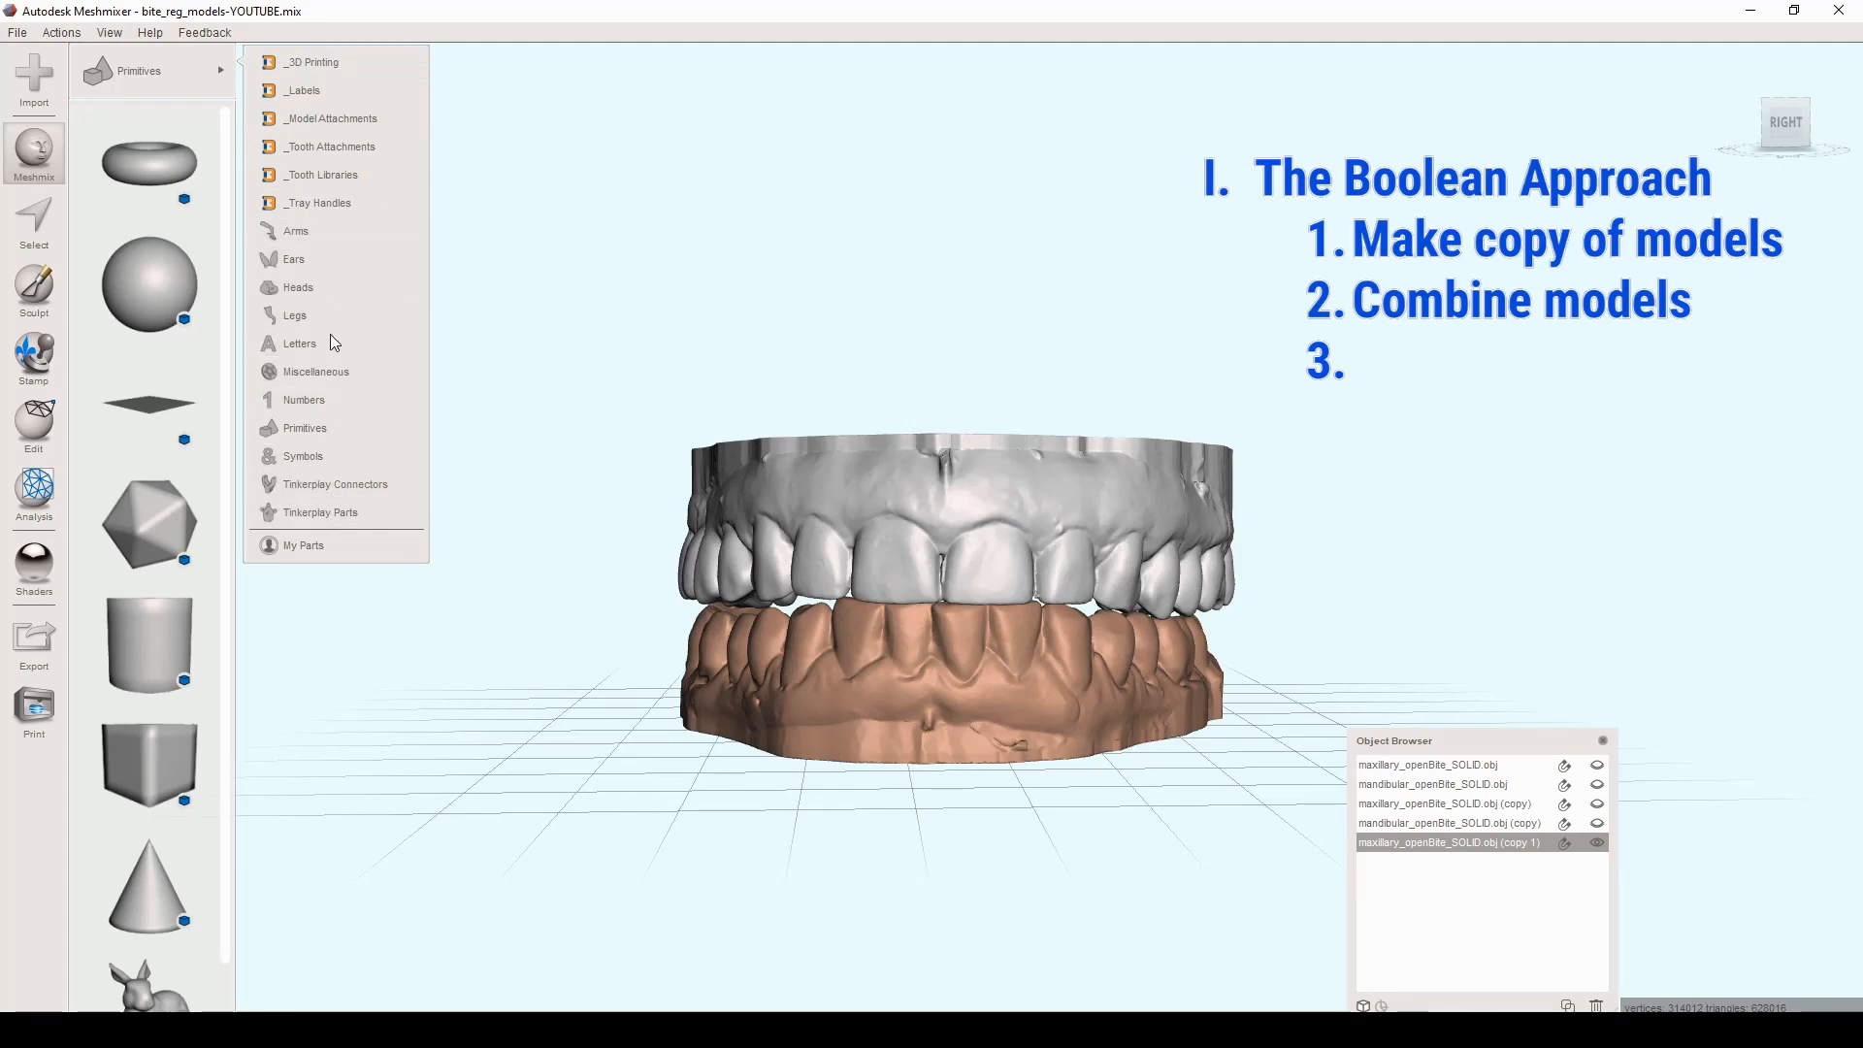
left_click(320, 427)
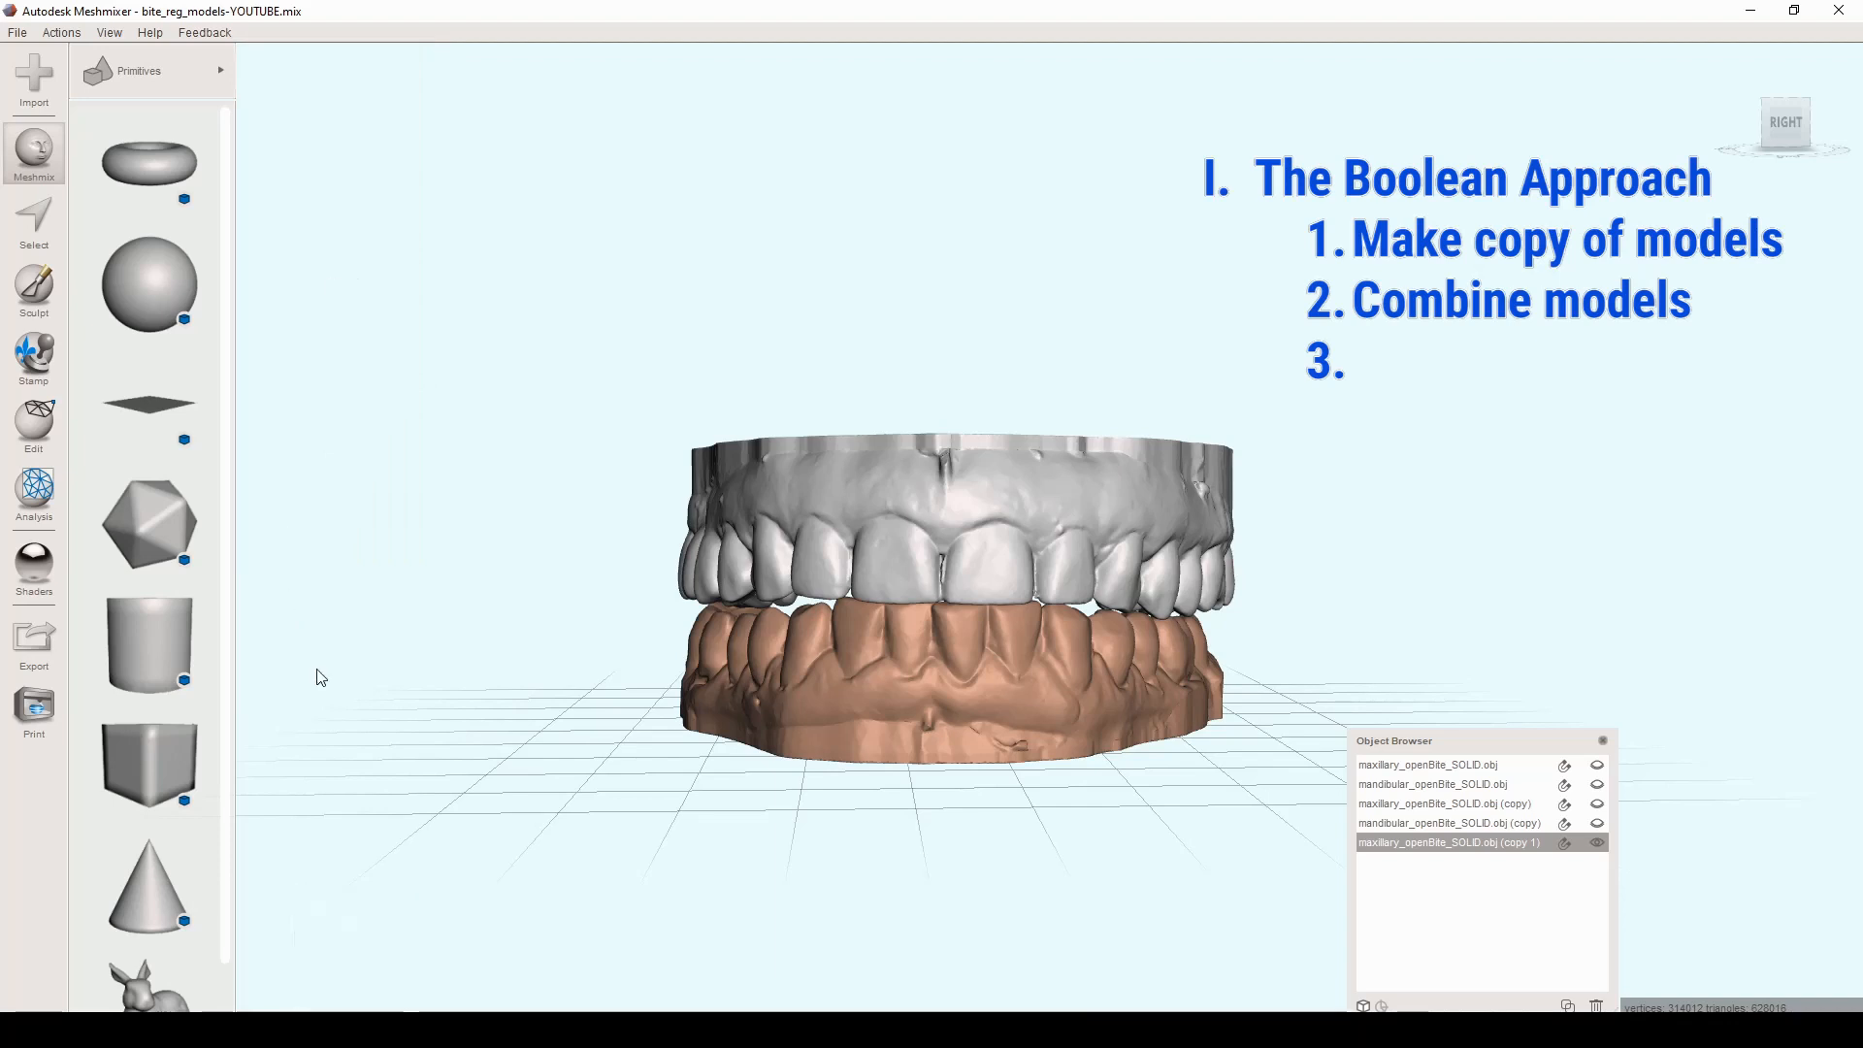
left_click_drag(155, 780, 427, 287)
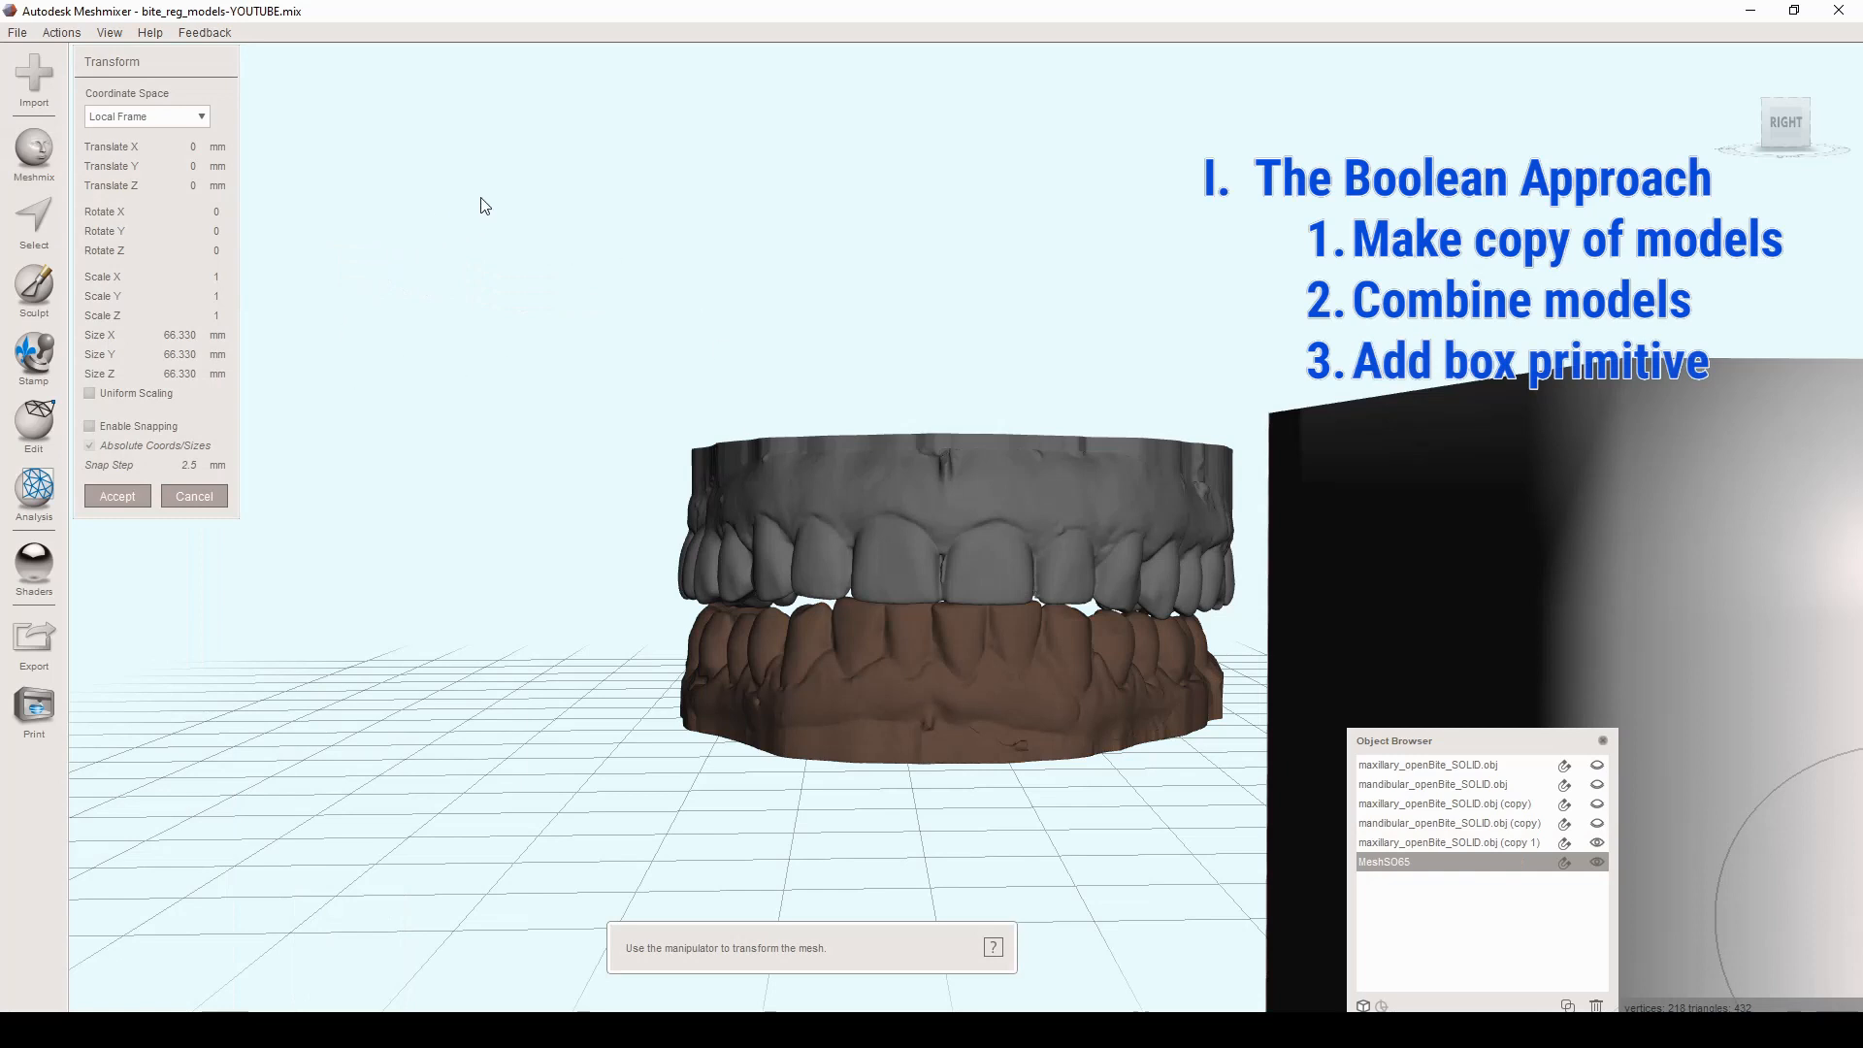
scroll(403, 465, "down", 16)
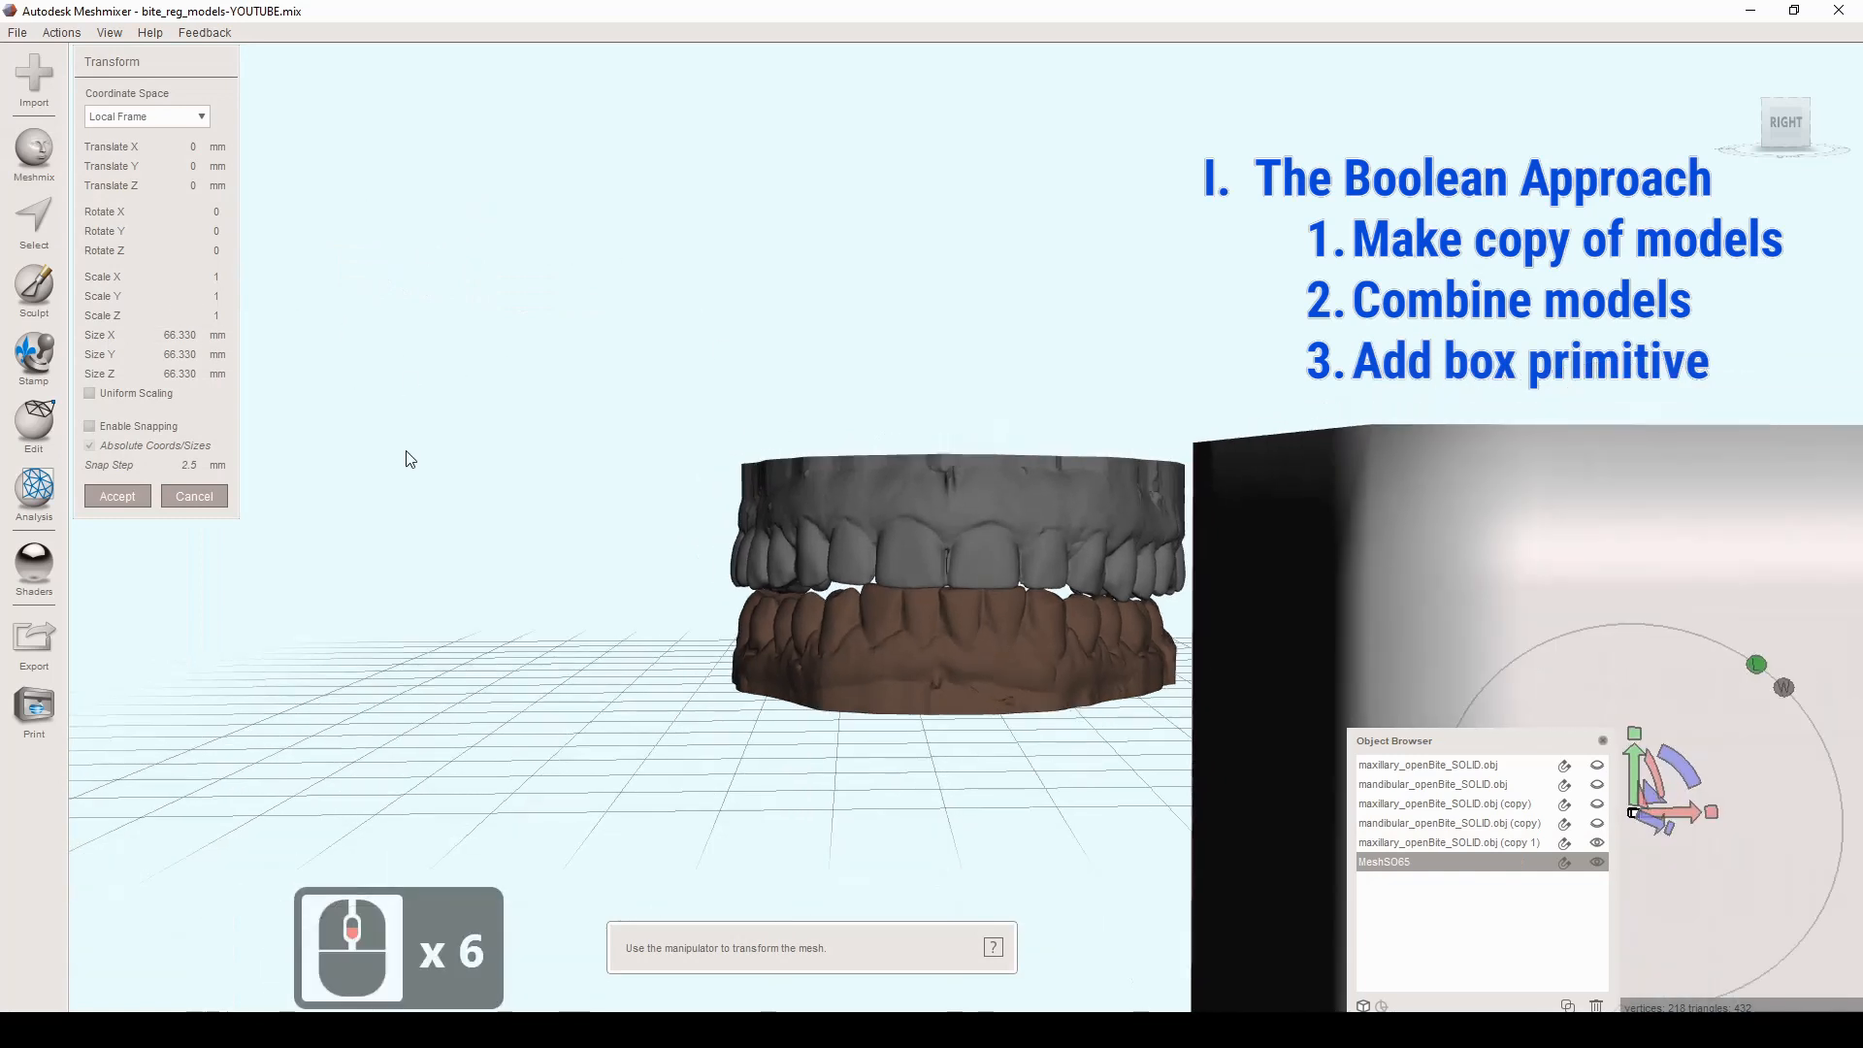
scroll(1184, 683, "down", 6)
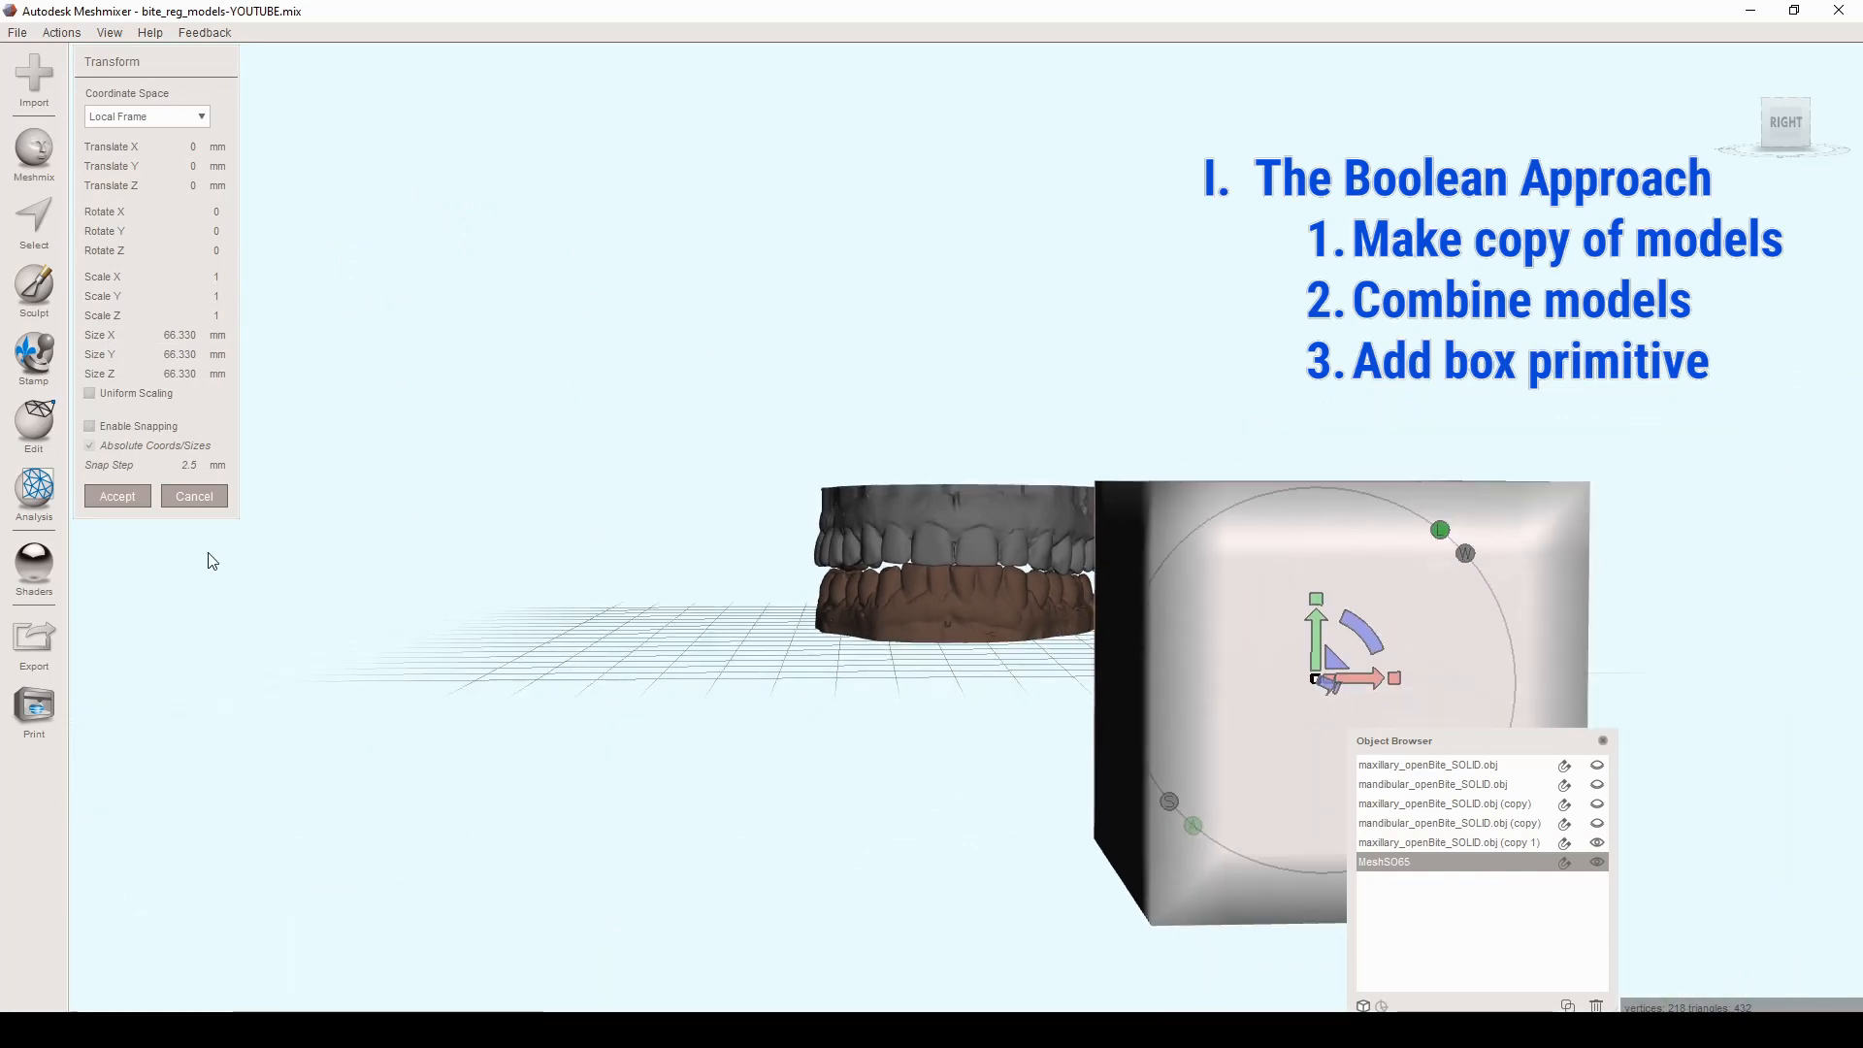
left_click(119, 497)
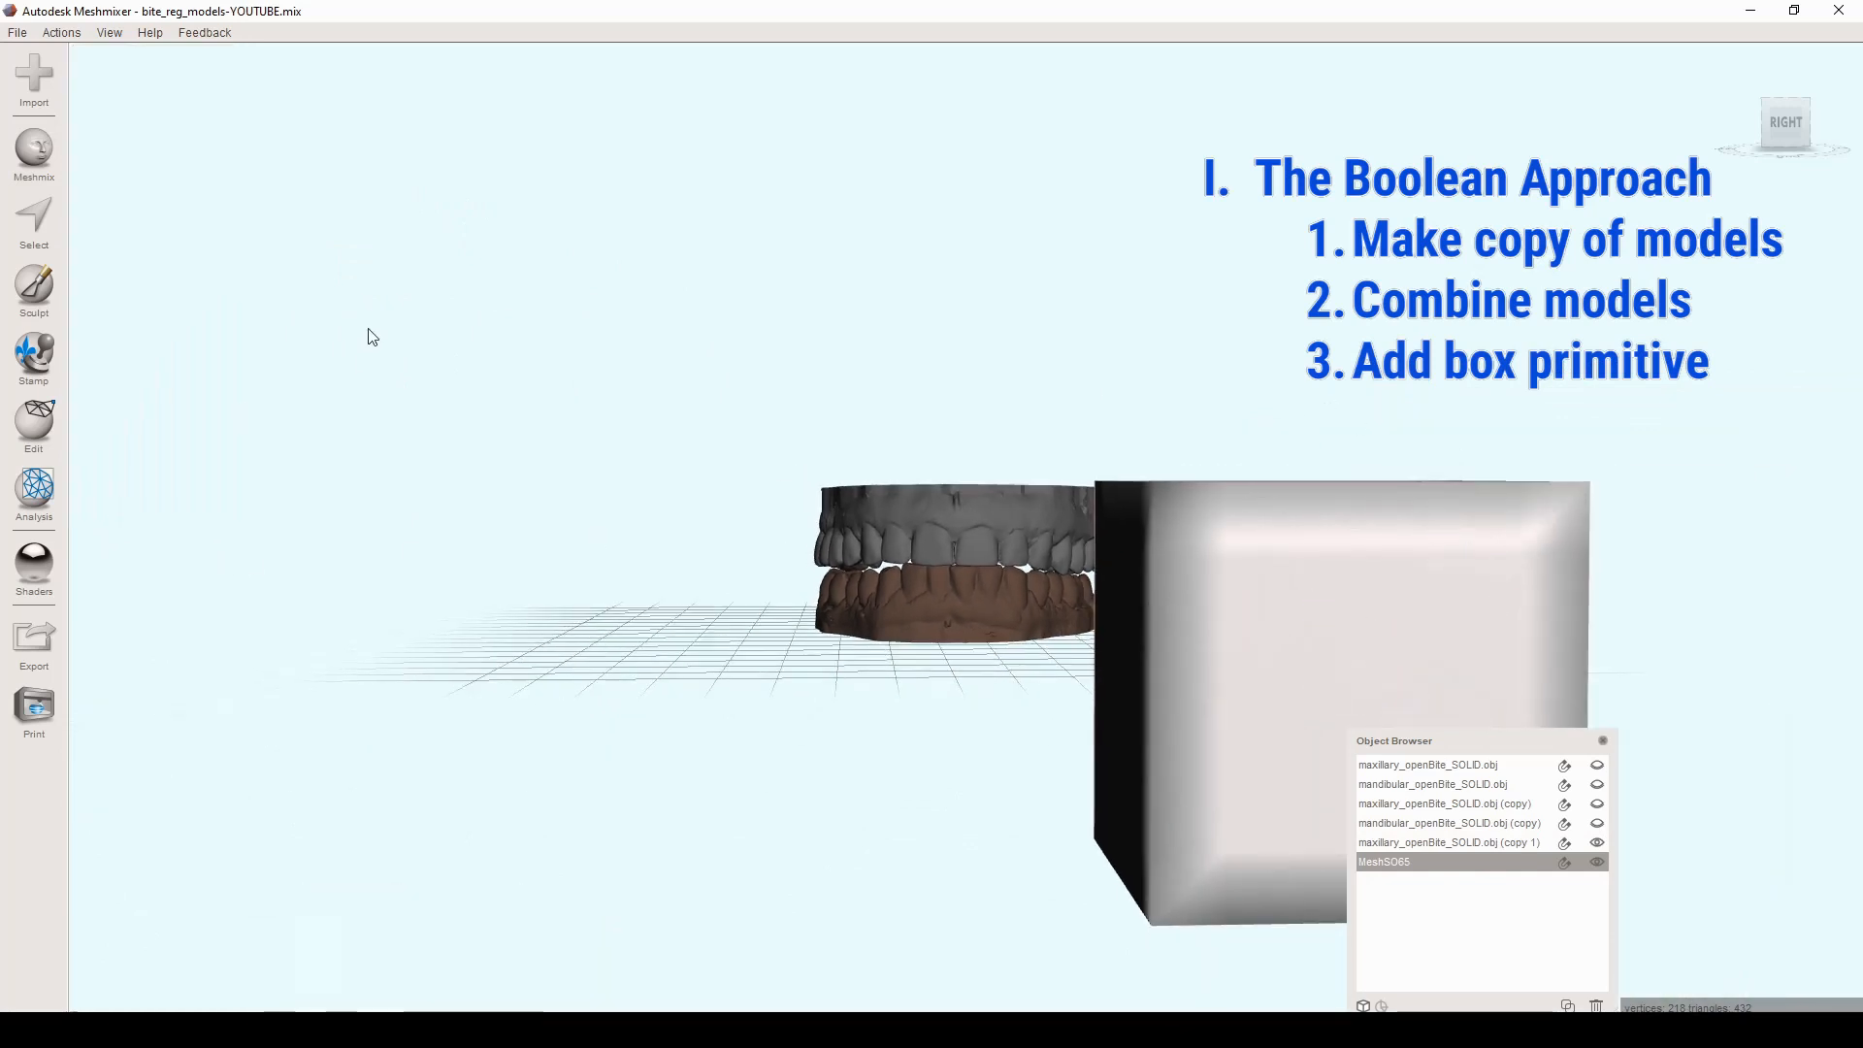
key("n")
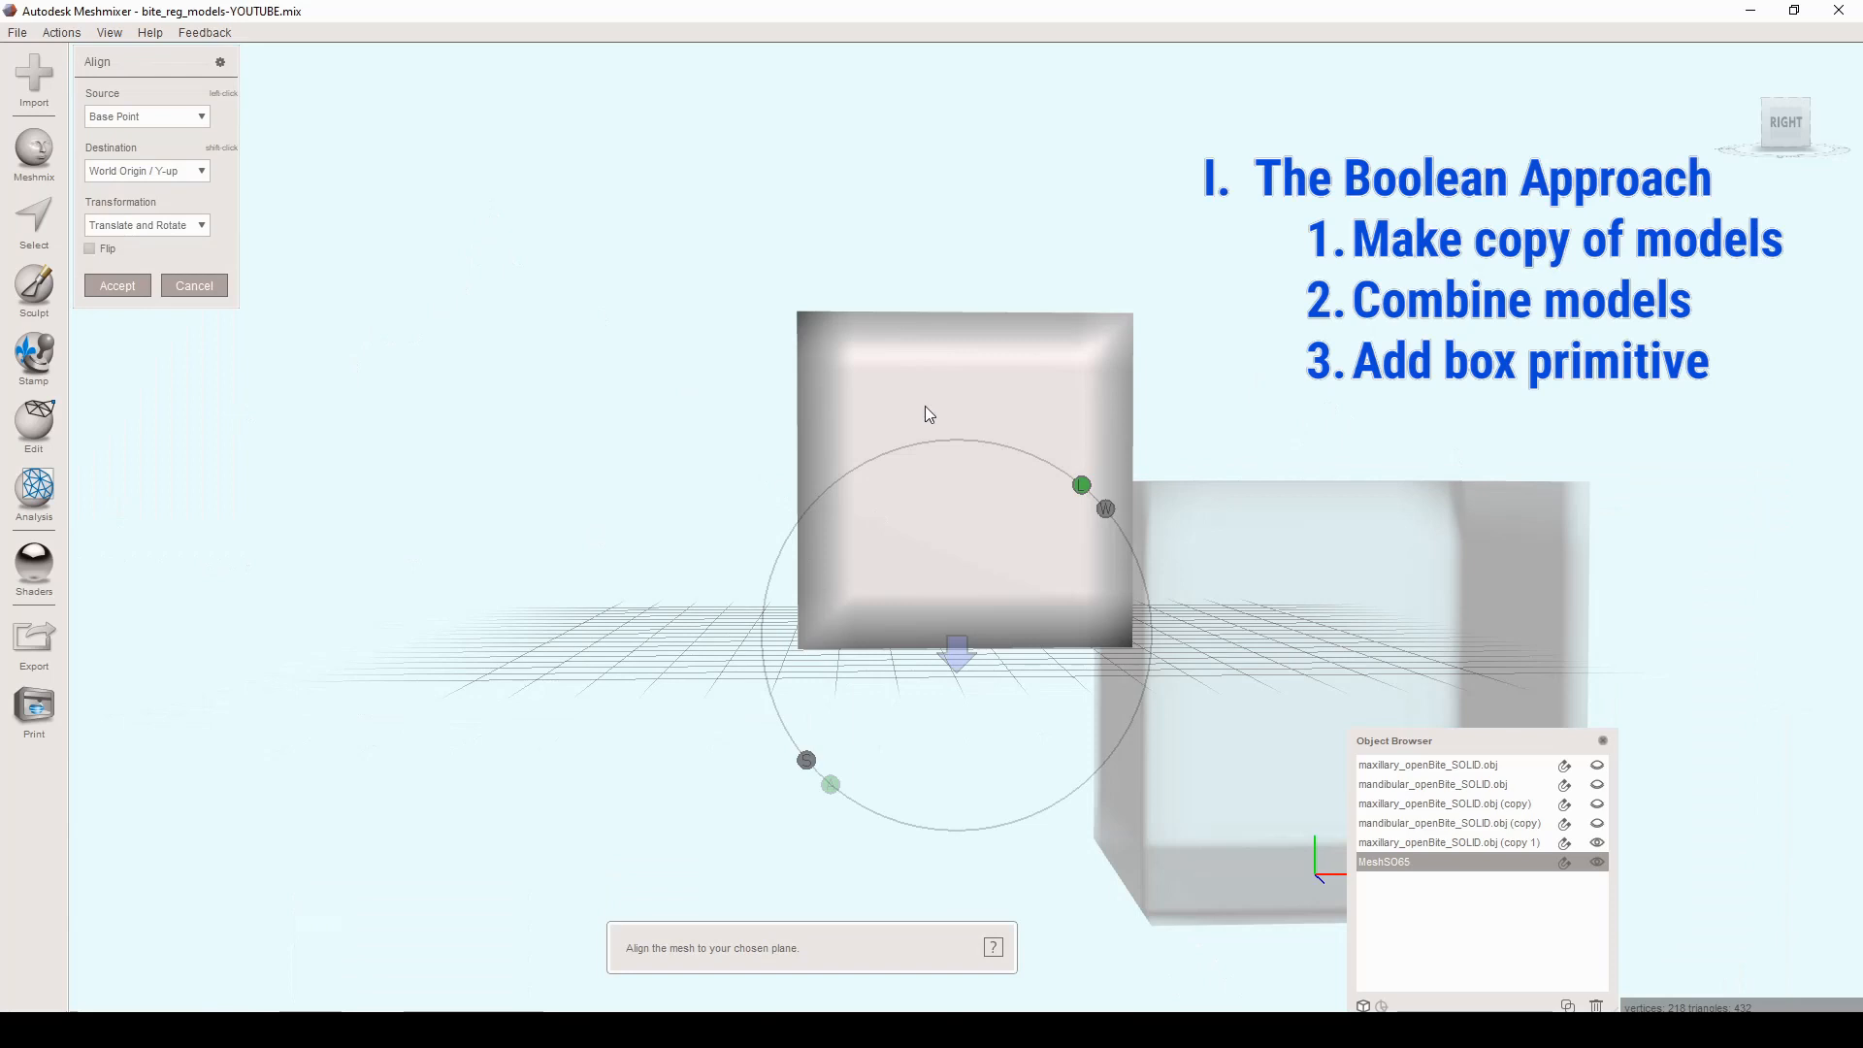
left_click(131, 283)
Step: Reshape the box into a slab about 3.9 mm thick and 70.9 mm wide, lowered about 18.4 mm to between the arches
scroll(656, 576, "up", 11)
scroll(842, 438, "up", 5)
key("t")
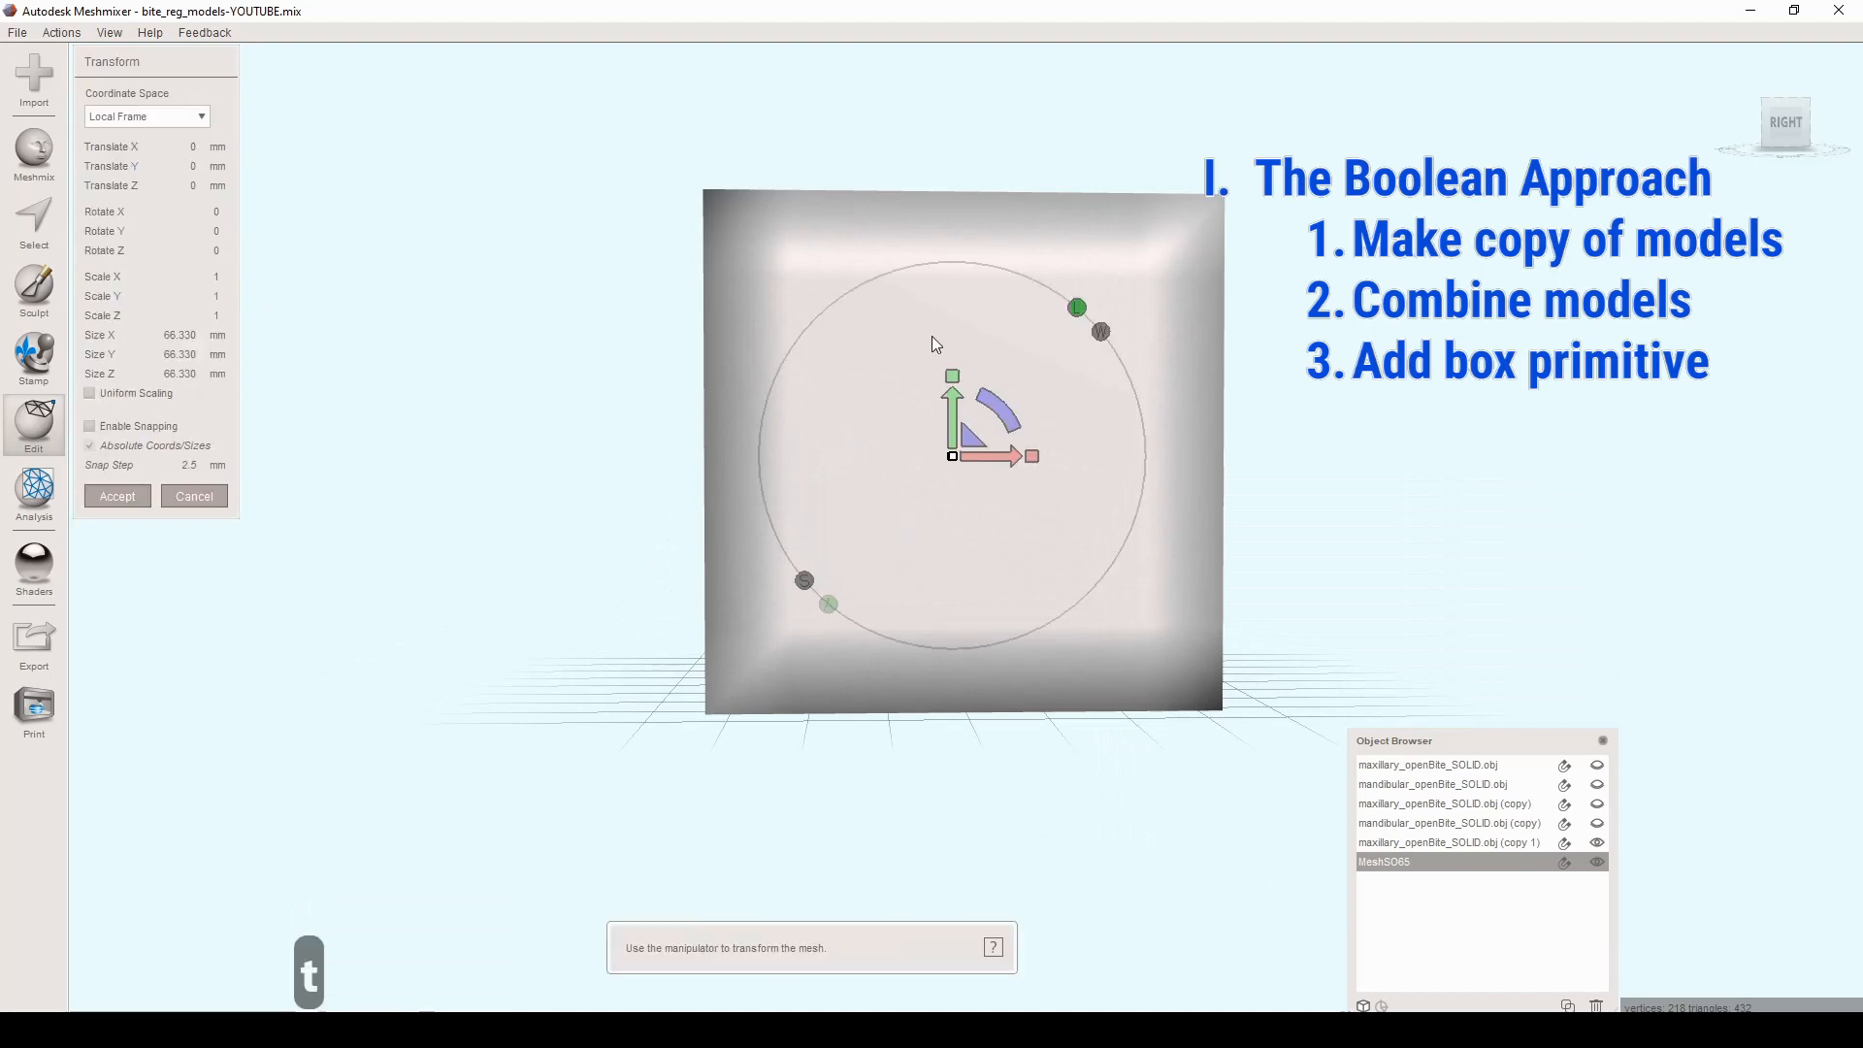
left_click_drag(954, 383, 947, 590)
left_click_drag(1030, 460, 980, 538)
right_click_drag(980, 537, 1190, 568)
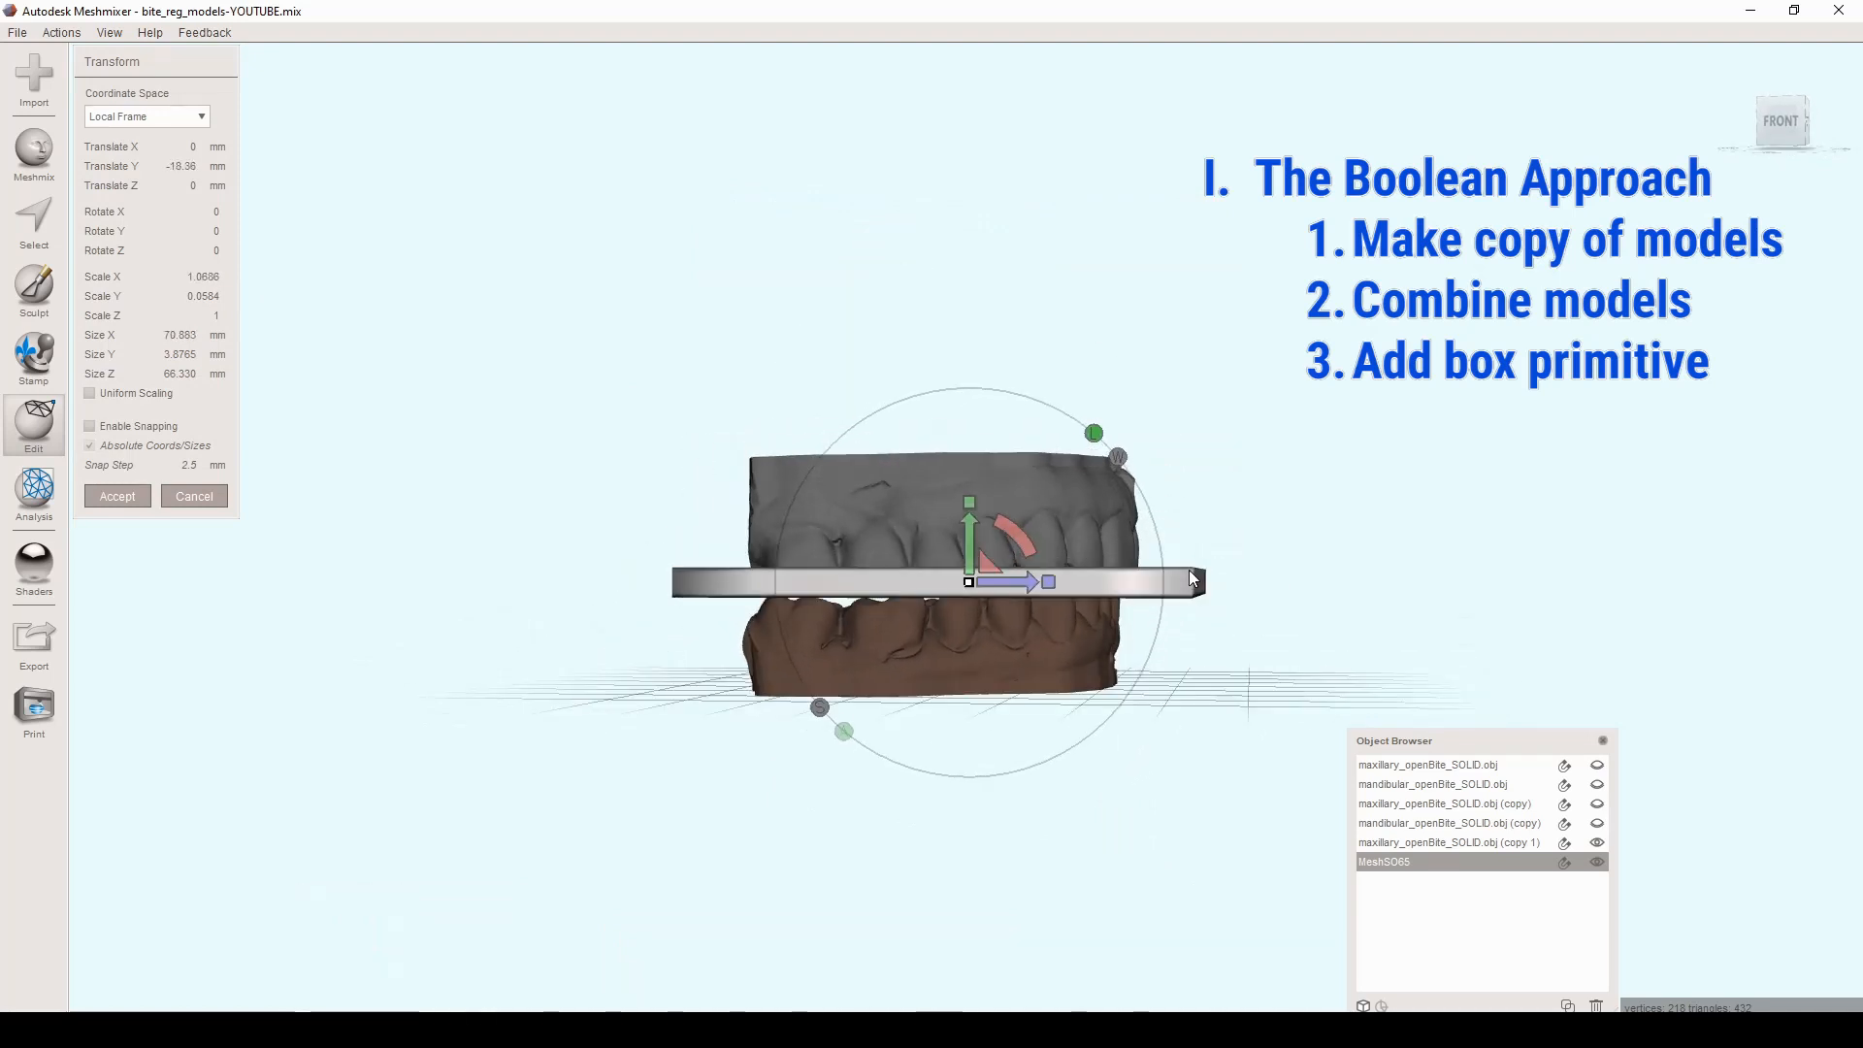
Step: Thin the slab between the arches to about 3.3 mm in Y
scroll(1133, 650, "up", 10)
right_click_drag(1191, 637, 1058, 585)
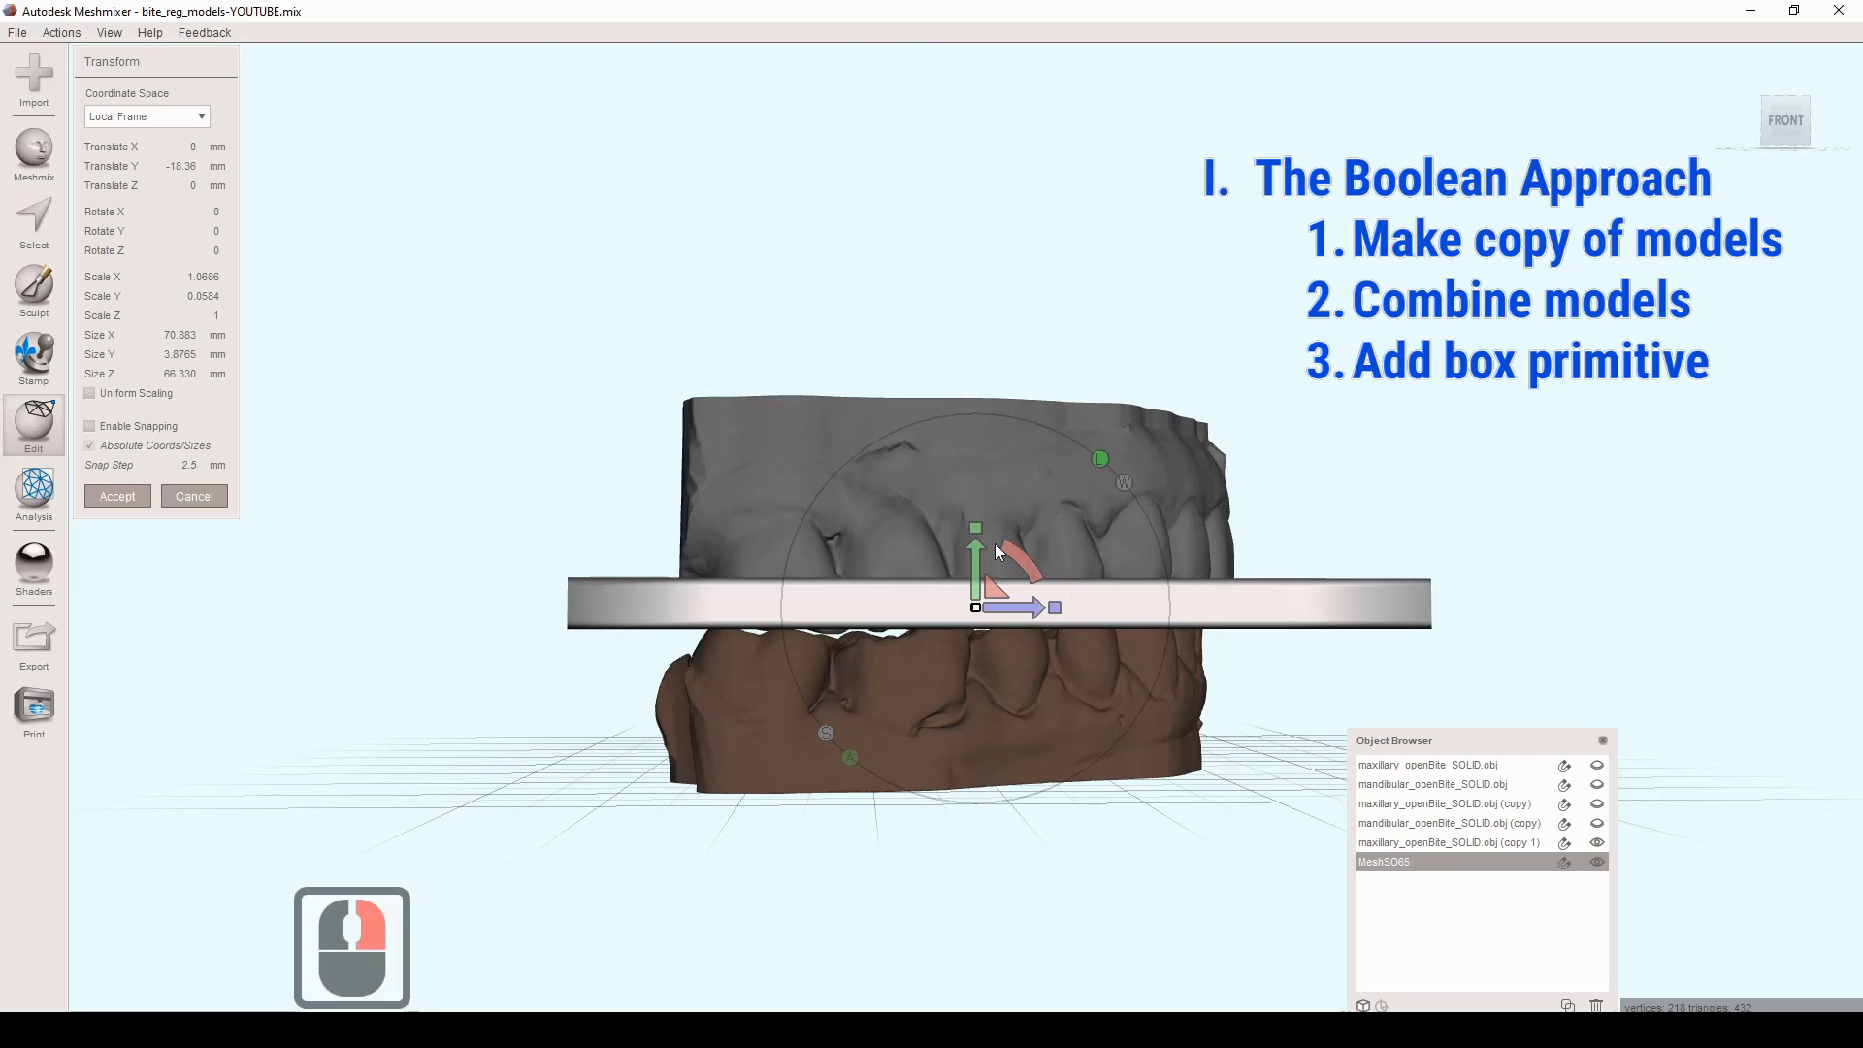
scroll(990, 542, "up", 5)
mouse_move(978, 543)
left_mouse_down()
mouse_move(974, 462)
mouse_move(978, 547)
left_mouse_up()
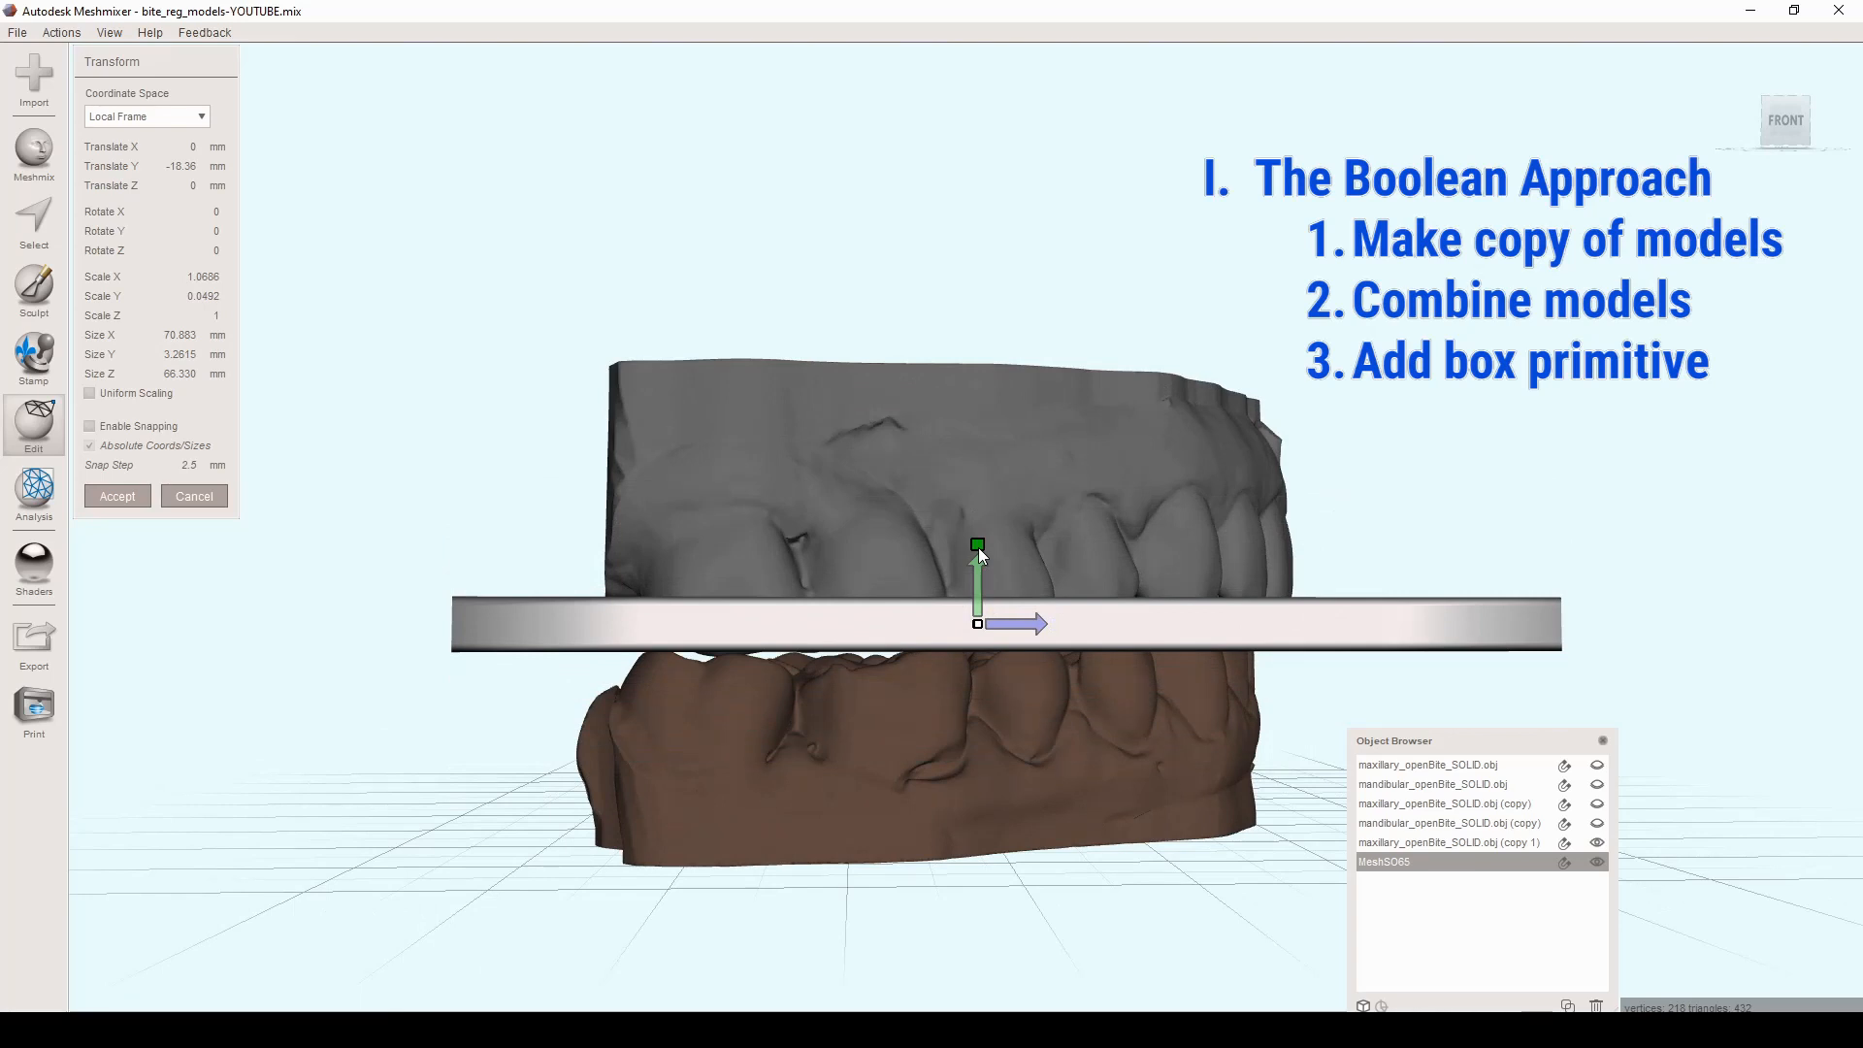
left_click_drag(978, 547, 977, 547)
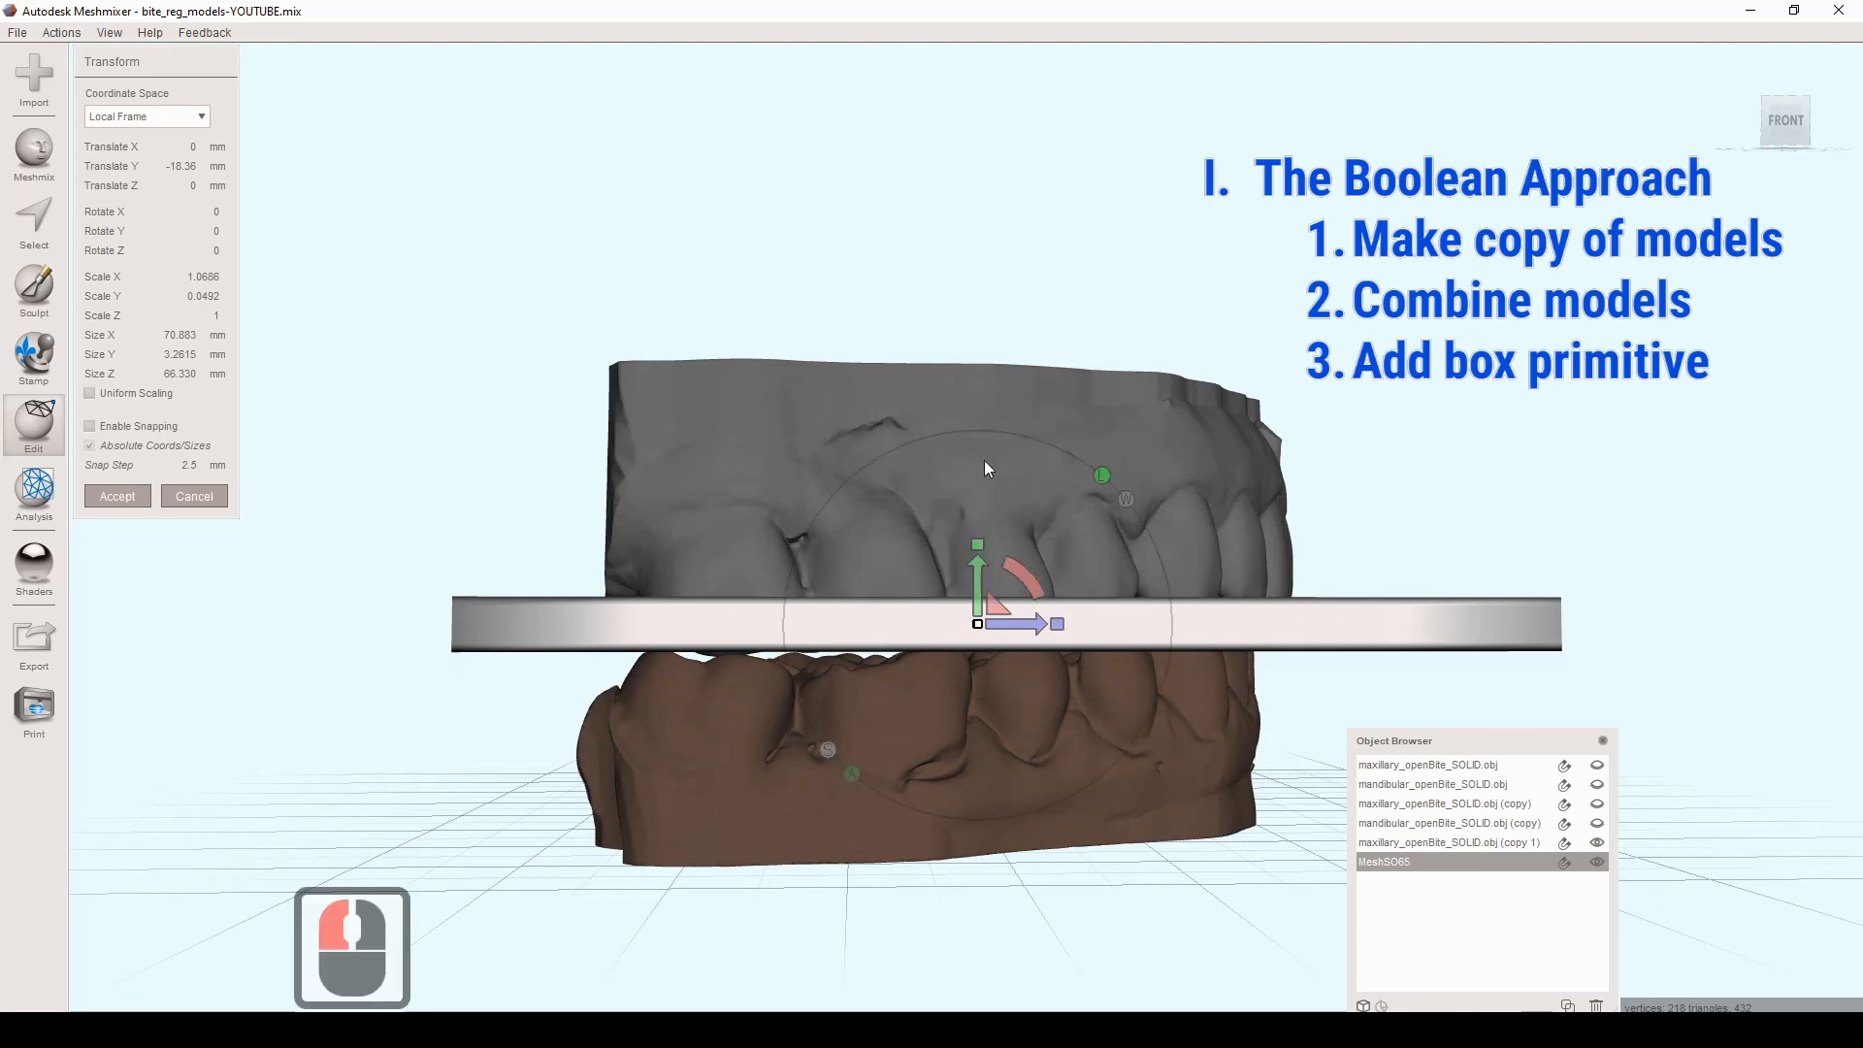
Step: Tilt the slab about -1.7° around X, lower it to about -19 mm in Y, and accept the transform
scroll(1038, 574, "up", 5)
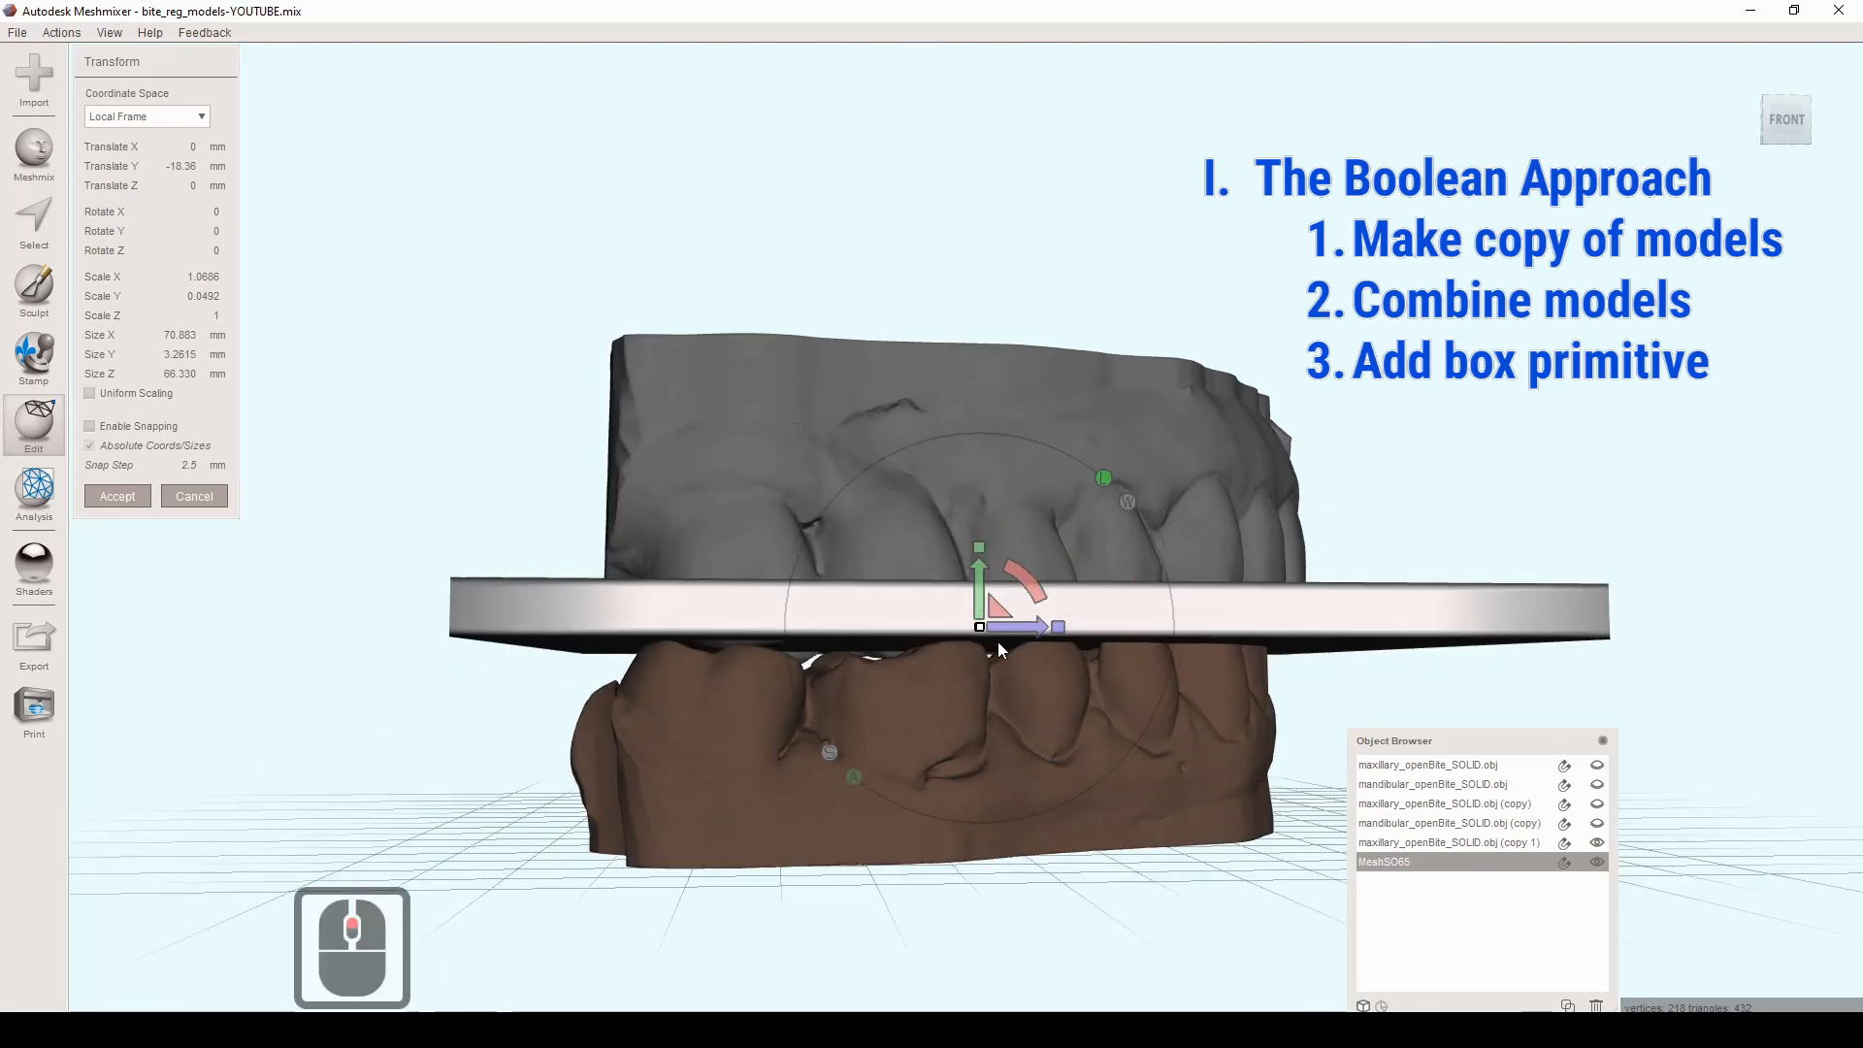
mouse_move(1006, 628)
left_mouse_down()
mouse_move(990, 646)
mouse_move(1043, 628)
mouse_move(984, 612)
left_mouse_up()
right_click_drag(984, 620, 761, 687)
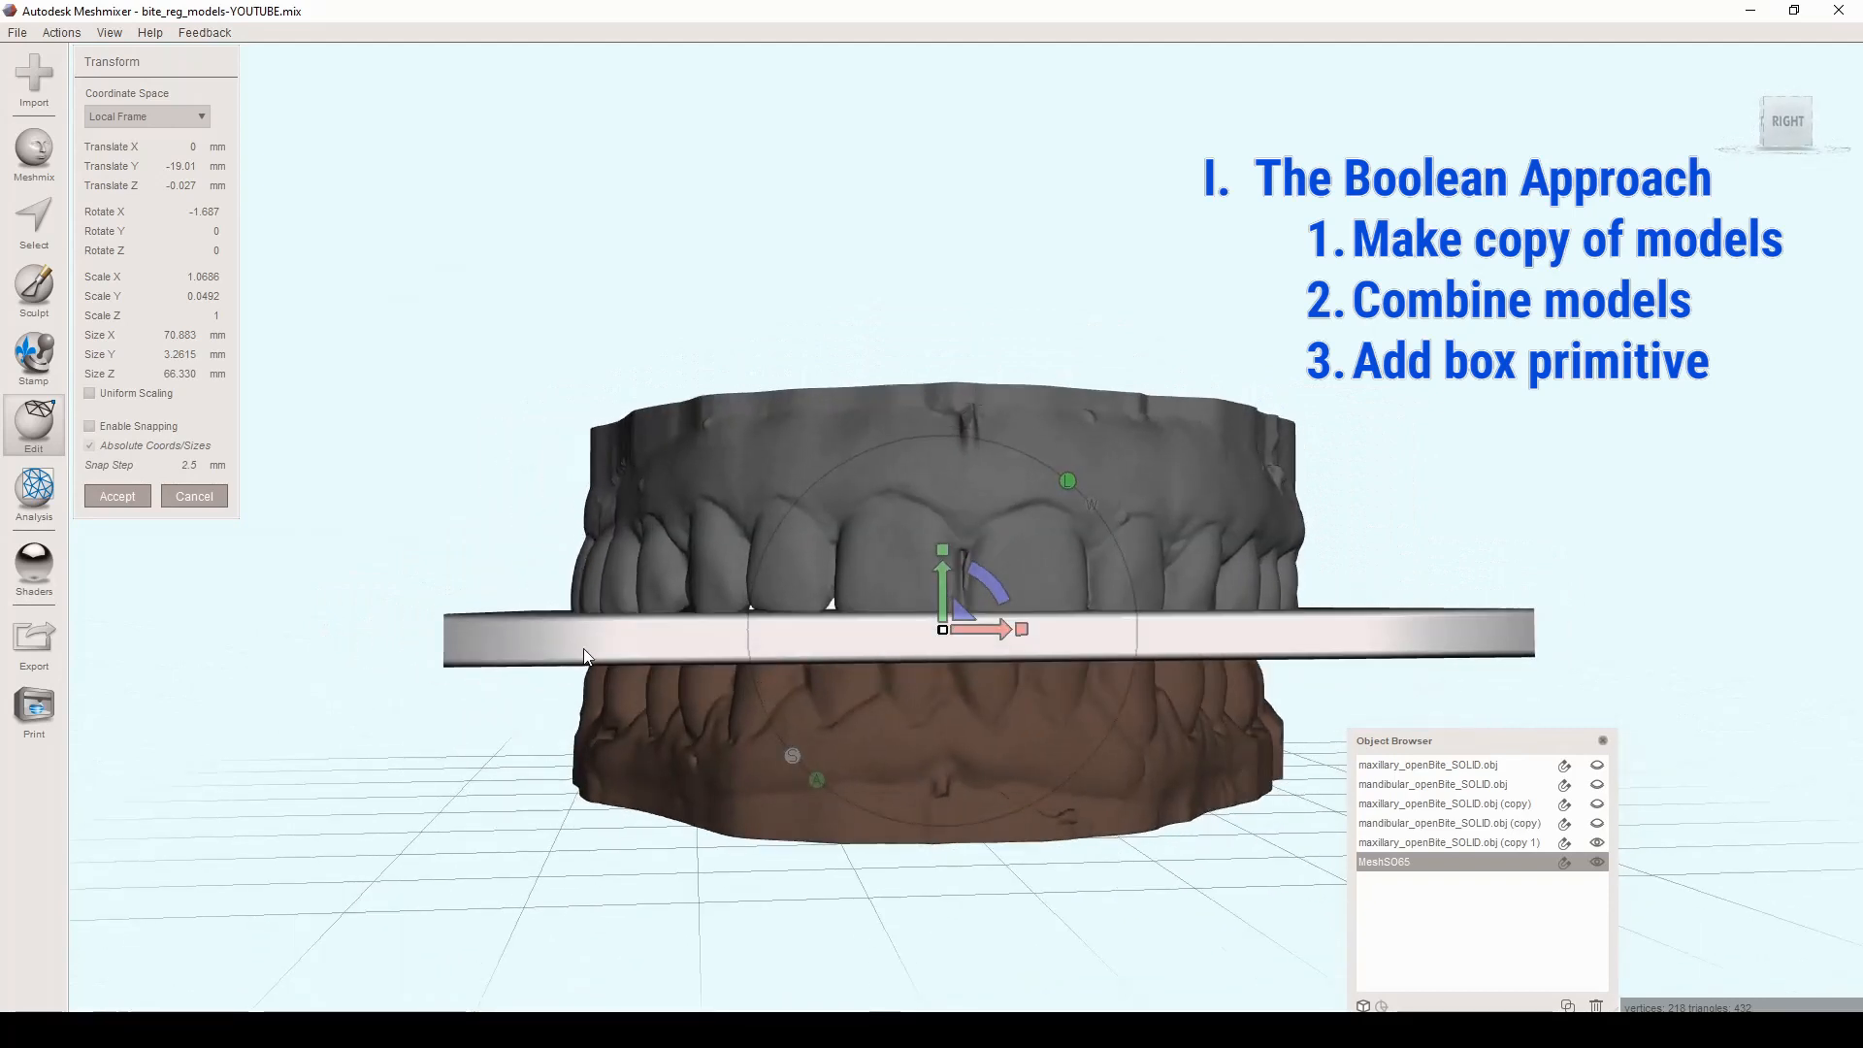
left_click(117, 495)
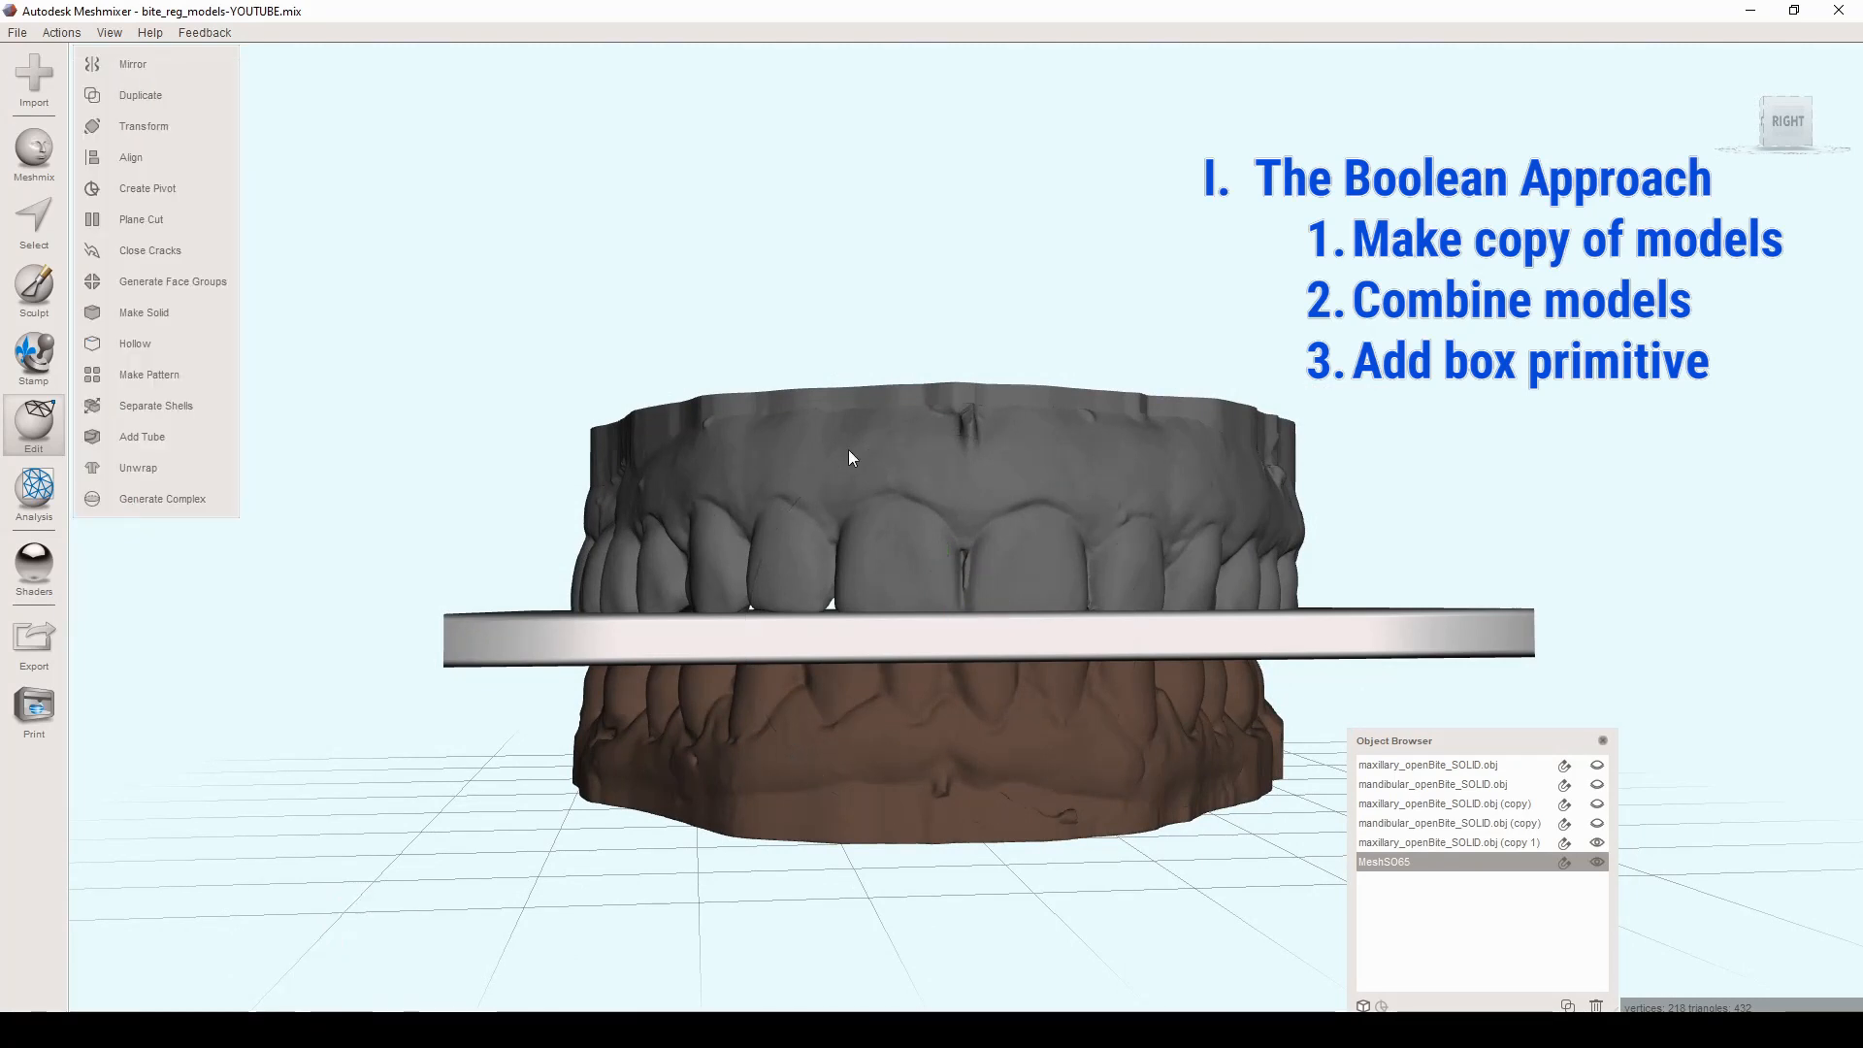
Step: Transform the slab to a front-to-back depth of about 15.4 mm and shift it about 1.6 mm along Z
right_click_drag(1219, 518, 1091, 555)
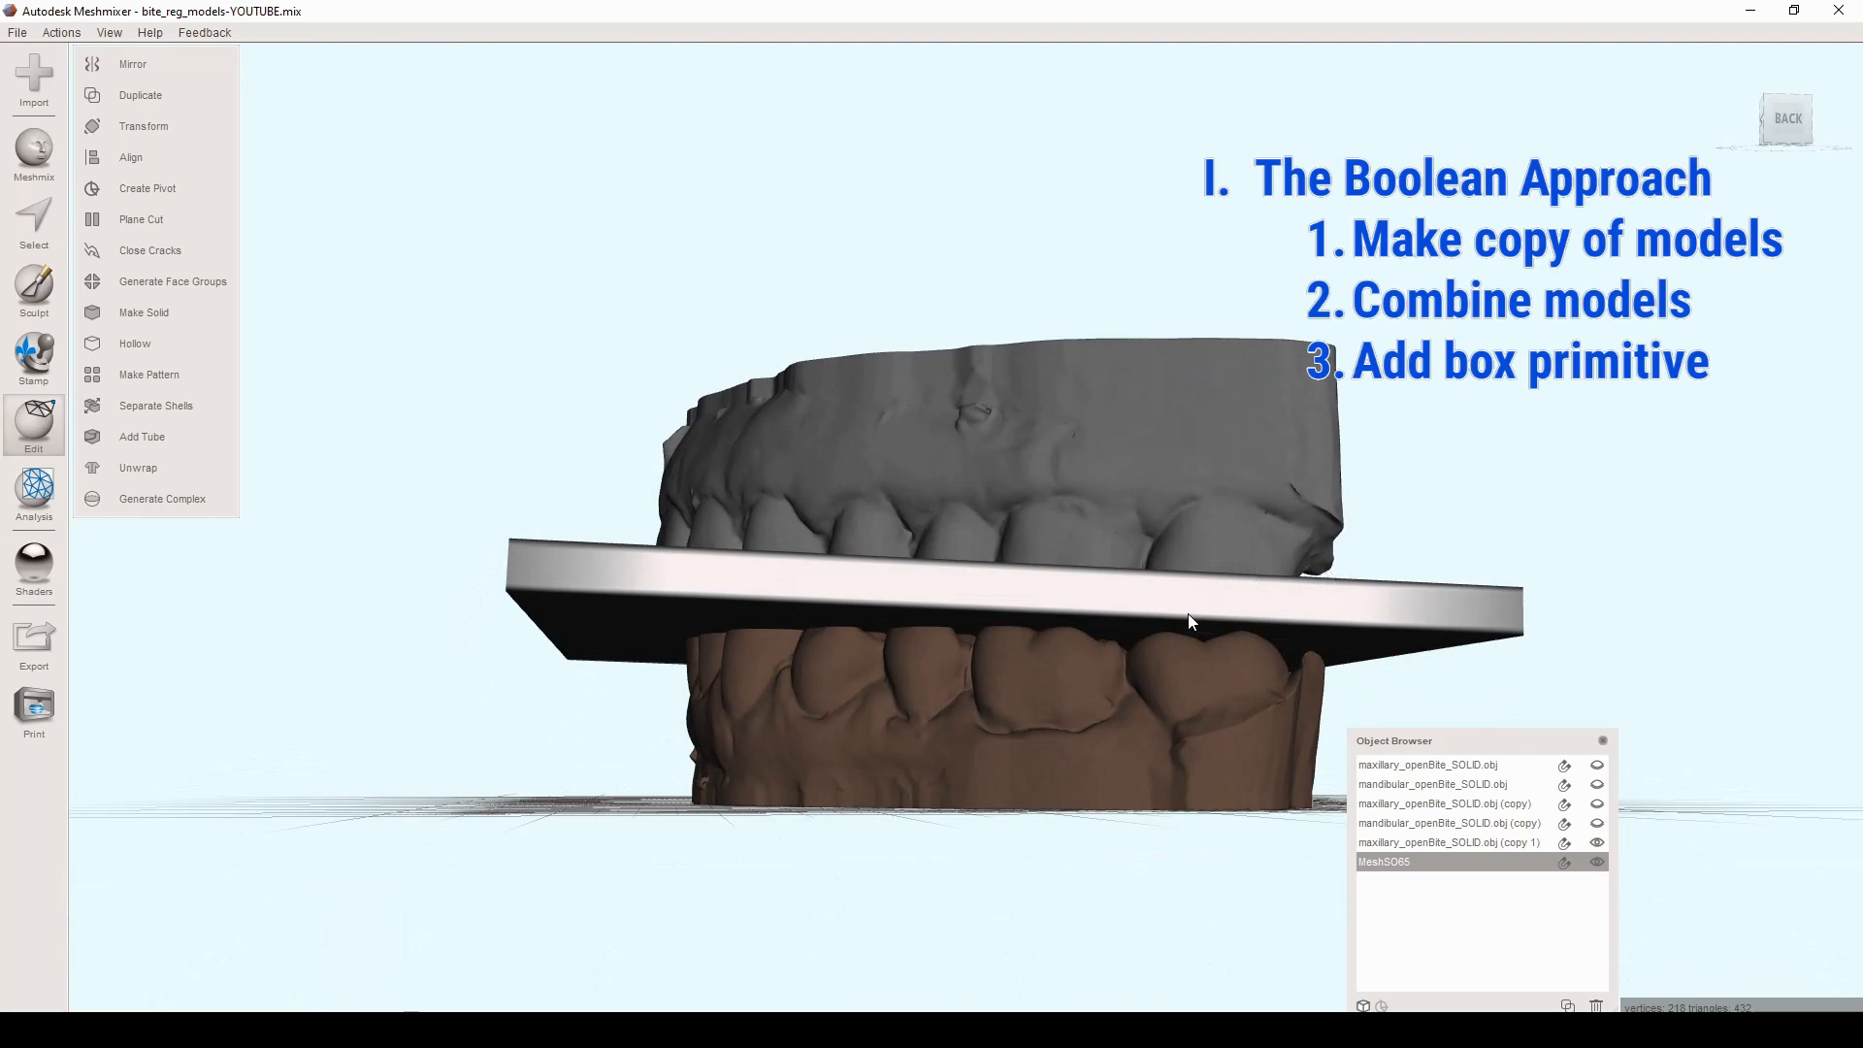
right_click_drag(1100, 636, 943, 631)
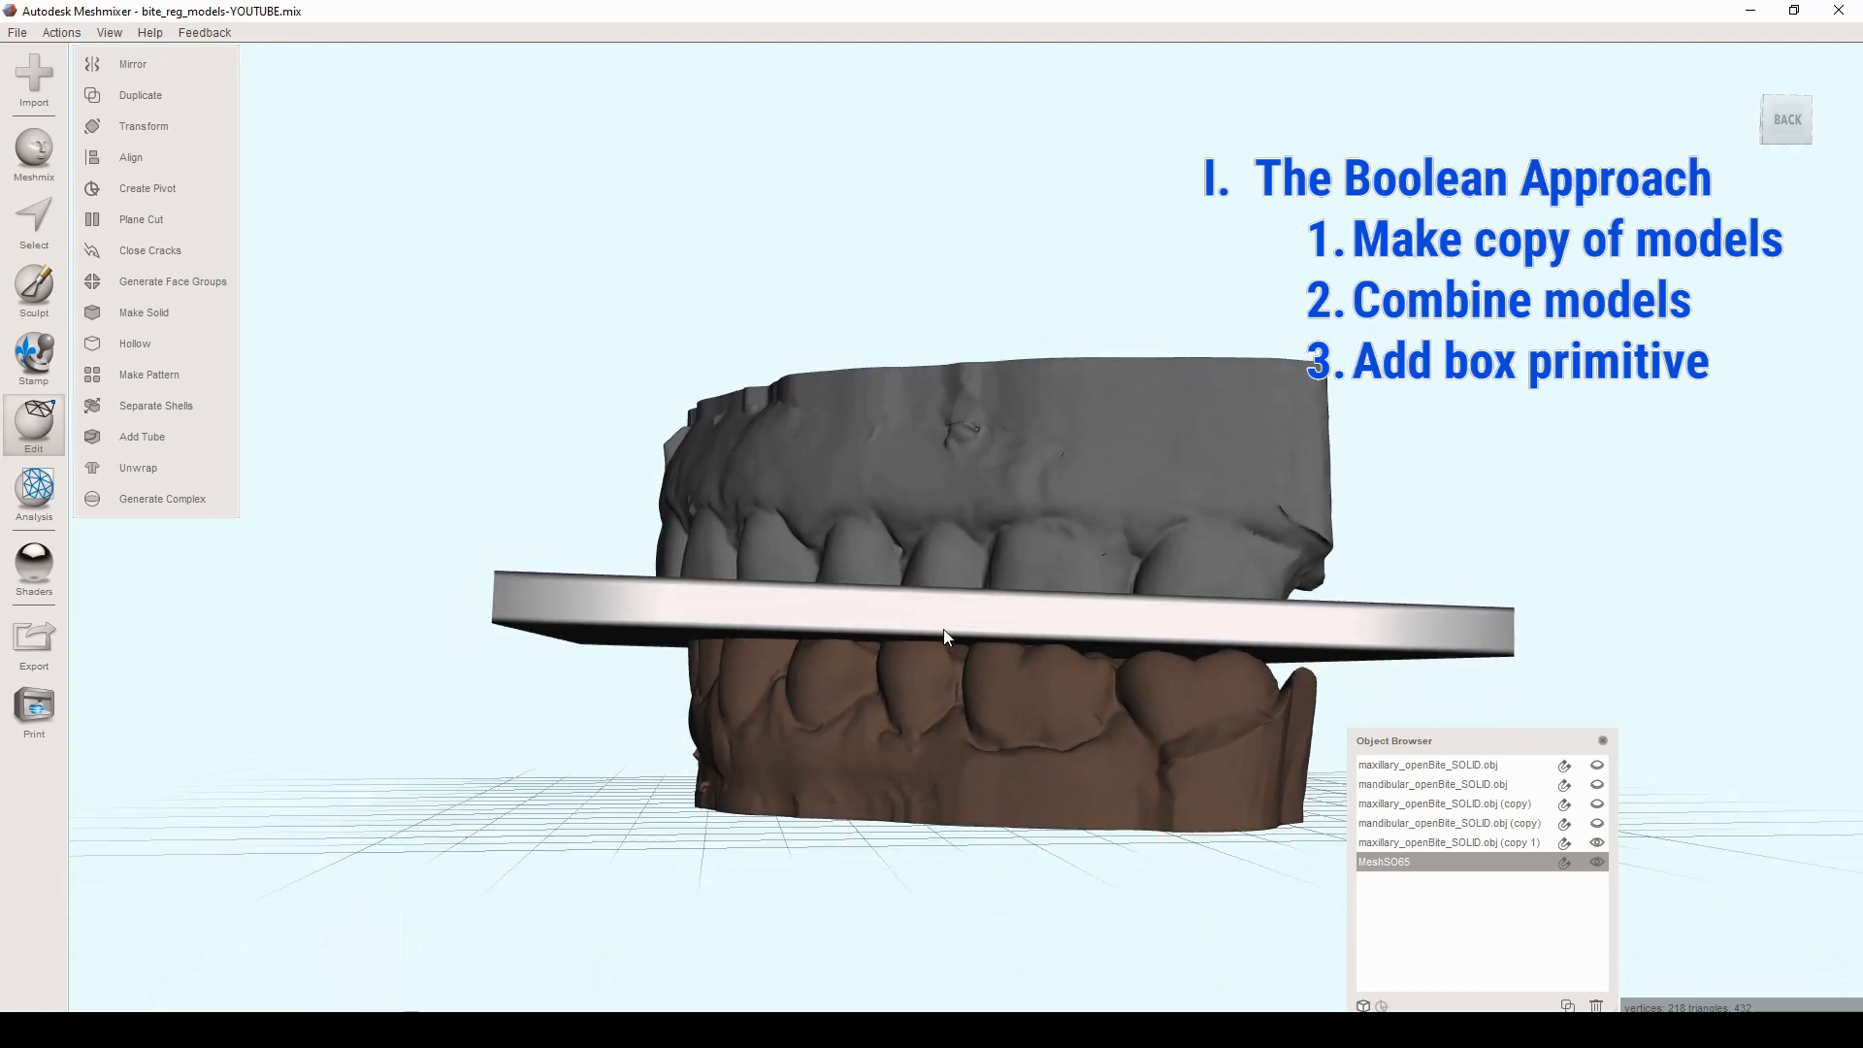
key("t")
left_click_drag(874, 630, 1173, 607)
right_click_drag(1173, 607, 1087, 636)
left_click_drag(922, 632, 903, 629)
right_click_drag(904, 628, 1022, 635)
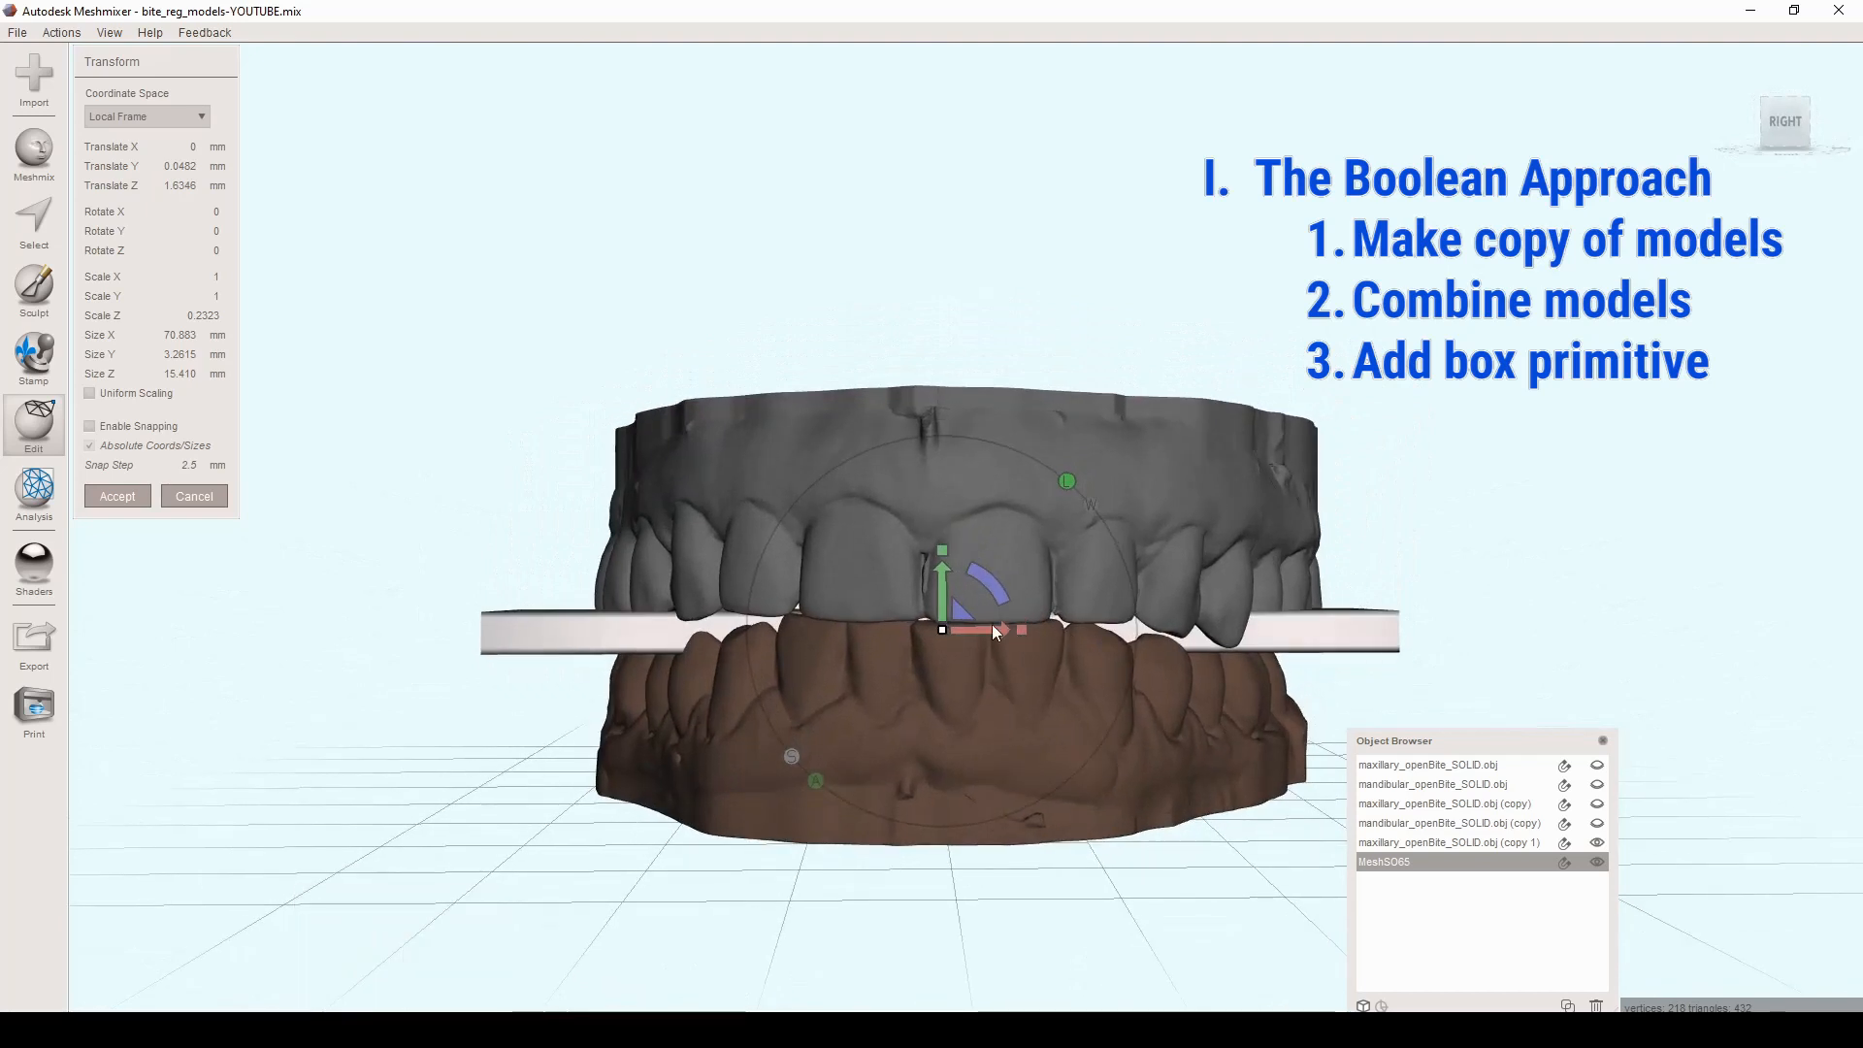
Step: Narrow the slab to about 56.2 mm in X so its ends sit near the outer tooth surfaces
left_click_drag(1022, 626, 894, 617)
right_click_drag(894, 617, 1021, 620)
left_click_drag(1017, 626, 1047, 629)
right_click_drag(1047, 628, 1017, 563)
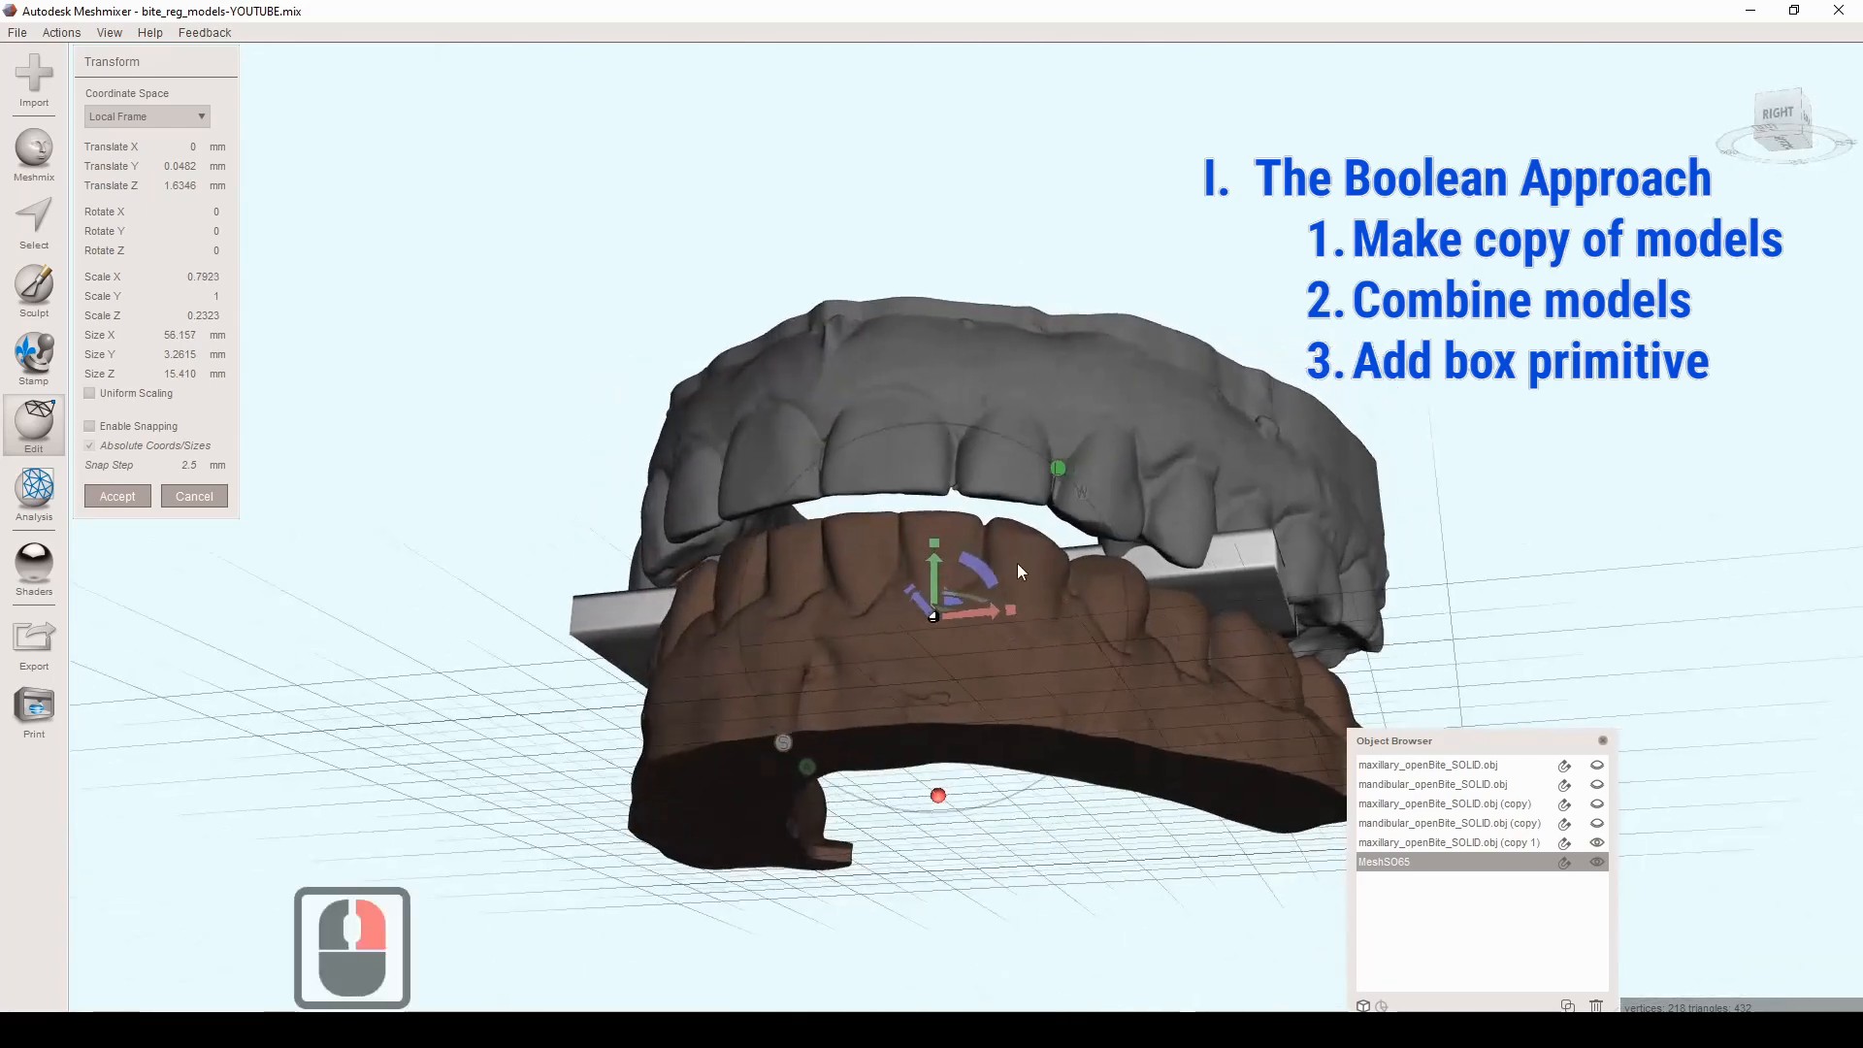
Step: Lower the slab between the back teeth to about -0.19 mm in Y
right_click_drag(1210, 572, 1036, 633)
left_click_drag(930, 581, 934, 585)
right_click_drag(934, 585, 1087, 617)
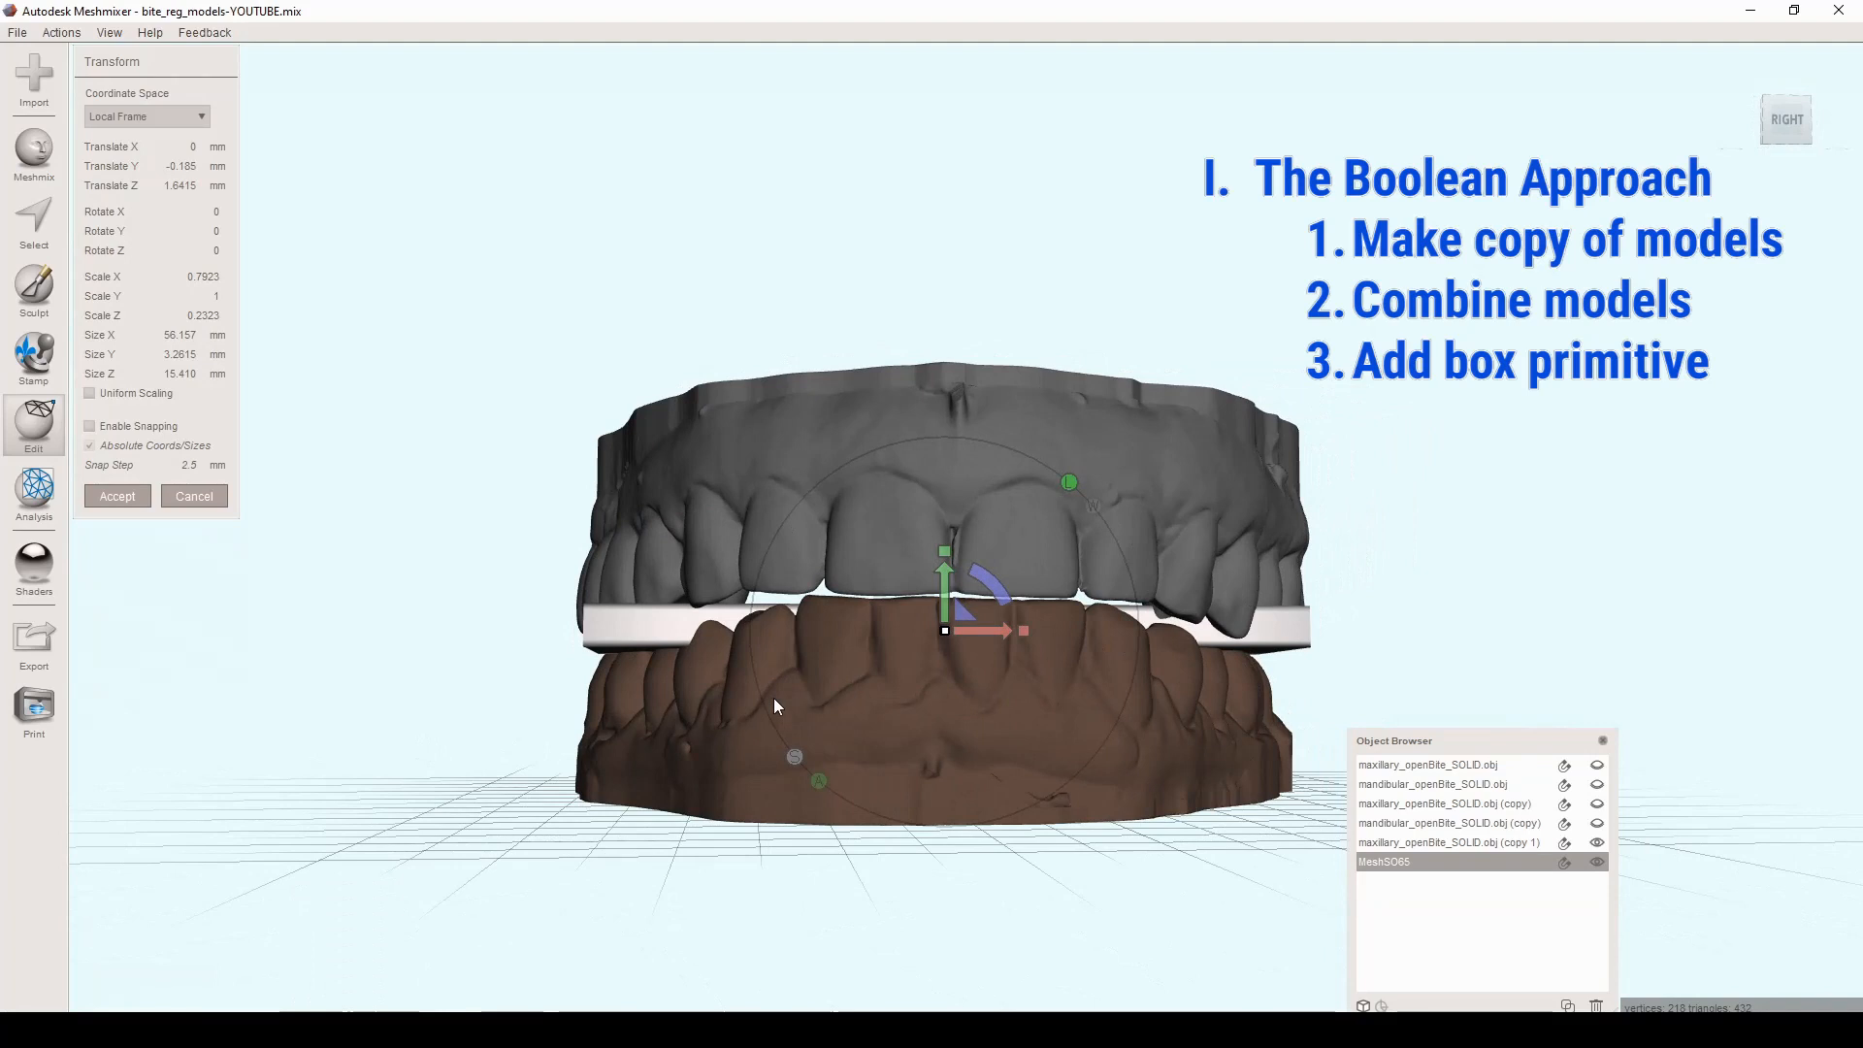
Step: Accept the slab's transform and examine its triangle mesh between the arches in wireframe display
left_click(118, 495)
right_click_drag(993, 510, 1040, 580)
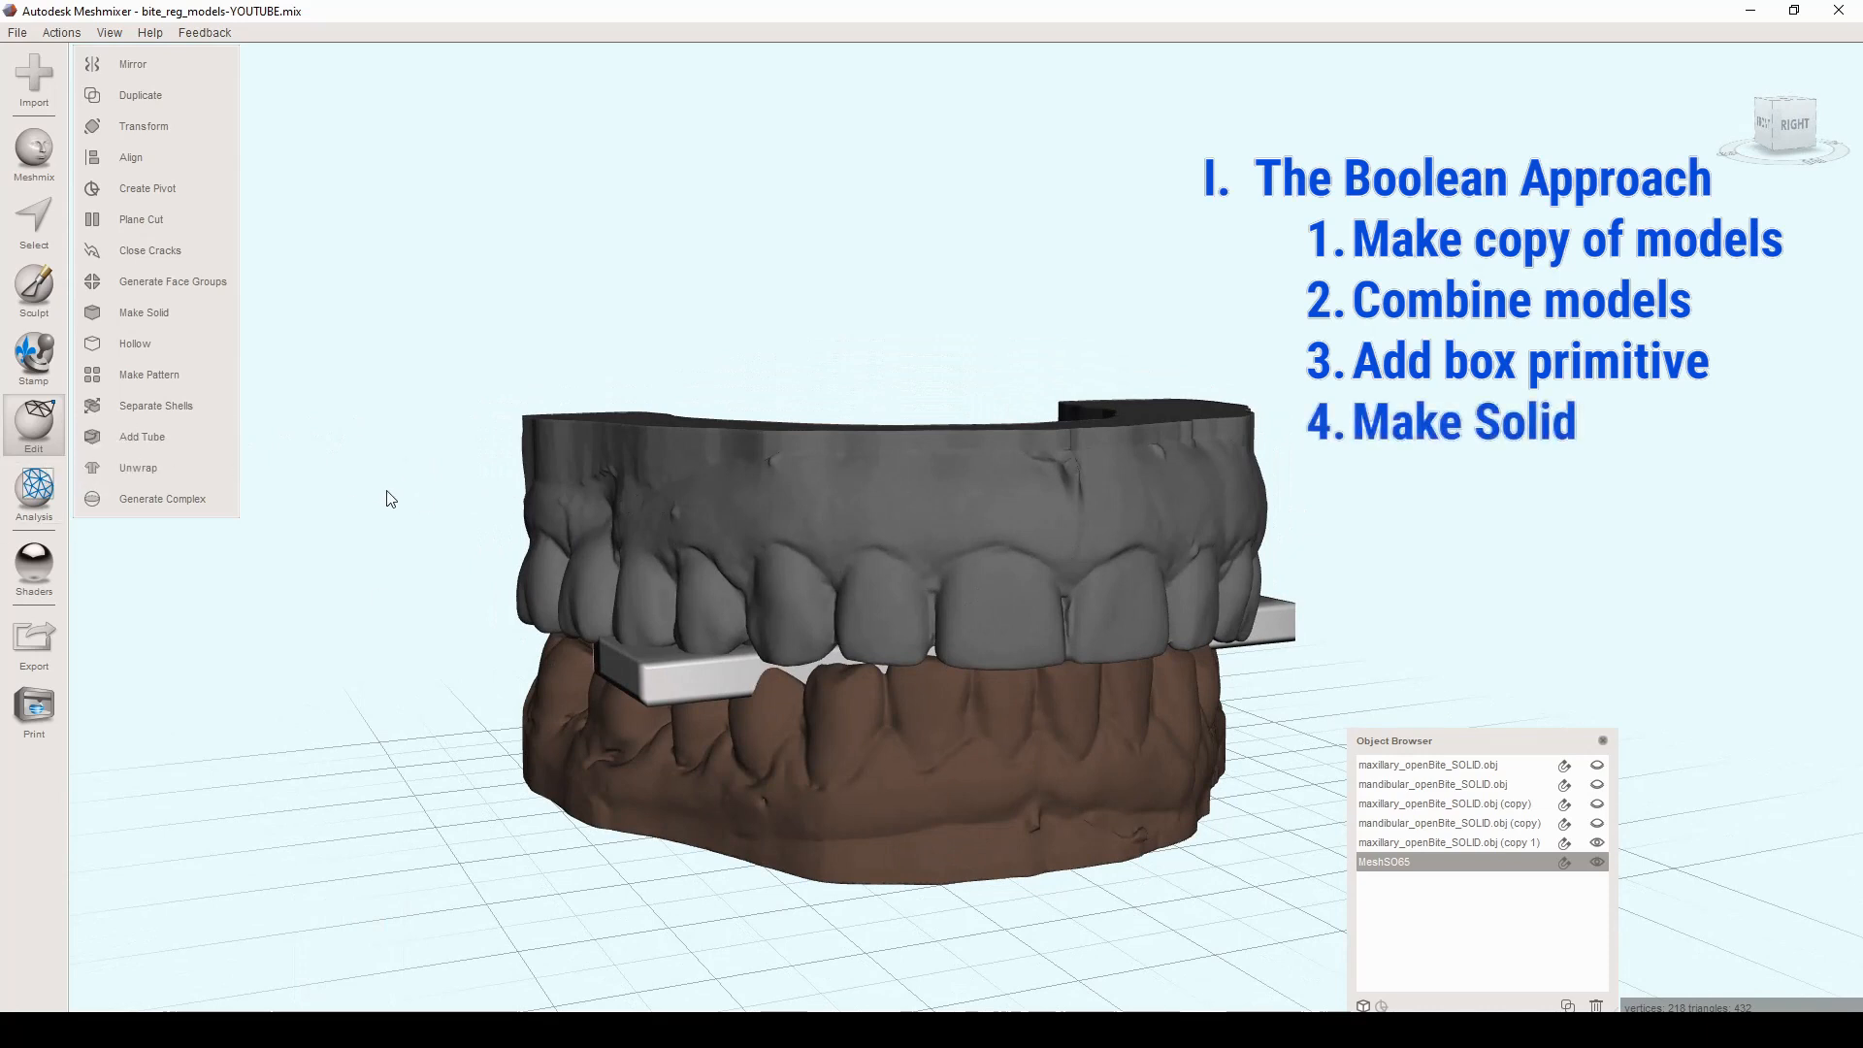
key("w")
scroll(488, 611, "up", 12)
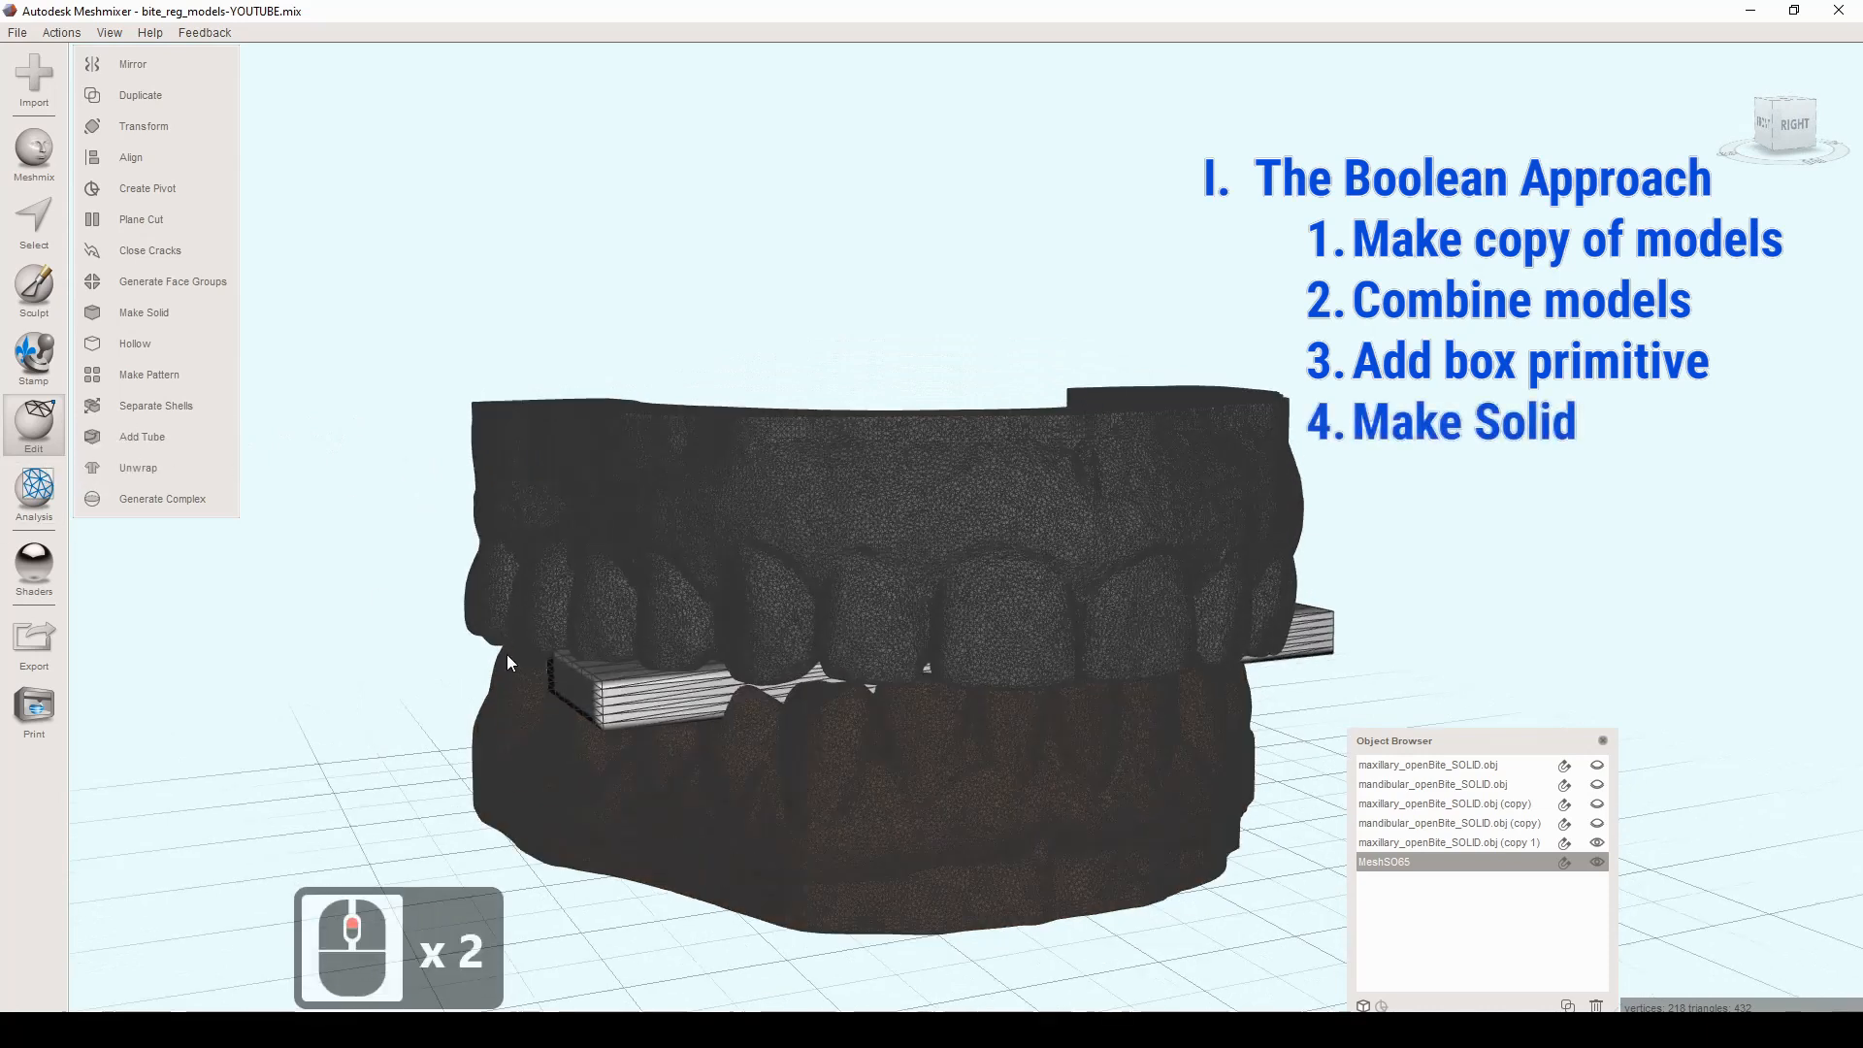
right_click_drag(588, 615, 631, 526)
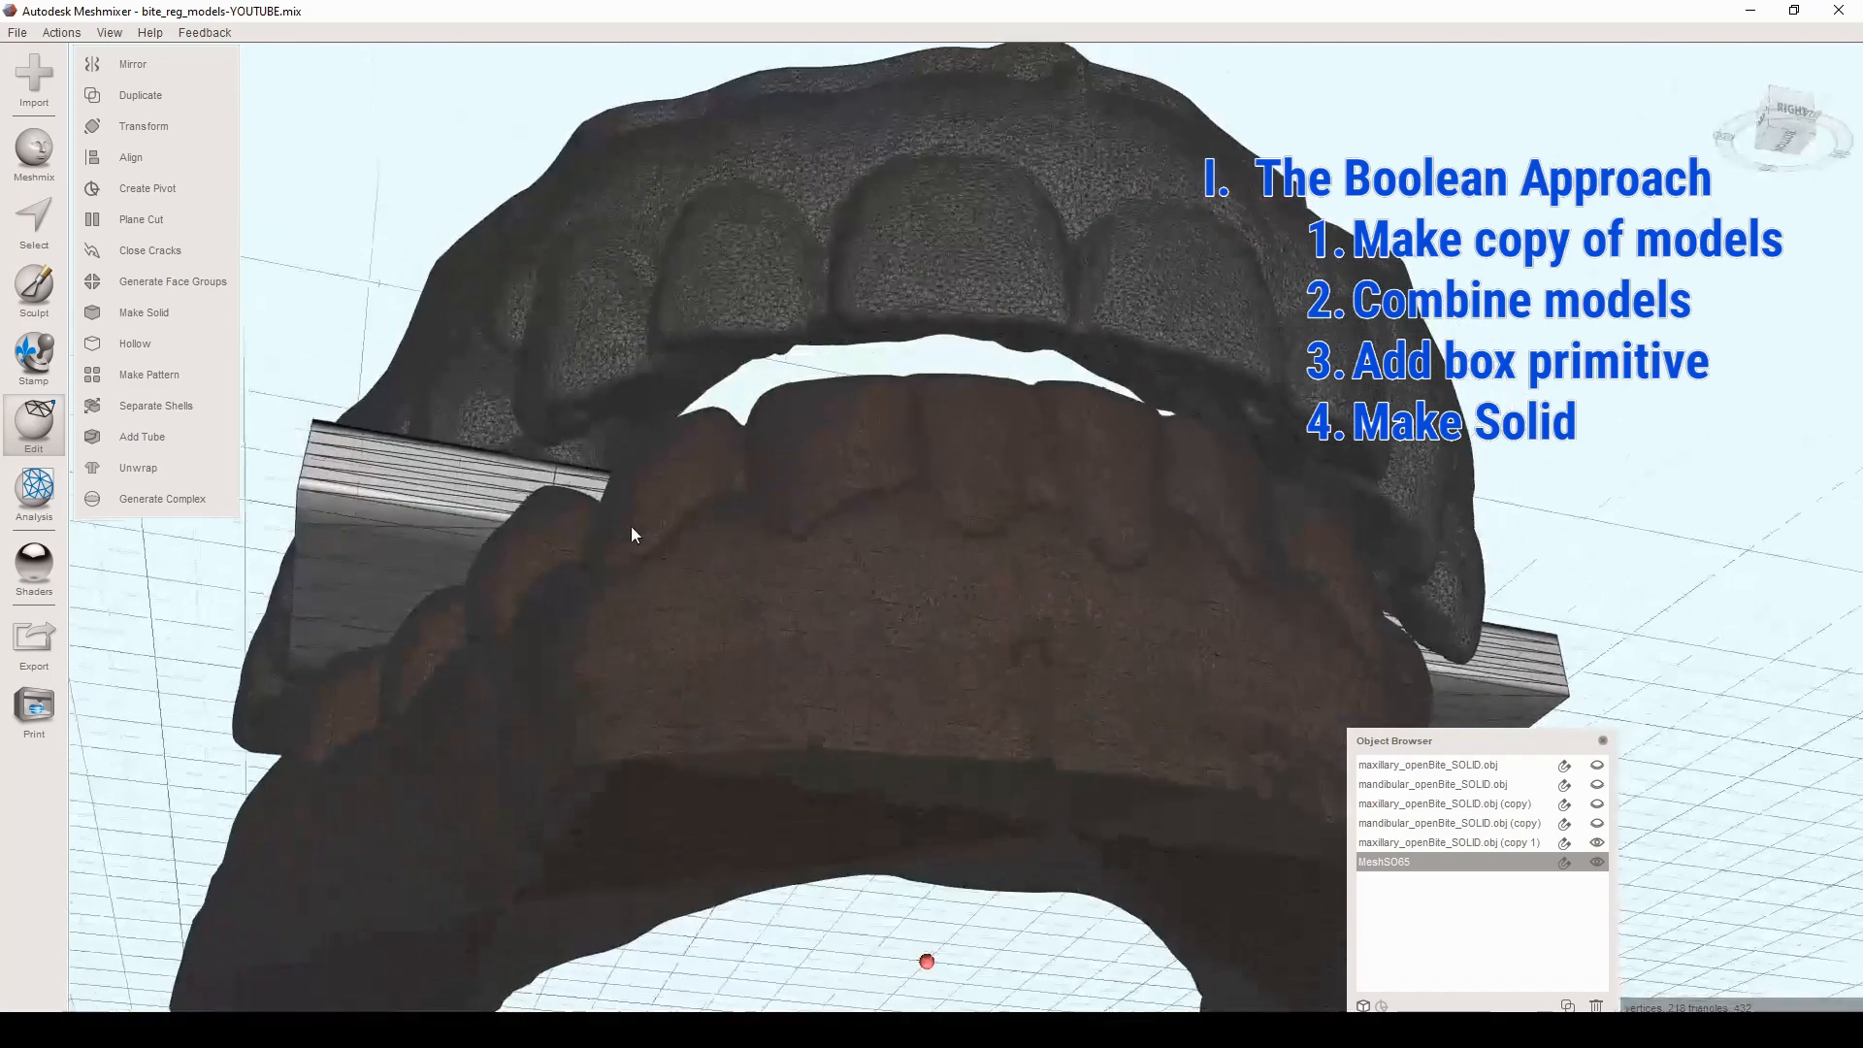
right_click_drag(399, 606, 470, 666)
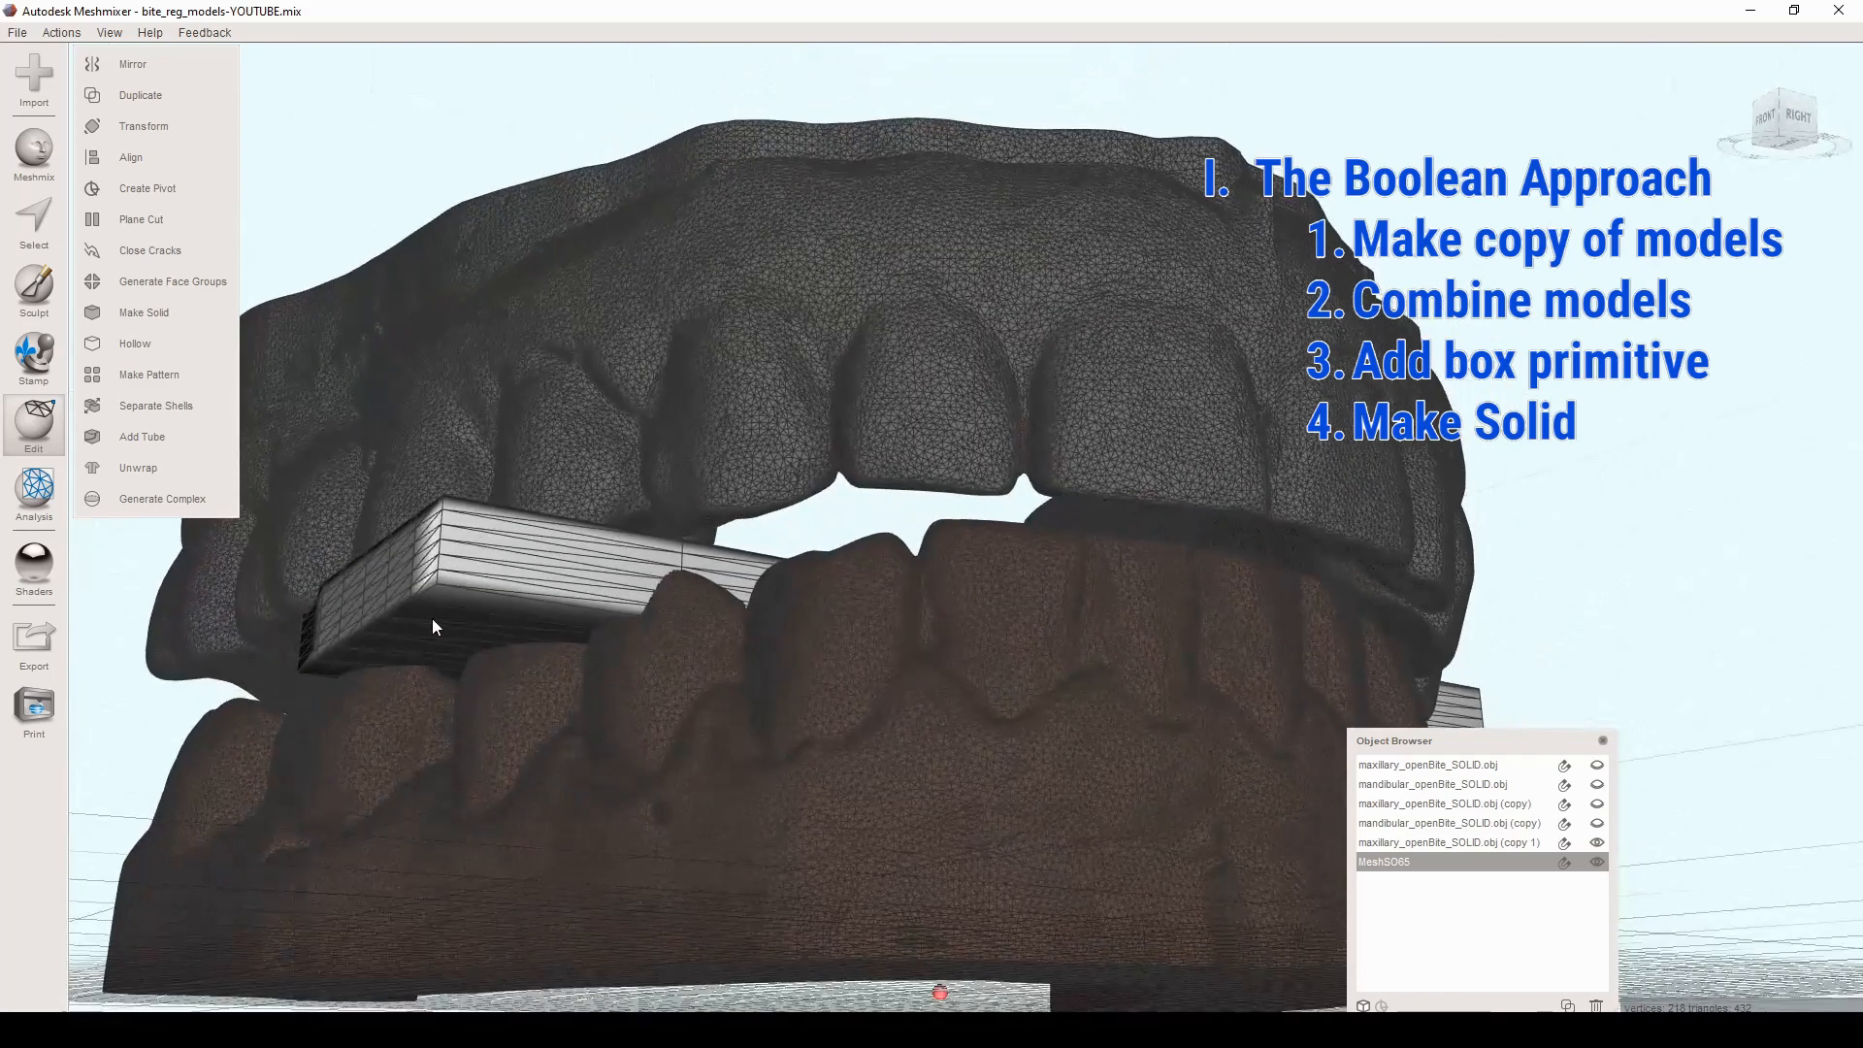
right_click_drag(445, 600, 515, 584)
scroll(516, 584, "down", 10)
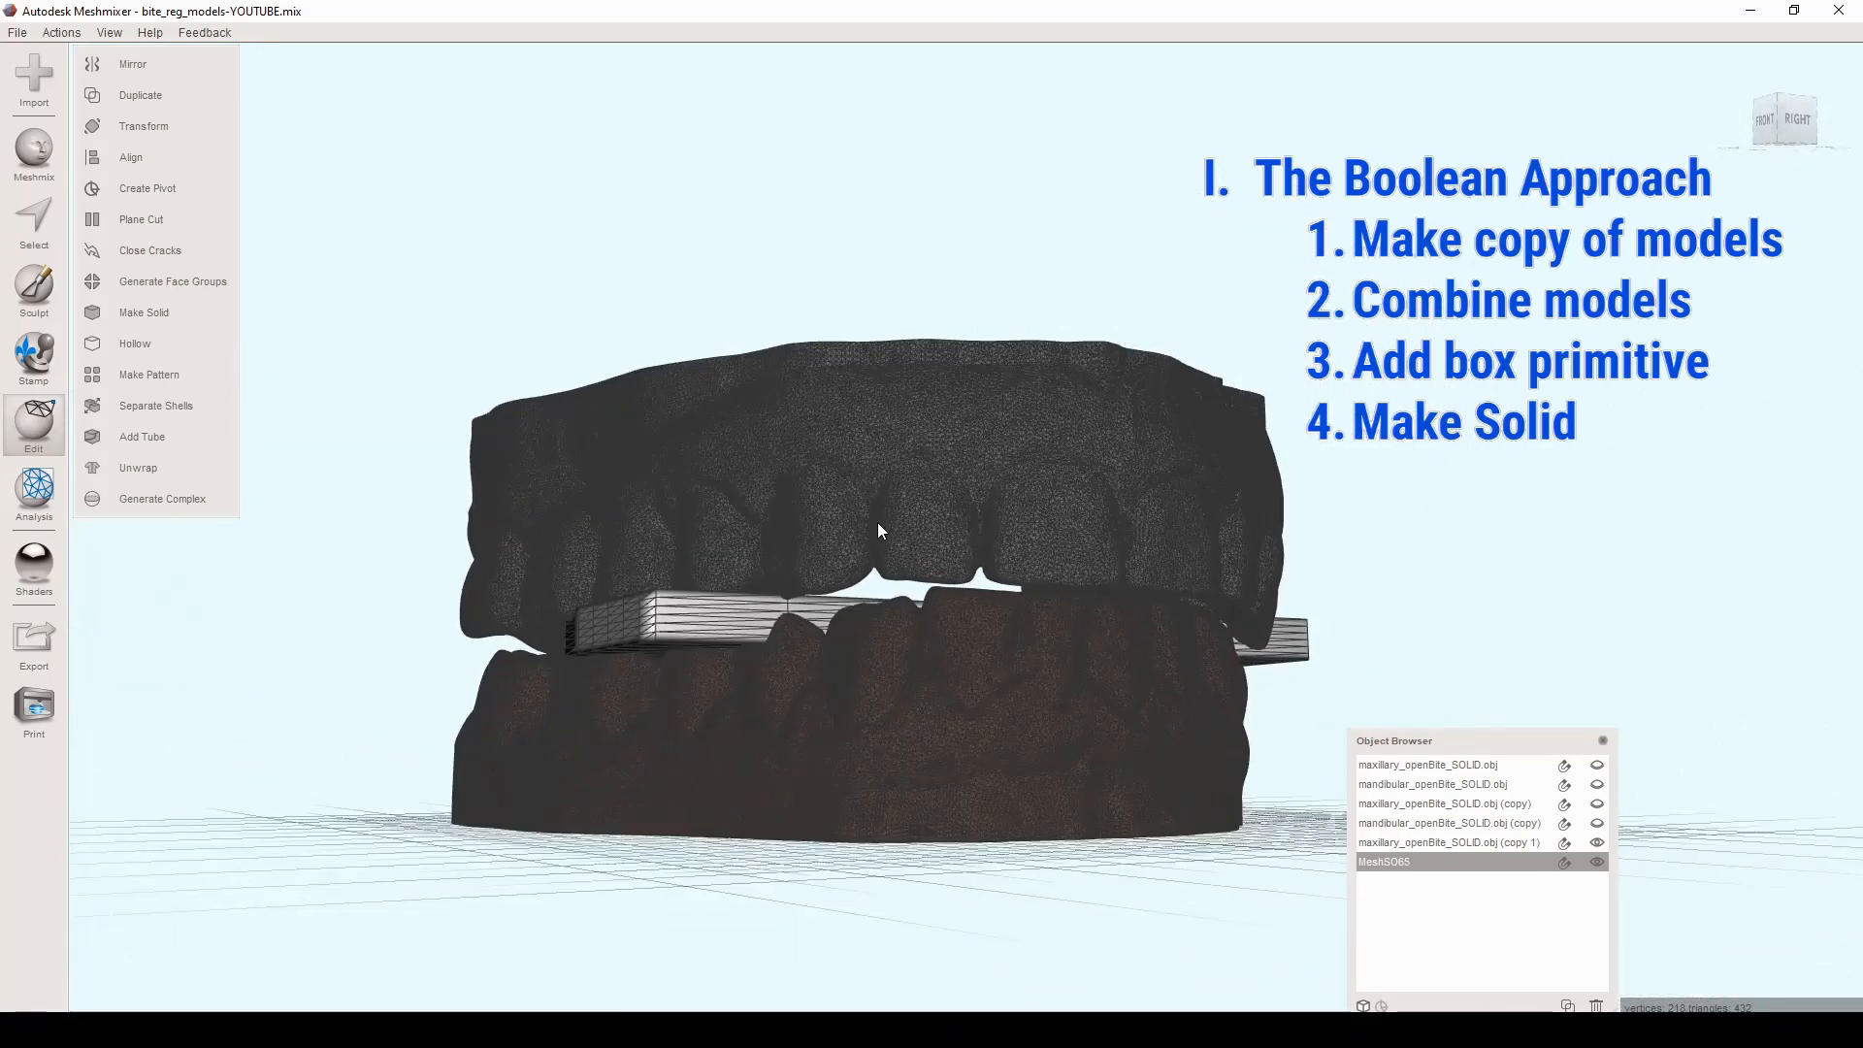
key("w")
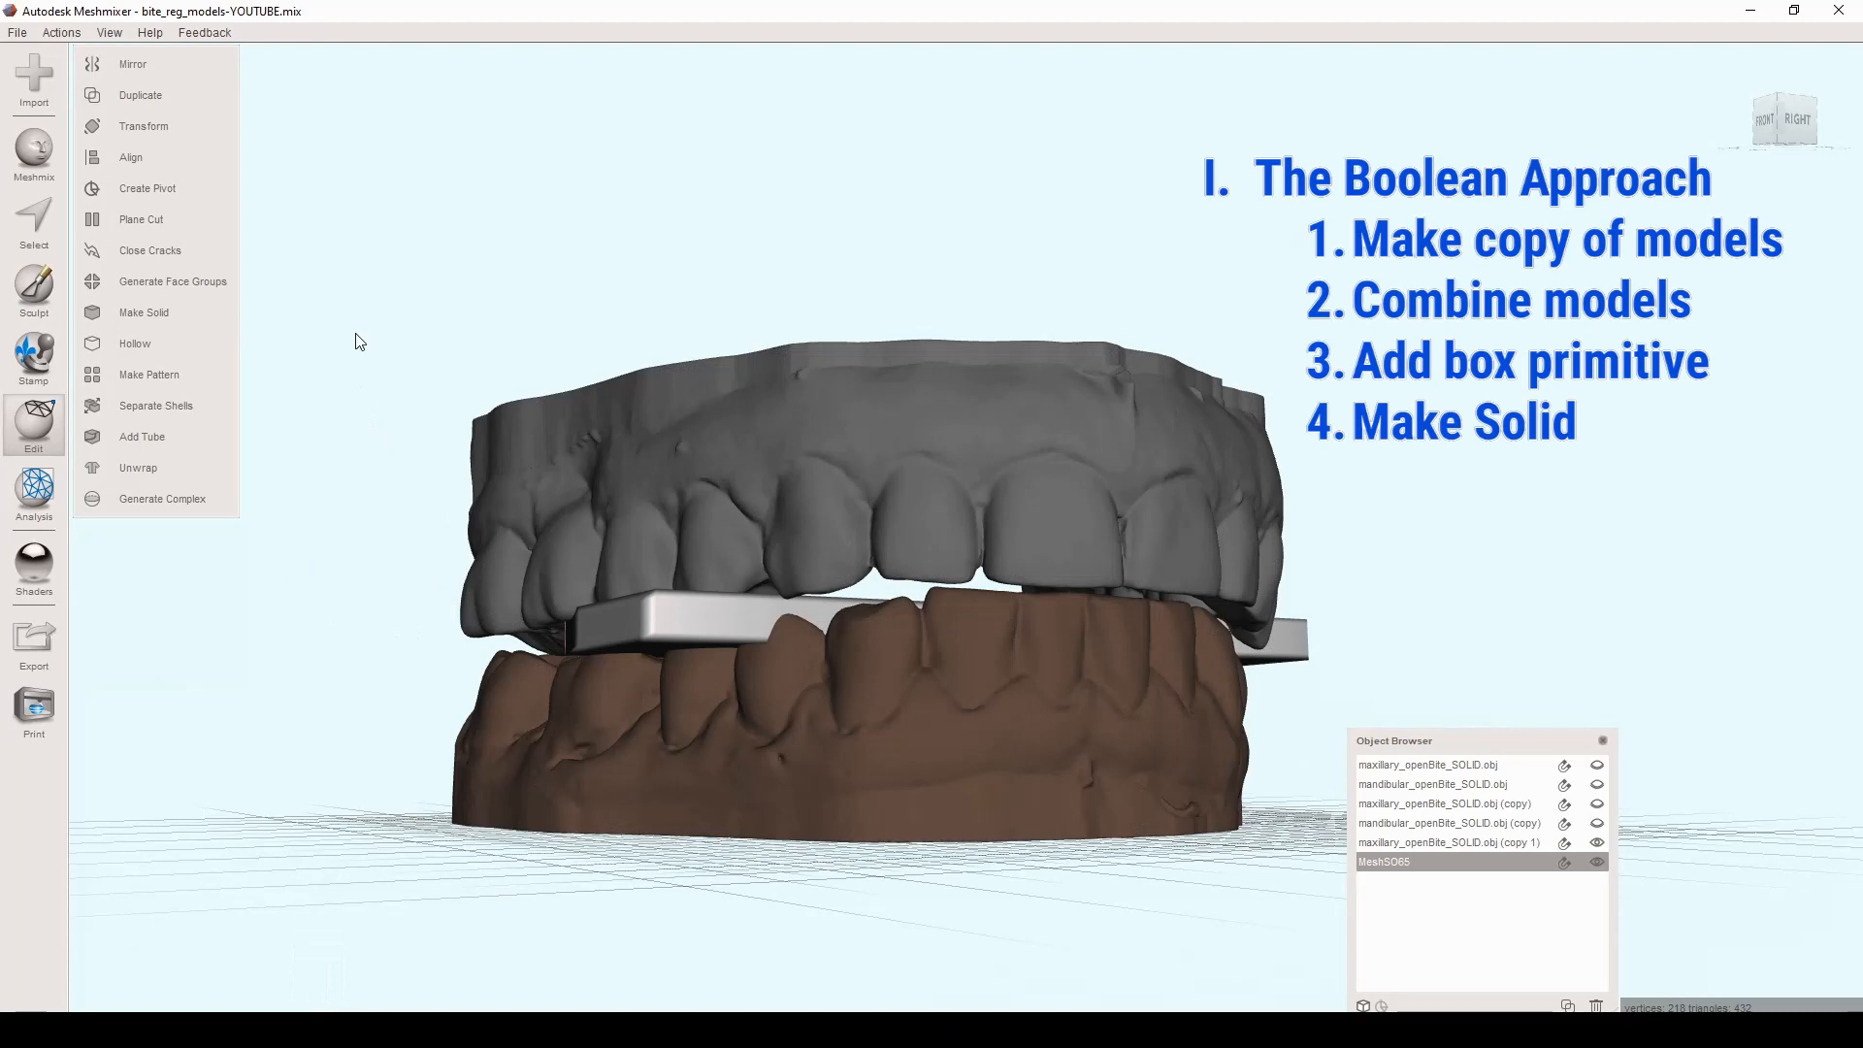
Step: Convert the slab with Make Solid using the Fast type, solid accuracy 128 and mesh density 128, and check the new mesh in wireframe
left_click(202, 312)
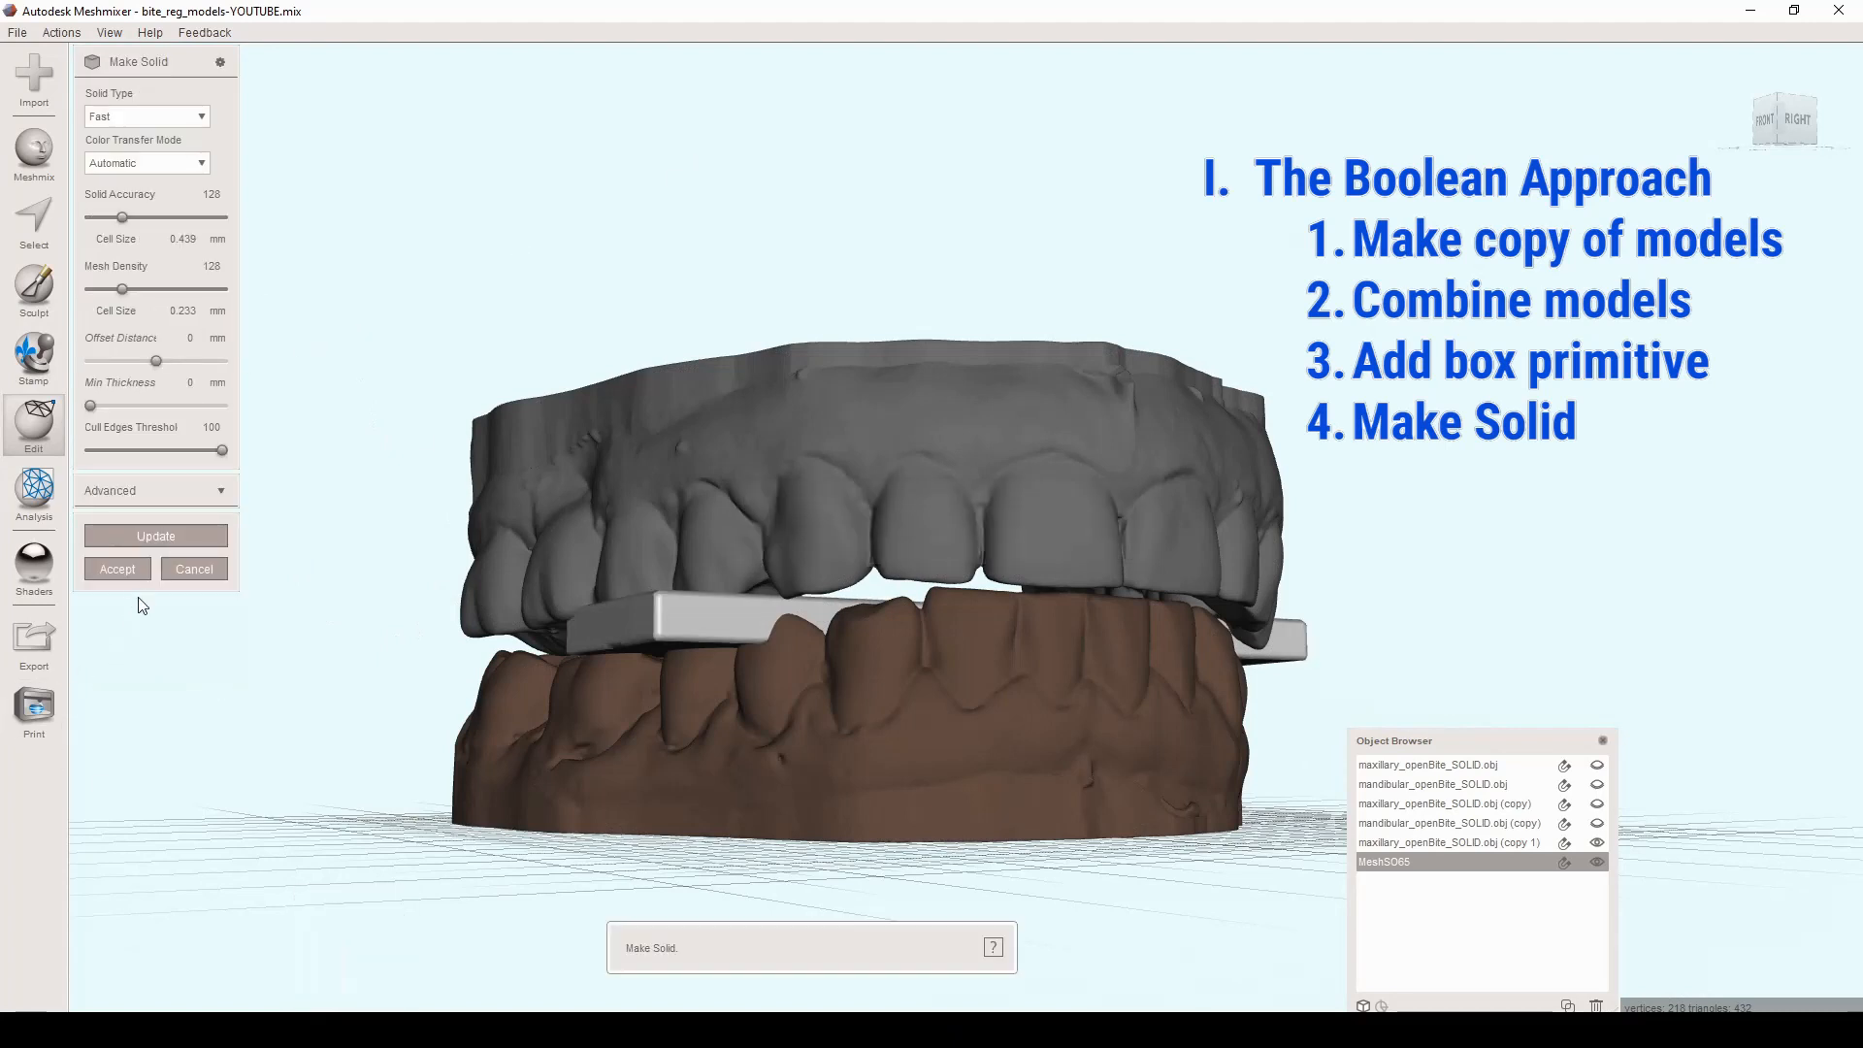
left_click(117, 570)
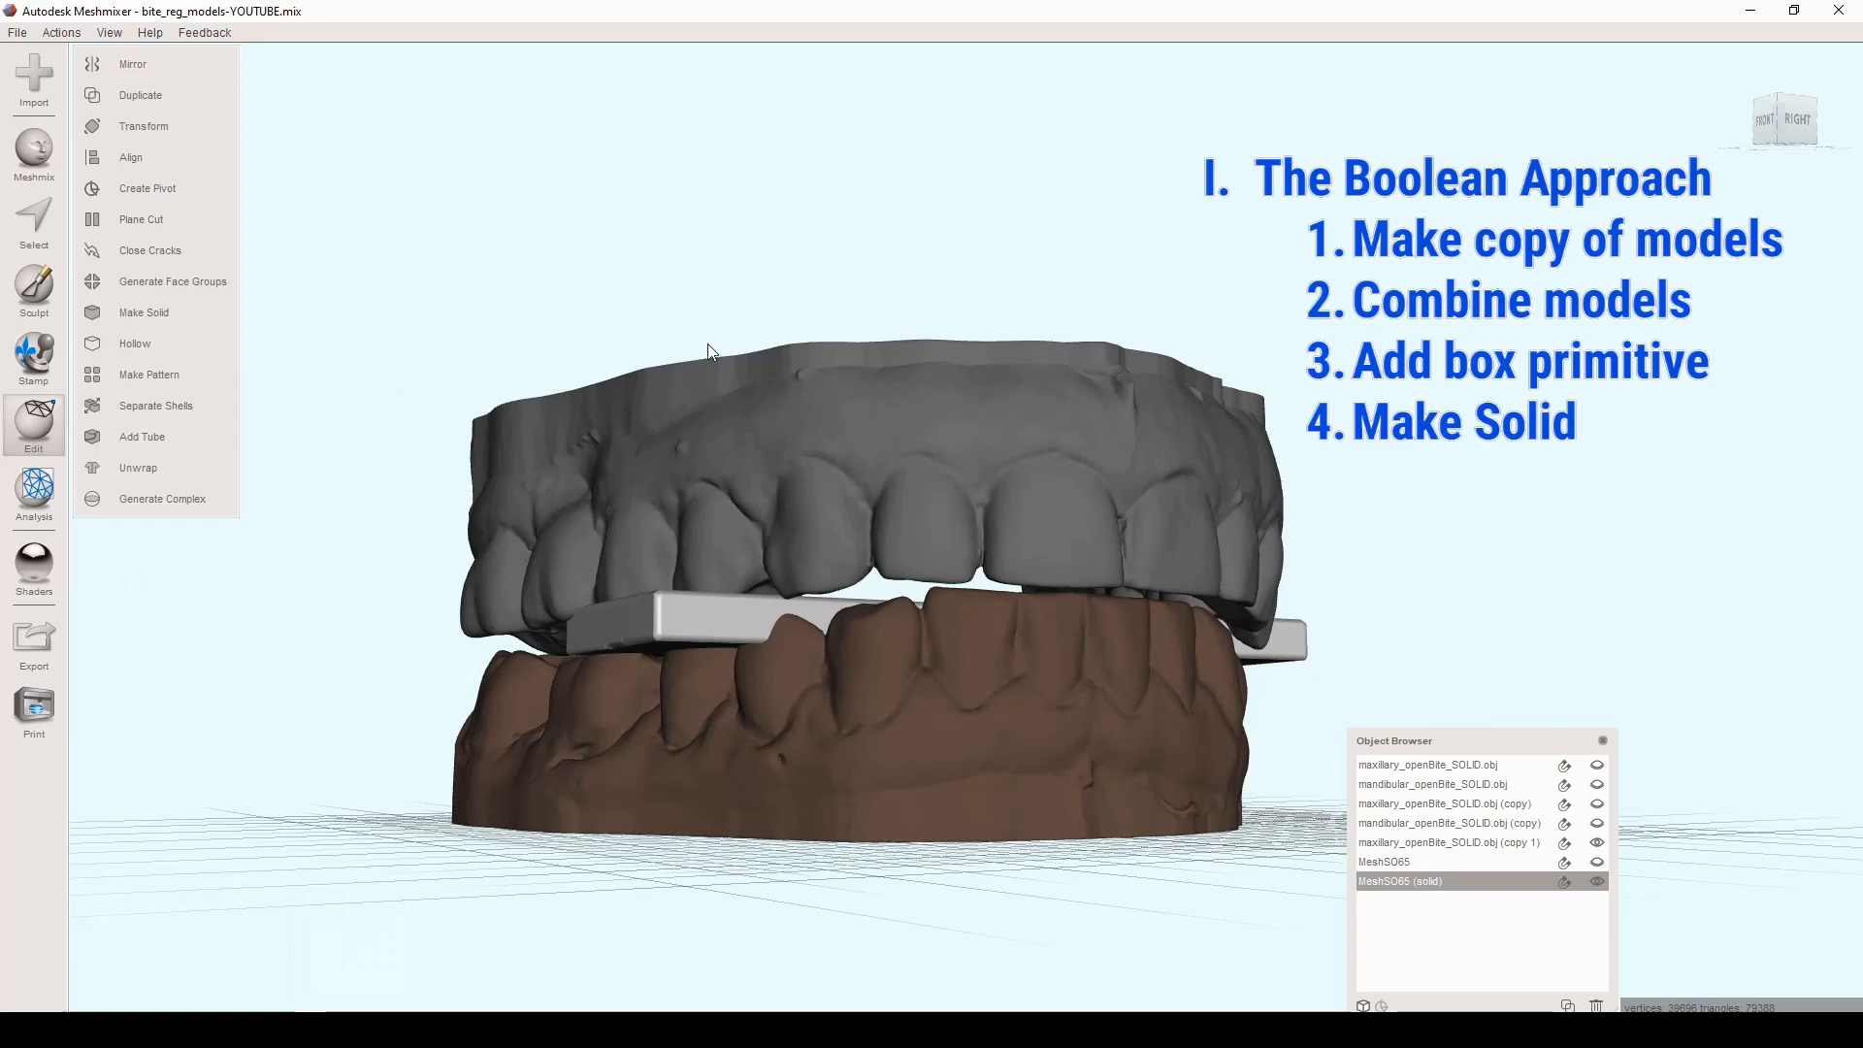
key("w")
scroll(665, 643, "up", 10)
key("w")
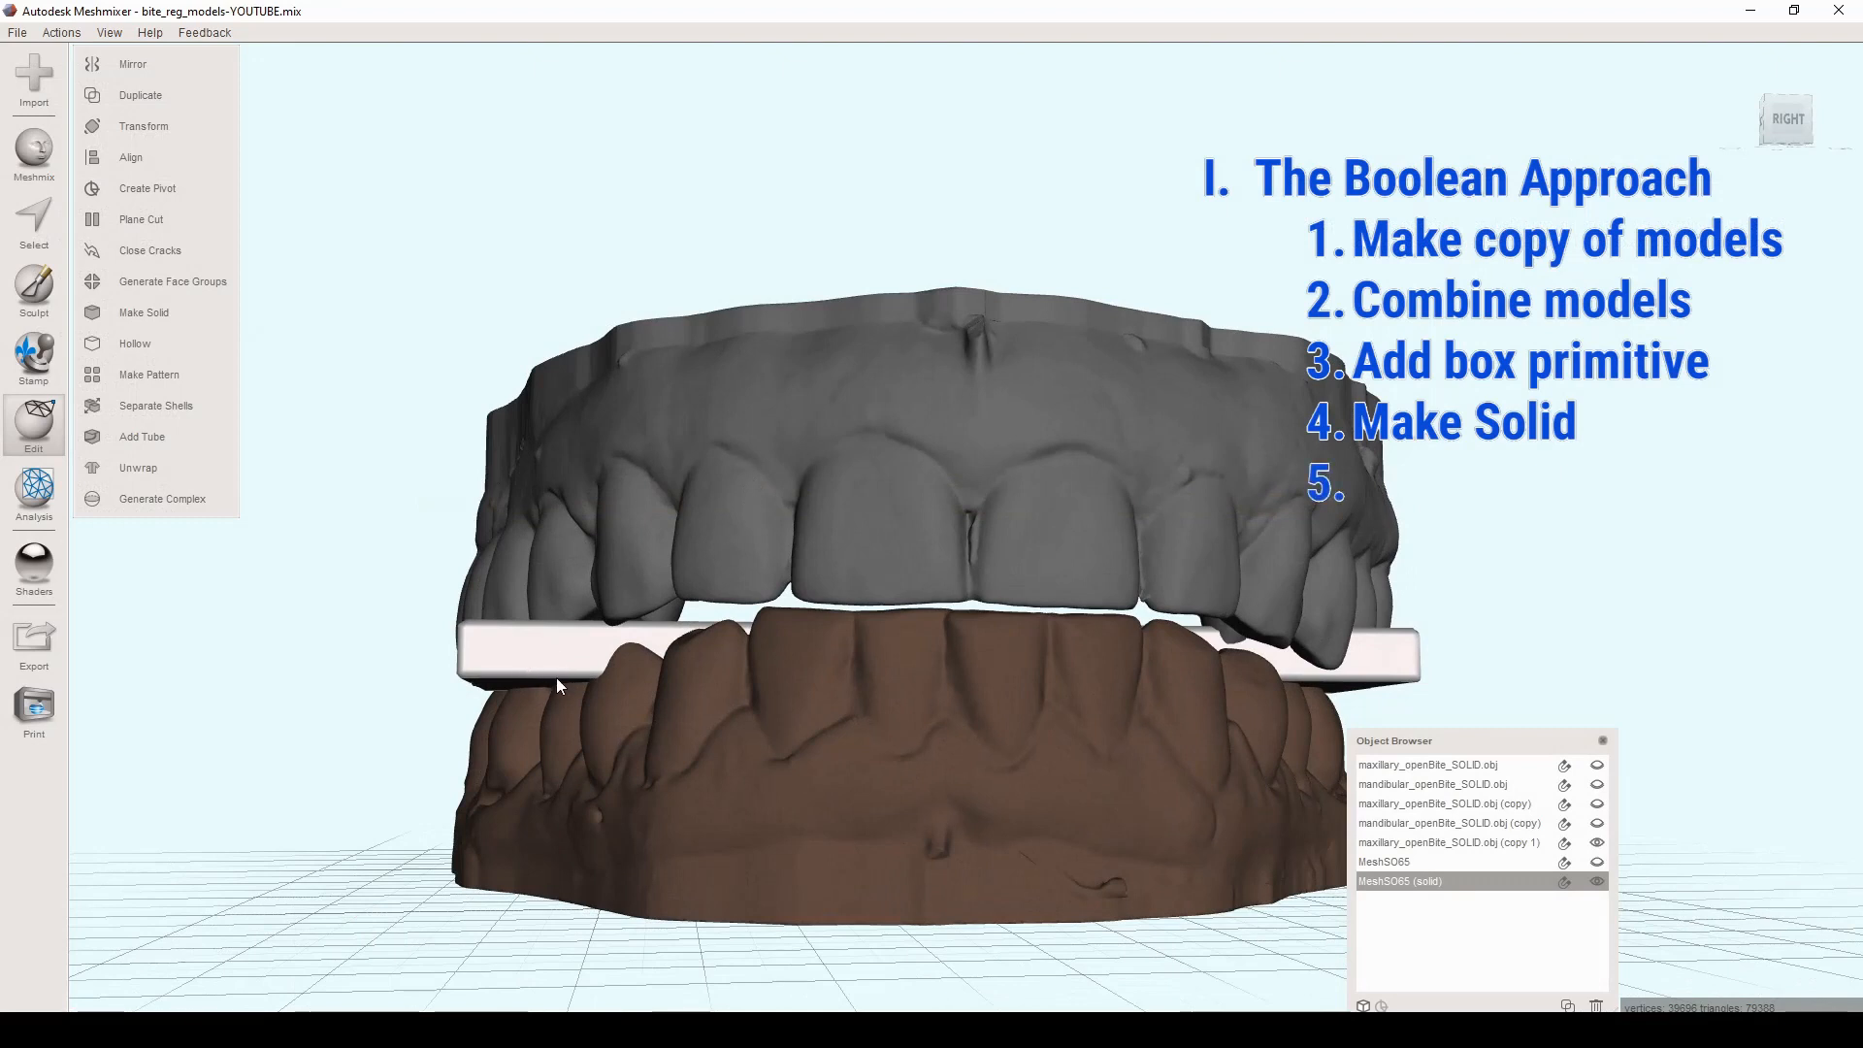
Step: Select the solid slab first and the combined dental models second, and run Boolean Difference to subtract the models from the slab
left_click(784, 456)
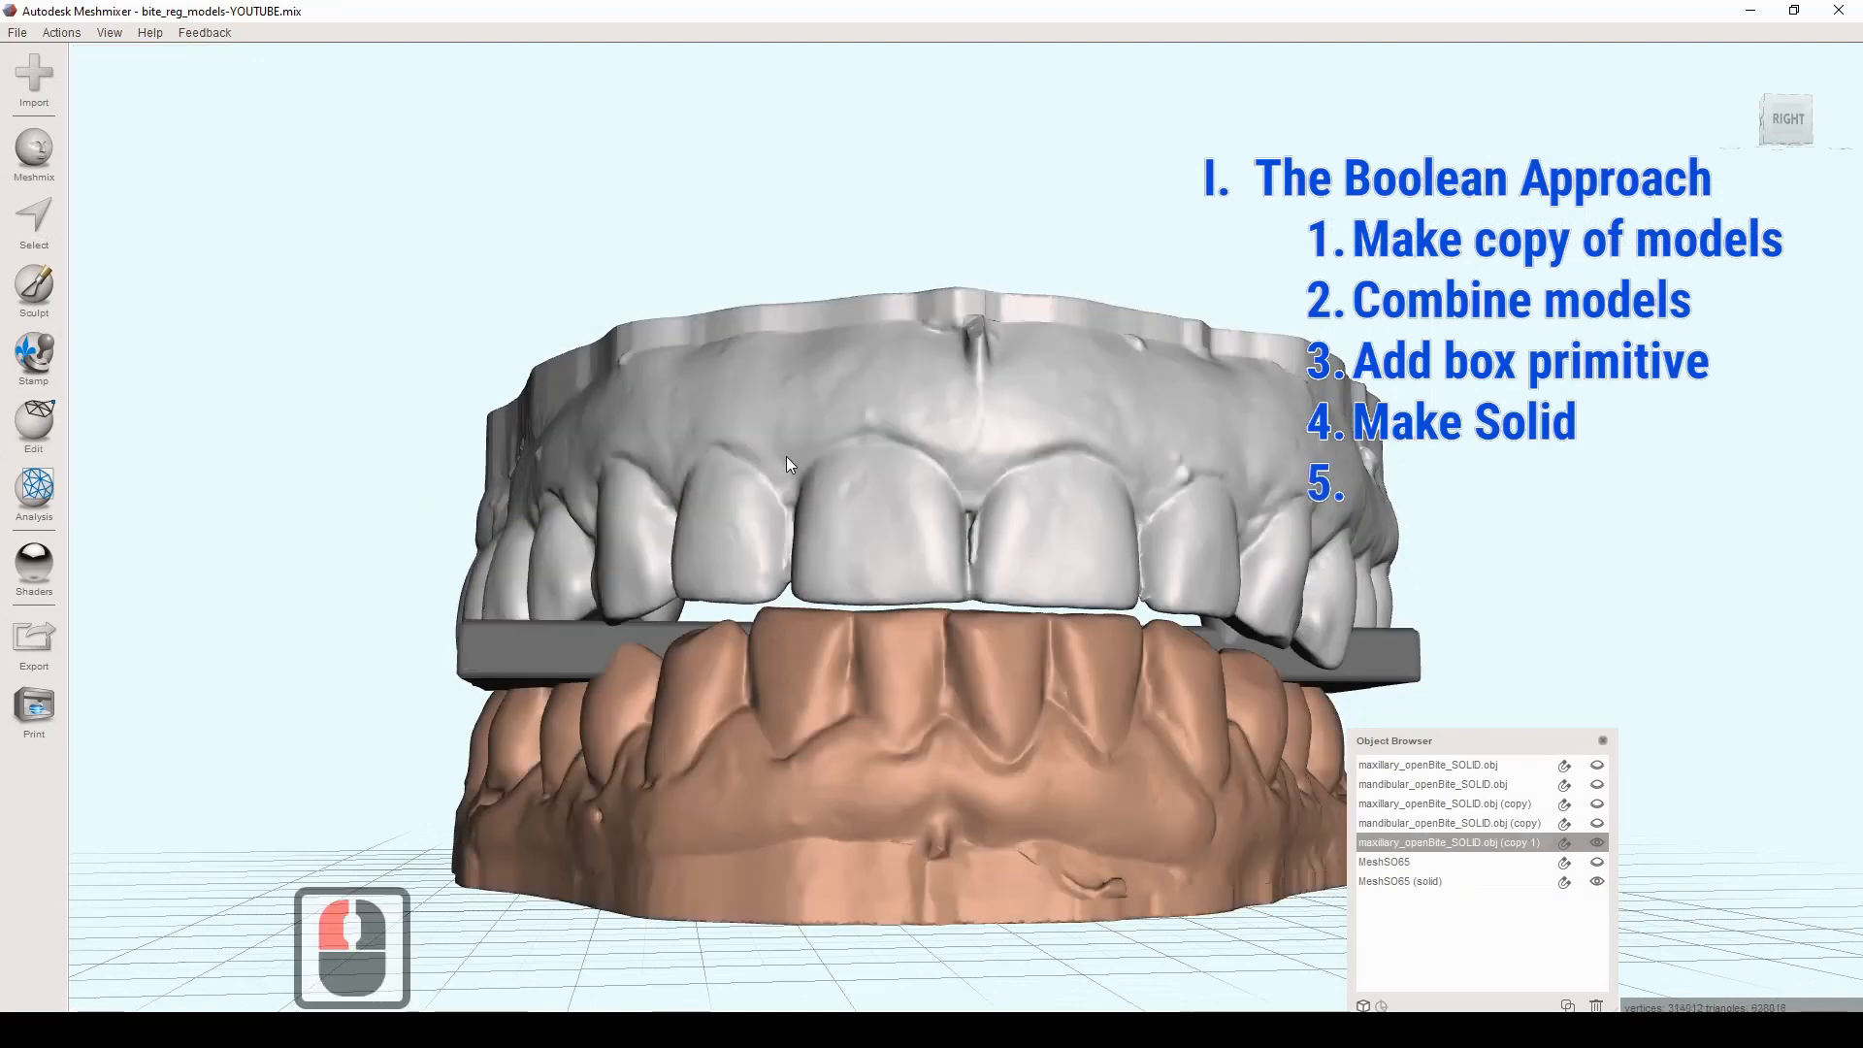
left_click(535, 660)
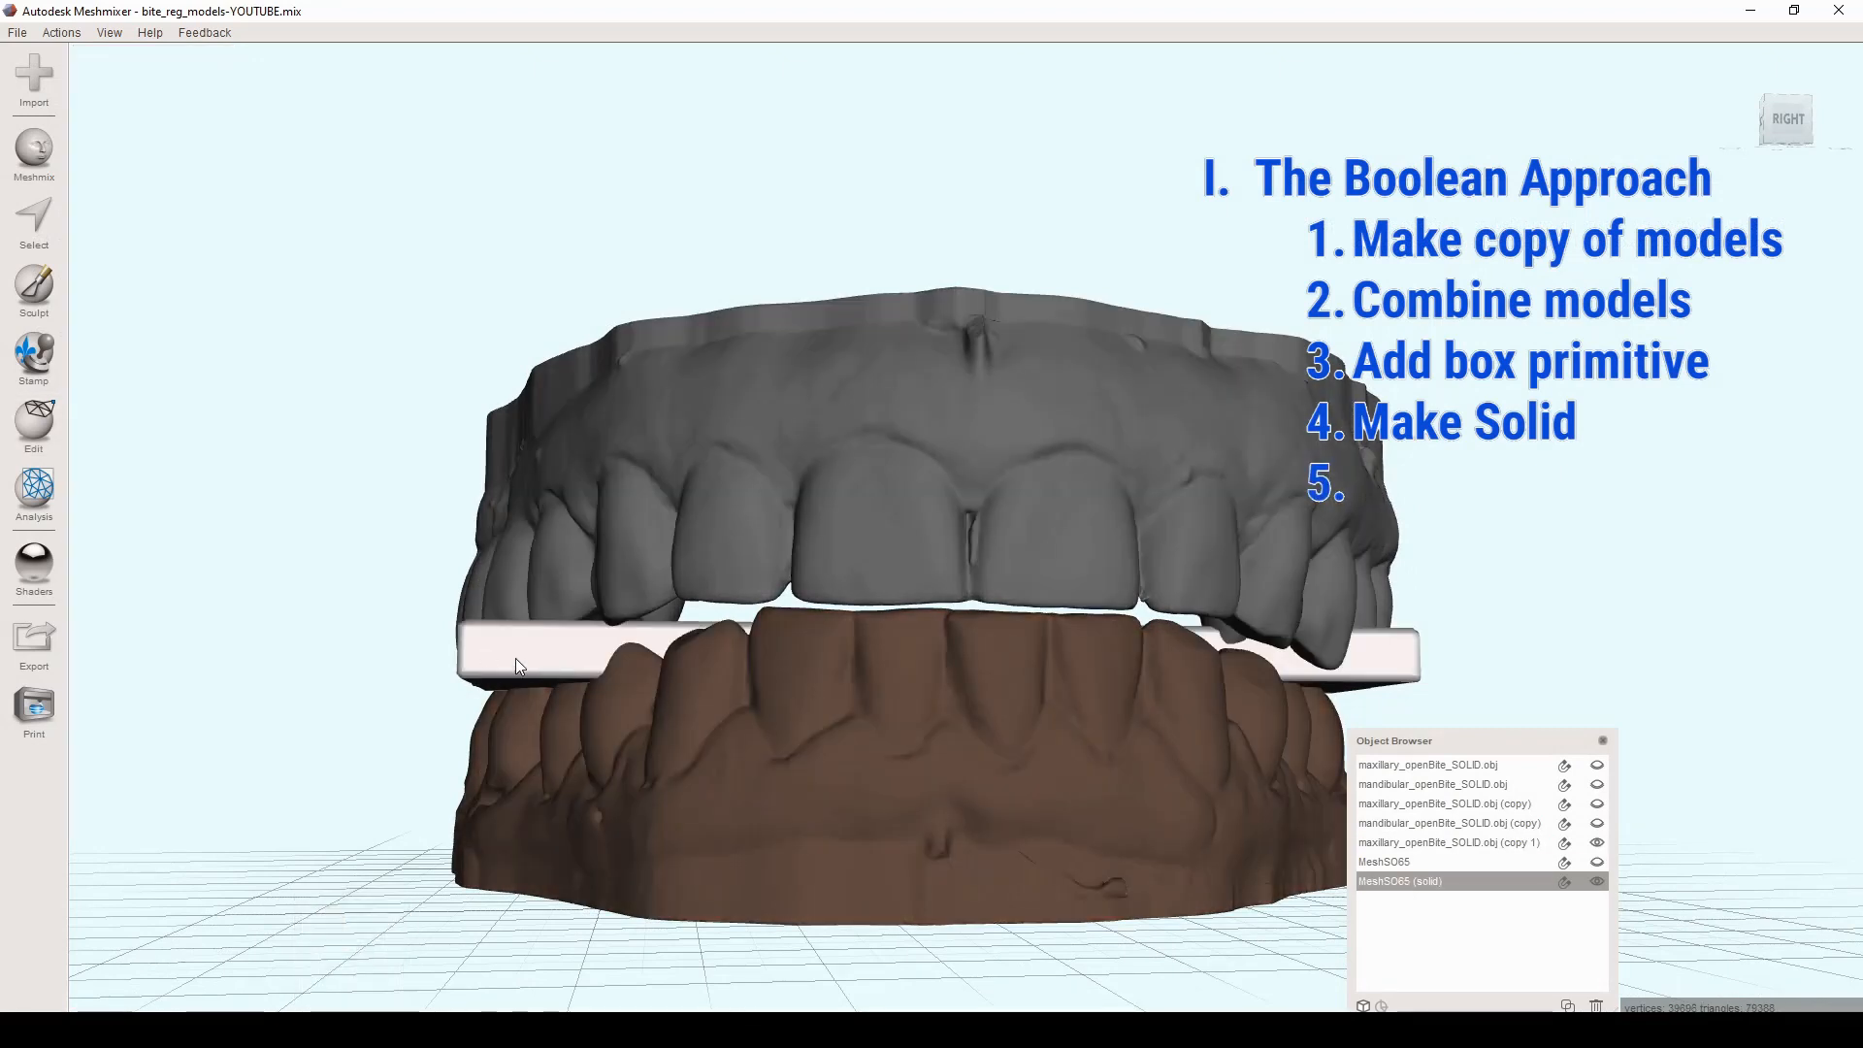
left_click(687, 481)
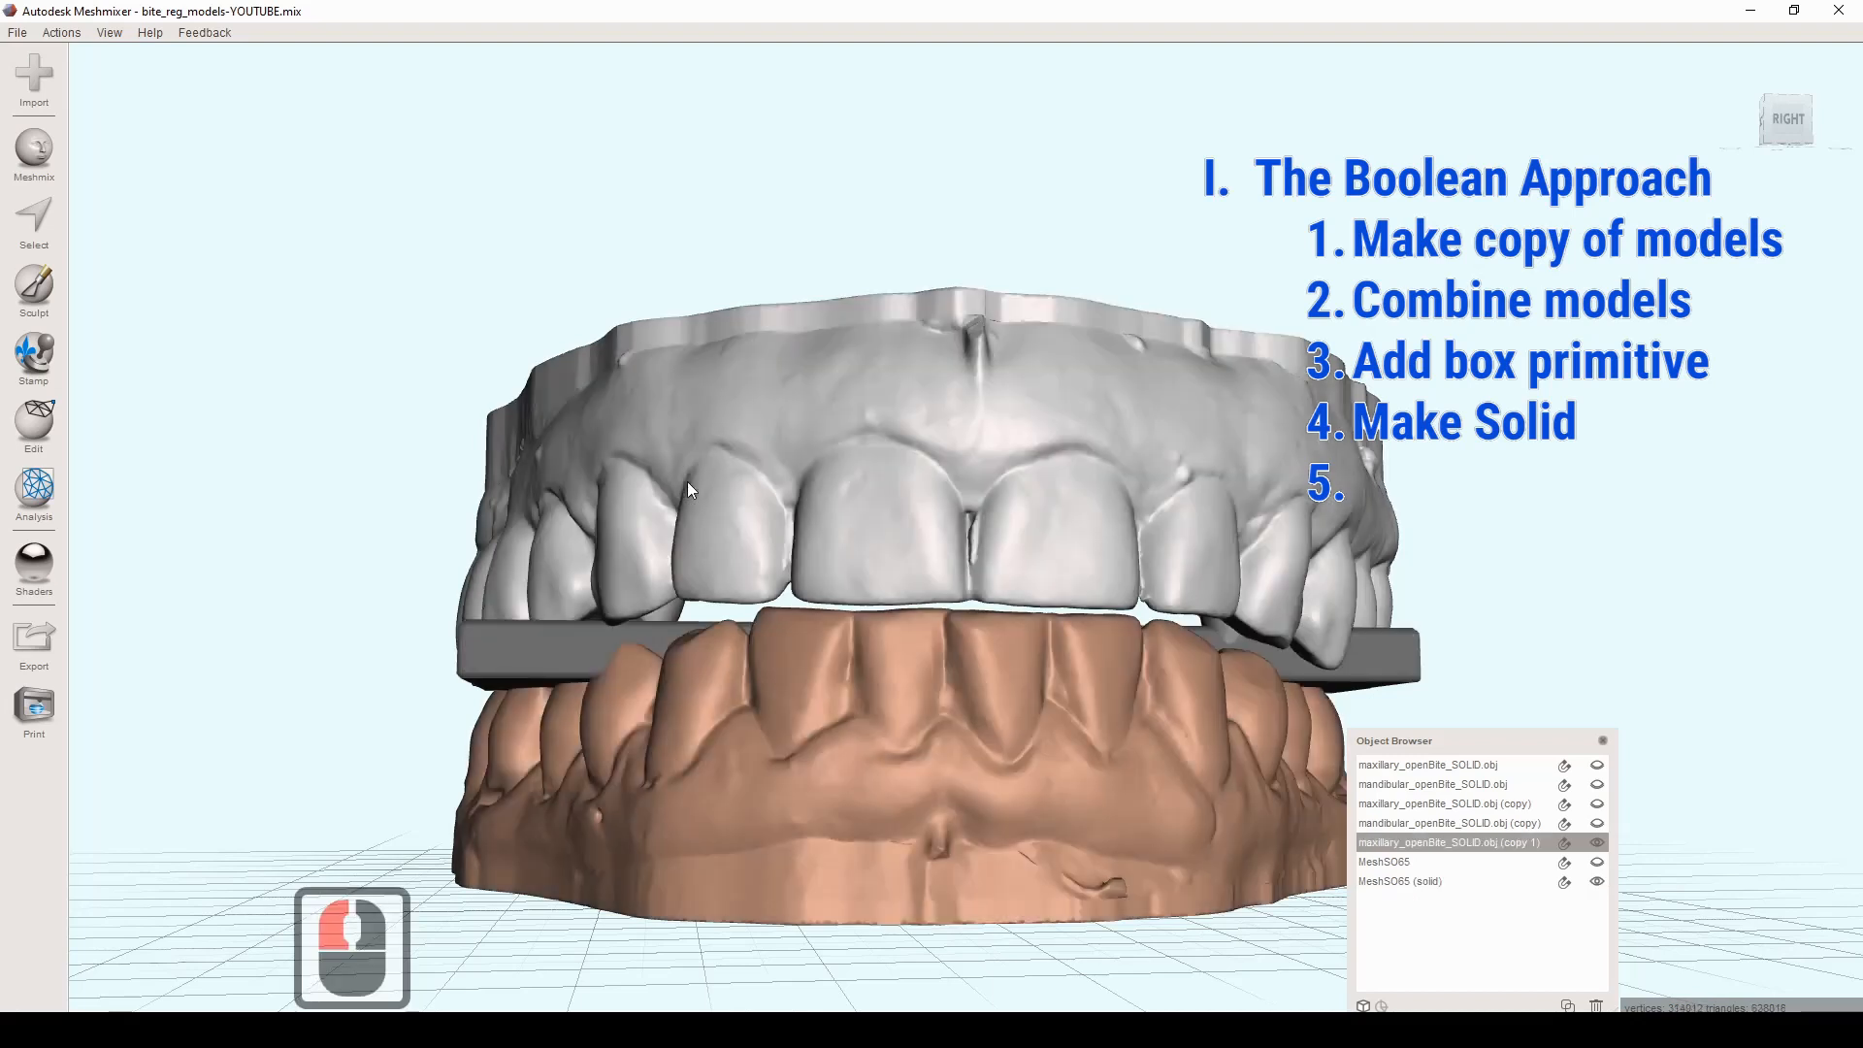
left_click(537, 662)
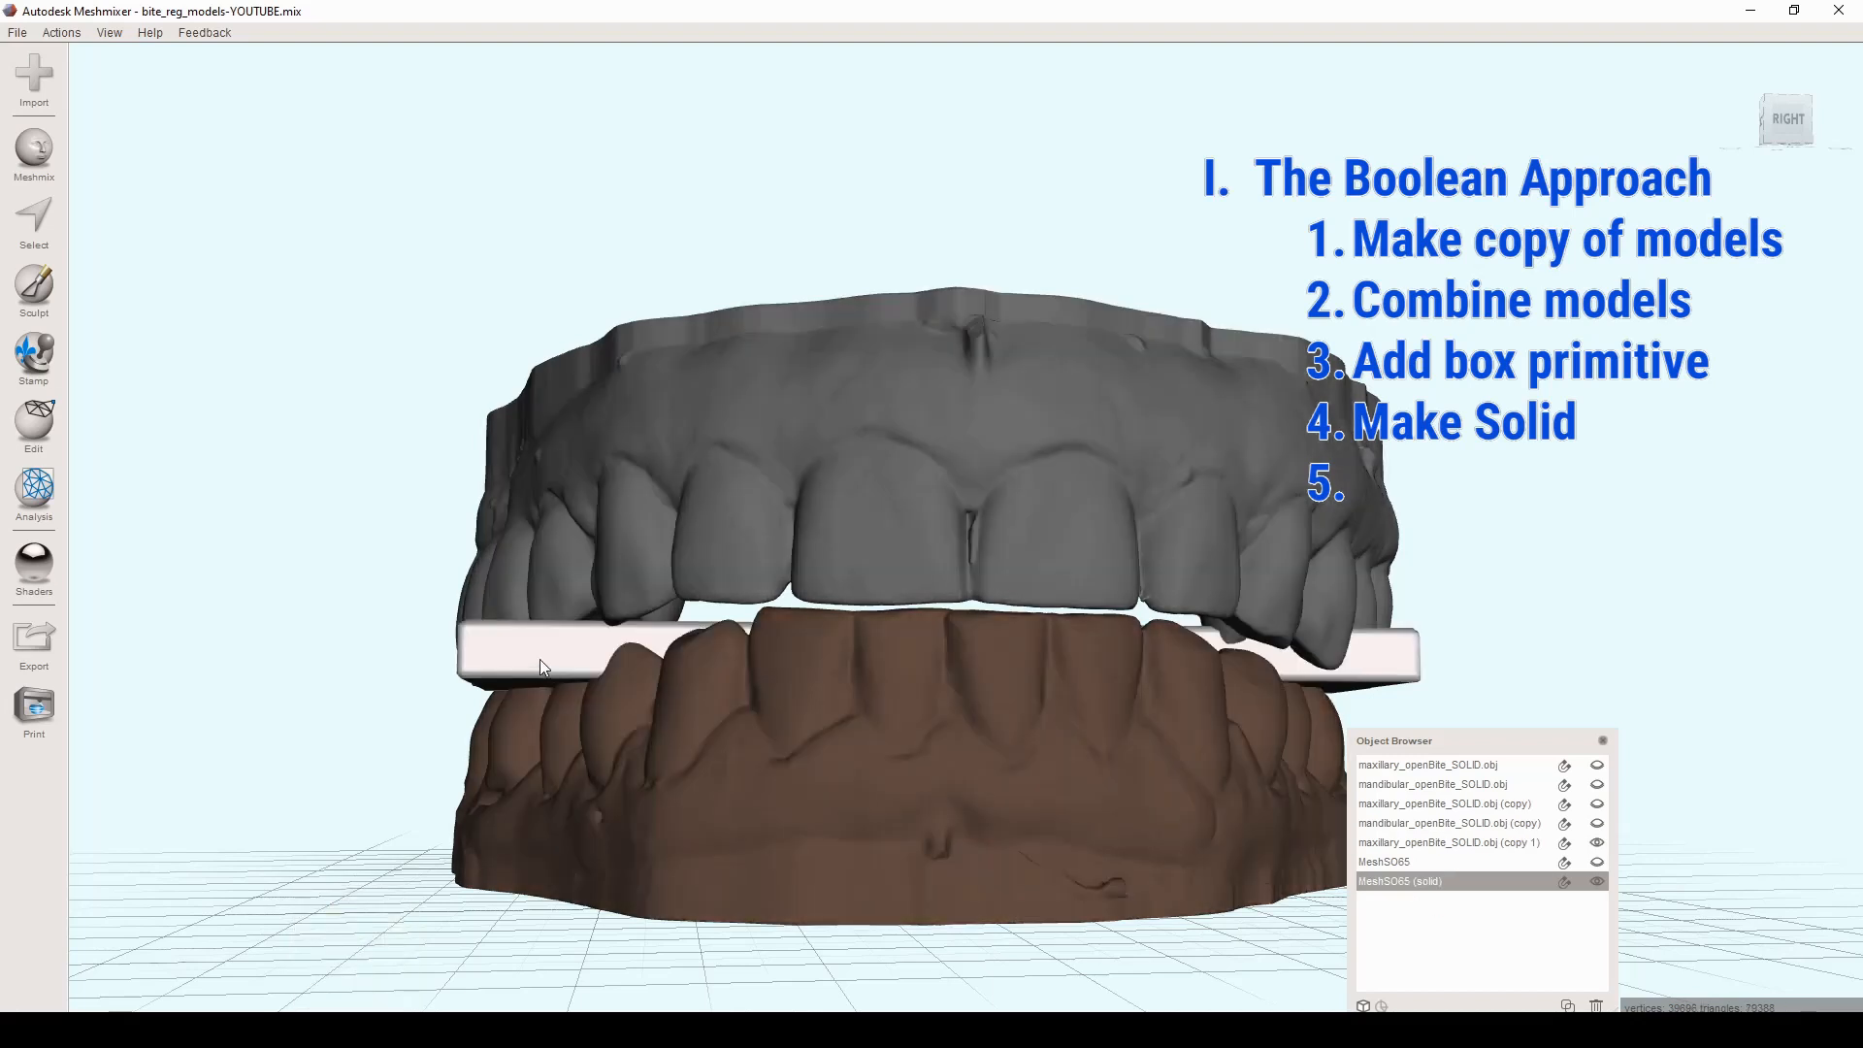
left_click(540, 660)
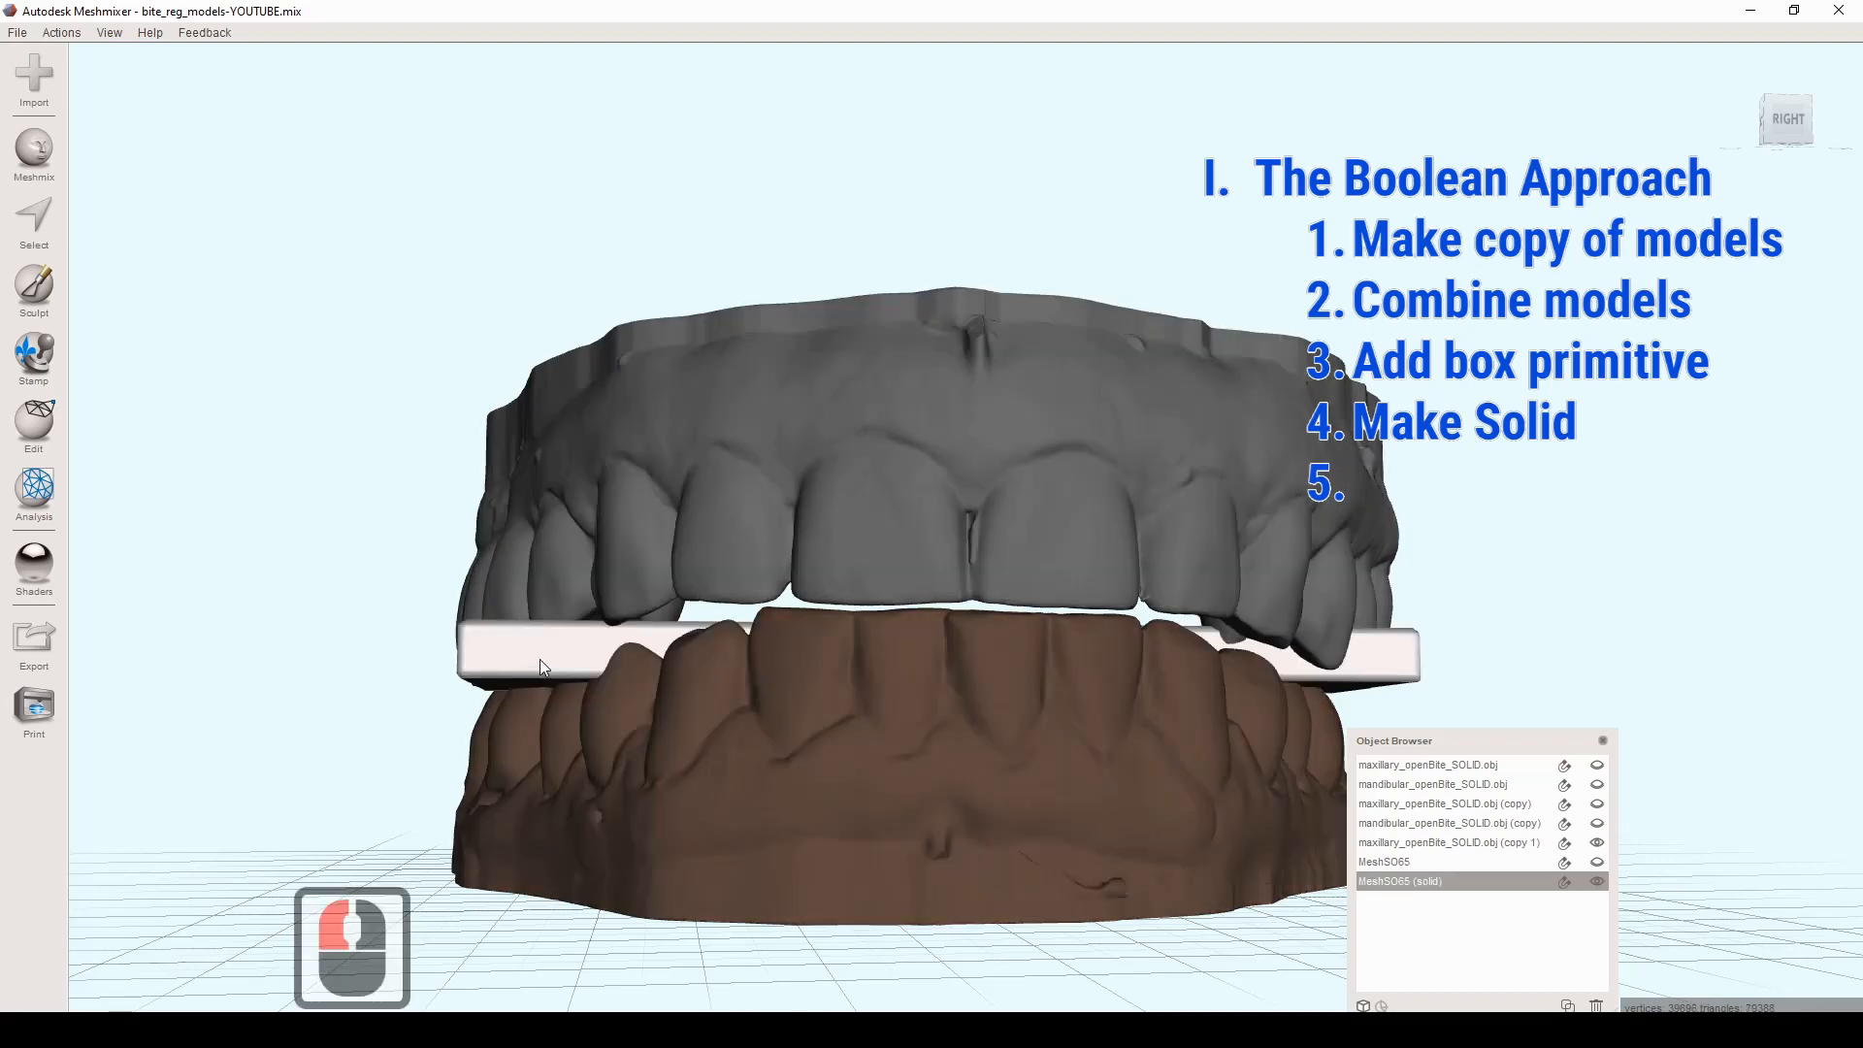
left_click(666, 401, "shift")
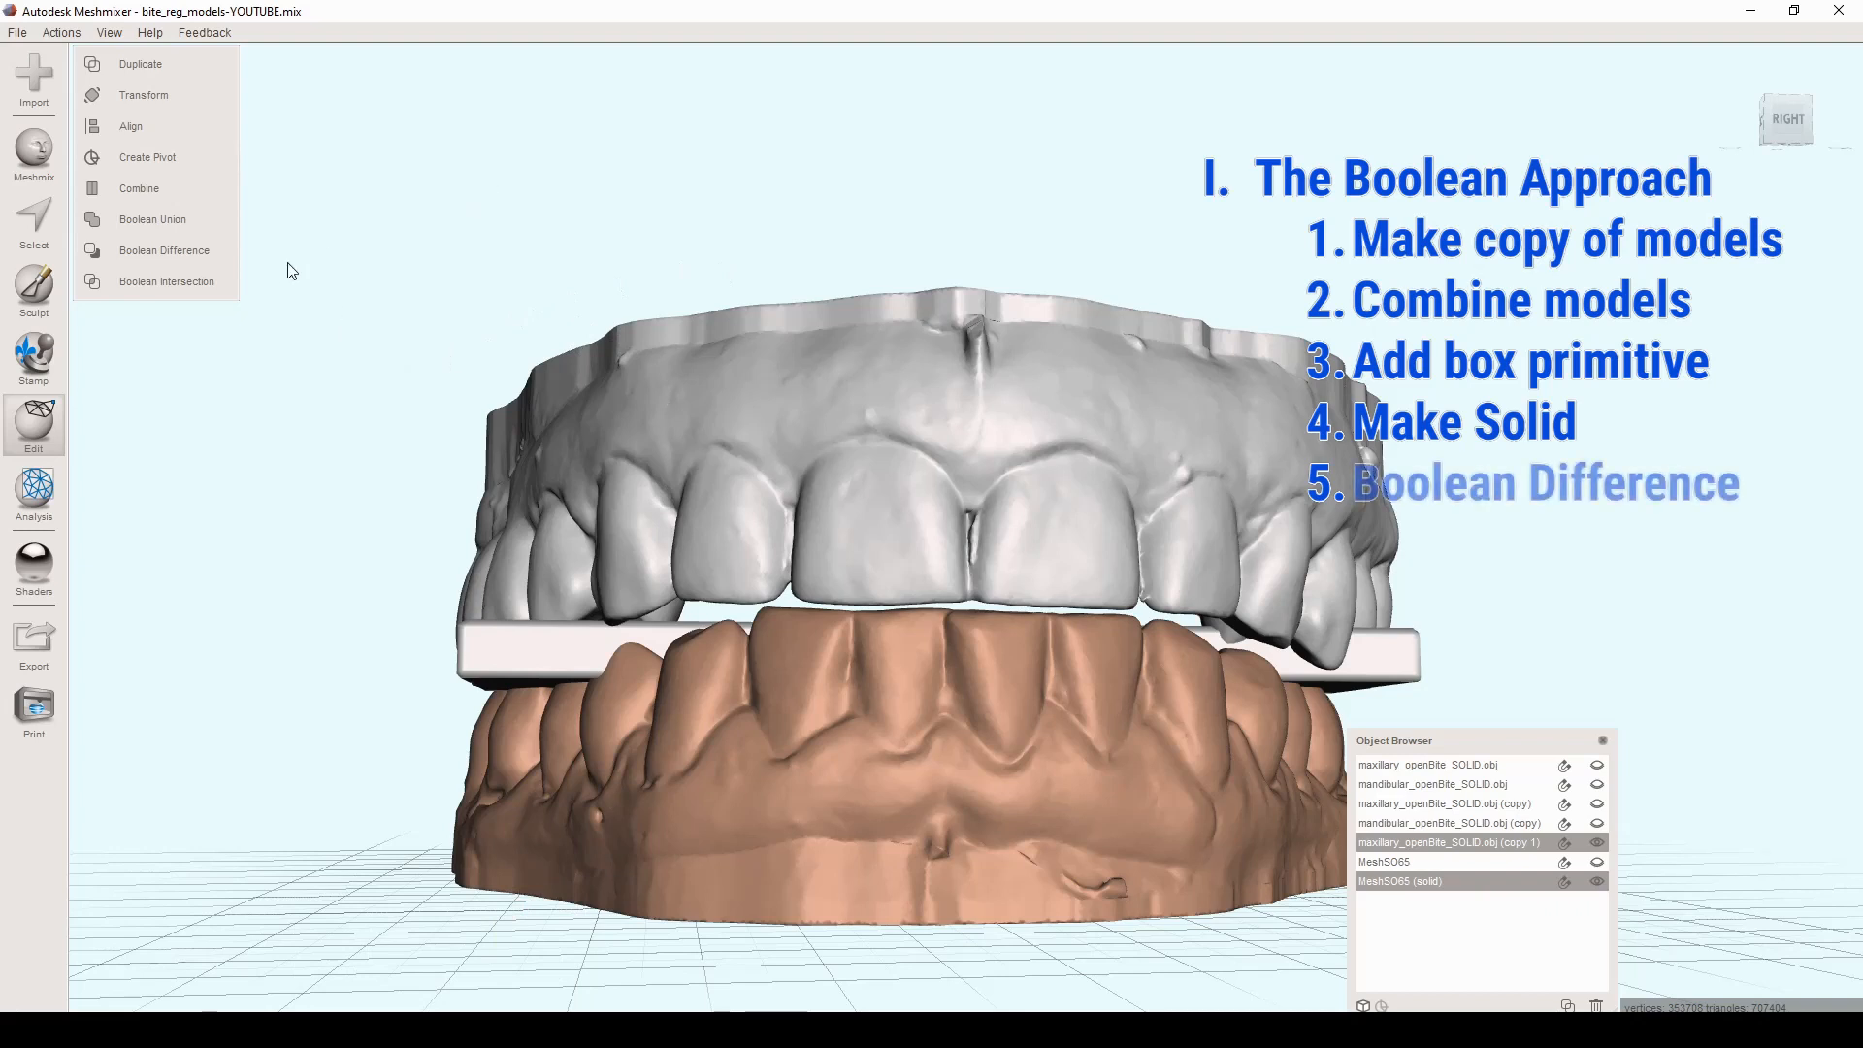
left_click(197, 254)
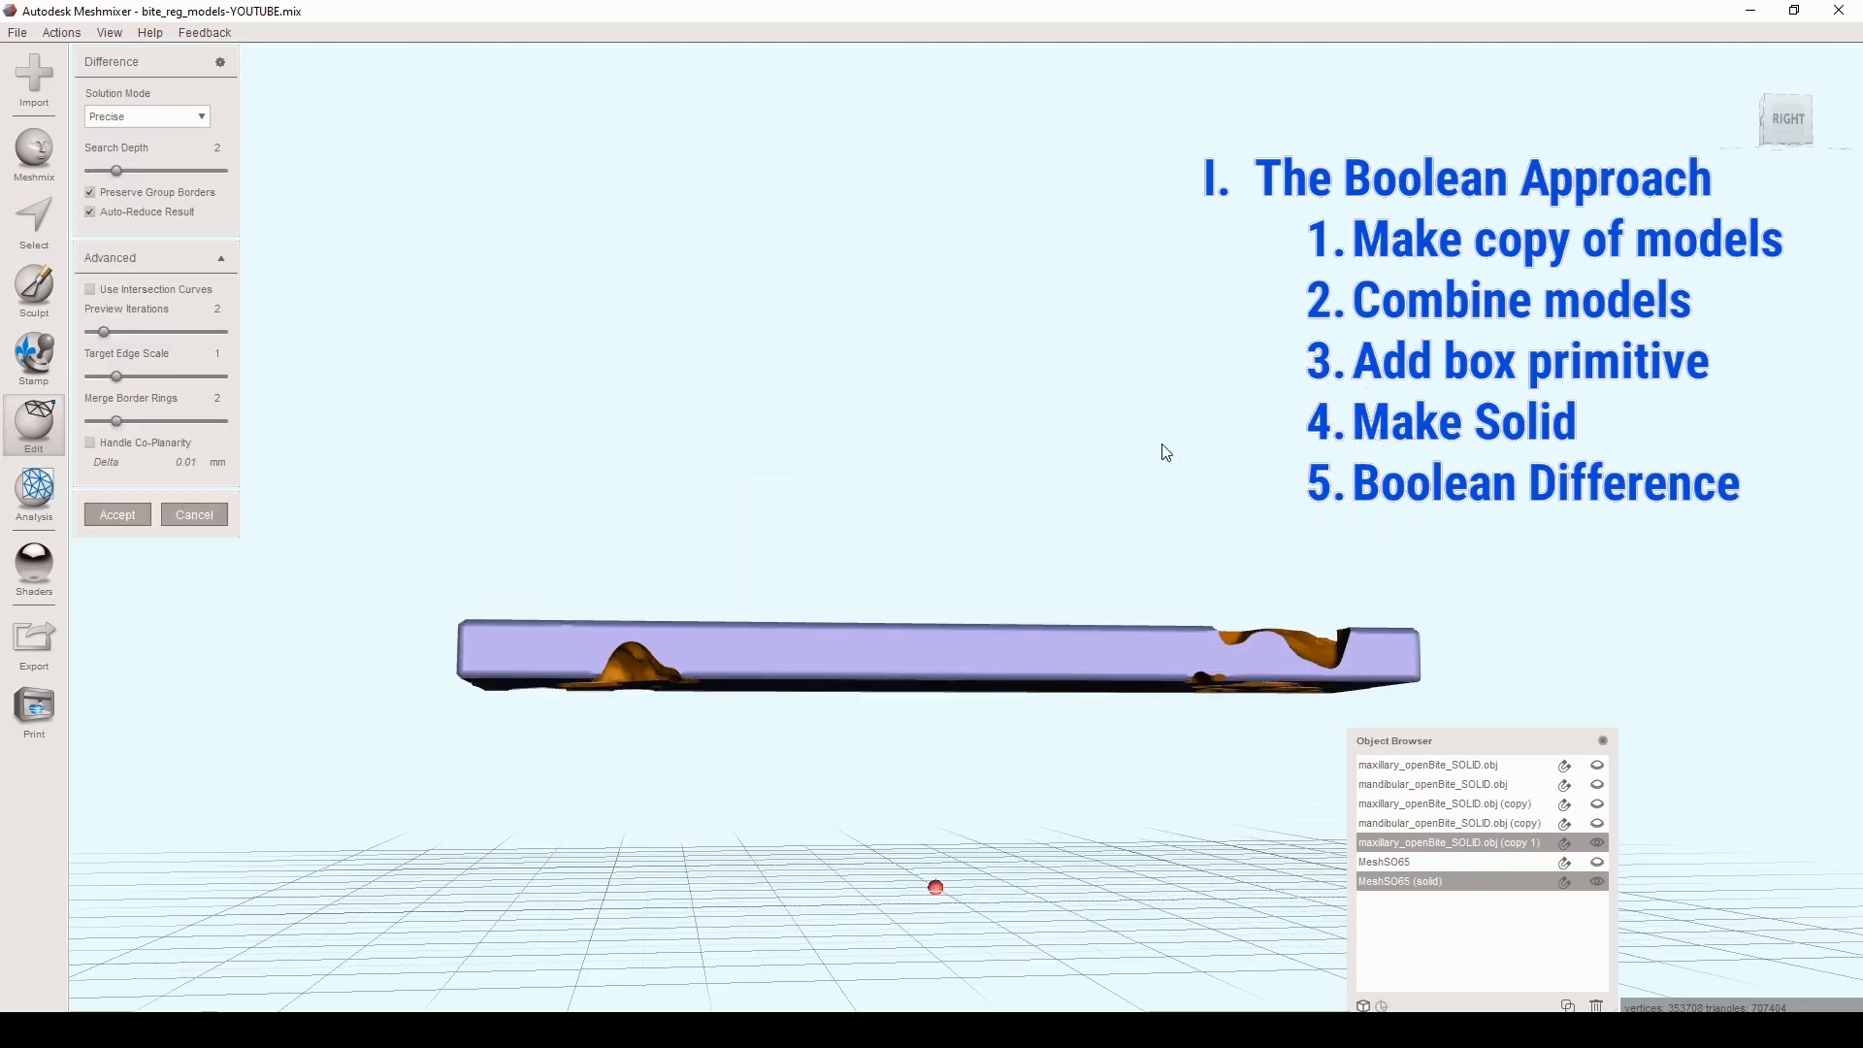
Step: Turn off Auto-Reduce Result for the Precise difference, check the tooth imprints on the slab, and accept the result
right_click_drag(621, 386, 702, 782)
right_click_drag(671, 691, 653, 499)
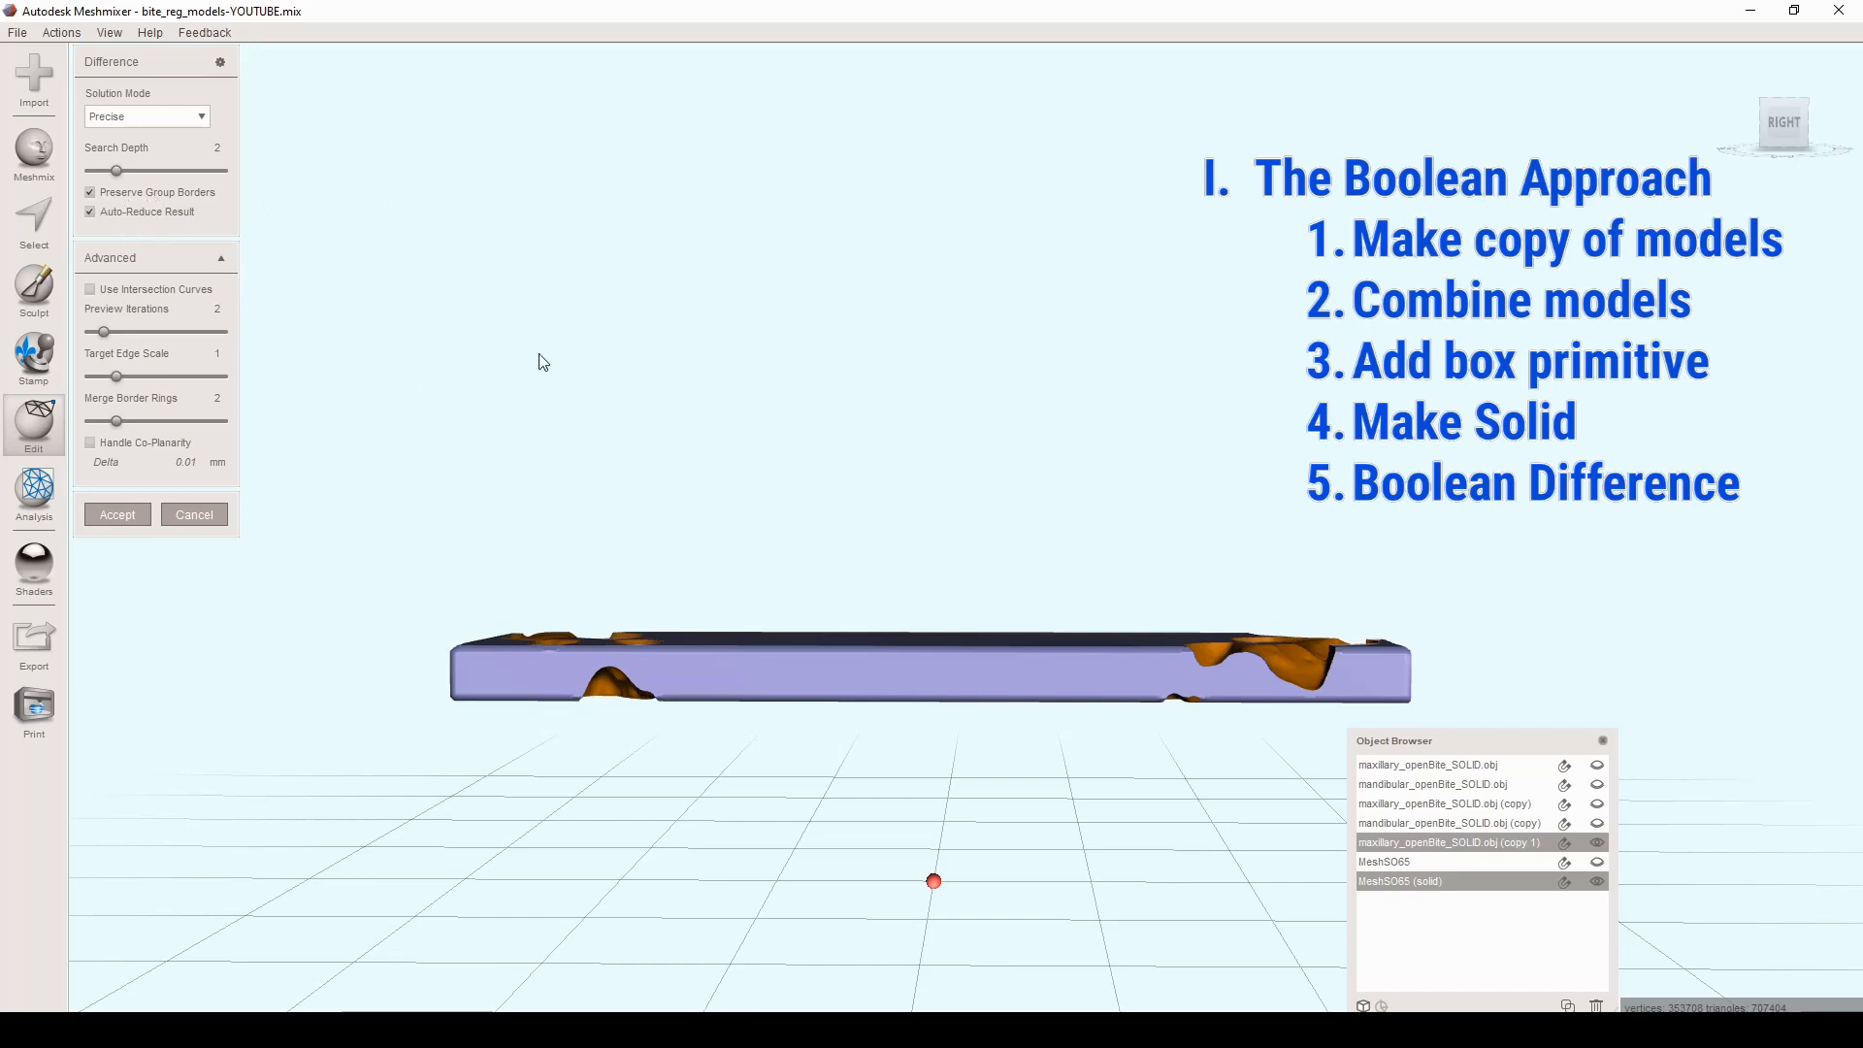
left_click(89, 212)
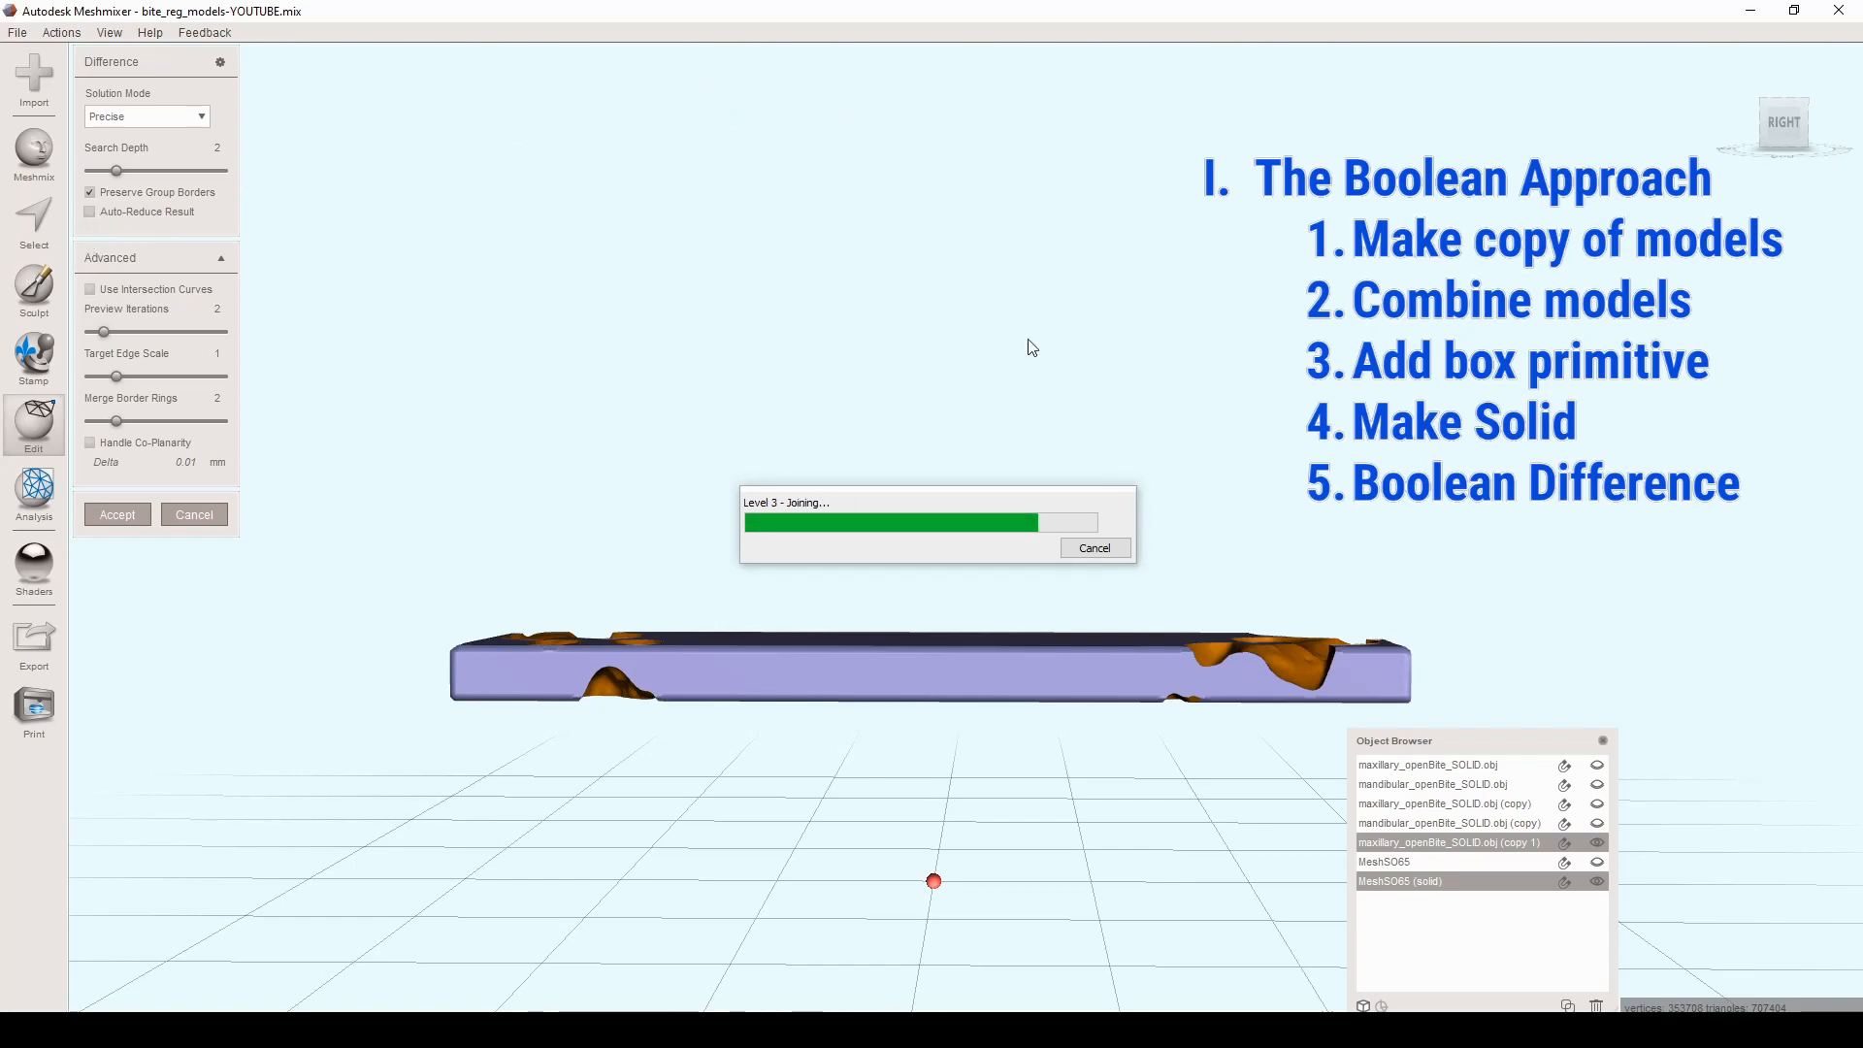
right_click_drag(617, 318, 645, 345)
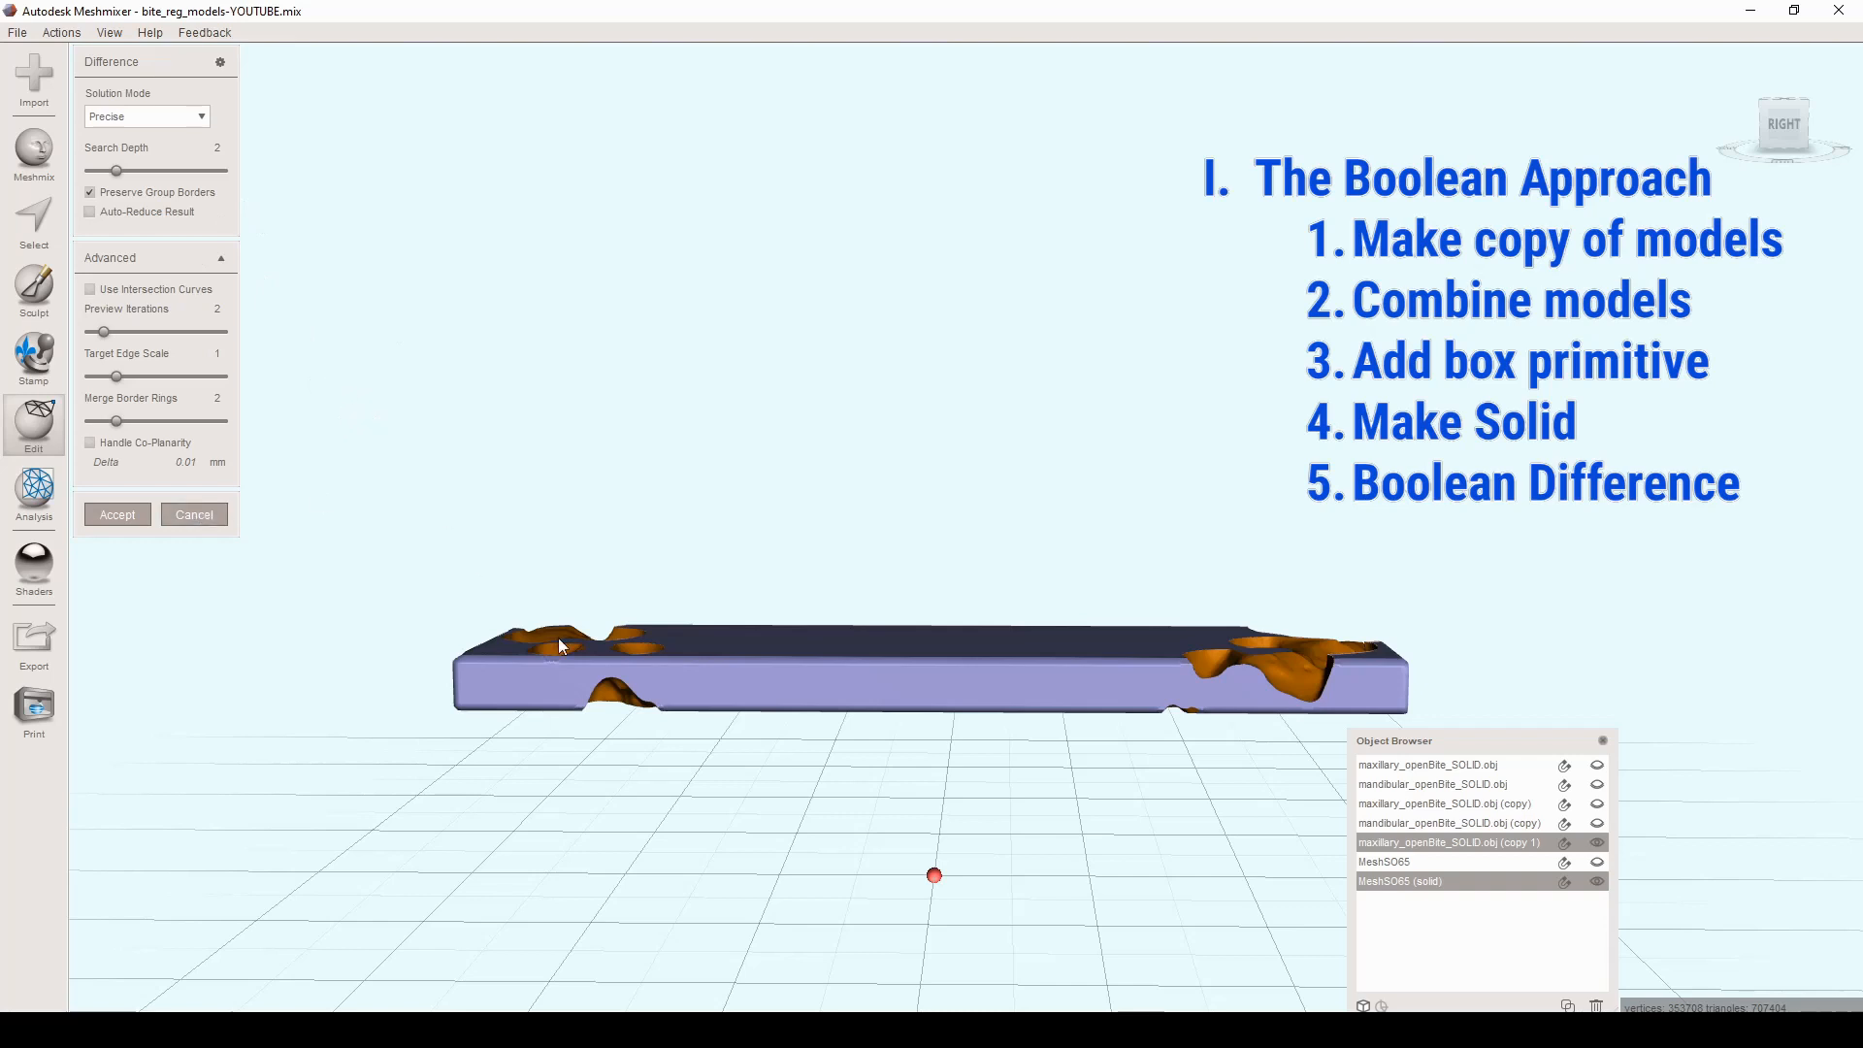
right_click_drag(688, 713, 867, 672)
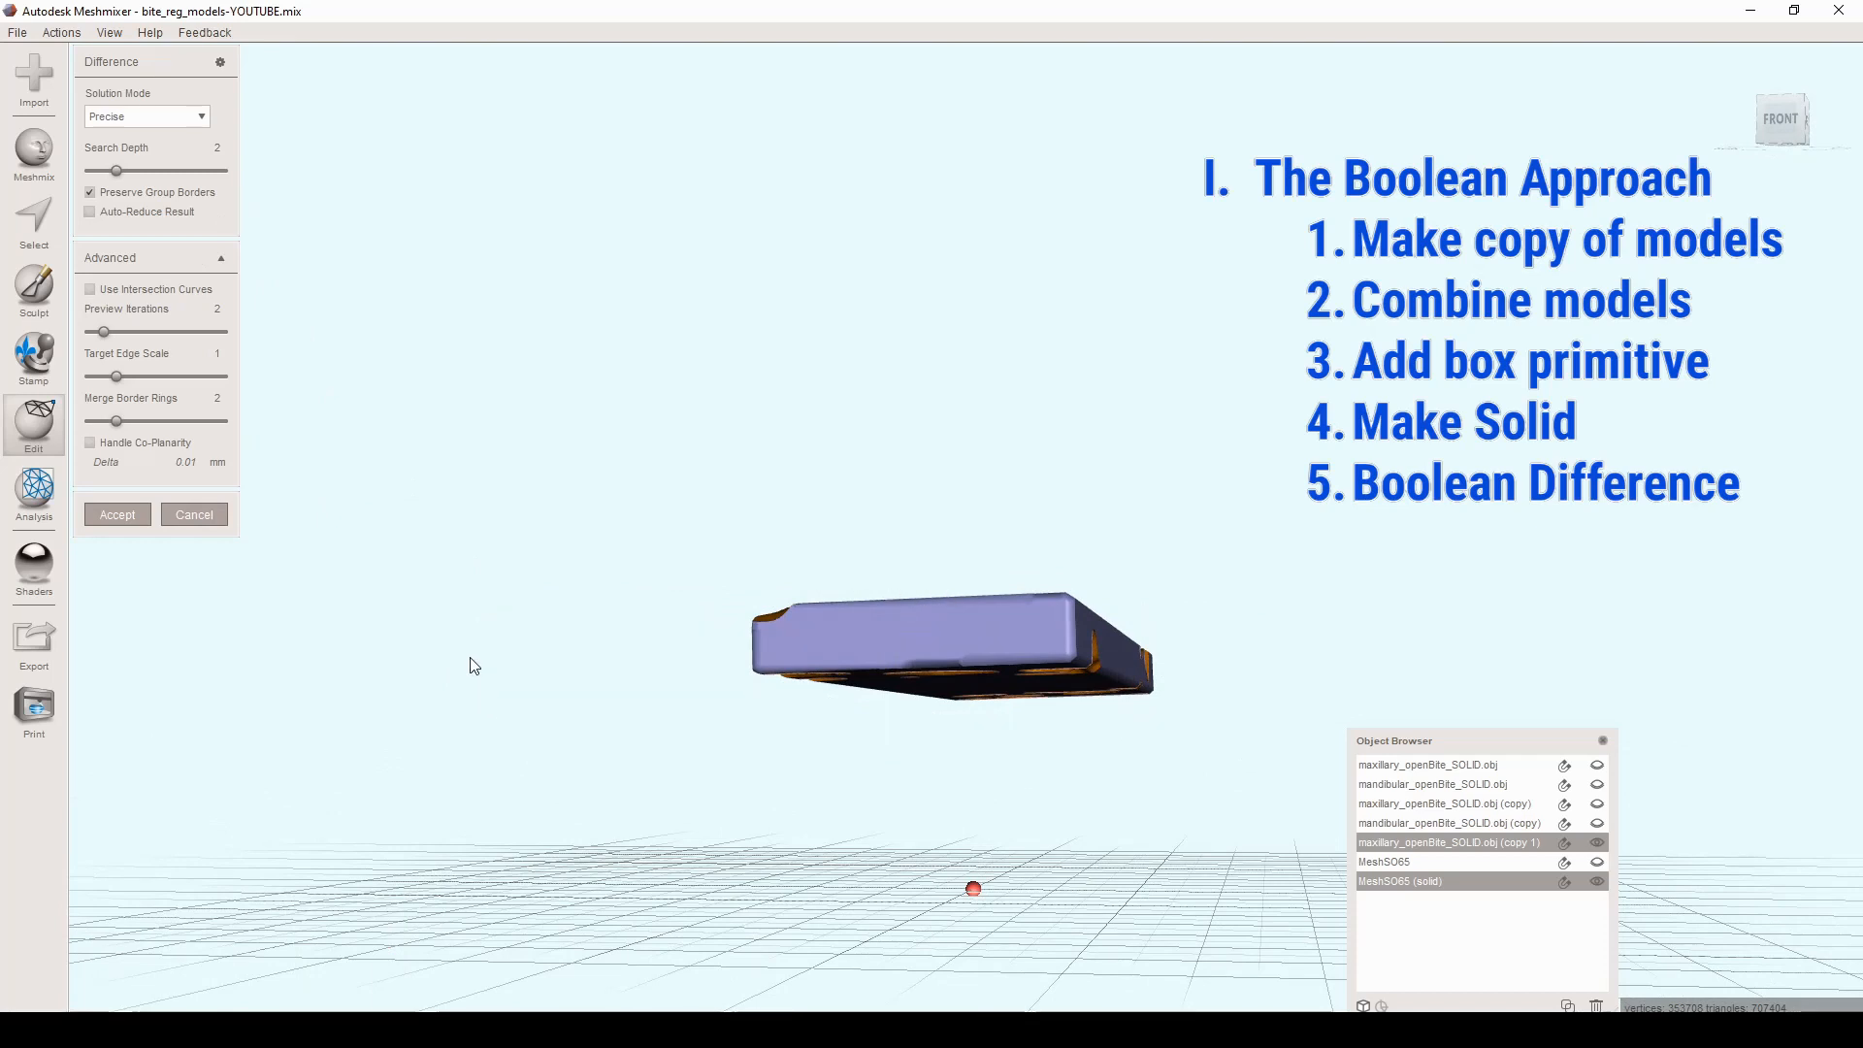
left_click(123, 524)
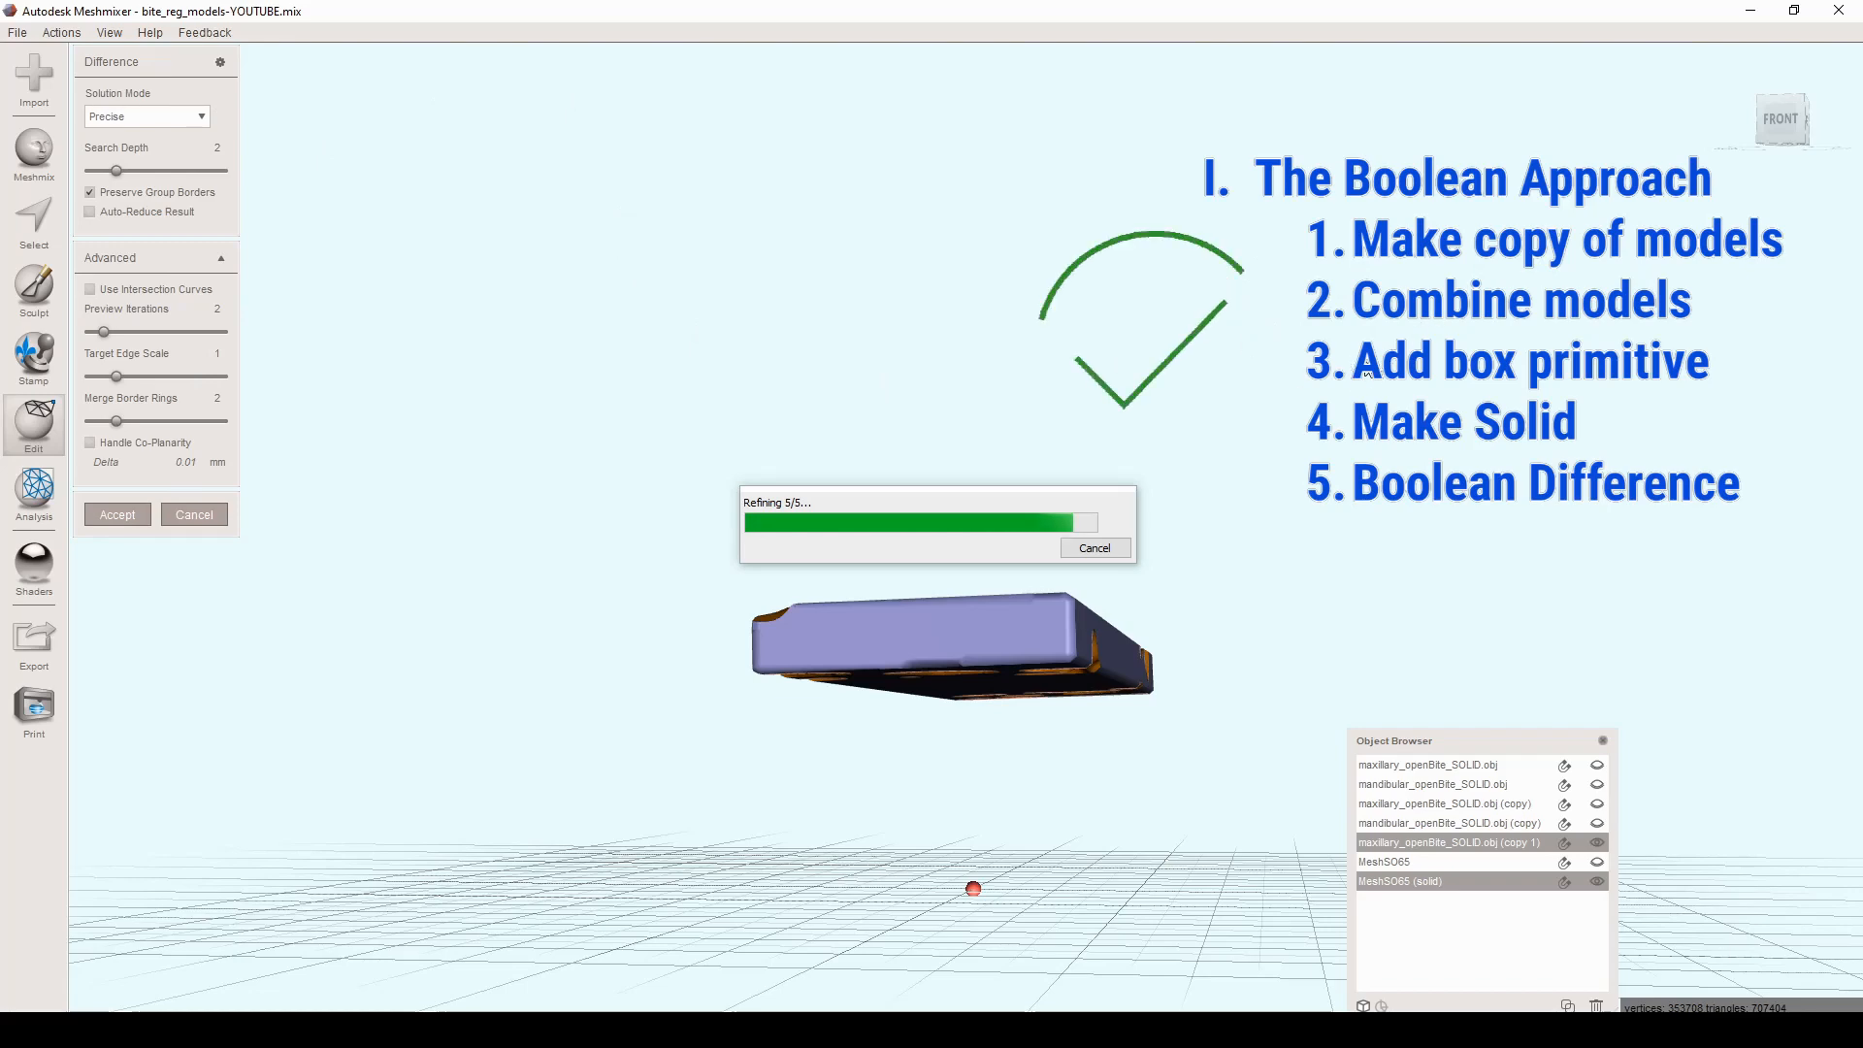
Step: Run the Inspector on the imprinted slab and auto-repair all mesh defects with Flat Fill
right_click_drag(567, 313, 940, 145)
scroll(985, 444, "up", 6)
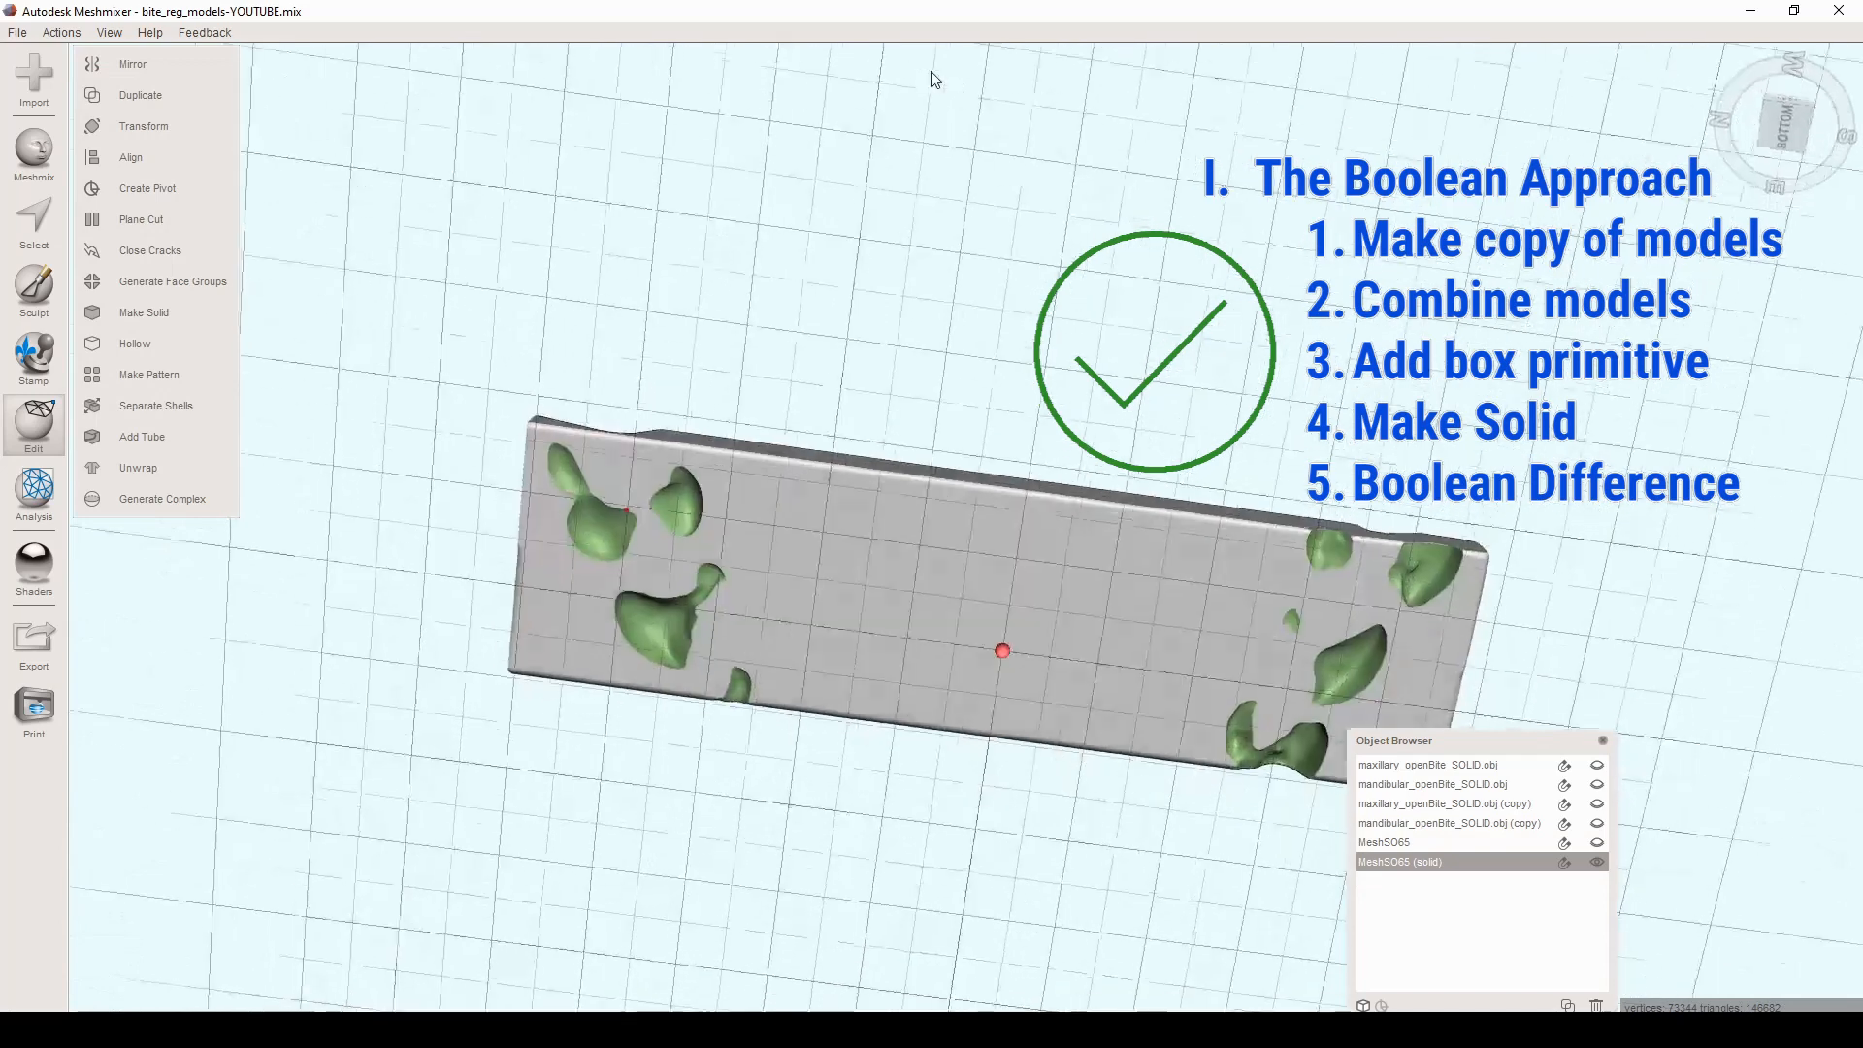
scroll(996, 571, "down", 5)
right_click_drag(1012, 445, 1030, 724)
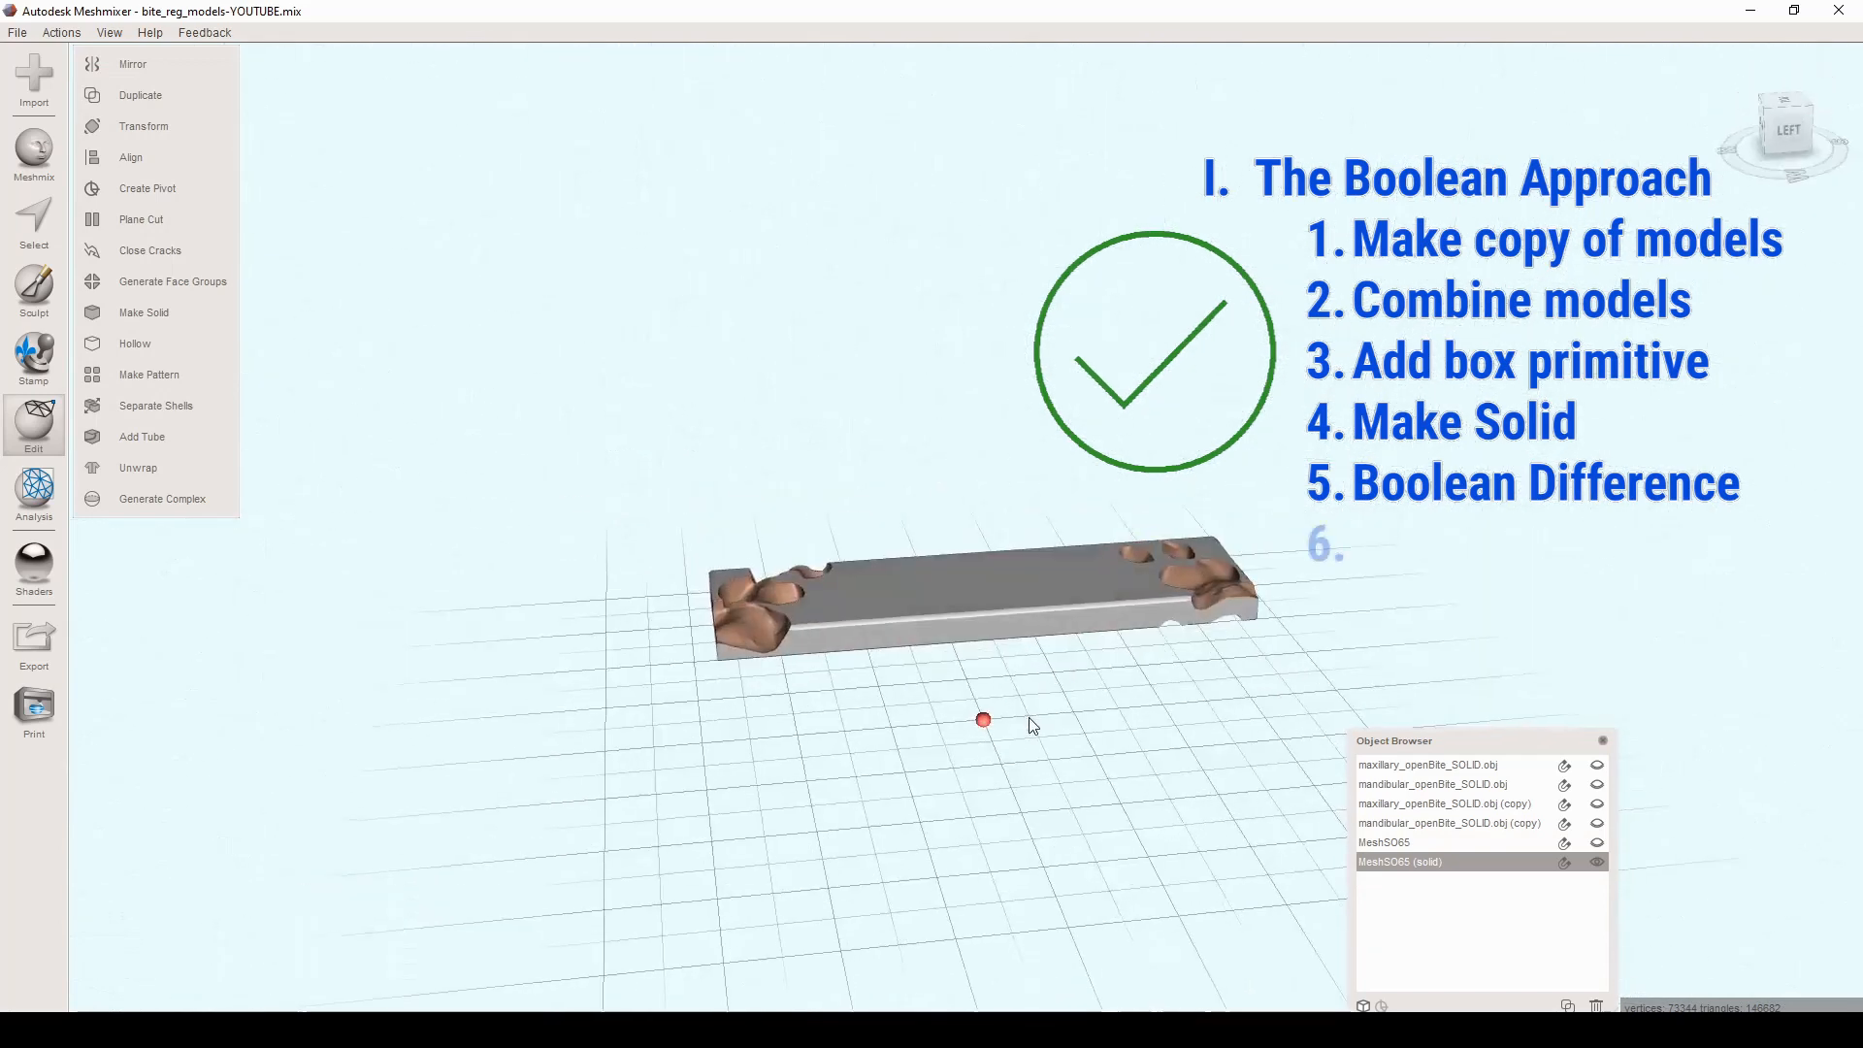
right_click_drag(1266, 580, 1123, 470)
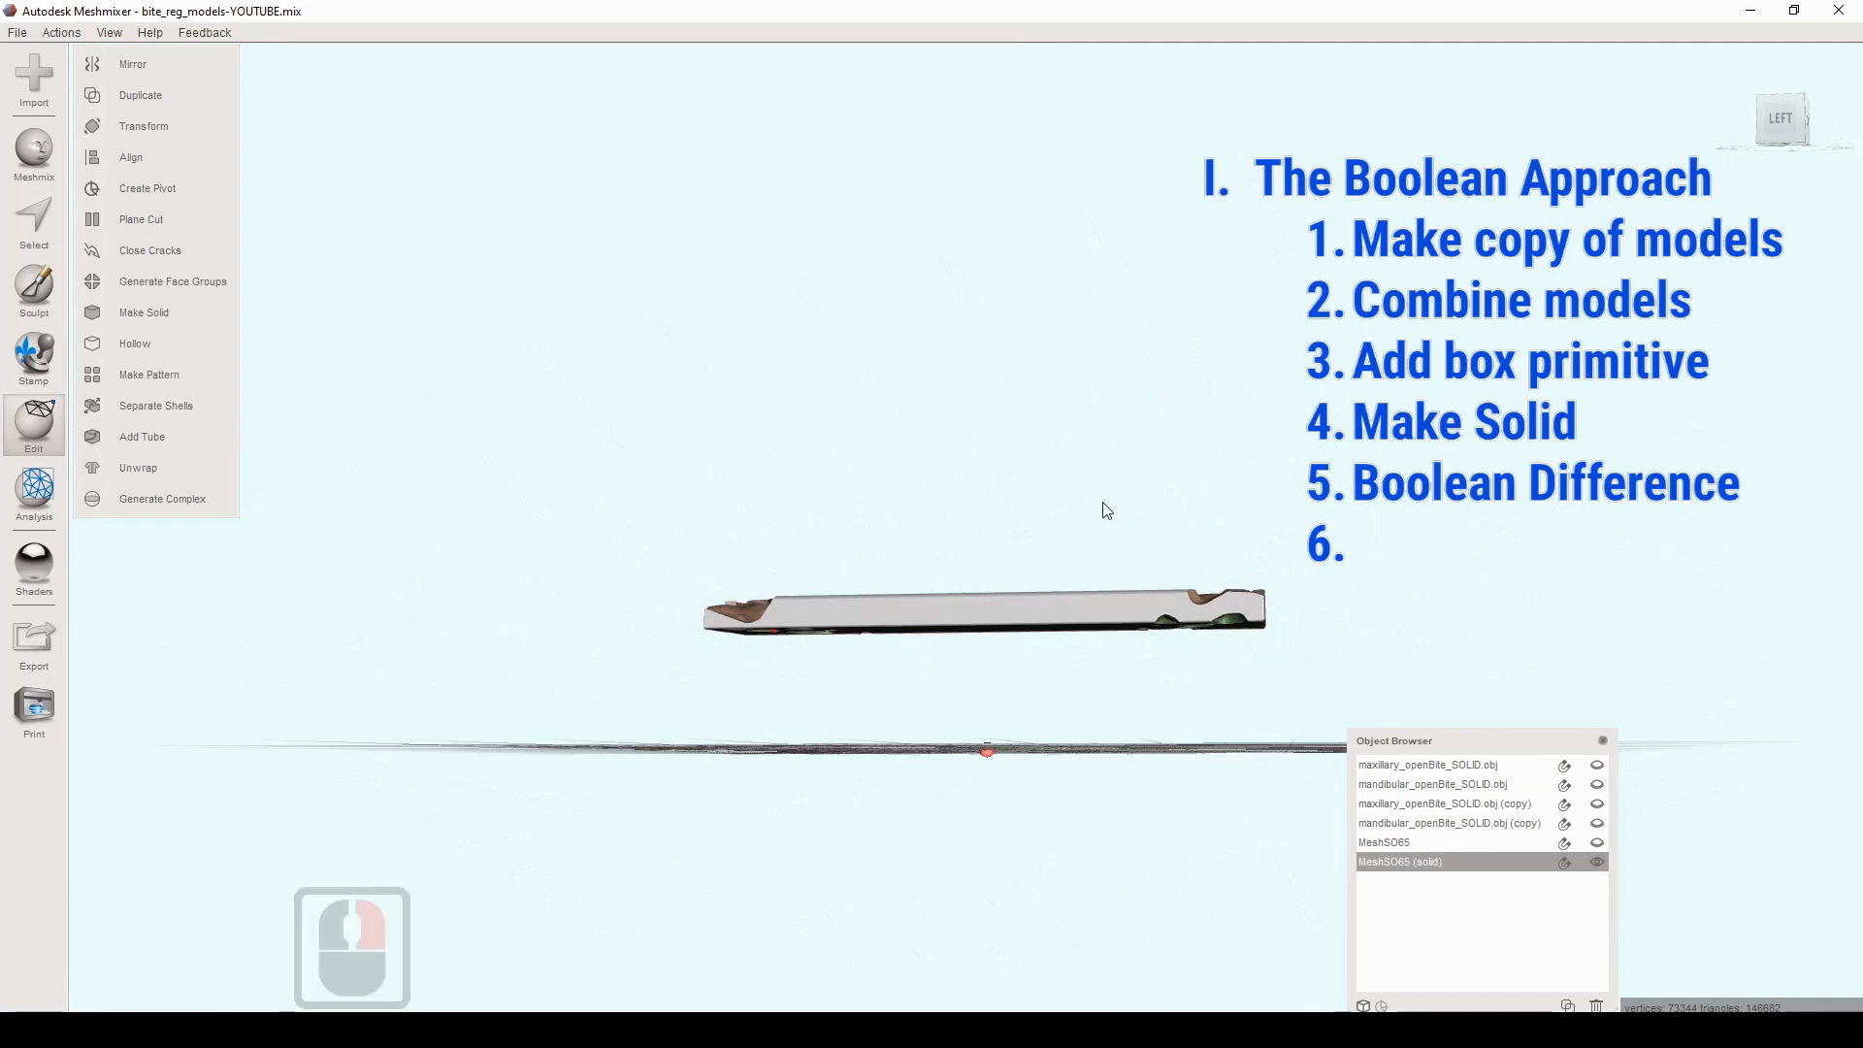
key("i")
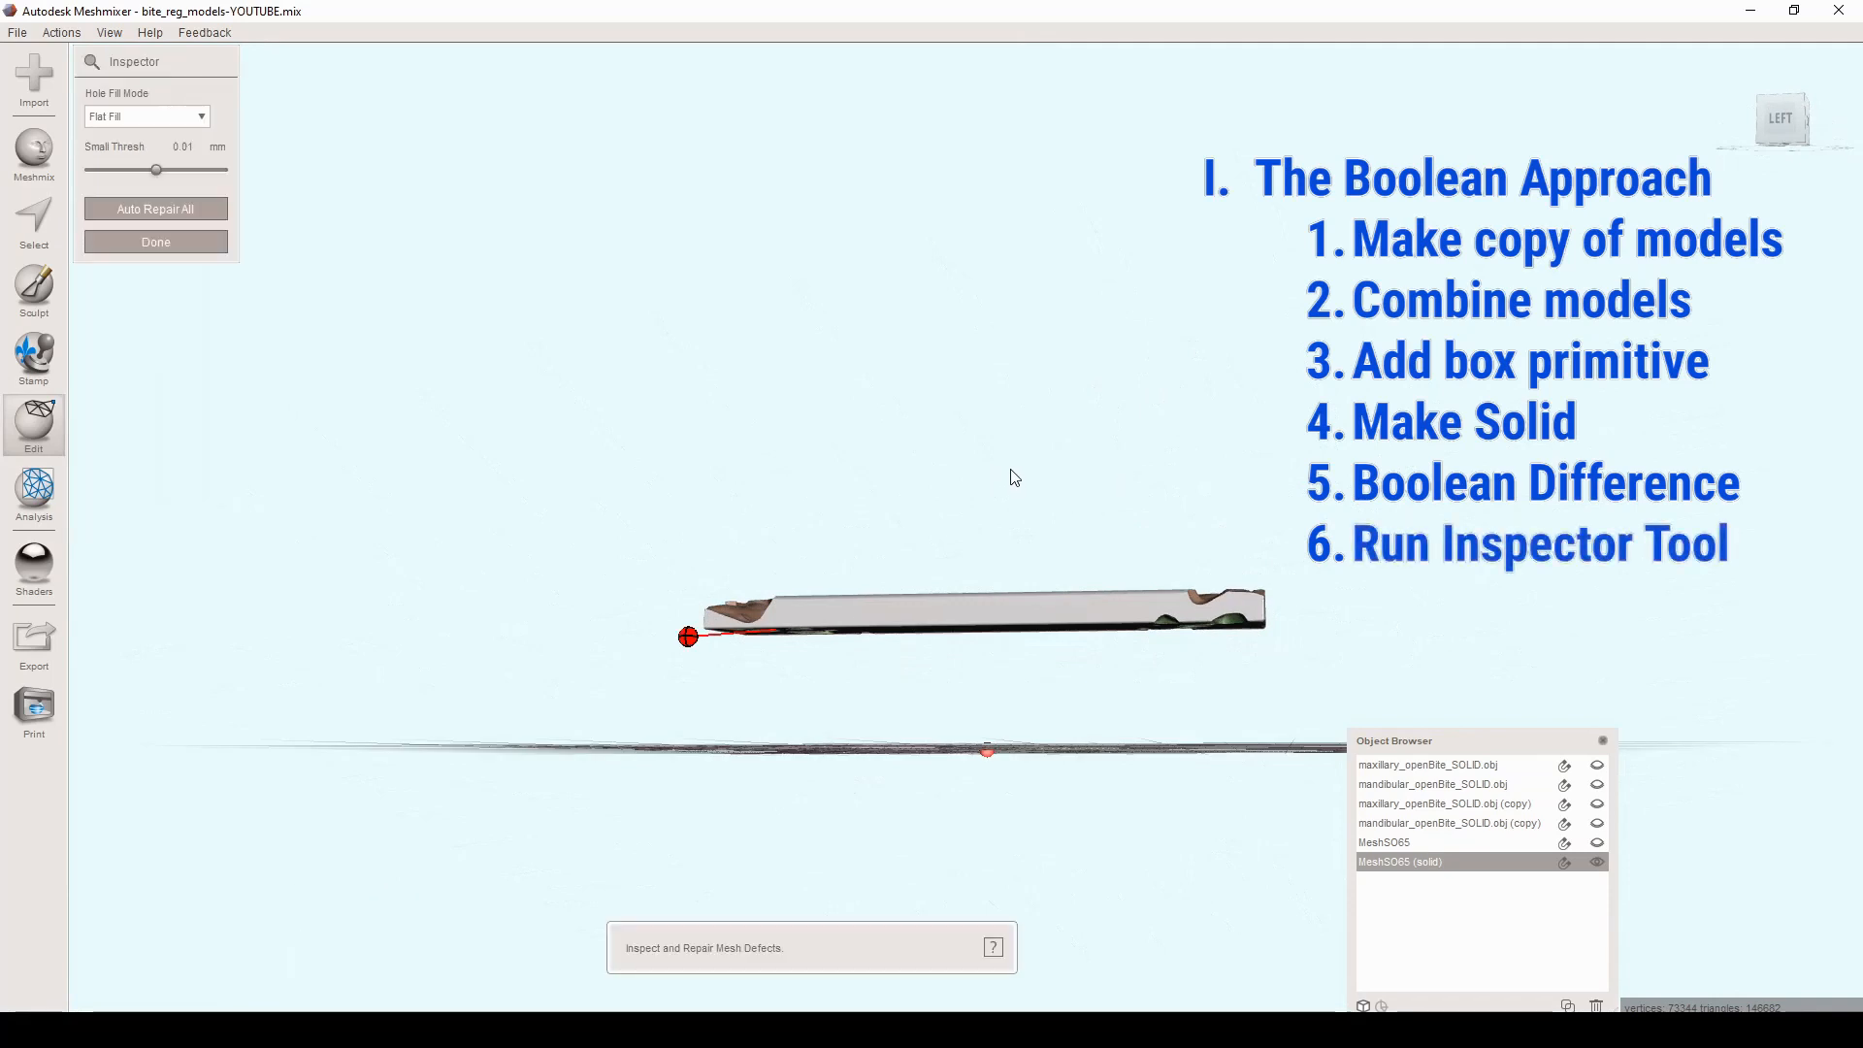
right_click_drag(1010, 478, 950, 518)
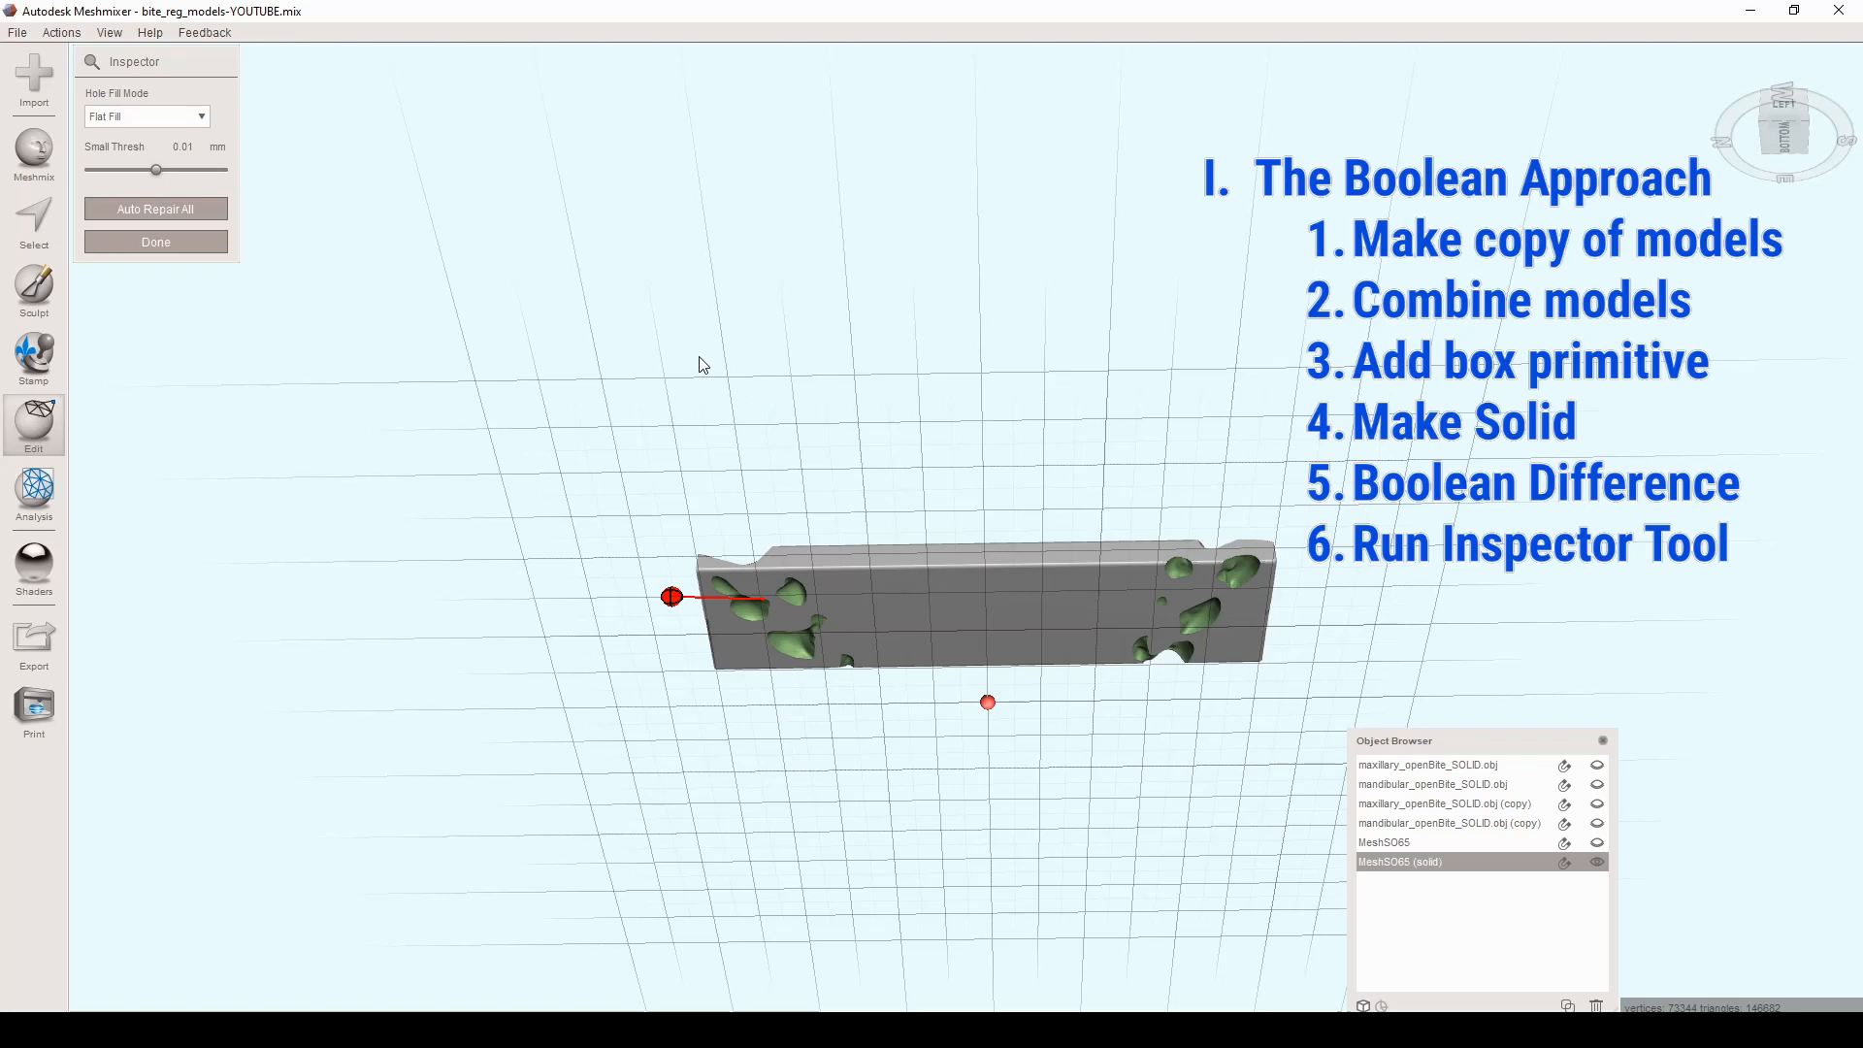
left_click(191, 214)
left_click(207, 242)
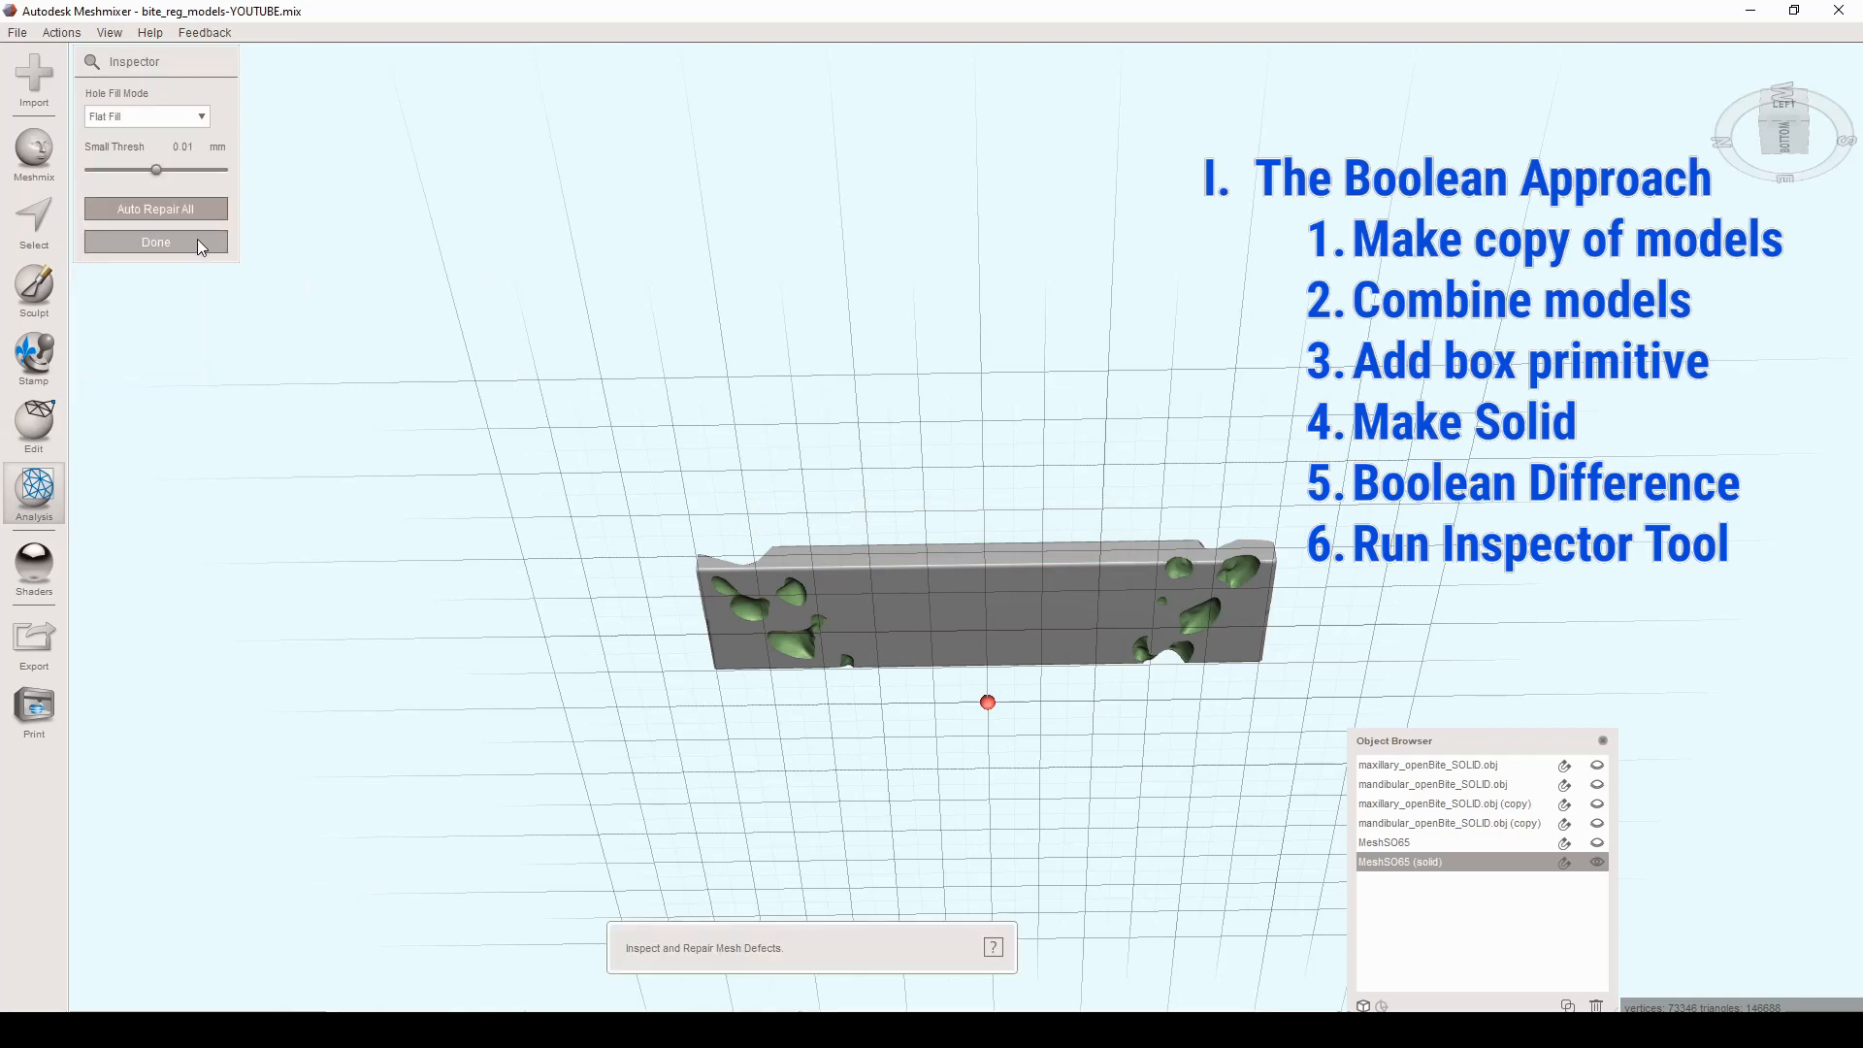
left_click(196, 239)
Step: Rename the imprinted solid slab as boolean_bite_reg
right_click_drag(432, 278, 1364, 521)
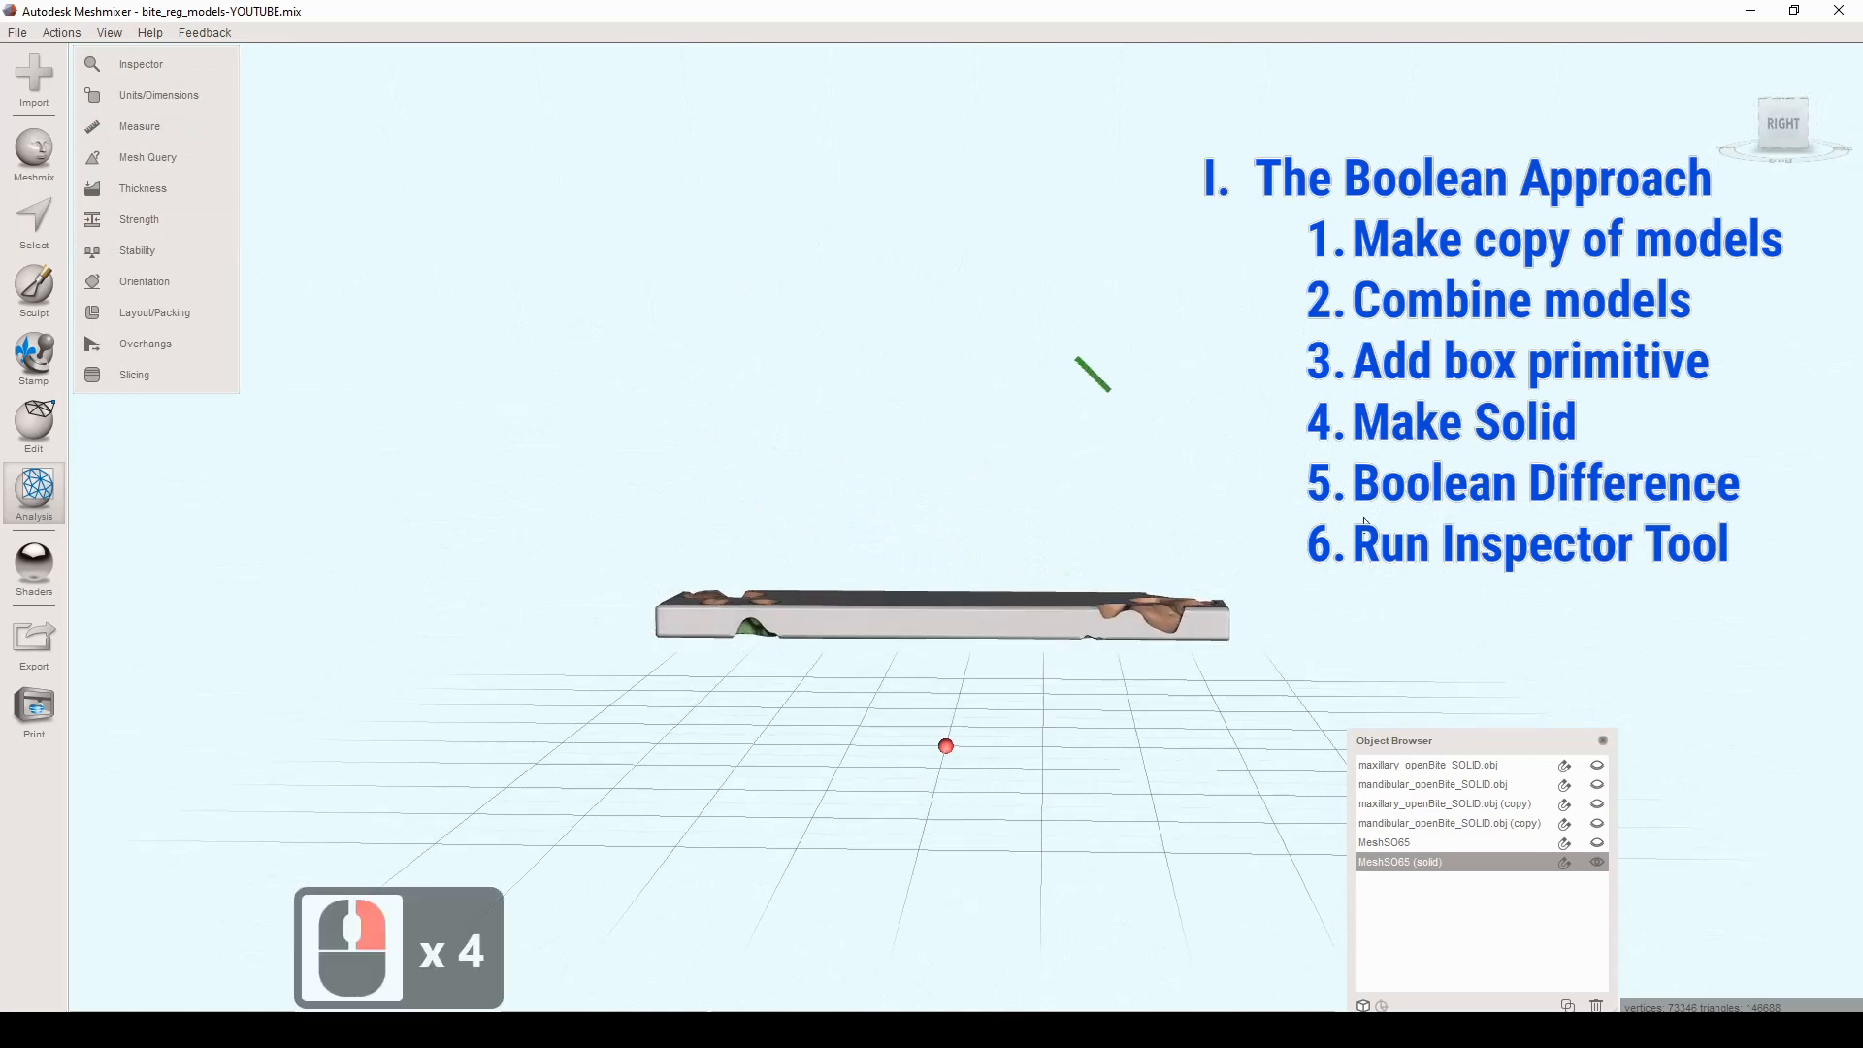
double_click(1436, 860)
key("ctrl+a")
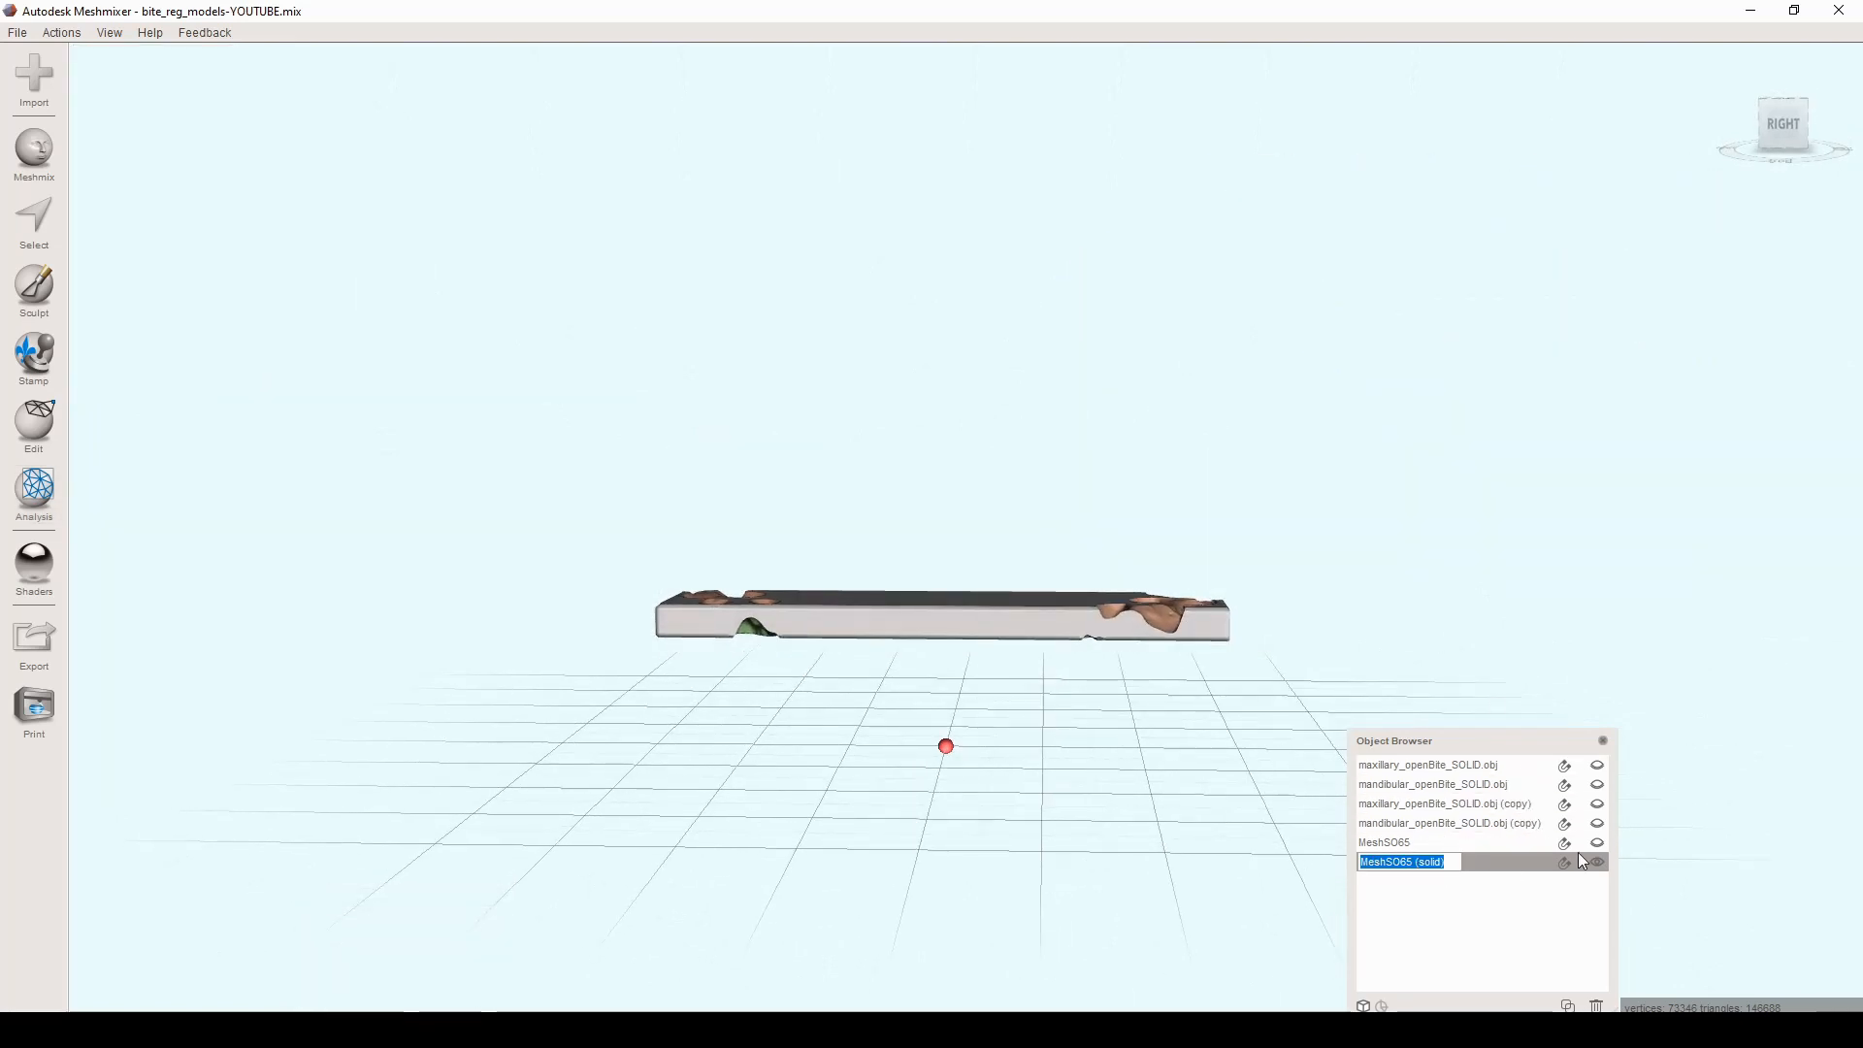
type("boolean_b")
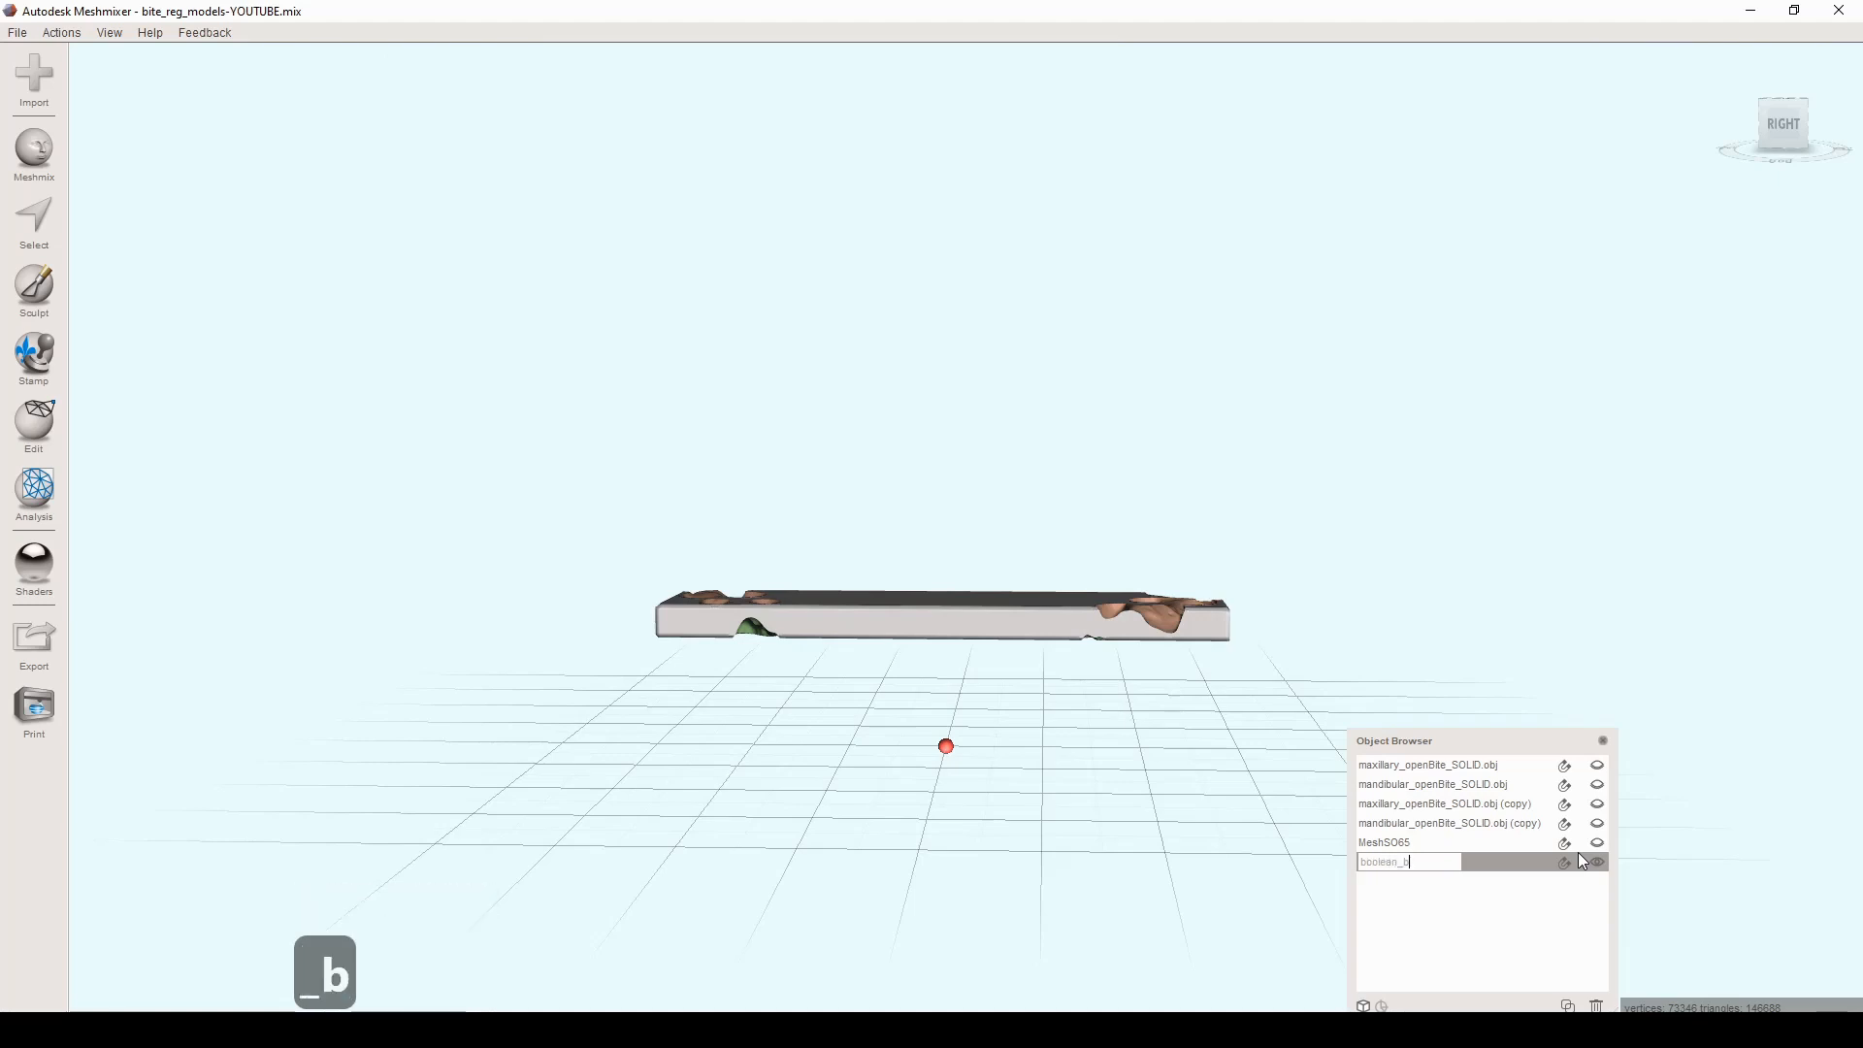
type("ite_reg")
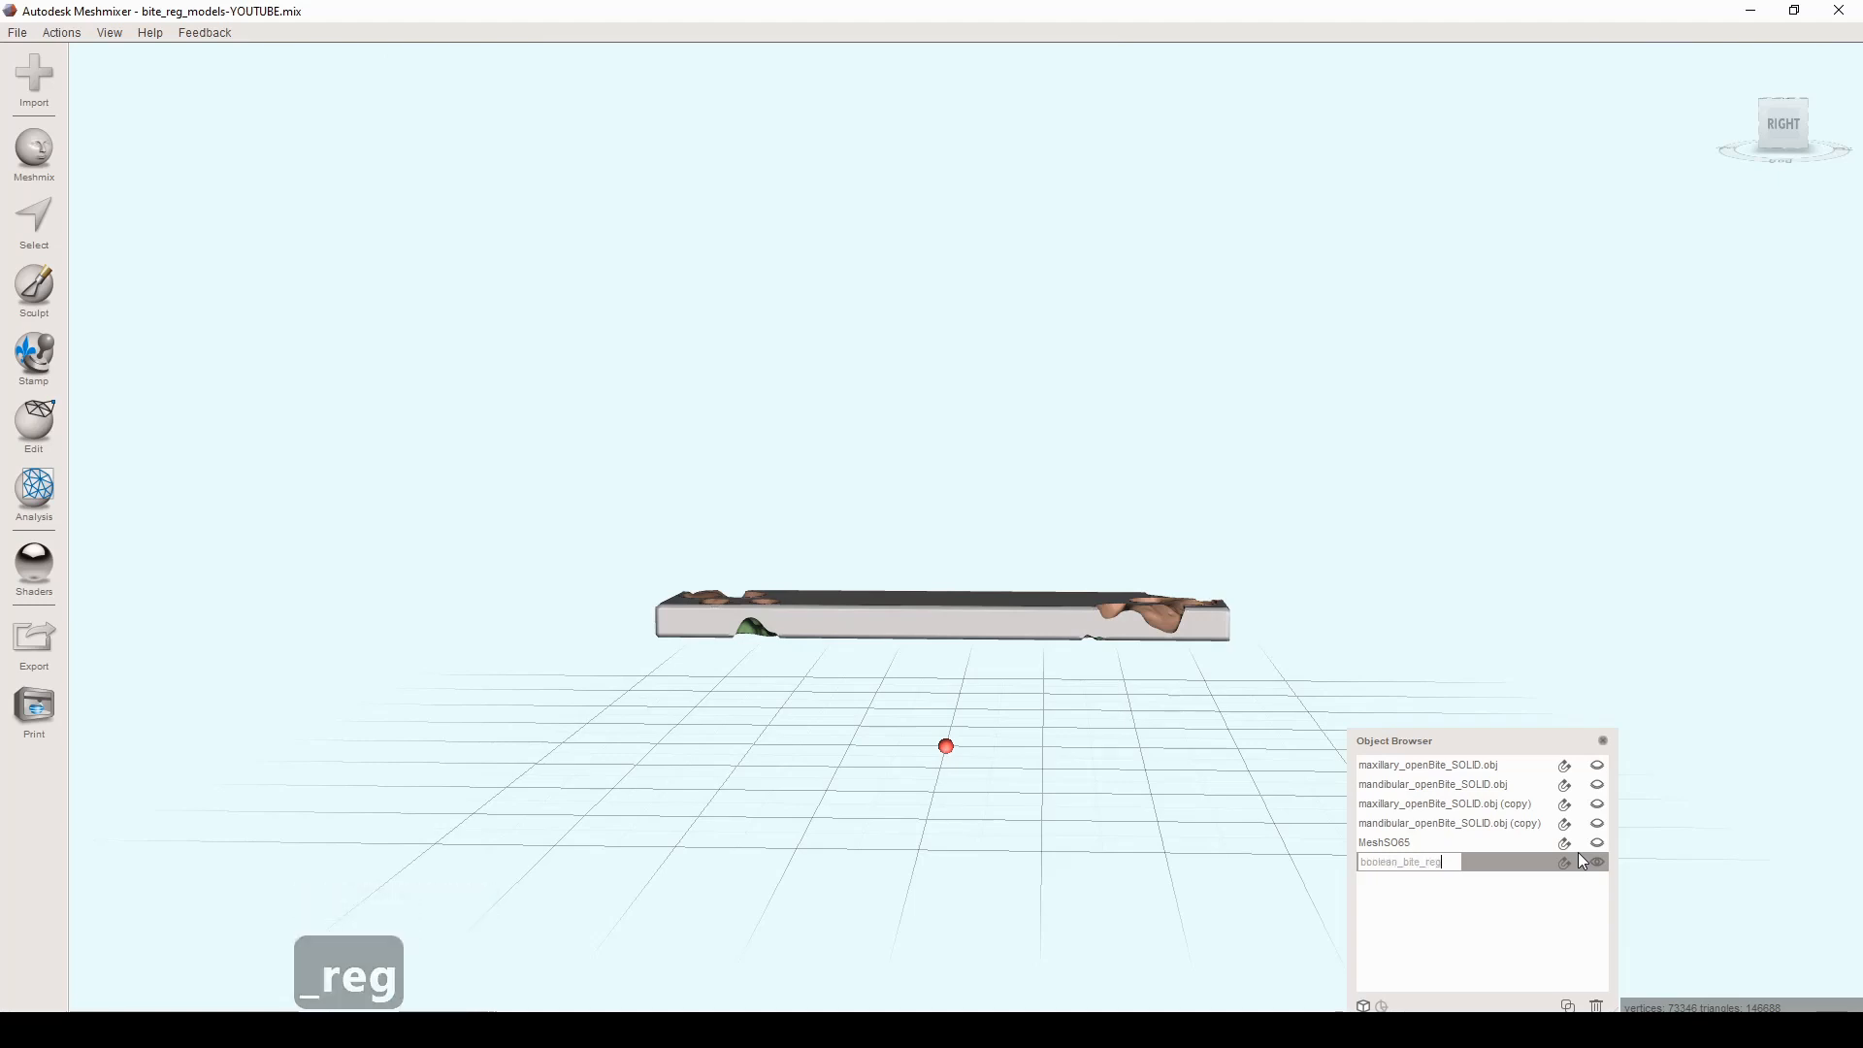
key("Return")
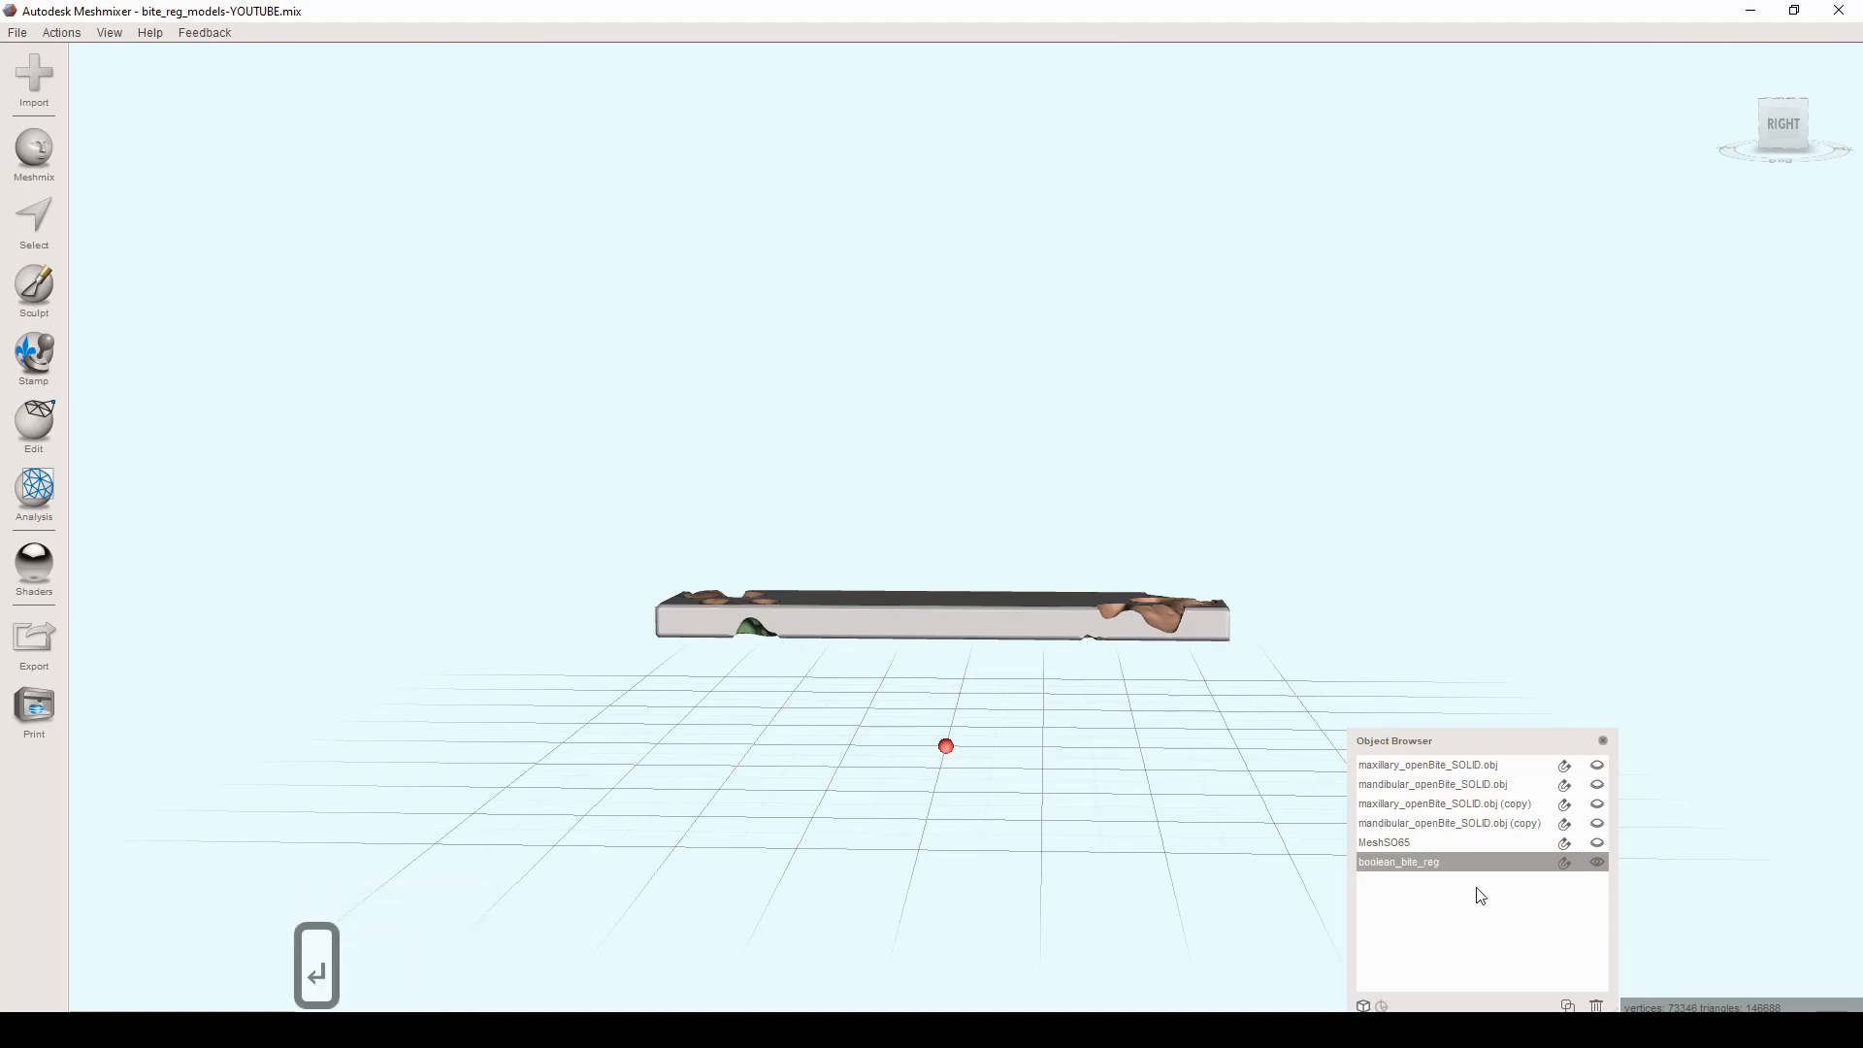
Step: Show the hidden original box slab without tooth imprints and delete it
left_click(1416, 841)
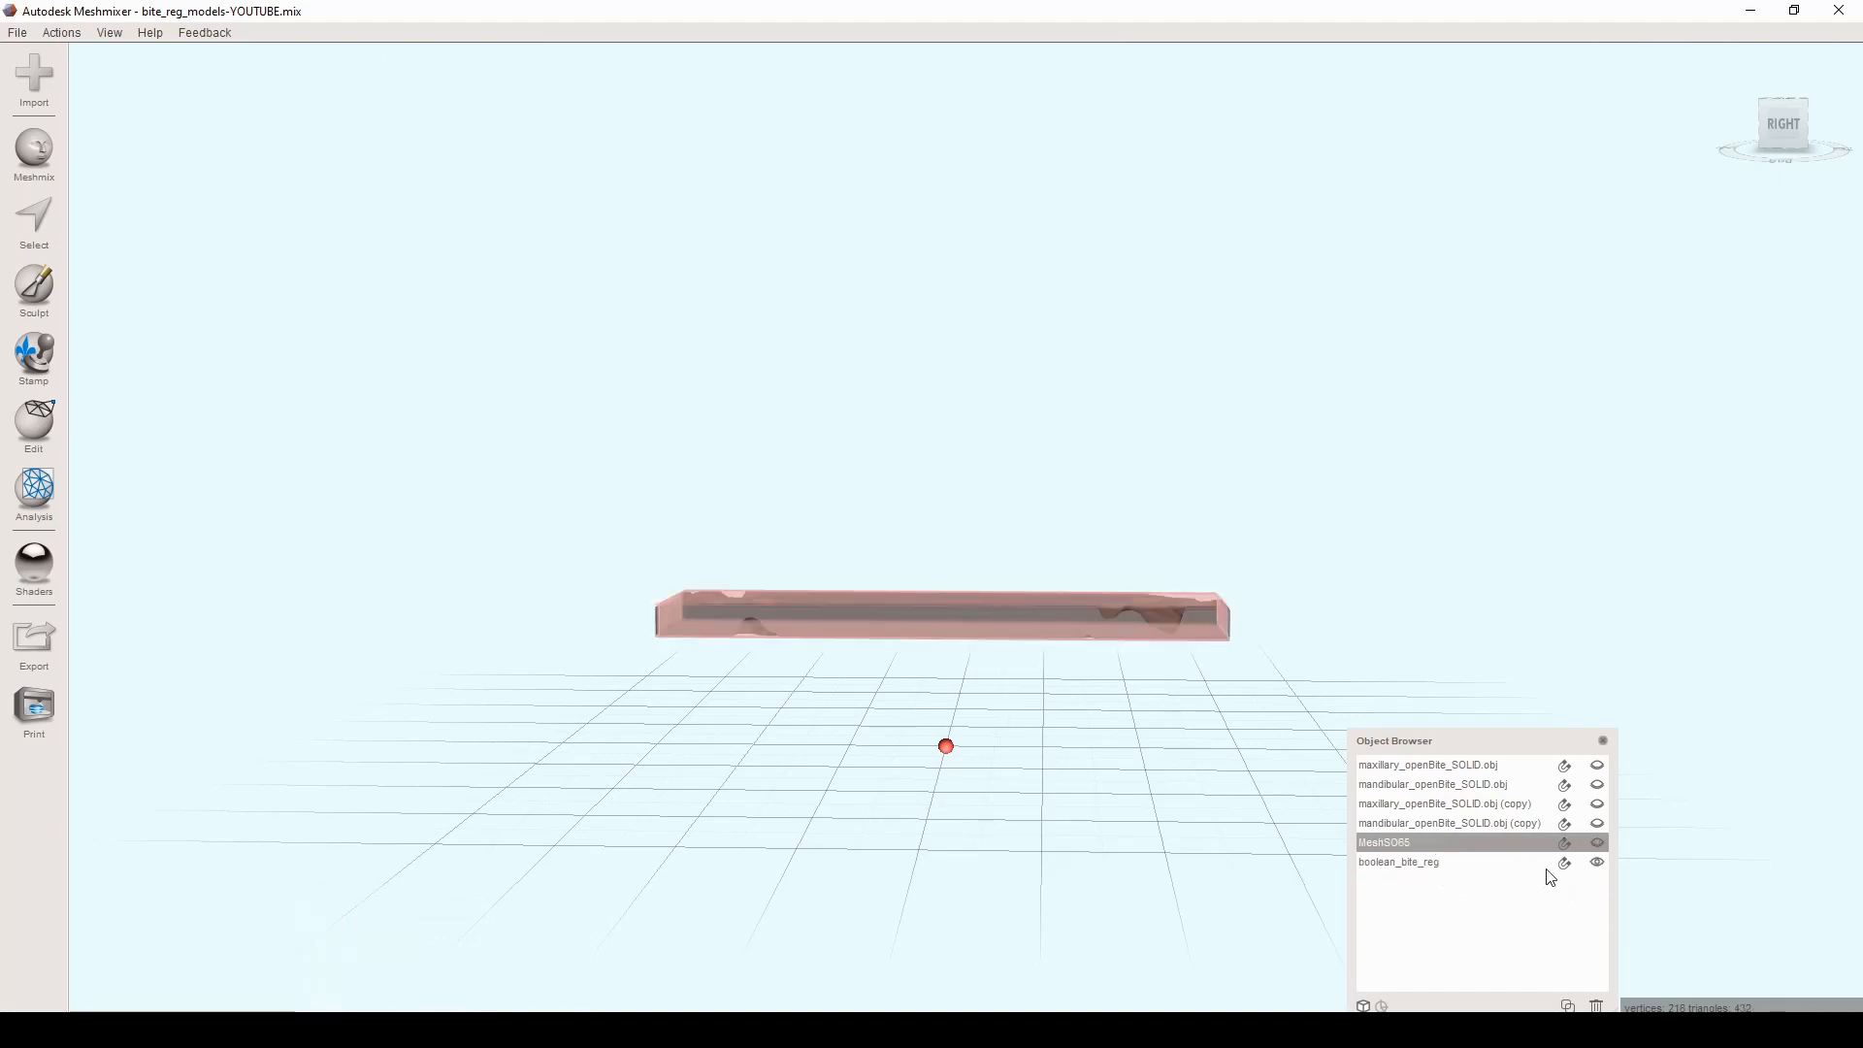
double_click(1599, 844)
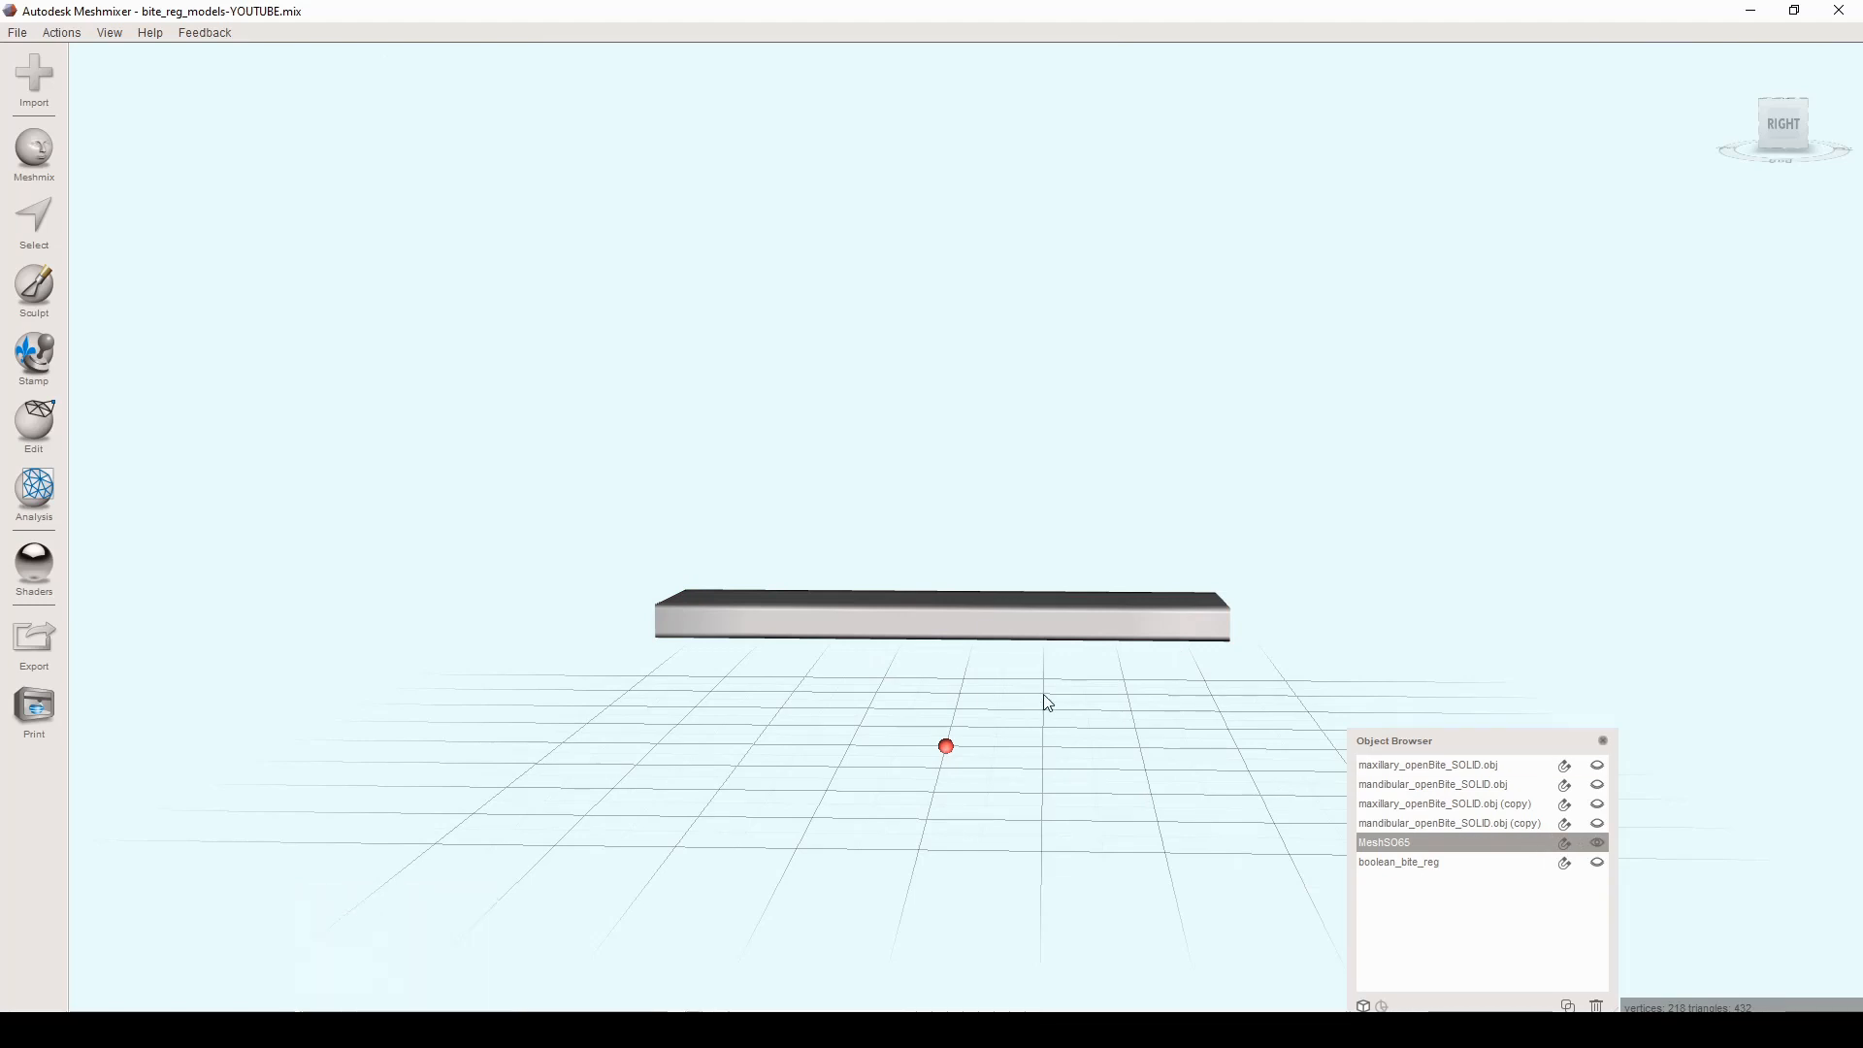
key("Delete")
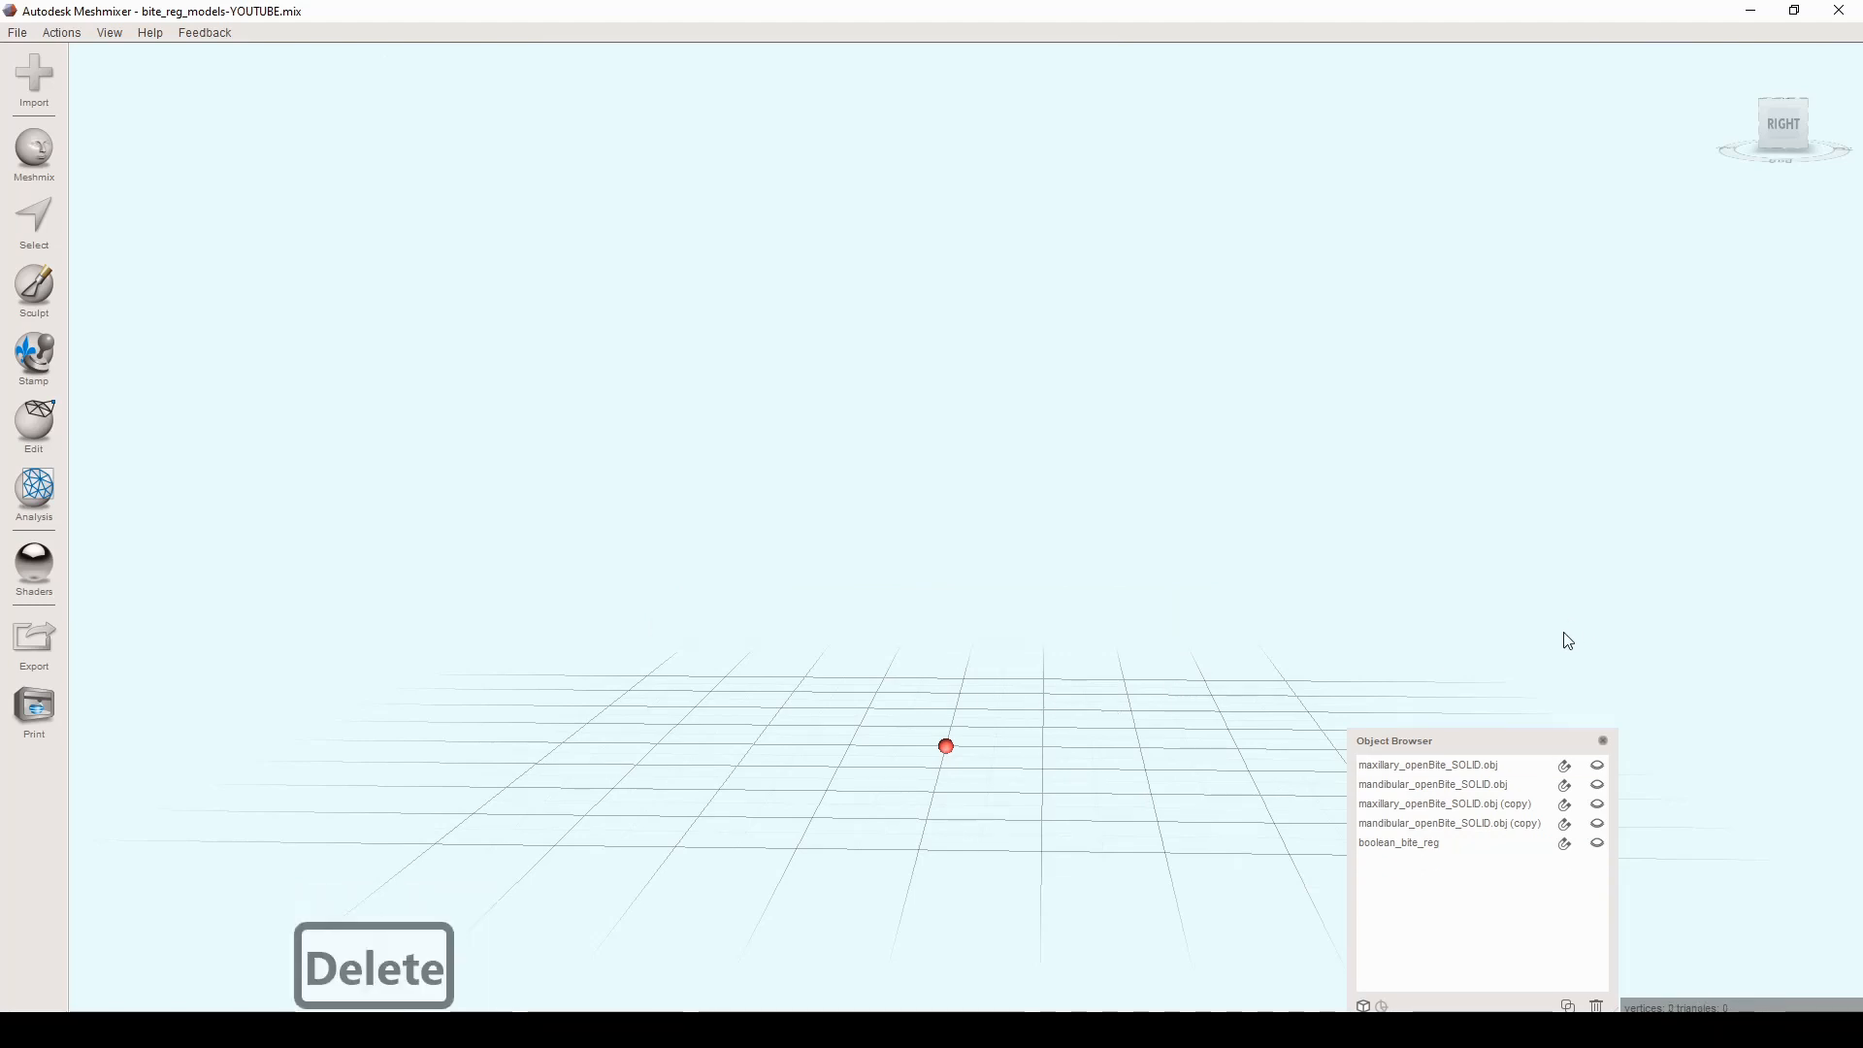
Step: Select the maxillary and mandibular open-bite model copies together and make both visible, leaving the originals and boolean_bite_reg hidden
left_click(1469, 842)
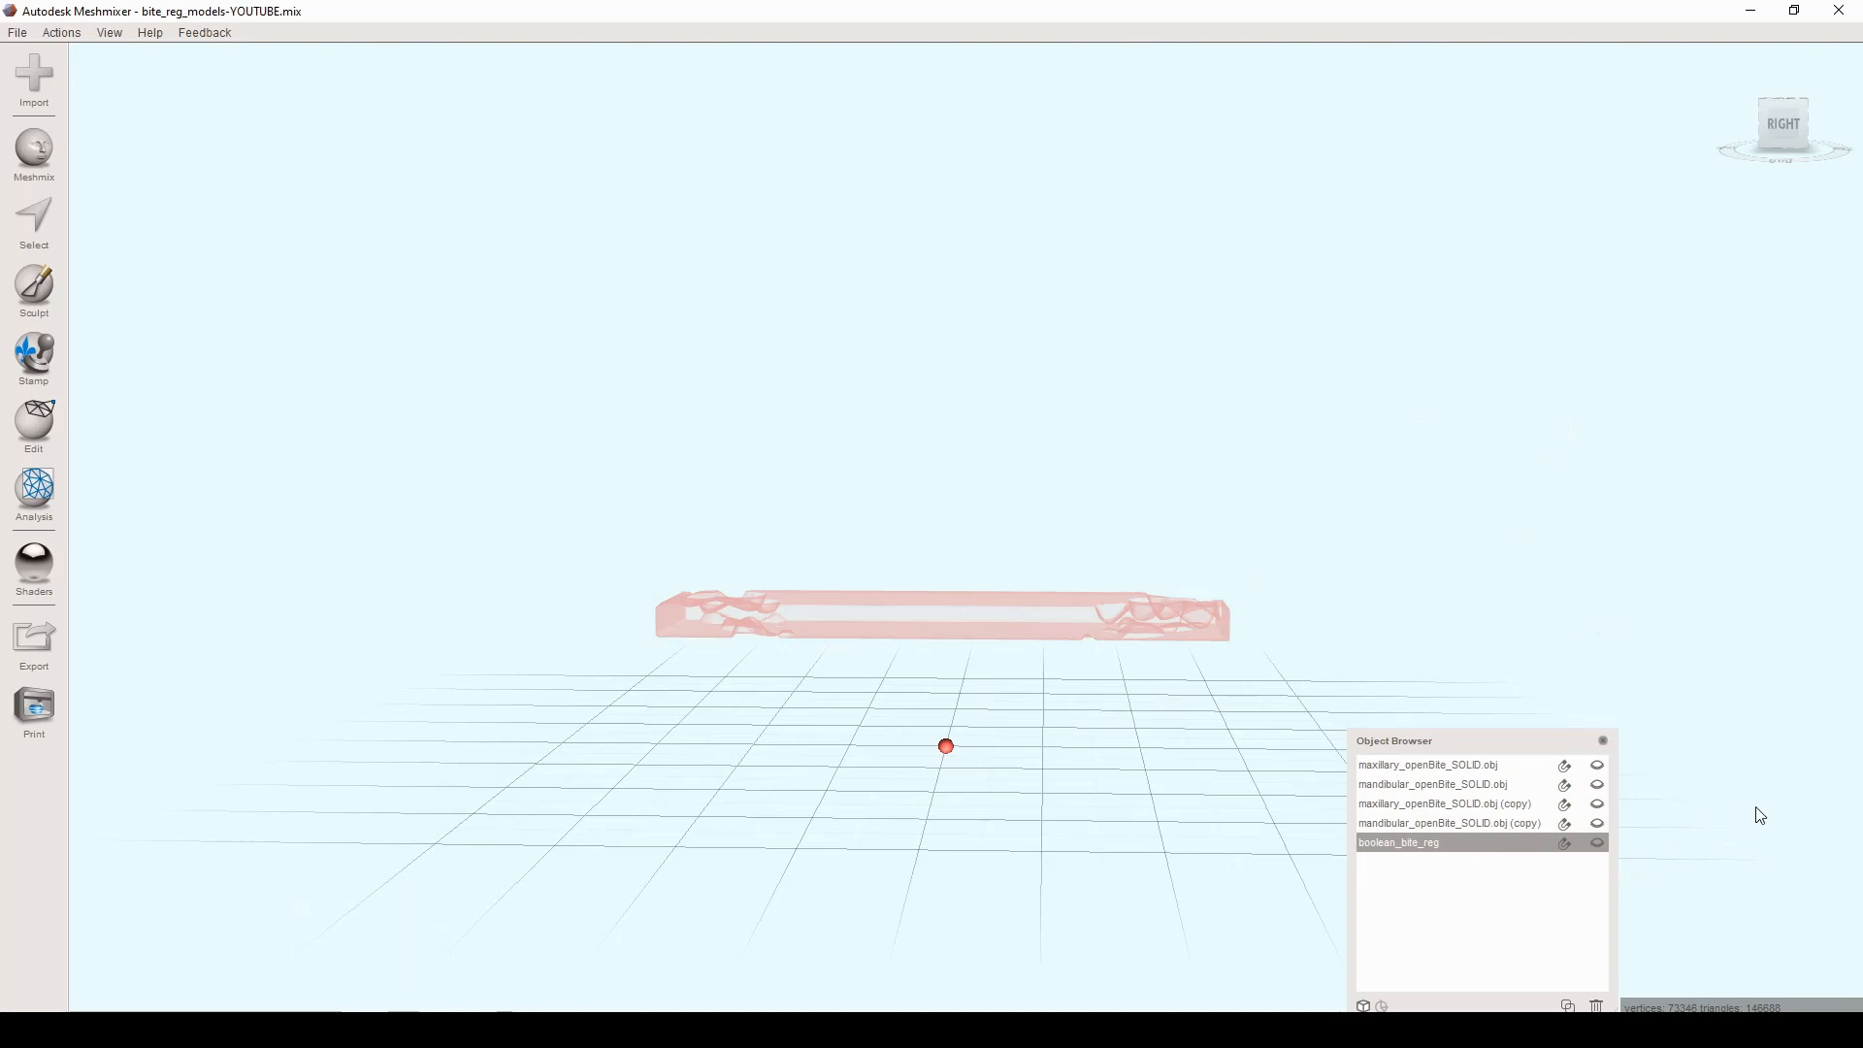
double_click(1519, 823)
double_click(1511, 804)
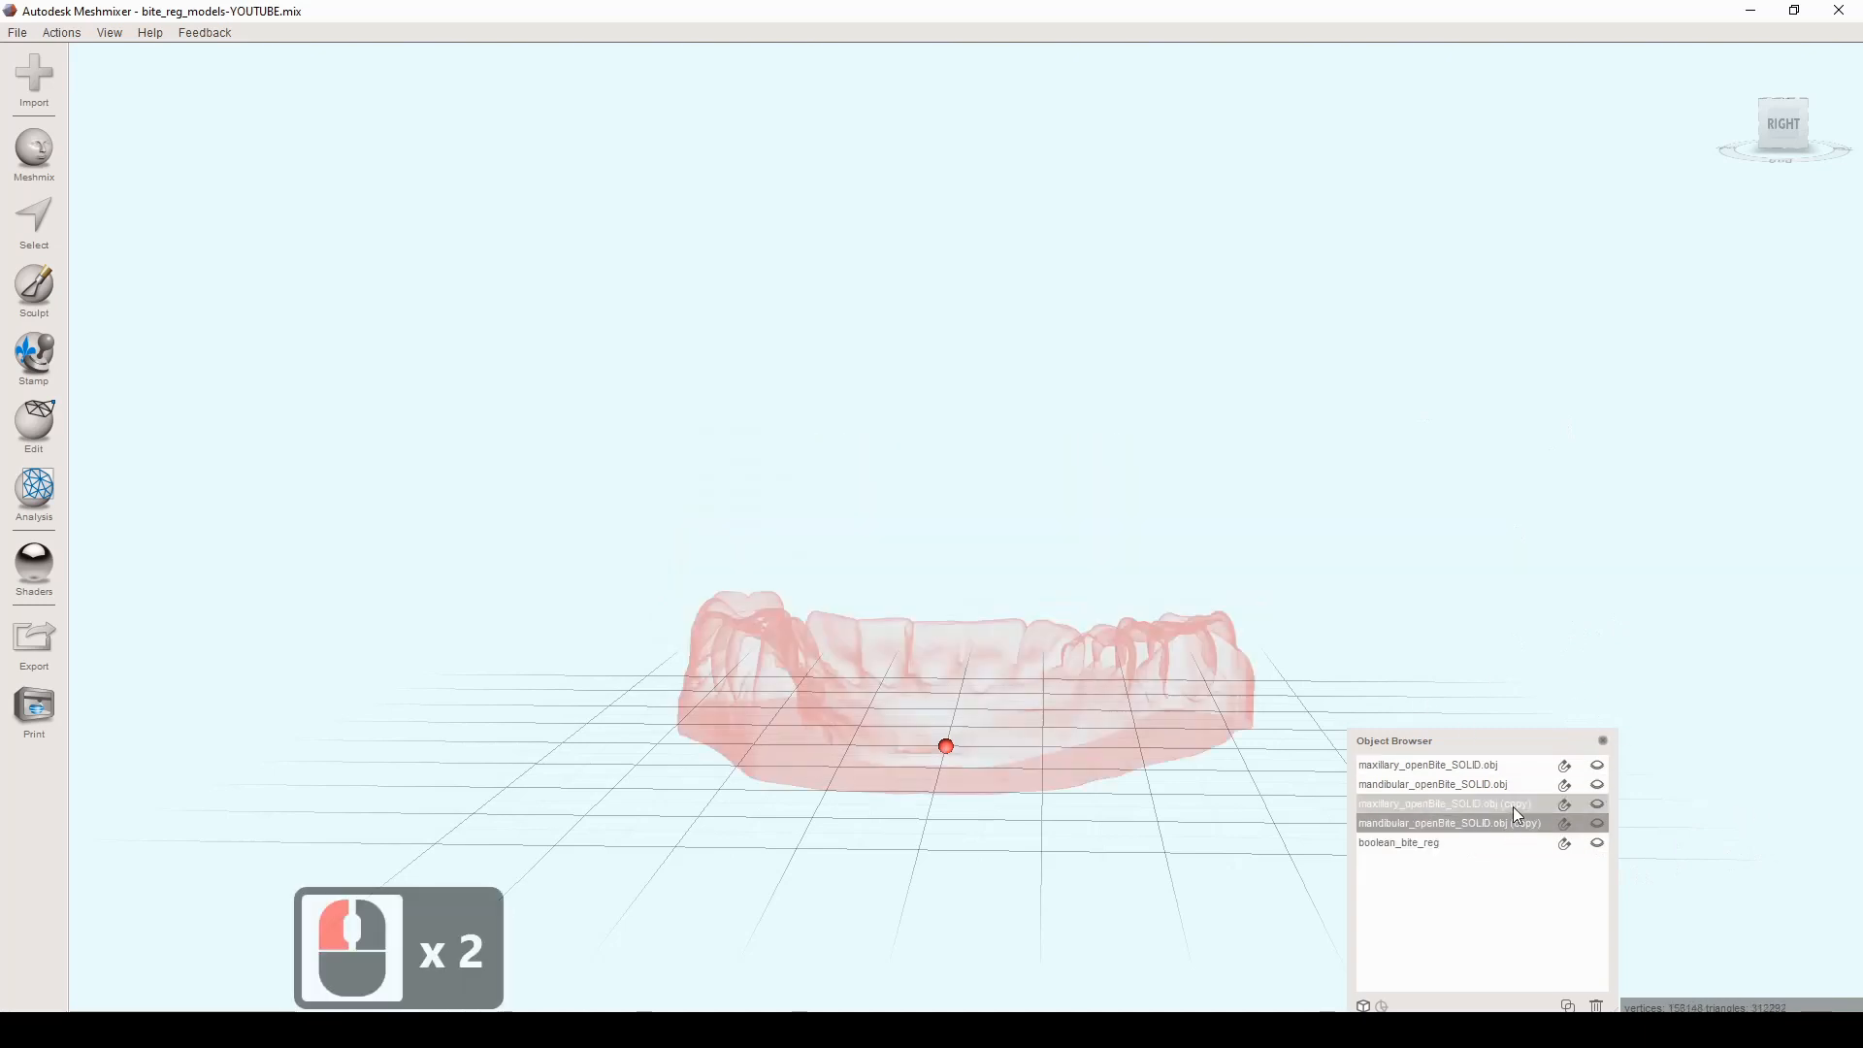
left_click(1573, 823, "shift")
left_click(1597, 802)
left_click(1598, 820)
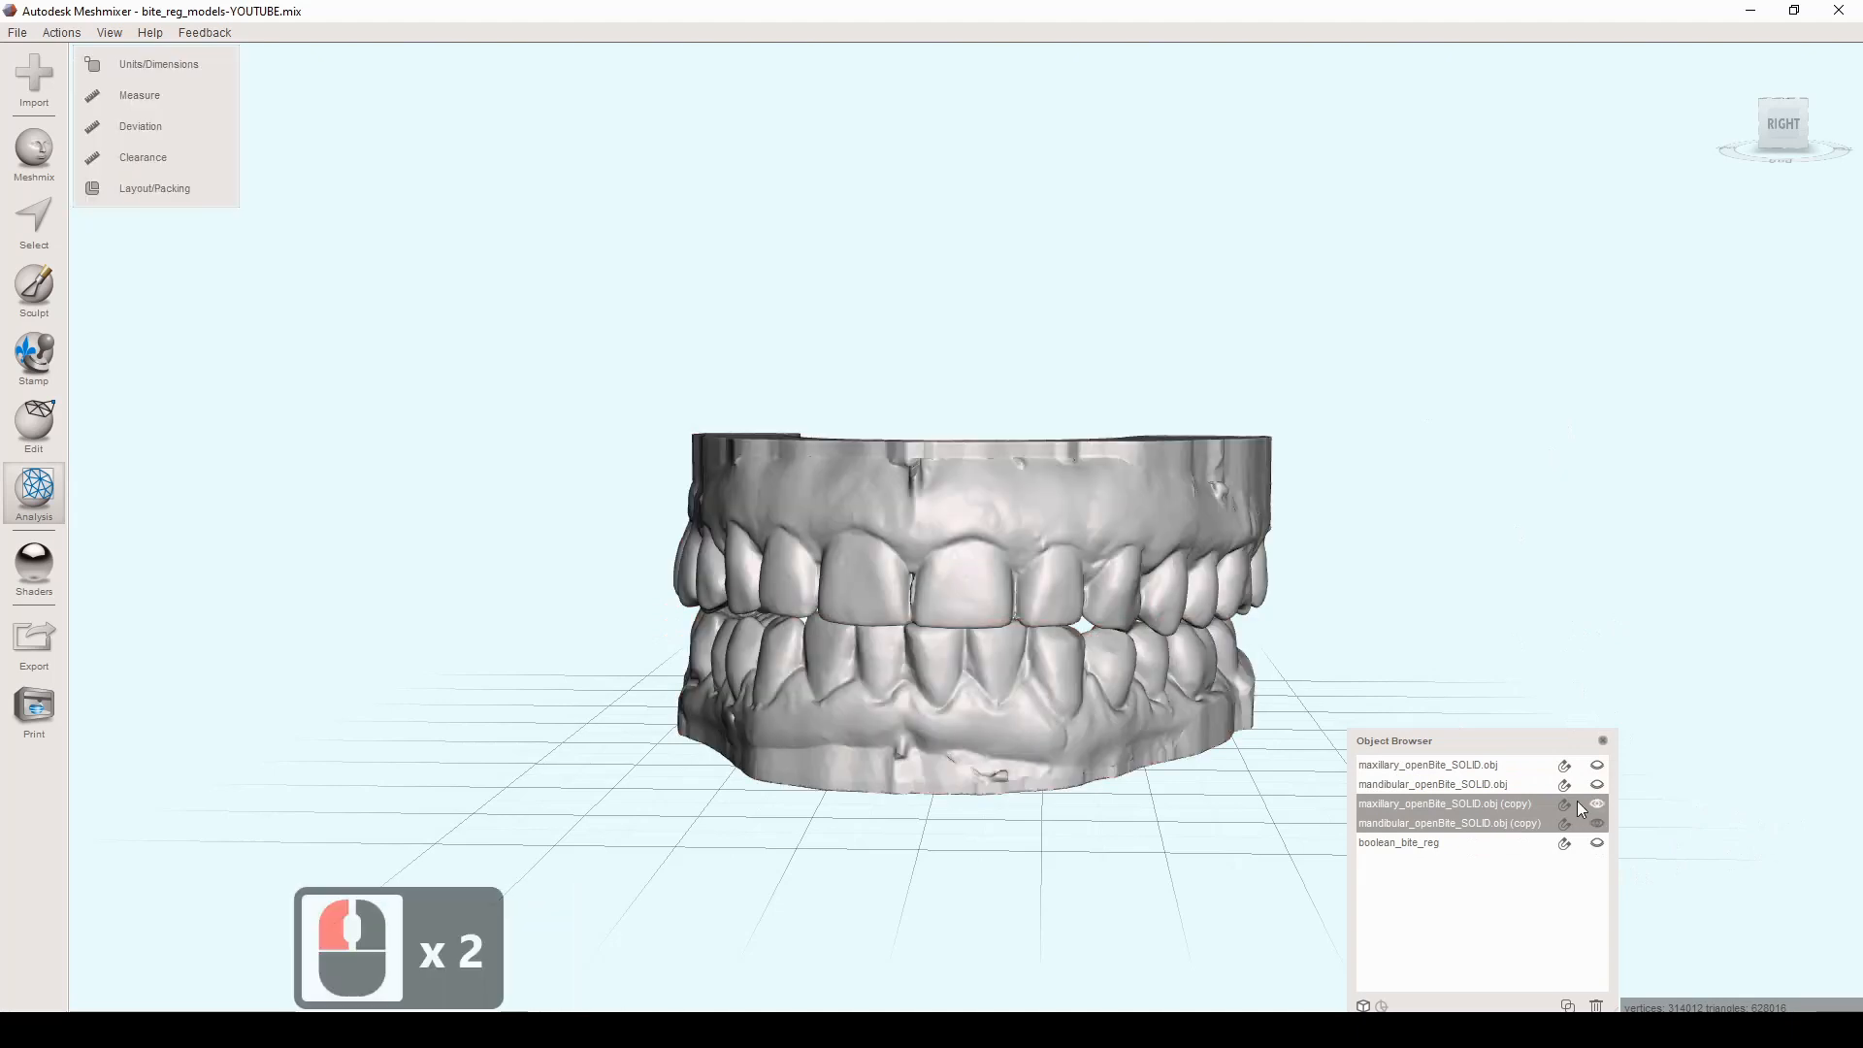
right_click_drag(1133, 700, 1153, 656)
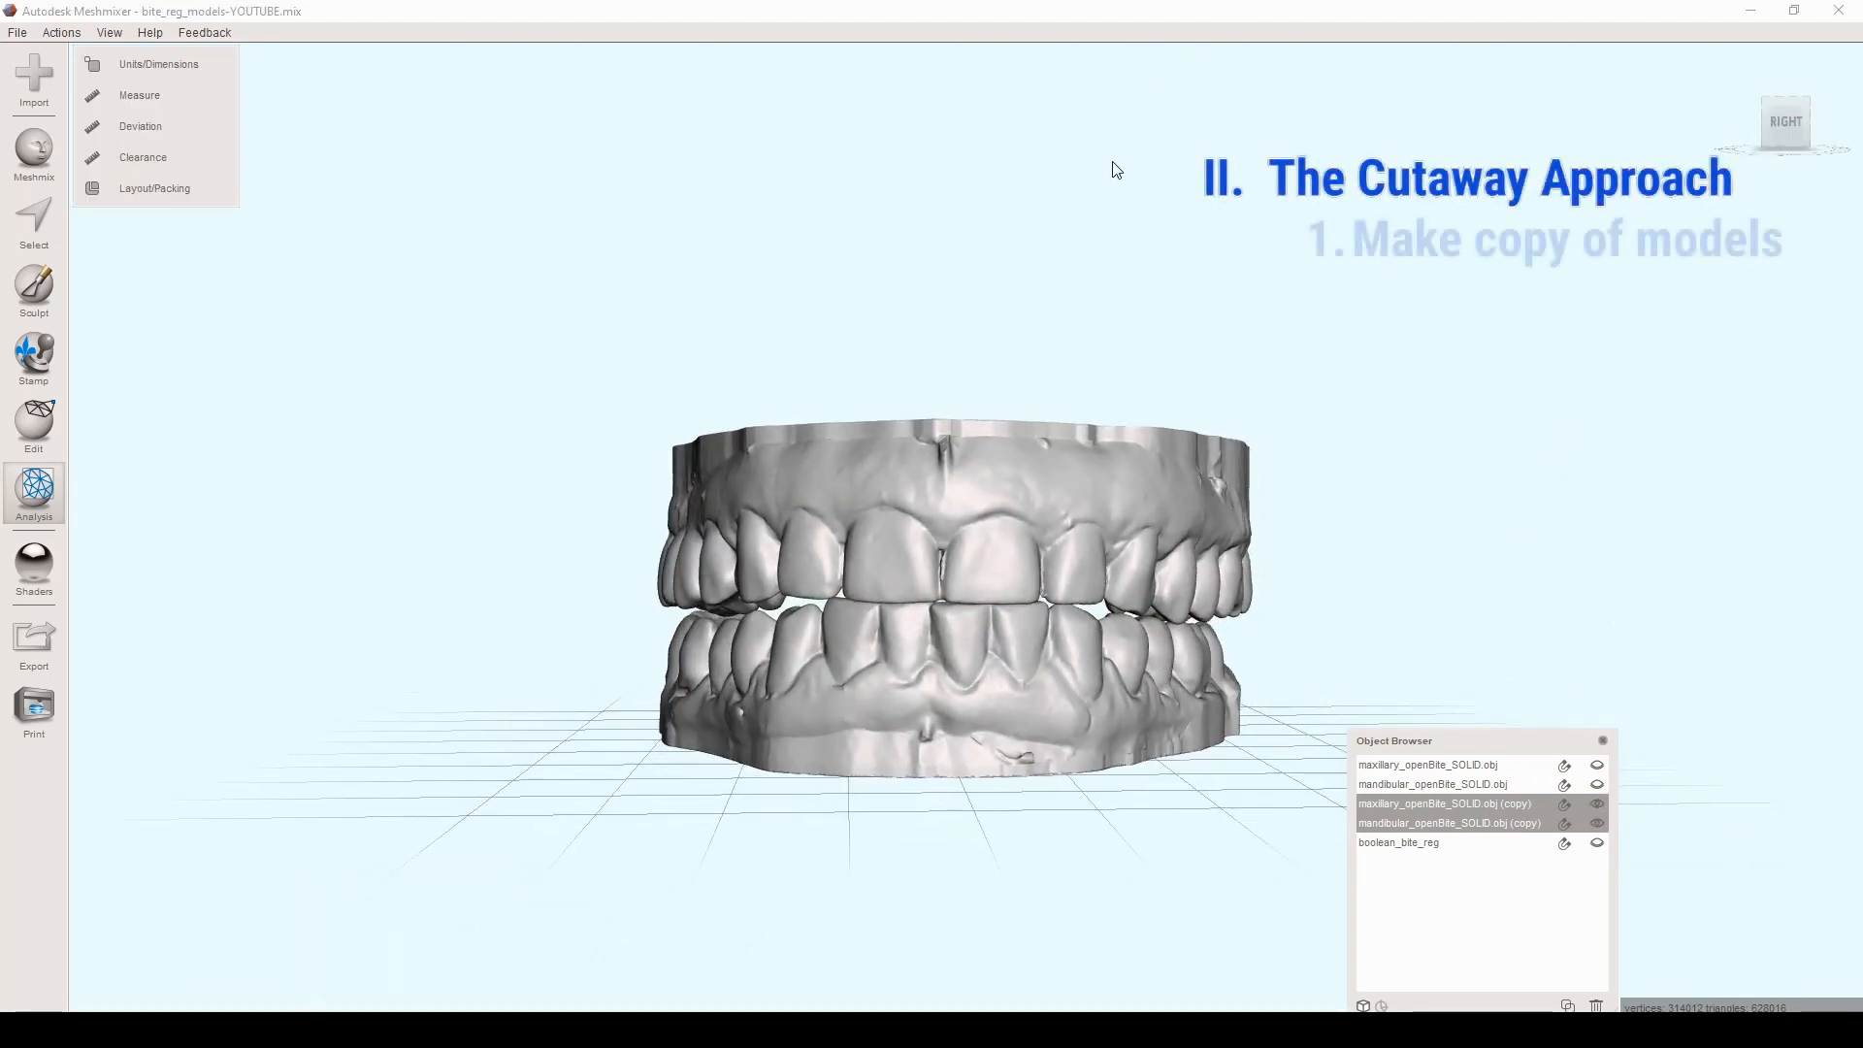
right_click_drag(1333, 163, 1271, 184)
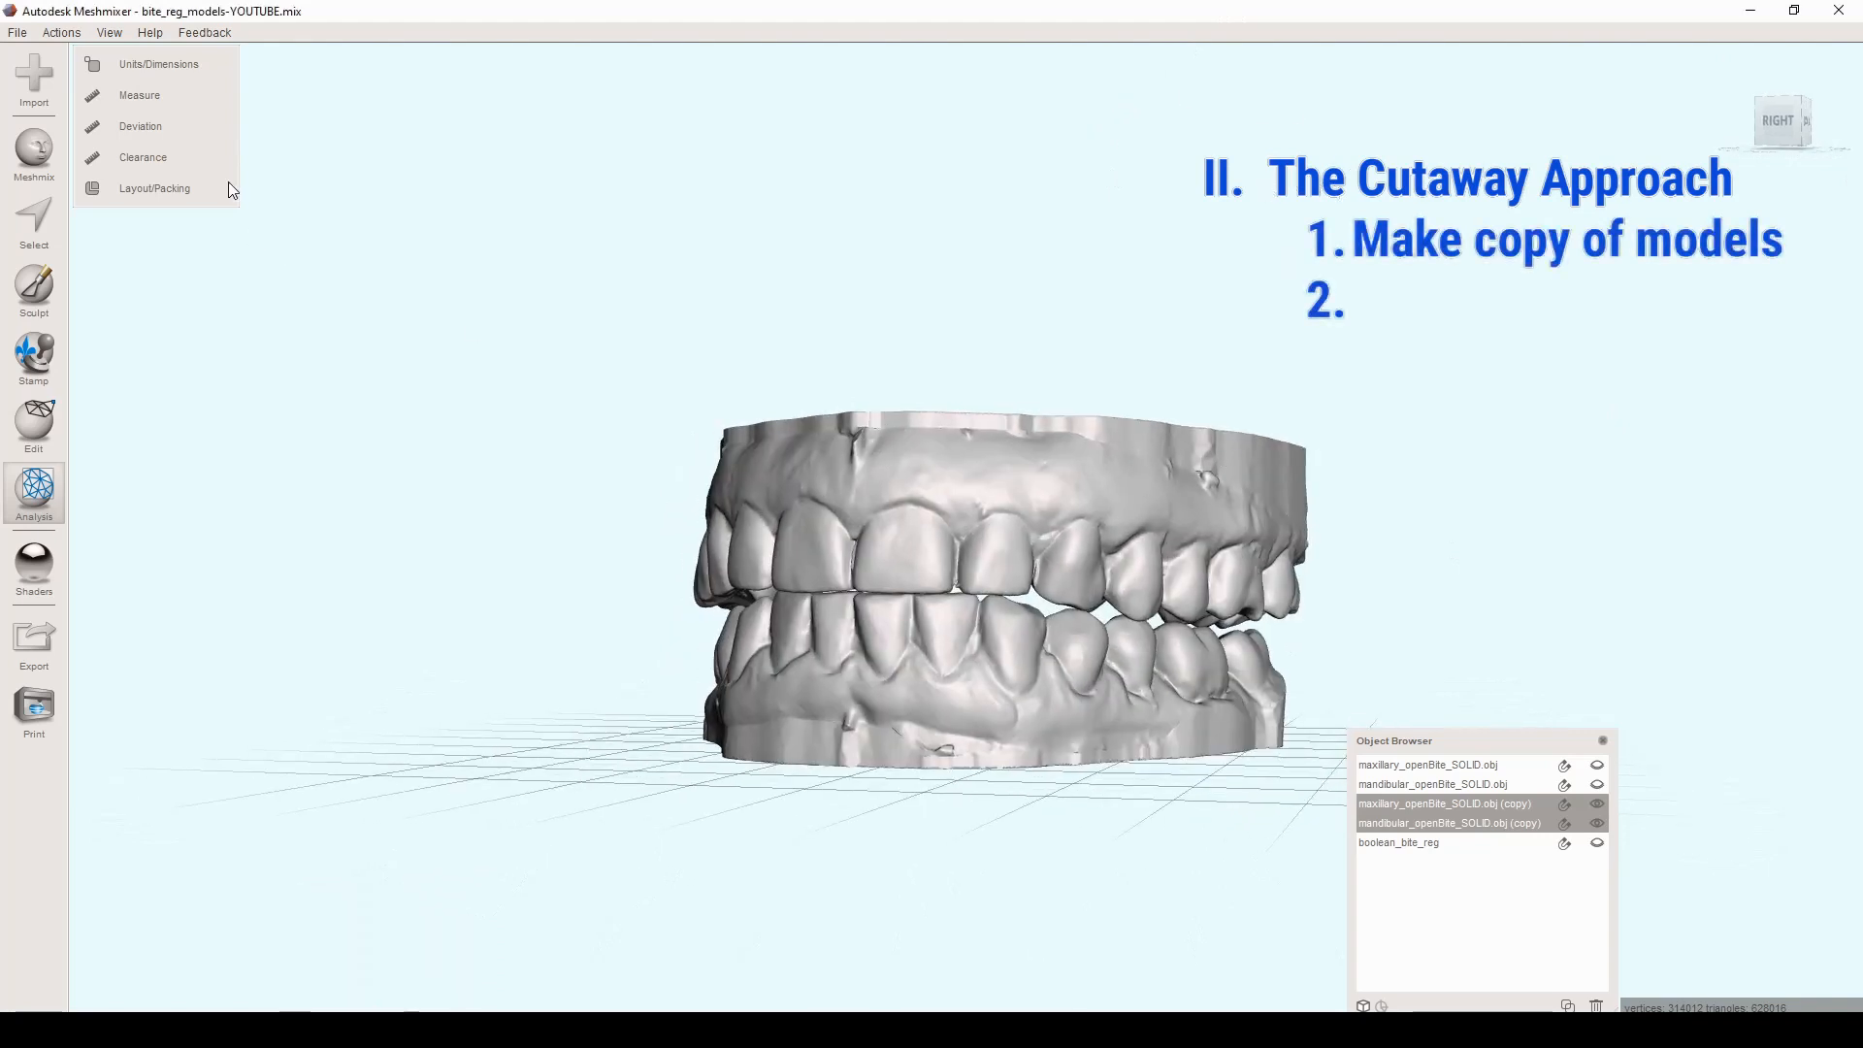
right_click_drag(998, 729, 1063, 723)
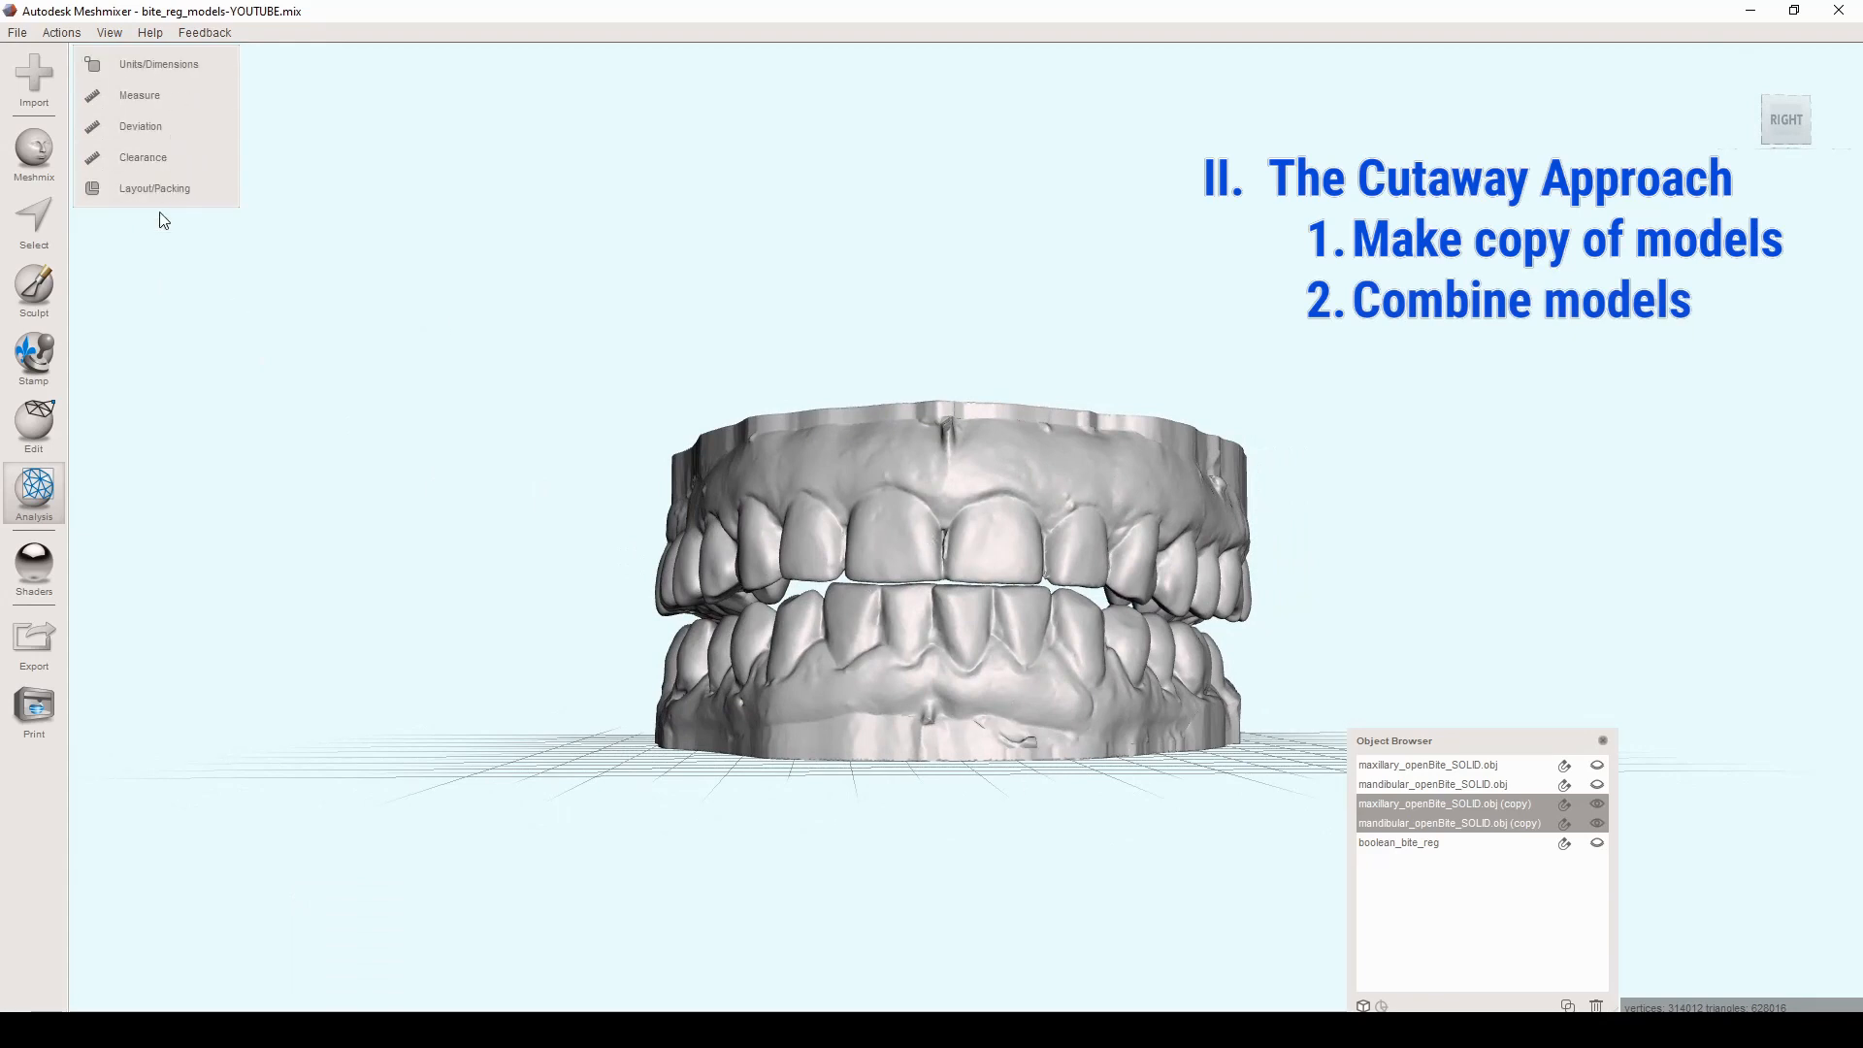
Step: Combine the selected maxillary and mandibular model copies into one object
left_click(56, 427)
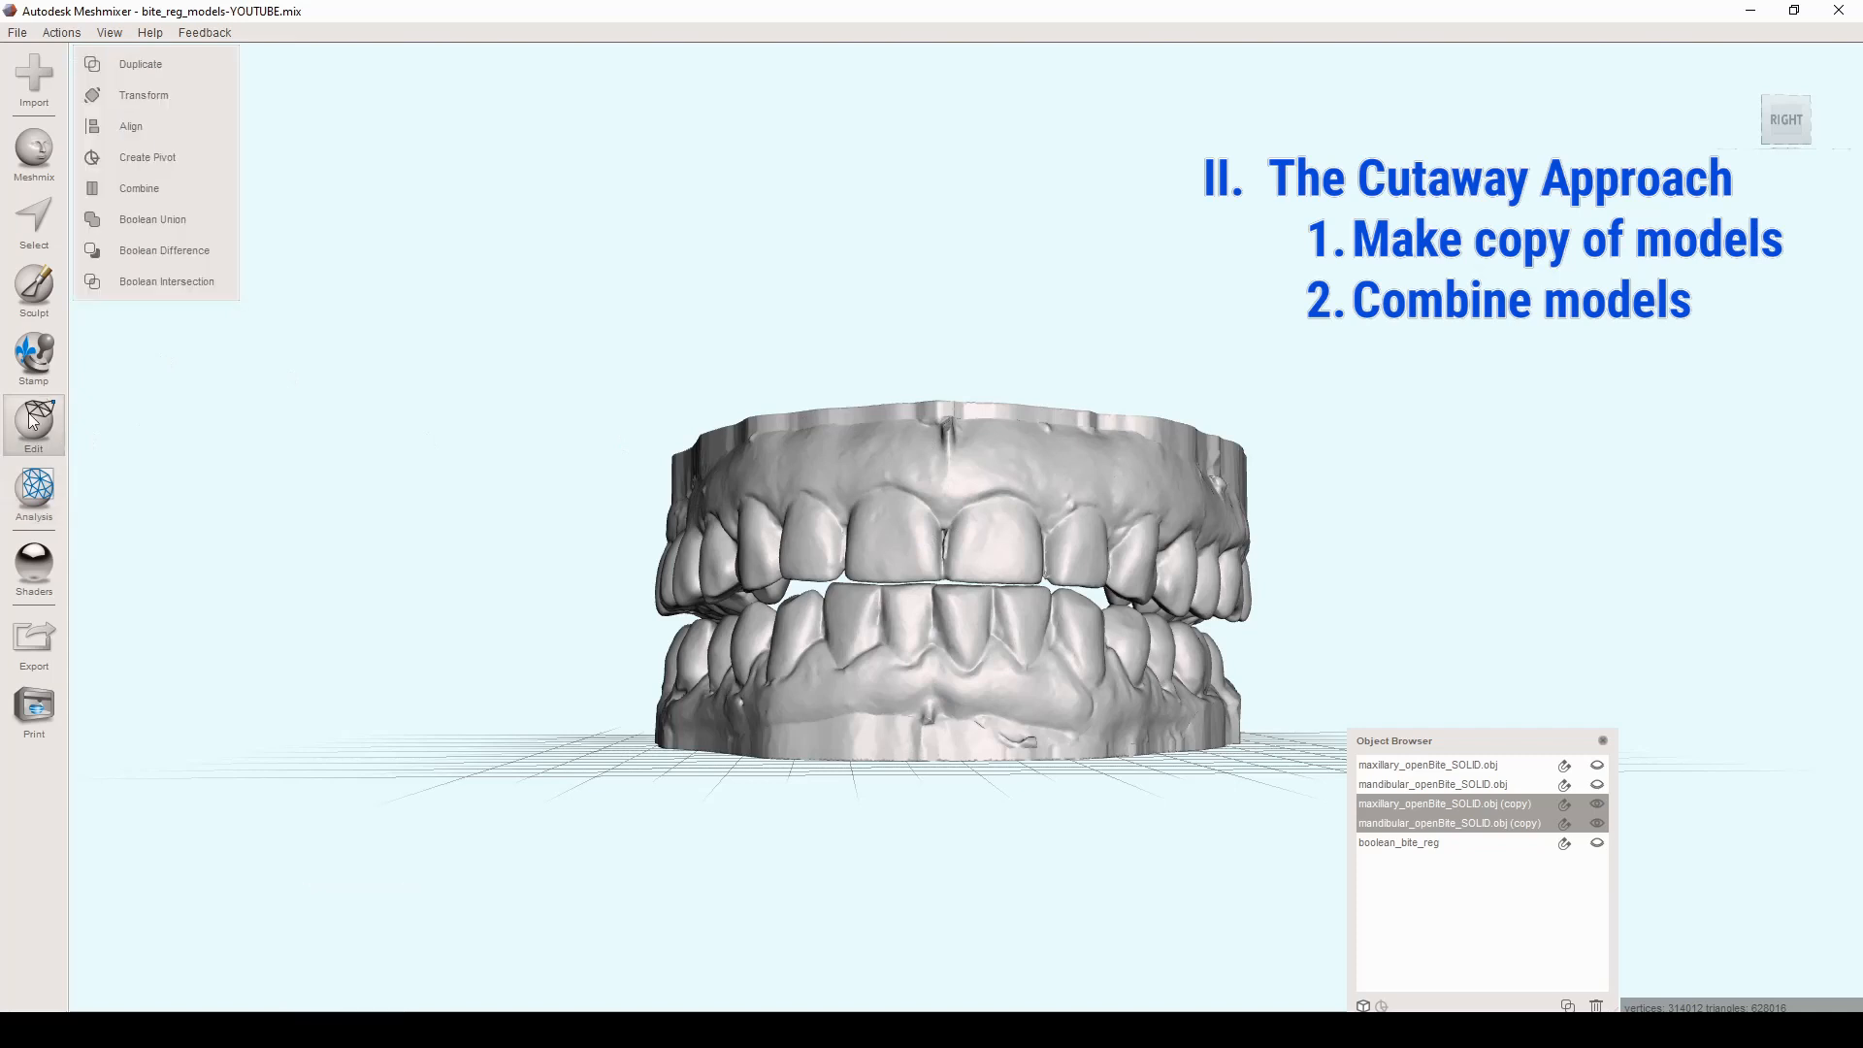
left_click(36, 490)
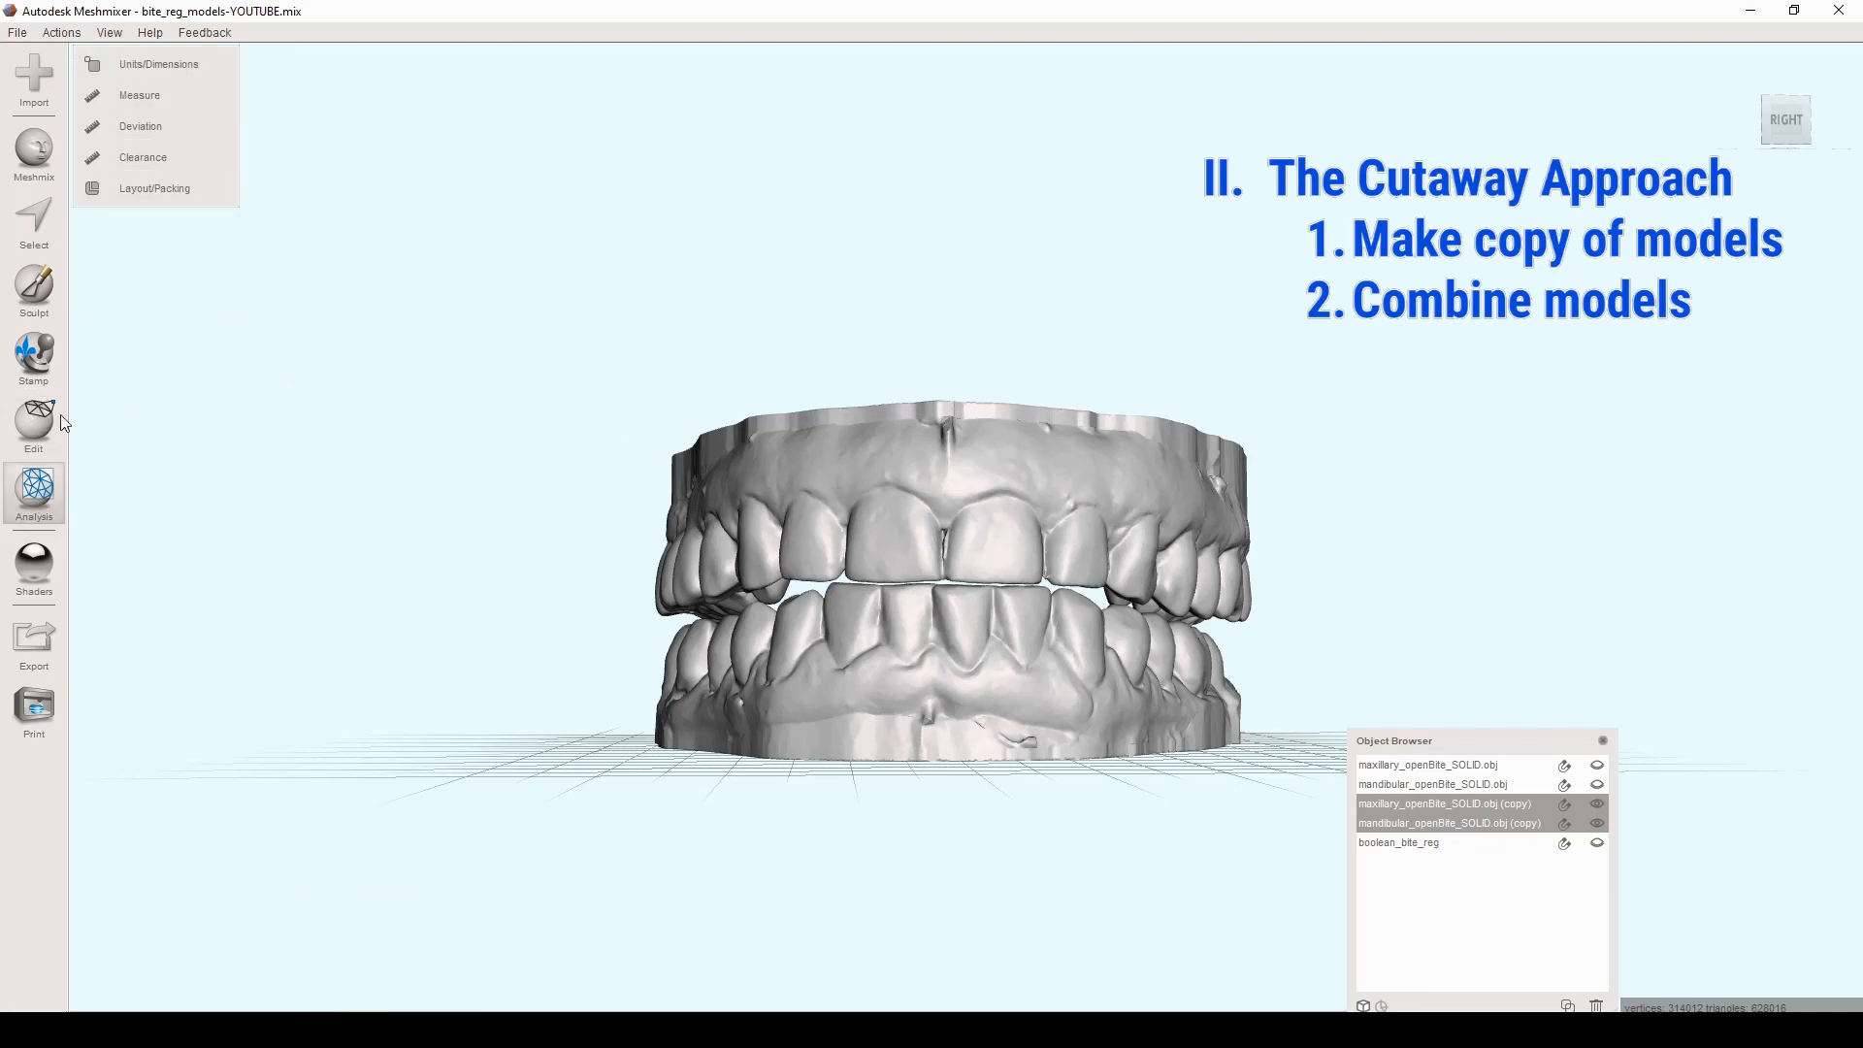
left_click(25, 421)
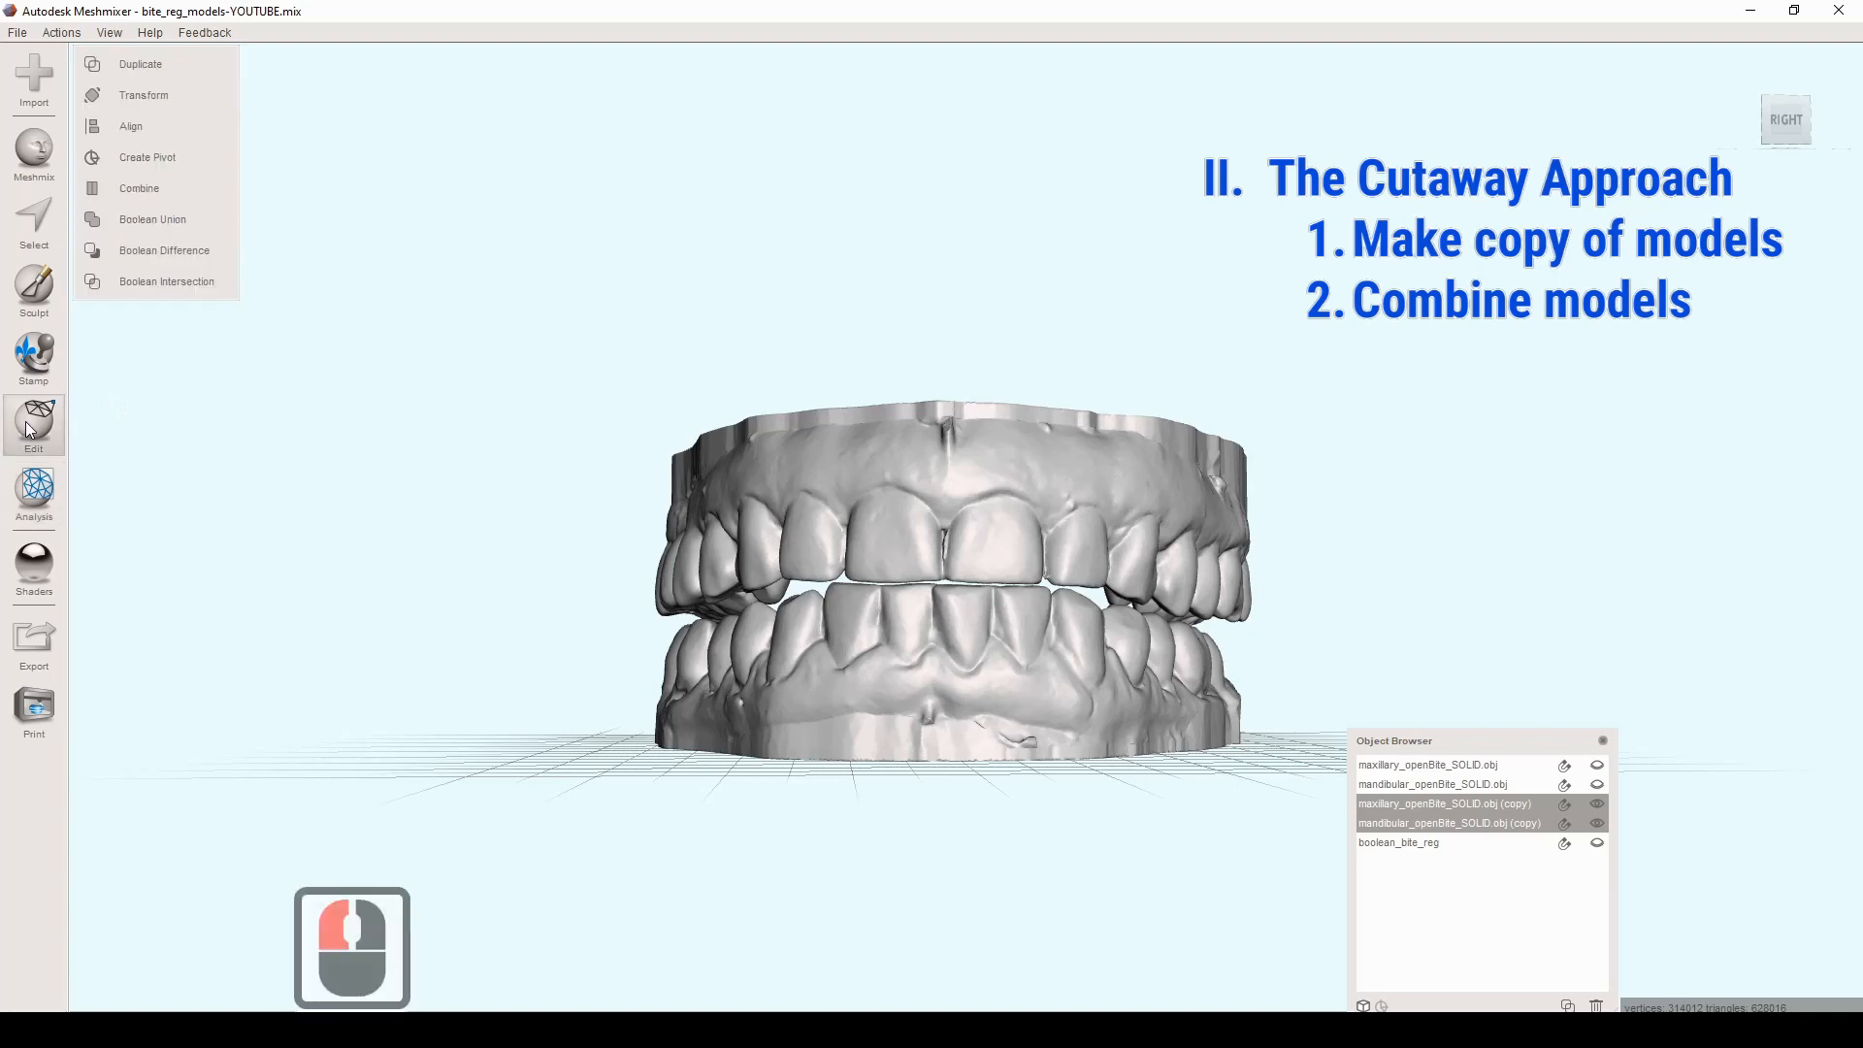
left_click(172, 187)
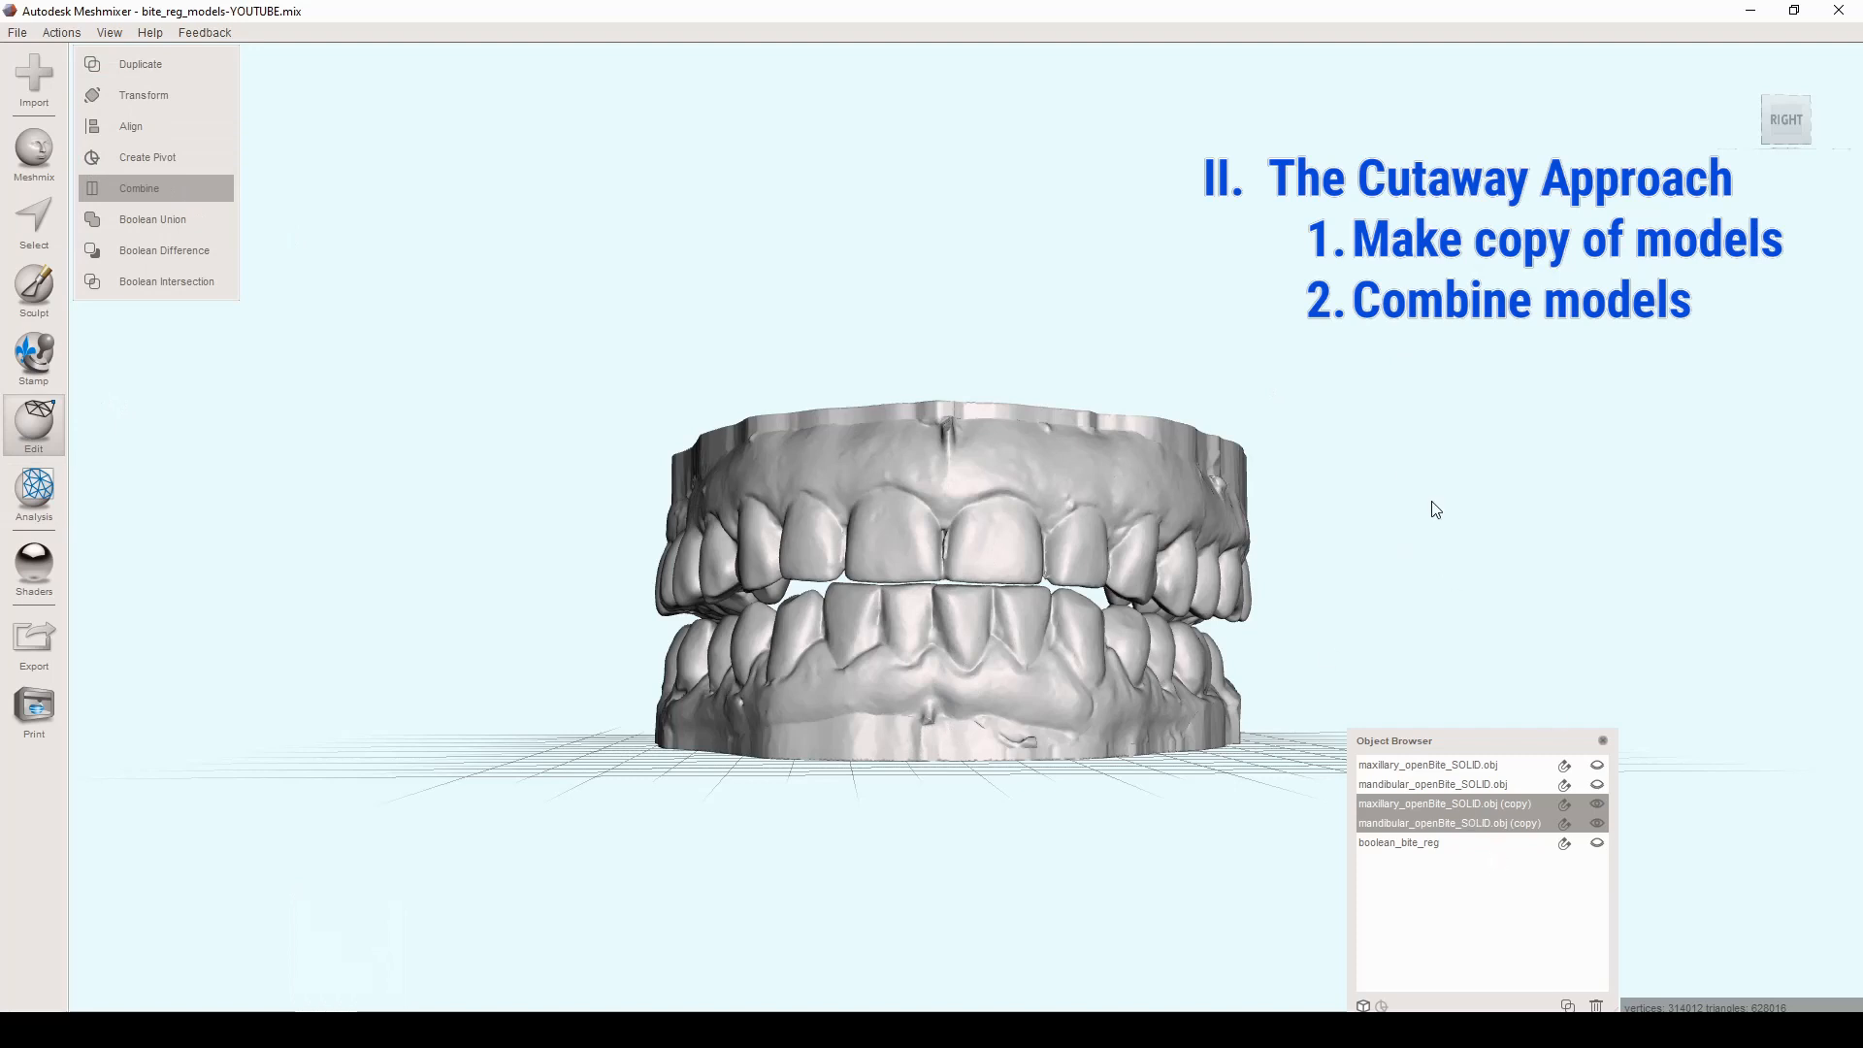
Step: Plane-cut the combined model horizontally through the mandibular crowns just above the gum line, discarding the lower base with Remeshed Fill
right_click_drag(1162, 362, 1086, 435)
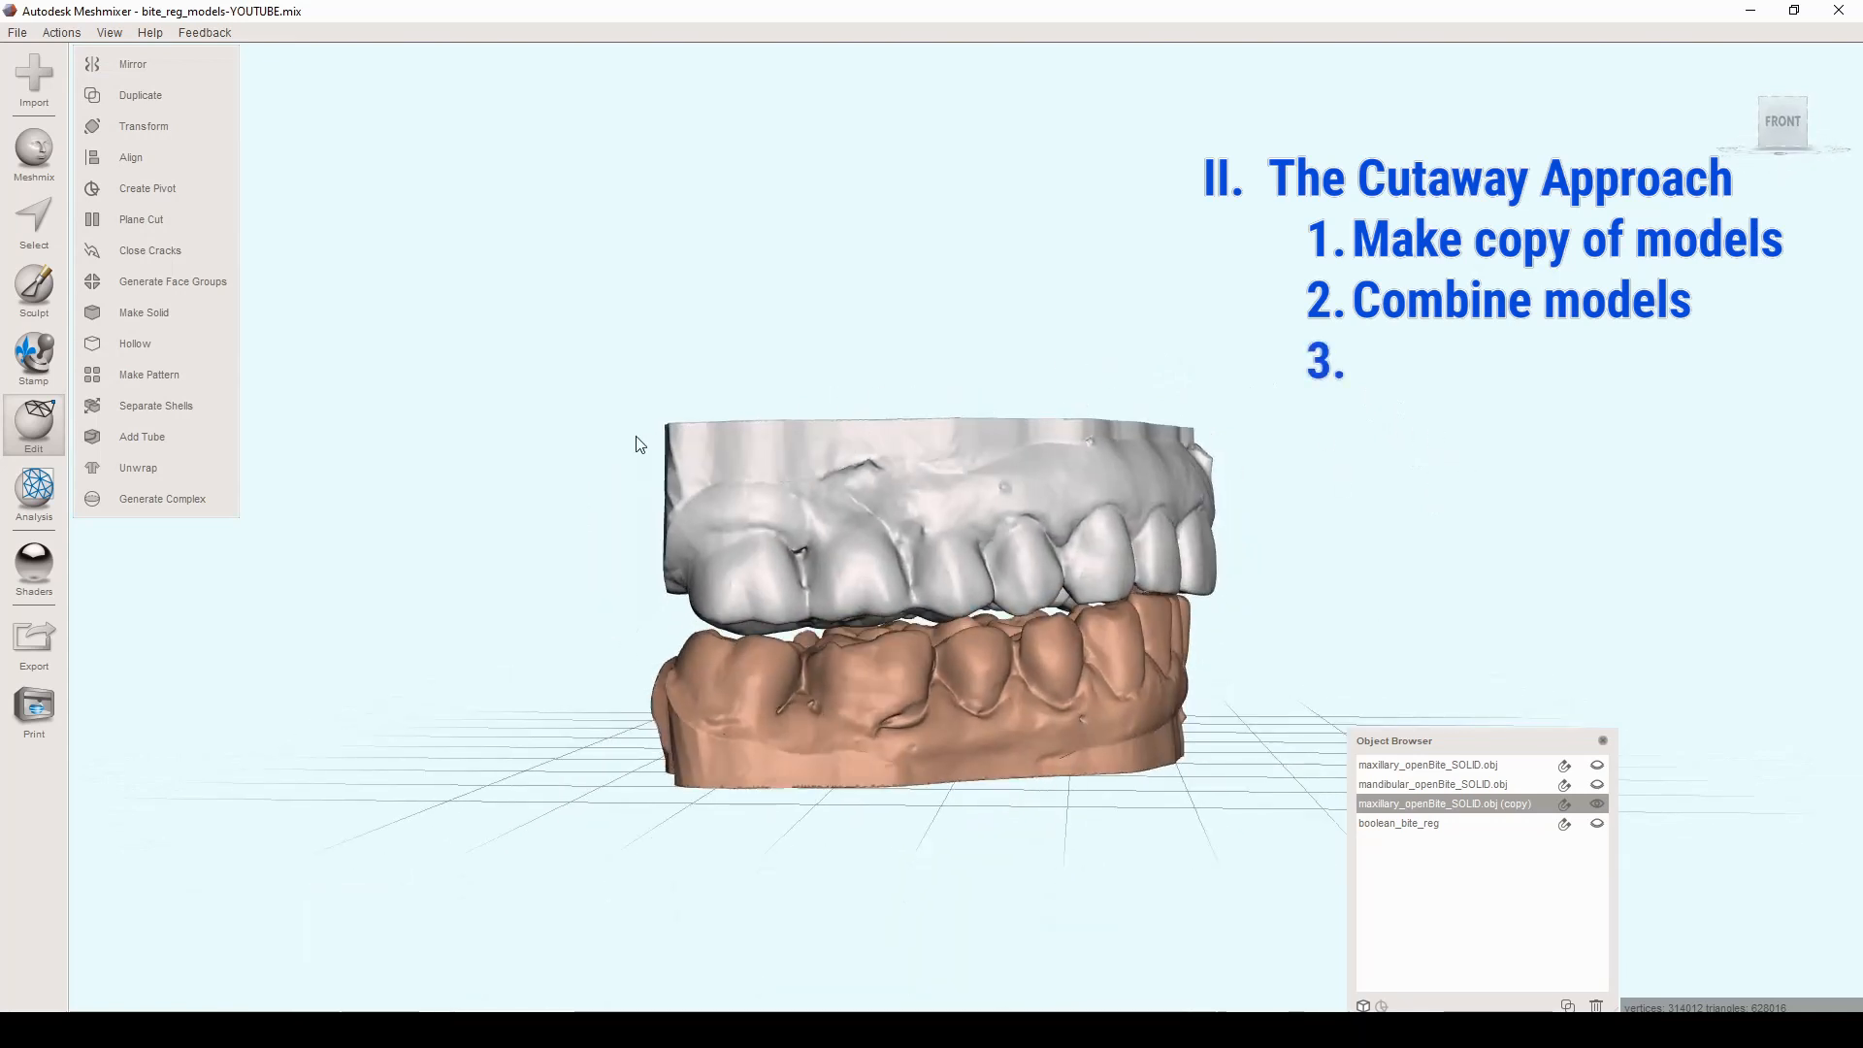
left_click(178, 219)
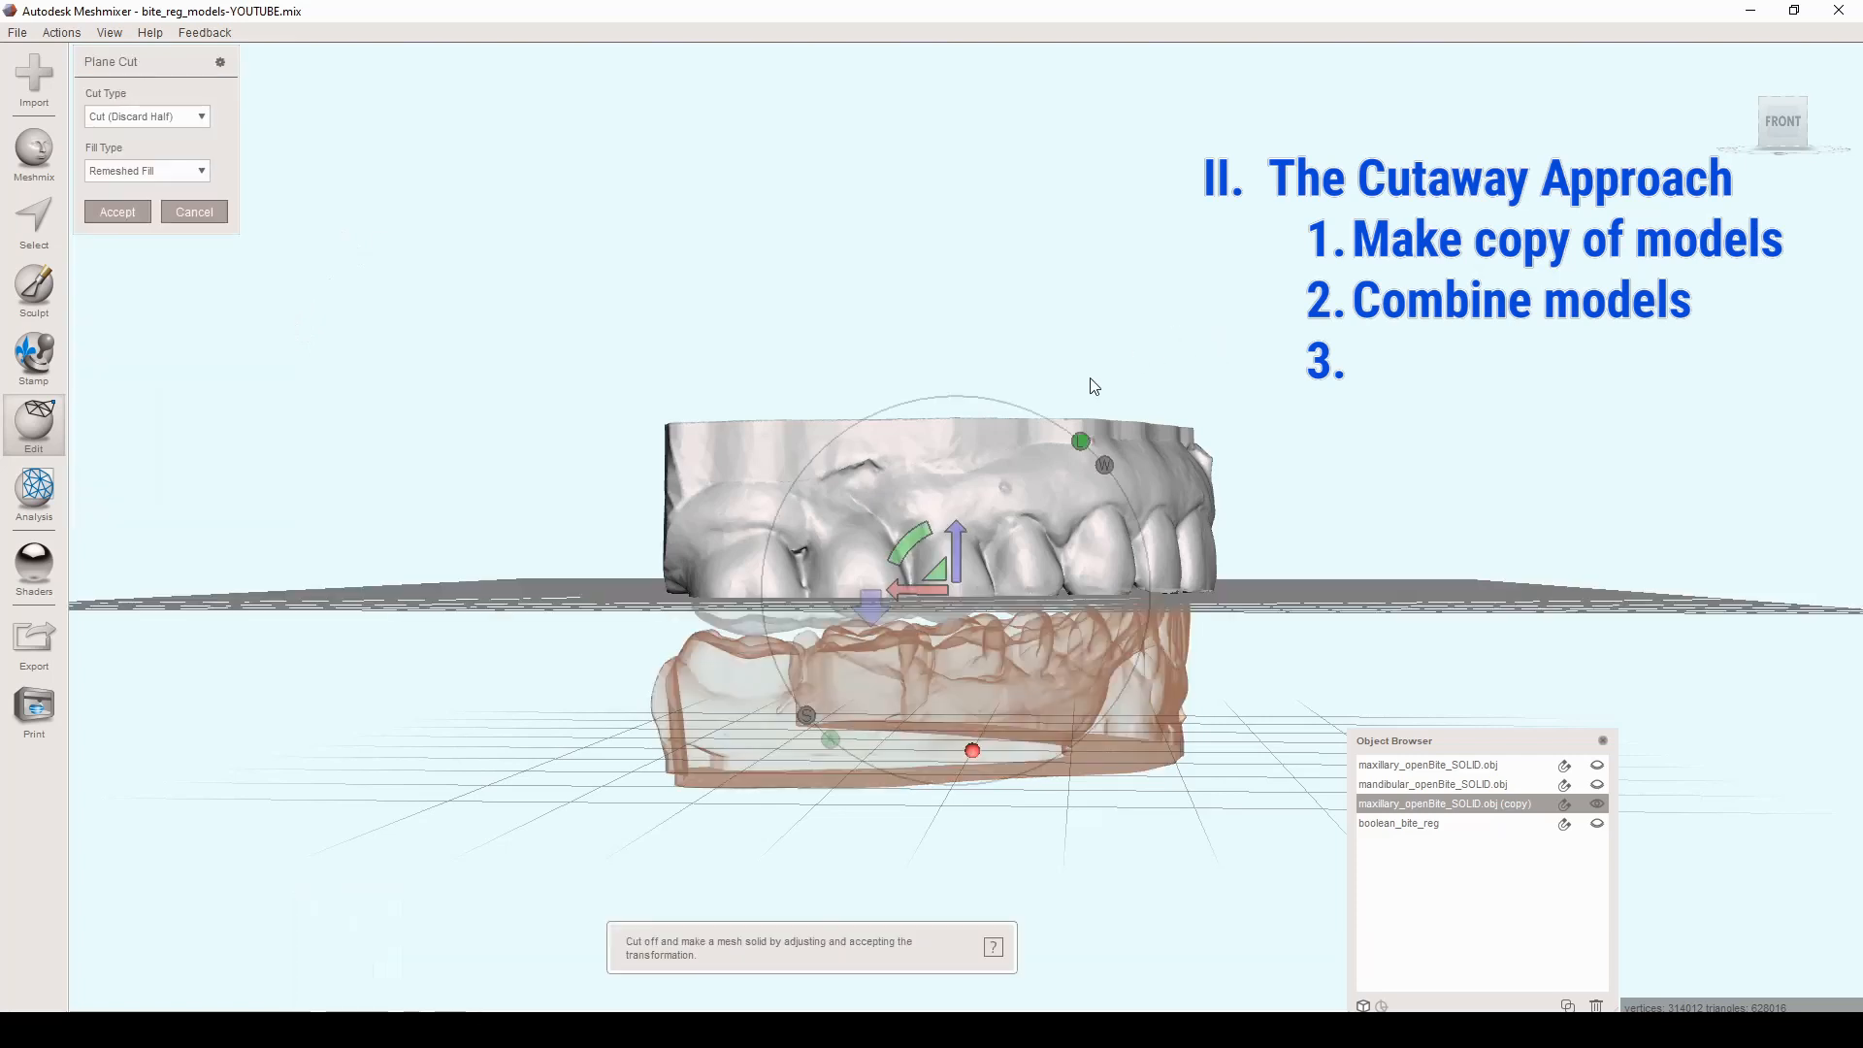
right_click_drag(988, 514, 933, 559)
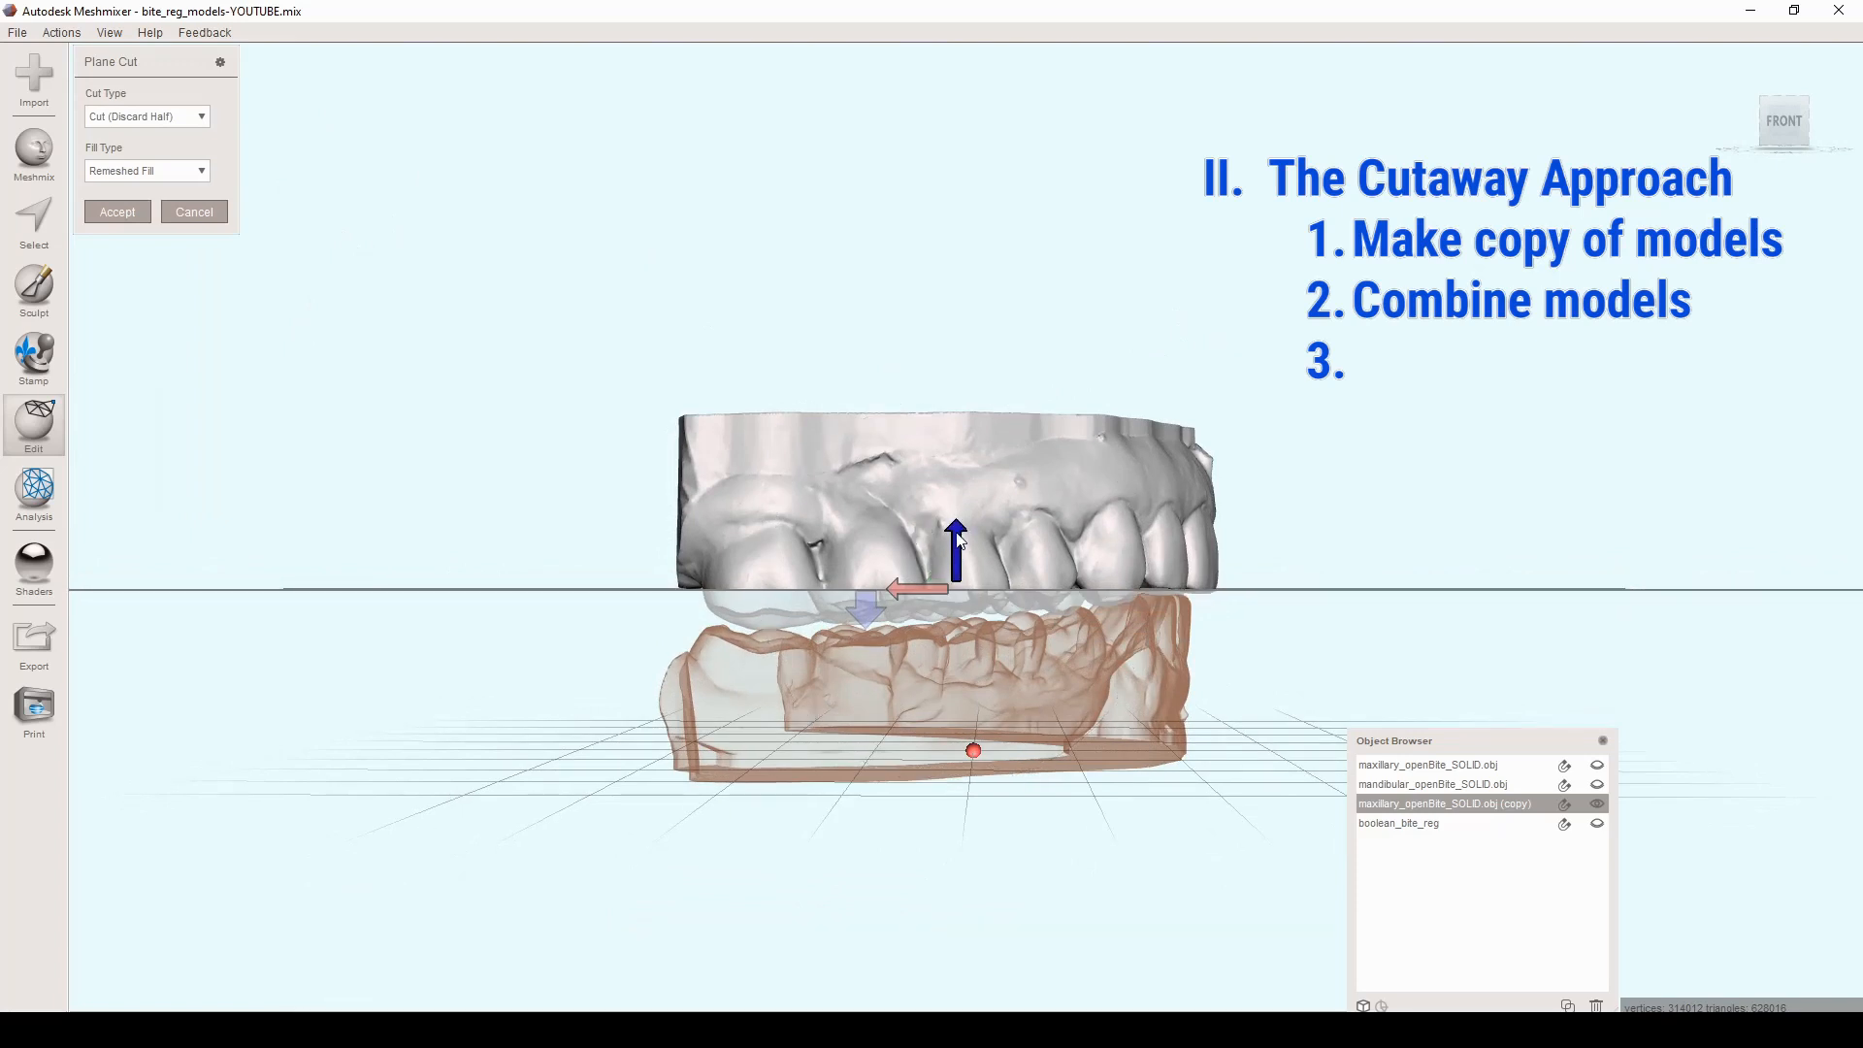
left_click_drag(964, 585, 957, 648)
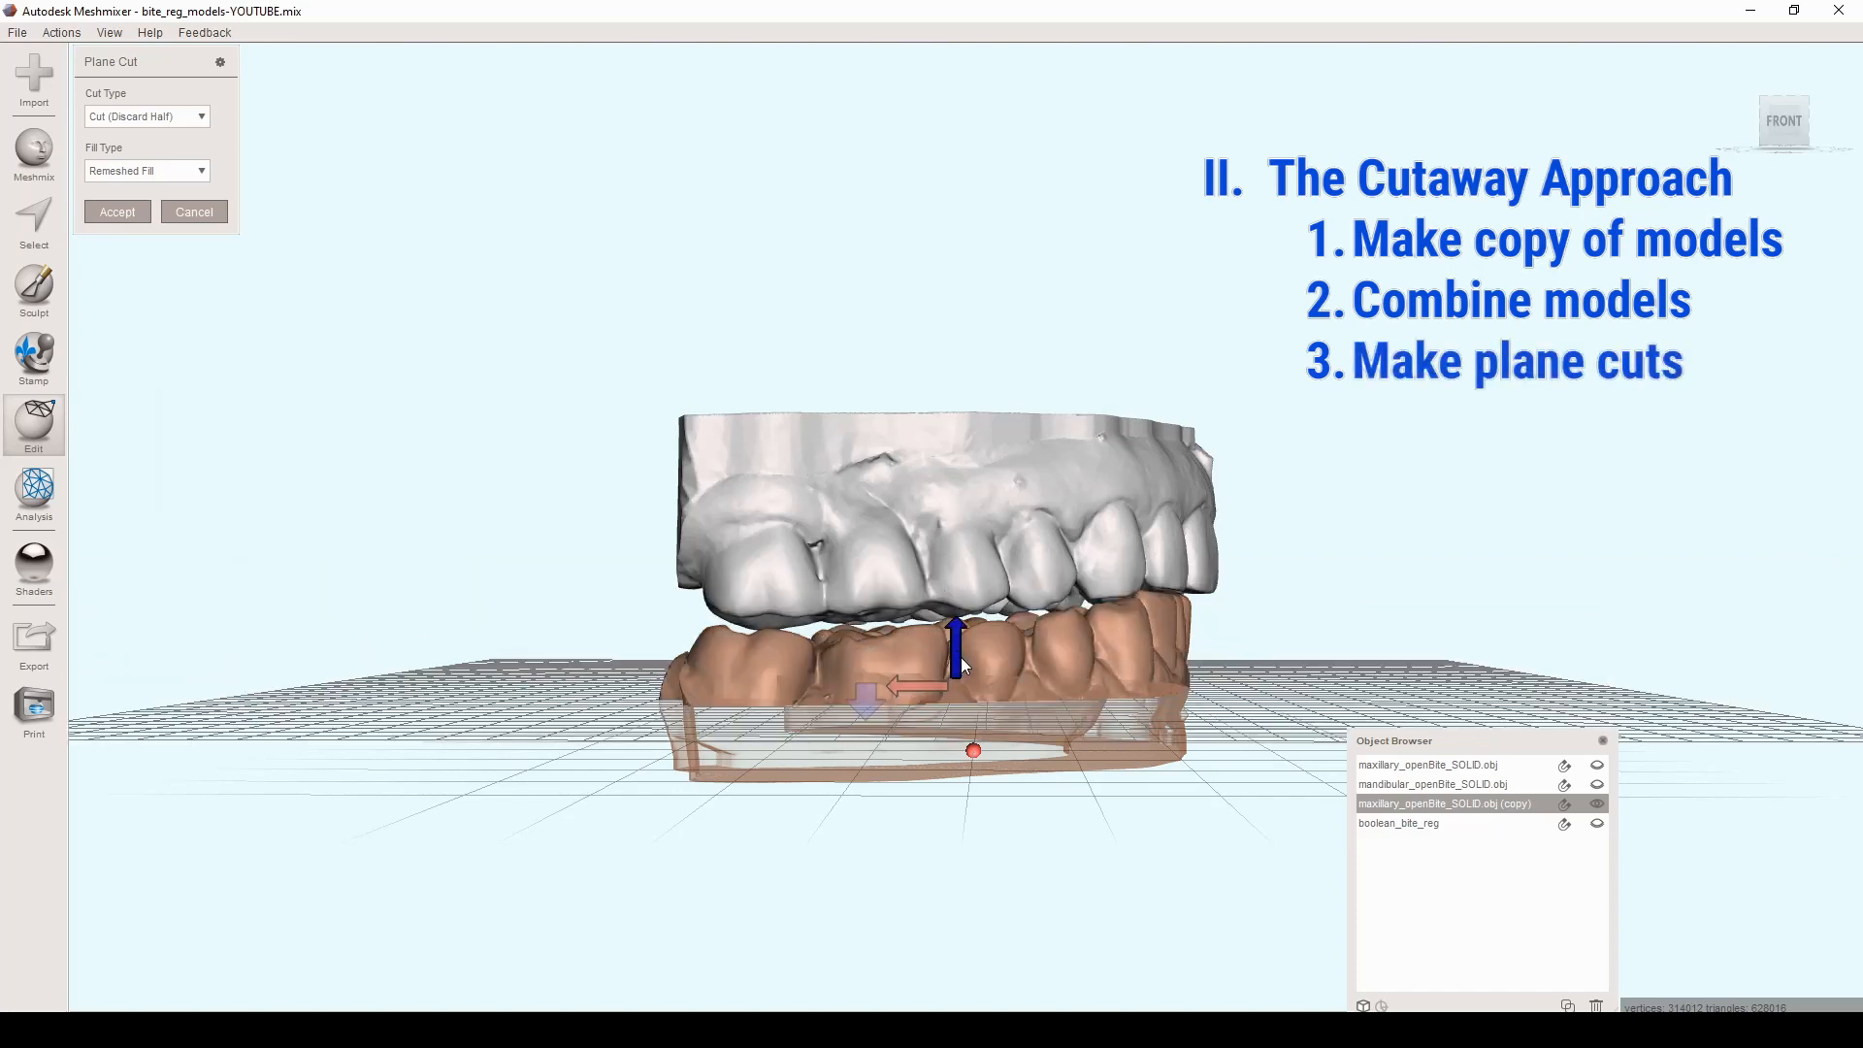
left_click_drag(958, 649, 959, 645)
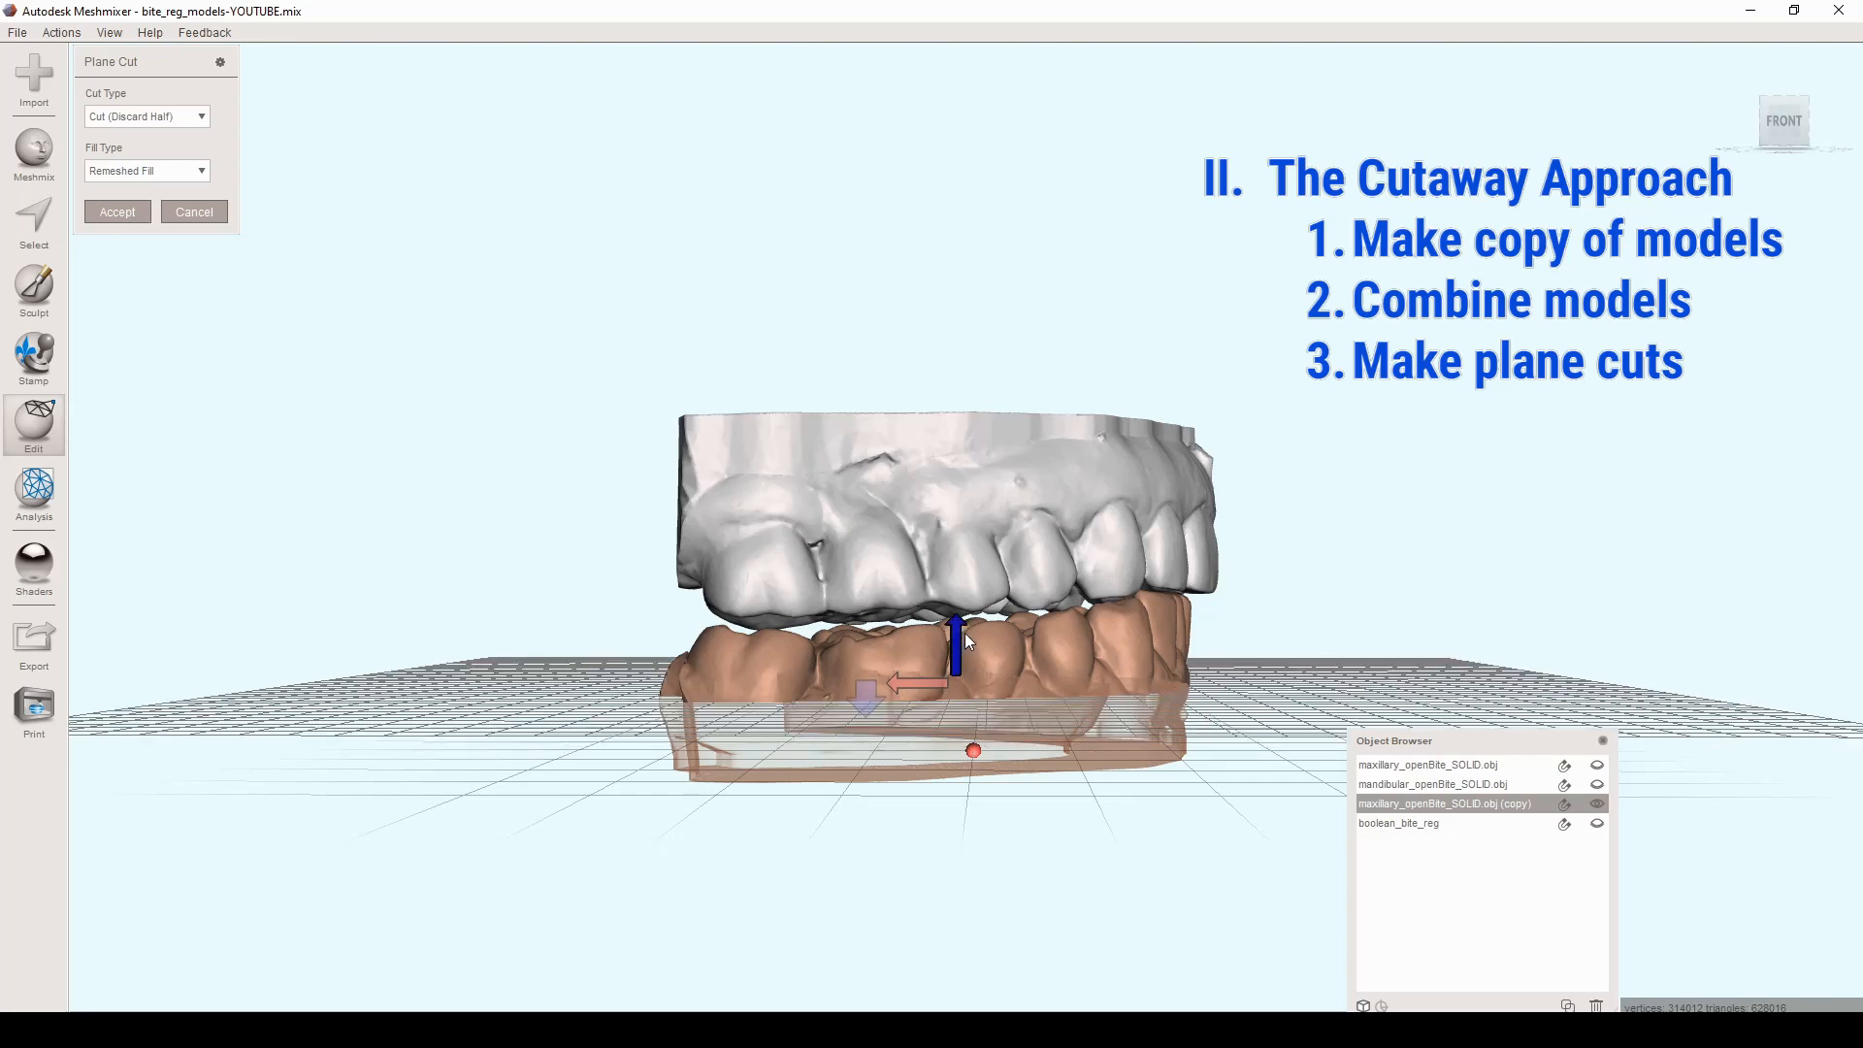
left_click_drag(964, 630, 965, 618)
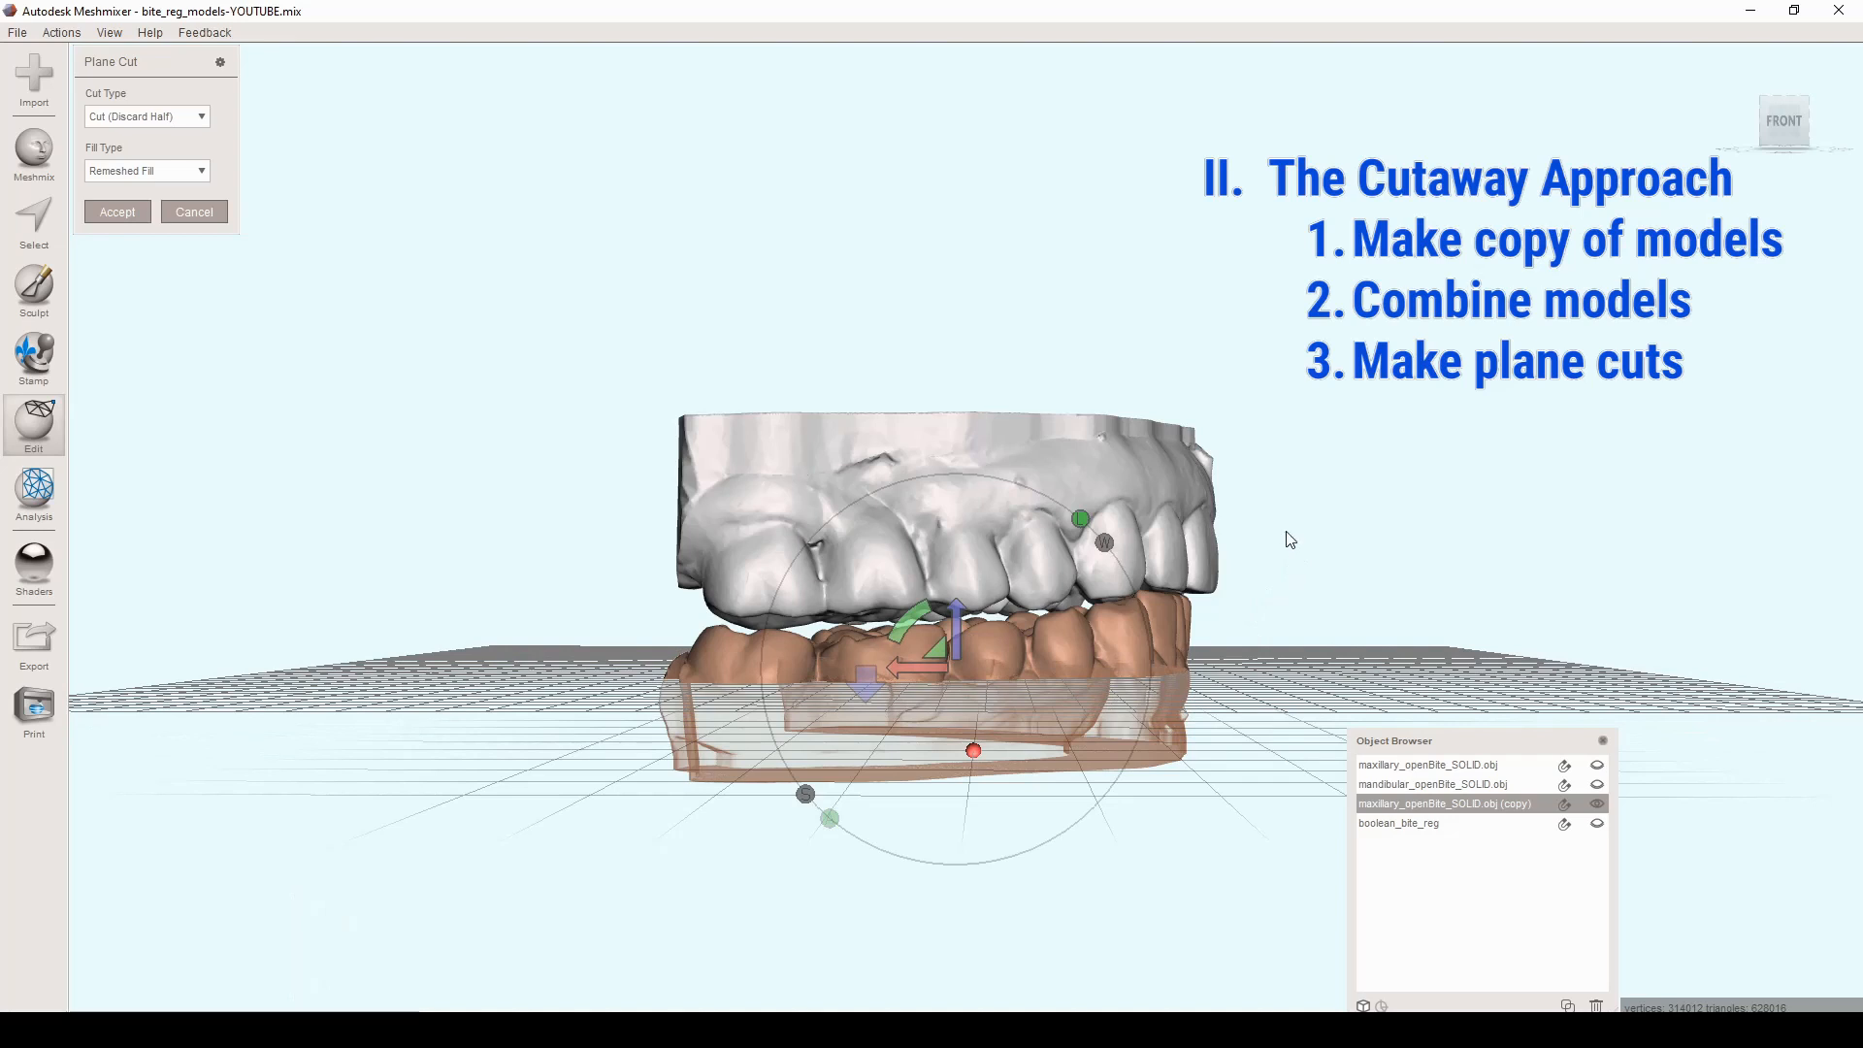
right_click_drag(1337, 466, 1099, 492)
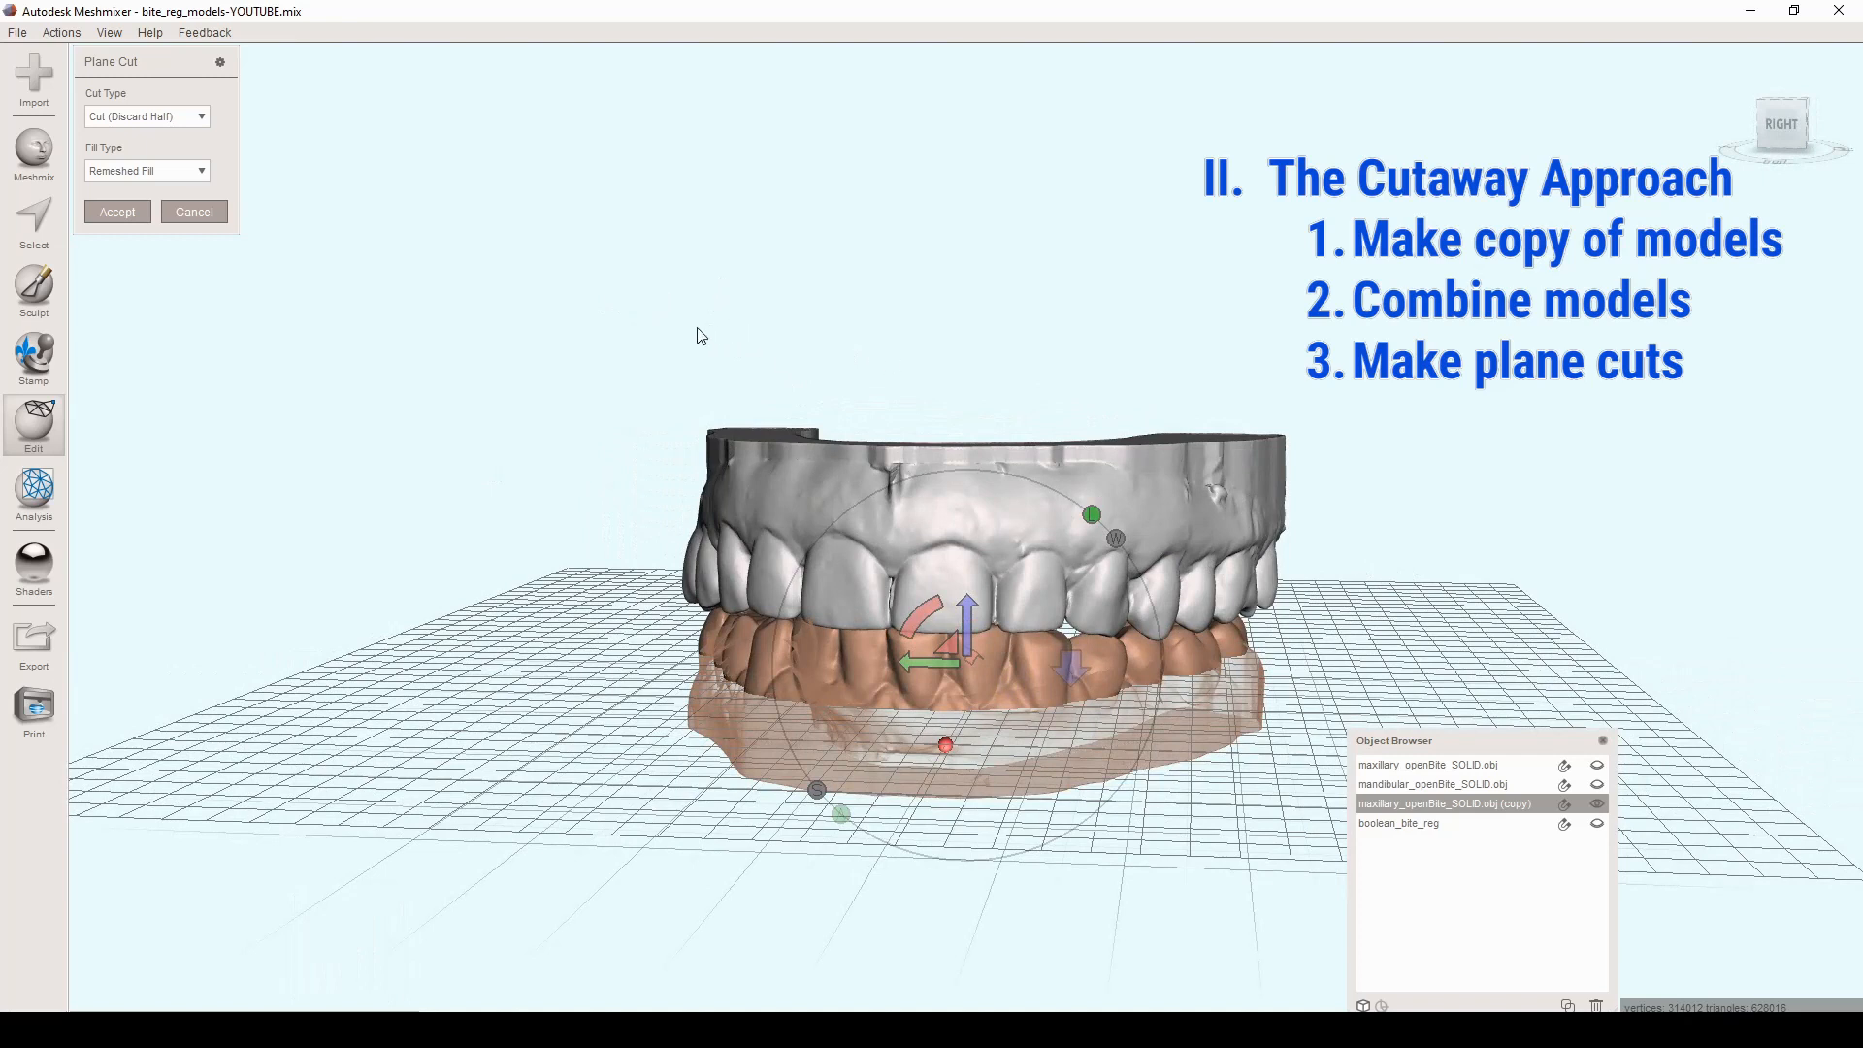
scroll(911, 654, "up", 5)
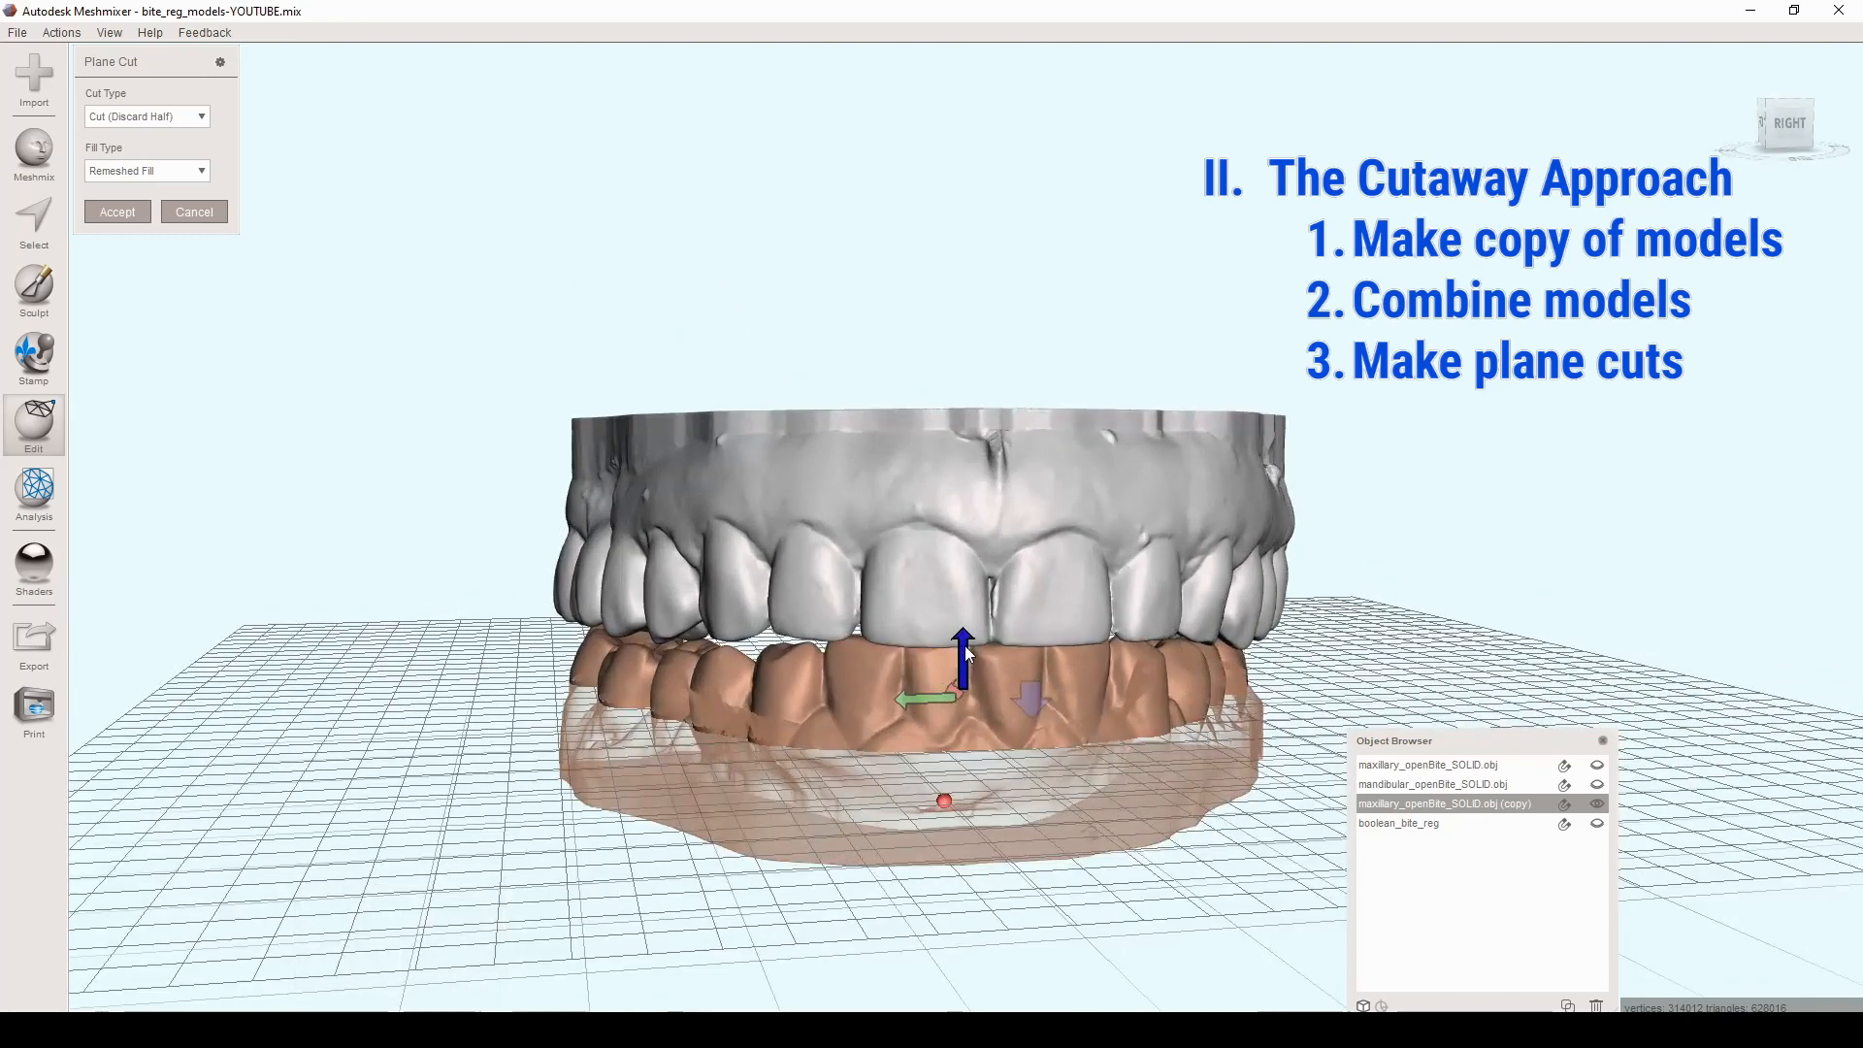
left_click_drag(964, 644, 964, 631)
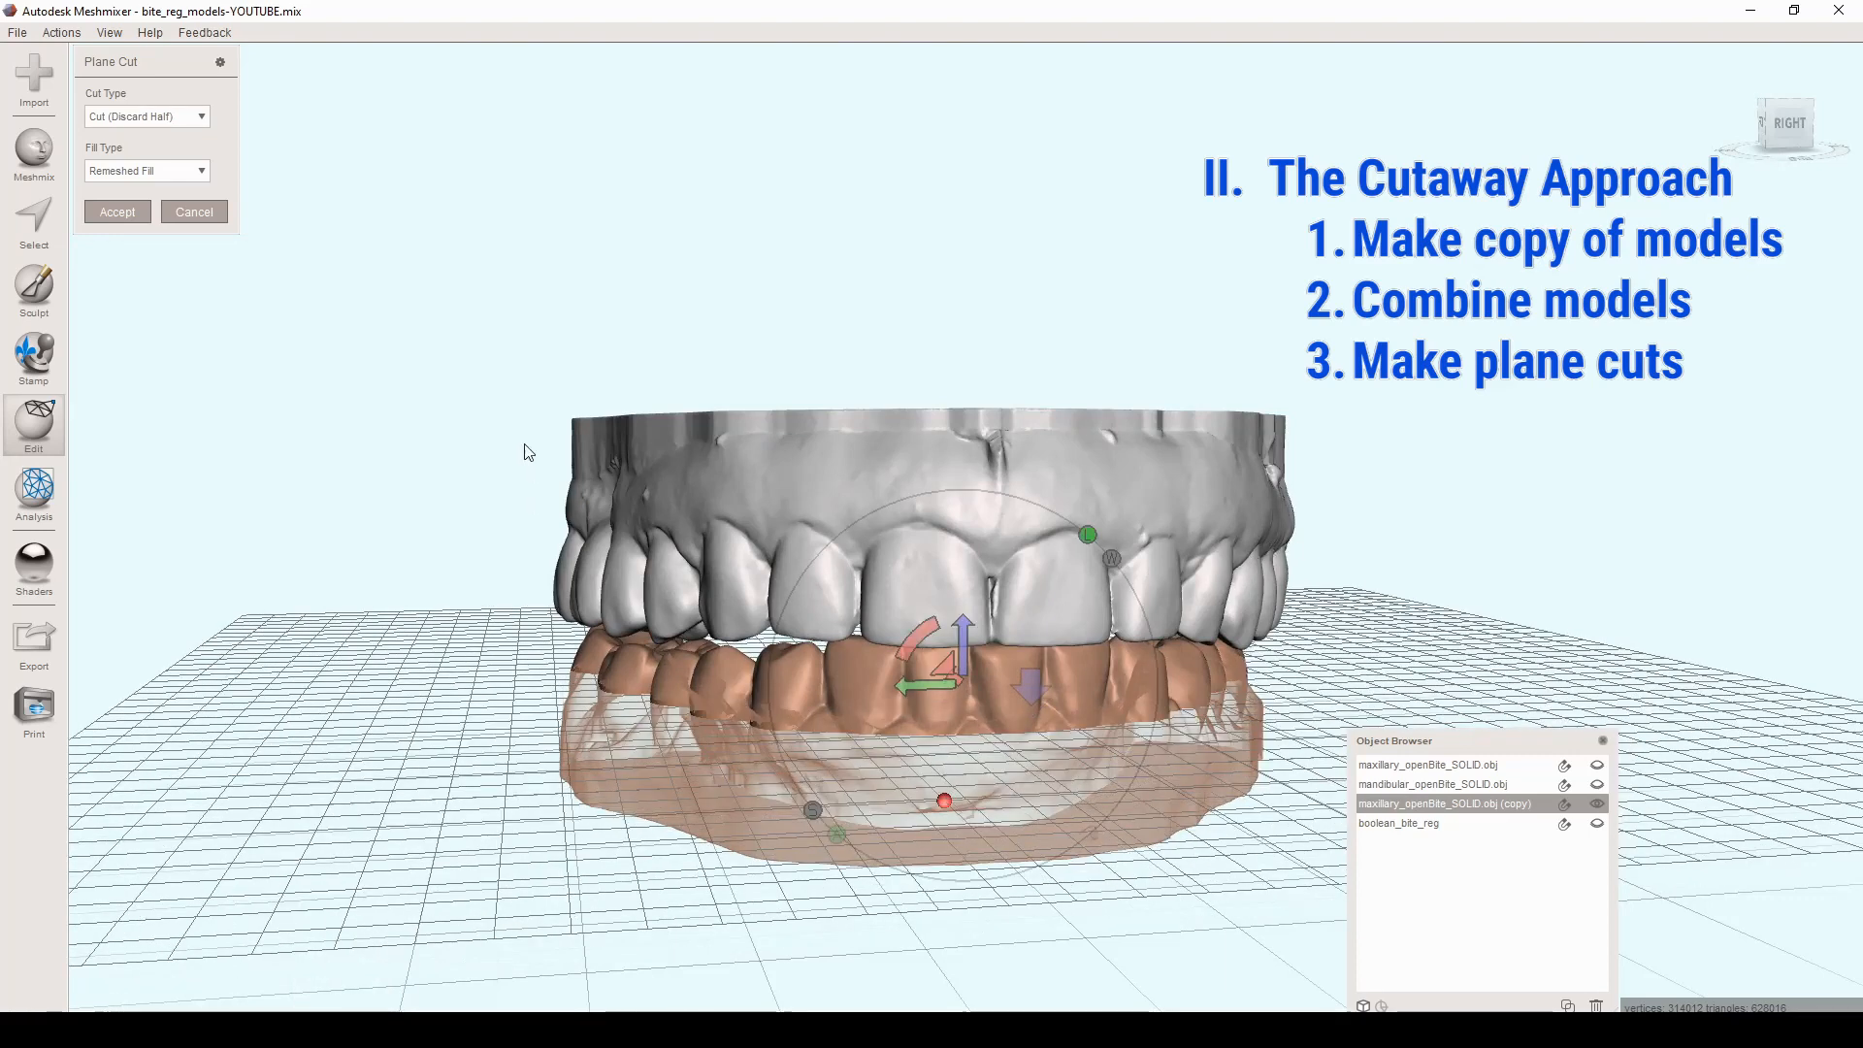
right_click_drag(539, 412, 715, 441)
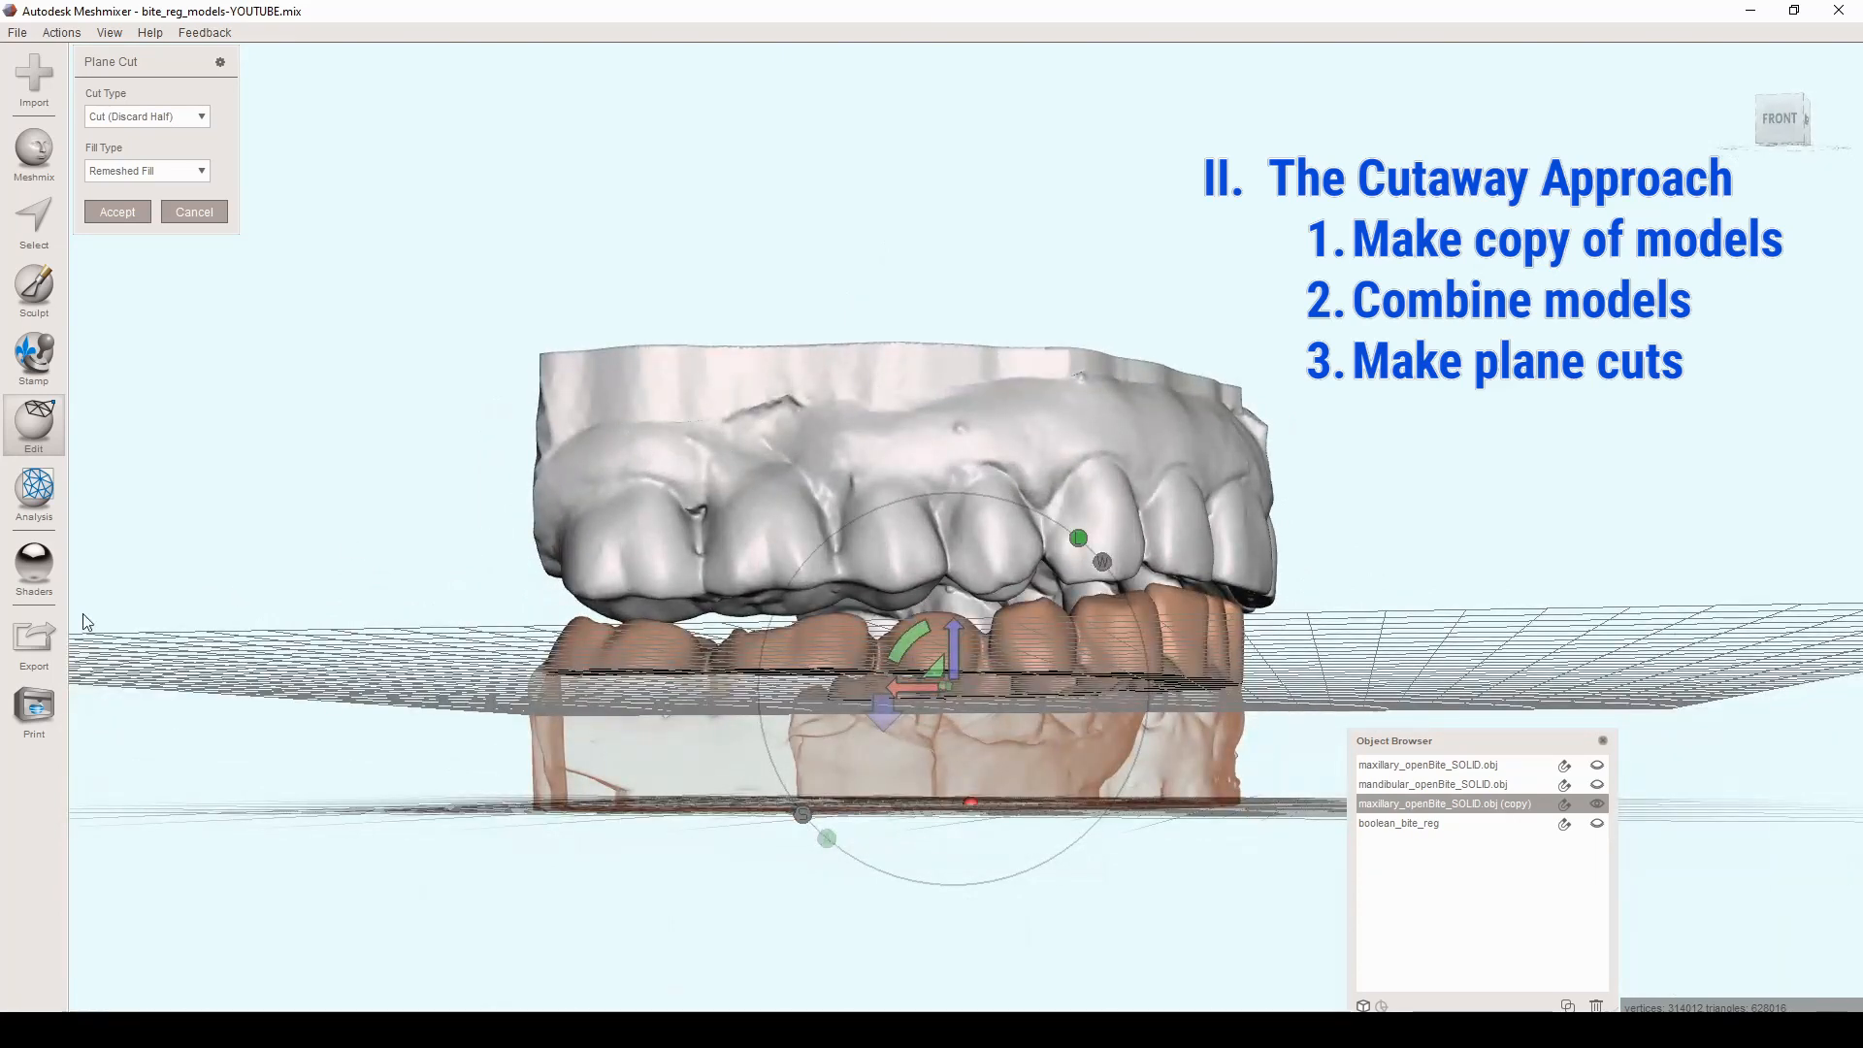
right_click_drag(852, 382, 844, 470)
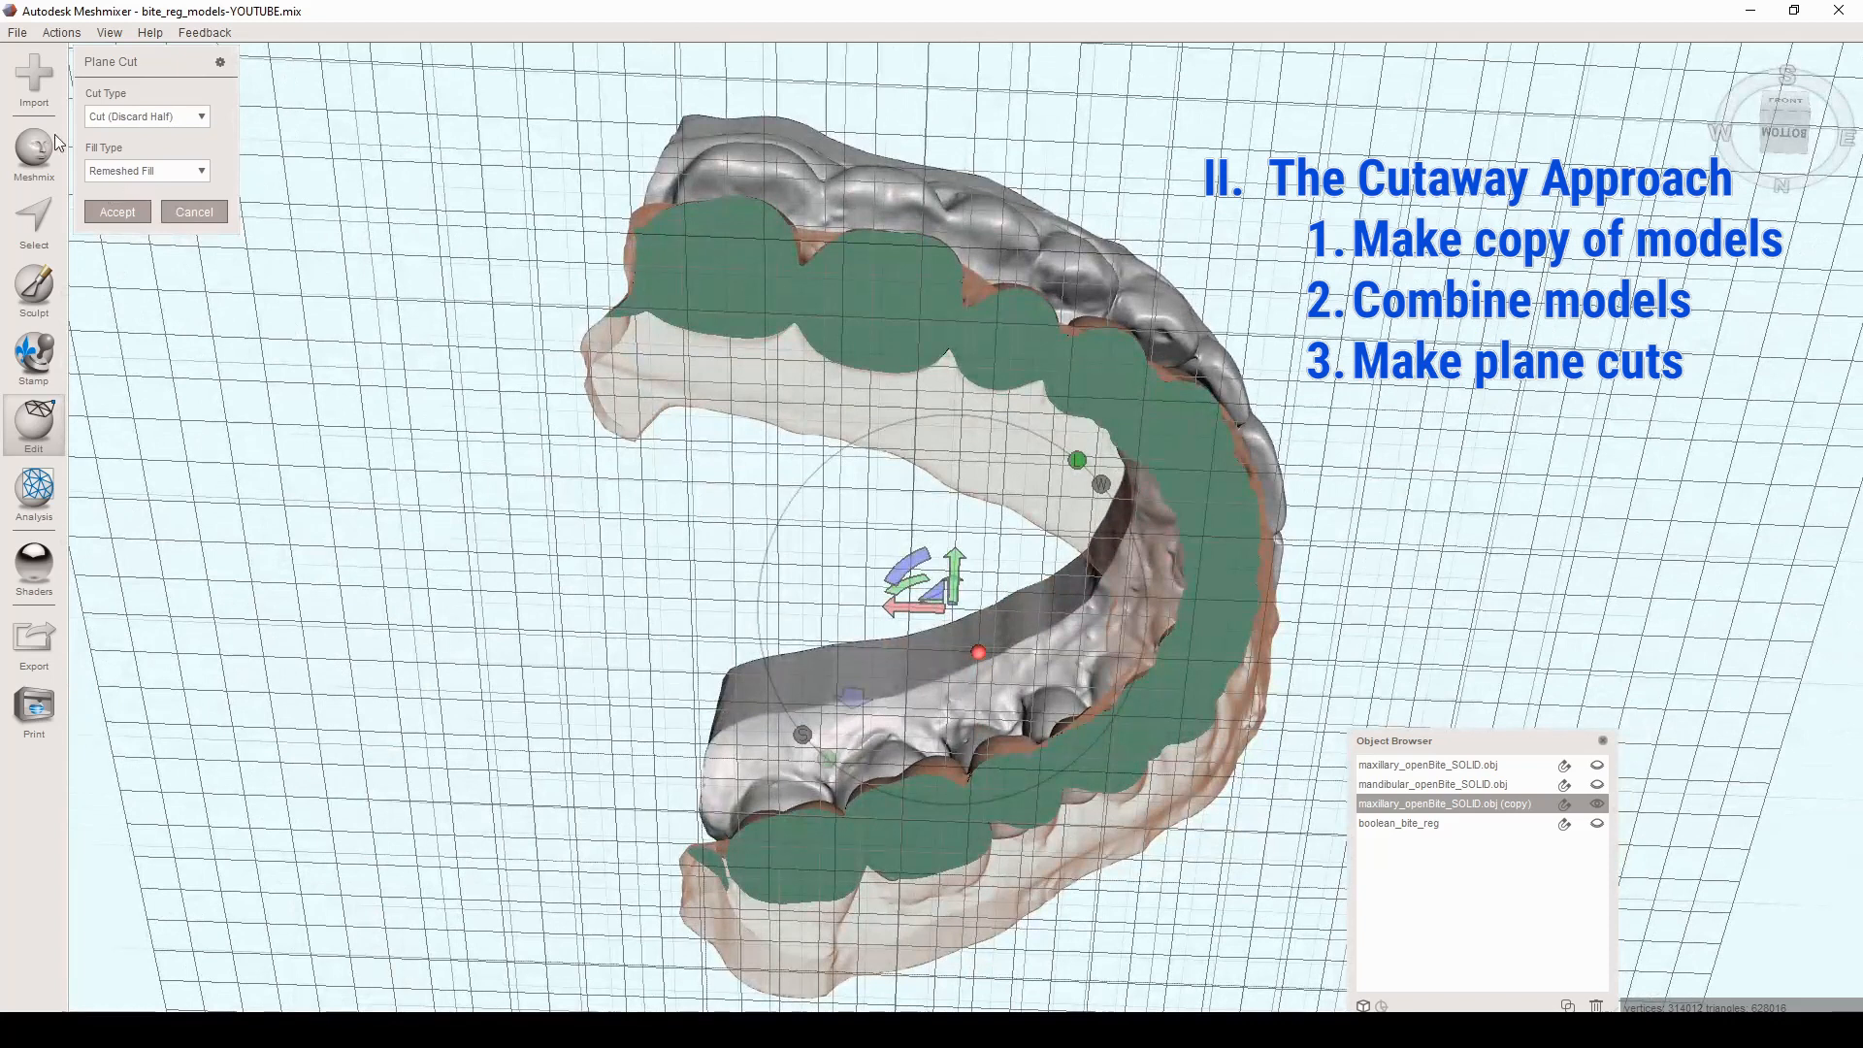
left_click(120, 214)
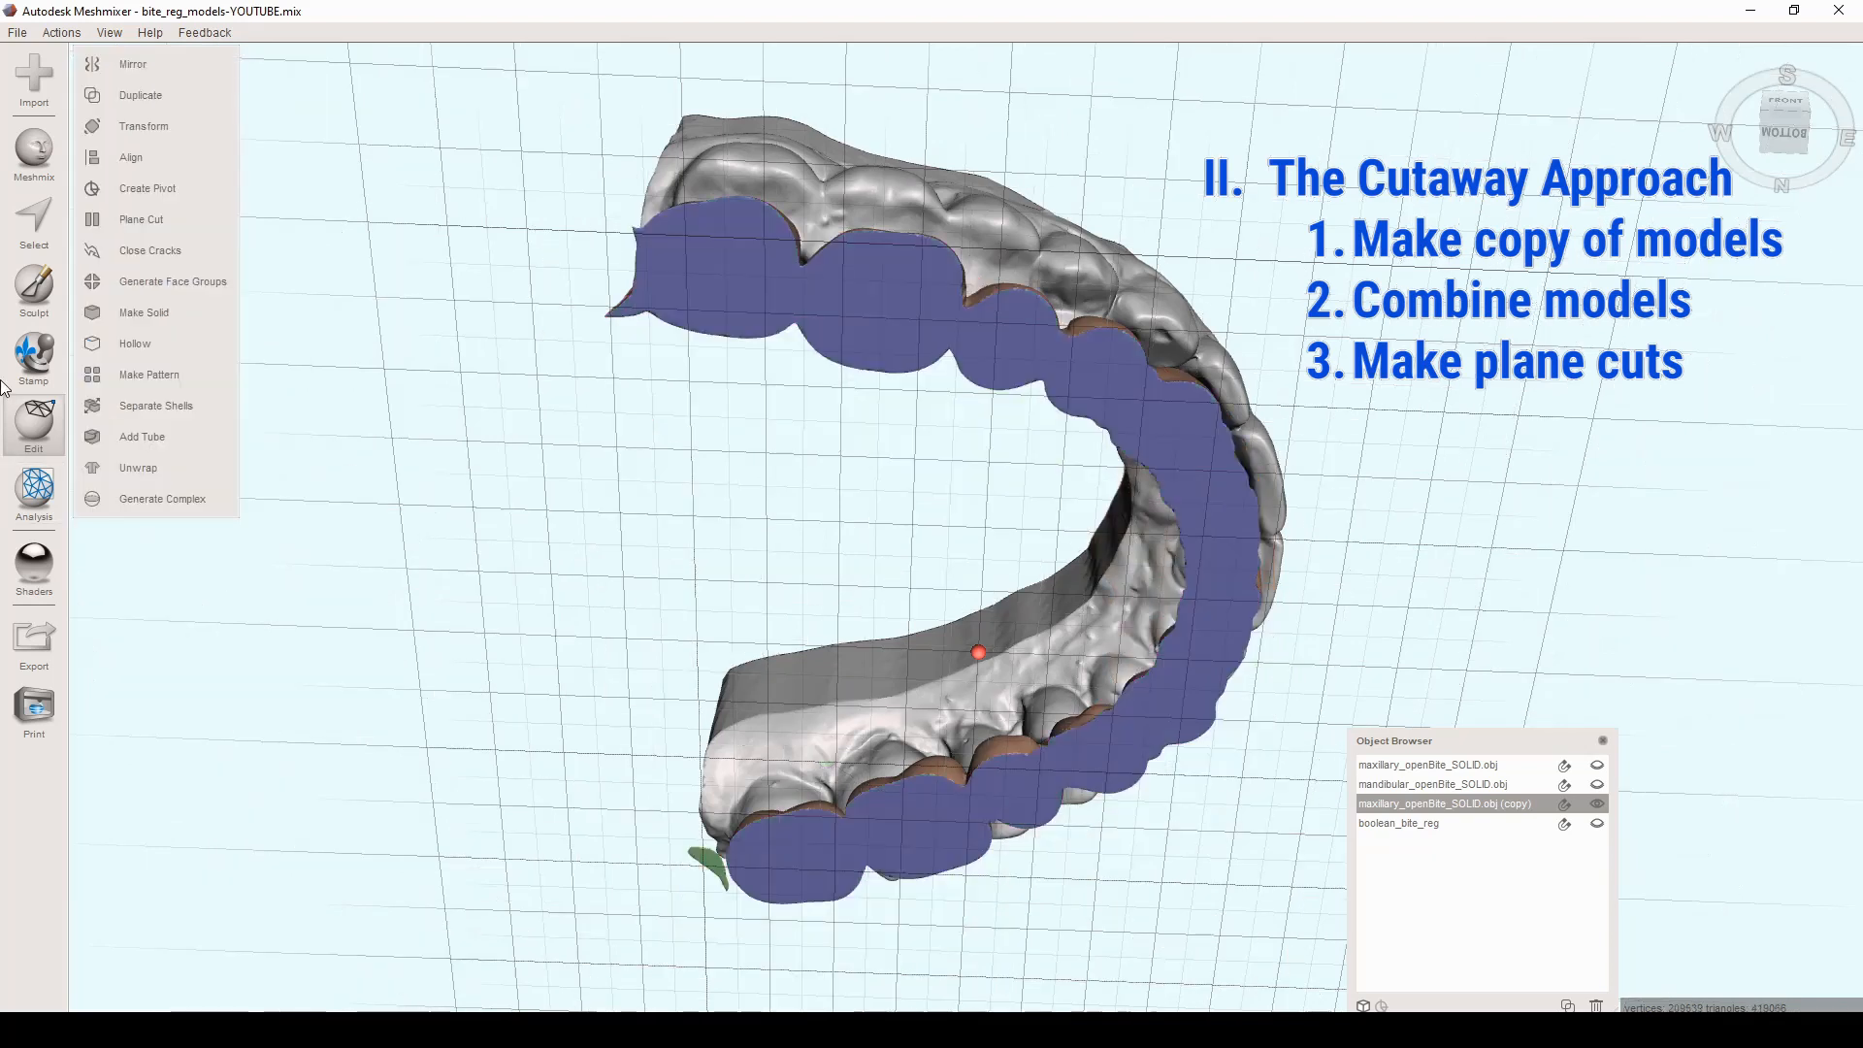
Step: Plane-cut the combined model again with the cut direction flipped, at mid-crown of the maxillary teeth, discarding the upper base with Remeshed Fill
left_click(186, 229)
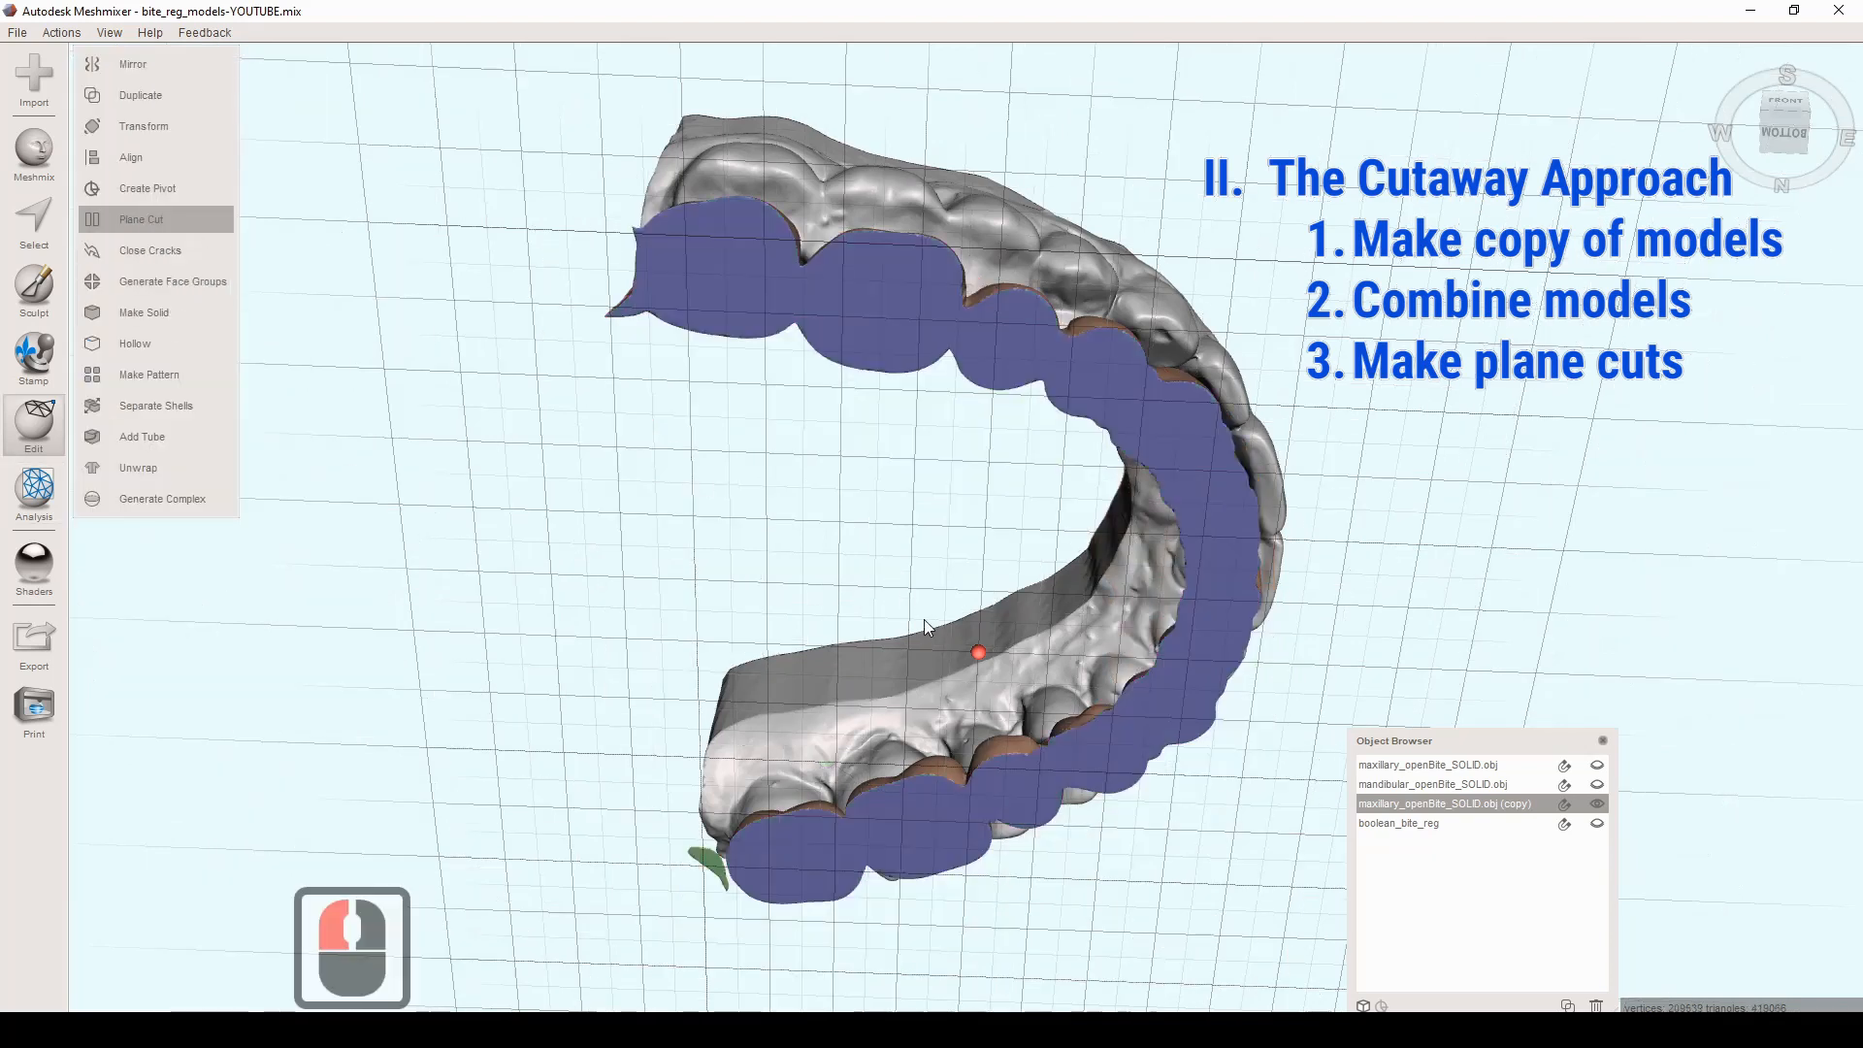
right_click_drag(984, 474, 955, 648)
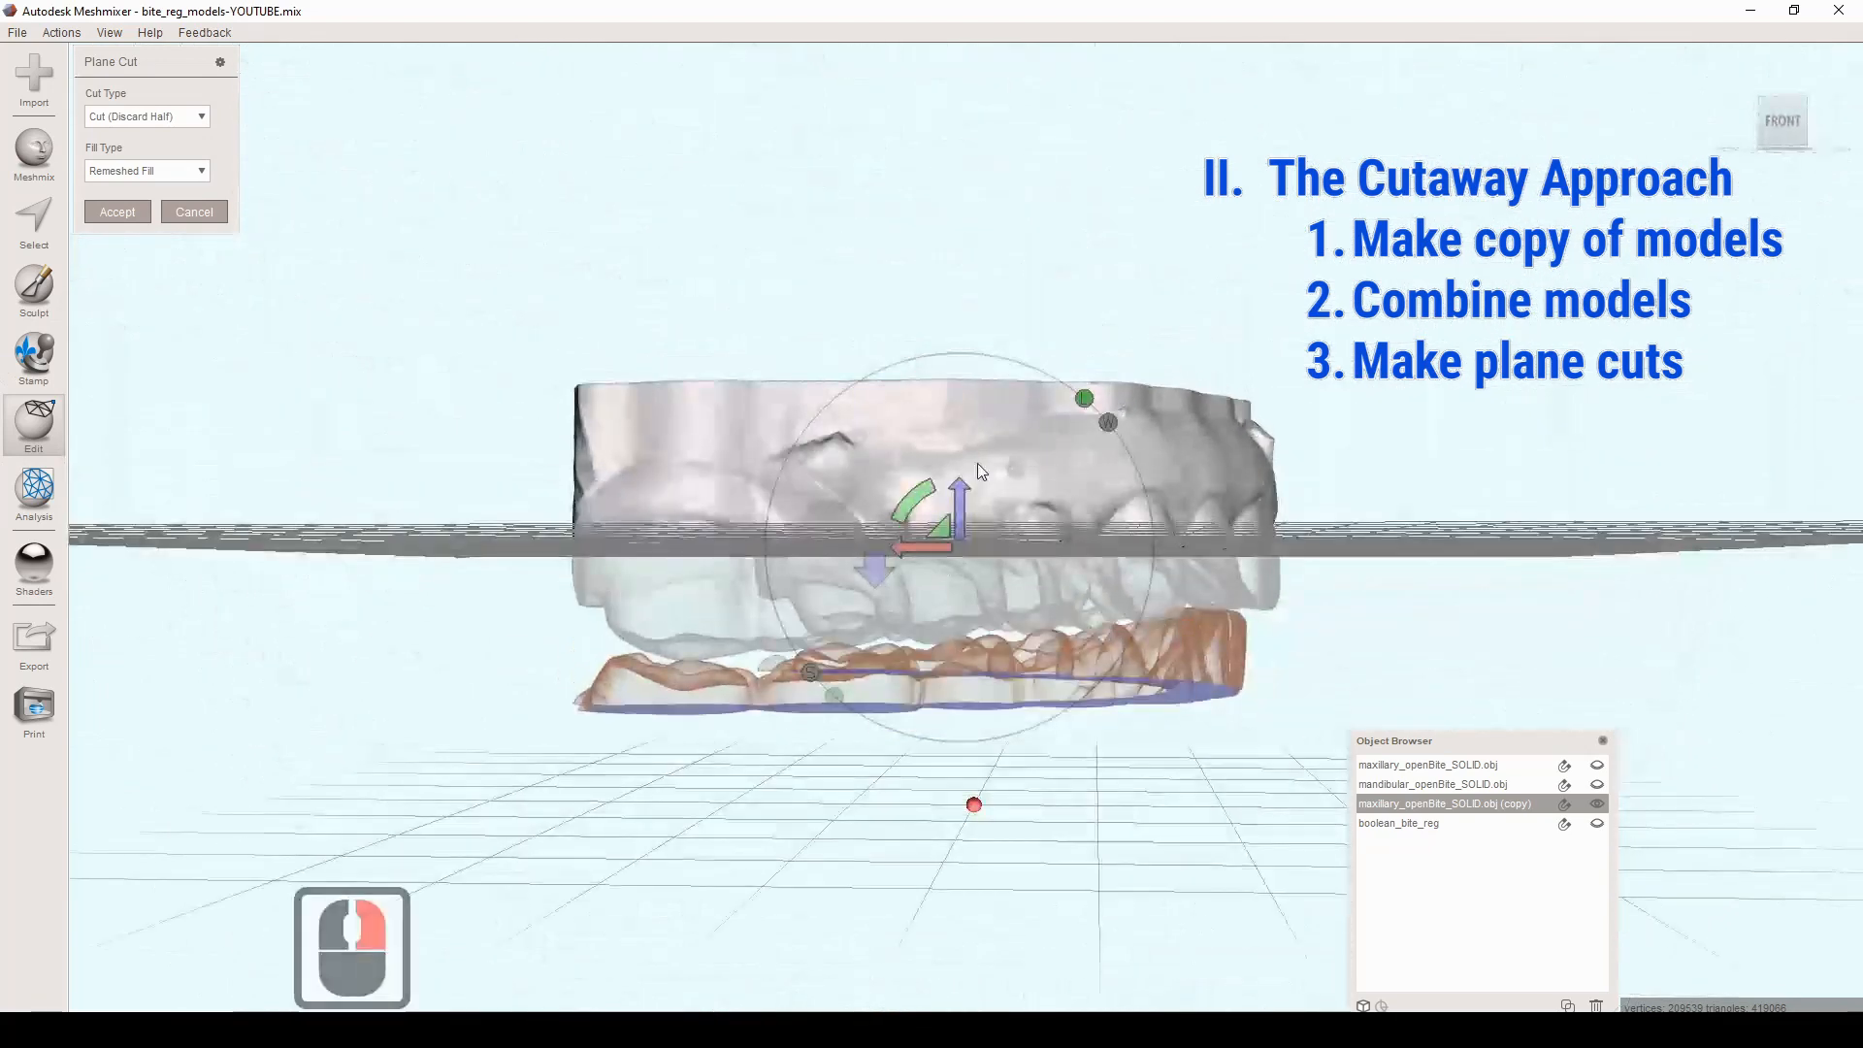
left_click(873, 572)
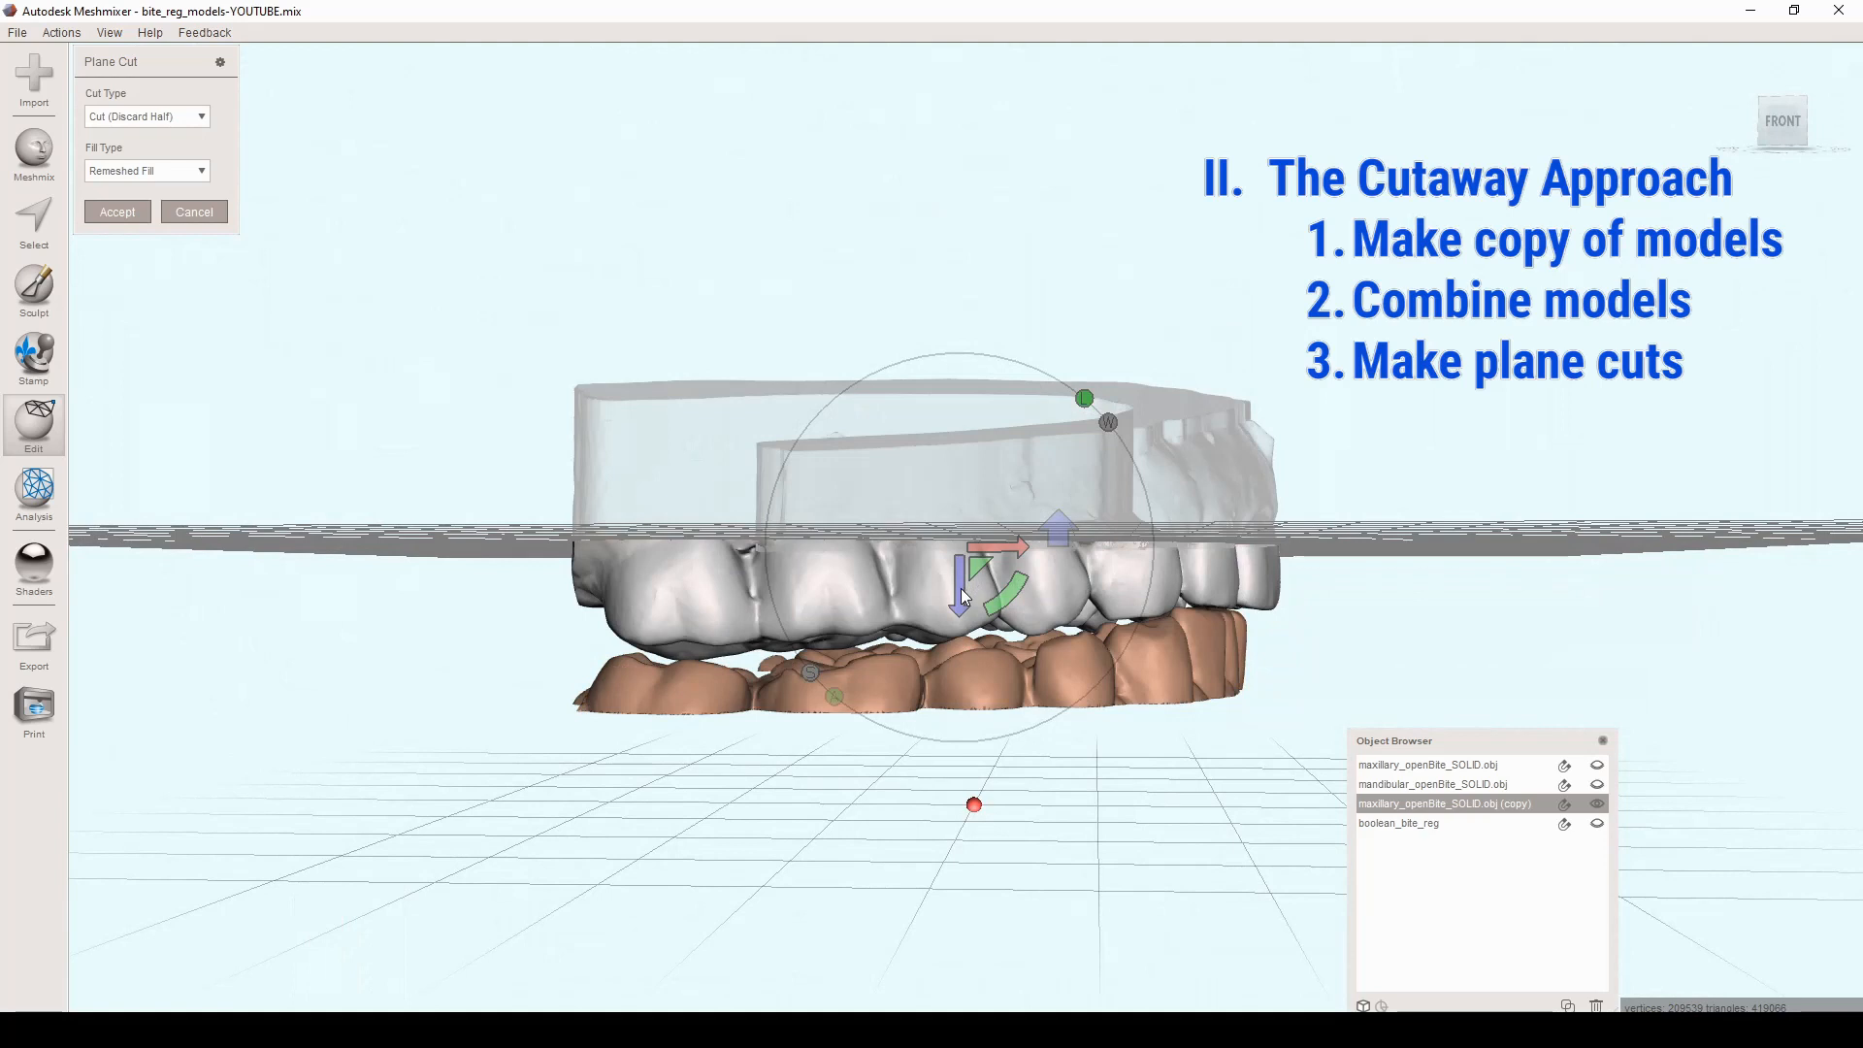
left_click(956, 618)
left_click_drag(1788, 573, 1787, 573)
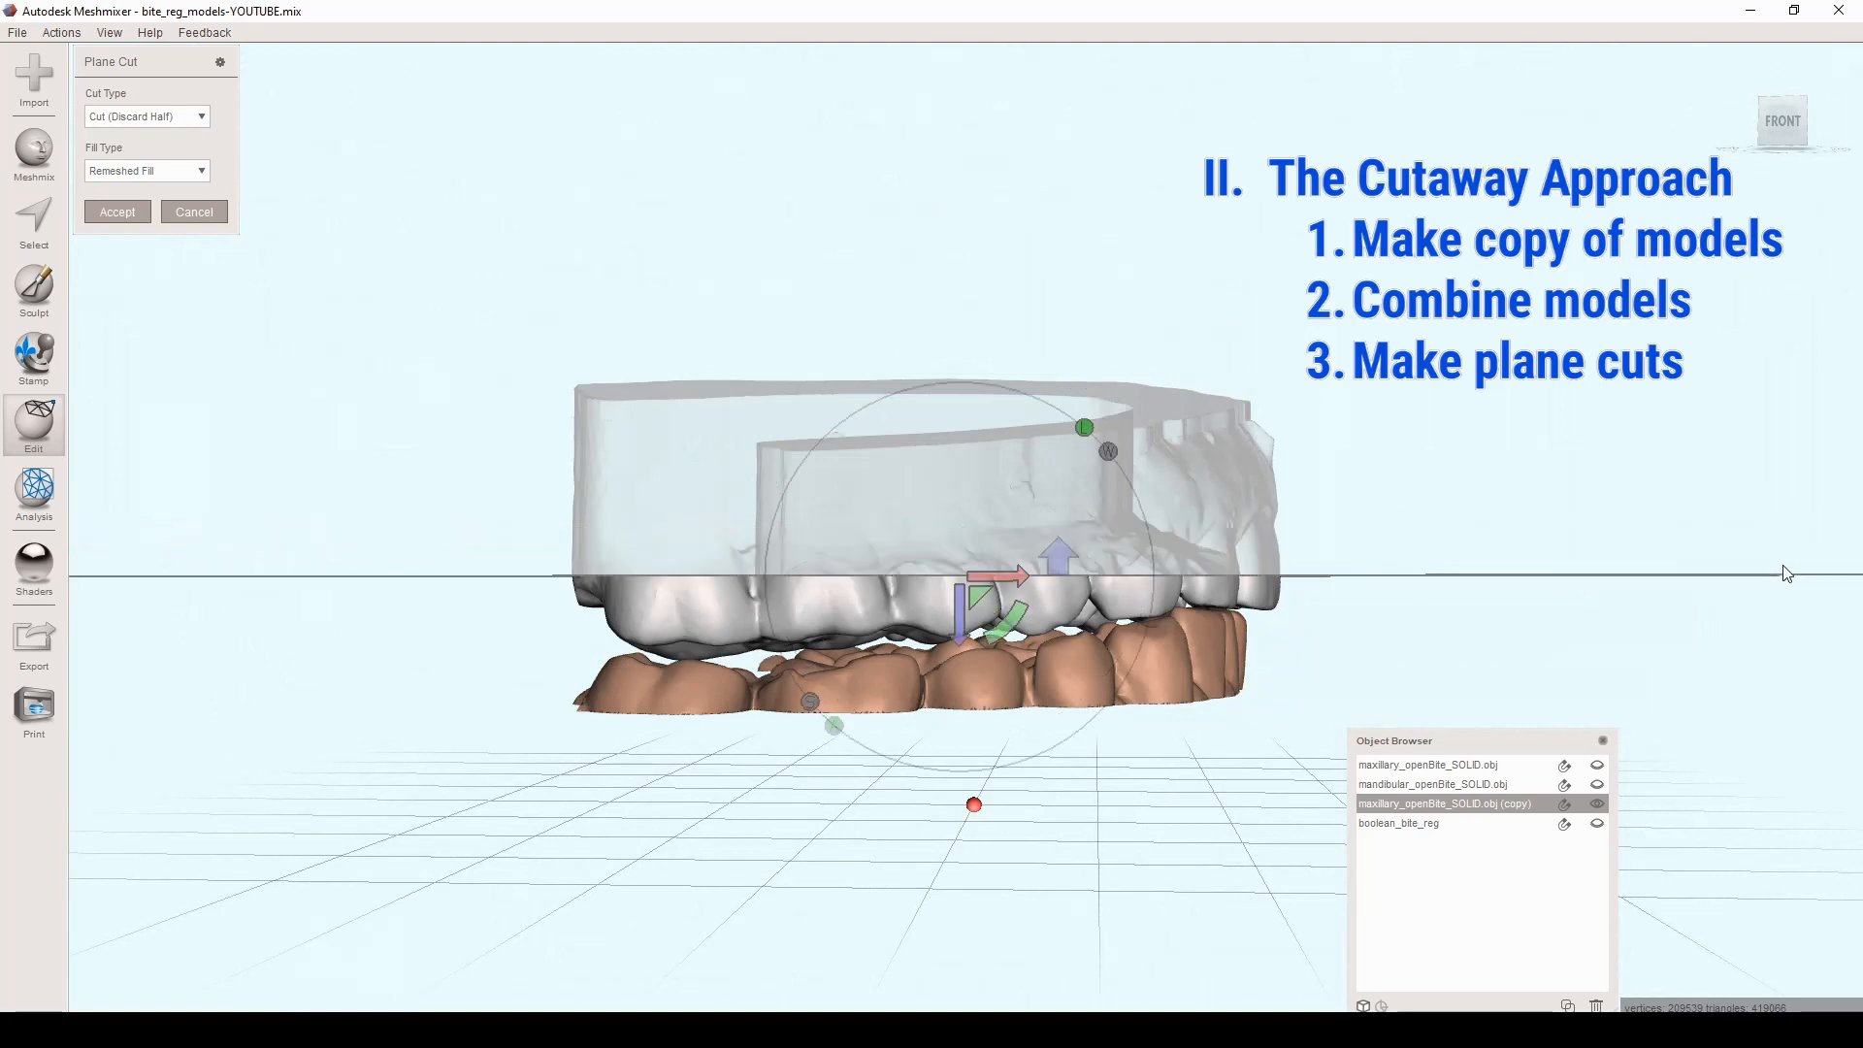
right_click_drag(646, 346, 582, 349)
left_click(117, 213)
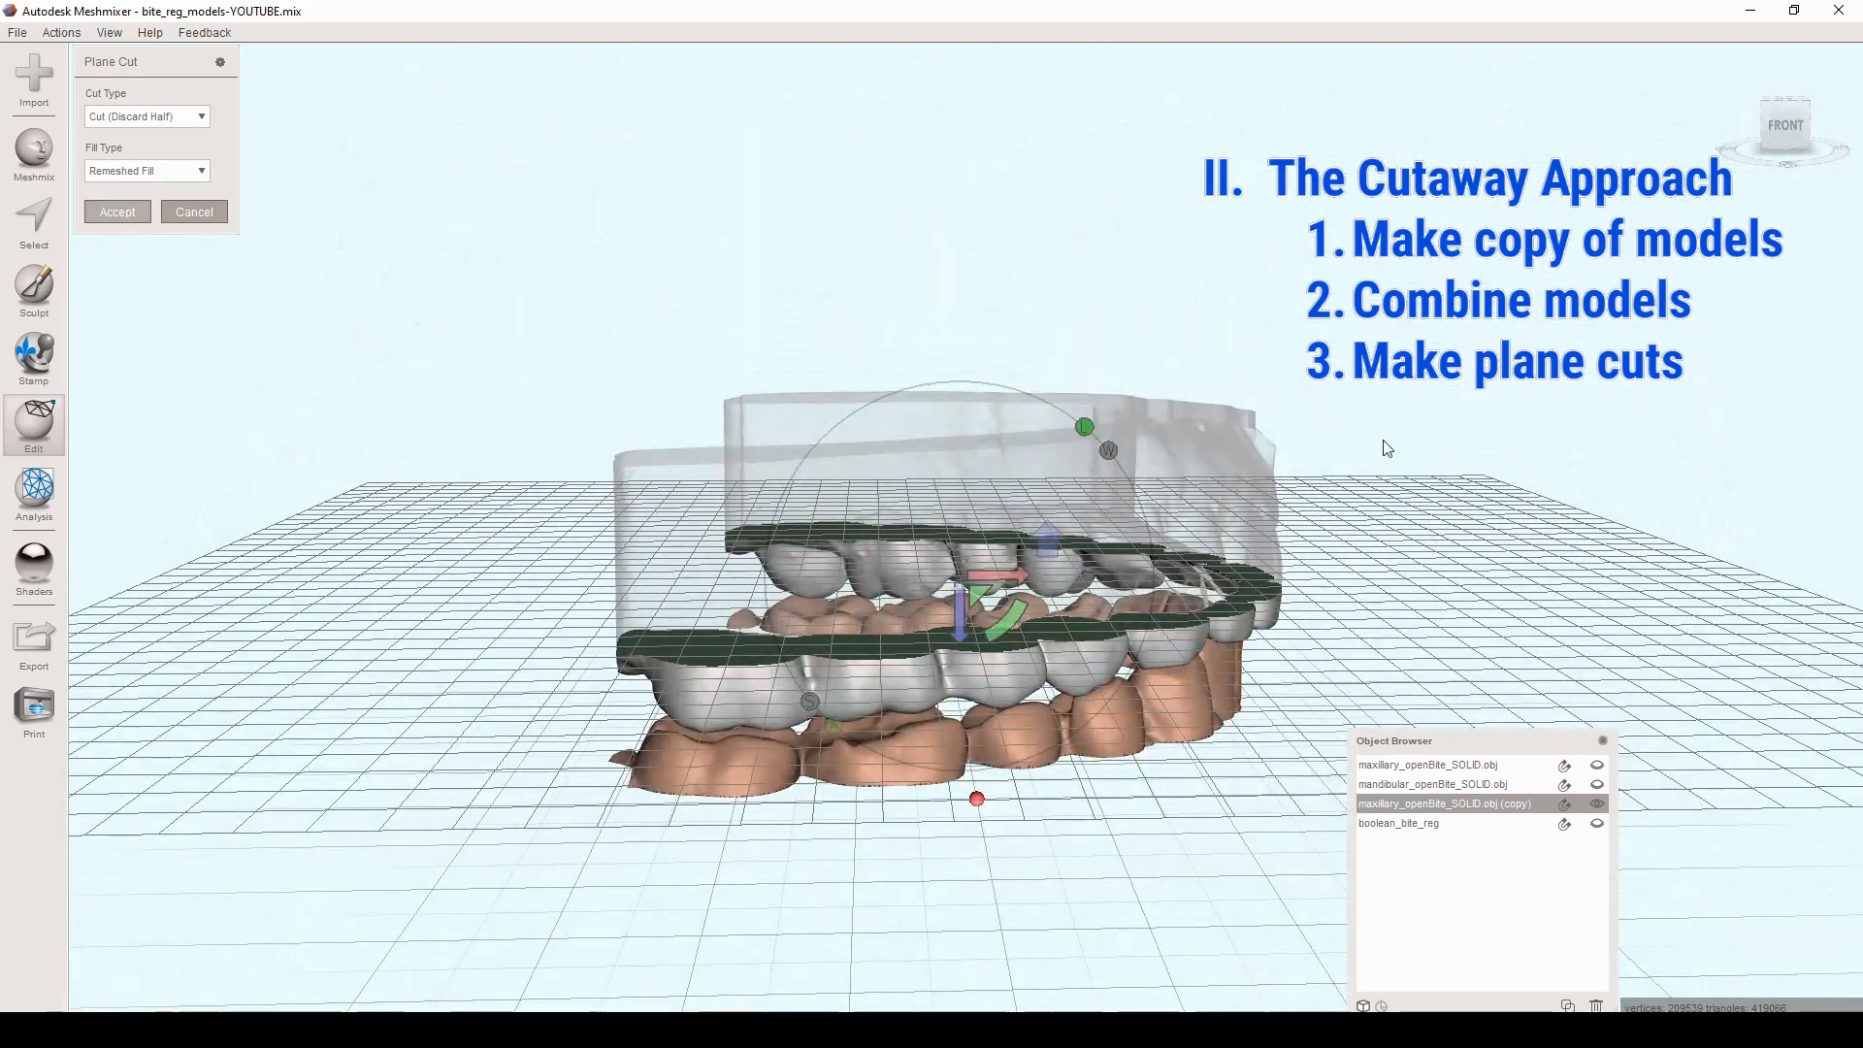
Step: Select the whole trimmed tooth mesh, flip its normals and clear the selection
right_click_drag(1422, 565, 1219, 511)
right_click_drag(1368, 530, 1227, 455)
right_click_drag(1090, 517, 1052, 449)
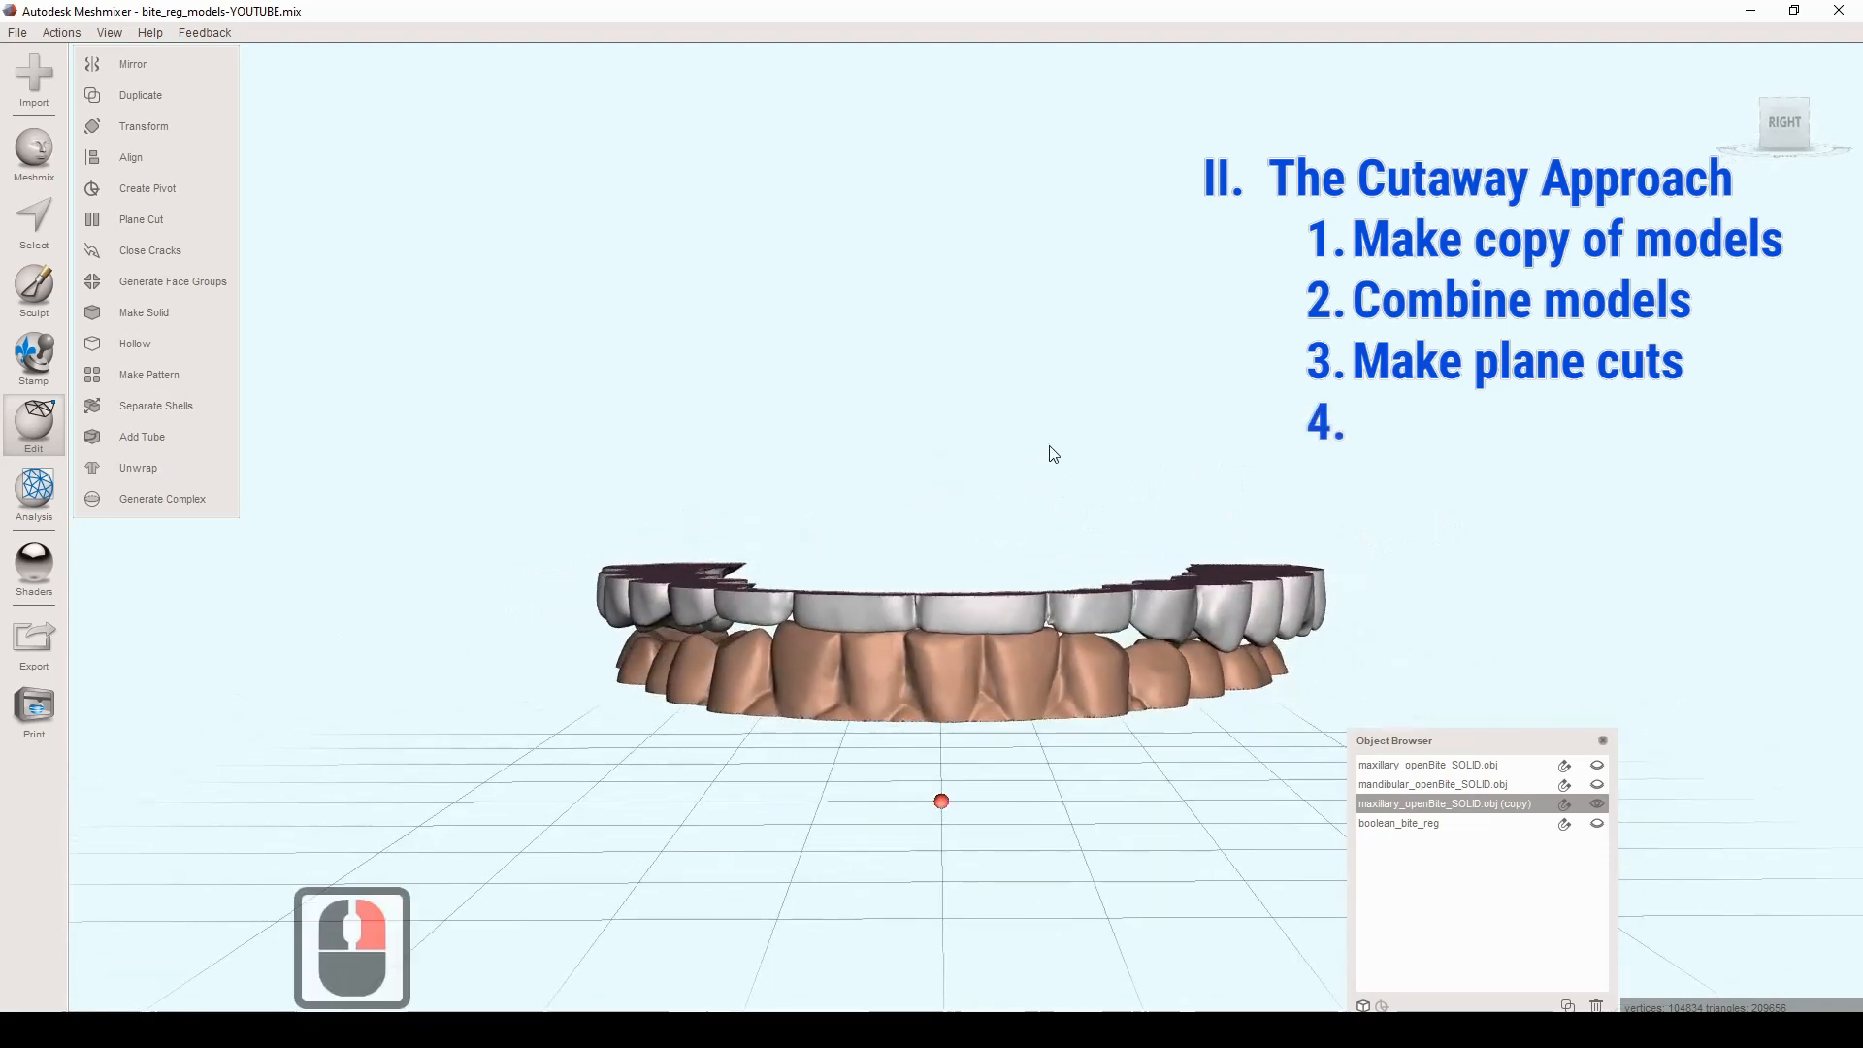
key("ctrl+a")
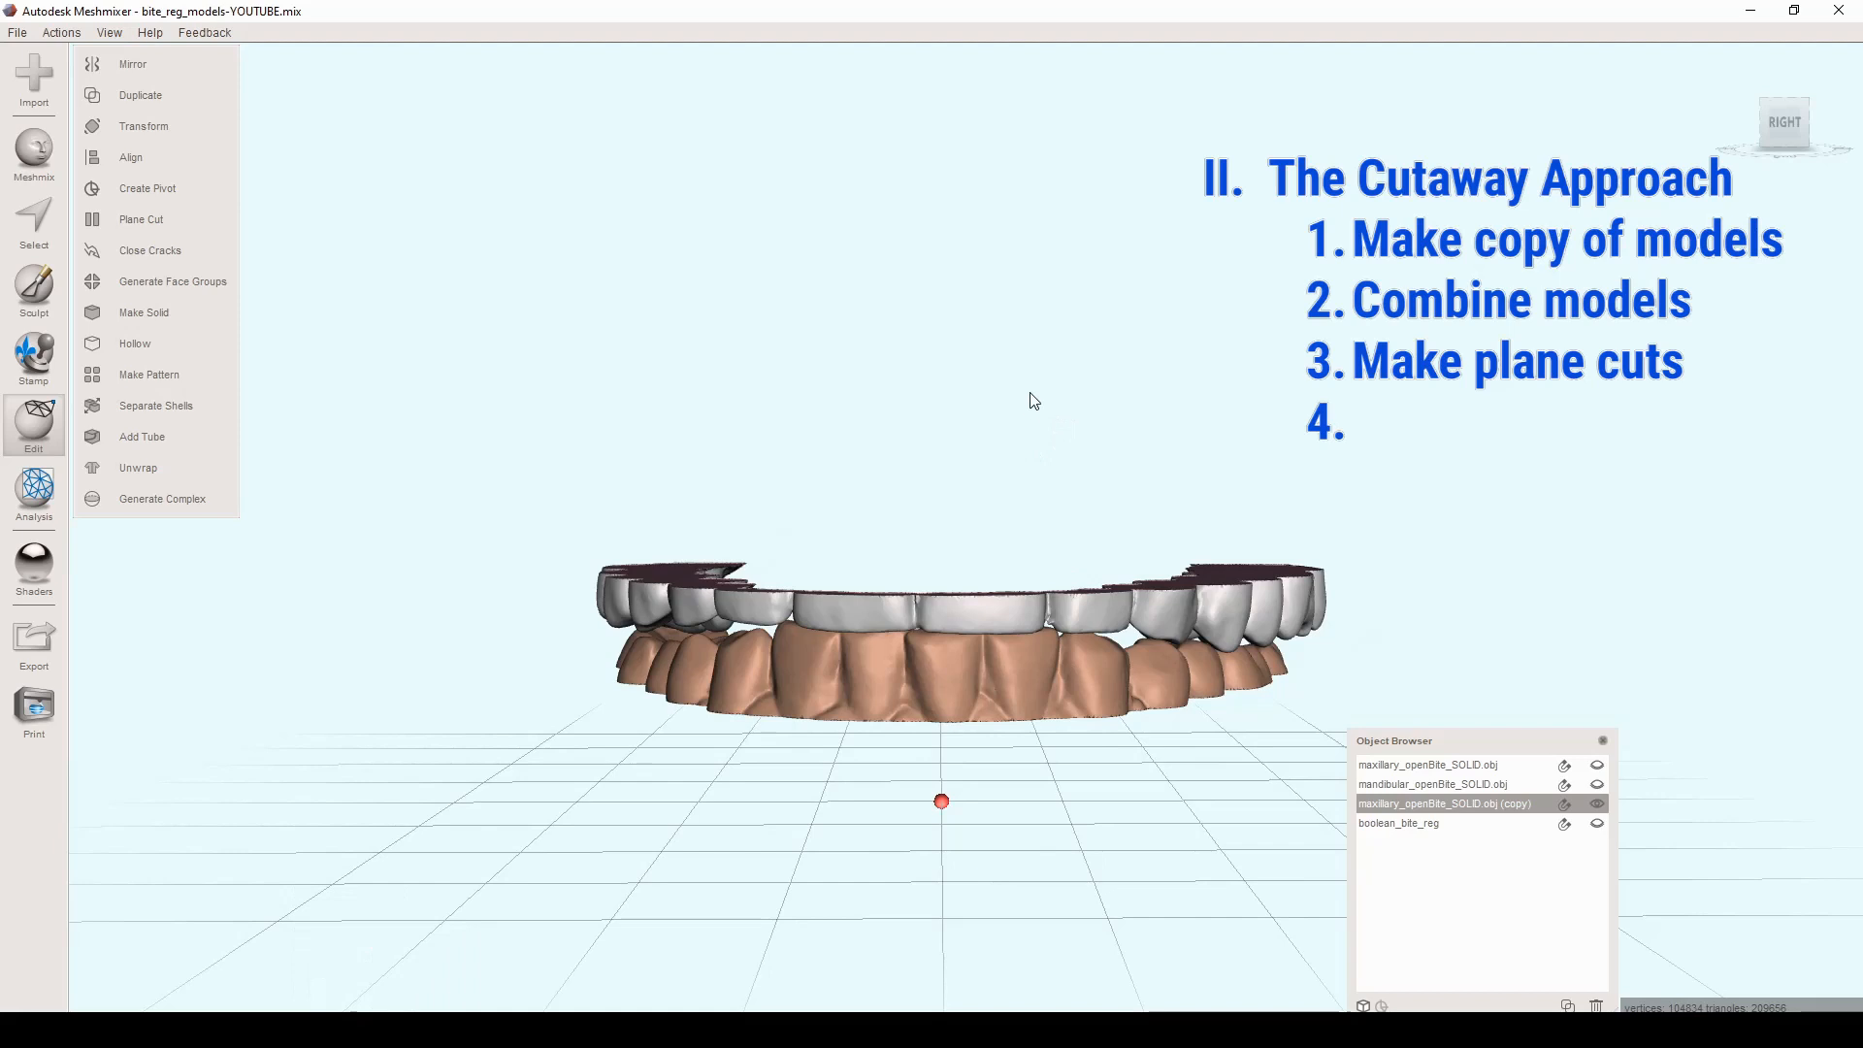
mouse_move(190, 68)
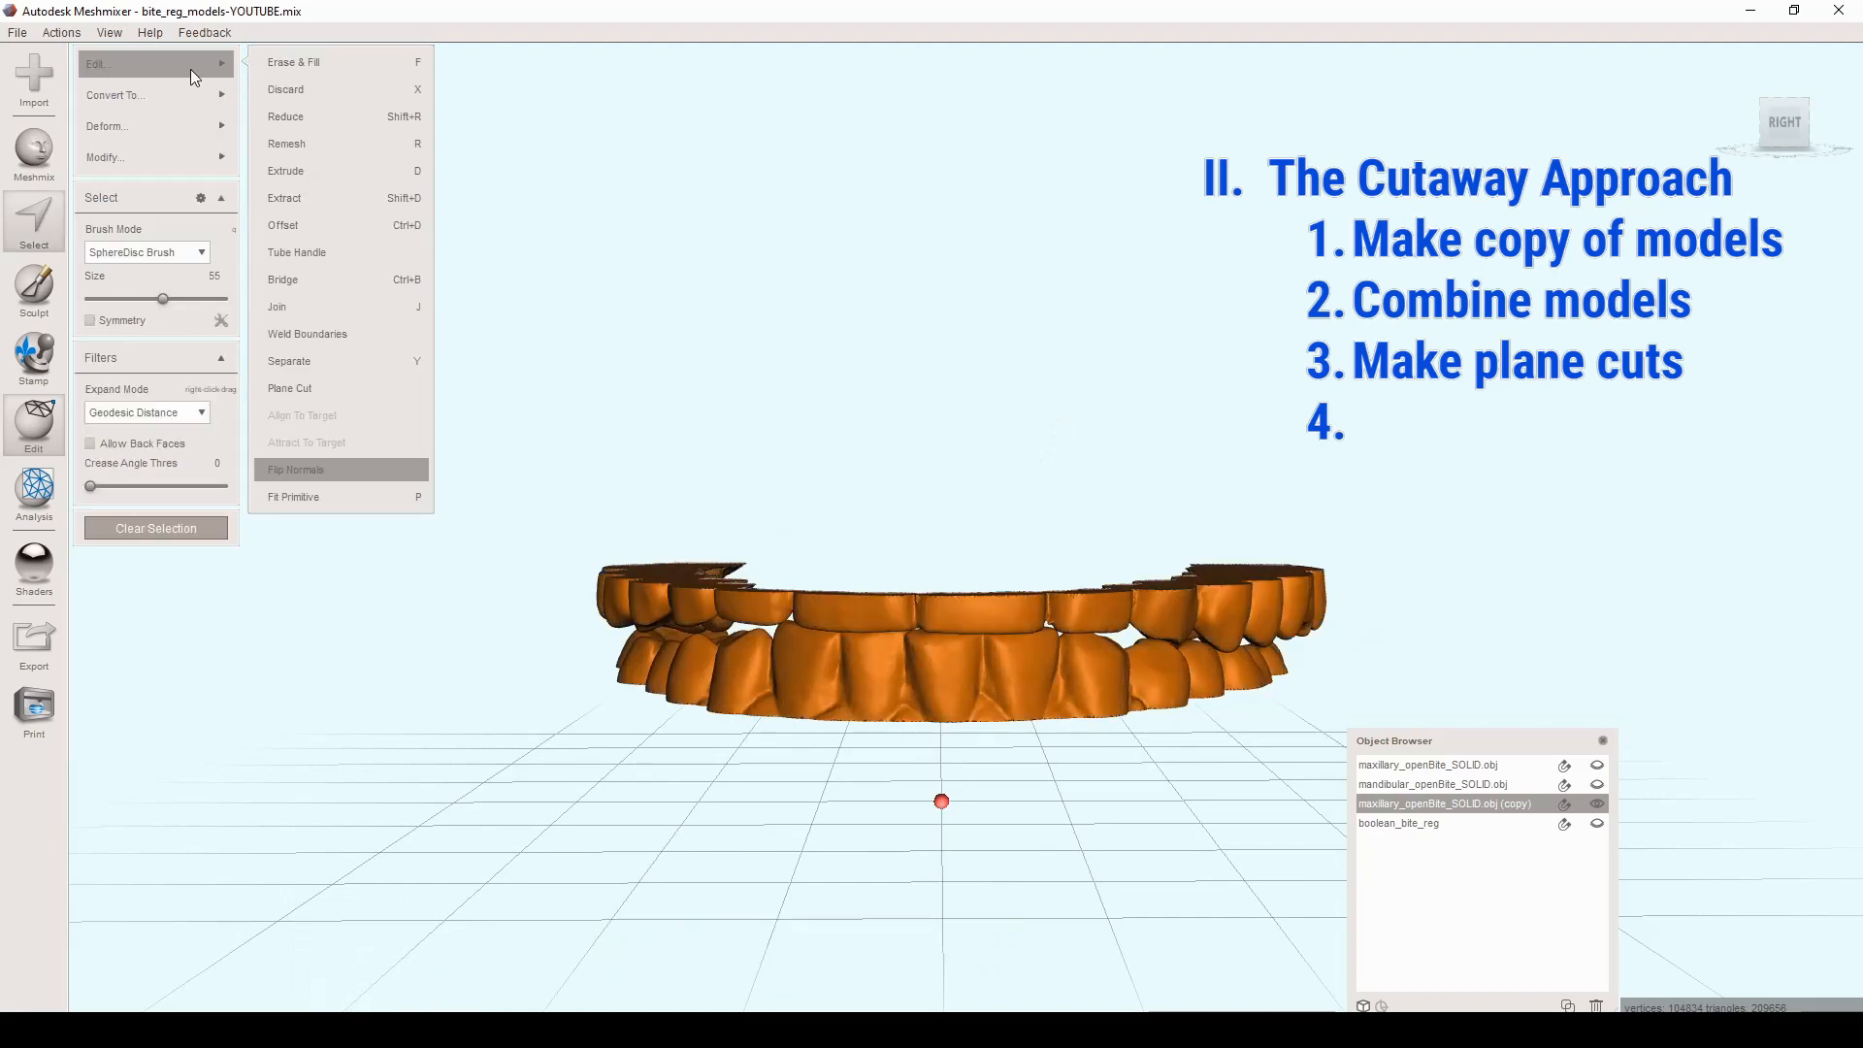
left_click(390, 469)
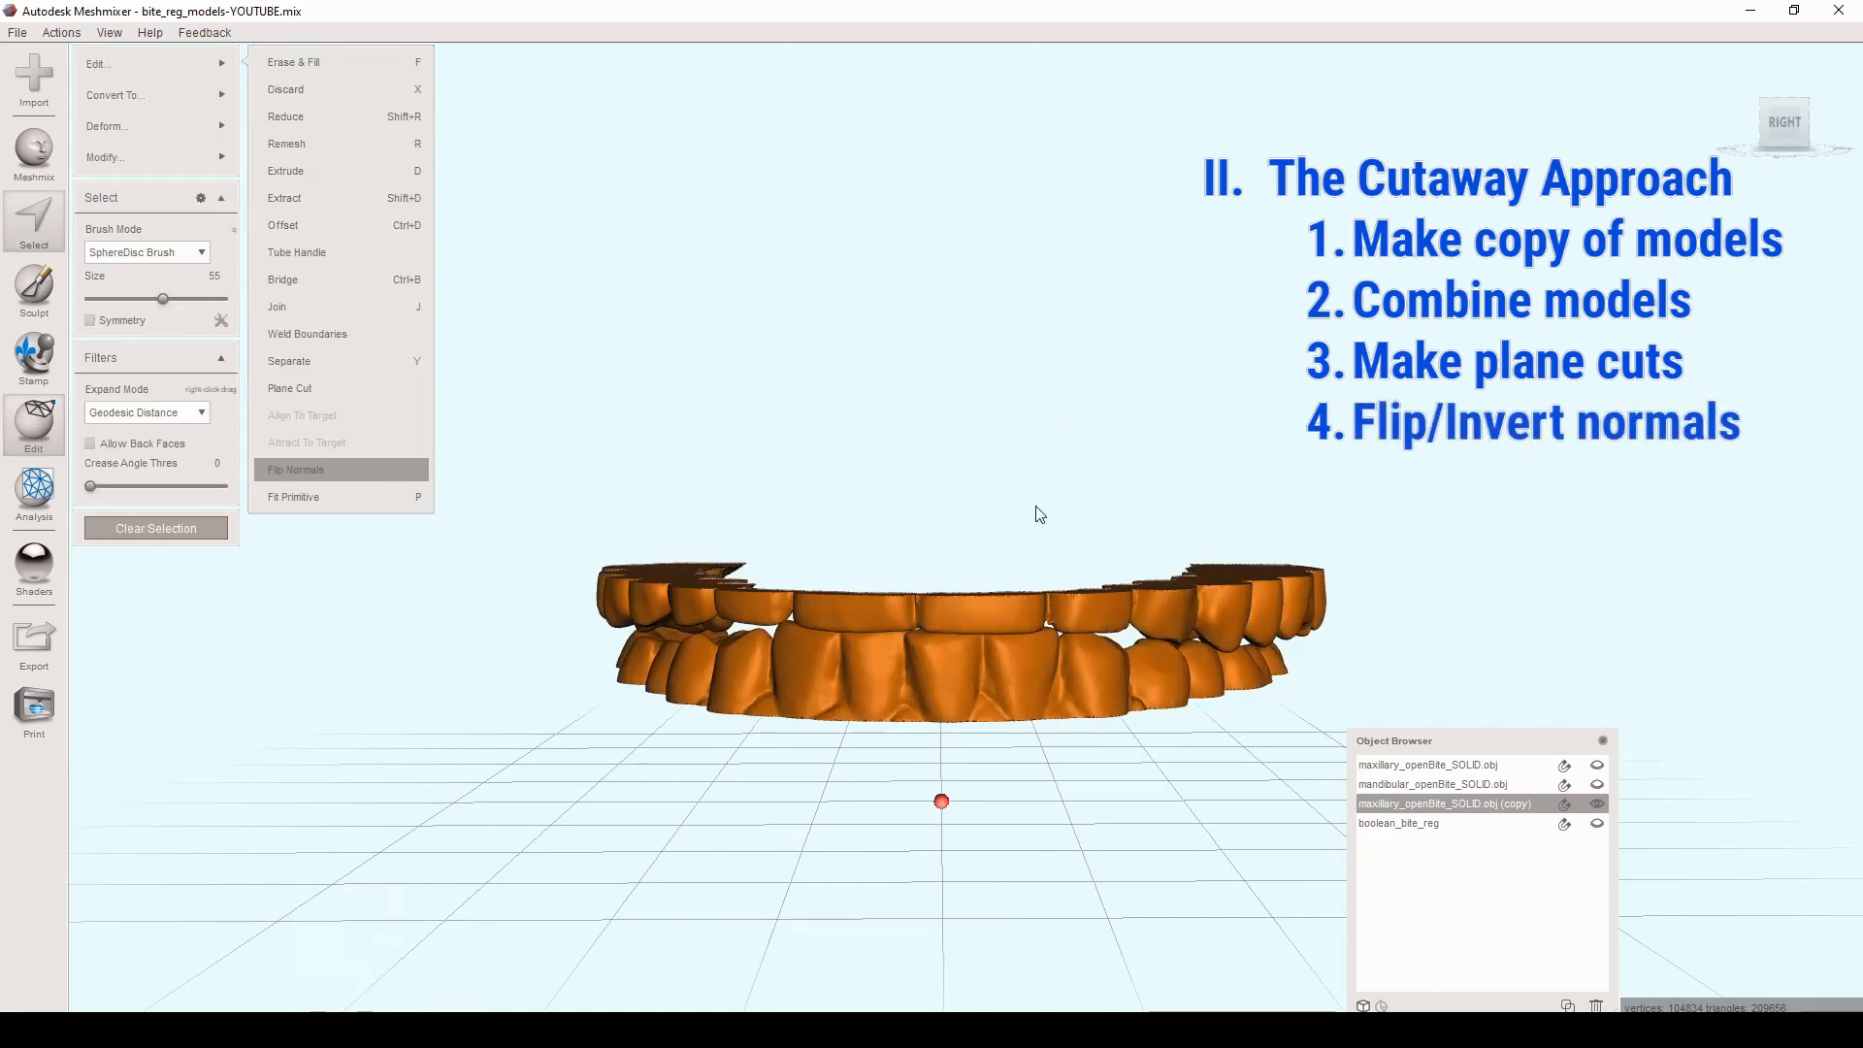
key("Escape")
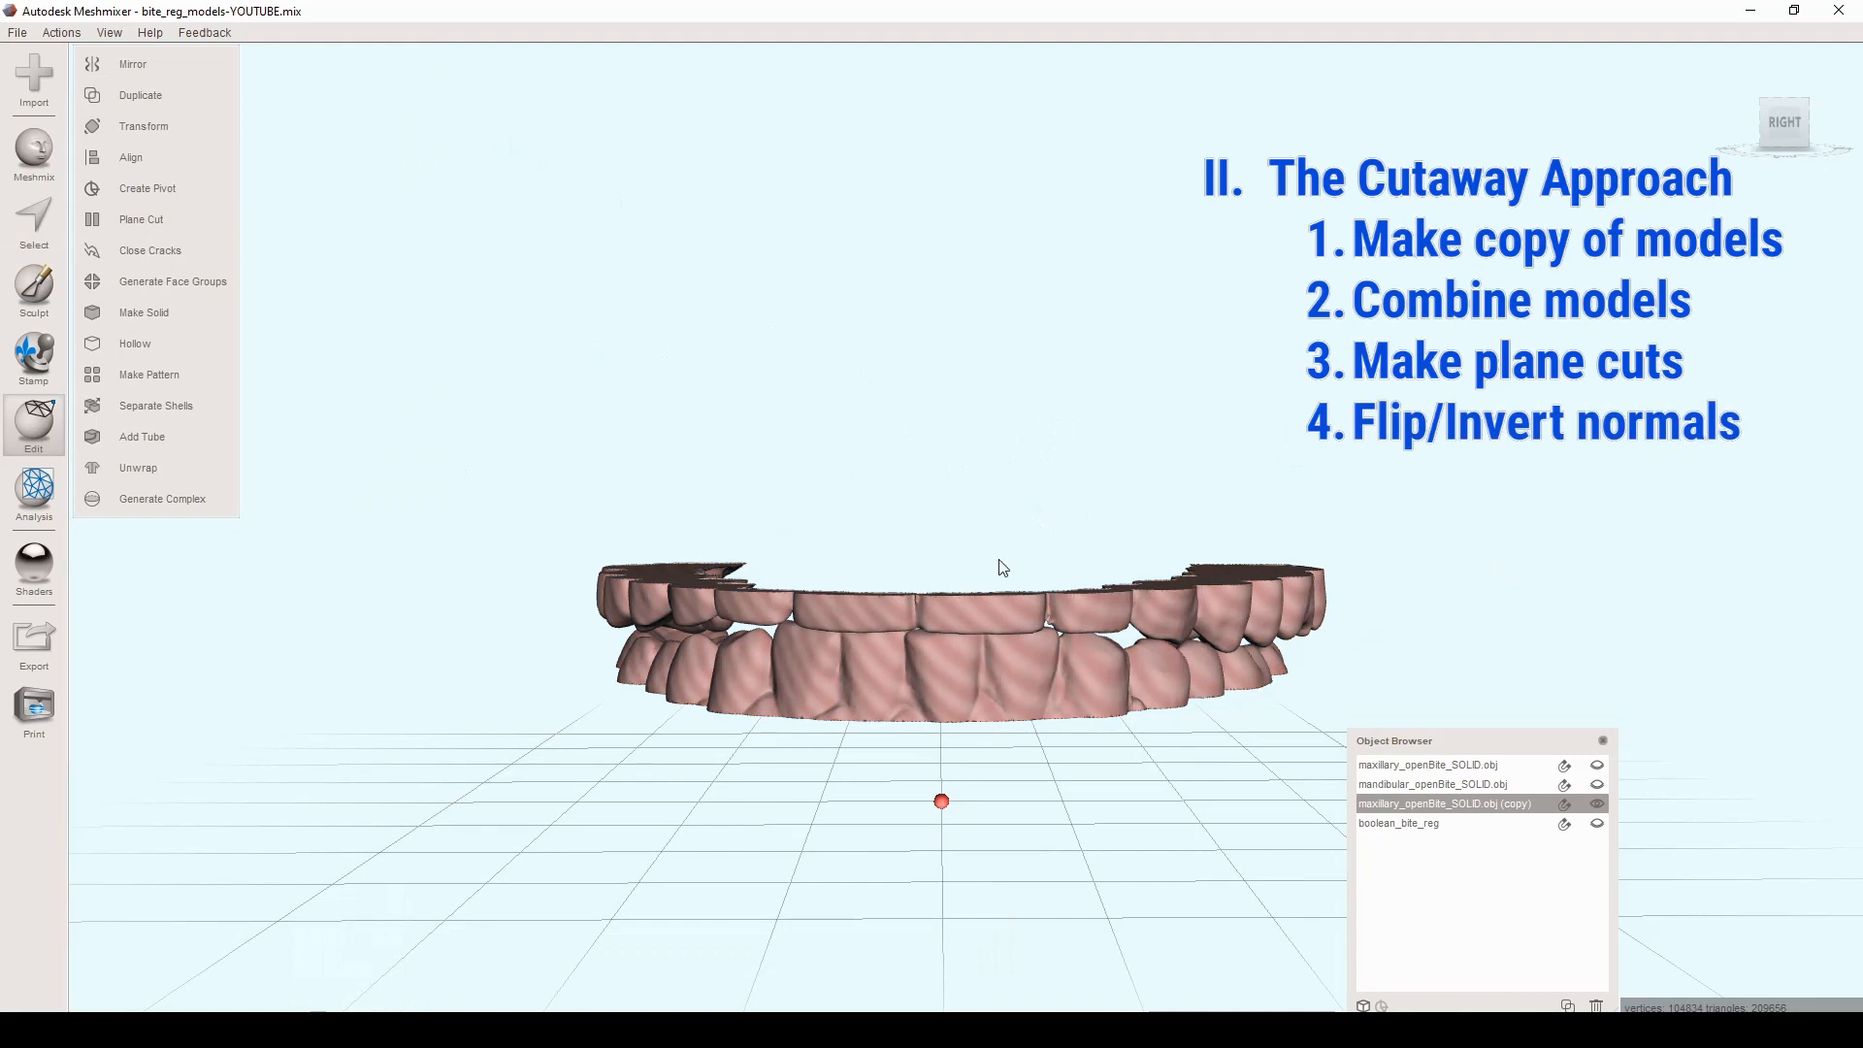
Step: Add a box primitive beside the inverted tooth mesh as a separate object and accept its default 66.330 mm size
left_click(49, 155)
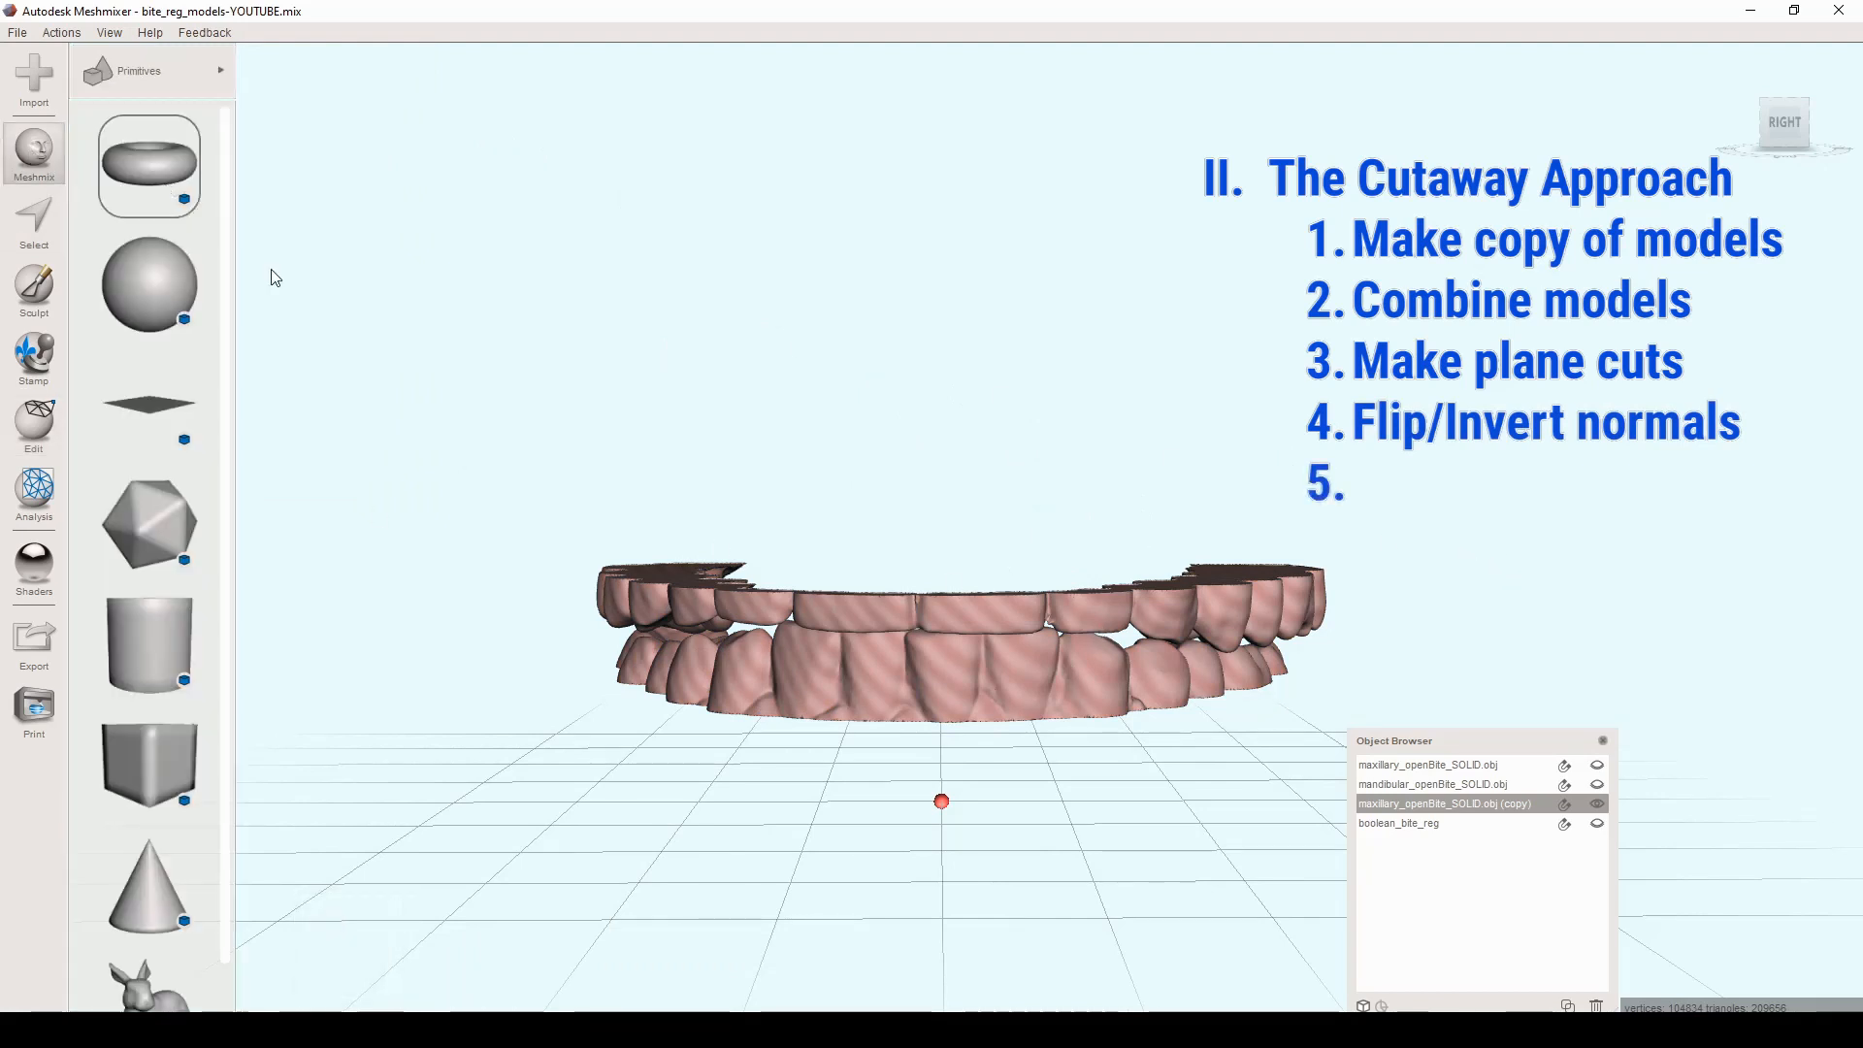
left_click_drag(172, 772, 357, 254)
scroll(363, 652, "down", 20)
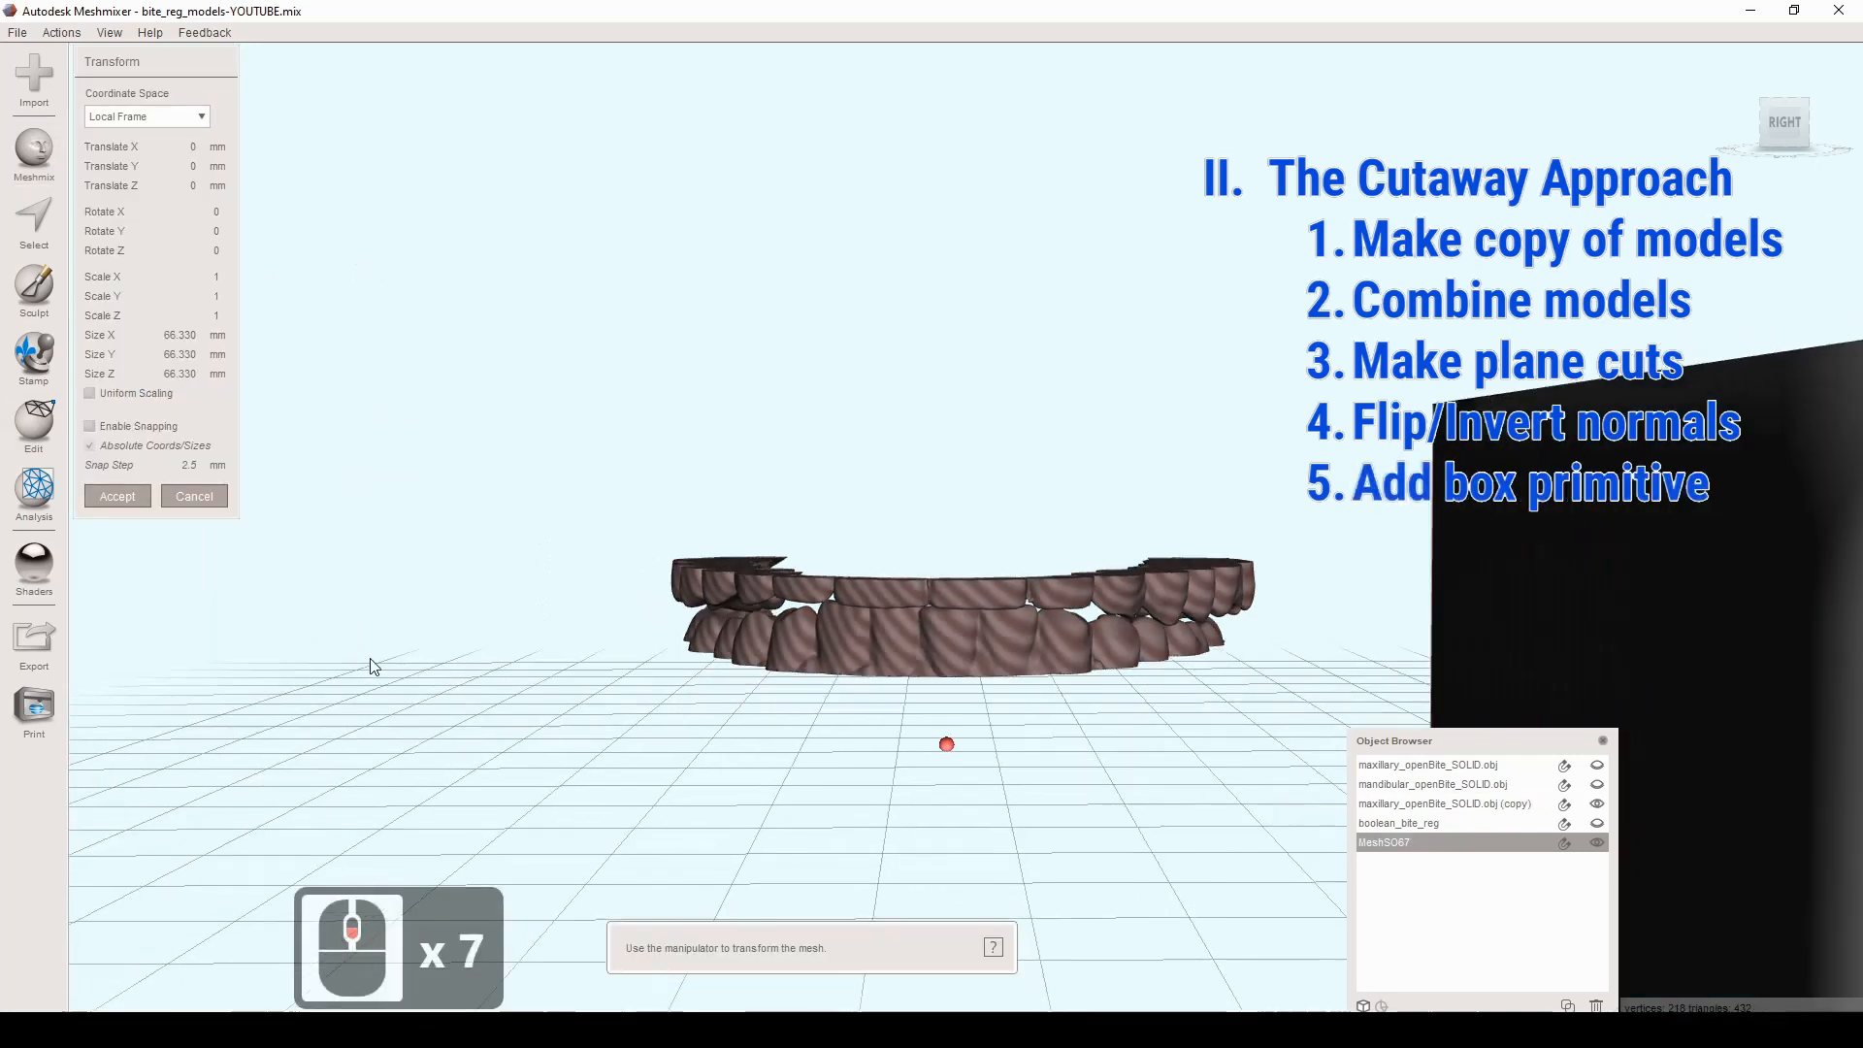
left_click(120, 498)
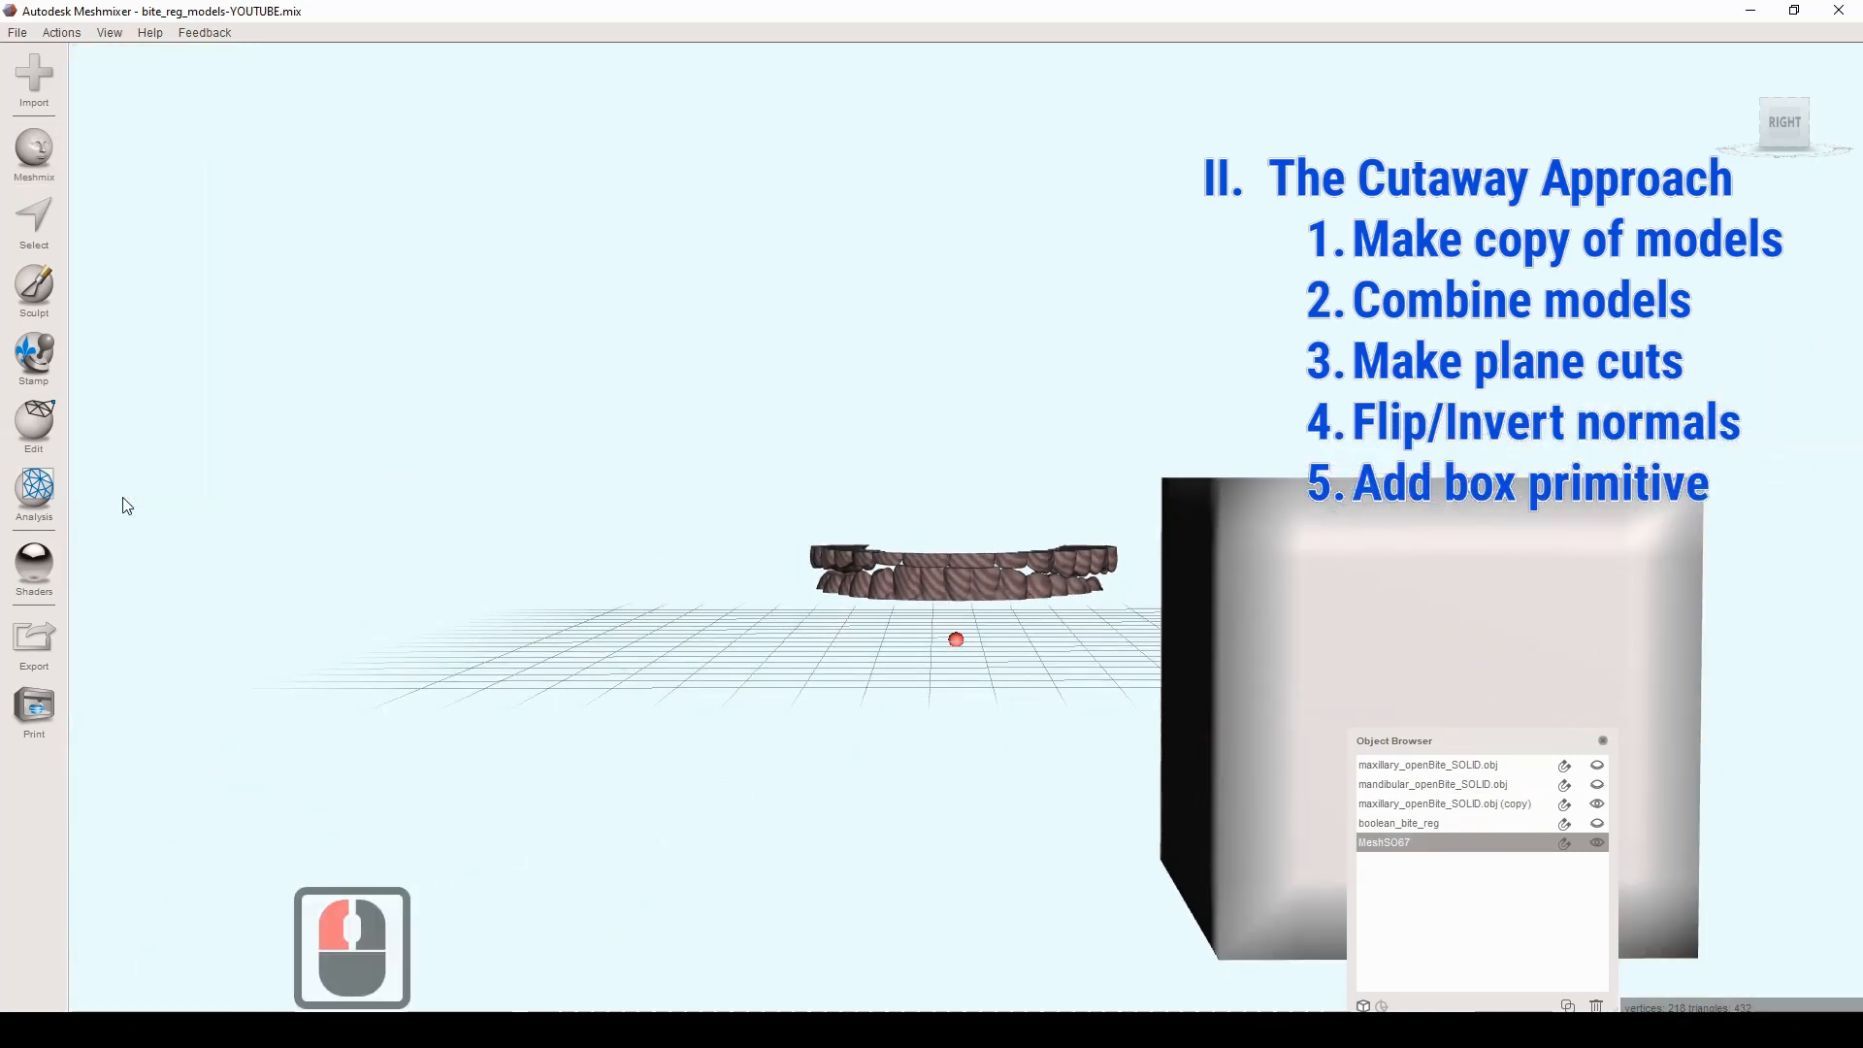
Step: Align the box's base point to the world origin, then scale it to about 112 mm in X and 27 mm in Y
key("n")
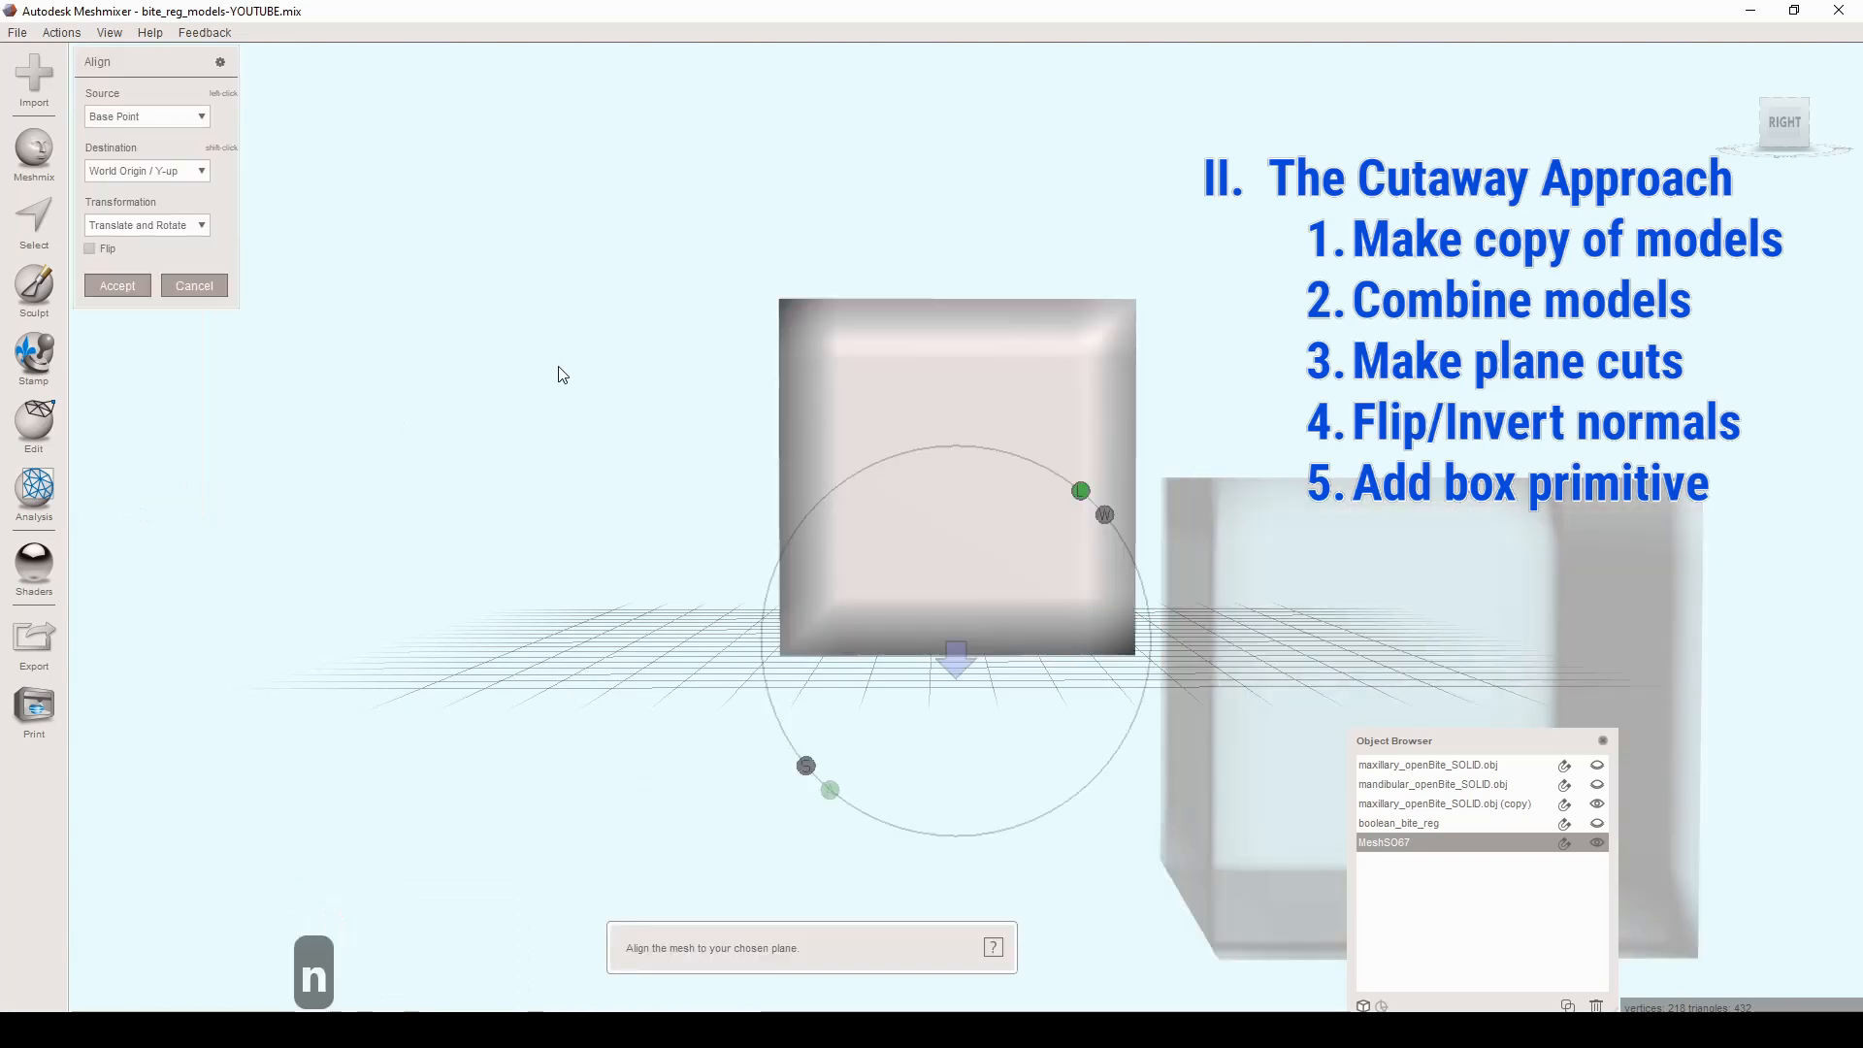
left_click(117, 286)
key("t")
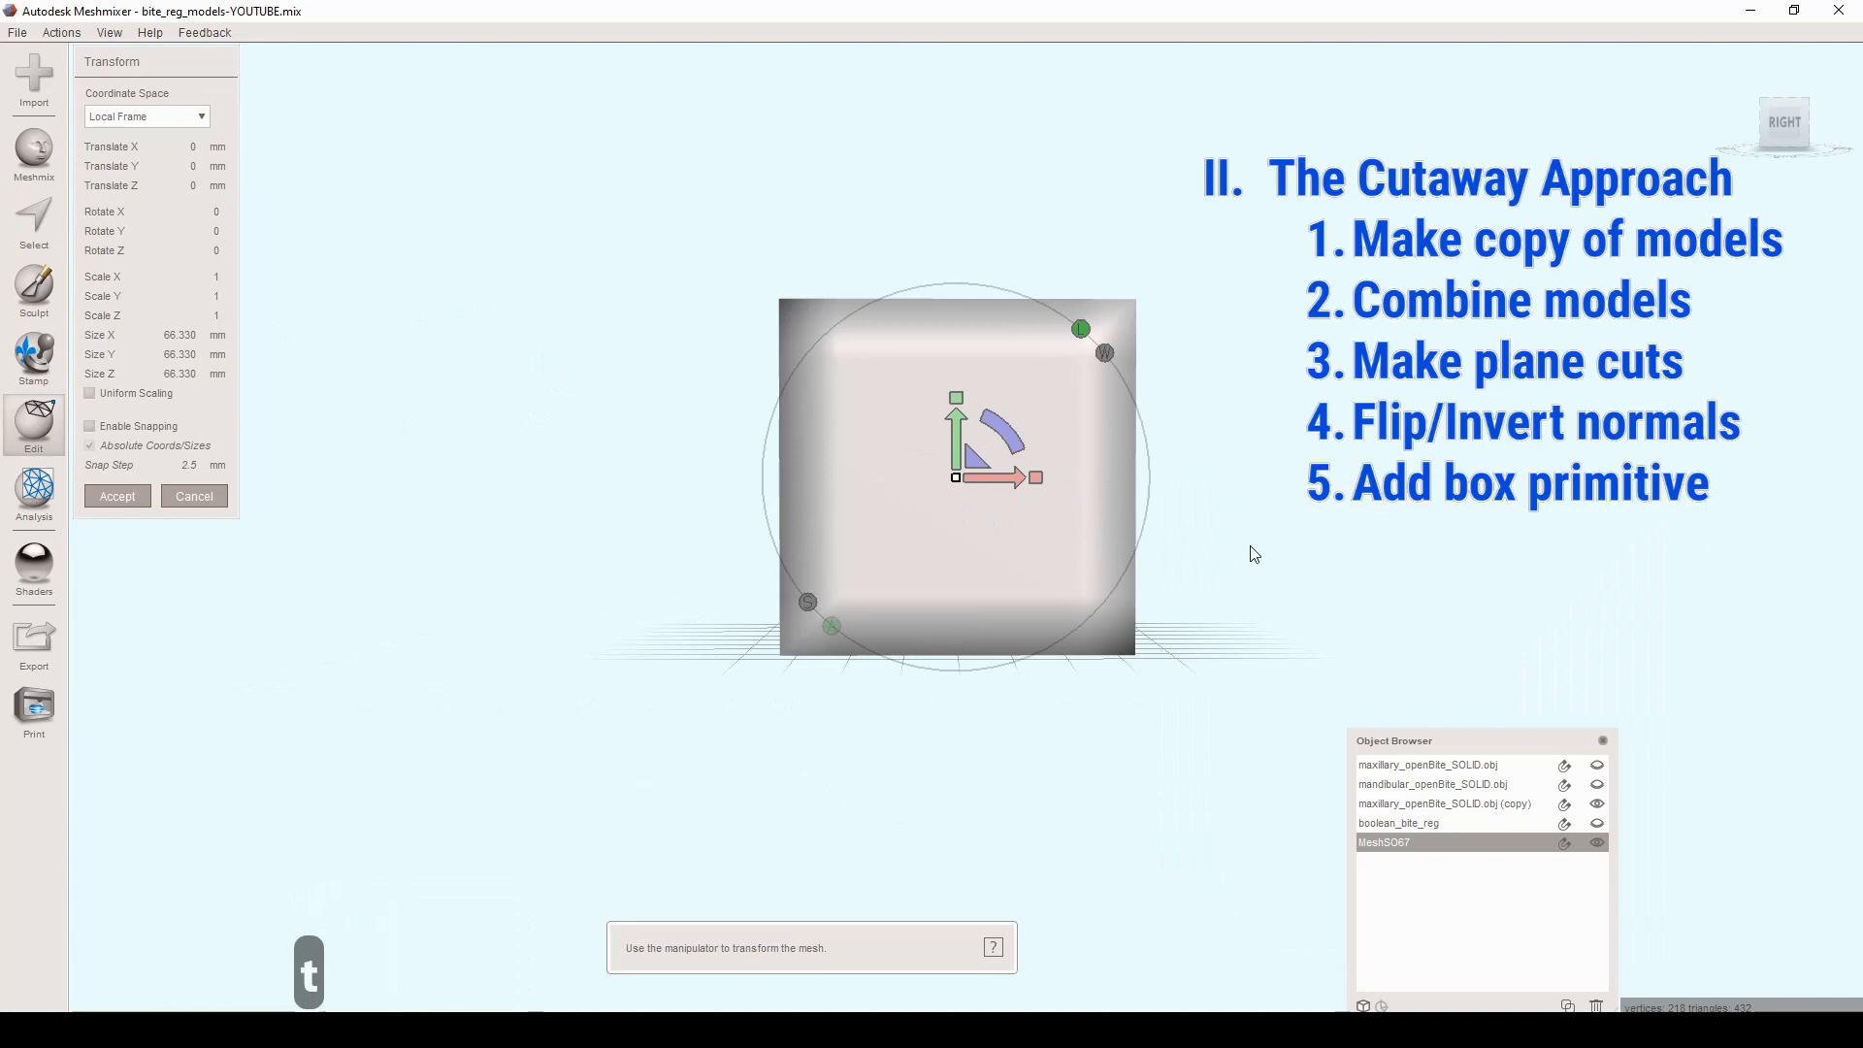
left_click_drag(1037, 478, 1151, 483)
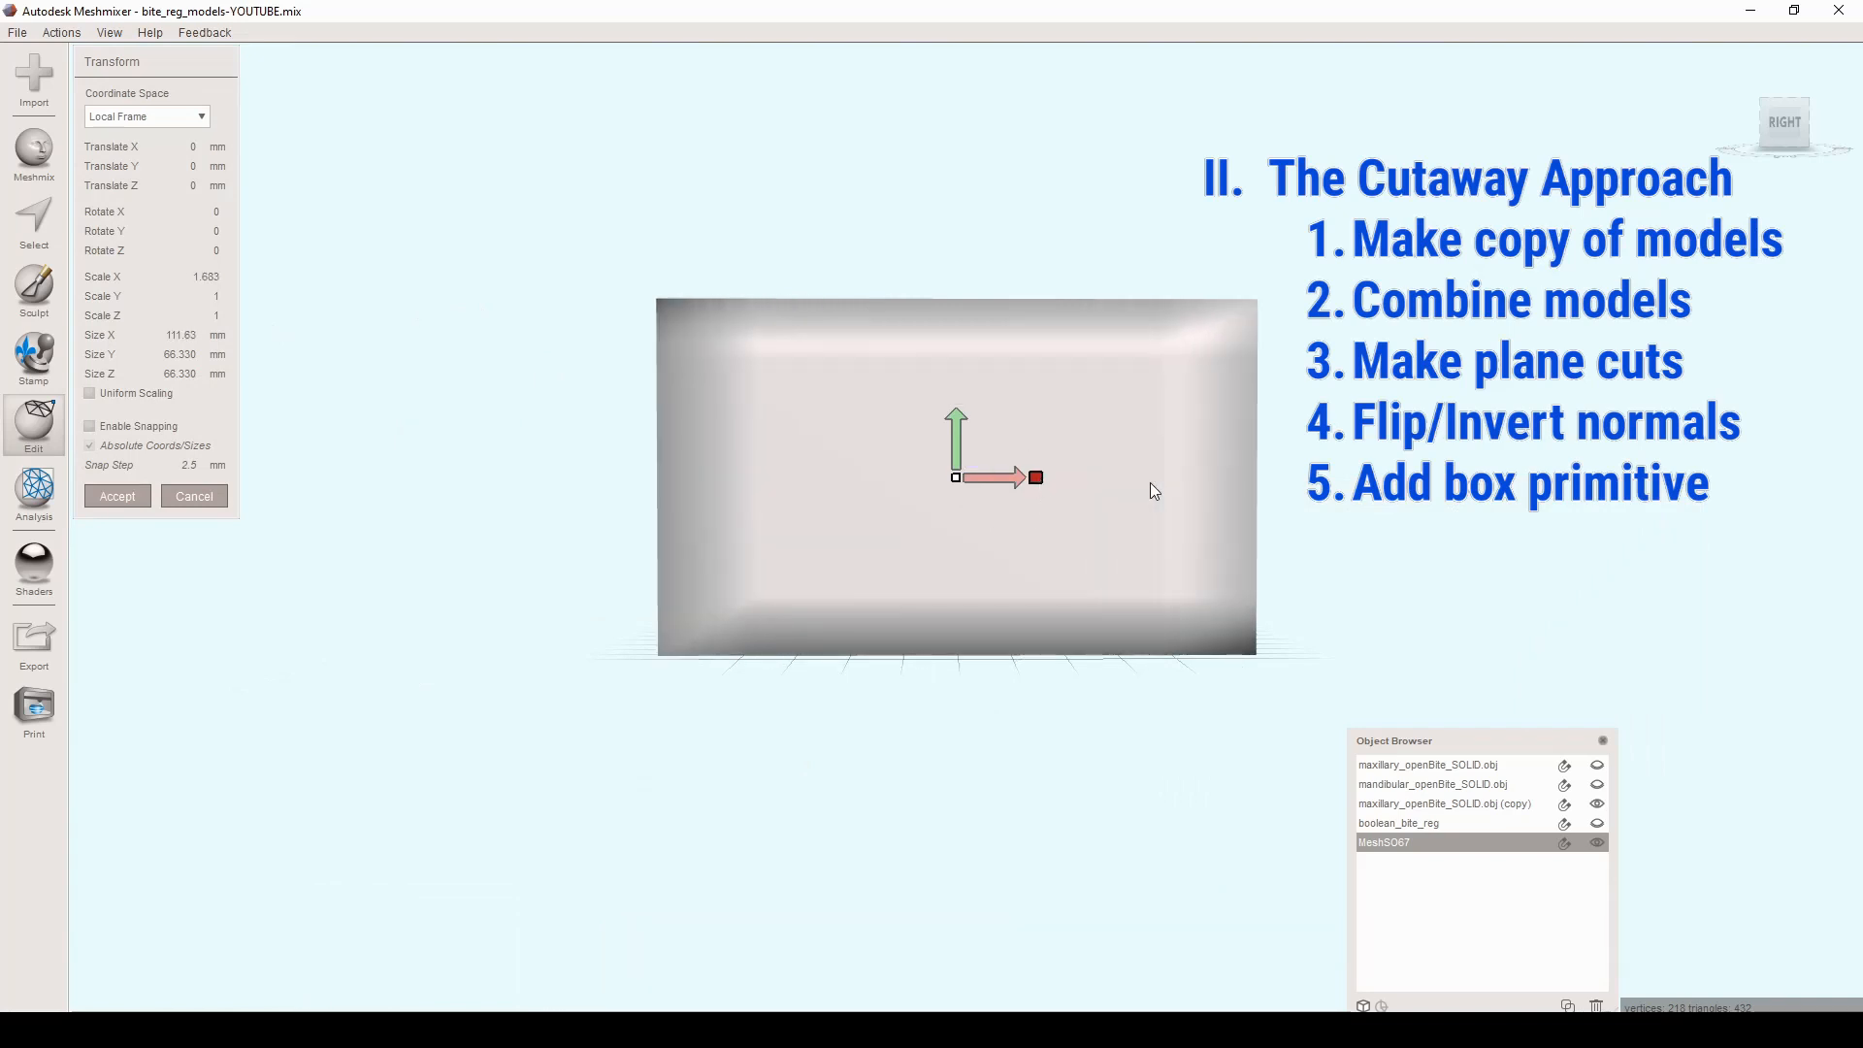
right_click_drag(1133, 486, 1031, 494)
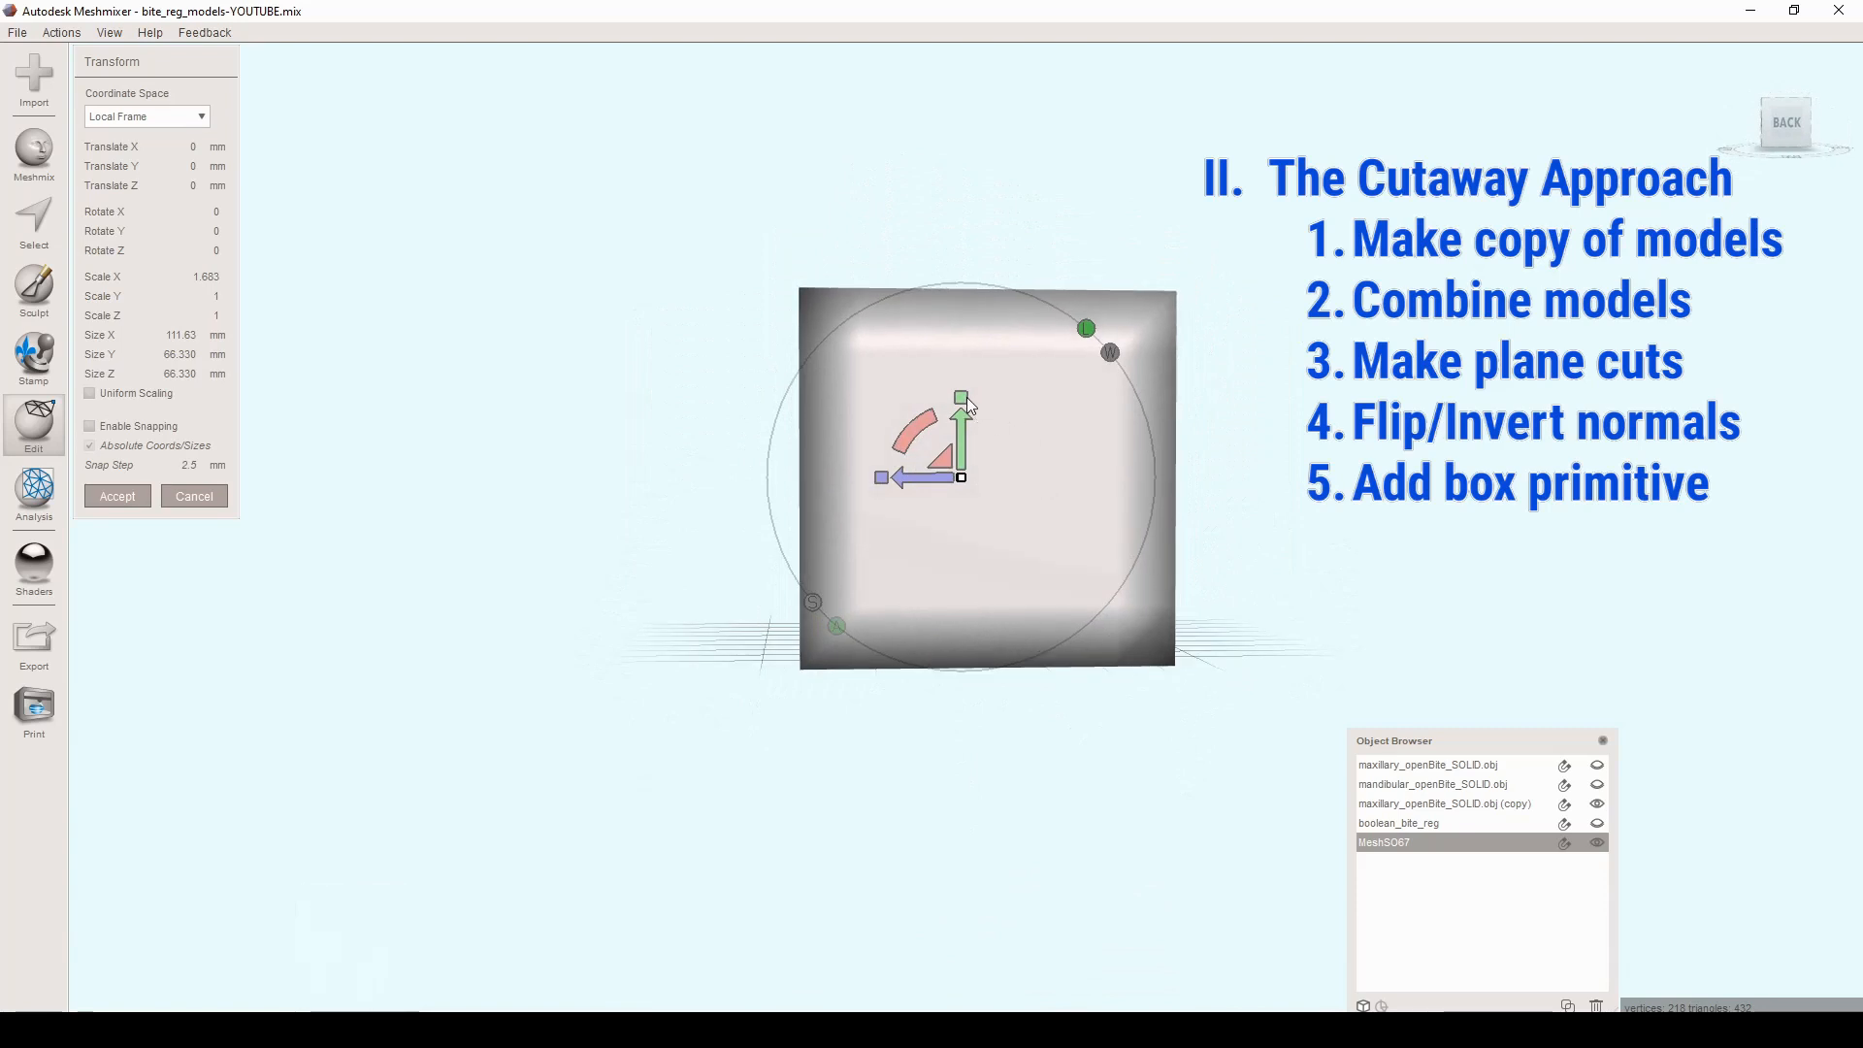
left_click_drag(964, 398, 1095, 507)
right_click_drag(1094, 504, 1232, 488)
left_click_drag(956, 398, 939, 438)
left_click(962, 445)
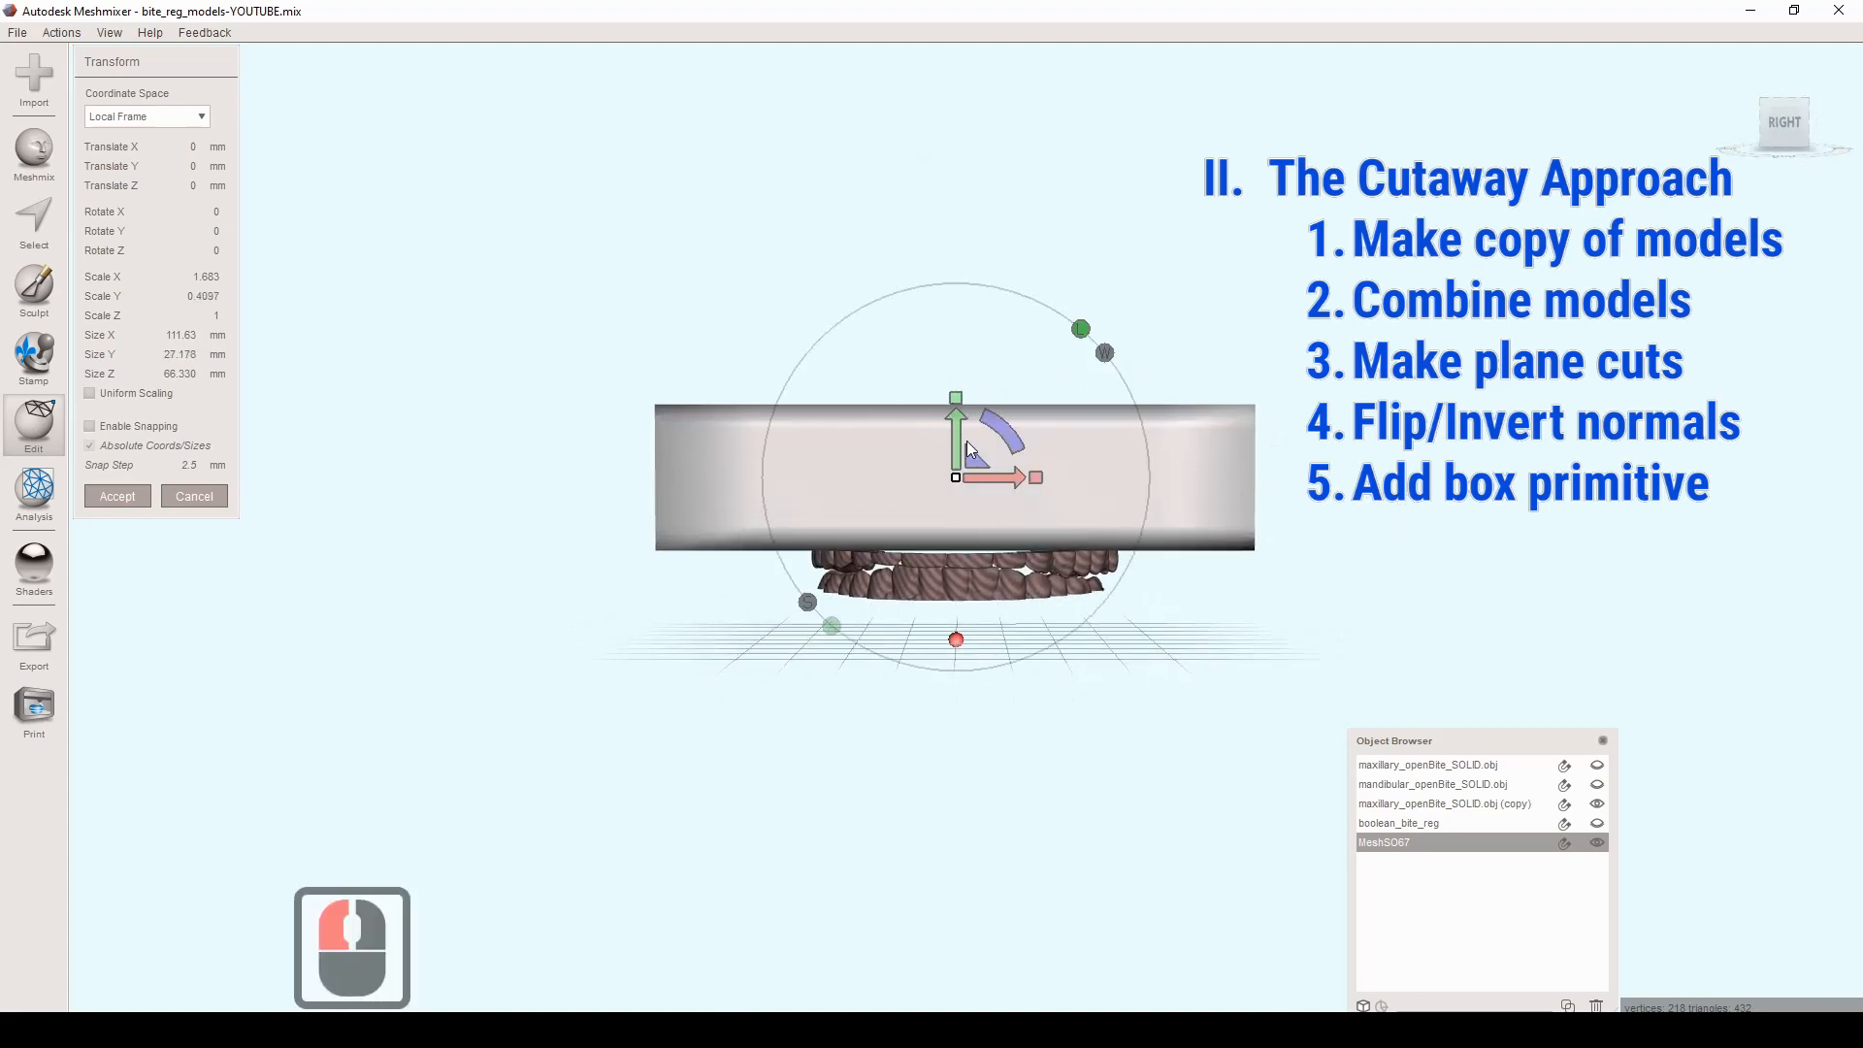
Step: Lower the resized box until it encloses the inverted tooth mesh, accept the transform, and check the fit by temporarily hiding the box
left_click_drag(960, 427, 986, 533)
right_click_drag(985, 531, 1750, 403)
left_click(116, 496)
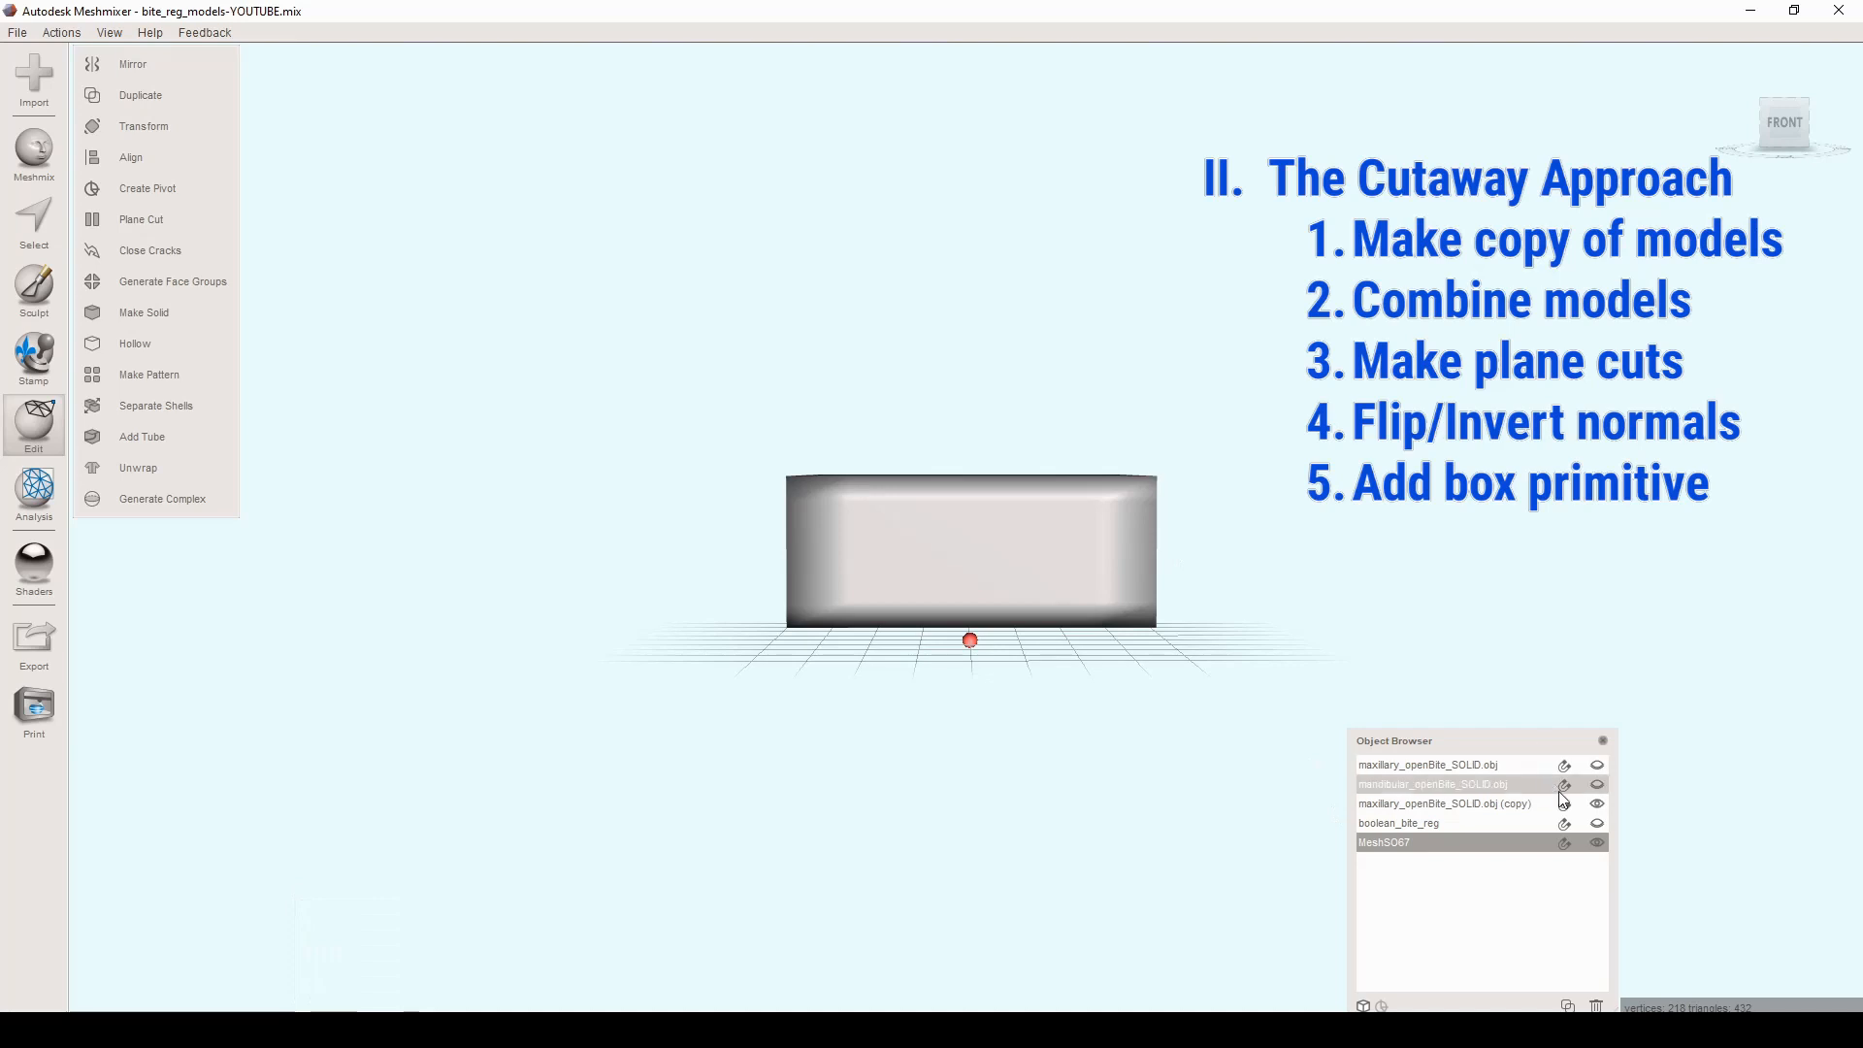
left_click(1597, 842)
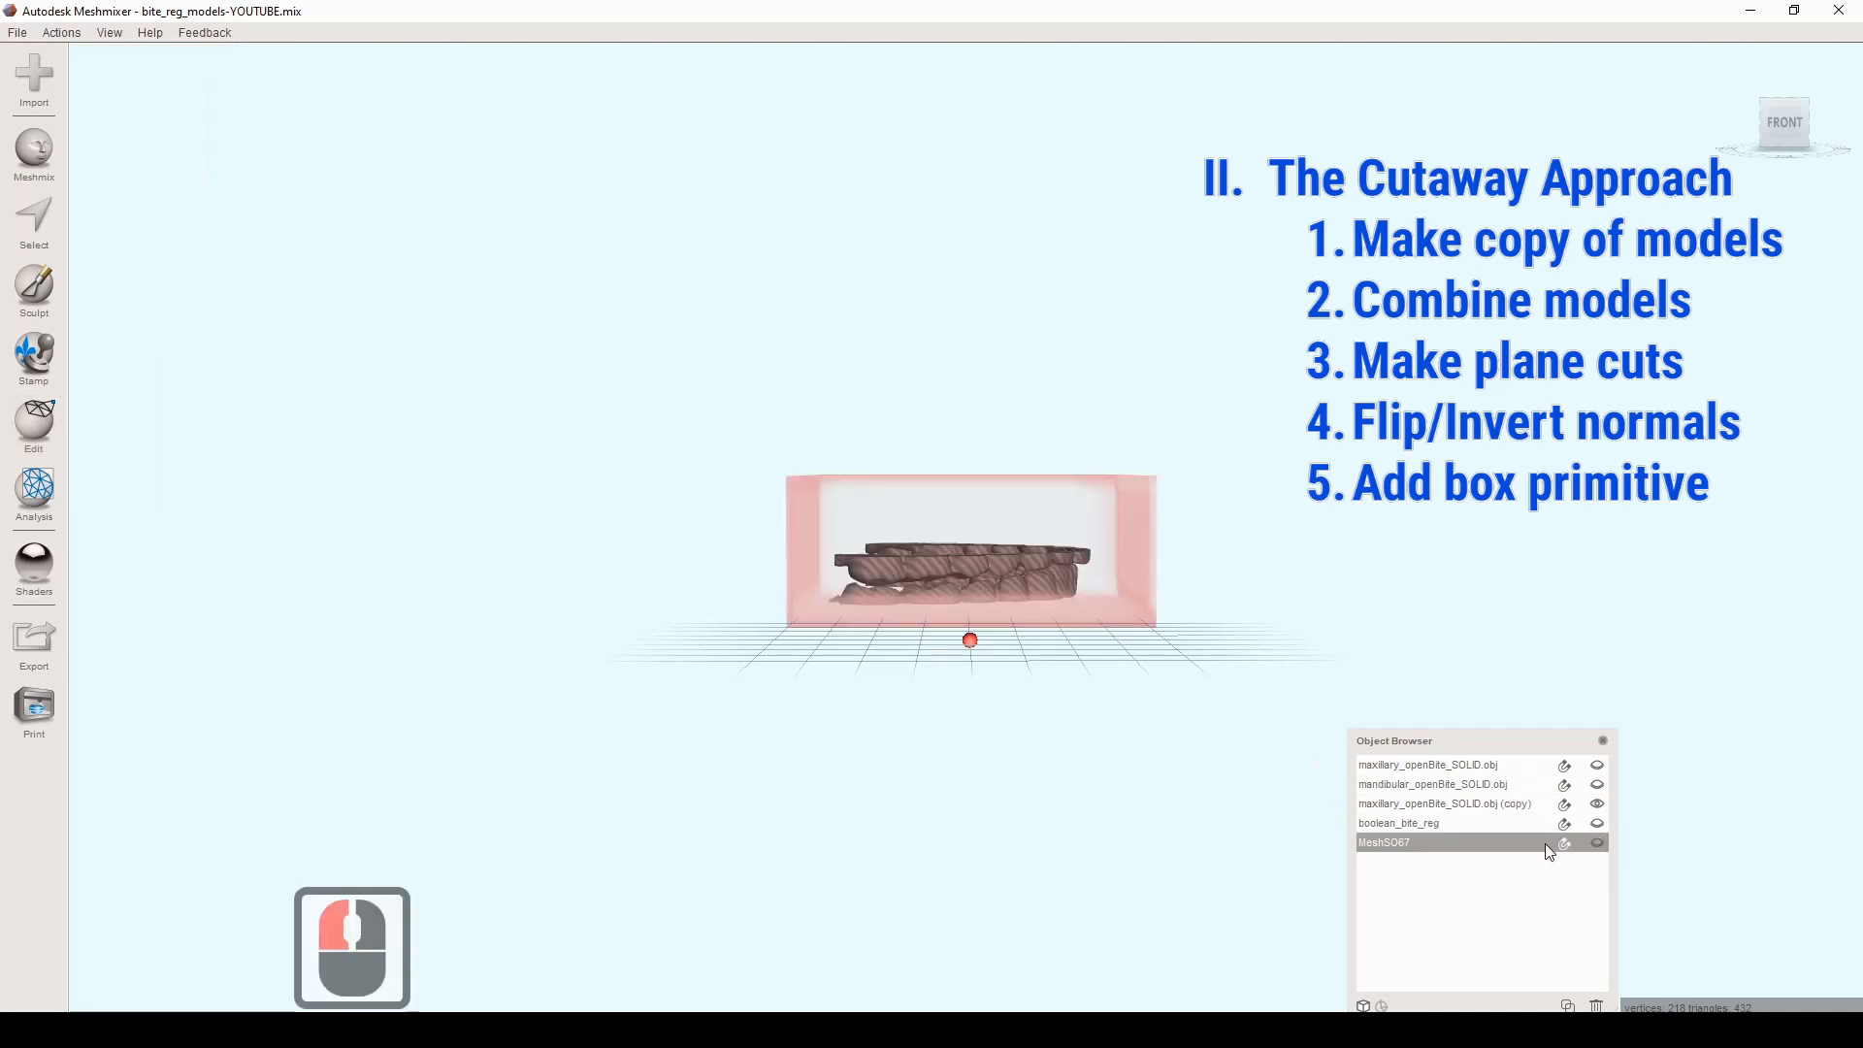
right_click_drag(1414, 591, 1418, 578)
right_click(1418, 578)
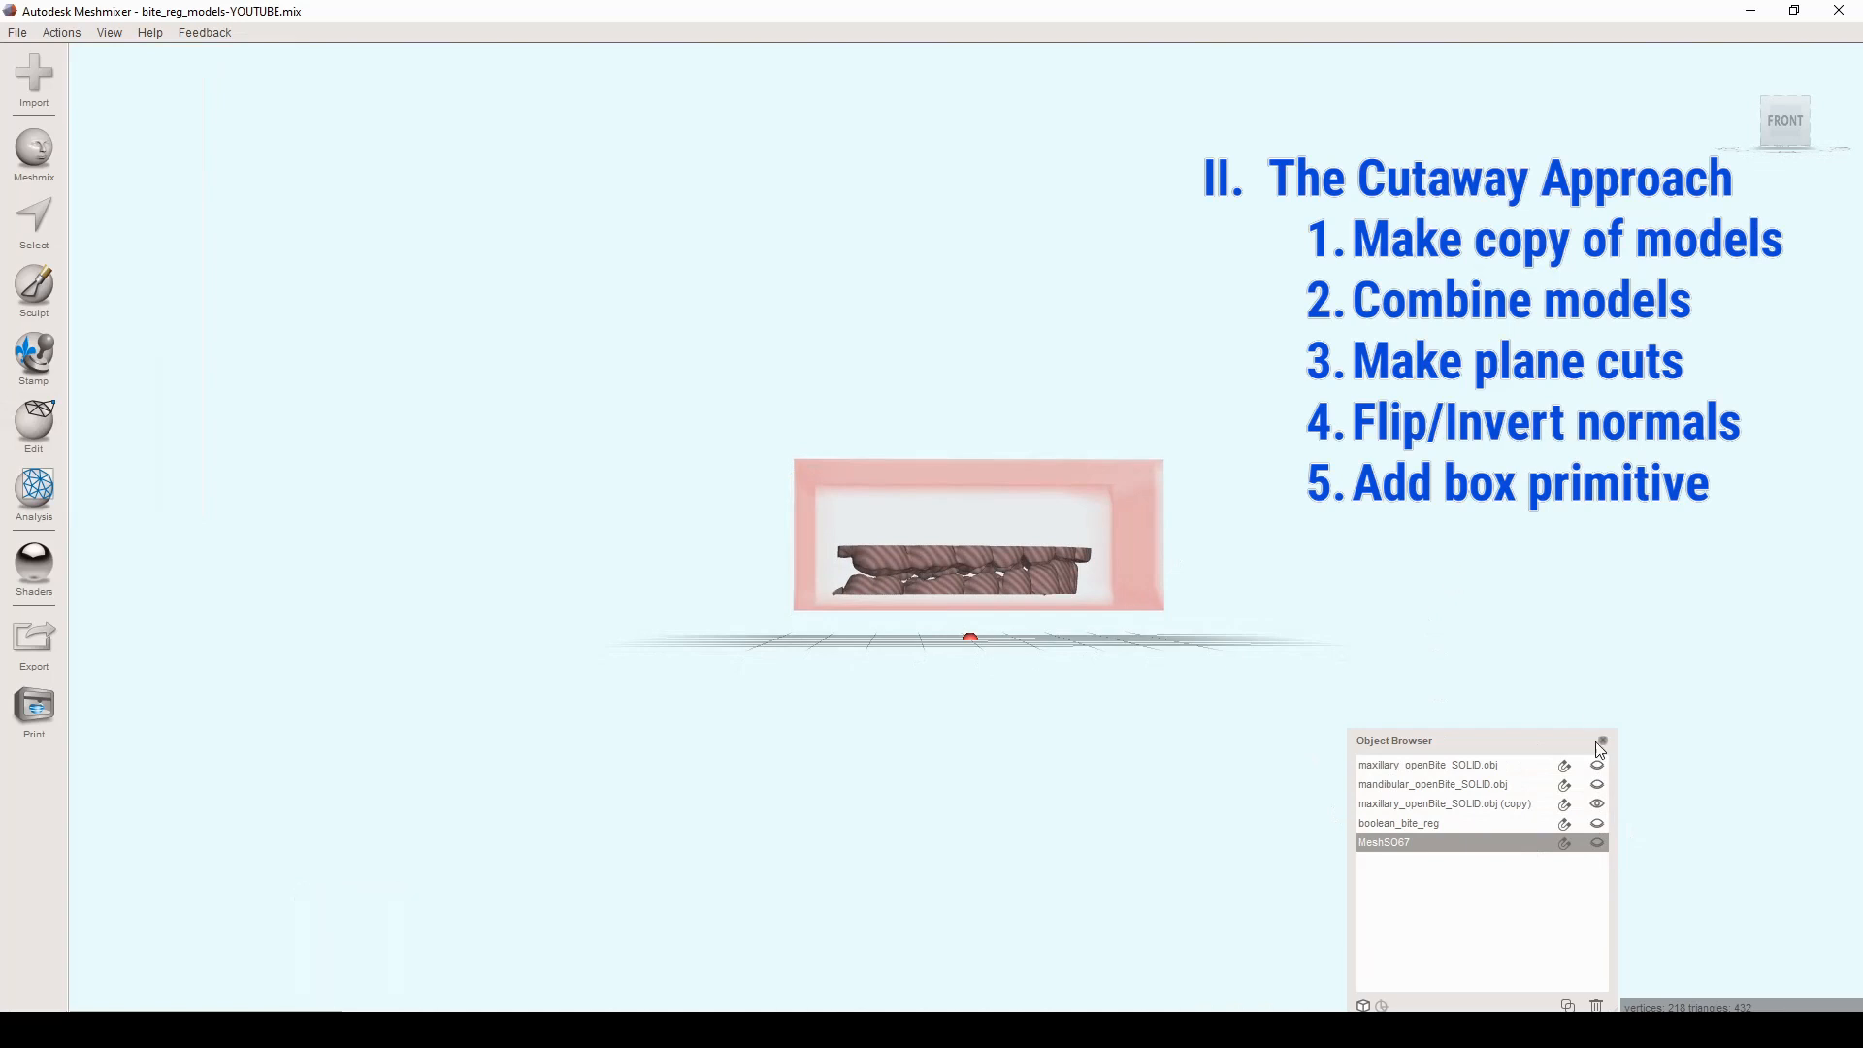
left_click(1597, 842)
Step: Combine the box with the inverted maxillary_openBite_SOLID.obj (copy) mesh into one object
left_click(1493, 802)
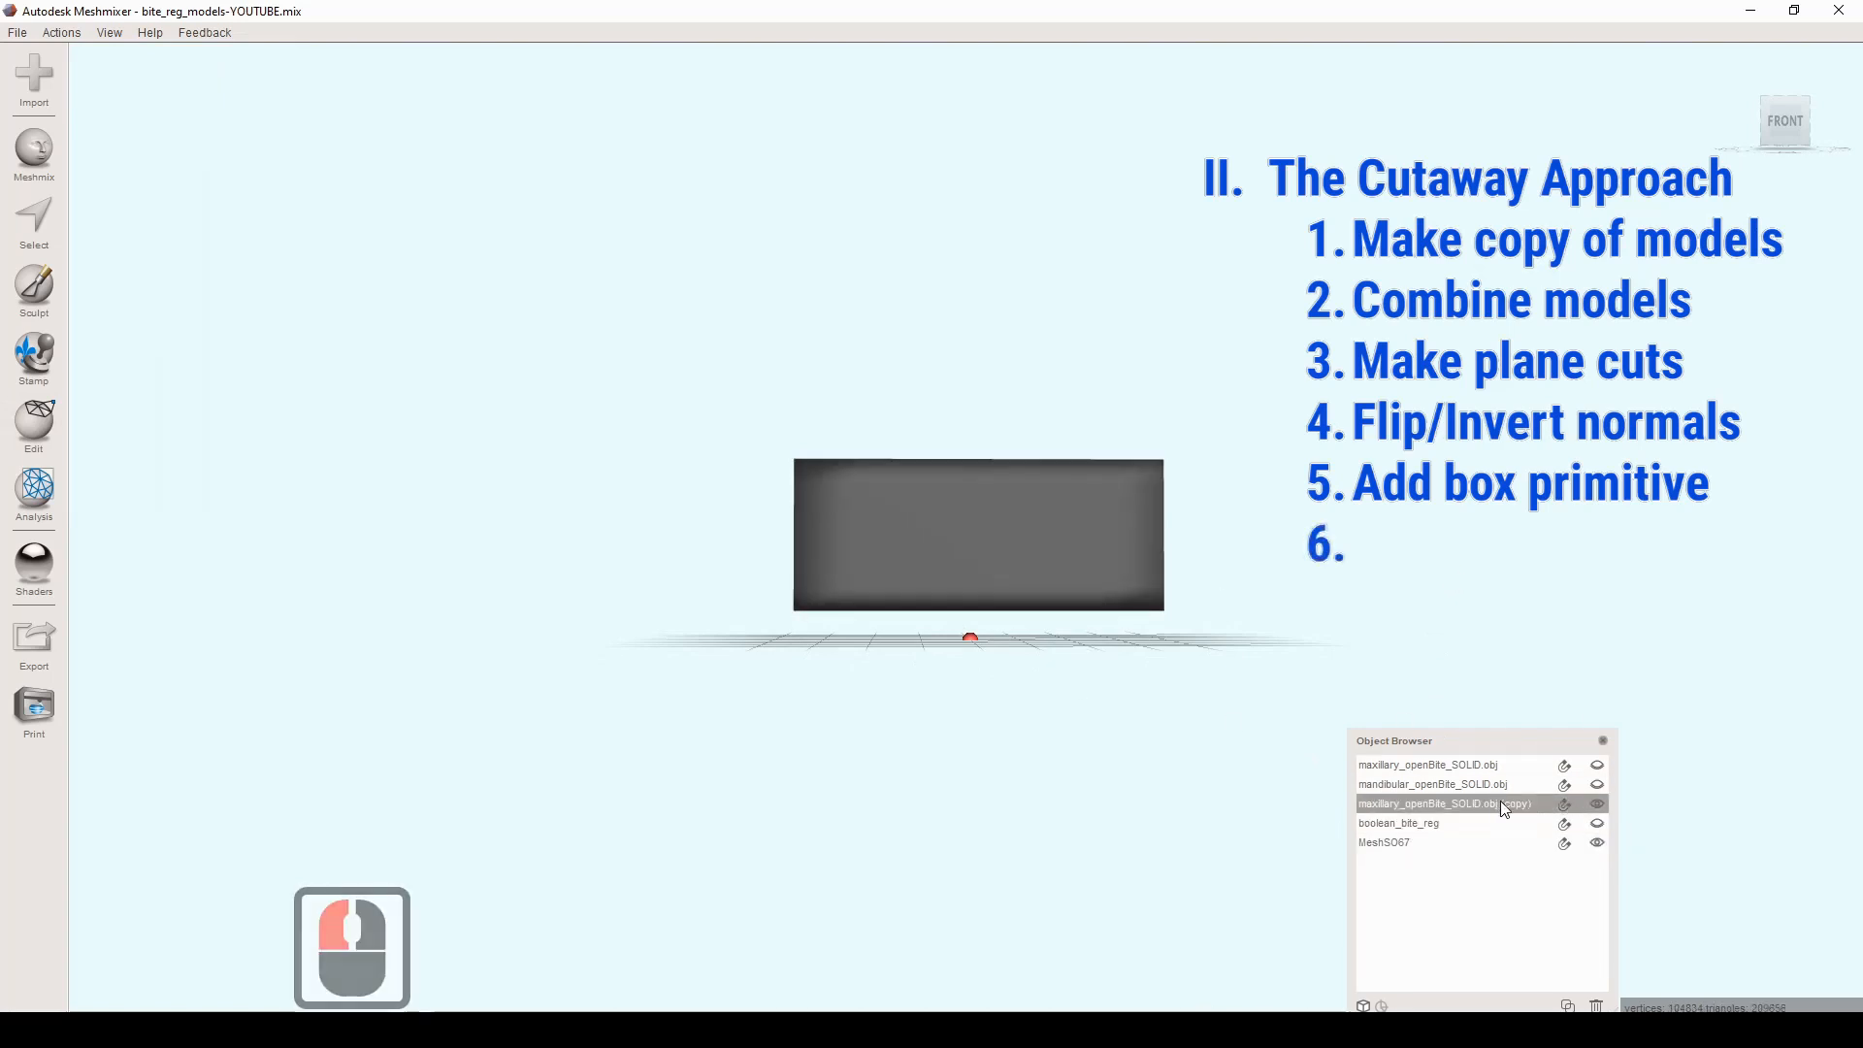
left_click(1469, 844, "shift")
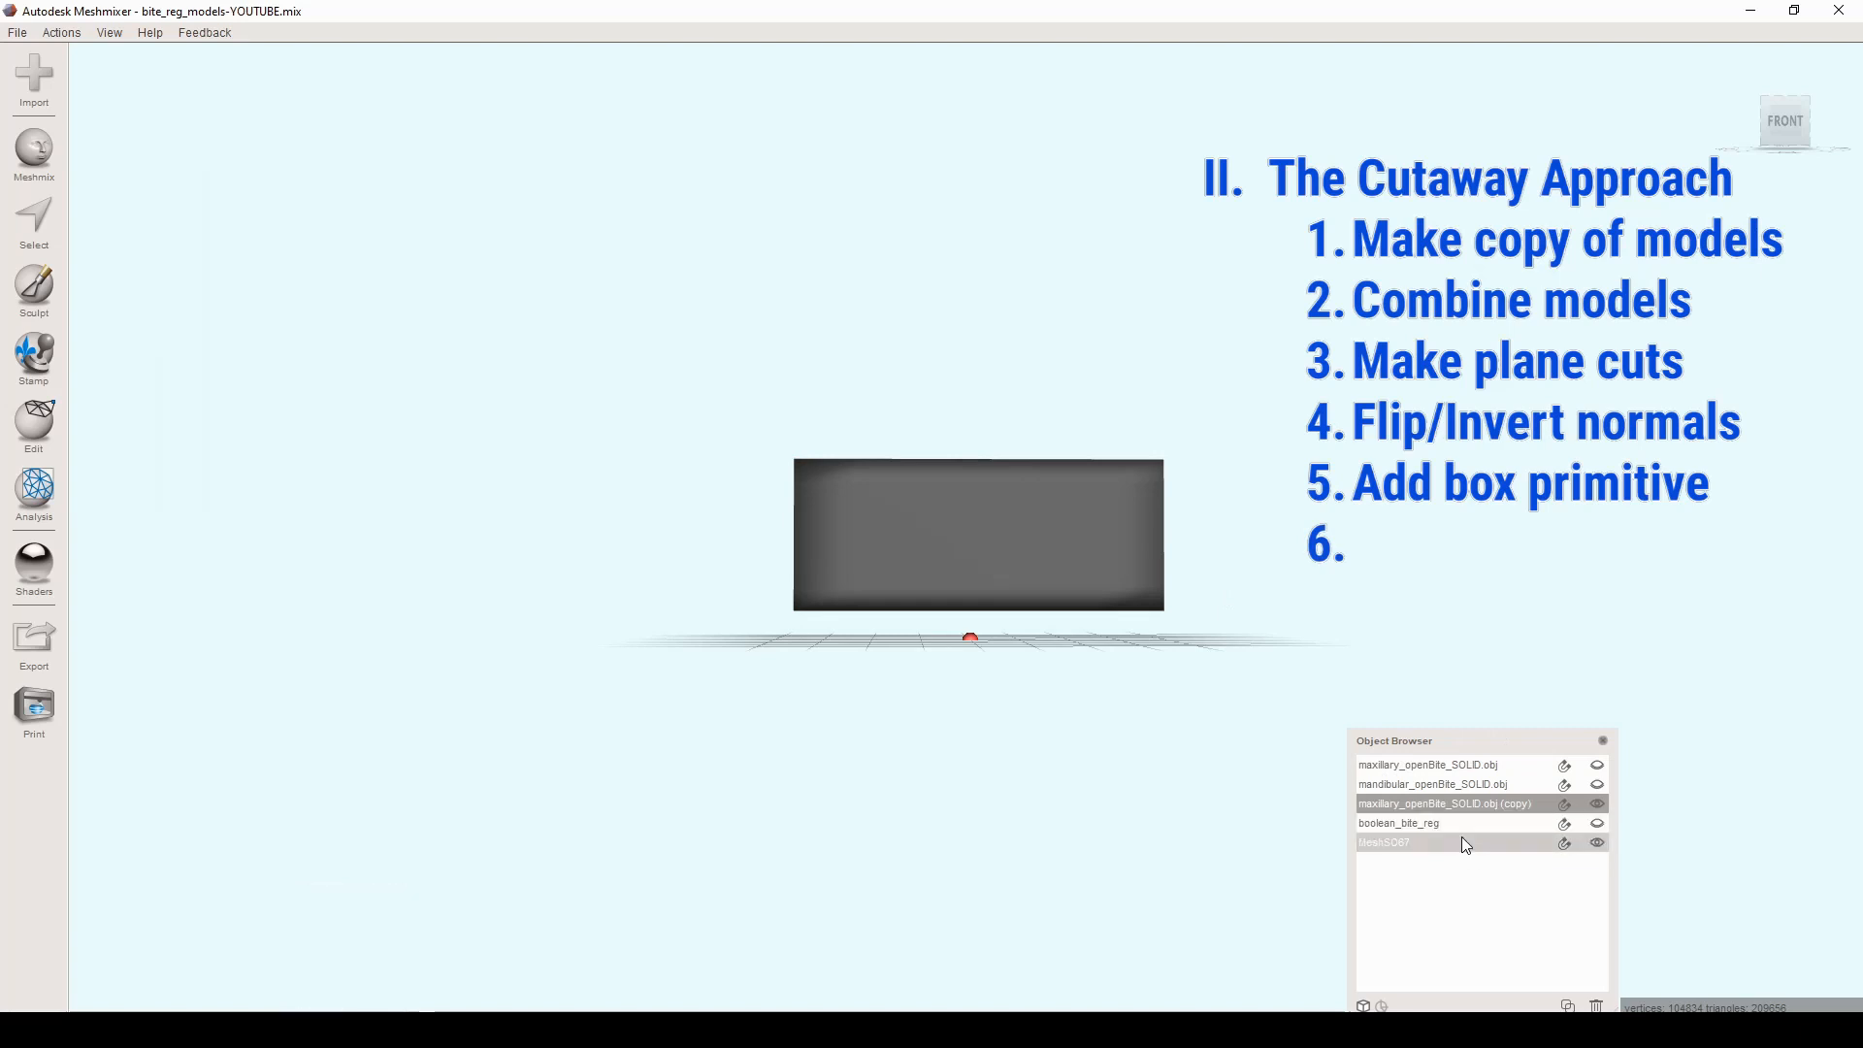
left_click(1452, 838)
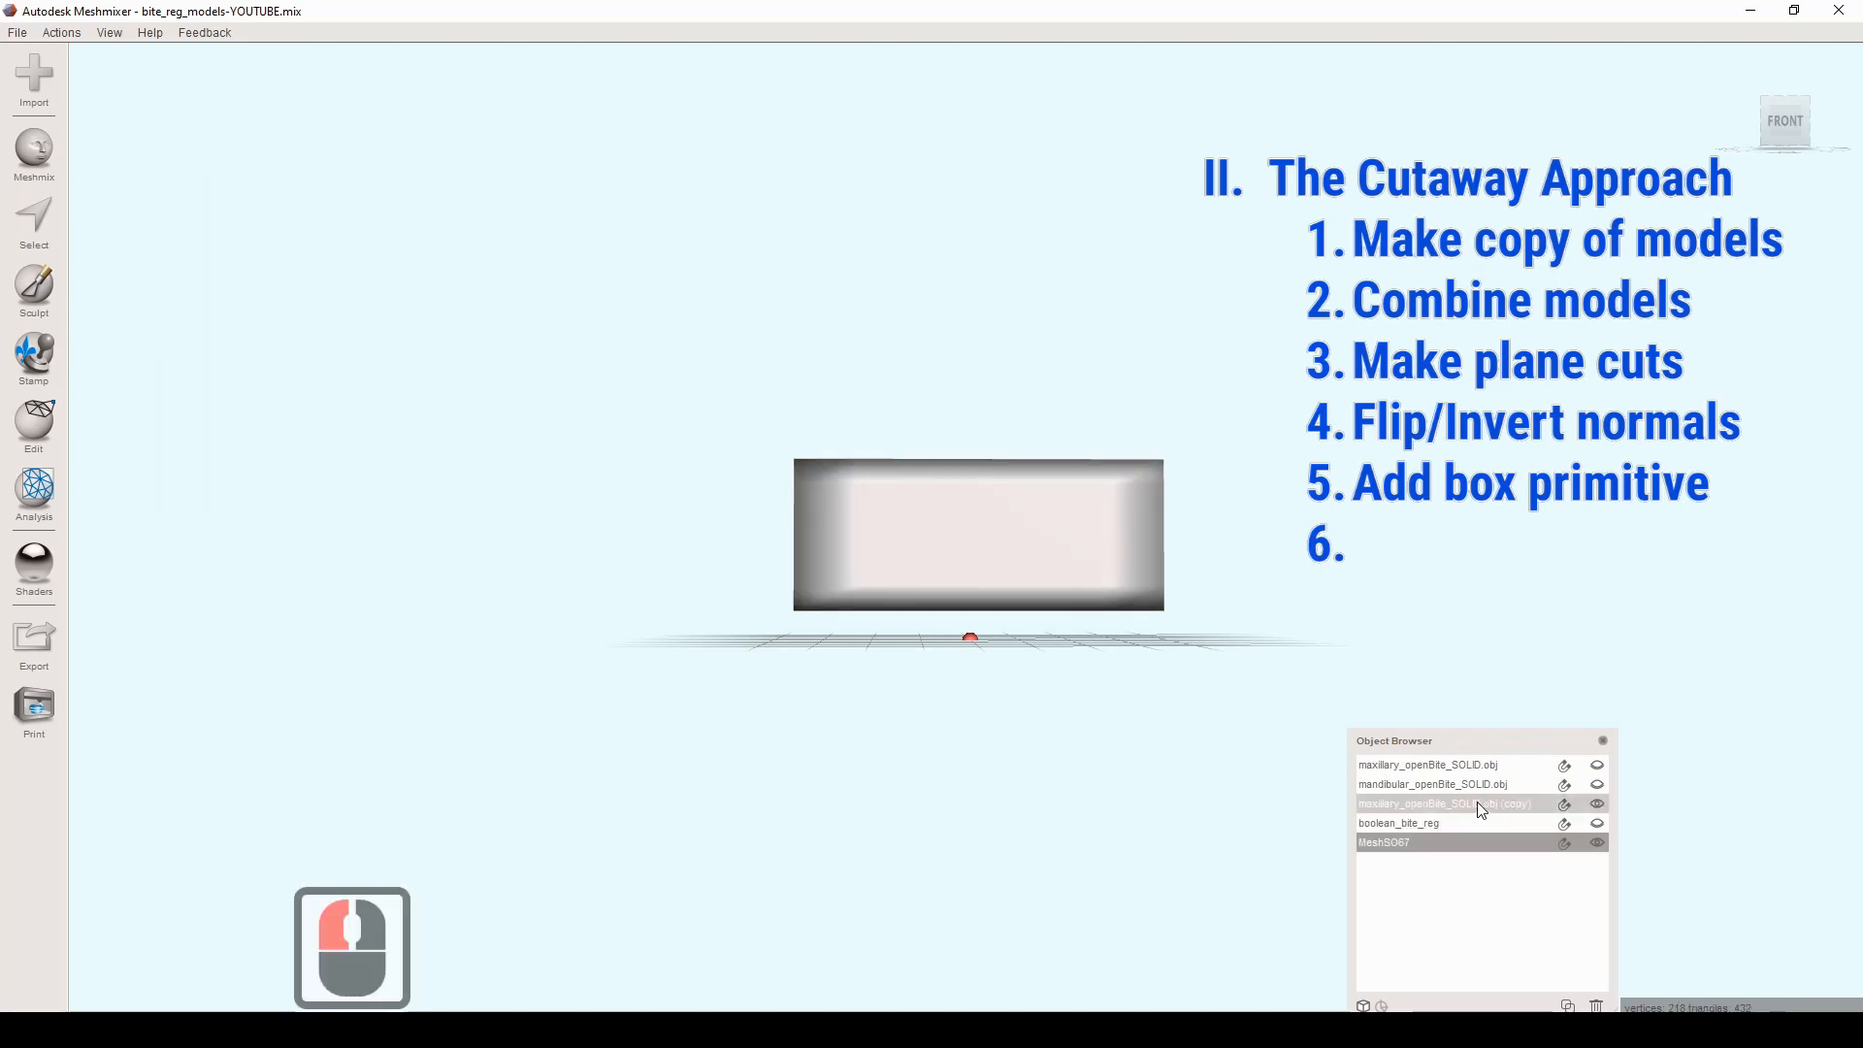
left_click(1477, 802, "ctrl")
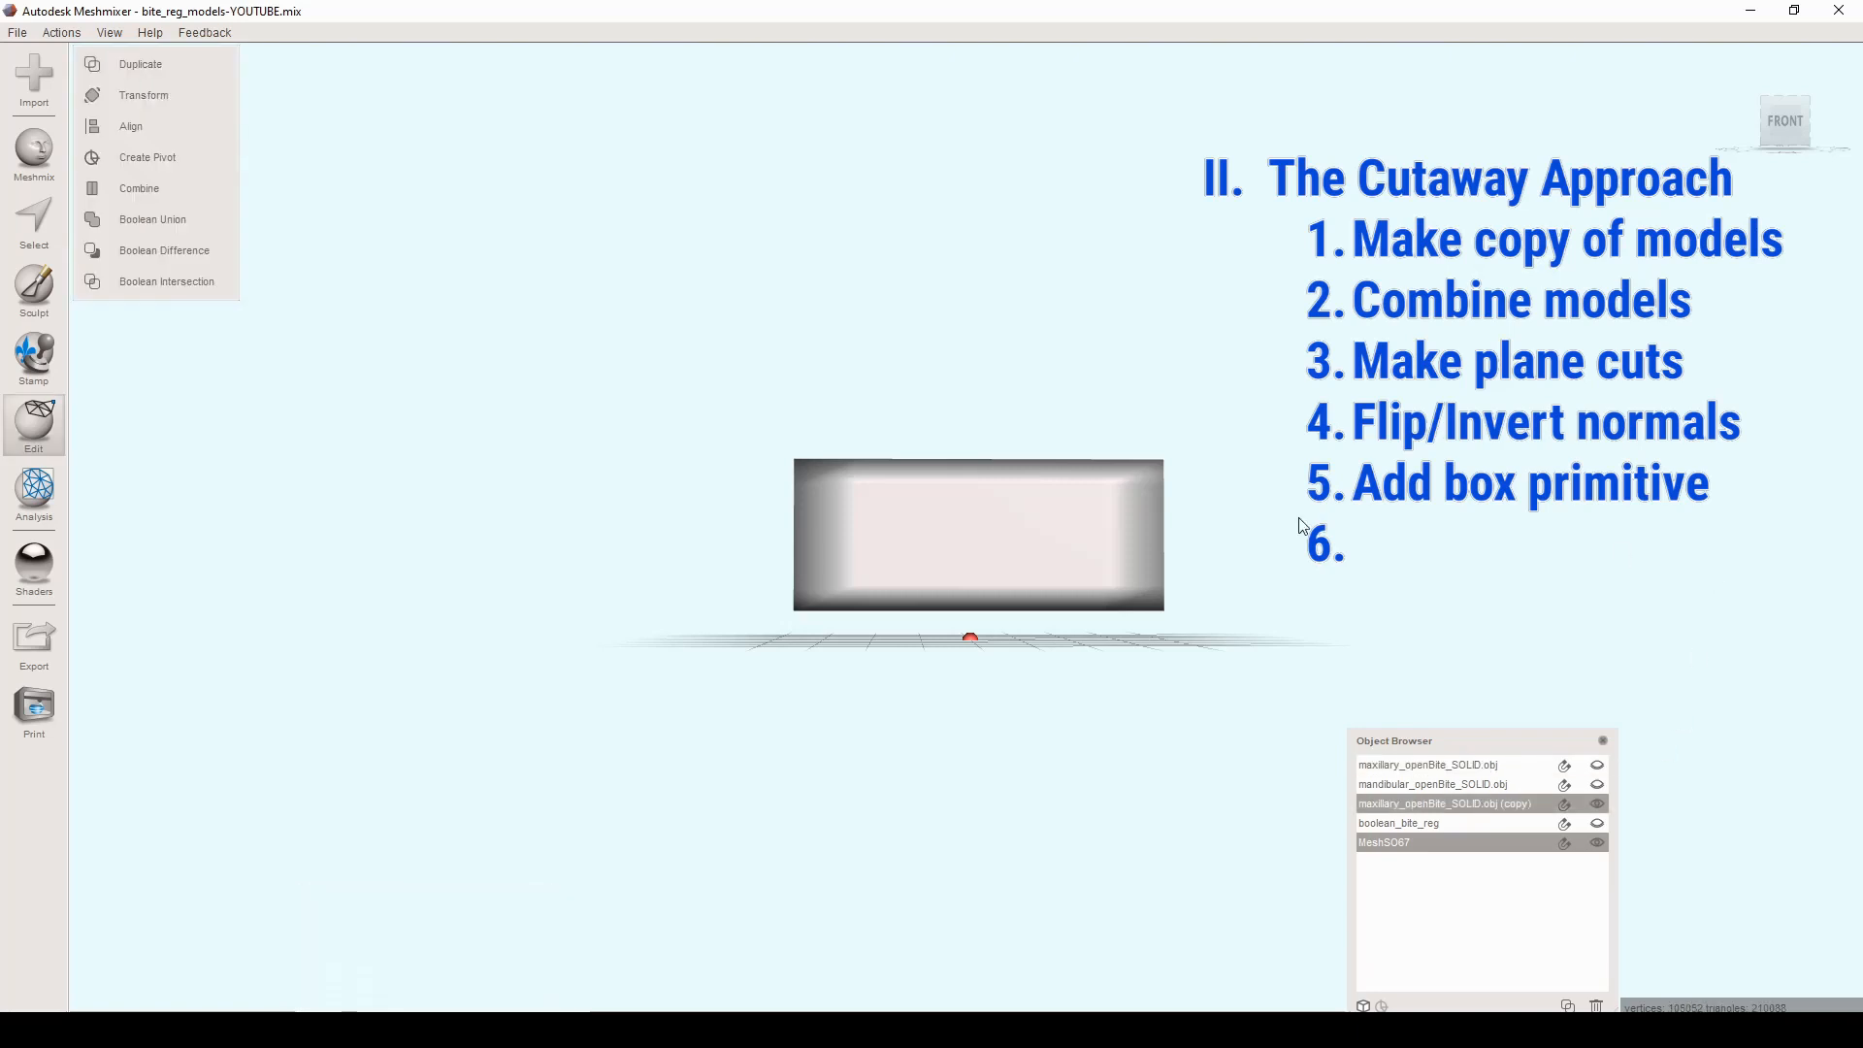
left_click(177, 194)
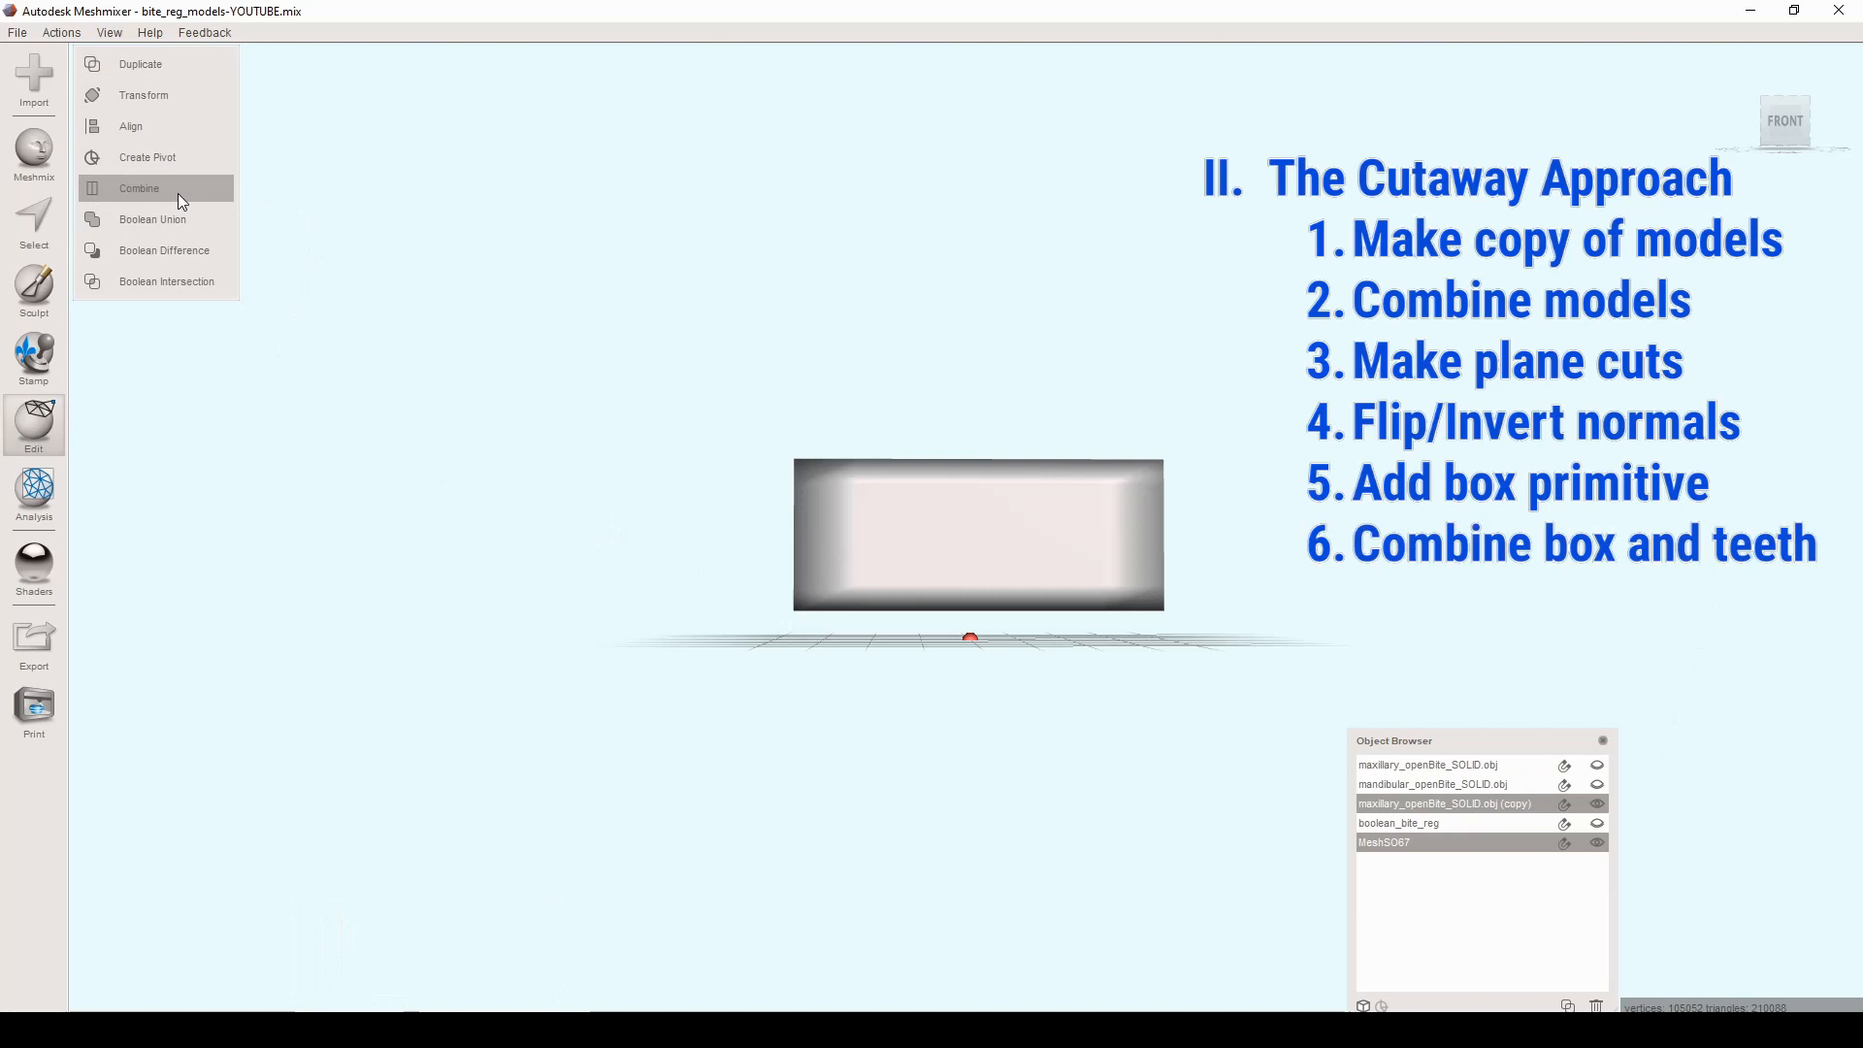
Step: Plane-cut the combined box horizontally through the mandibular tooth crowns, discarding the lower part with Remeshed Fill
right_click_drag(900, 295, 914, 304)
left_click(213, 219)
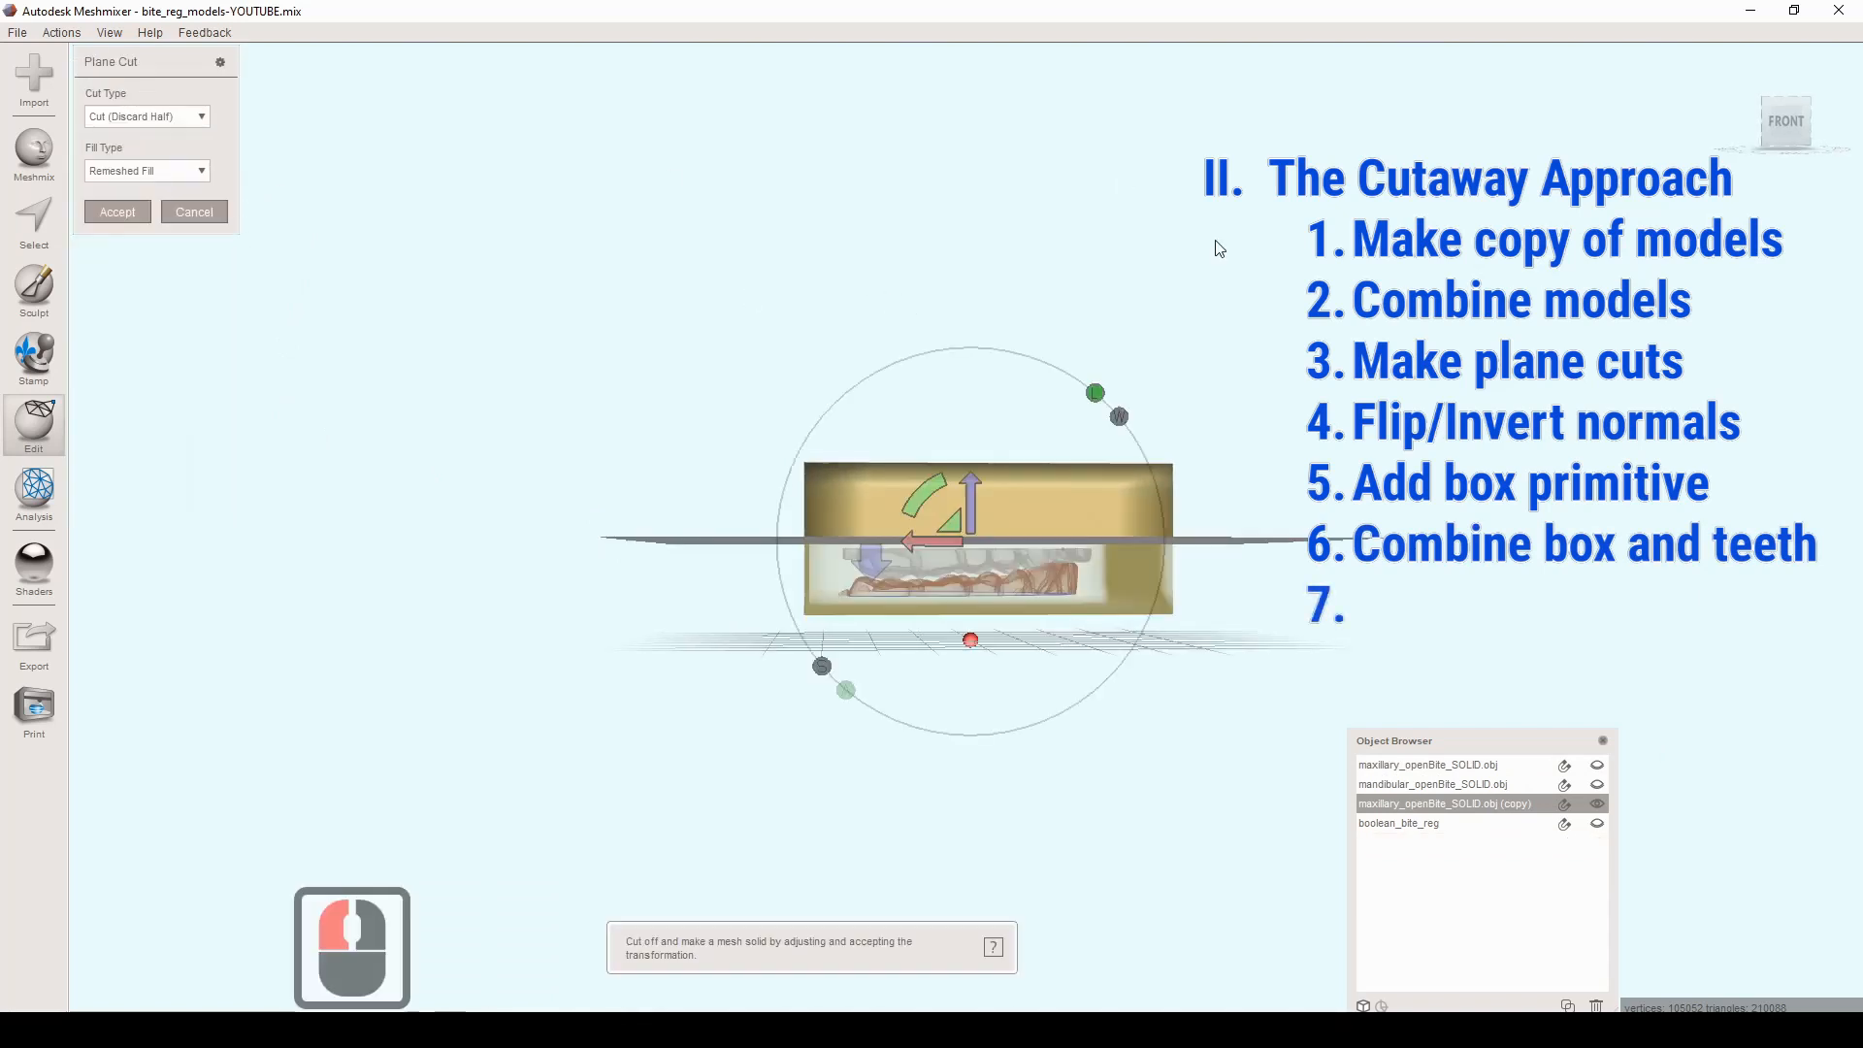
mouse_move(1166, 304)
right_mouse_down()
mouse_move(1173, 204)
mouse_move(1122, 233)
mouse_move(1141, 299)
right_mouse_up()
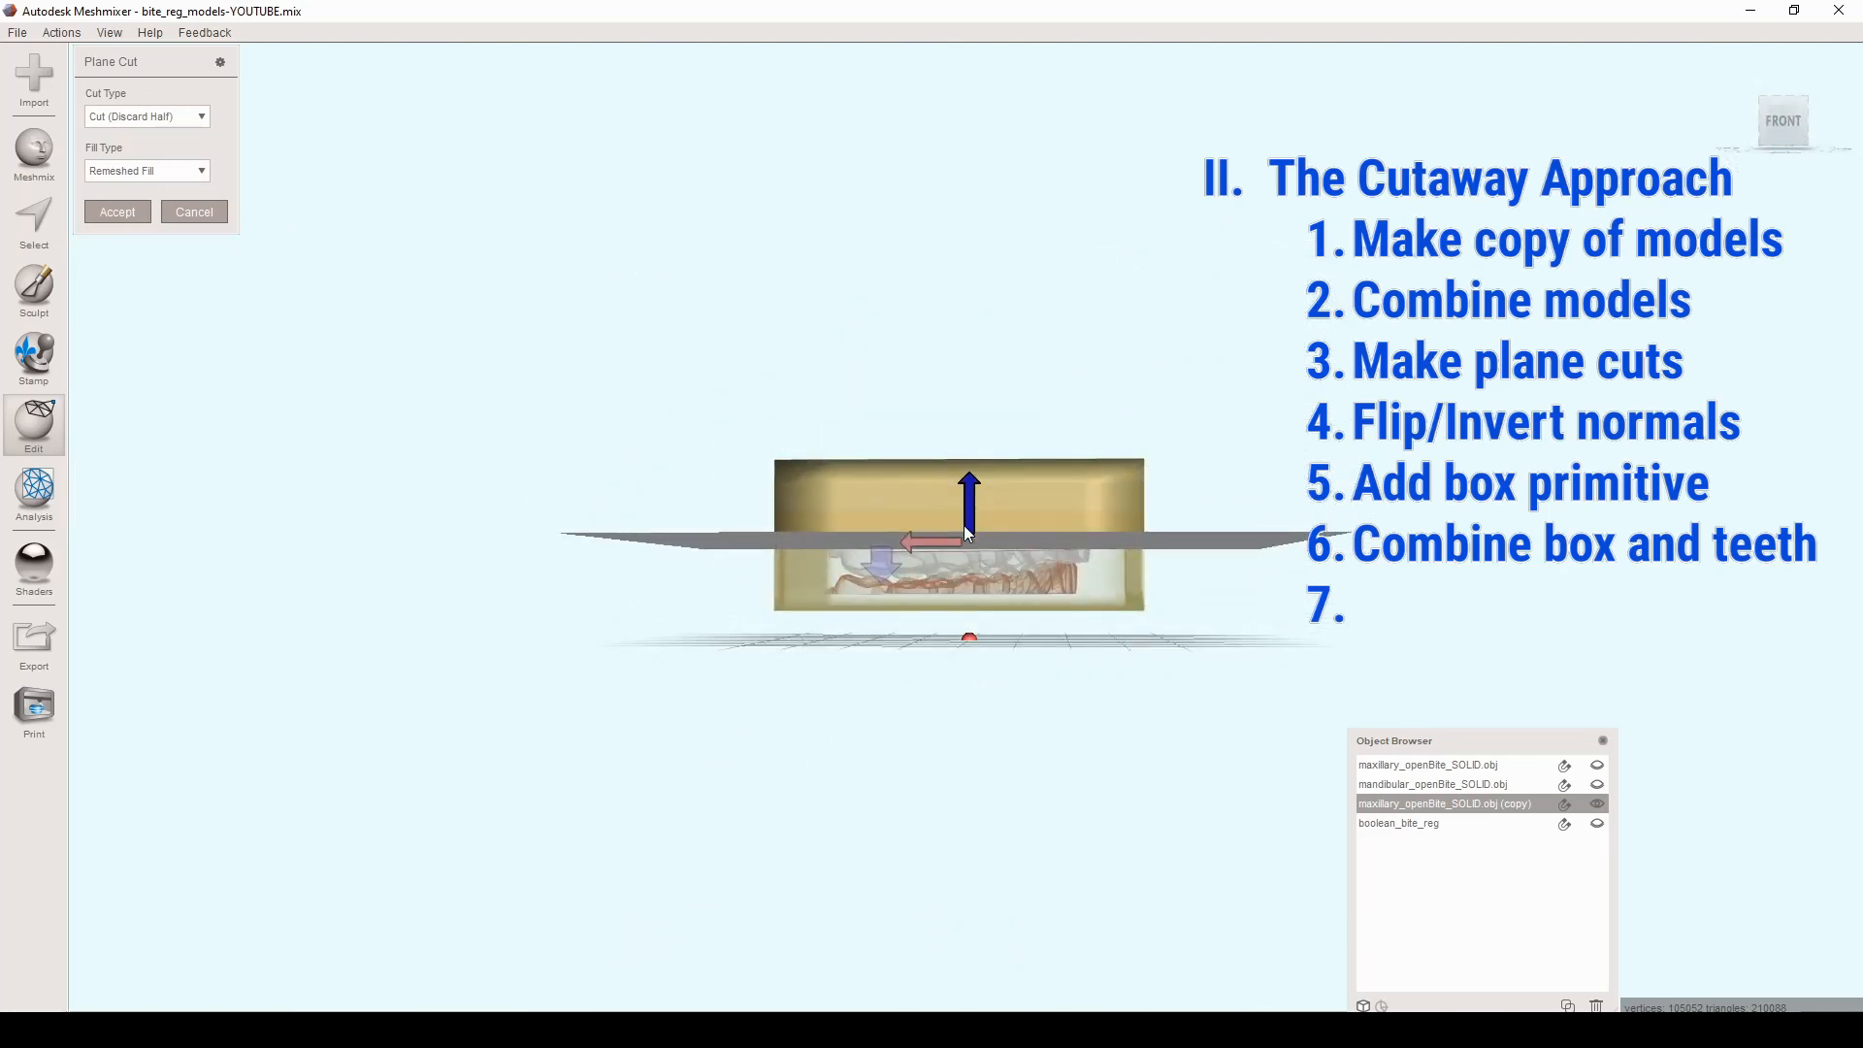
left_click_drag(963, 526, 975, 551)
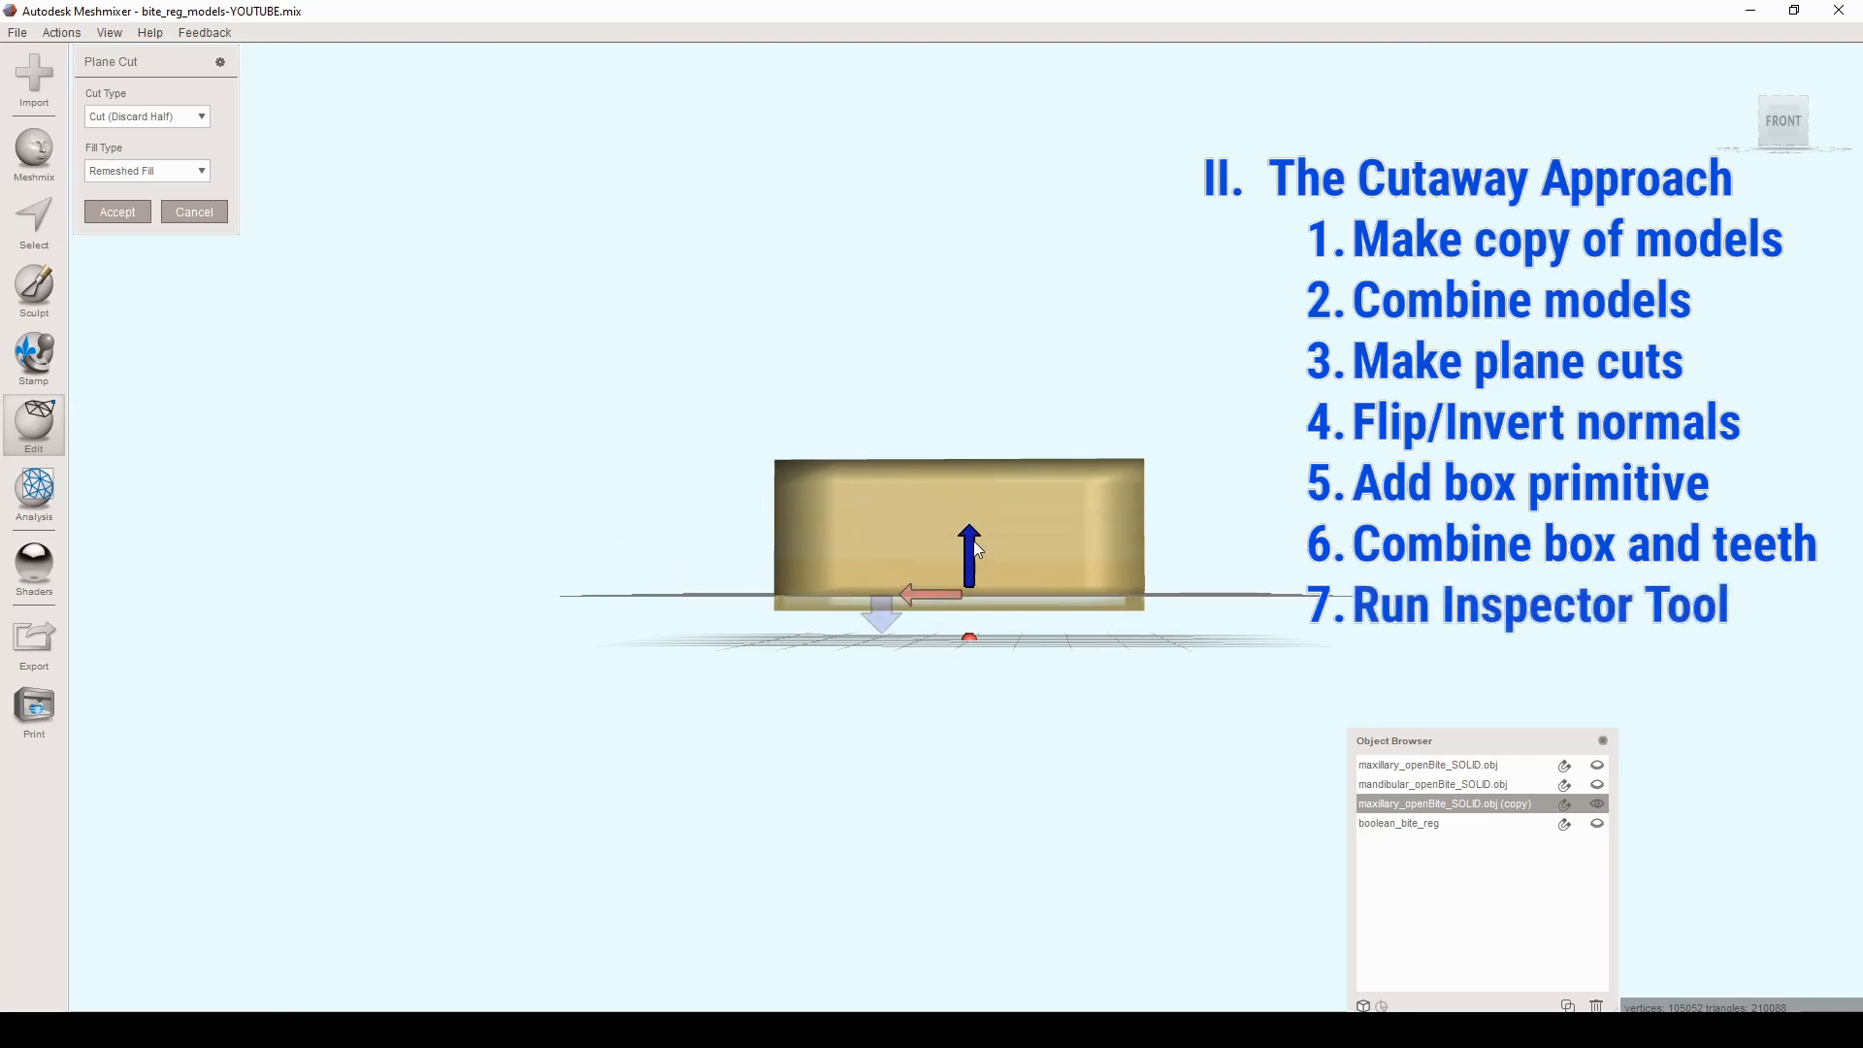
left_click(974, 538)
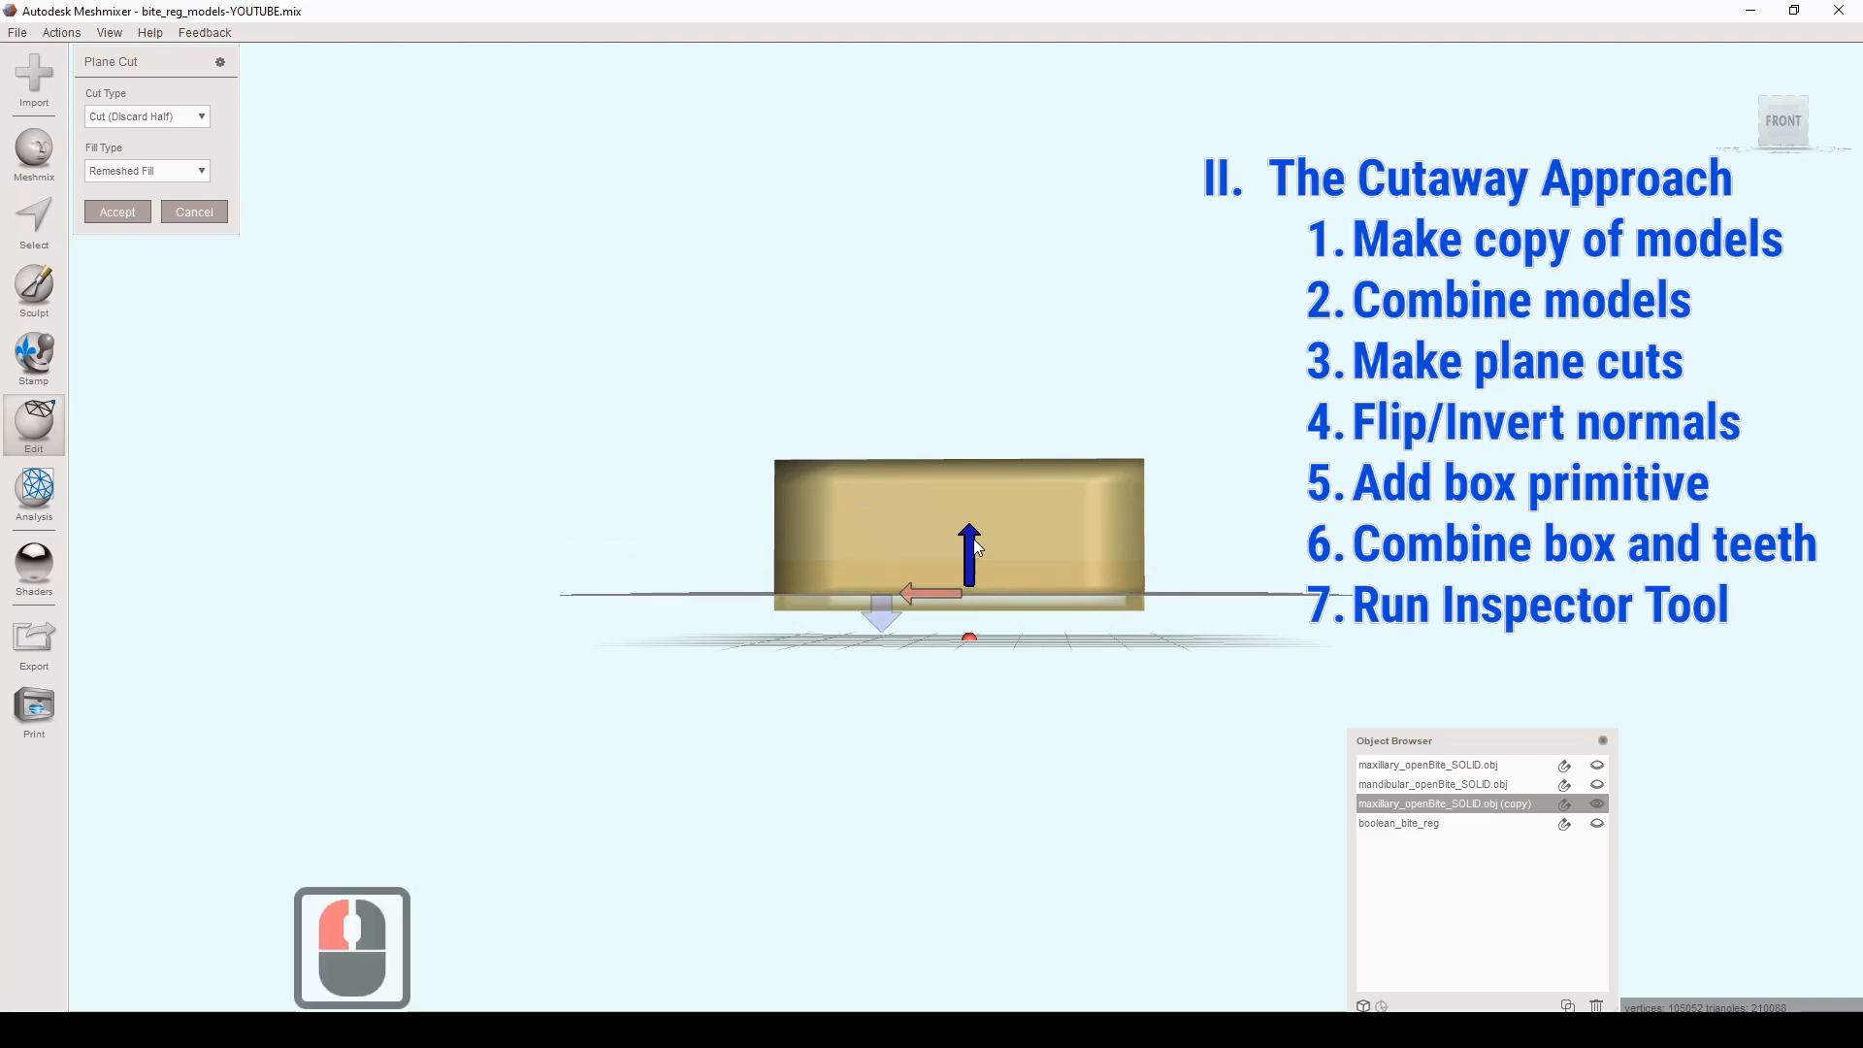
scroll(951, 607, "up", 20)
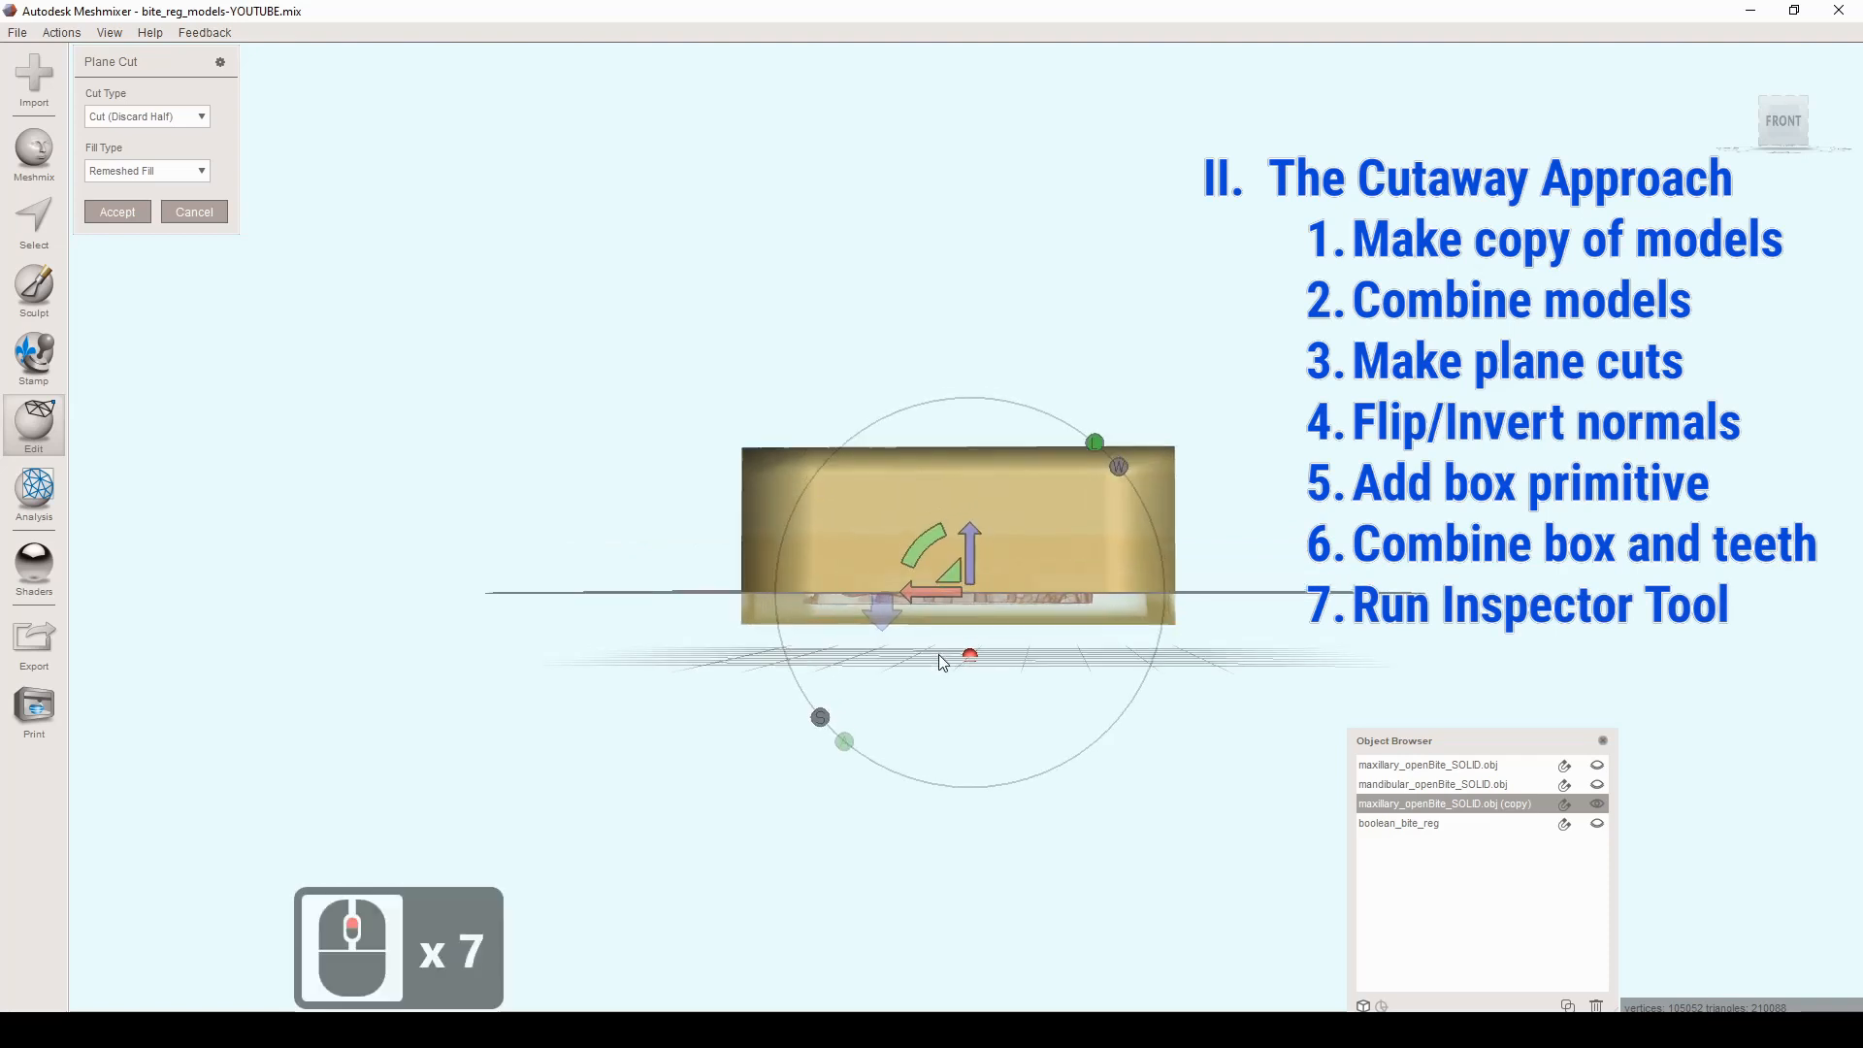
mouse_move(927, 563)
right_mouse_down()
mouse_move(917, 297)
mouse_move(766, 452)
mouse_move(909, 567)
mouse_move(869, 307)
mouse_move(842, 421)
mouse_move(742, 443)
mouse_move(883, 518)
mouse_move(899, 563)
right_mouse_up()
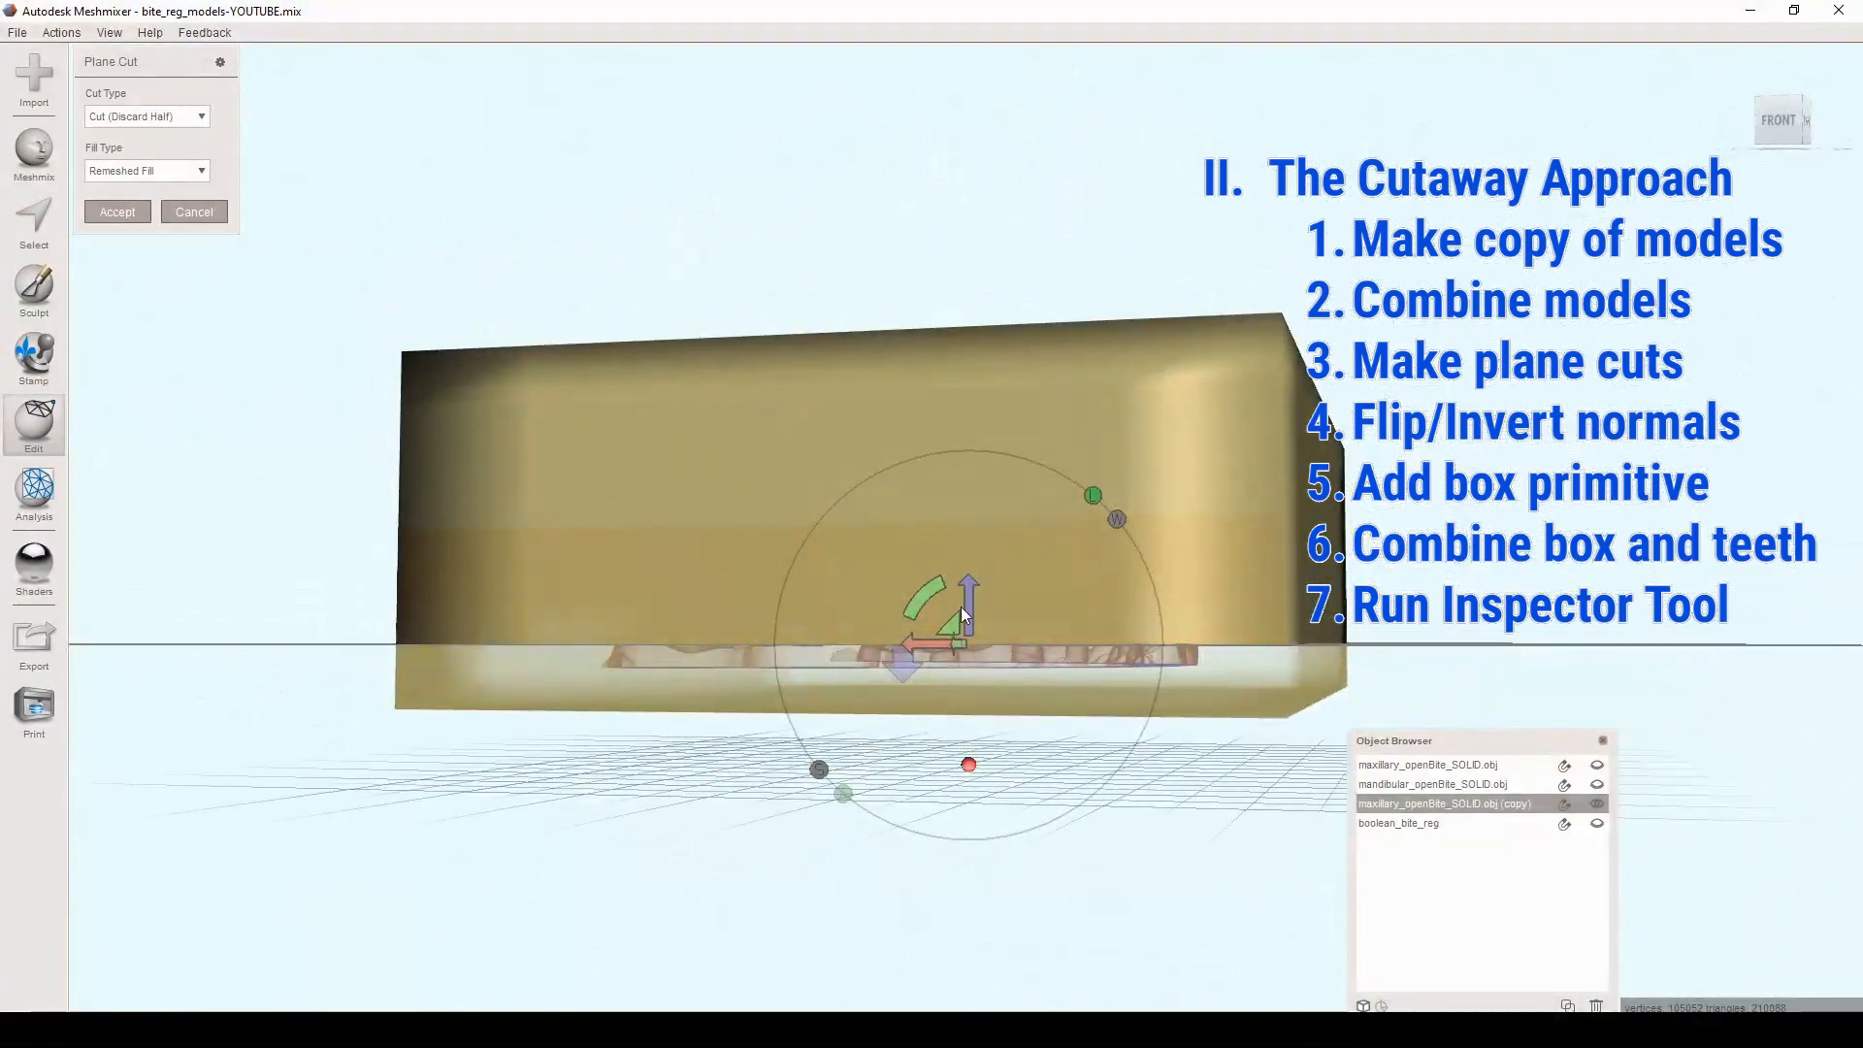
left_click(124, 213)
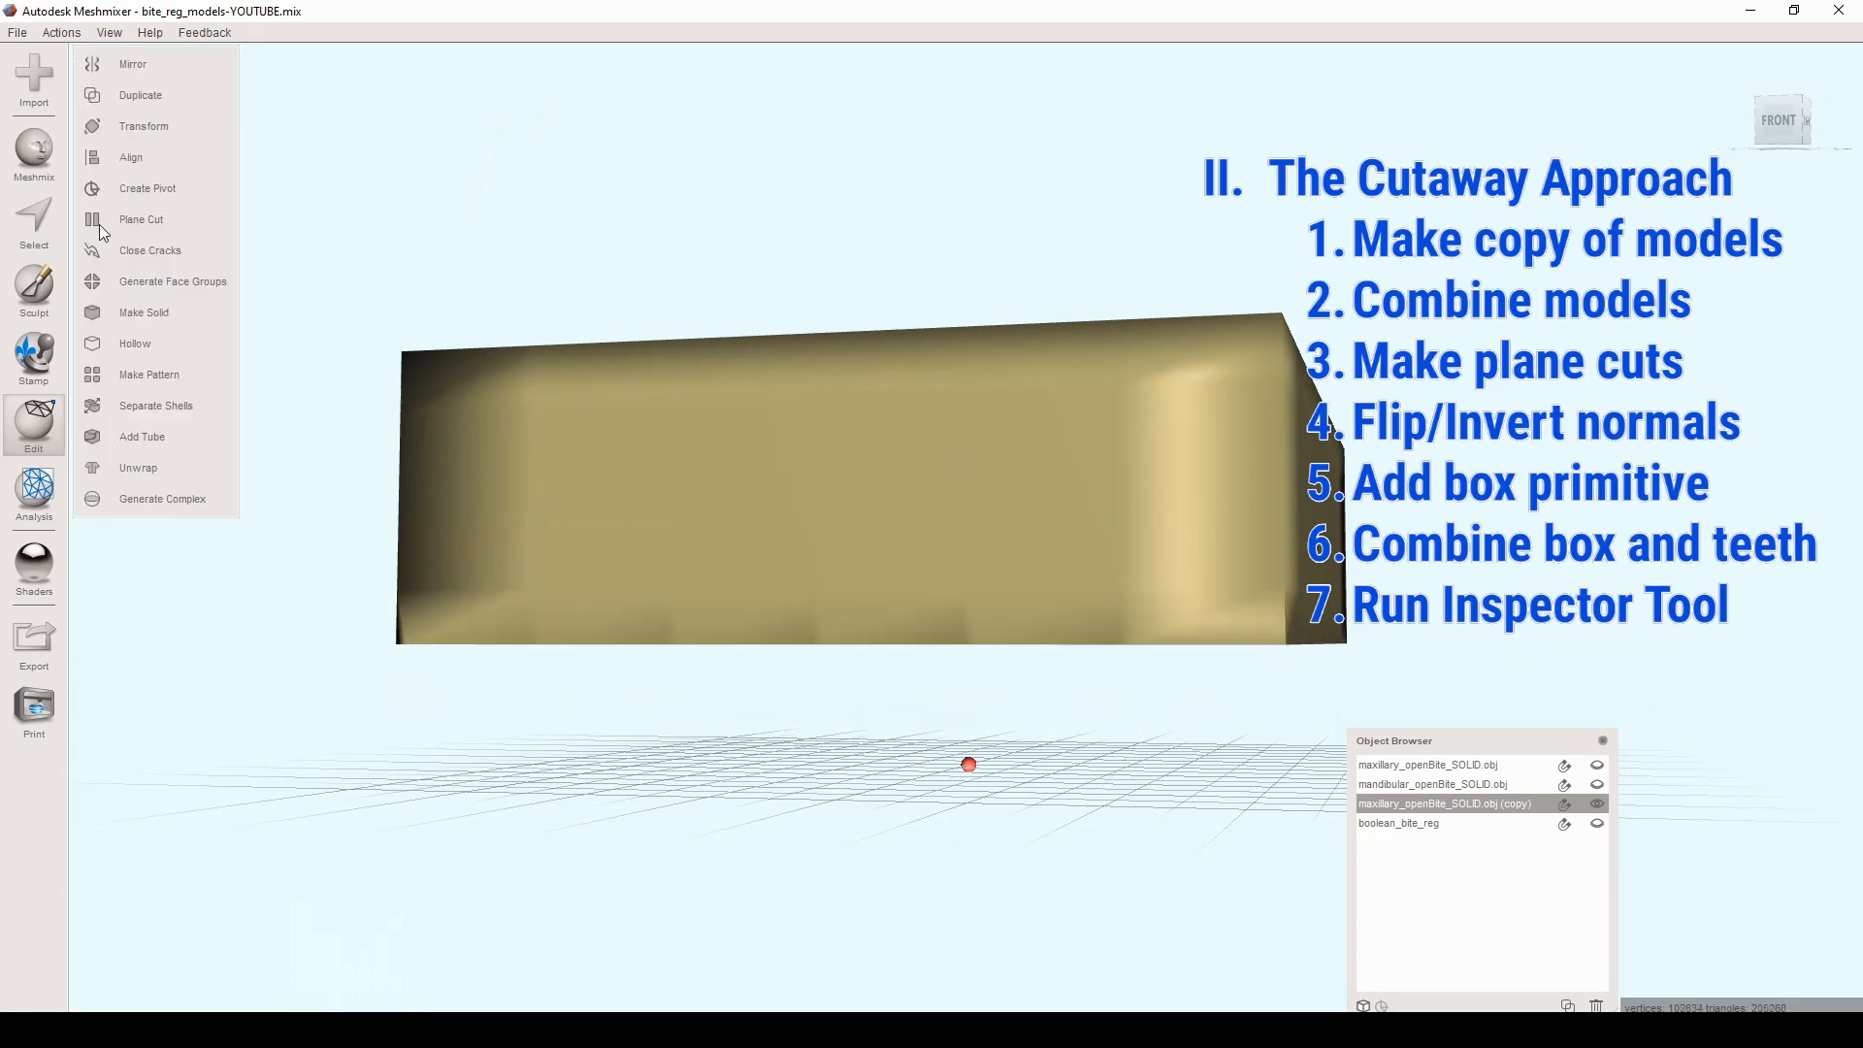
Step: Plane-cut the combined box again with the cut direction flipped, through the maxillary tooth crowns, discarding the upper part with Remeshed Fill
left_click(182, 214)
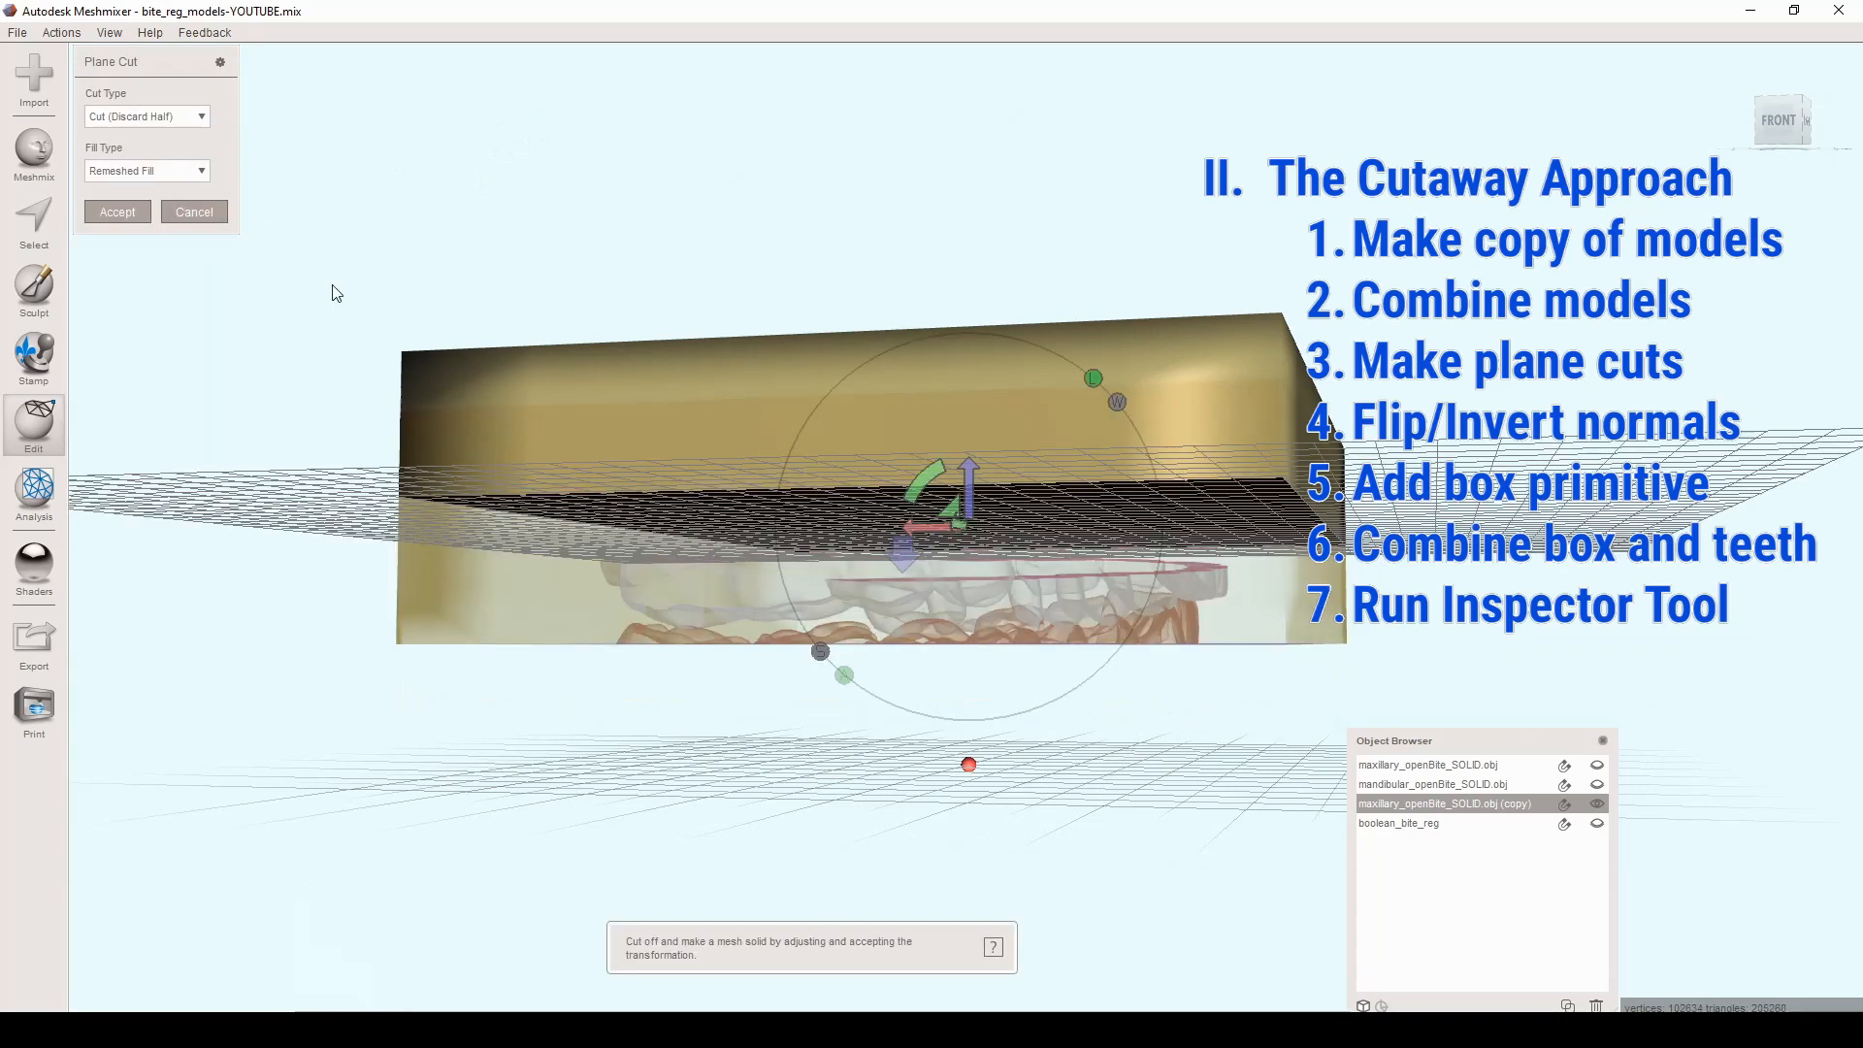
right_click_drag(876, 404, 910, 463)
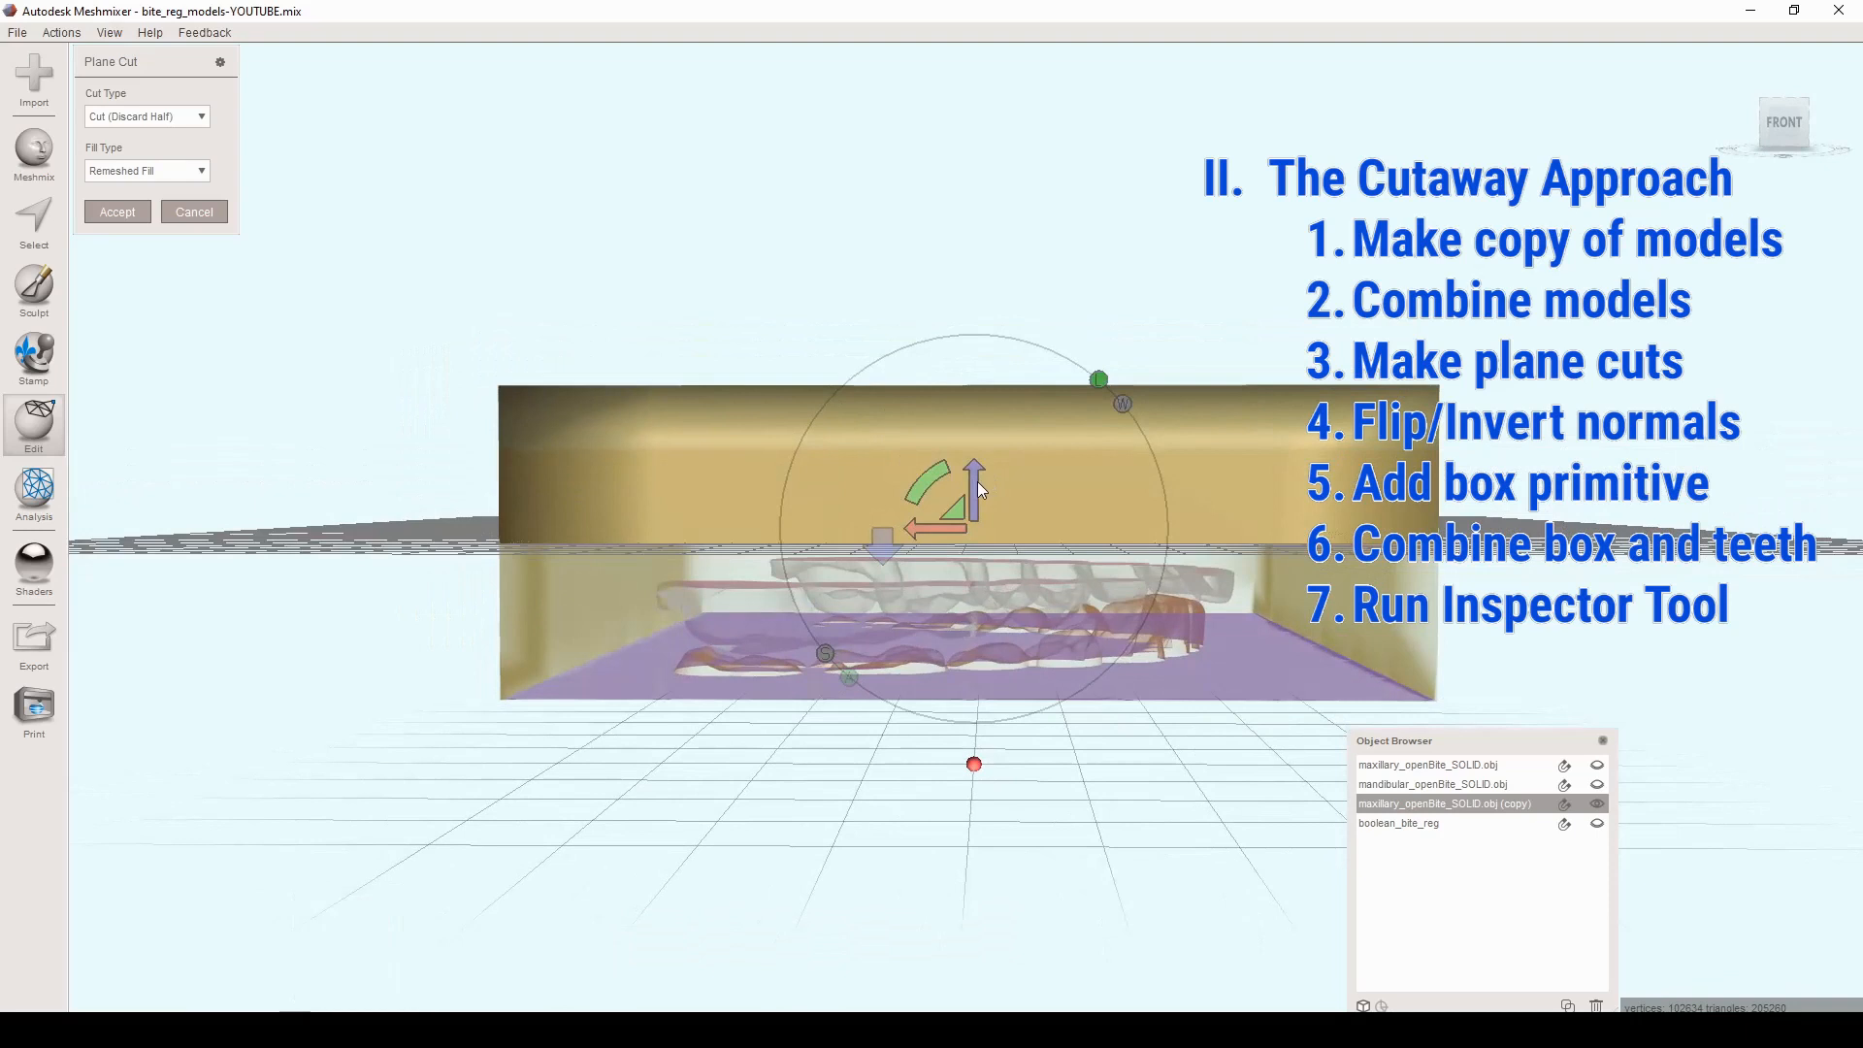
left_click_drag(970, 536, 970, 560)
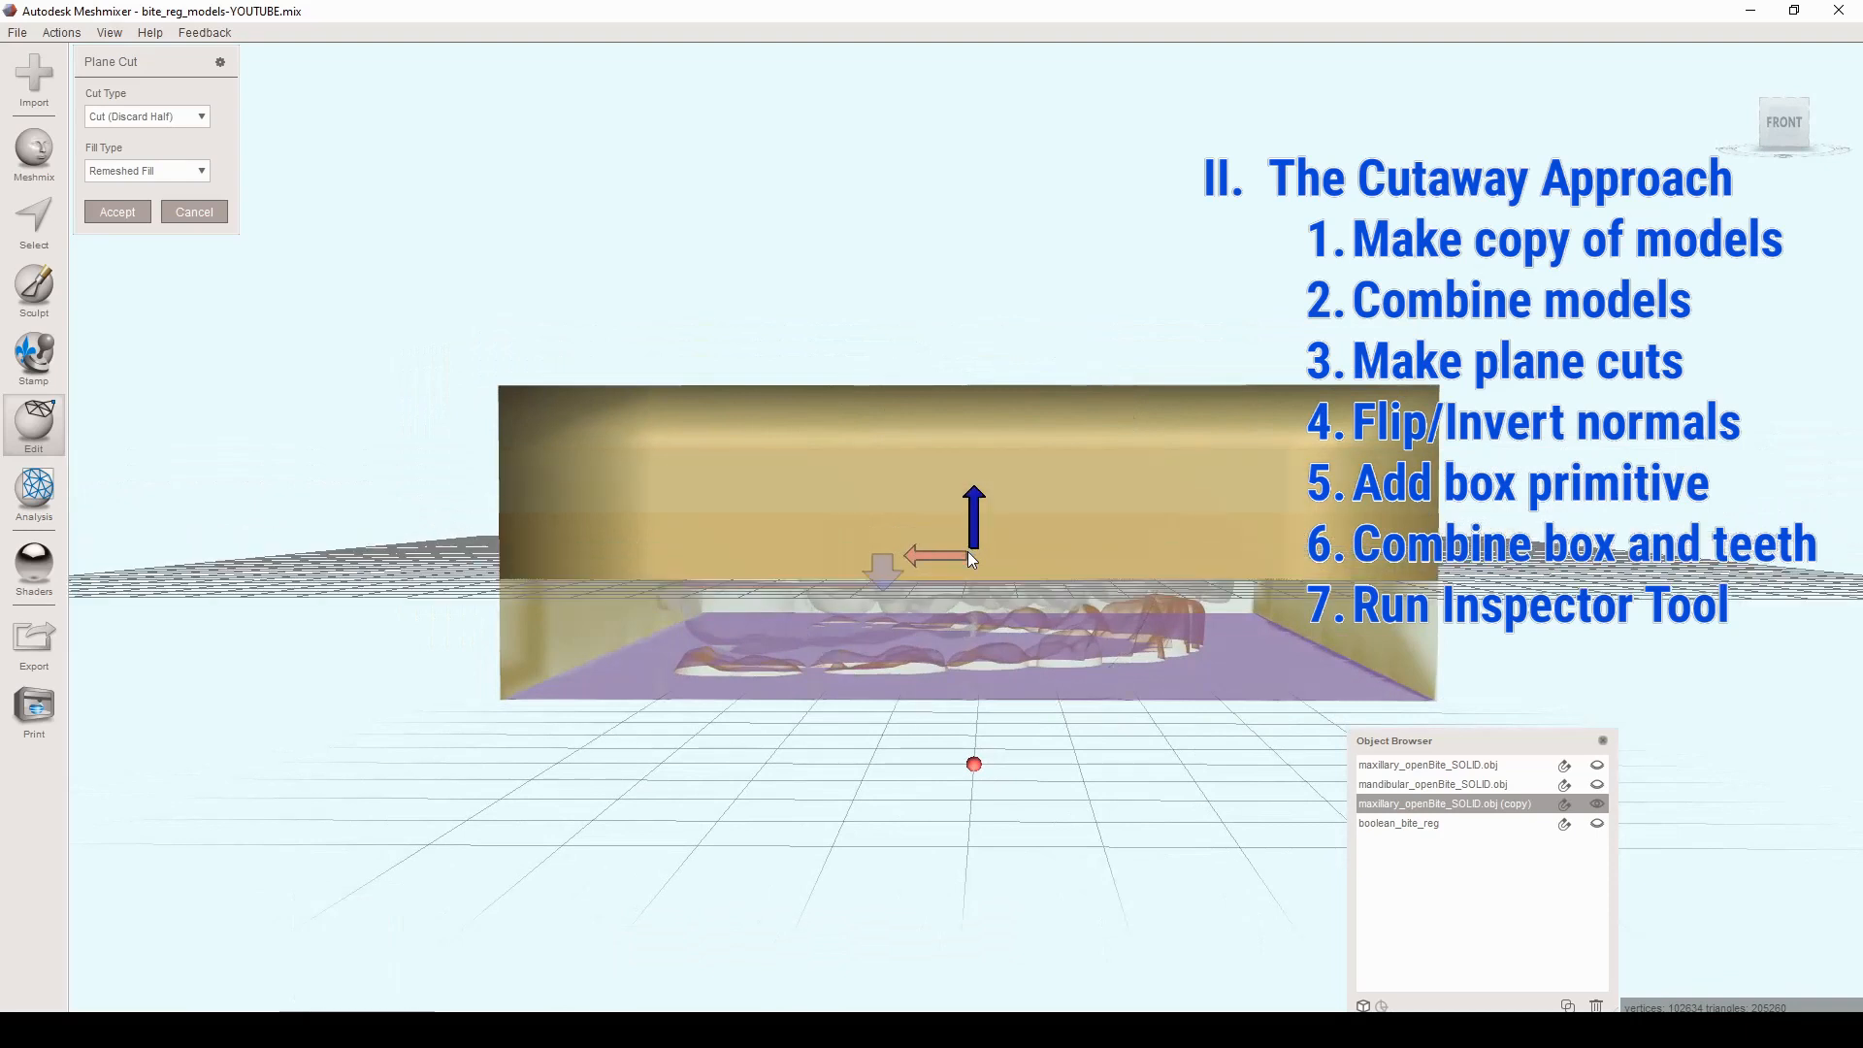
double_click(882, 579)
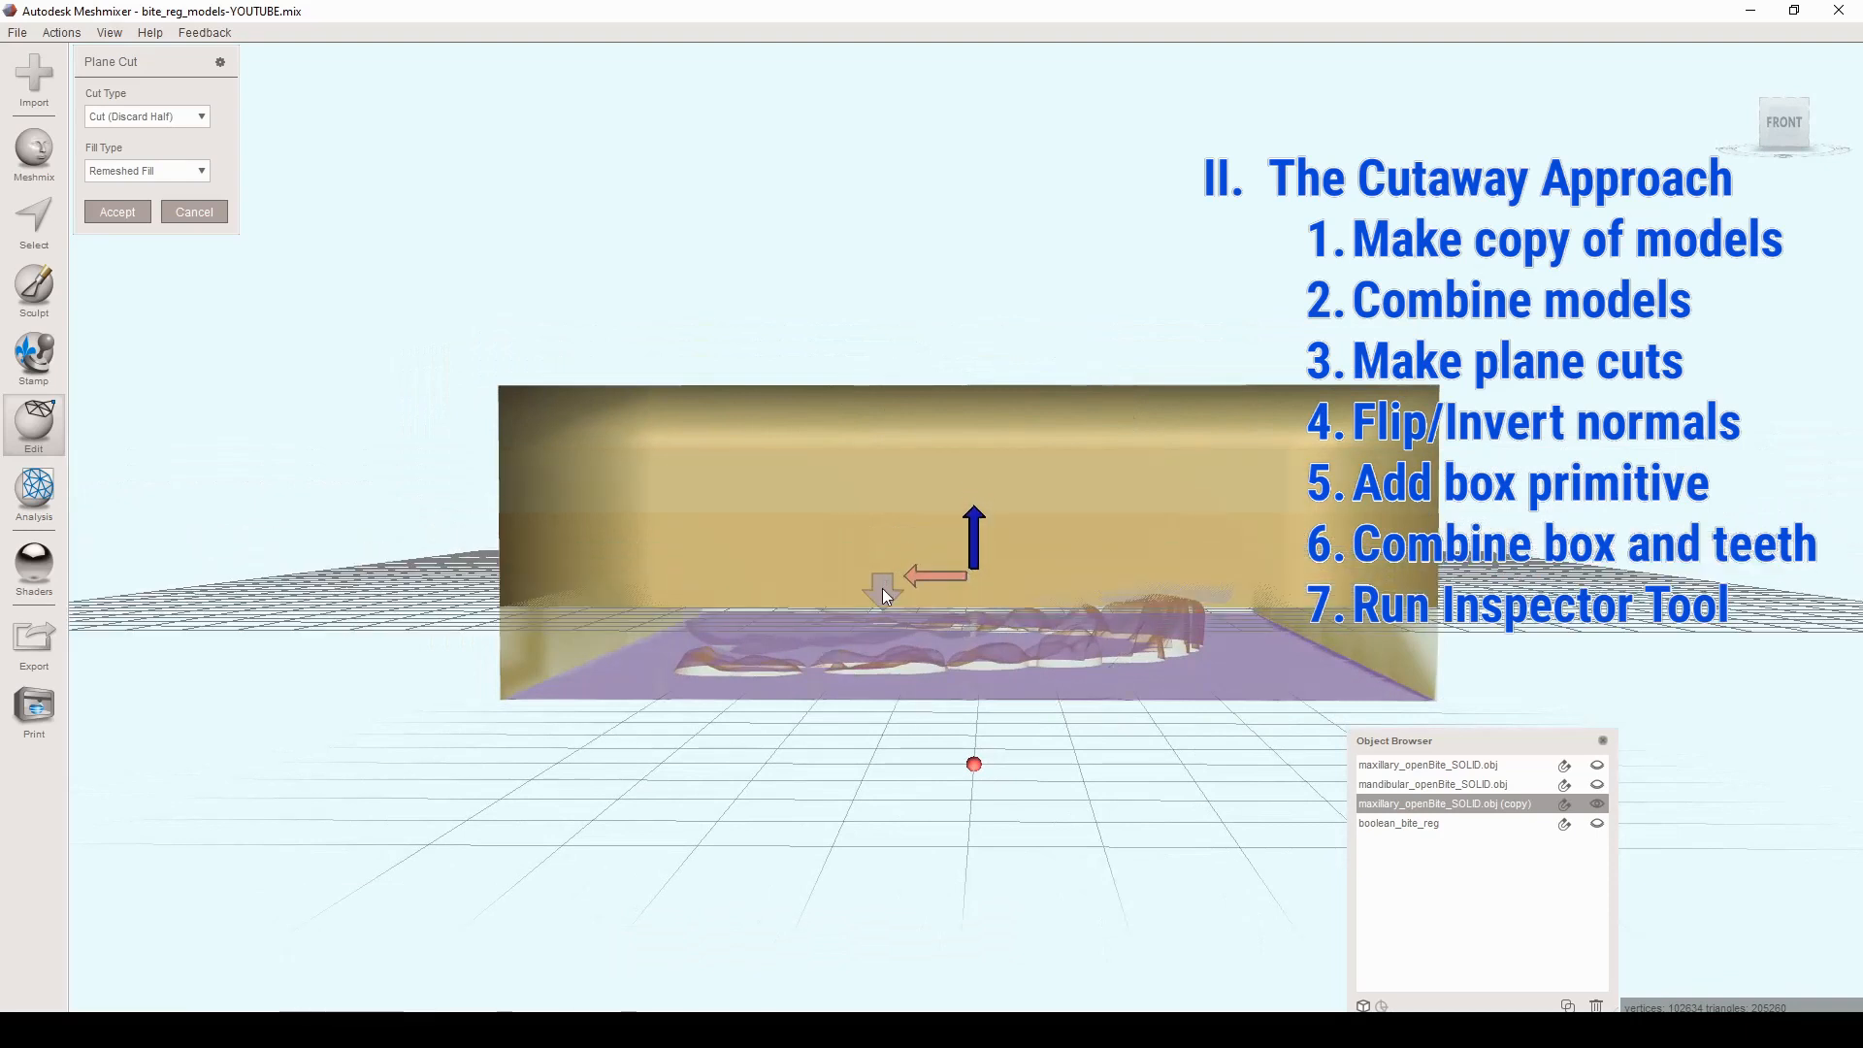
left_click(883, 593)
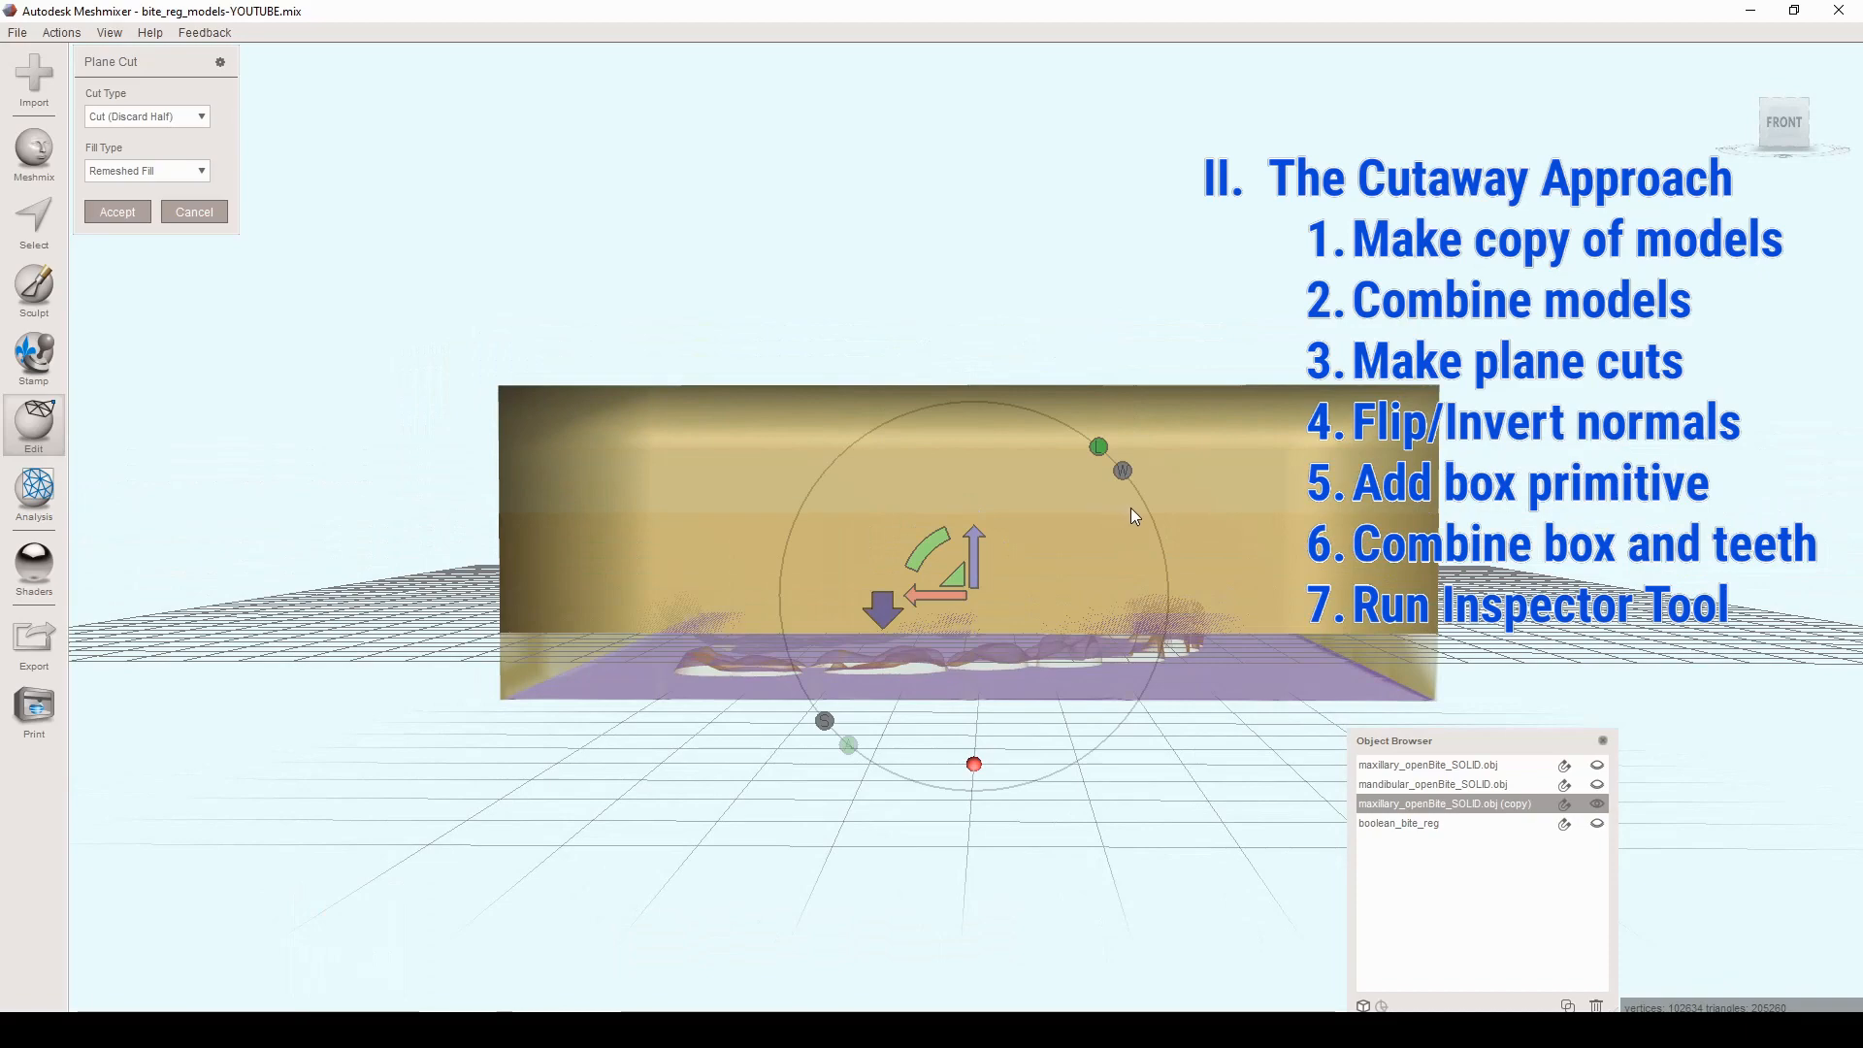
mouse_move(1139, 644)
right_mouse_down()
mouse_move(1103, 788)
mouse_move(1129, 658)
mouse_move(1032, 562)
mouse_move(1123, 628)
right_mouse_up()
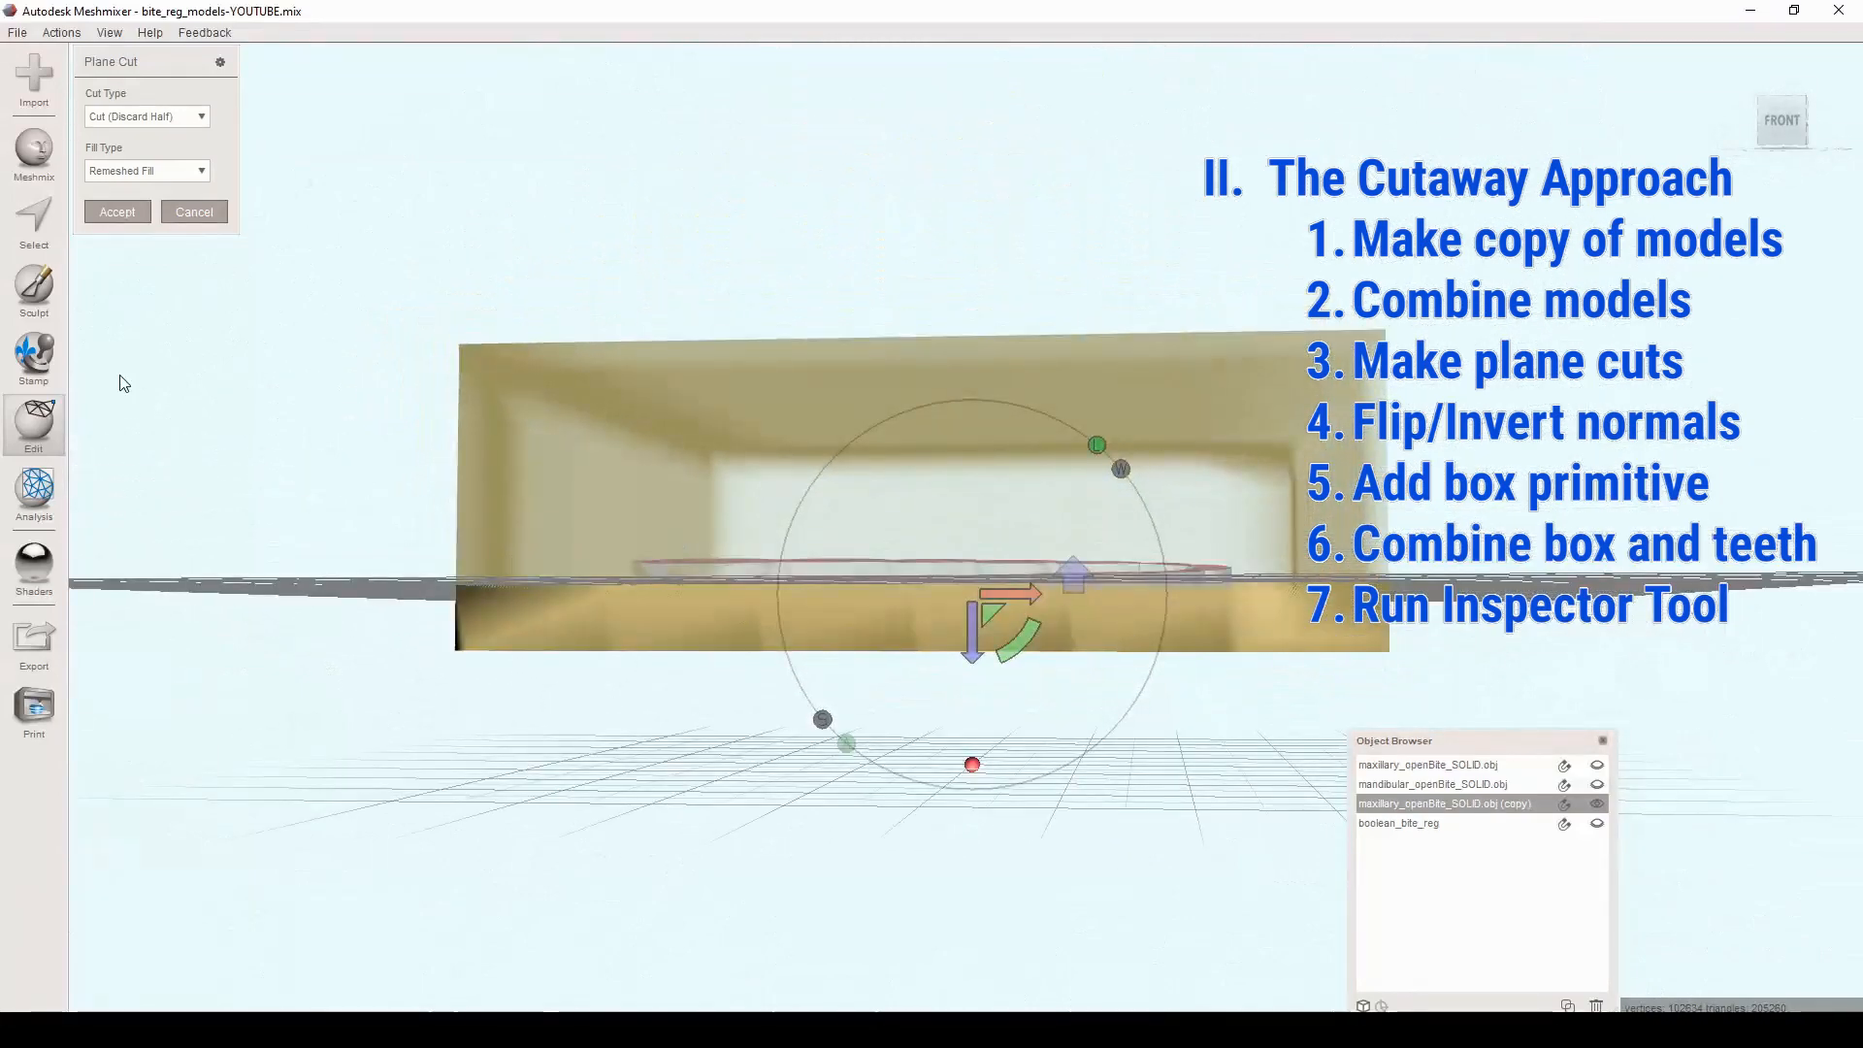
right_click_drag(298, 319, 262, 499)
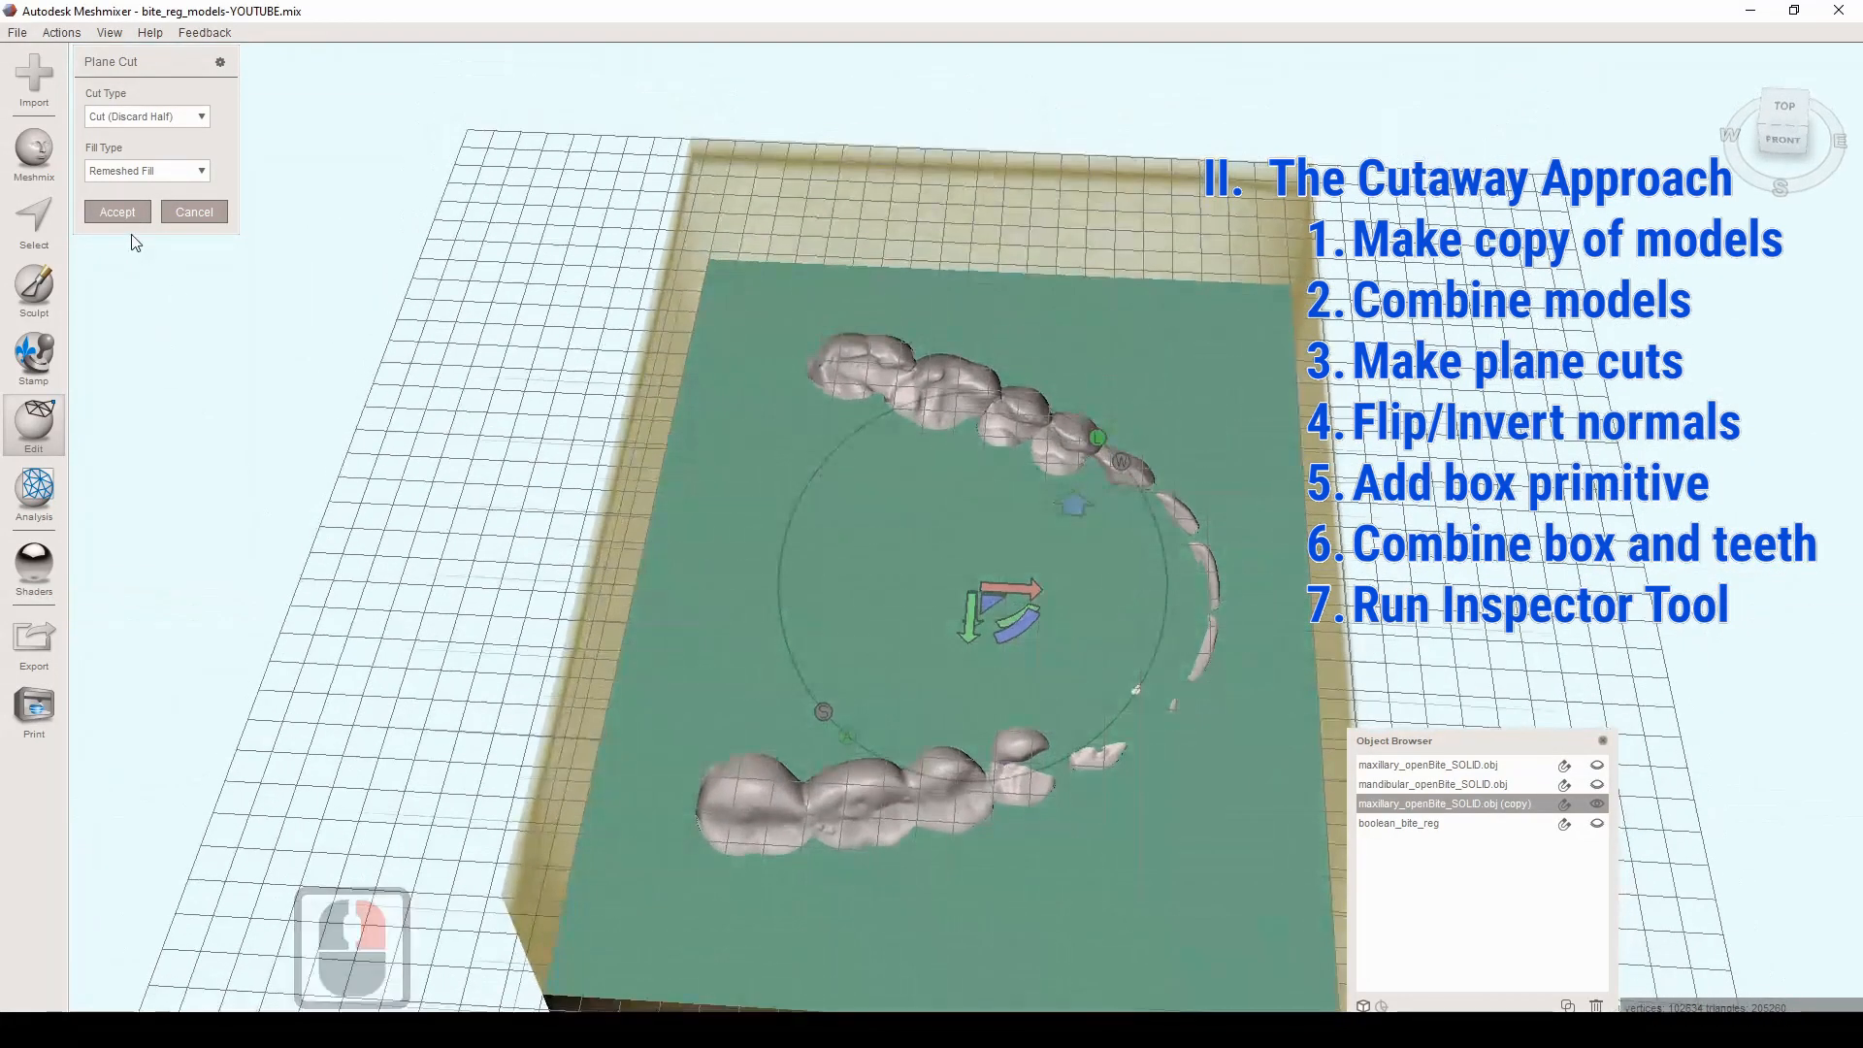
left_click(134, 217)
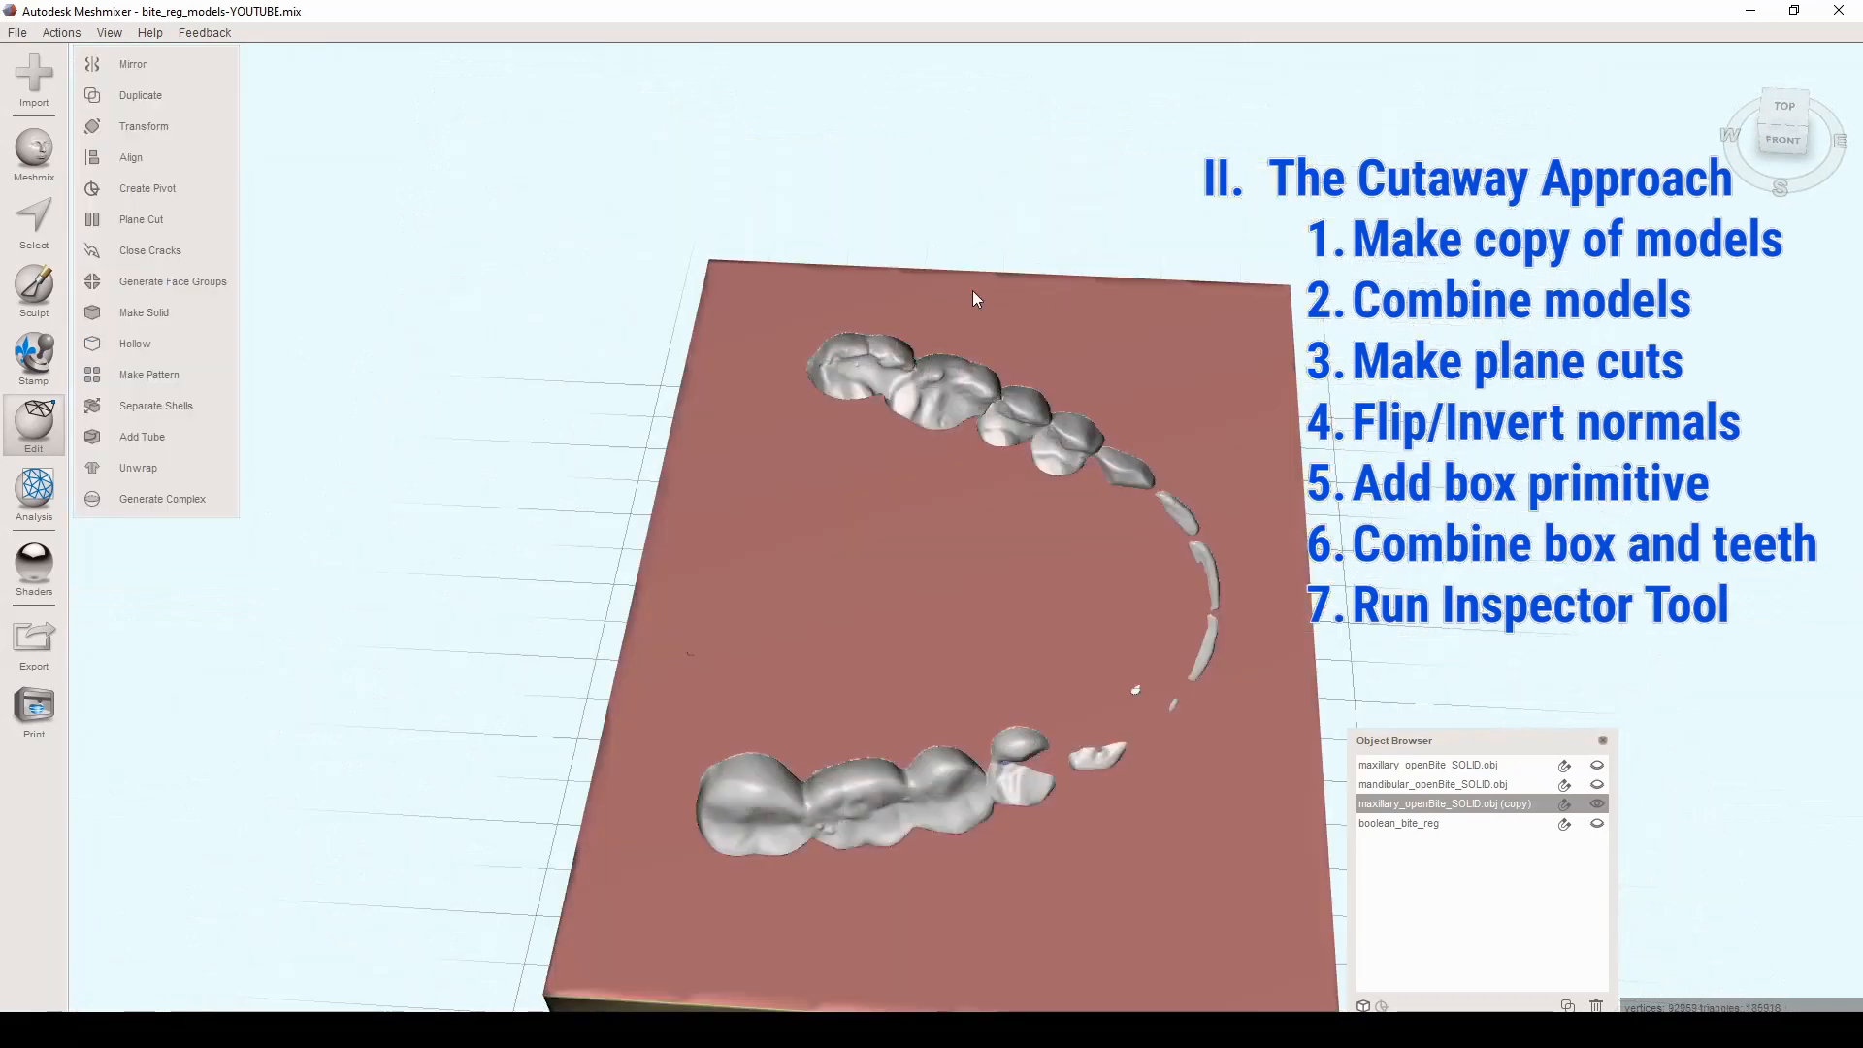
Step: Examine the tooth imprints in the trimmed slab from several angles
right_click_drag(973, 289, 818, 364)
right_click_drag(966, 347, 1048, 440)
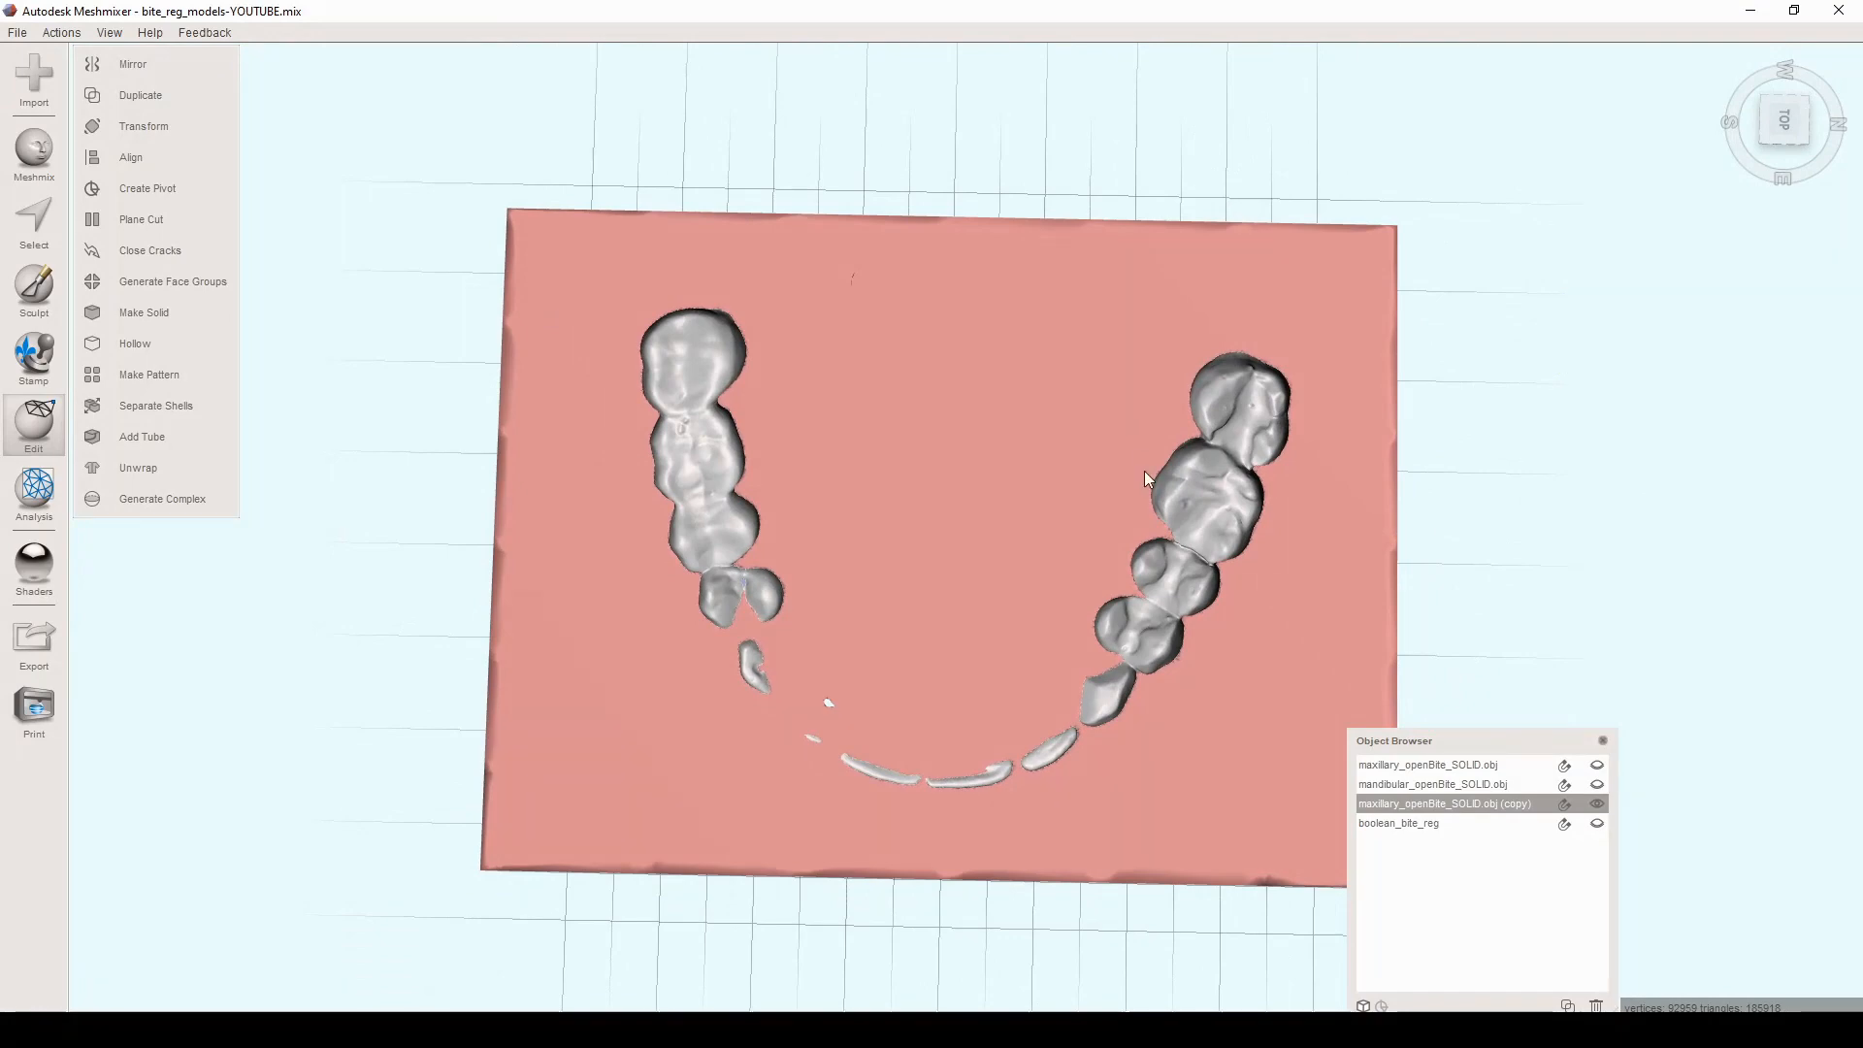
right_click_drag(1052, 350, 1215, 194)
right_click_drag(889, 289, 786, 613)
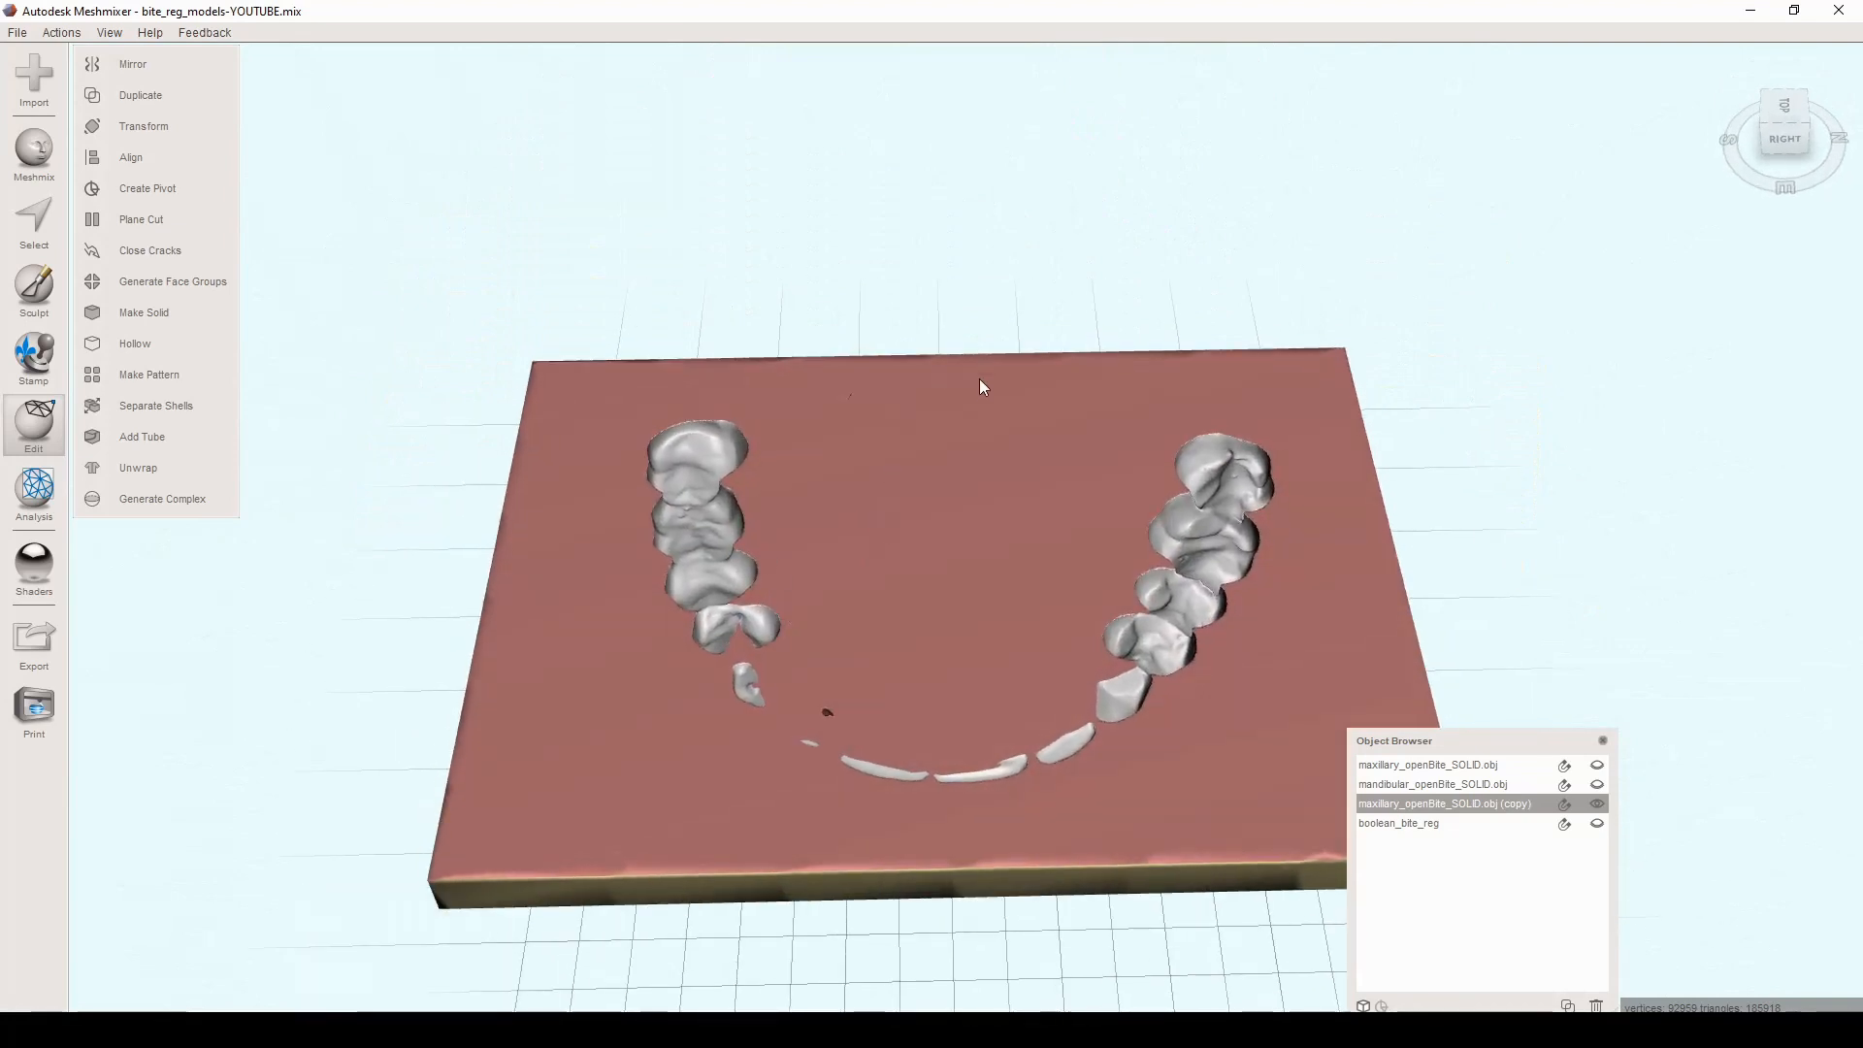
right_click_drag(1004, 332, 974, 520)
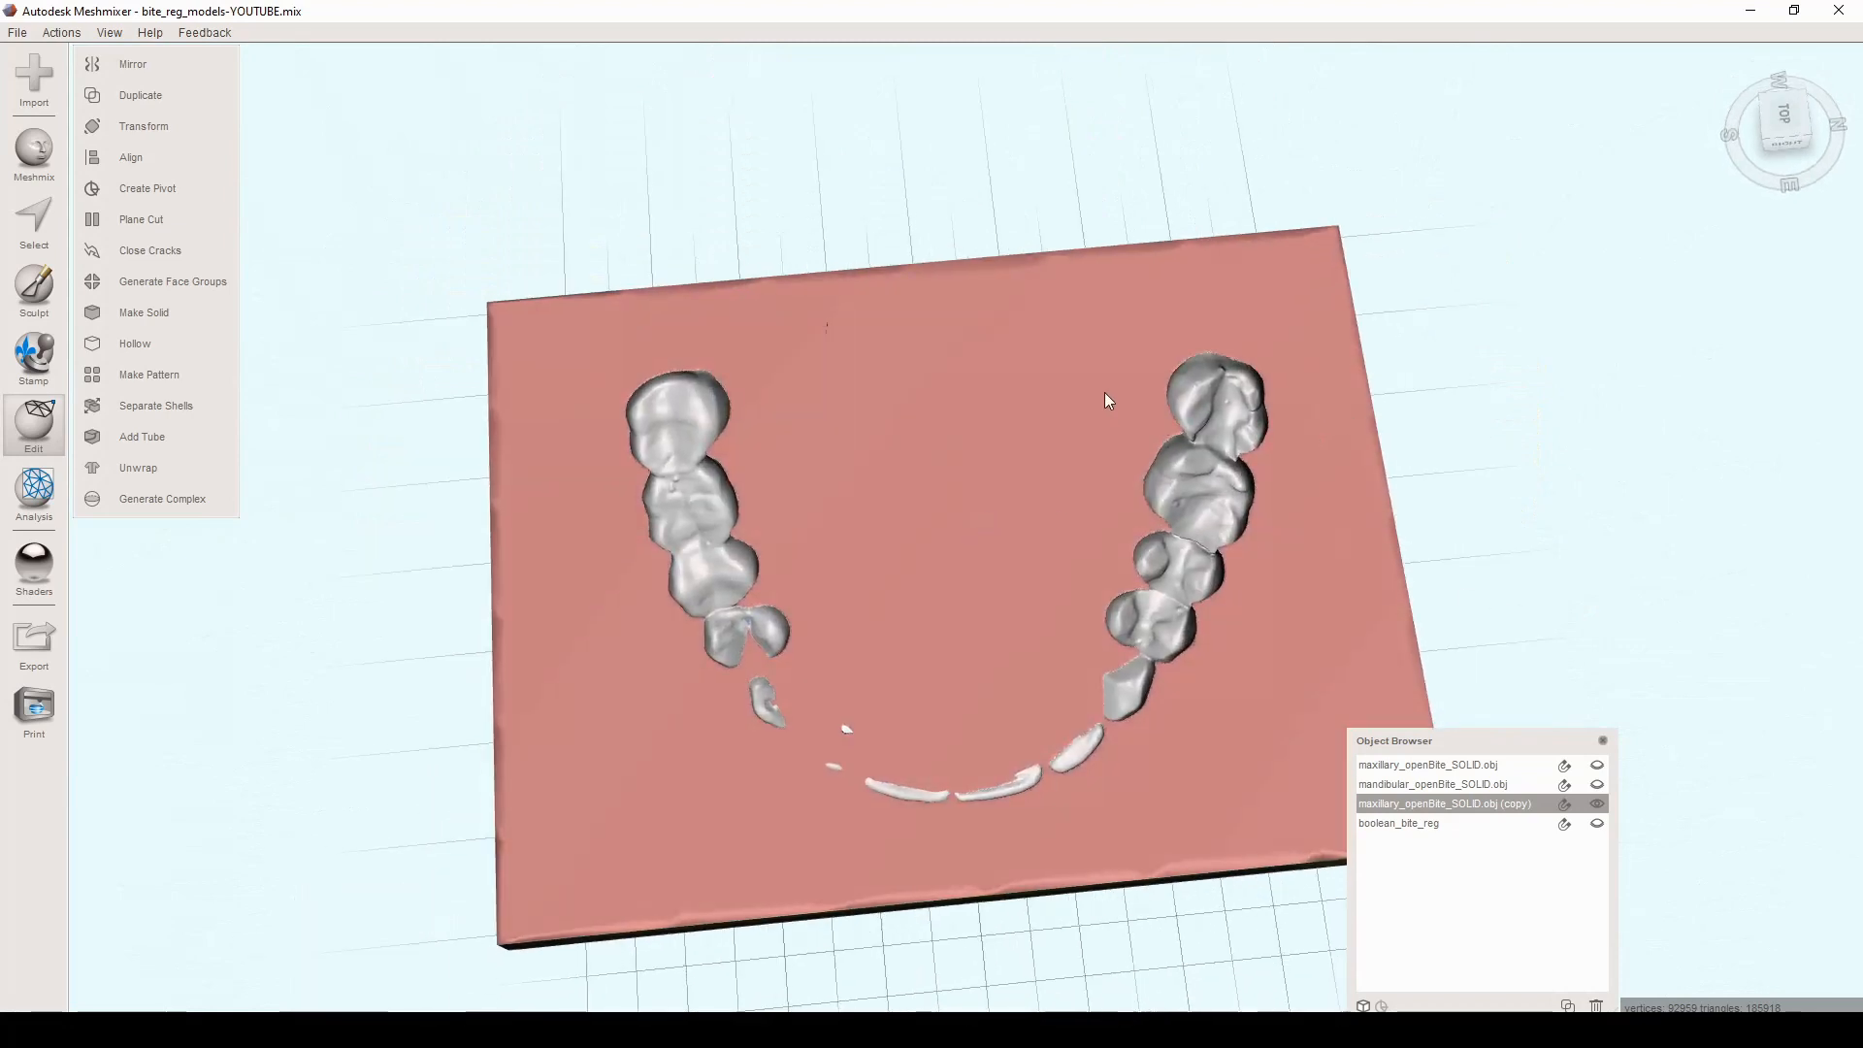
Step: Rename the maxillary_openBite_SOLID.obj (copy) object as cutaway_bite_reg
double_click(1400, 807)
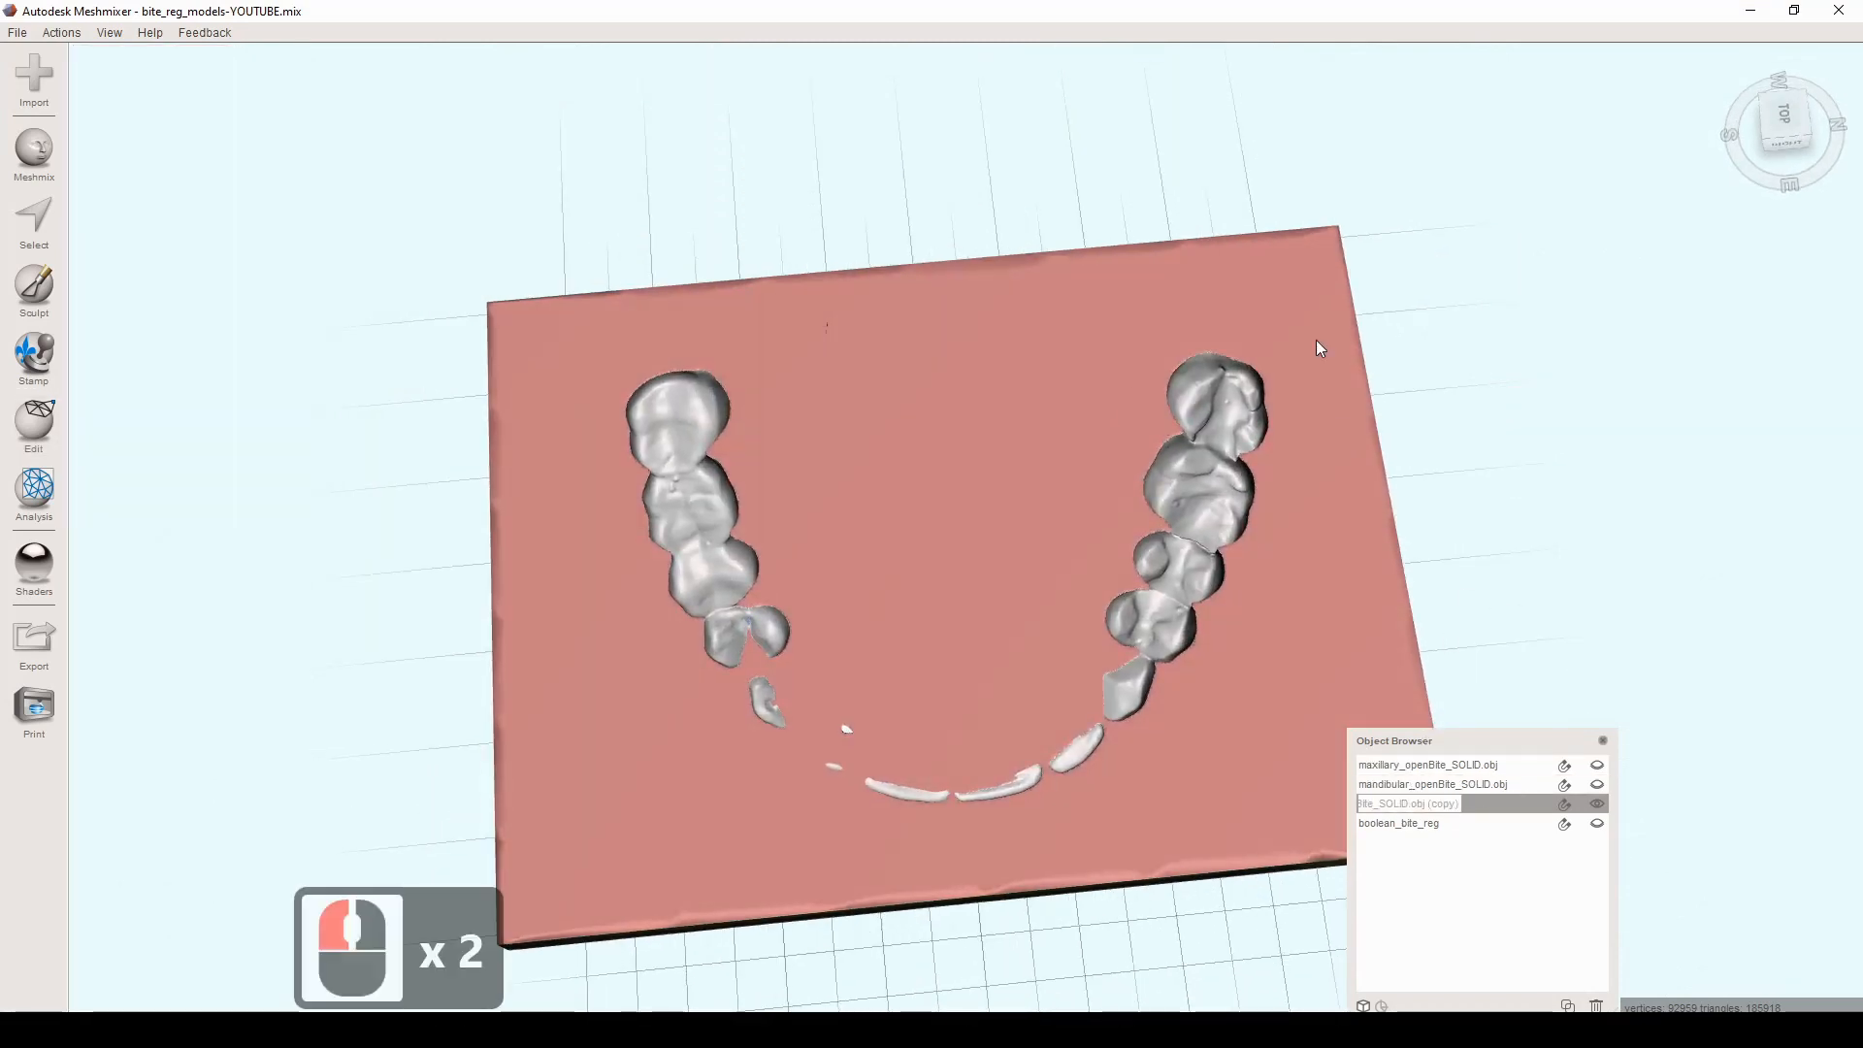
key("ctrl+a")
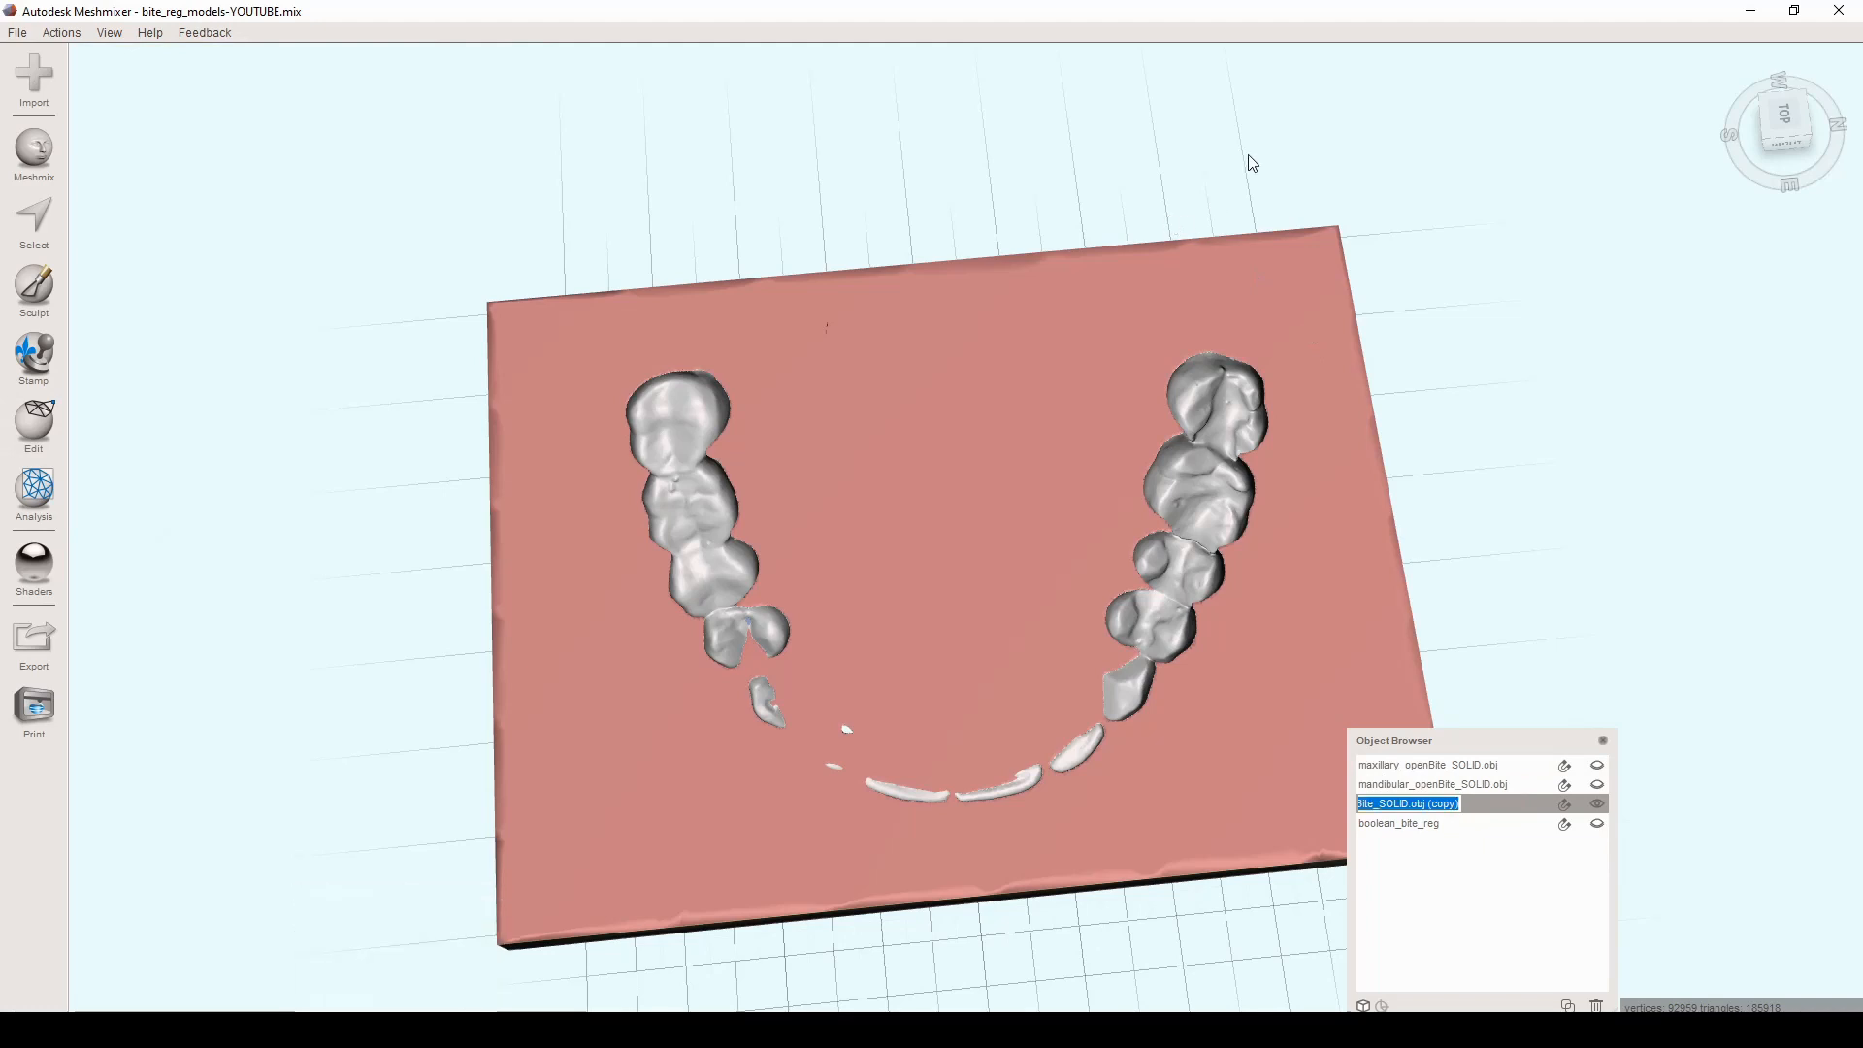
type("peel")
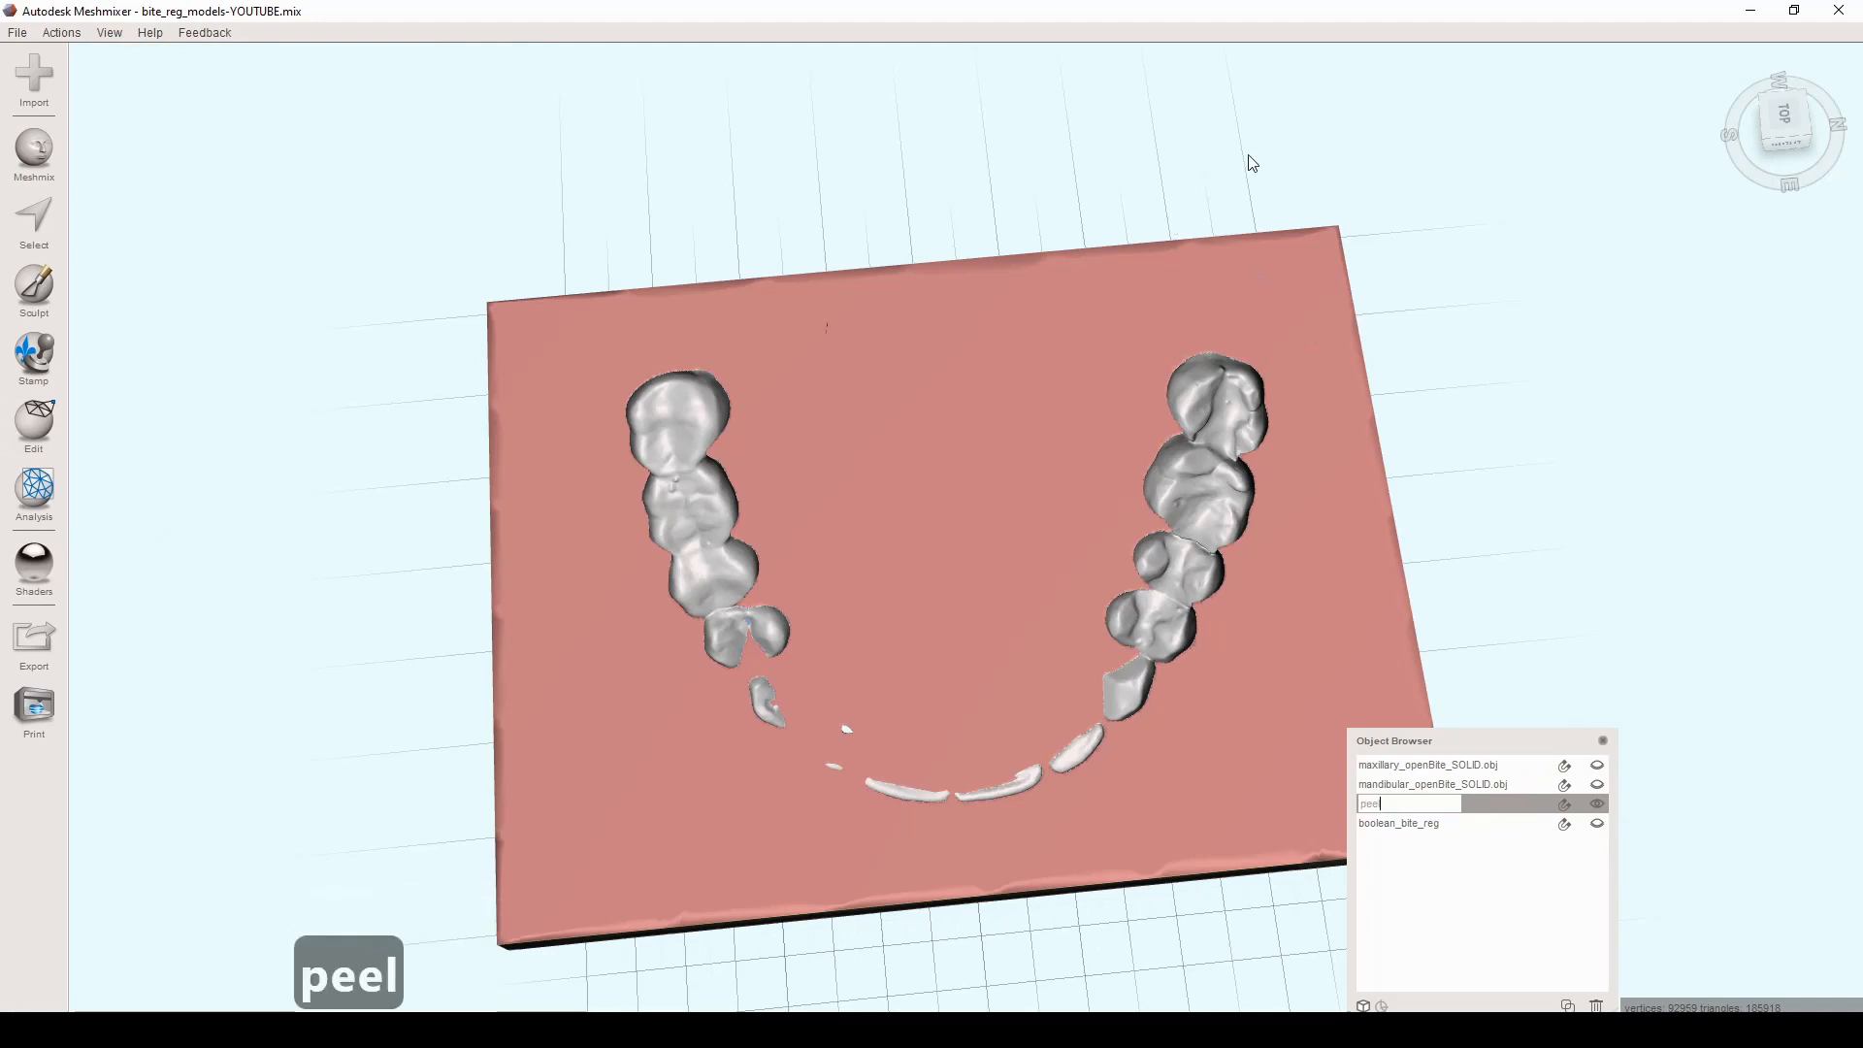
type("away")
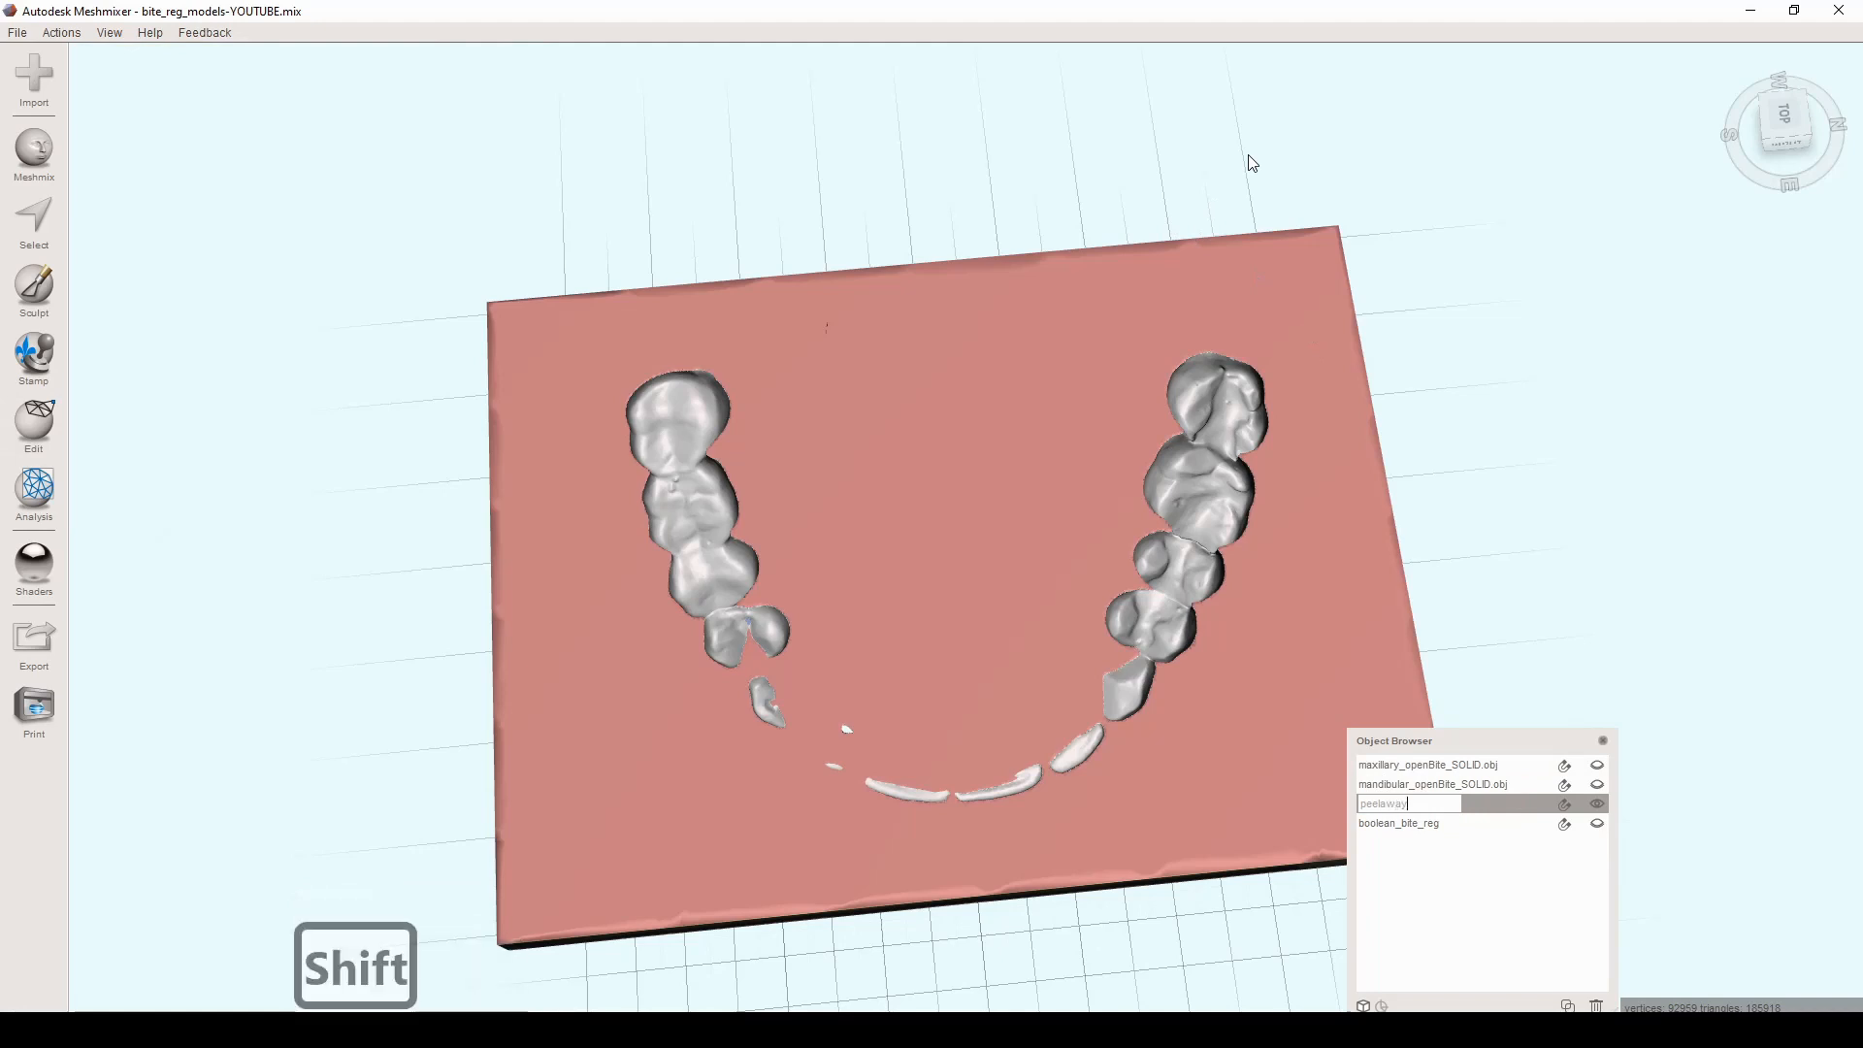
type("_bite_reg")
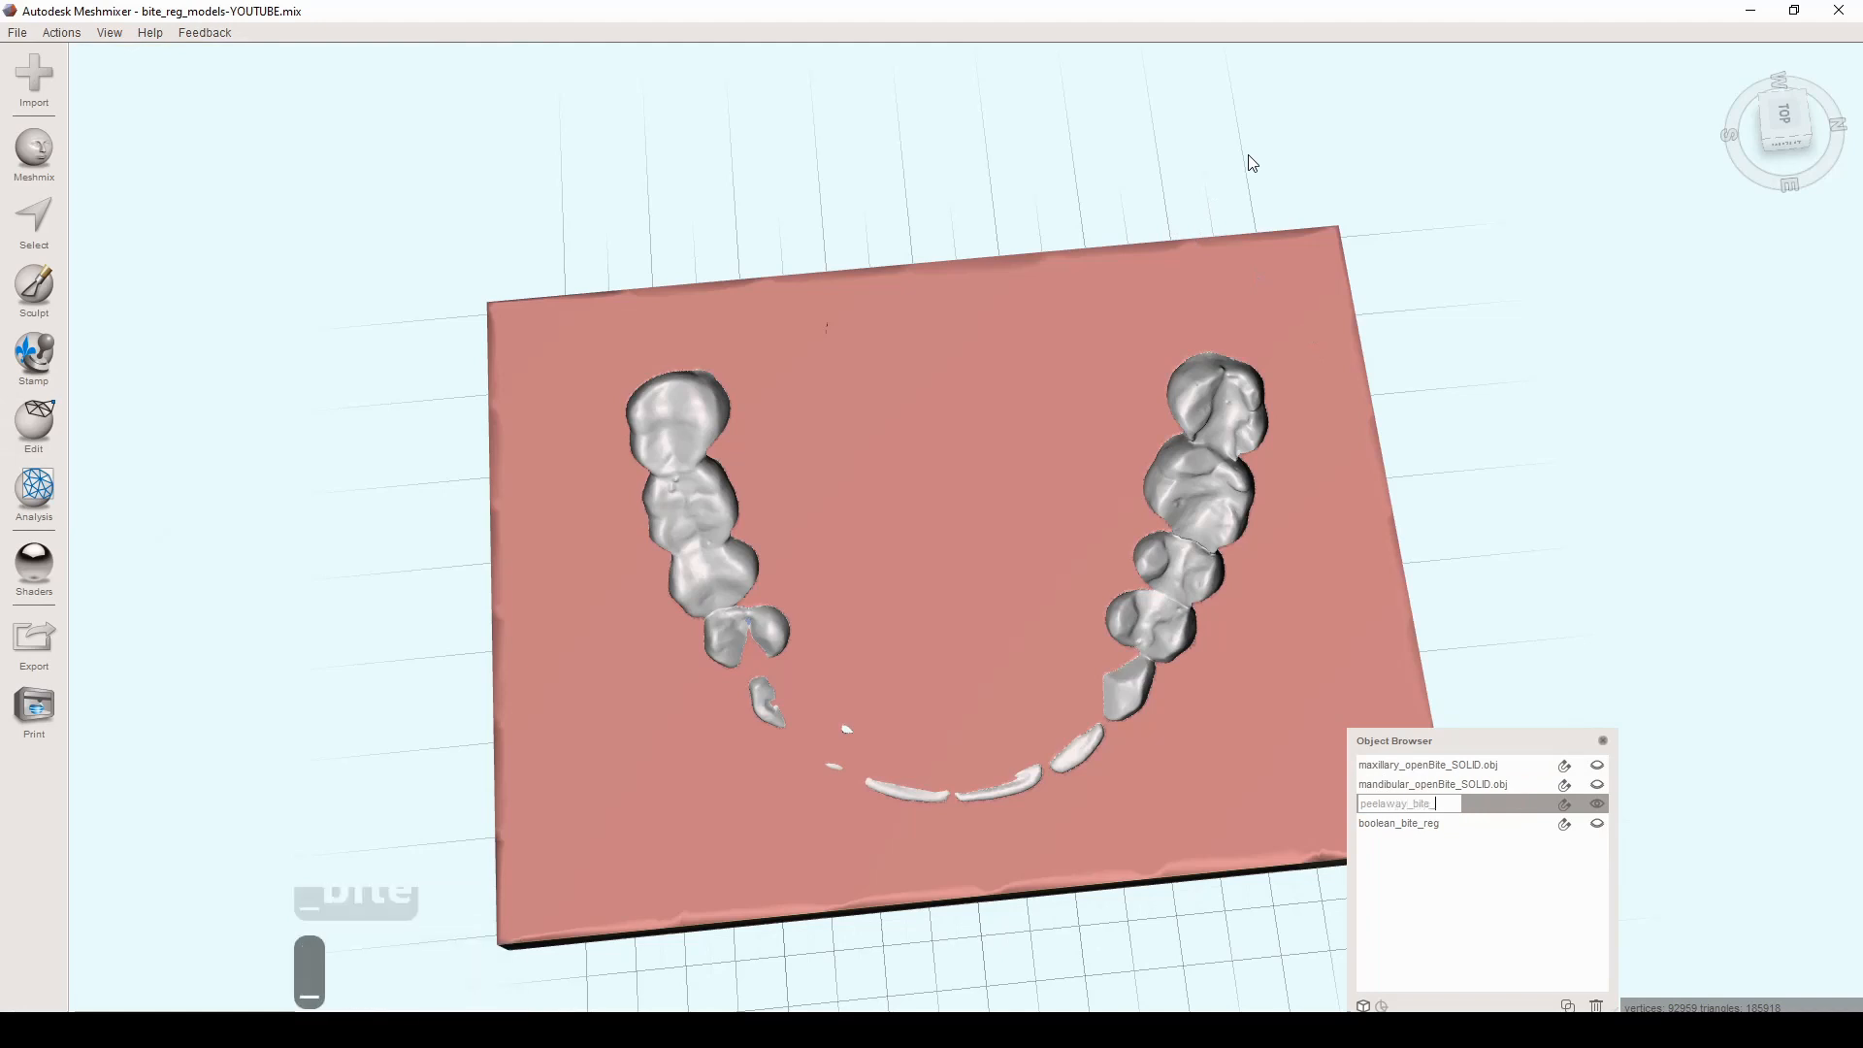
key("Left")
key("Left")
key("Left")
key("Left")
key("Left")
key("Left")
key("Left")
key("Left")
key("Left")
key("Left")
key("Left")
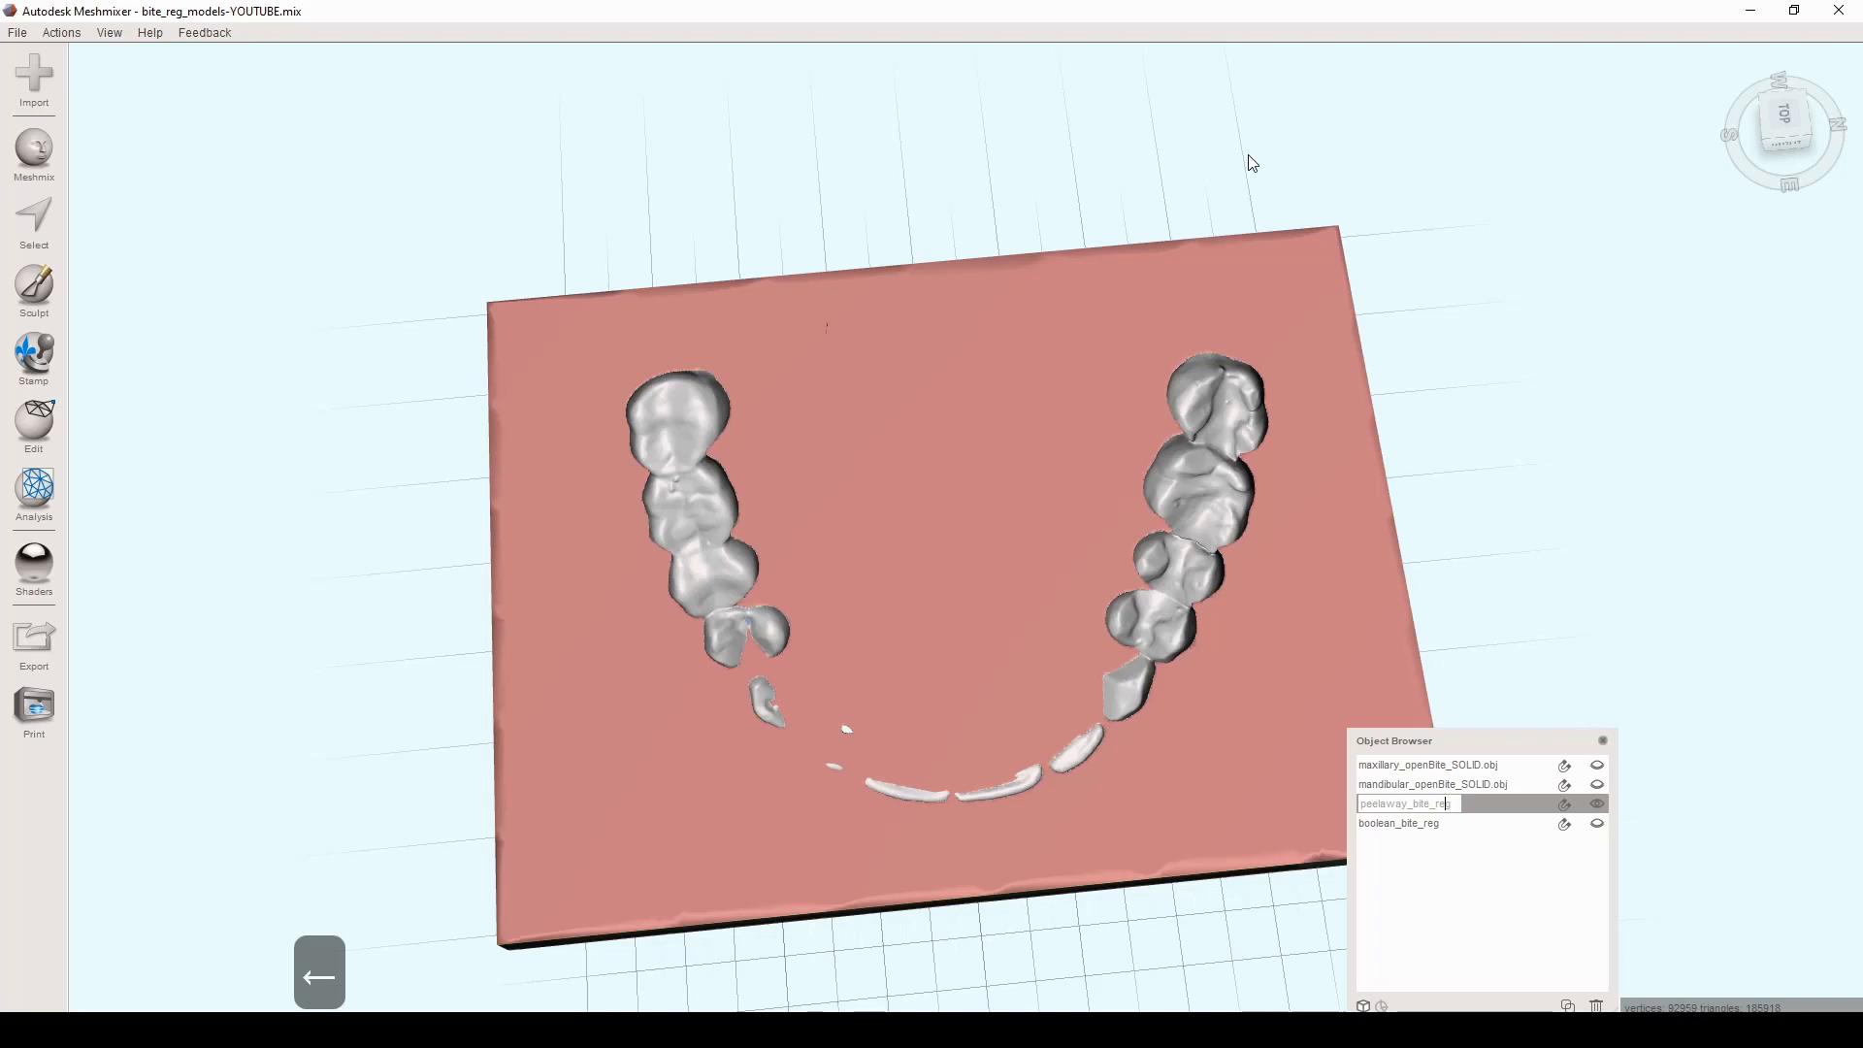
key("Left")
key("Left")
key("Right")
key("BackSpace")
key("BackSpace")
key("BackSpace")
key("BackSpace")
key("BackSpace")
type("cuta")
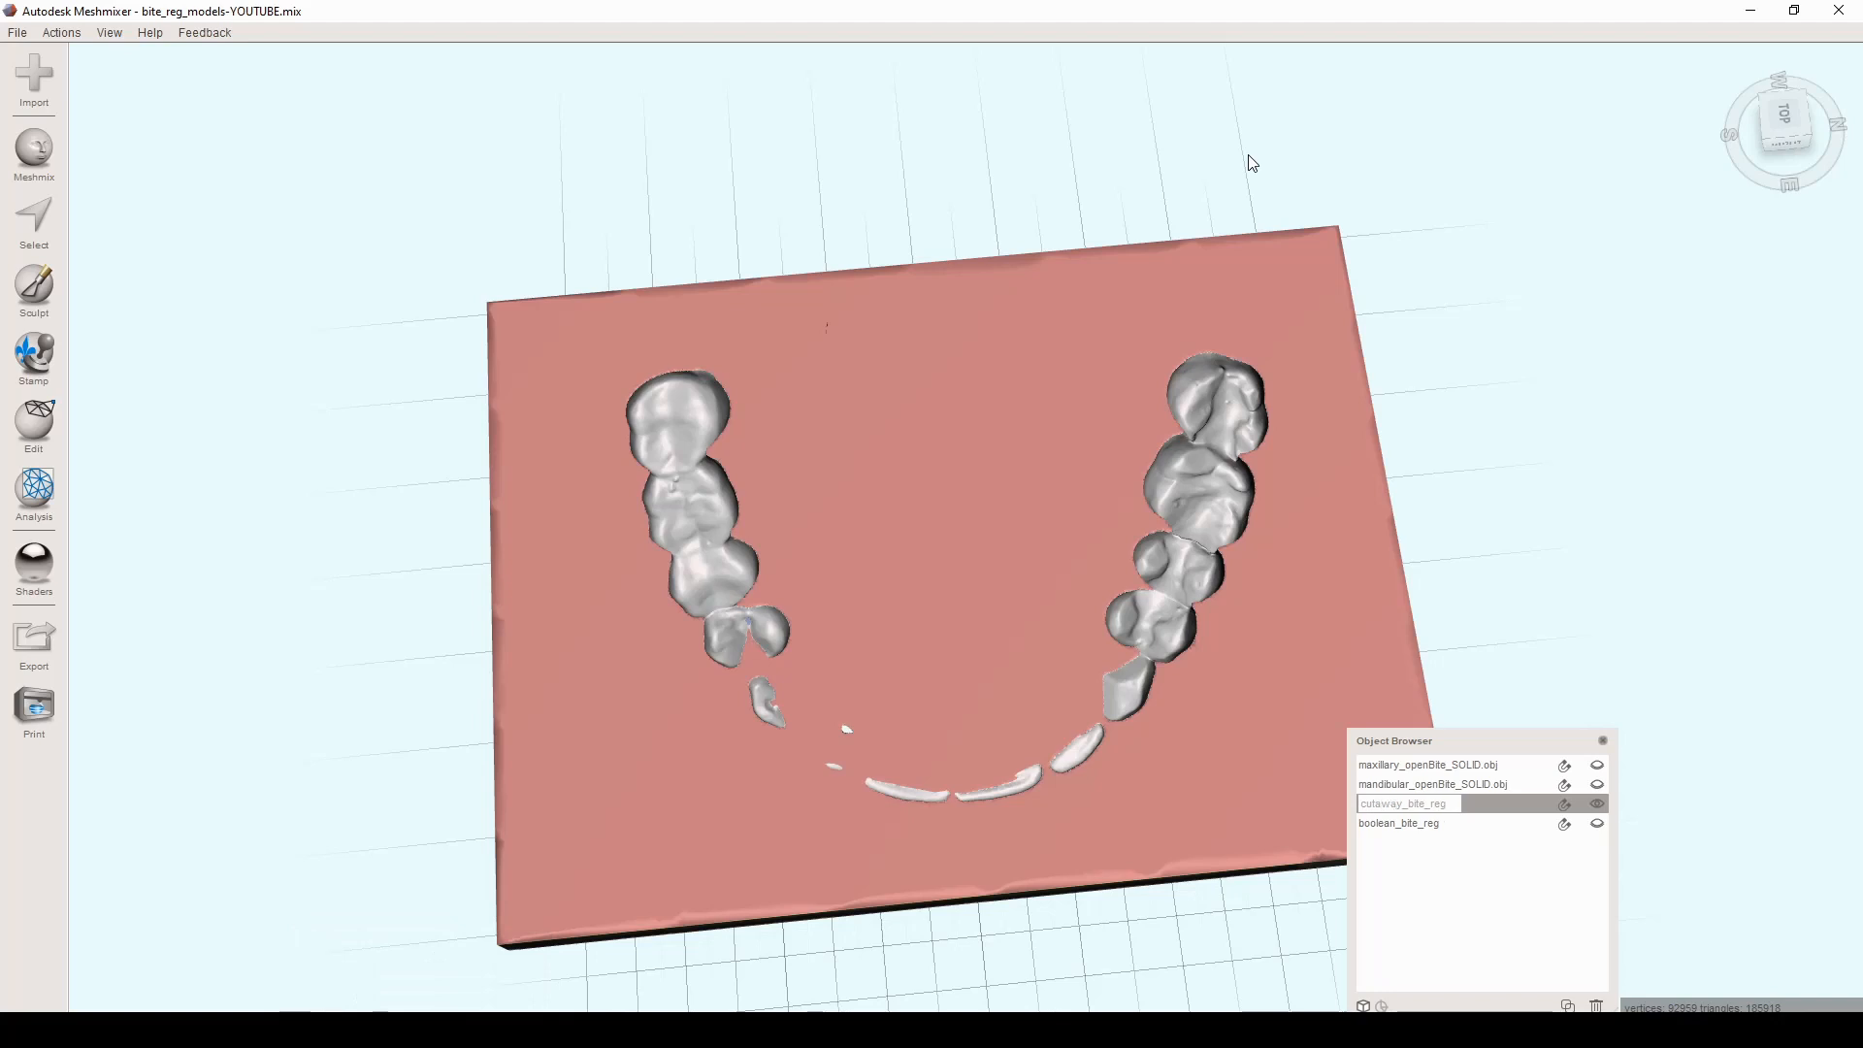
key("Return")
Step: Hide cutaway_bite_reg, then show and select the maxillary and mandibular open-bite models together
left_click(1596, 803)
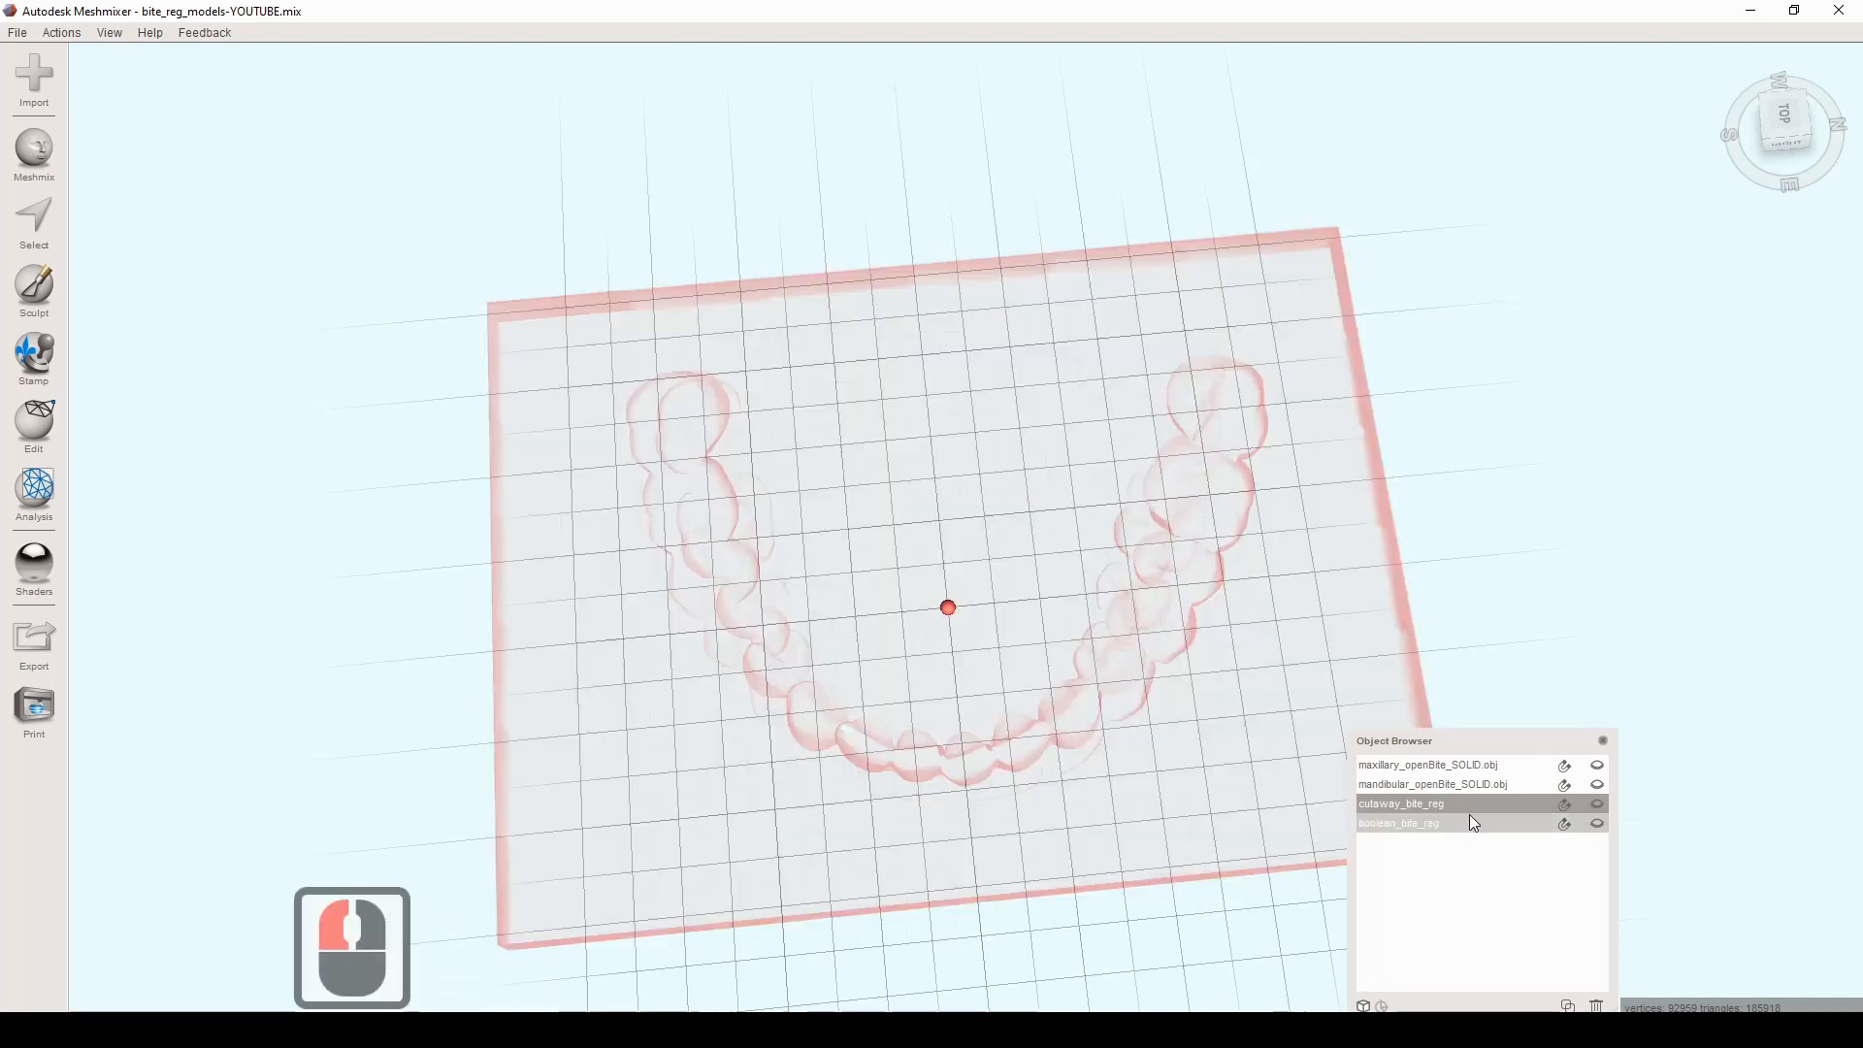
left_click(1597, 766)
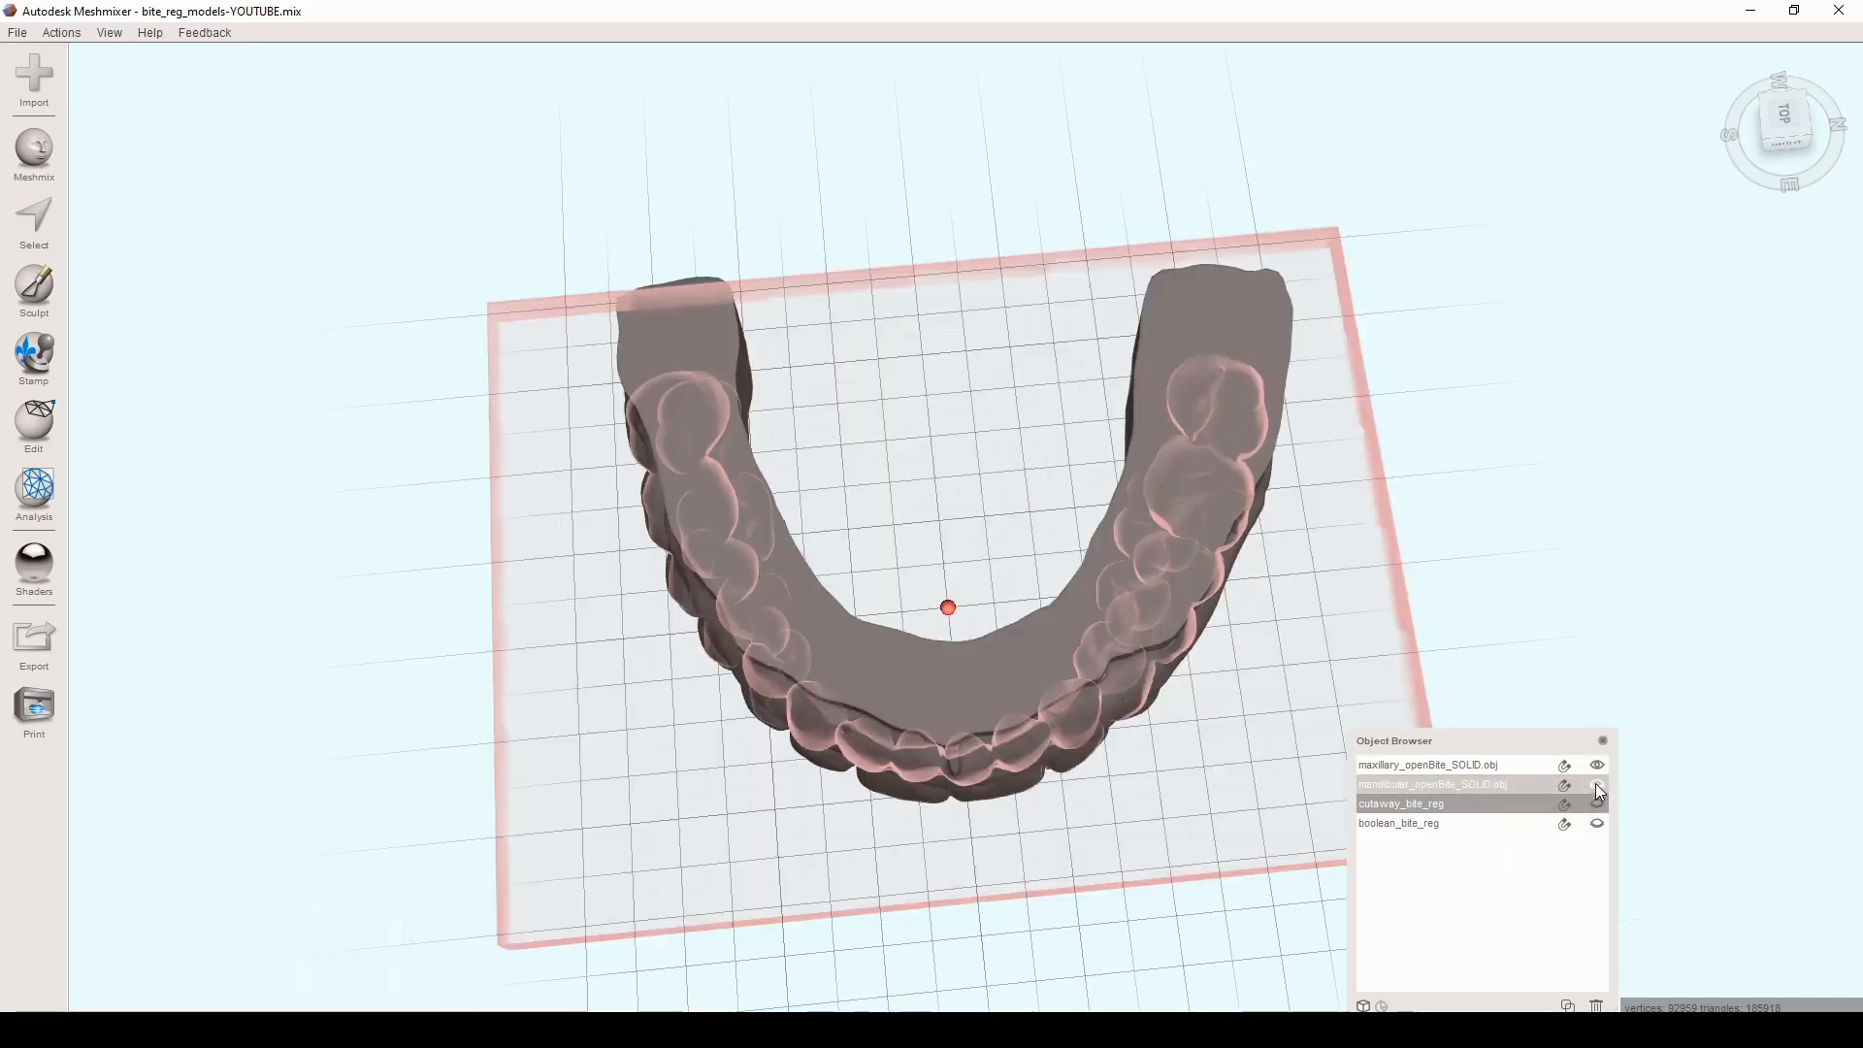
left_click(1495, 767)
left_click(1511, 782, "shift")
left_click(1509, 783, "shift")
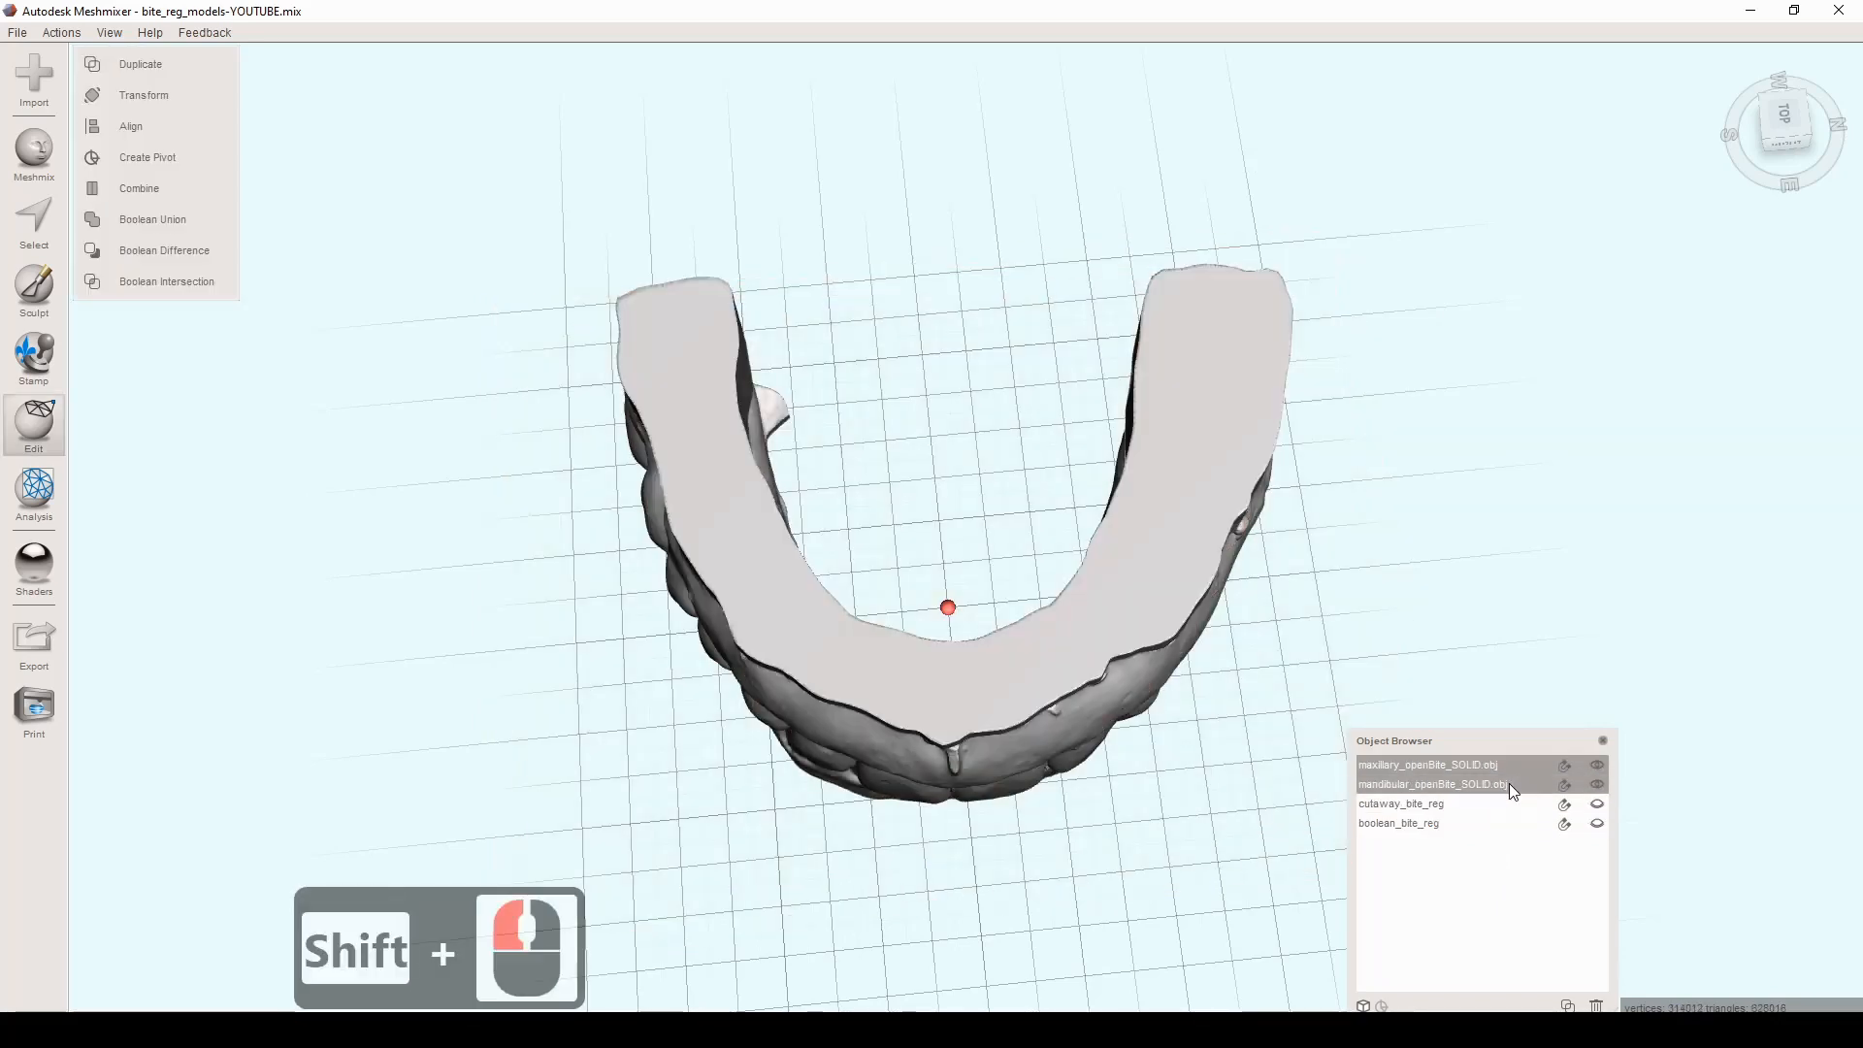
right_click_drag(1251, 636, 1246, 417)
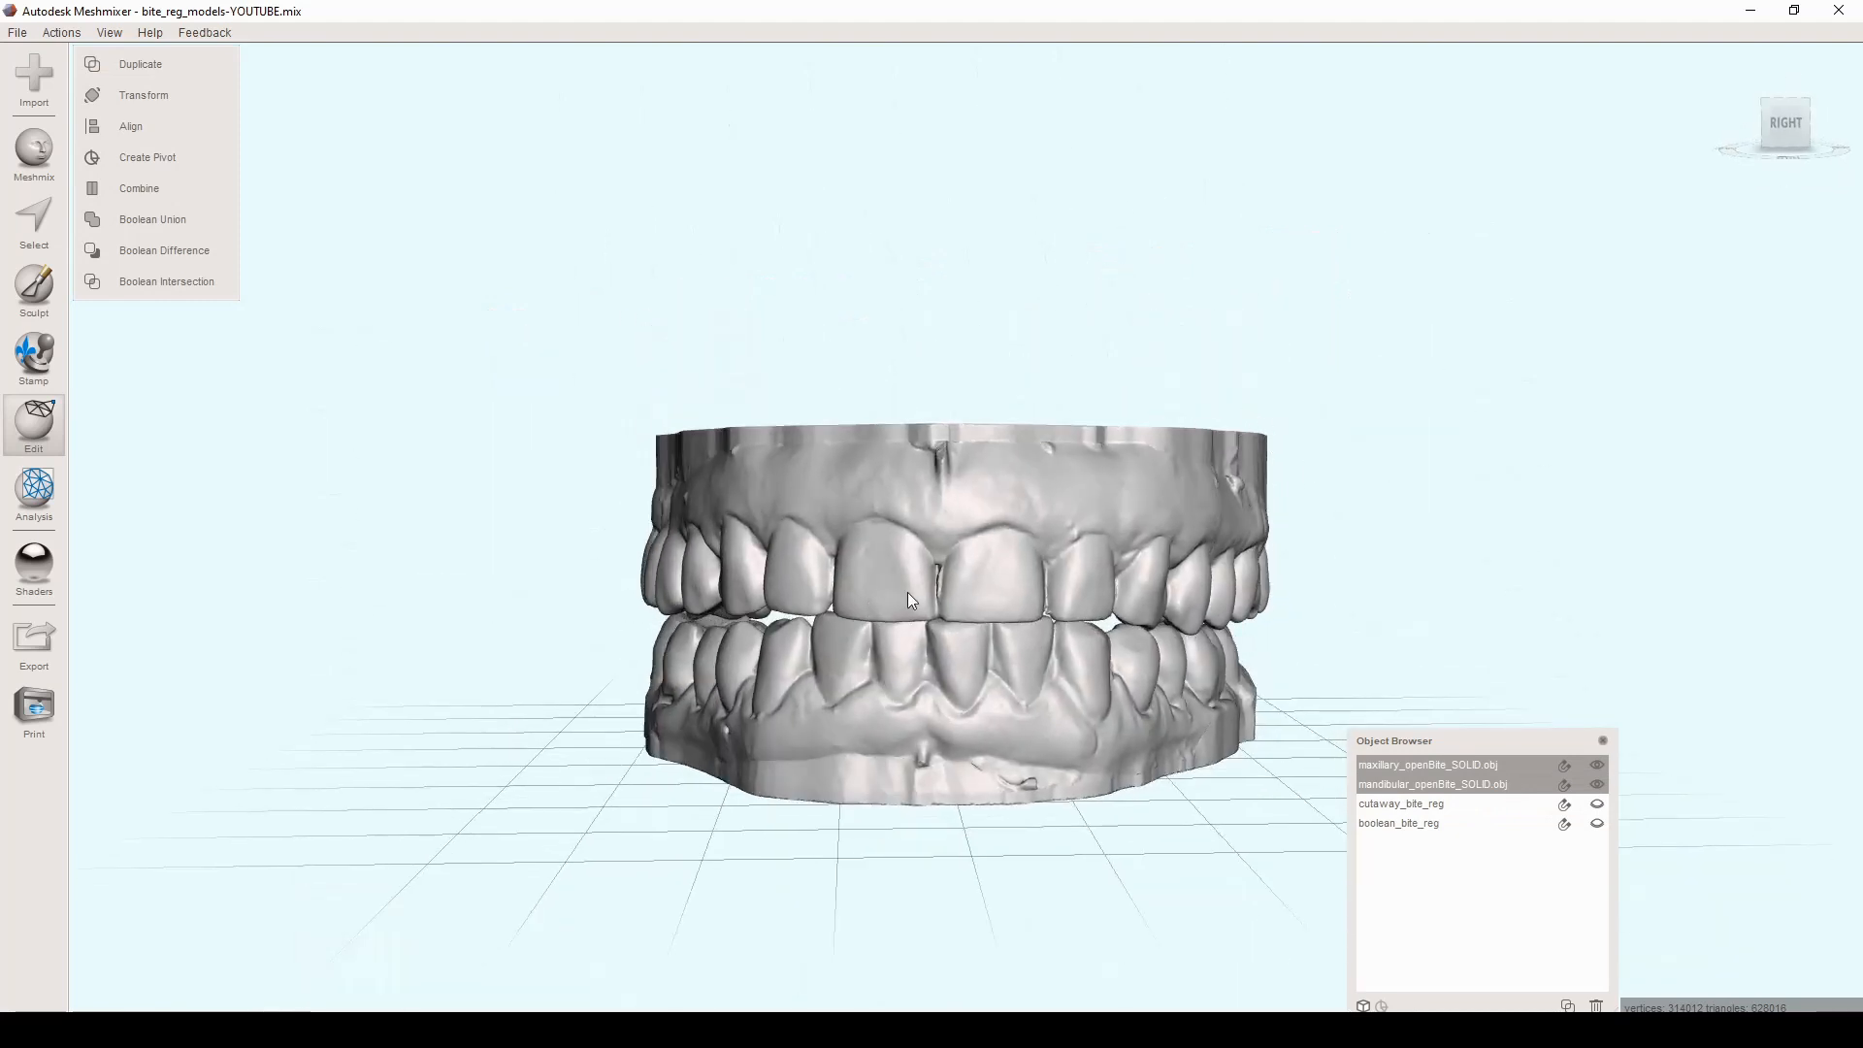
mouse_move(1224, 478)
right_mouse_down()
mouse_move(1166, 499)
mouse_move(1237, 475)
mouse_move(1224, 489)
right_mouse_up()
right_click_drag(933, 509, 959, 505)
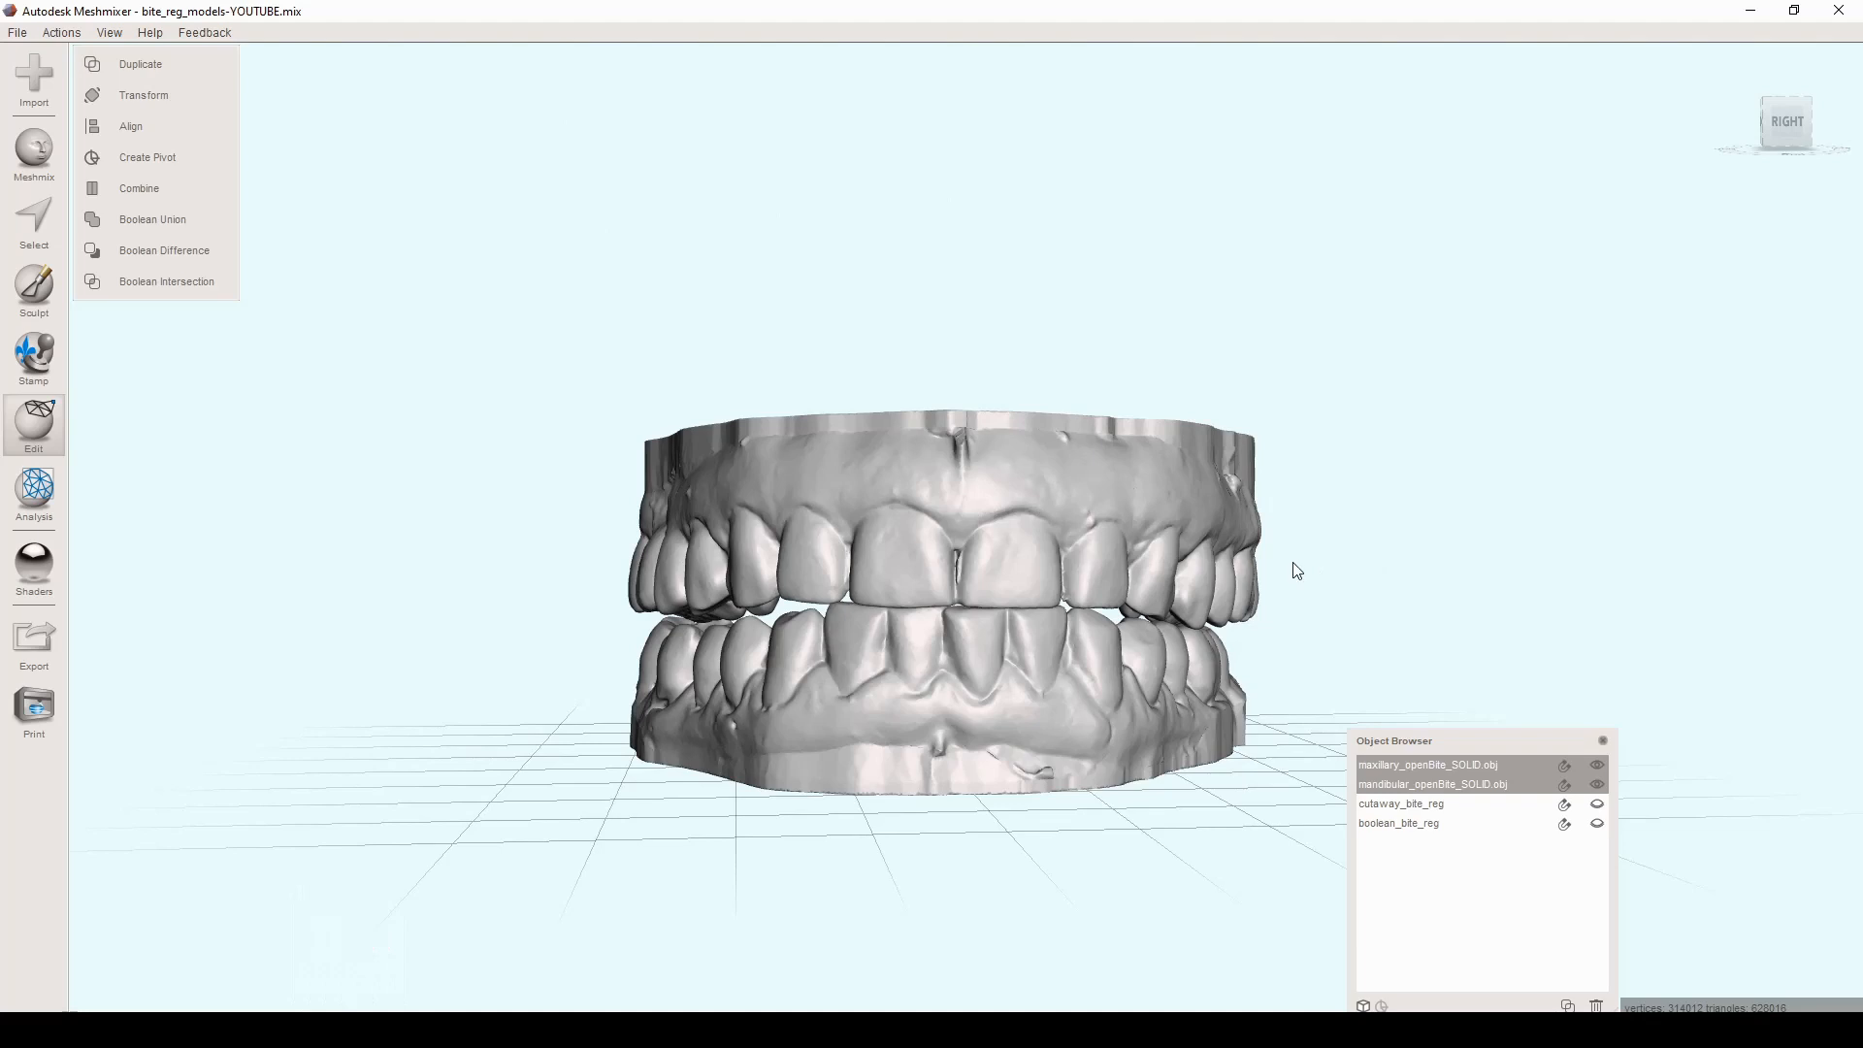
right_click_drag(1338, 531, 1336, 526)
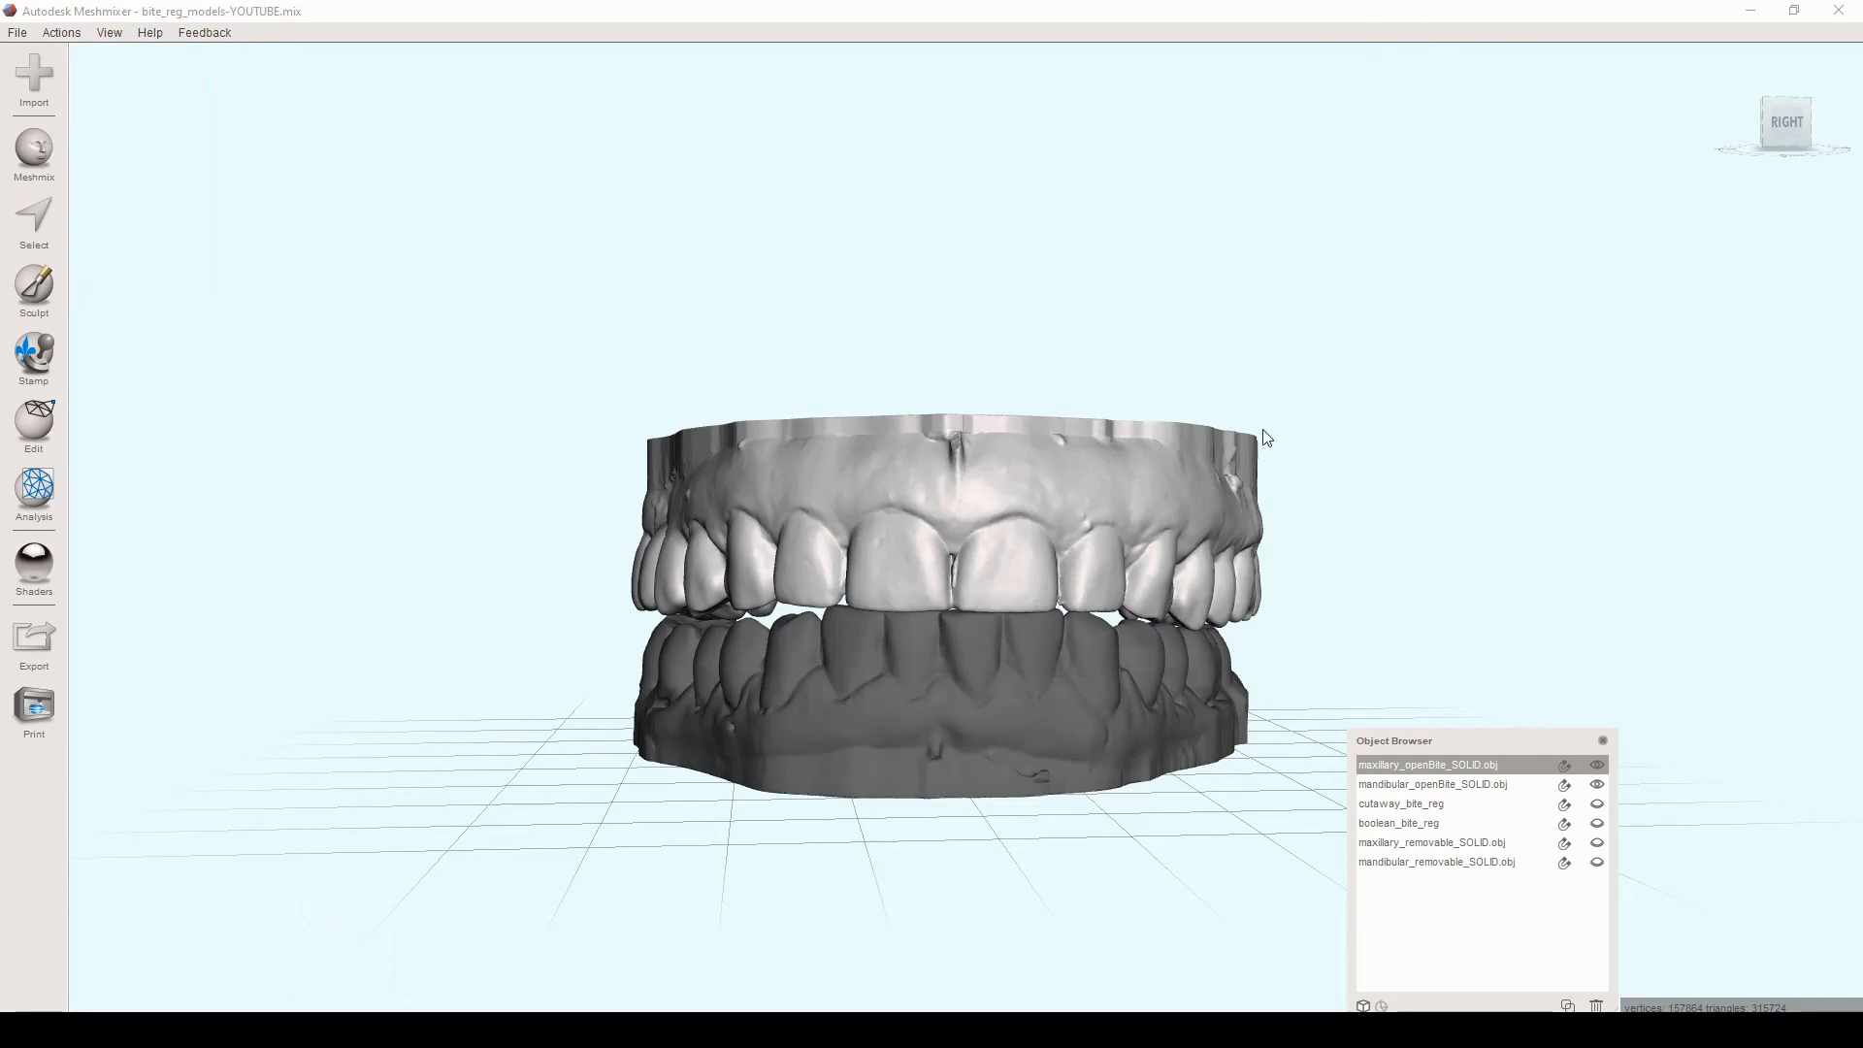
Step: Hide both open-bite models and show maxillary_removable_SOLID.obj and mandibular_removable_SOLID.obj instead
left_click(1476, 842)
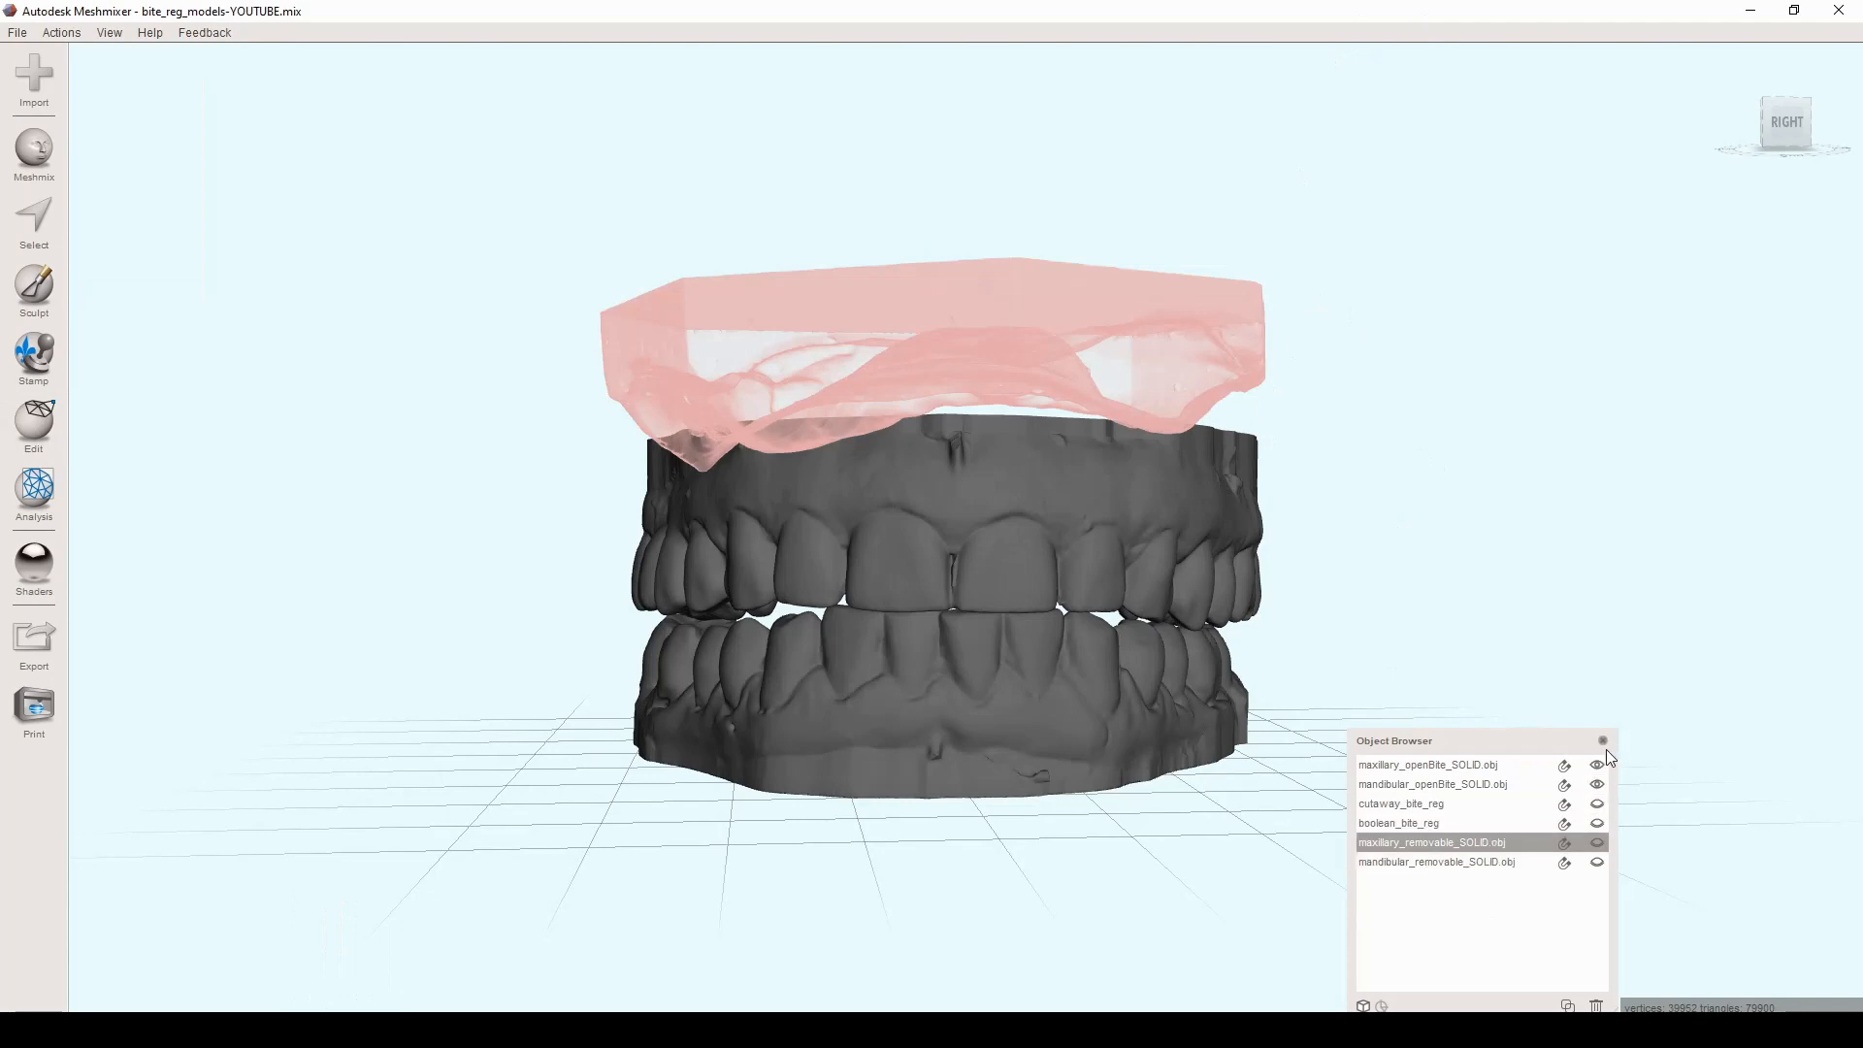
left_click(1599, 784)
left_click(1600, 787)
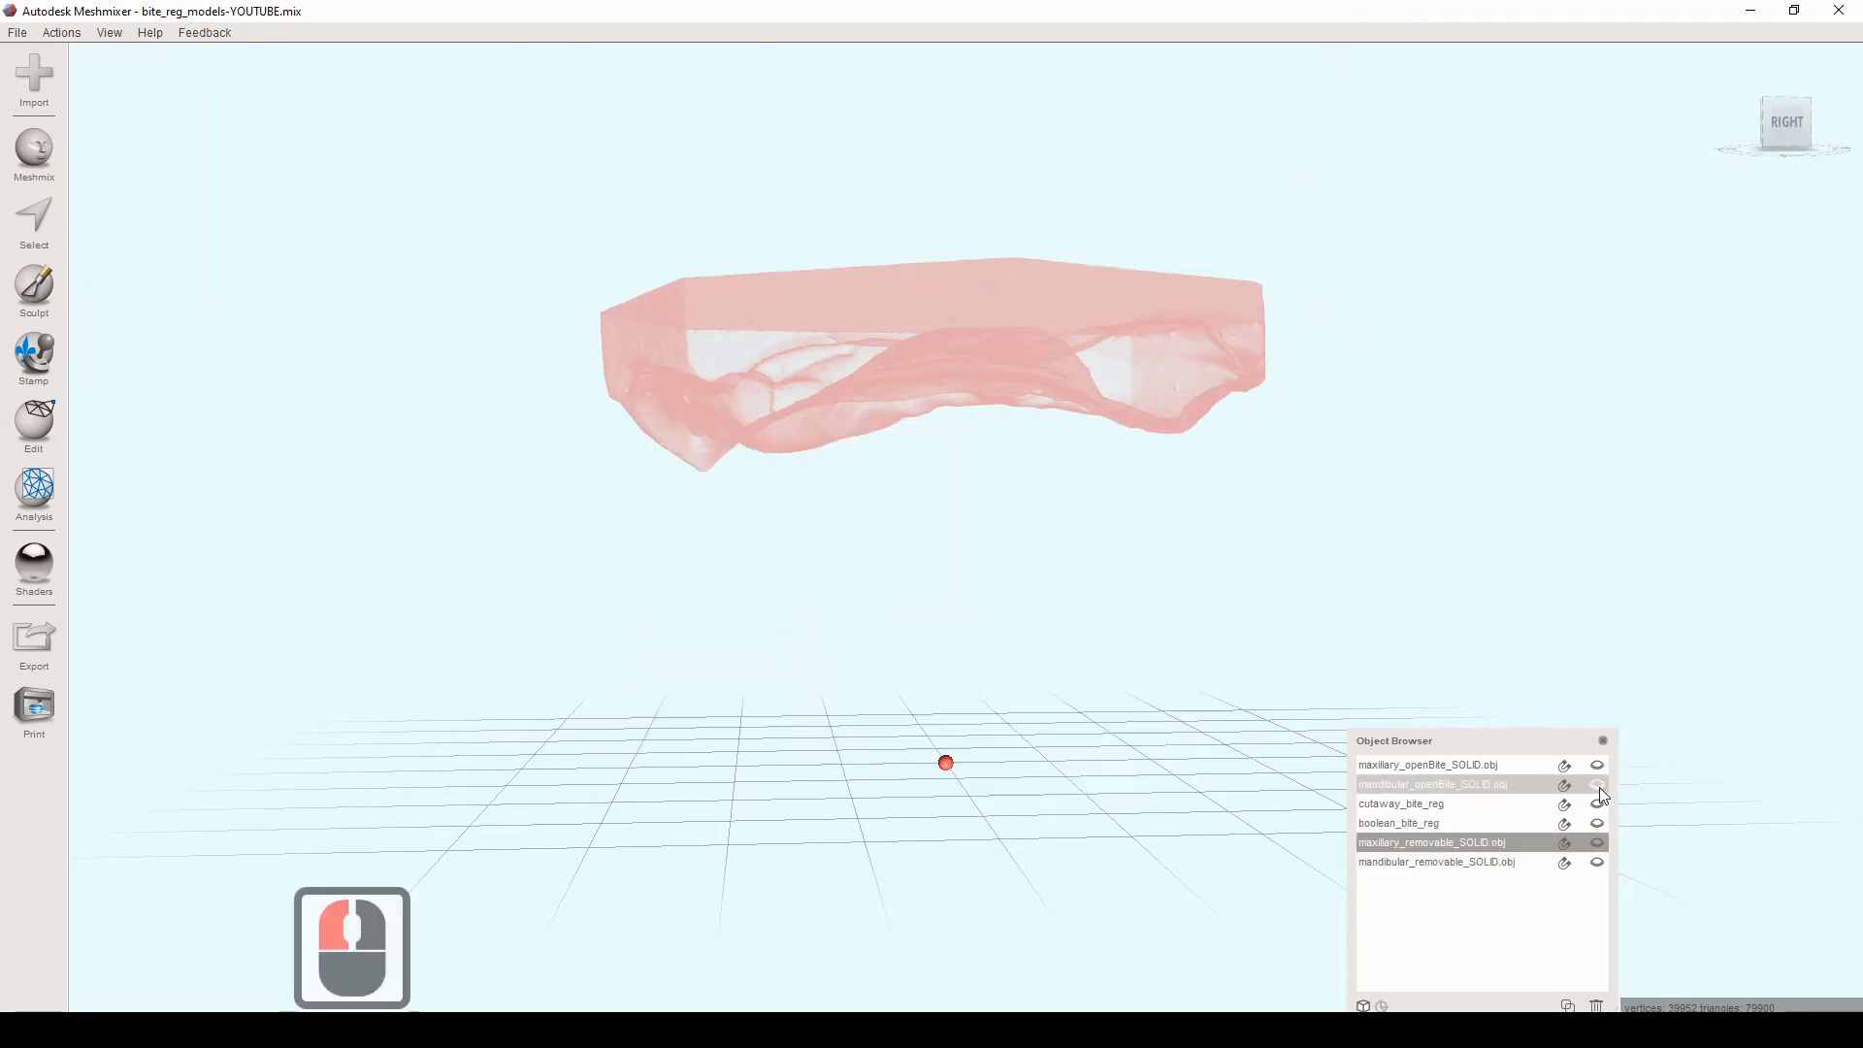
left_click(1597, 844)
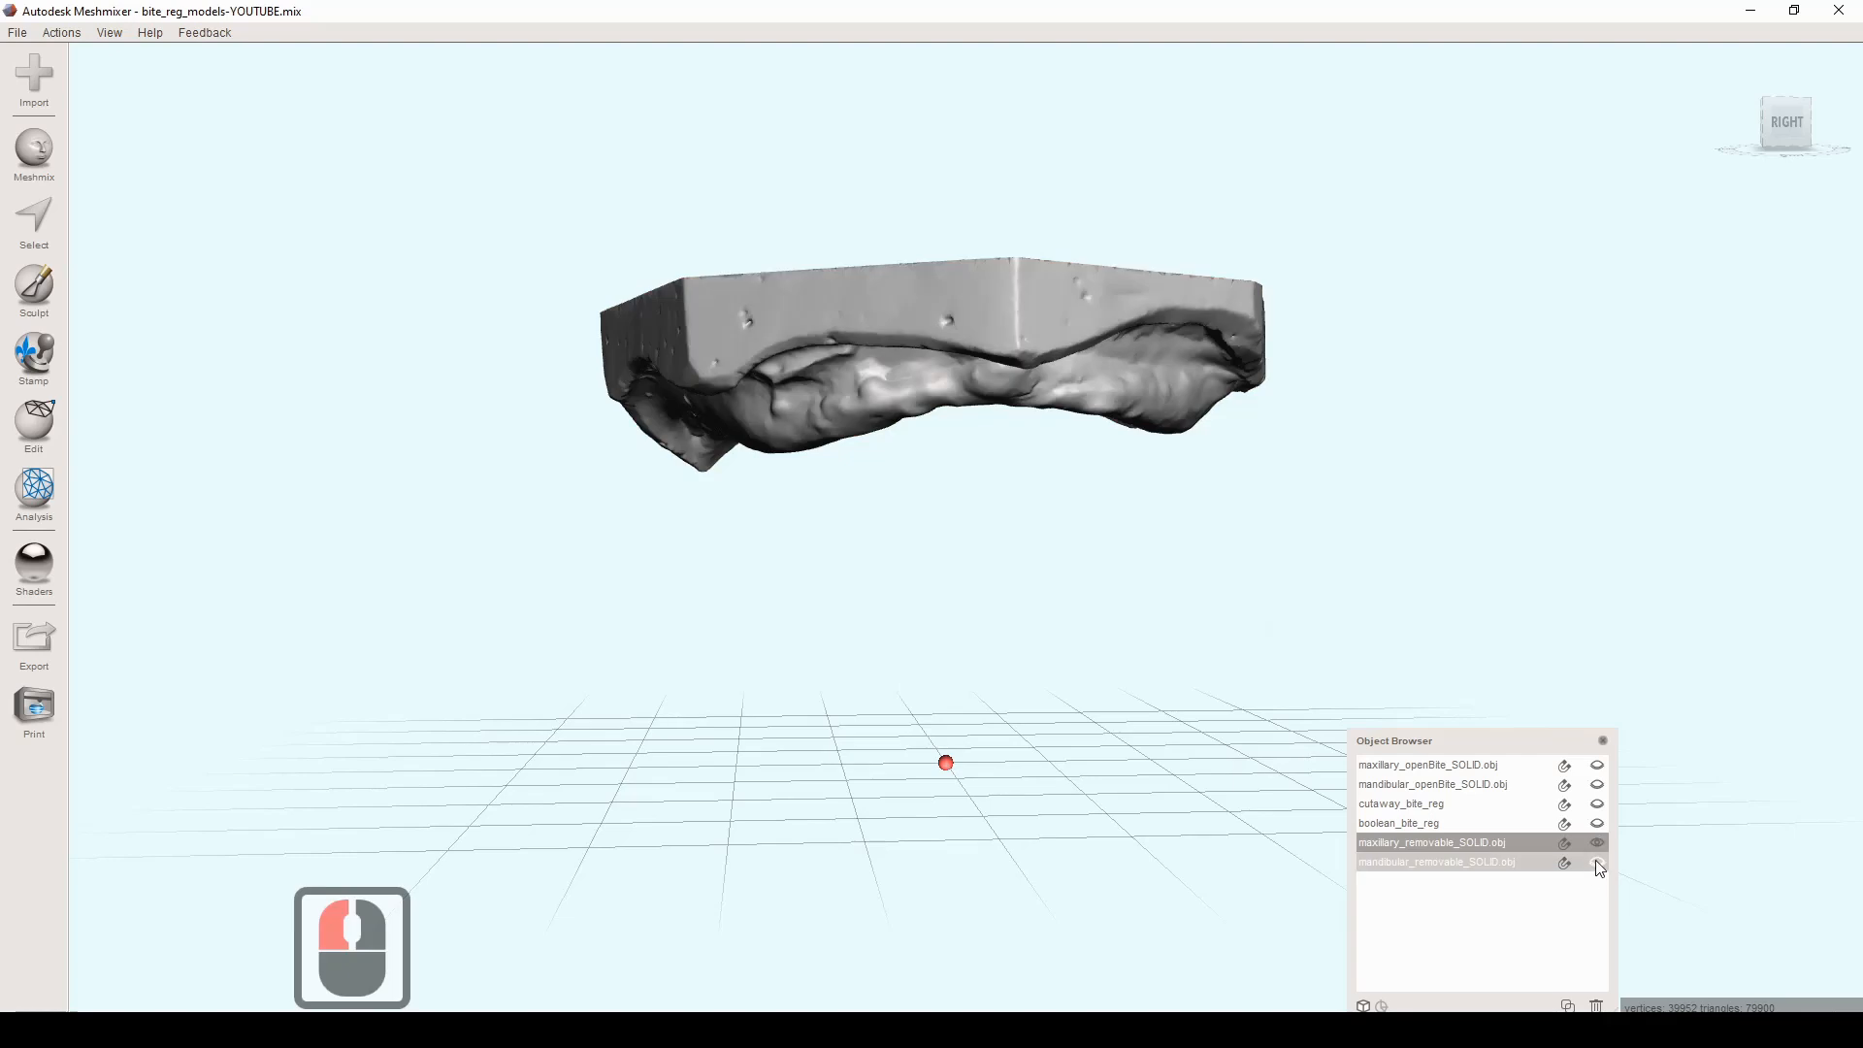
left_click(1597, 861)
Step: Examine the space between the maxillary and mandibular removable models from the front, sides and back
scroll(1239, 408, "down", 12)
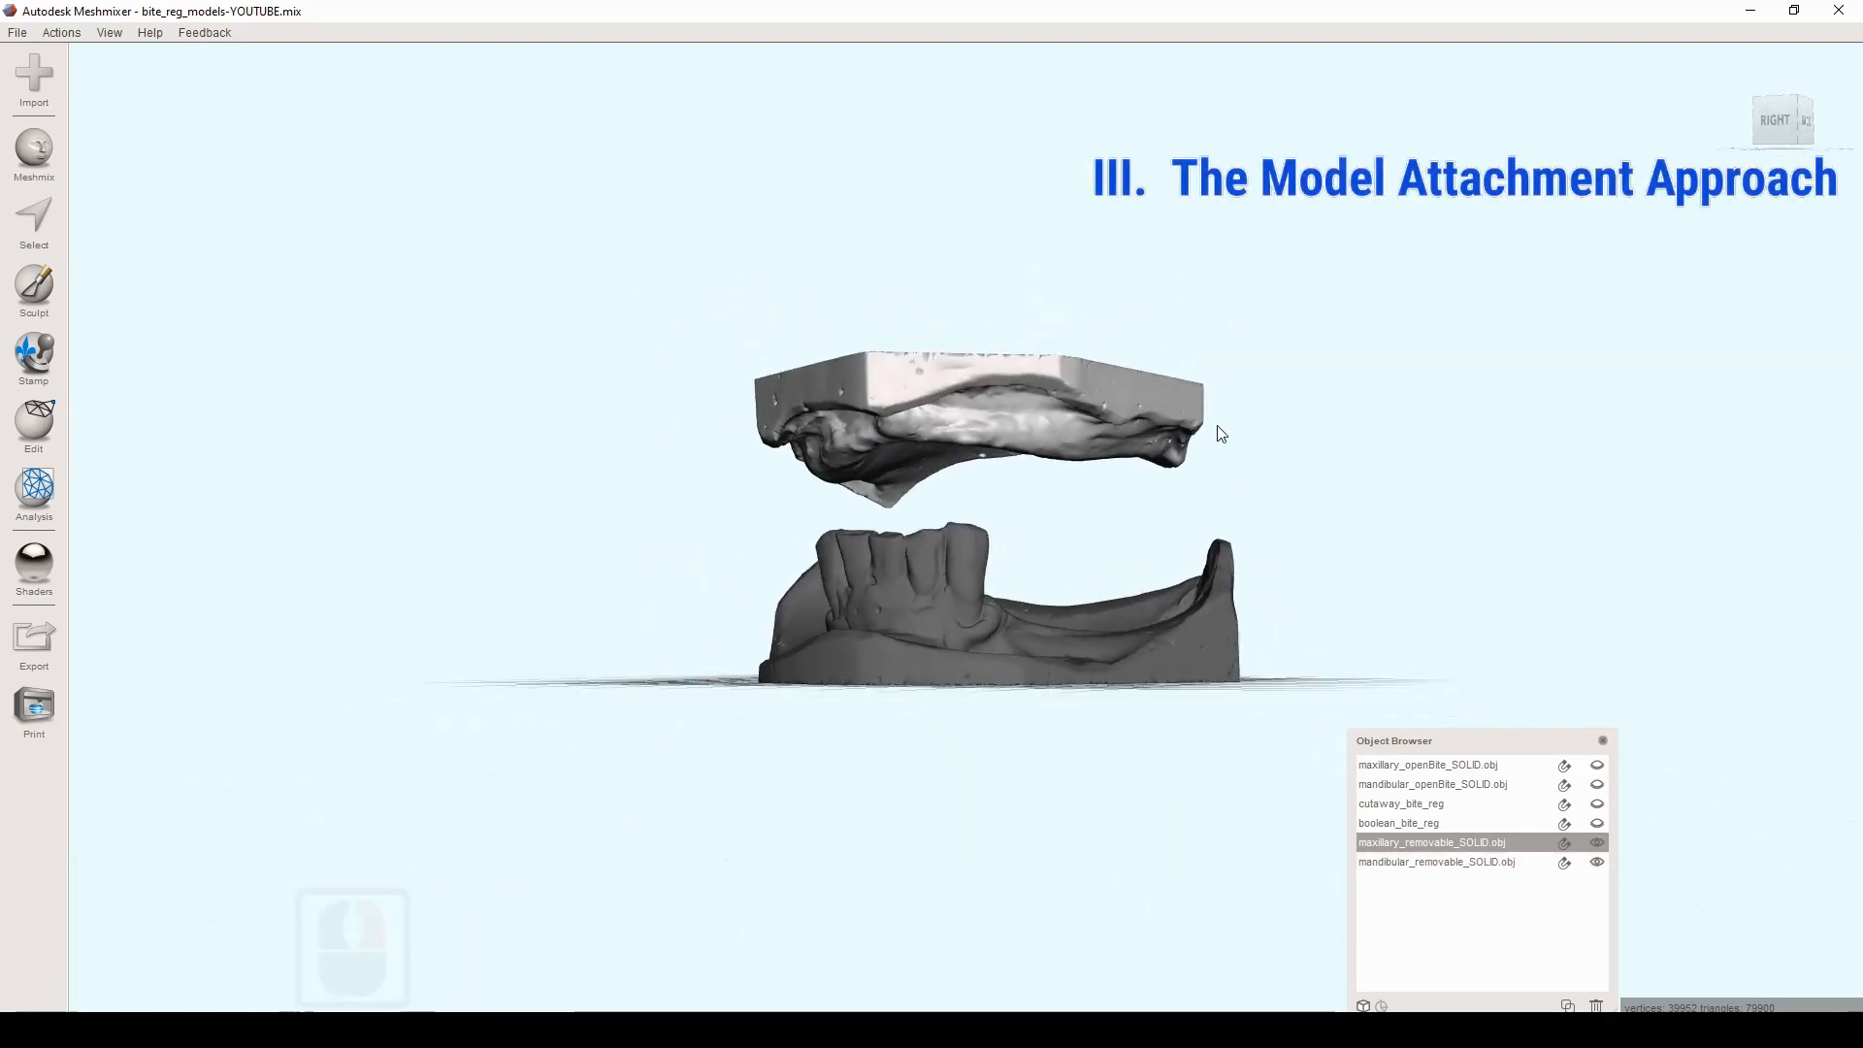
right_click_drag(1218, 428, 1143, 434)
scroll(1125, 548, "up", 10)
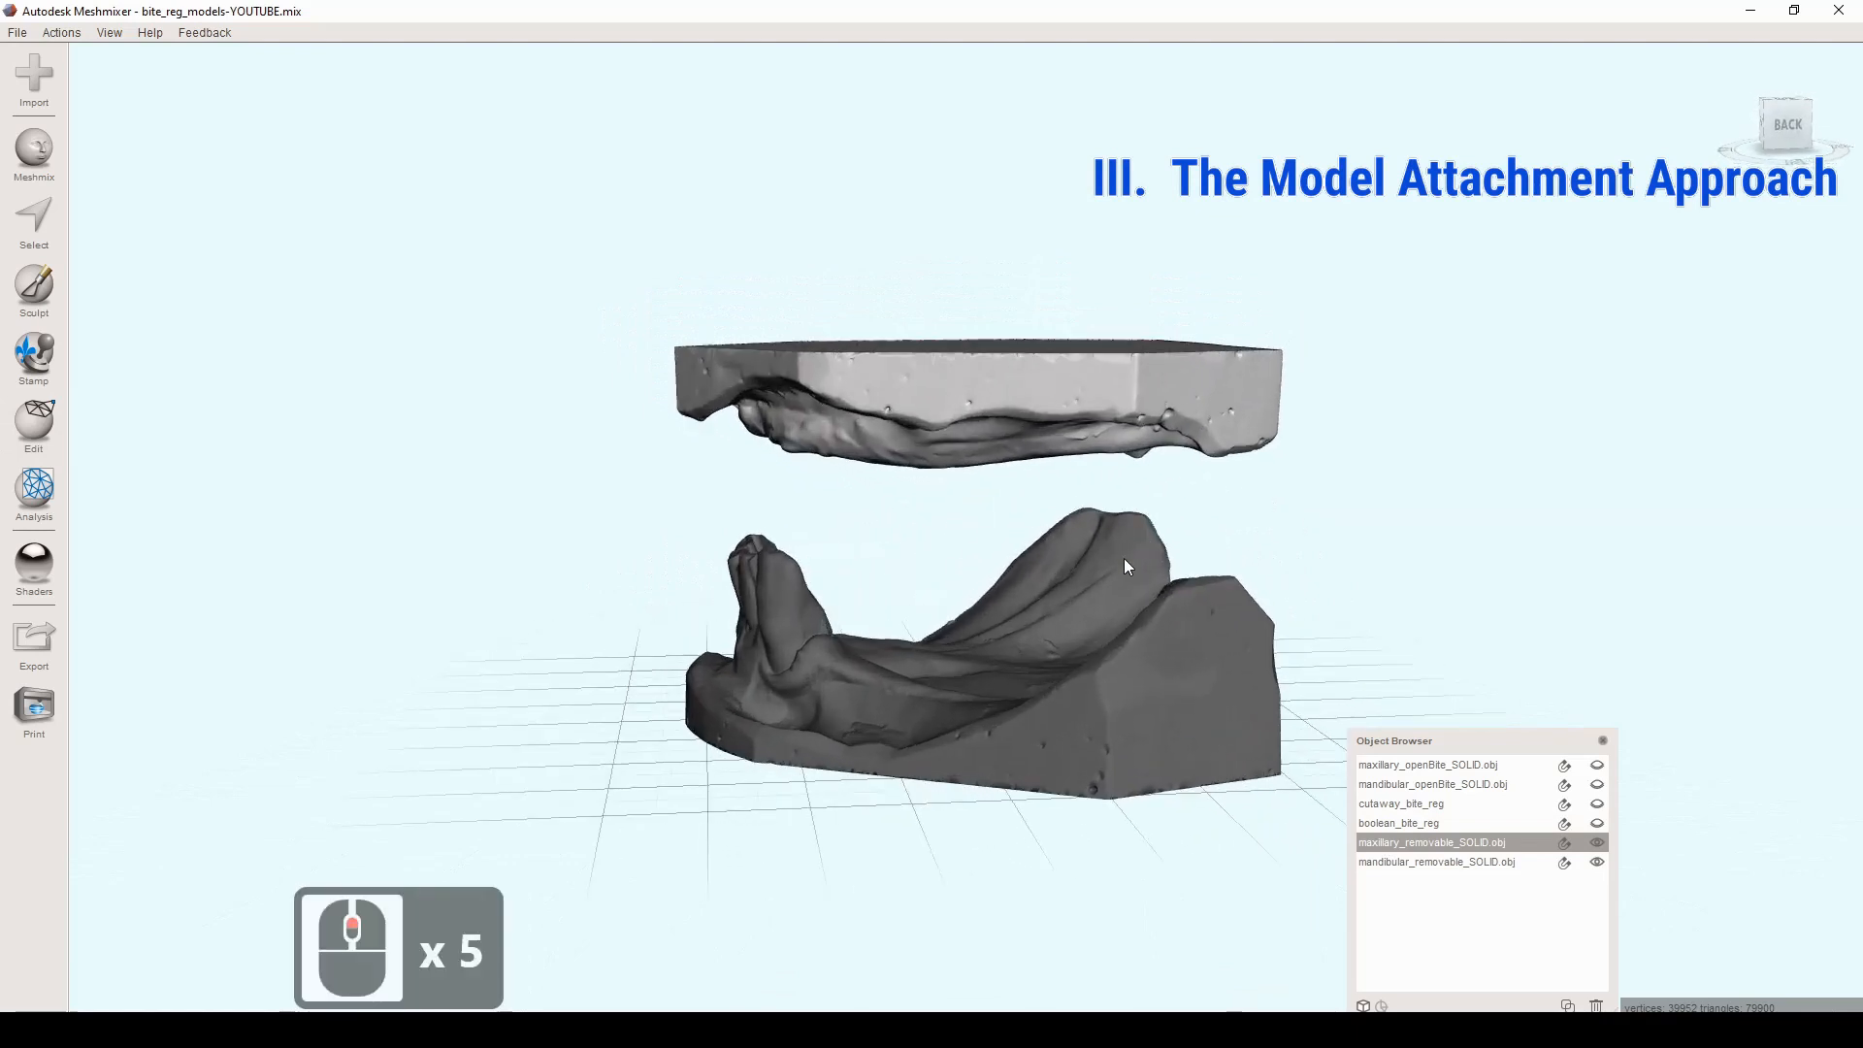
right_click_drag(1106, 534, 1084, 512)
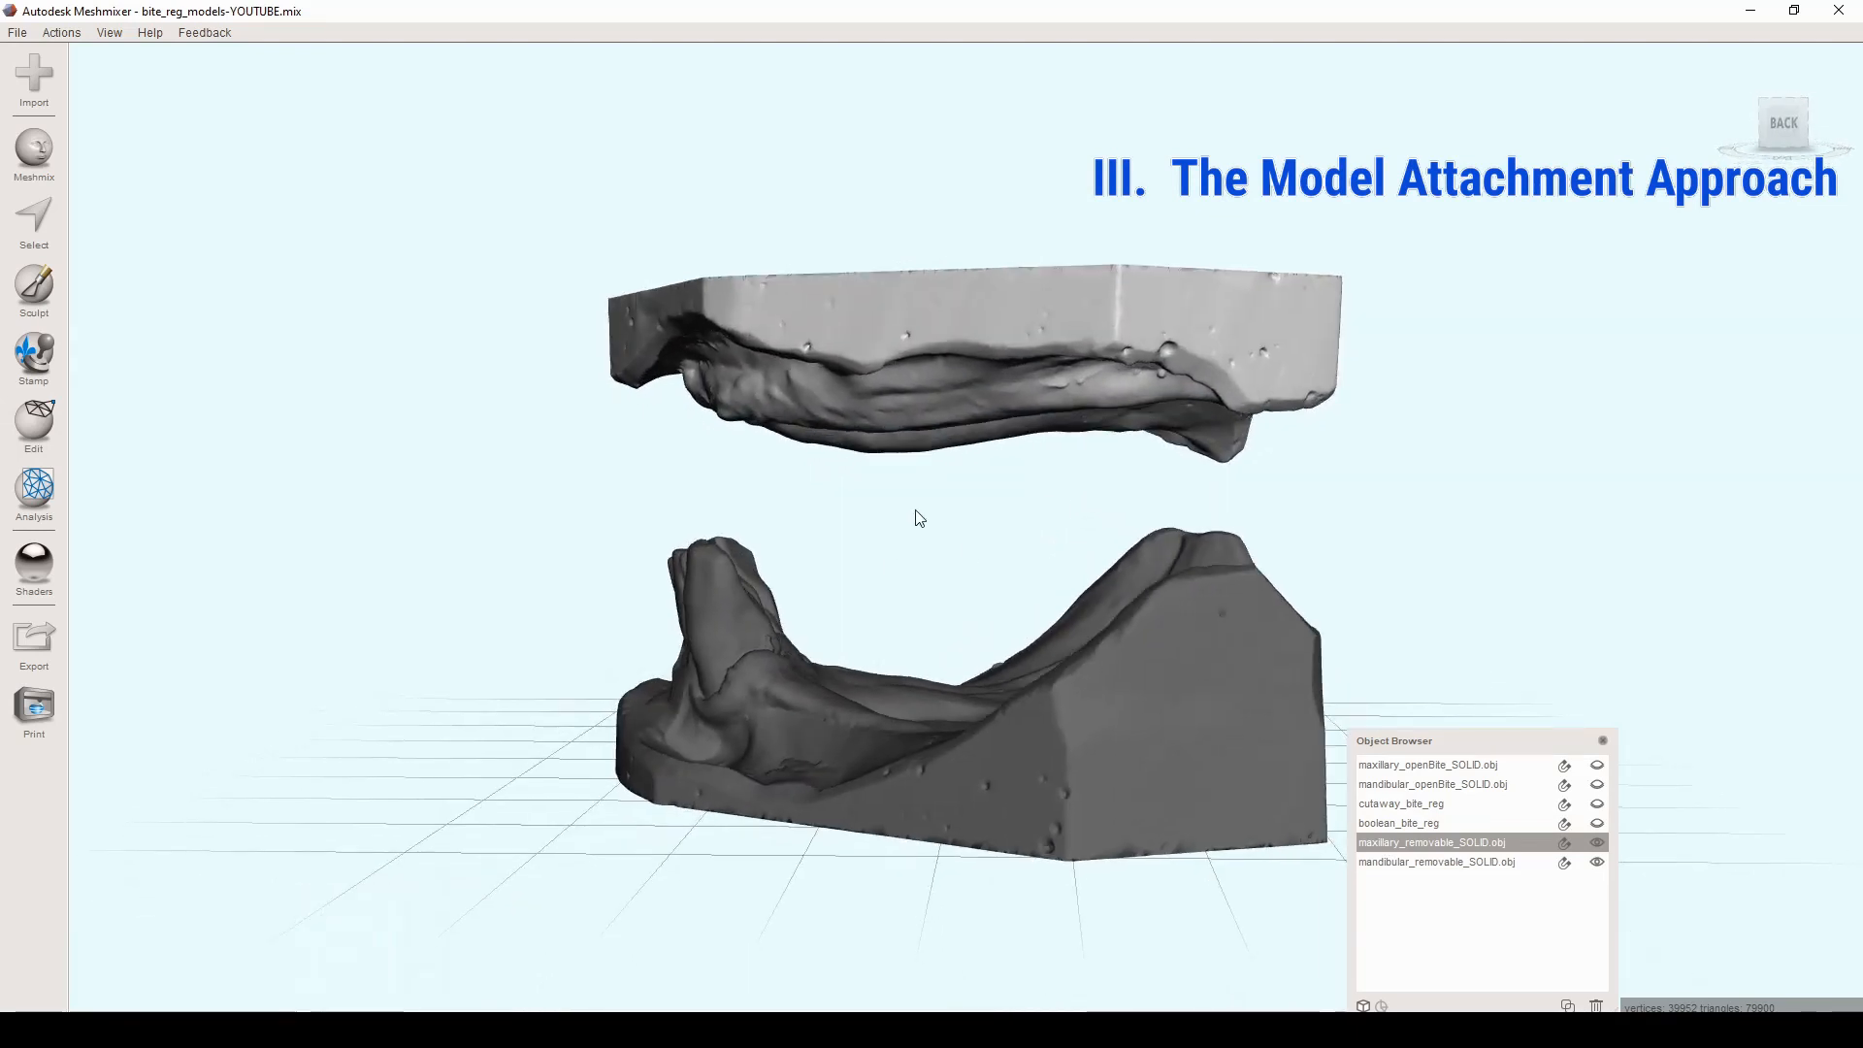
right_click_drag(949, 440, 1383, 437)
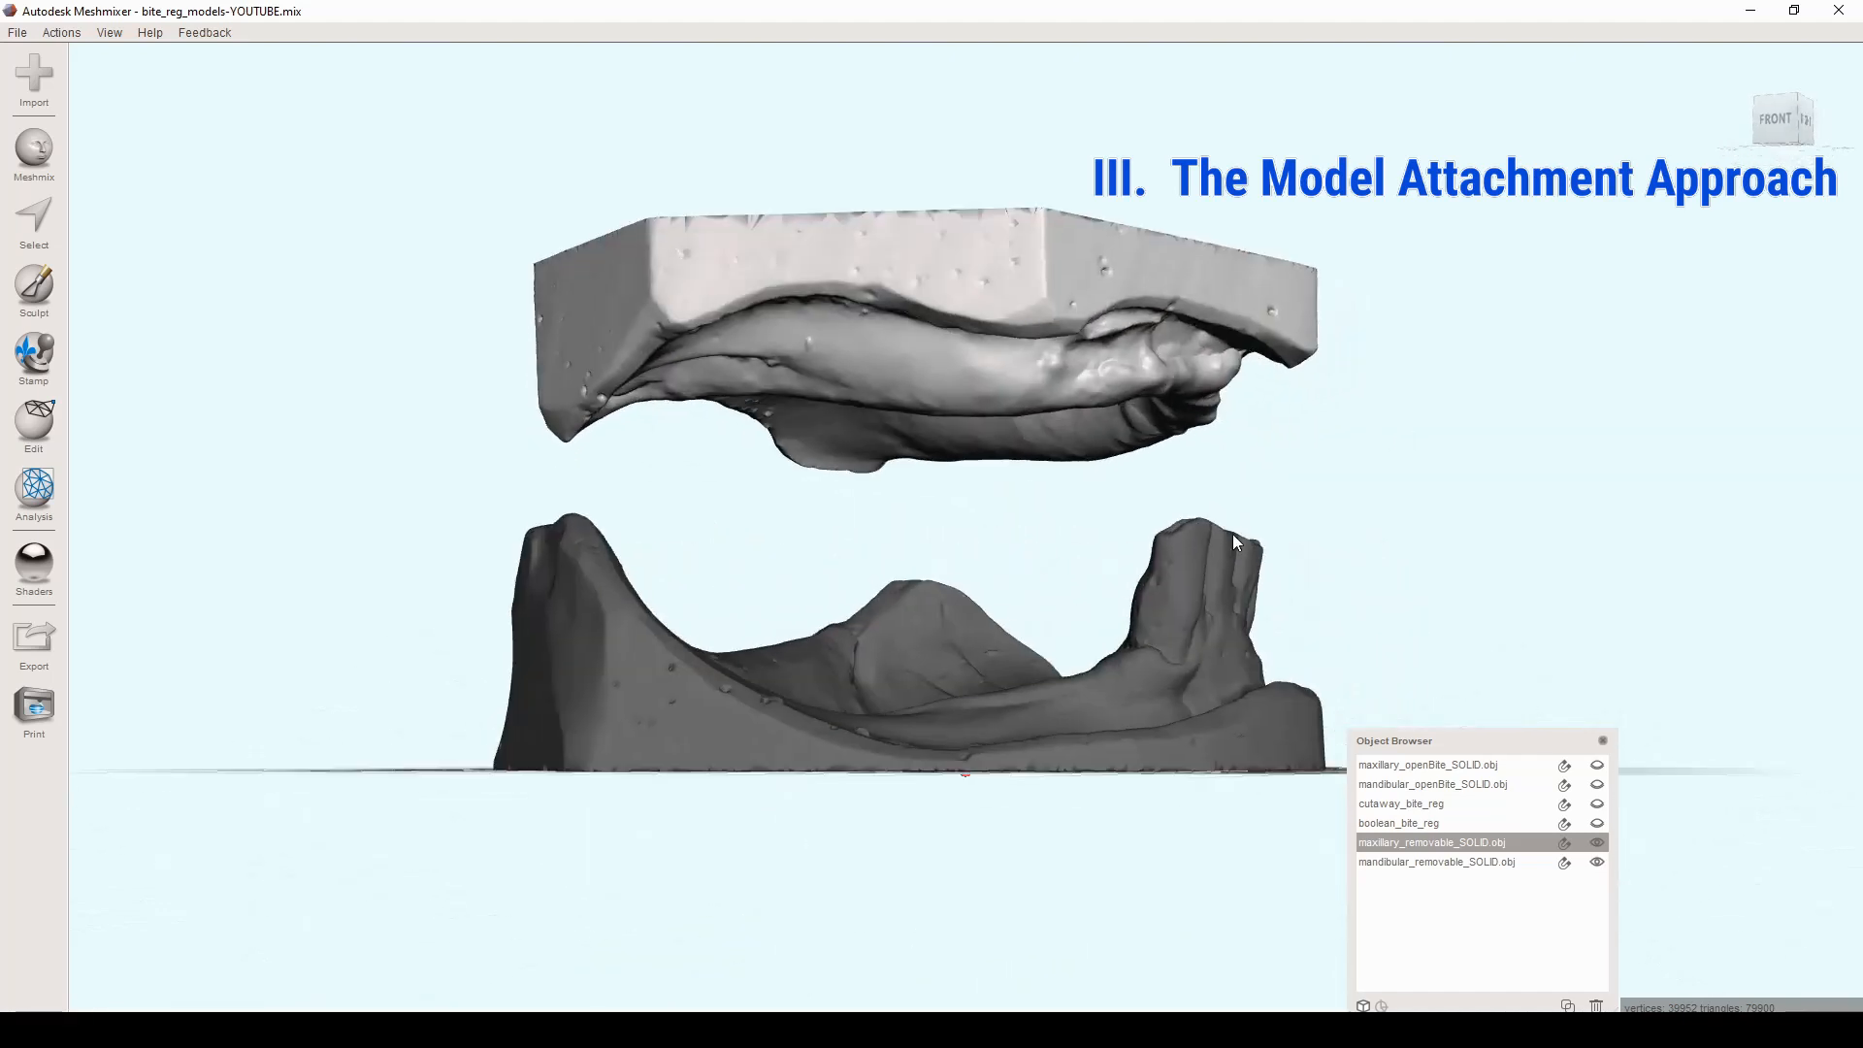
right_click_drag(1234, 540, 931, 466)
right_click_drag(1195, 416, 1238, 410)
scroll(1238, 409, "down", 14)
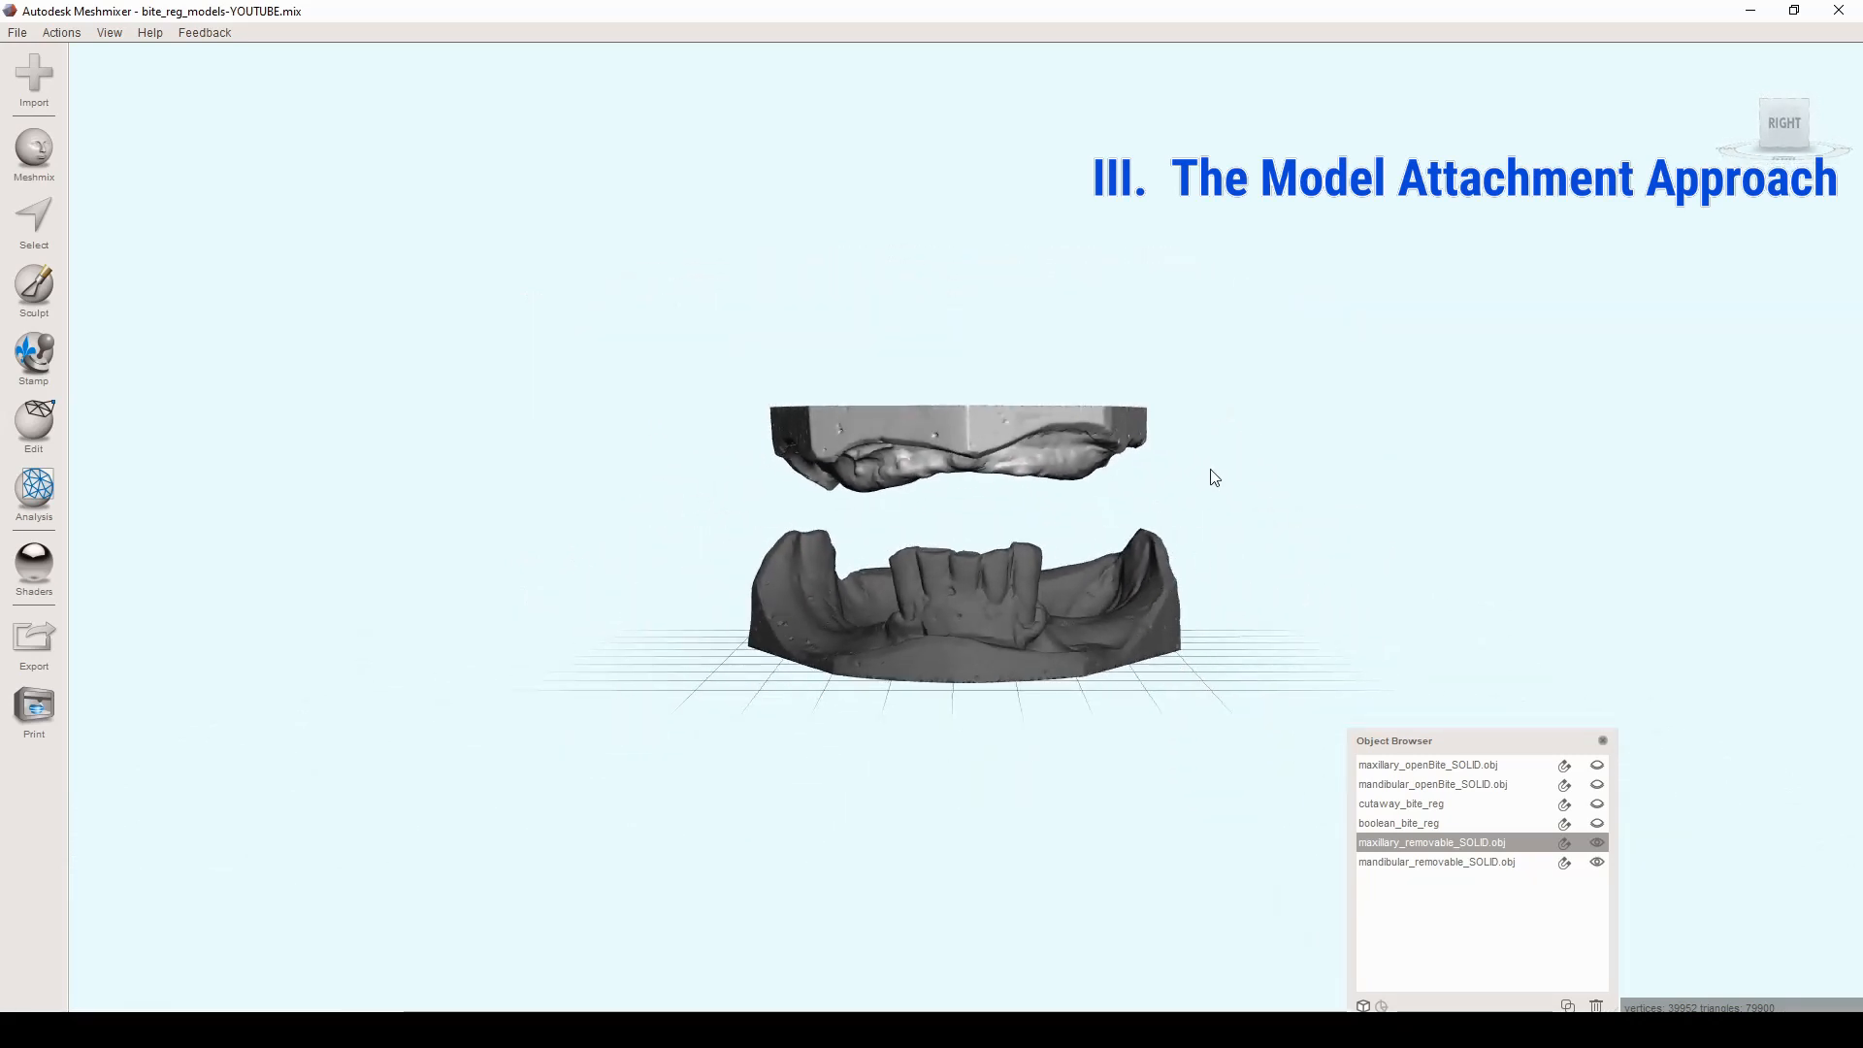
scroll(1213, 495, "up", 4)
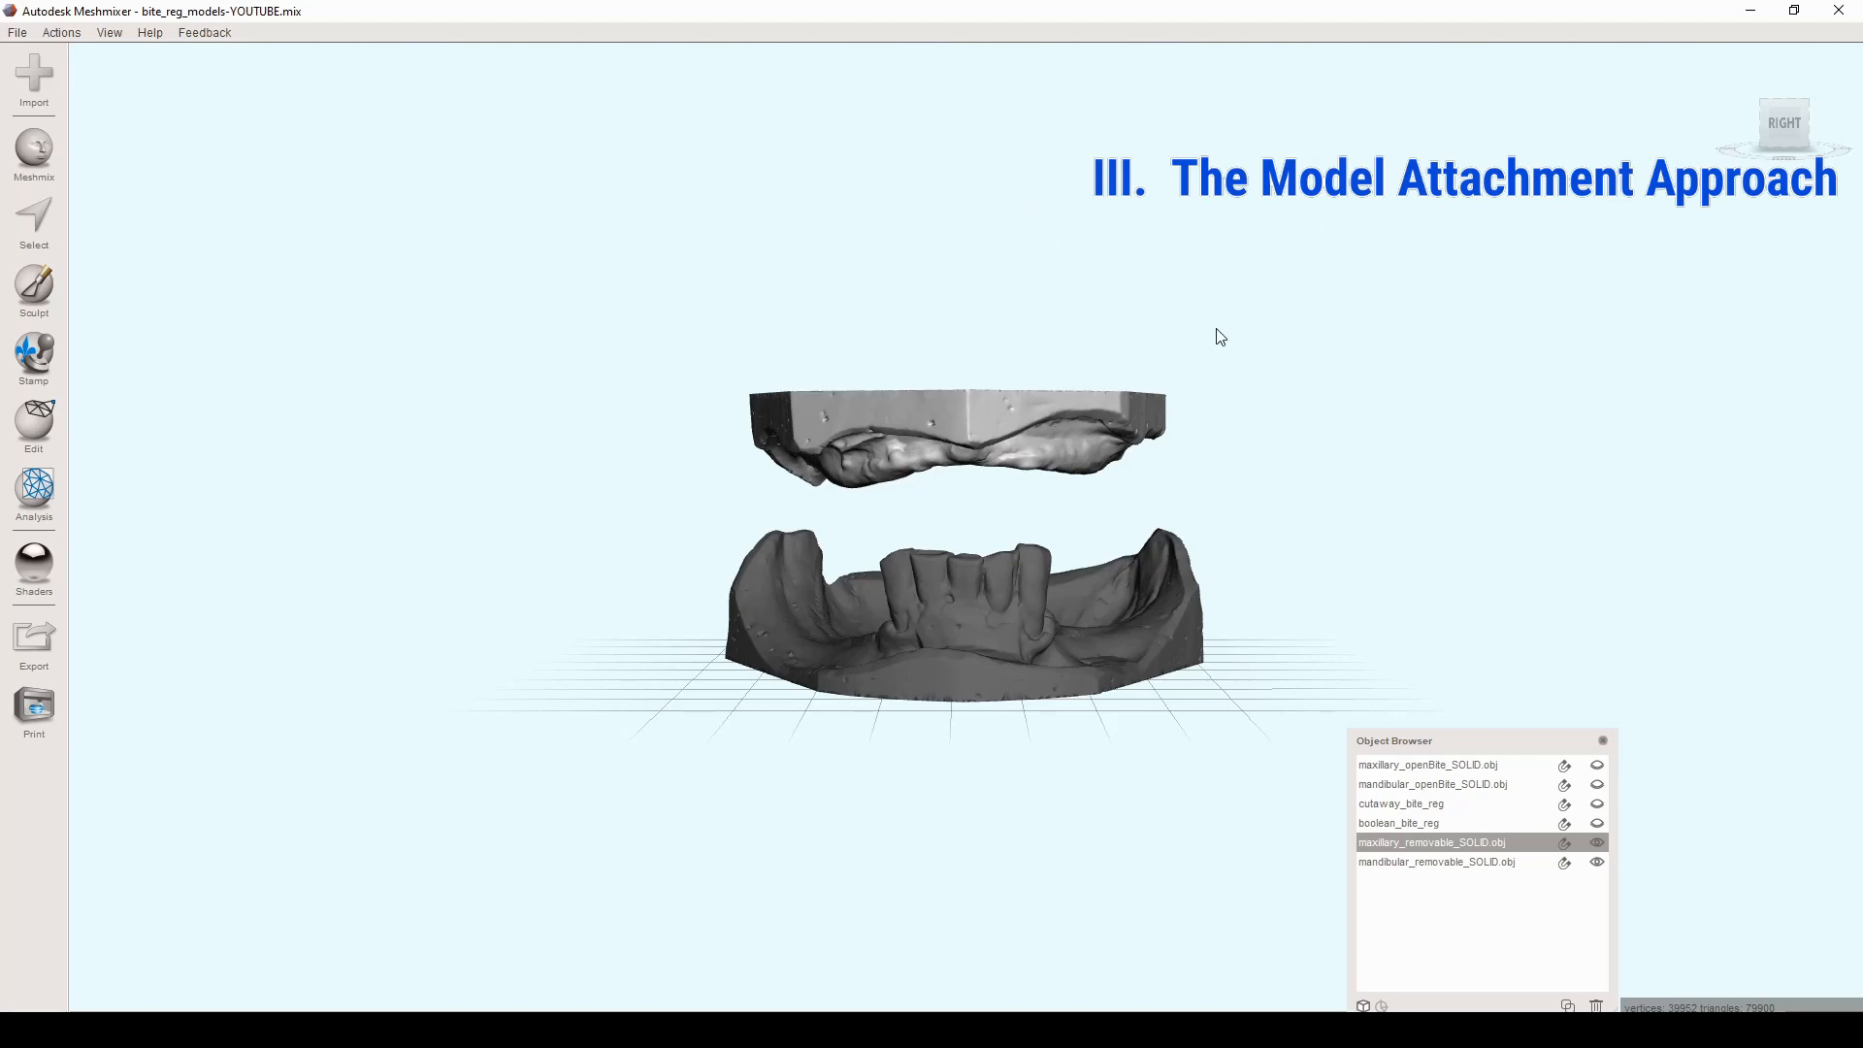
right_click_drag(1217, 329, 1220, 331)
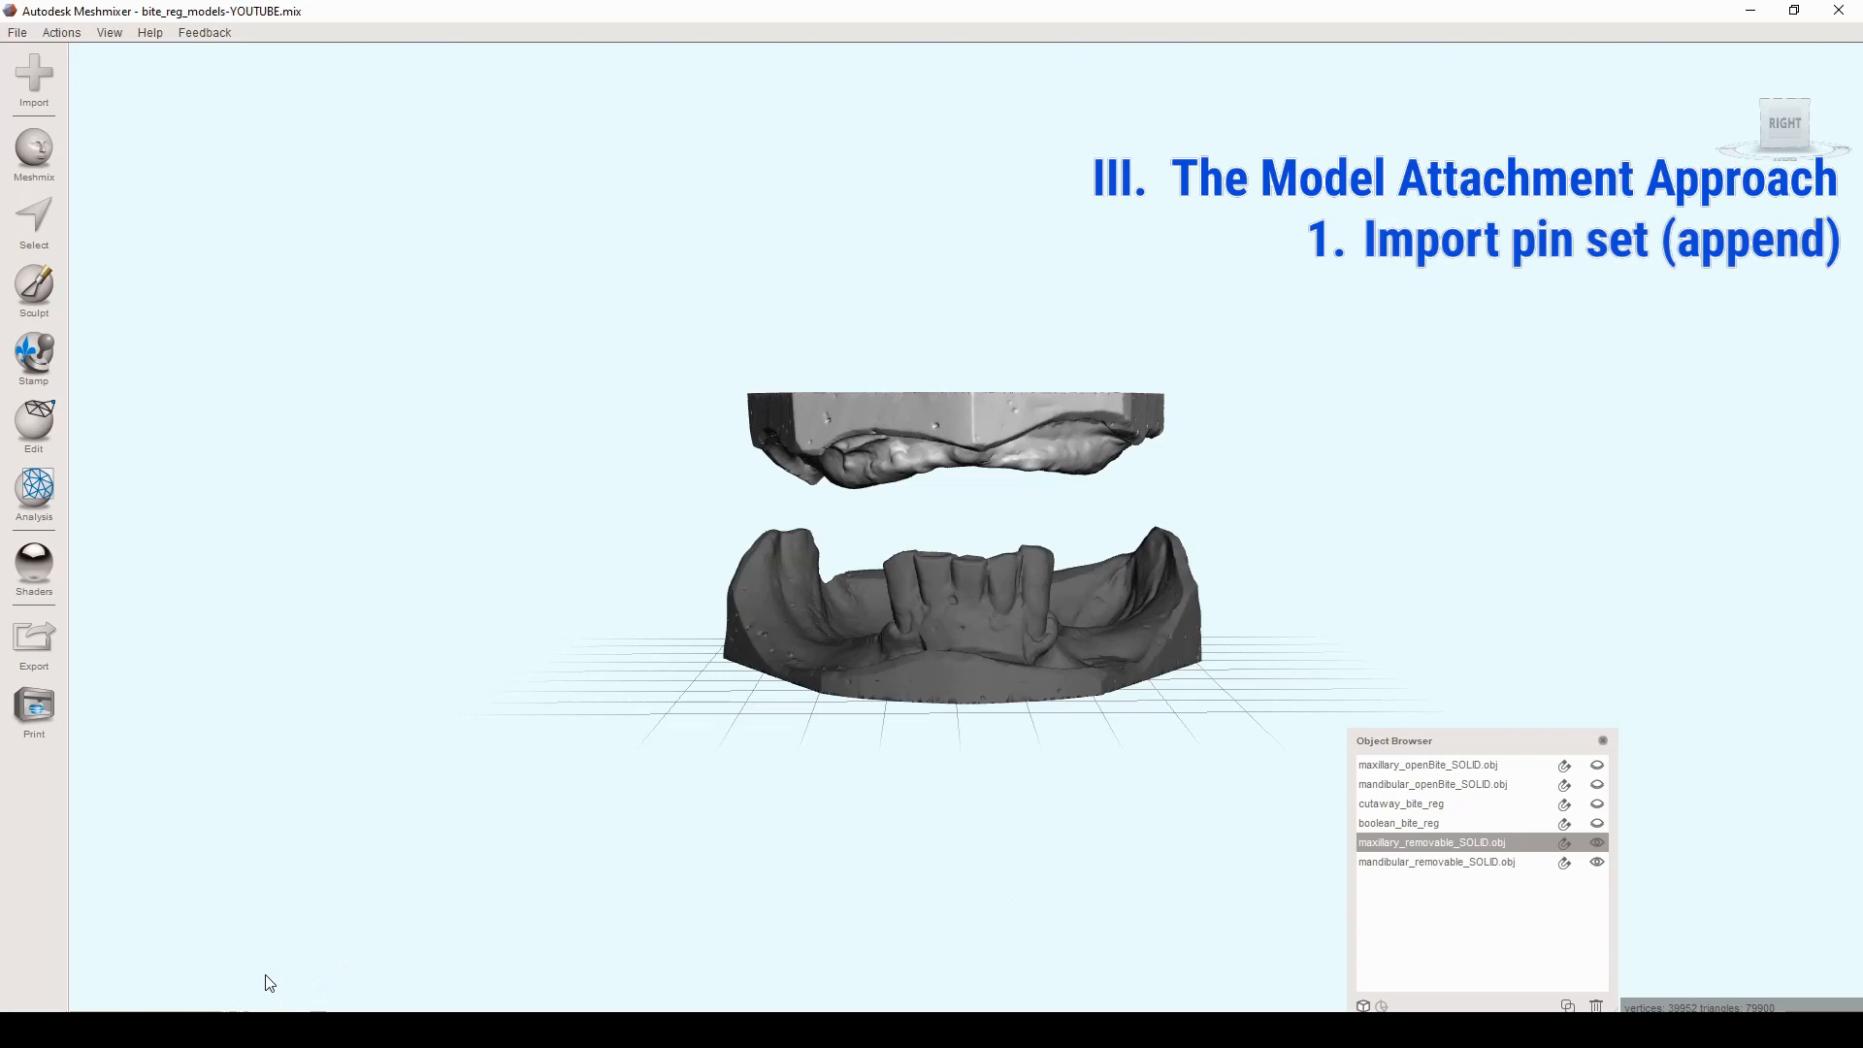
Step: Append mountingPin_lower_red.stl and mountingPin_upper_red.stl from the mounting attachment folder to the current scene
left_click(320, 1028)
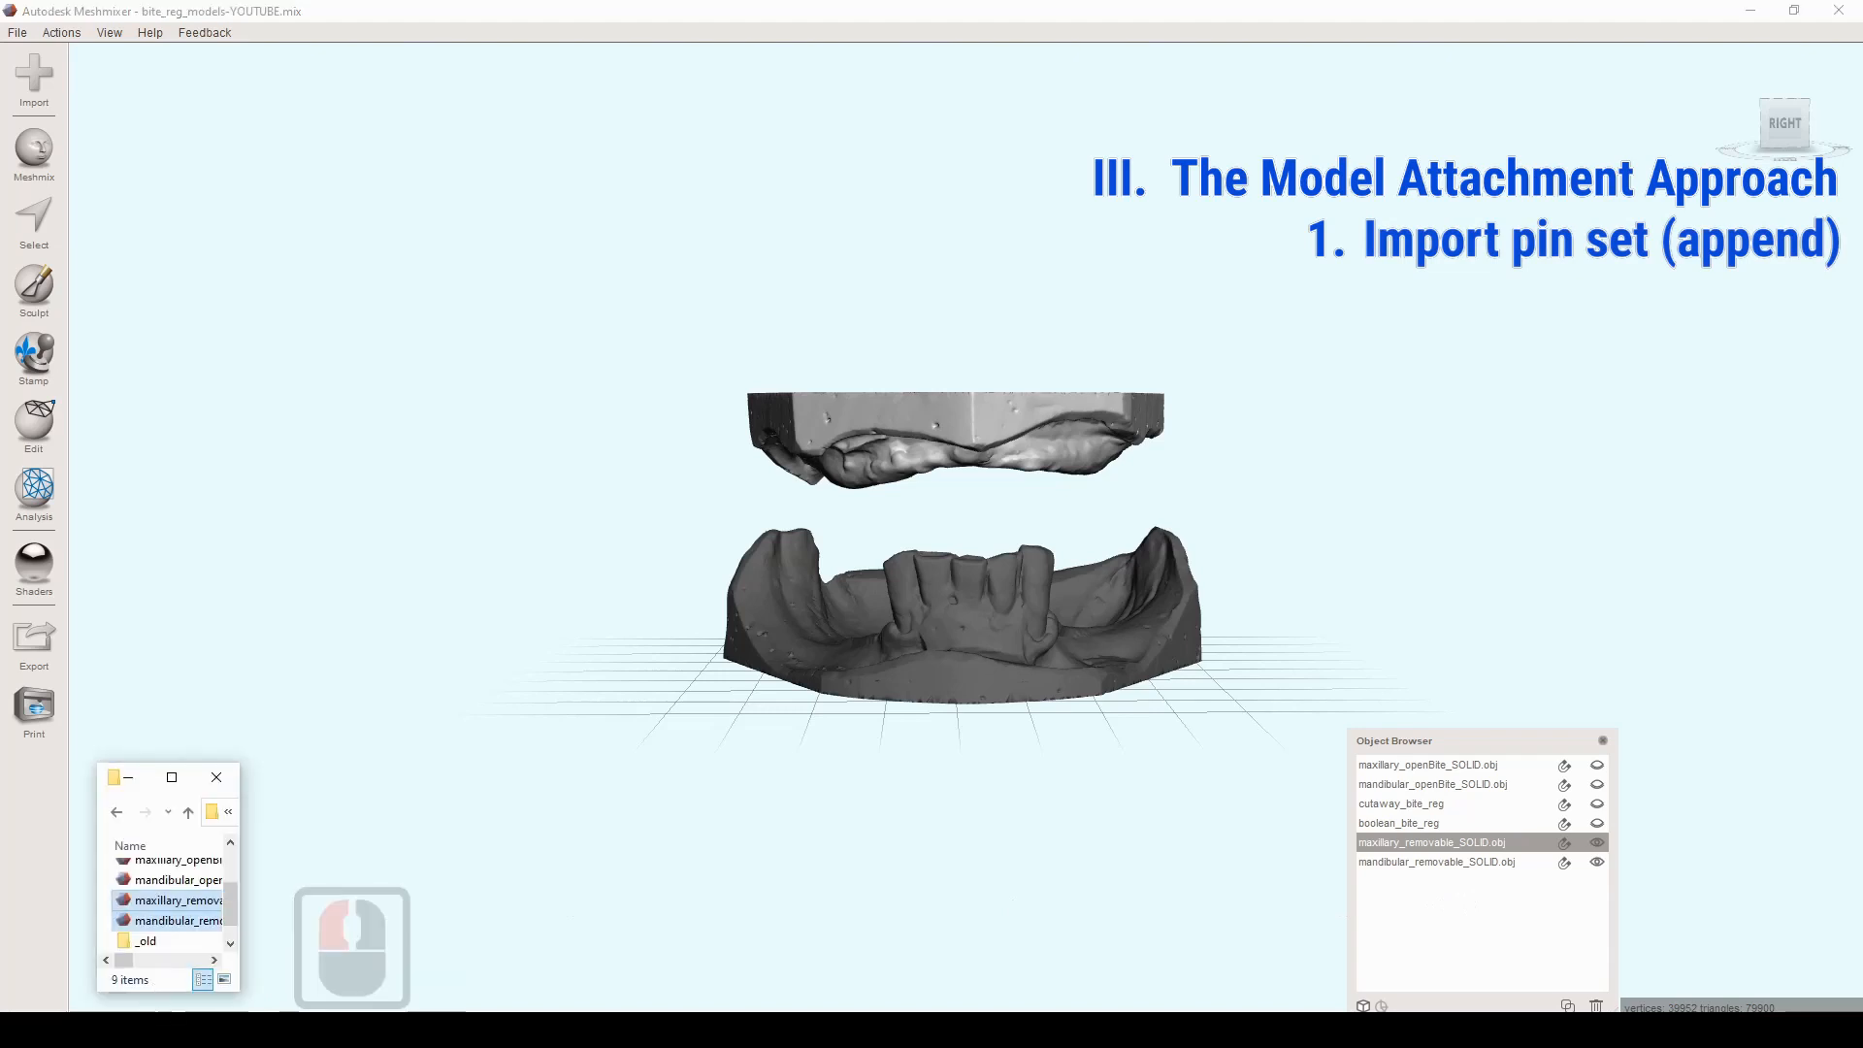
left_click_drag(230, 905, 231, 920)
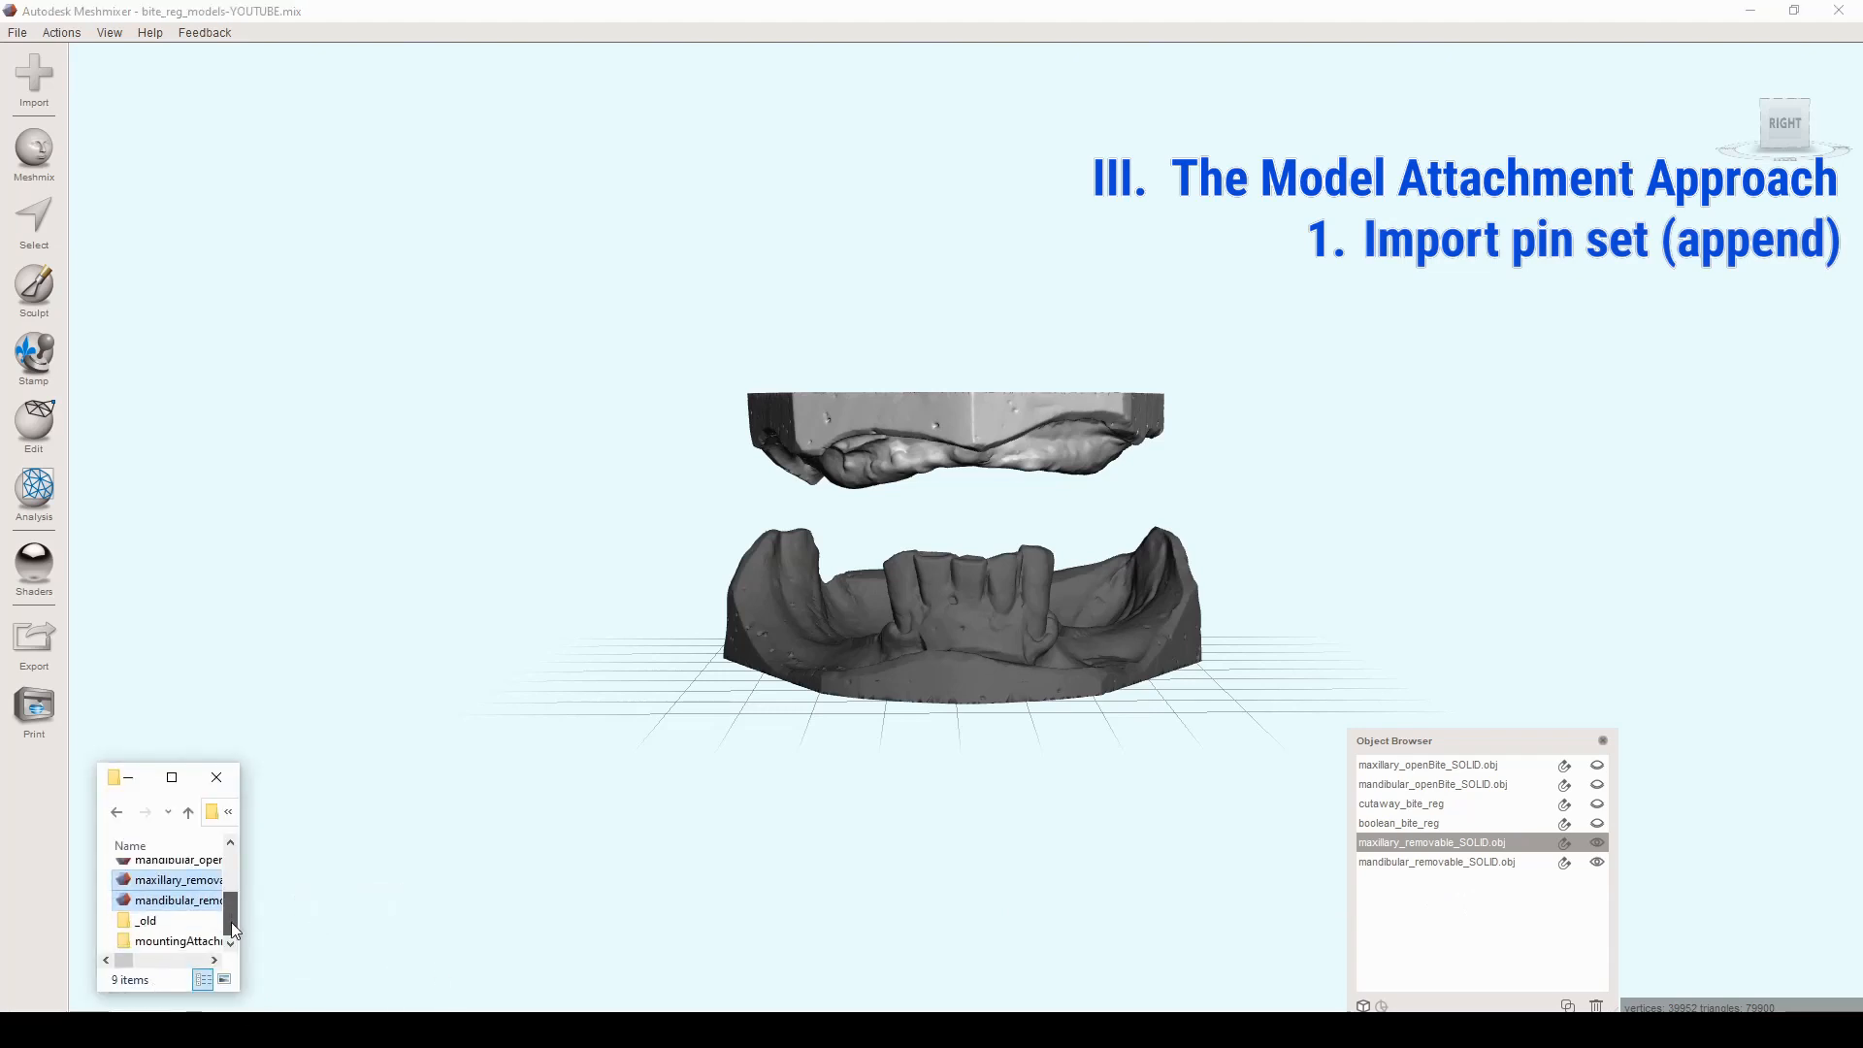
double_click(187, 944)
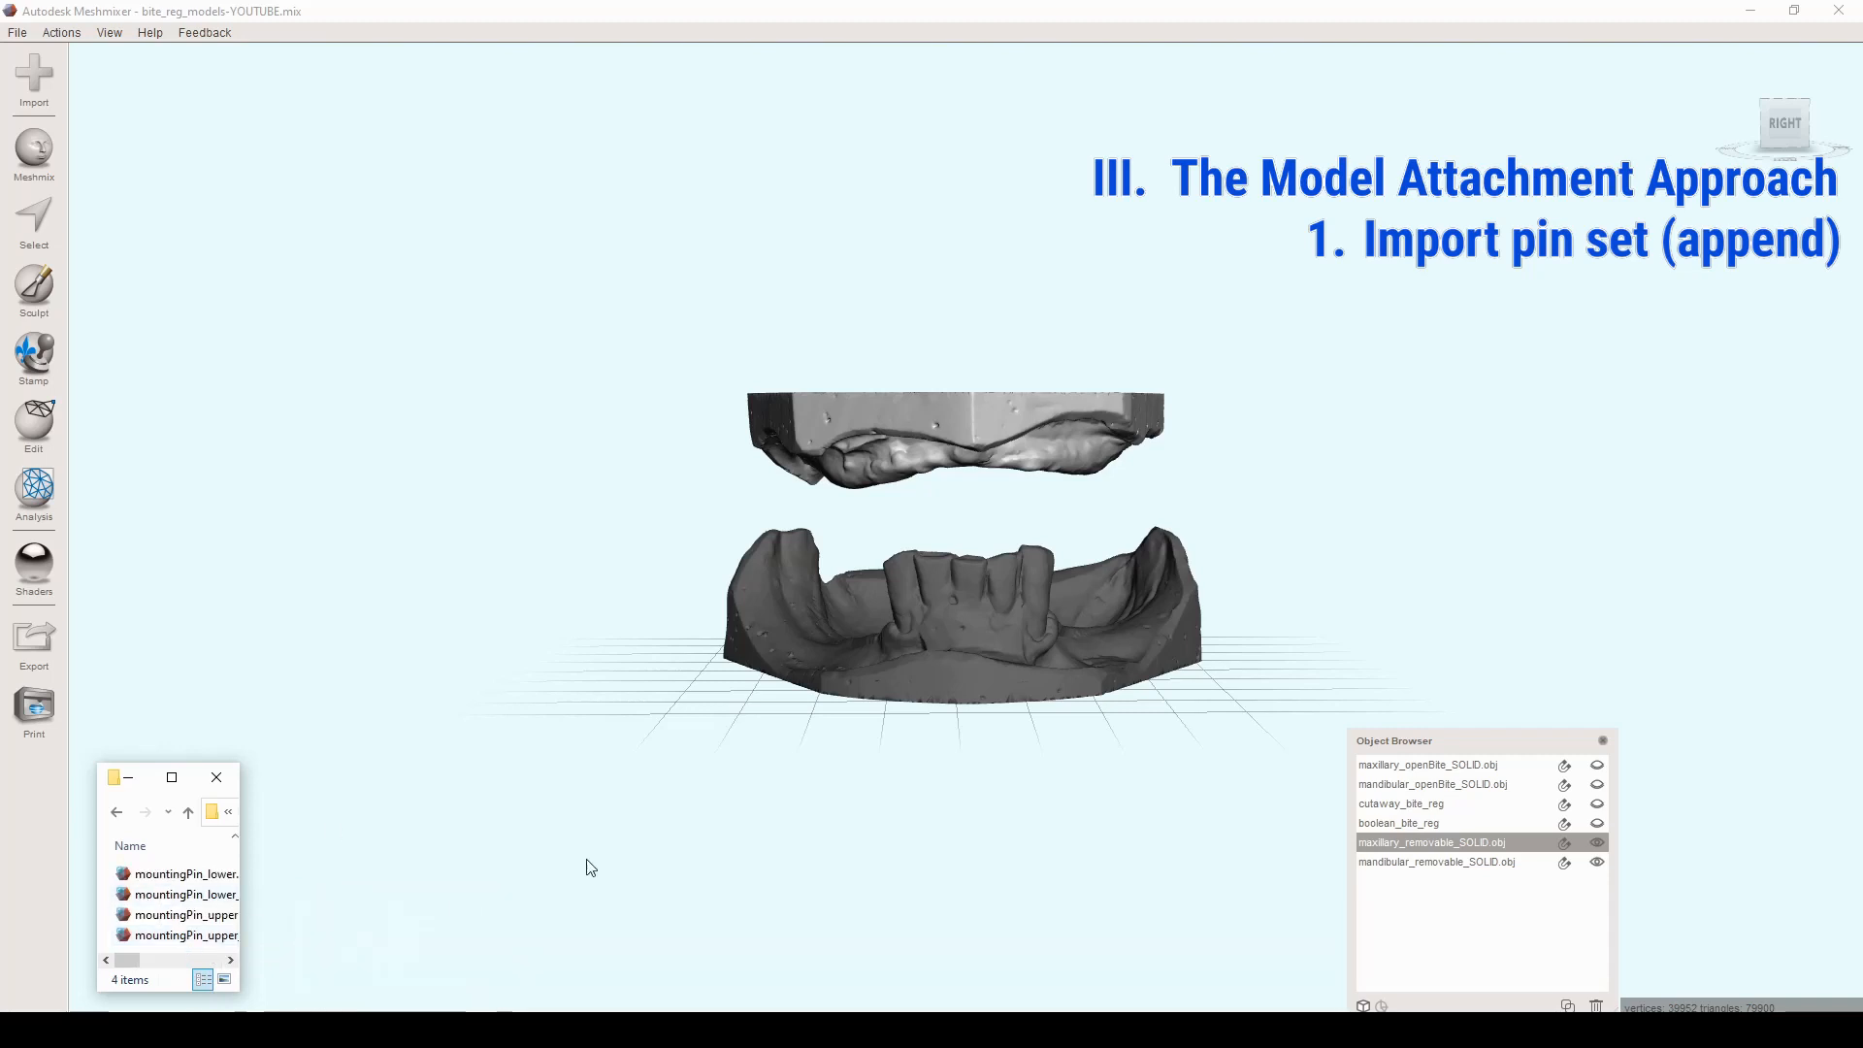
left_click_drag(238, 893, 298, 889)
left_click_drag(190, 959, 201, 966)
left_click(223, 893)
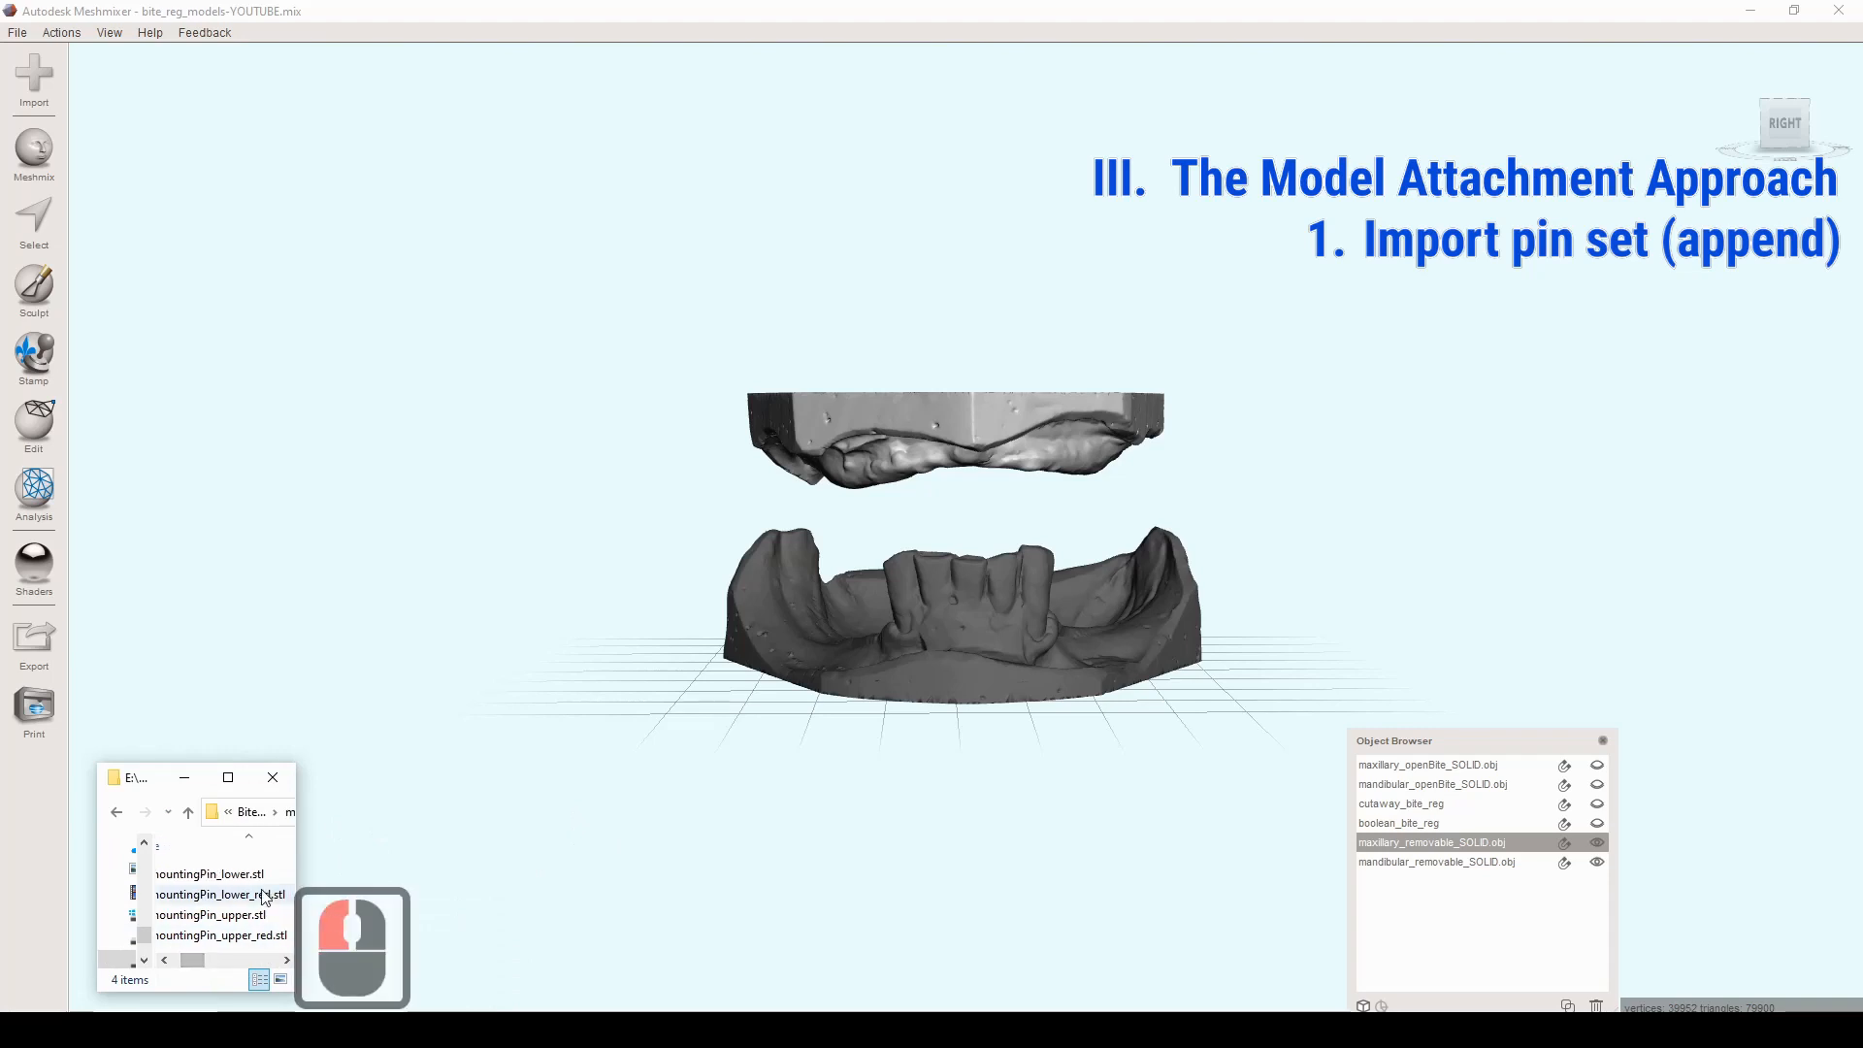
left_click(269, 937, "ctrl")
left_click_drag(268, 937, 375, 673)
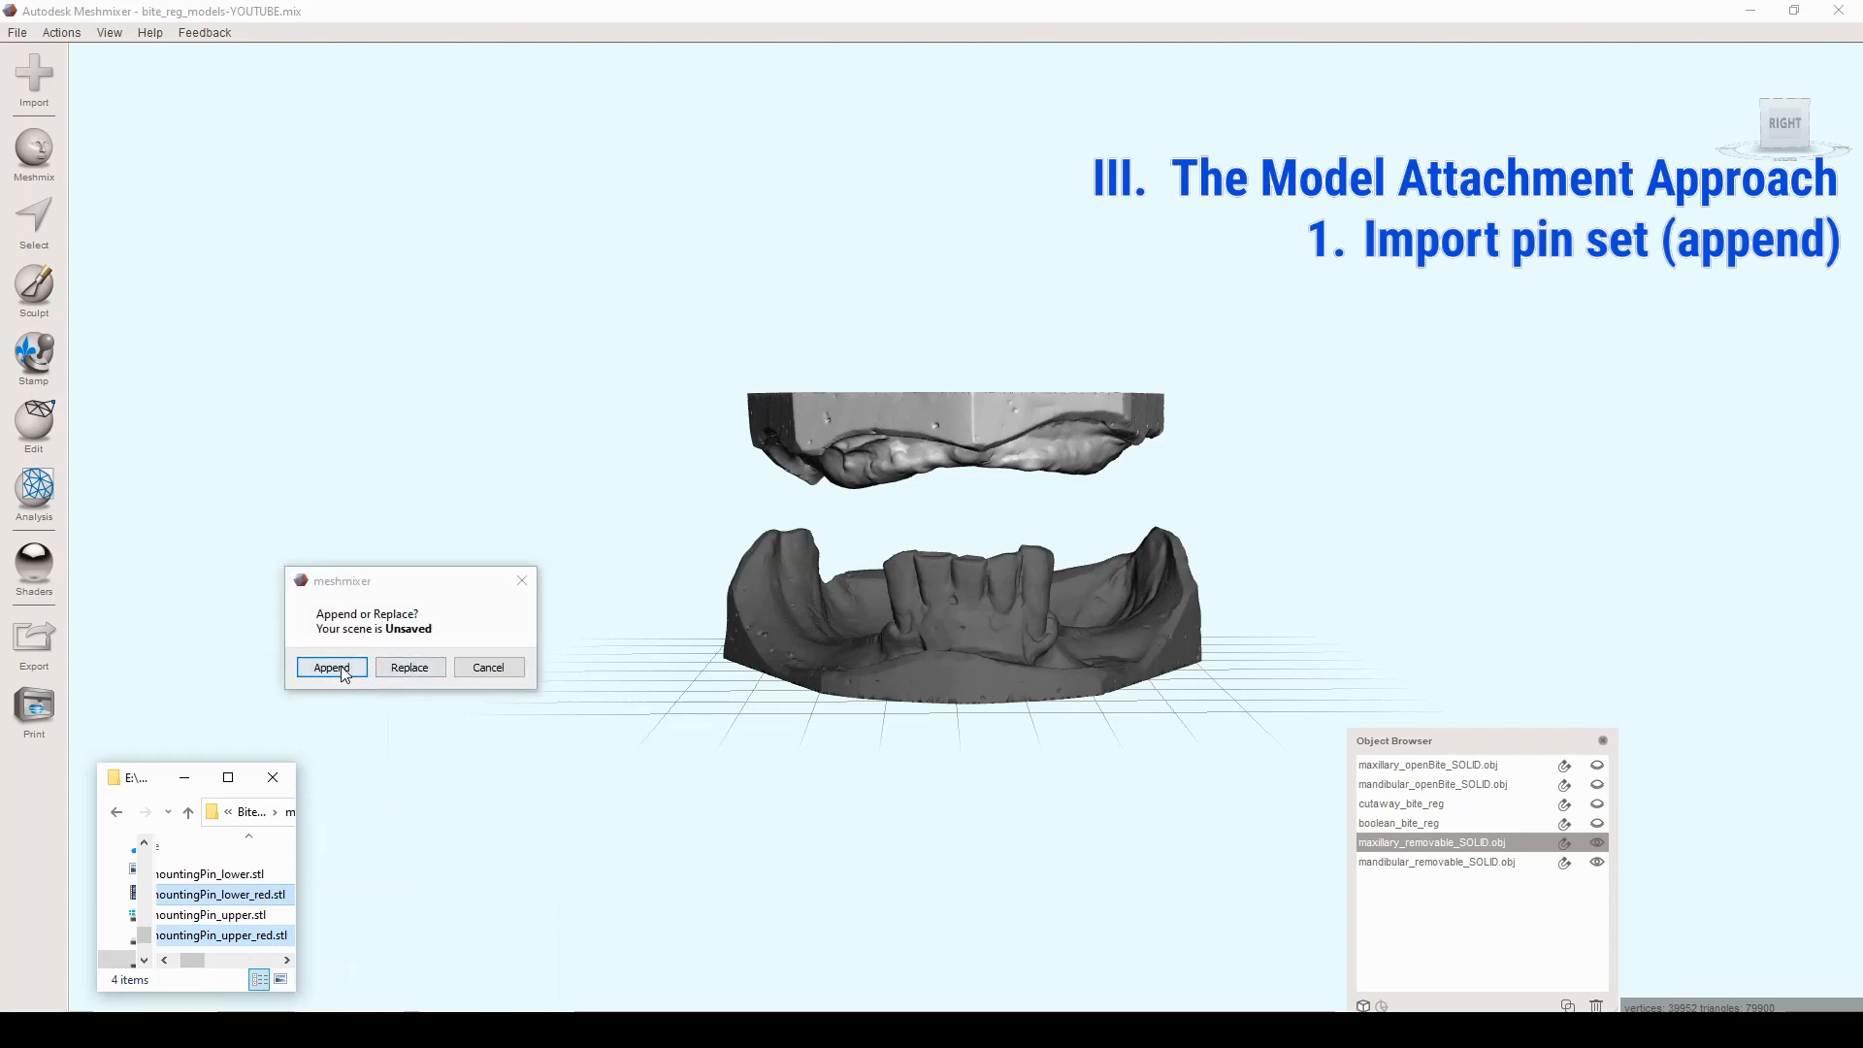
left_click(339, 671)
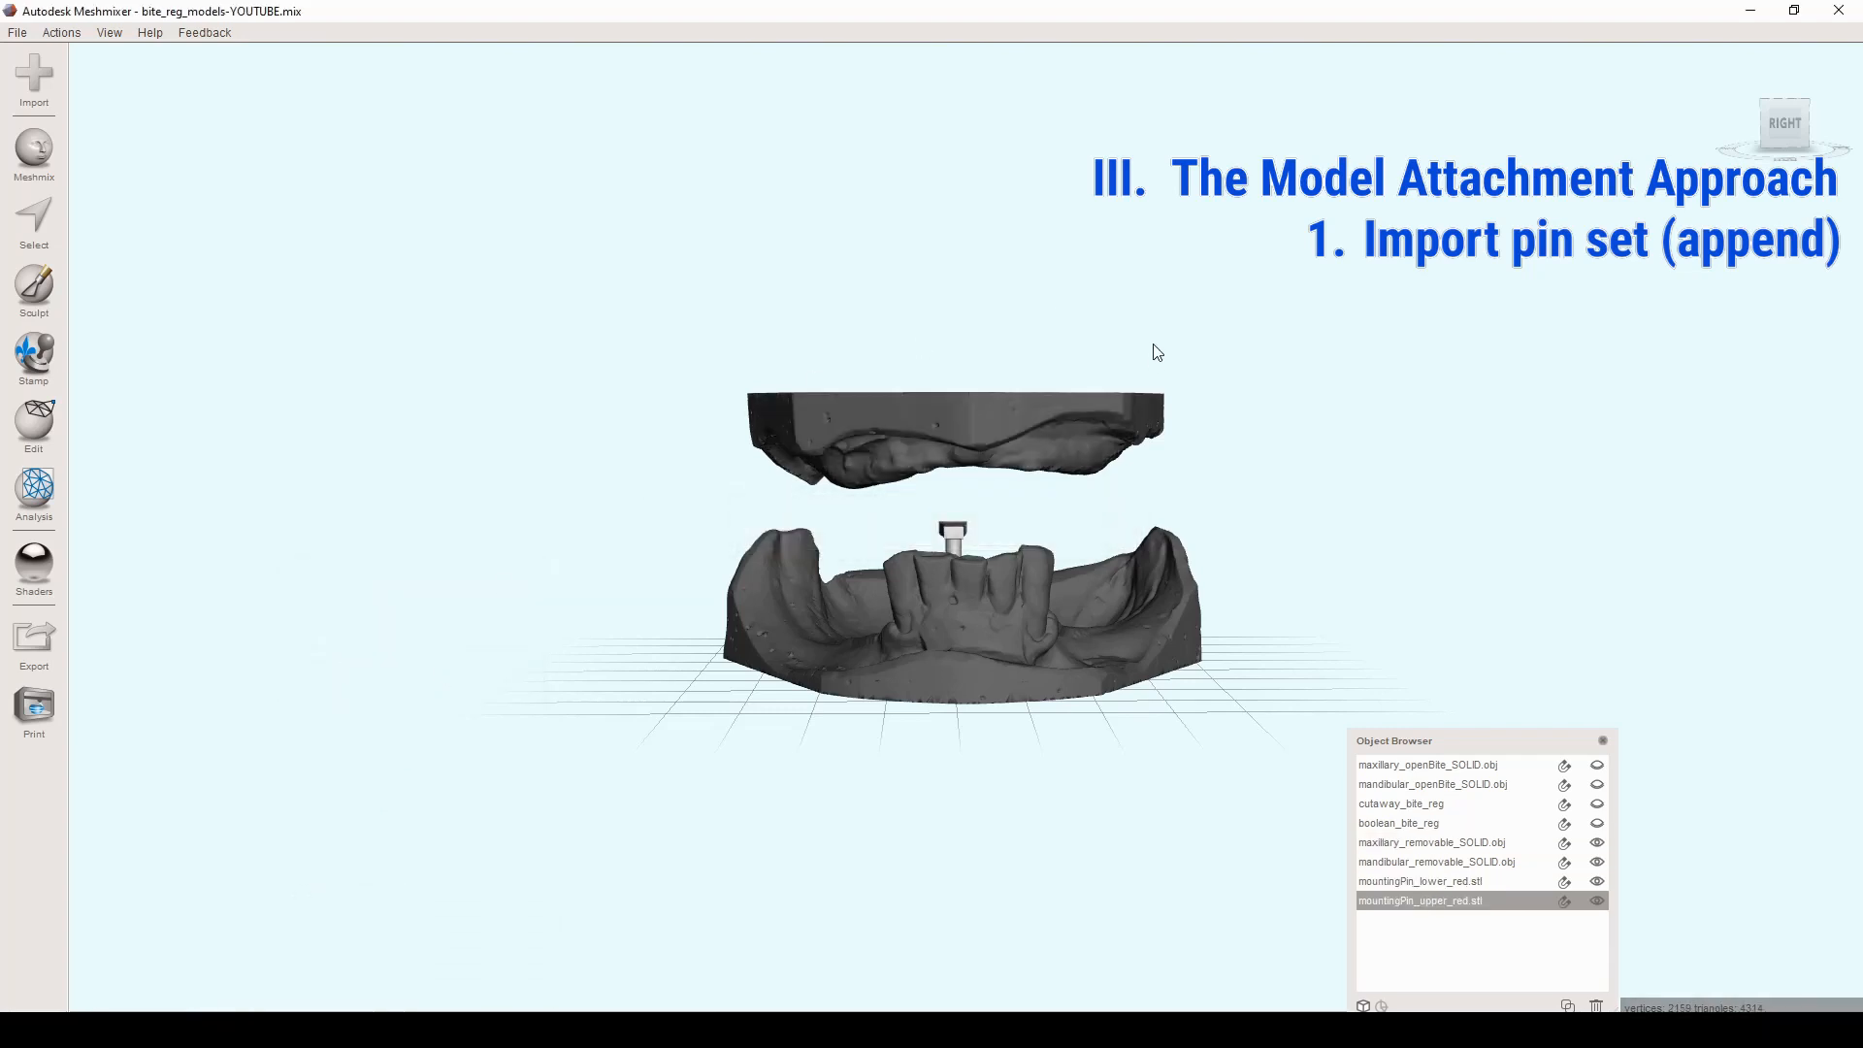
Step: Move the lower and upper mounting pins together about 58 mm along local Z, out in front of the removable models
right_click_drag(1115, 274, 1073, 549)
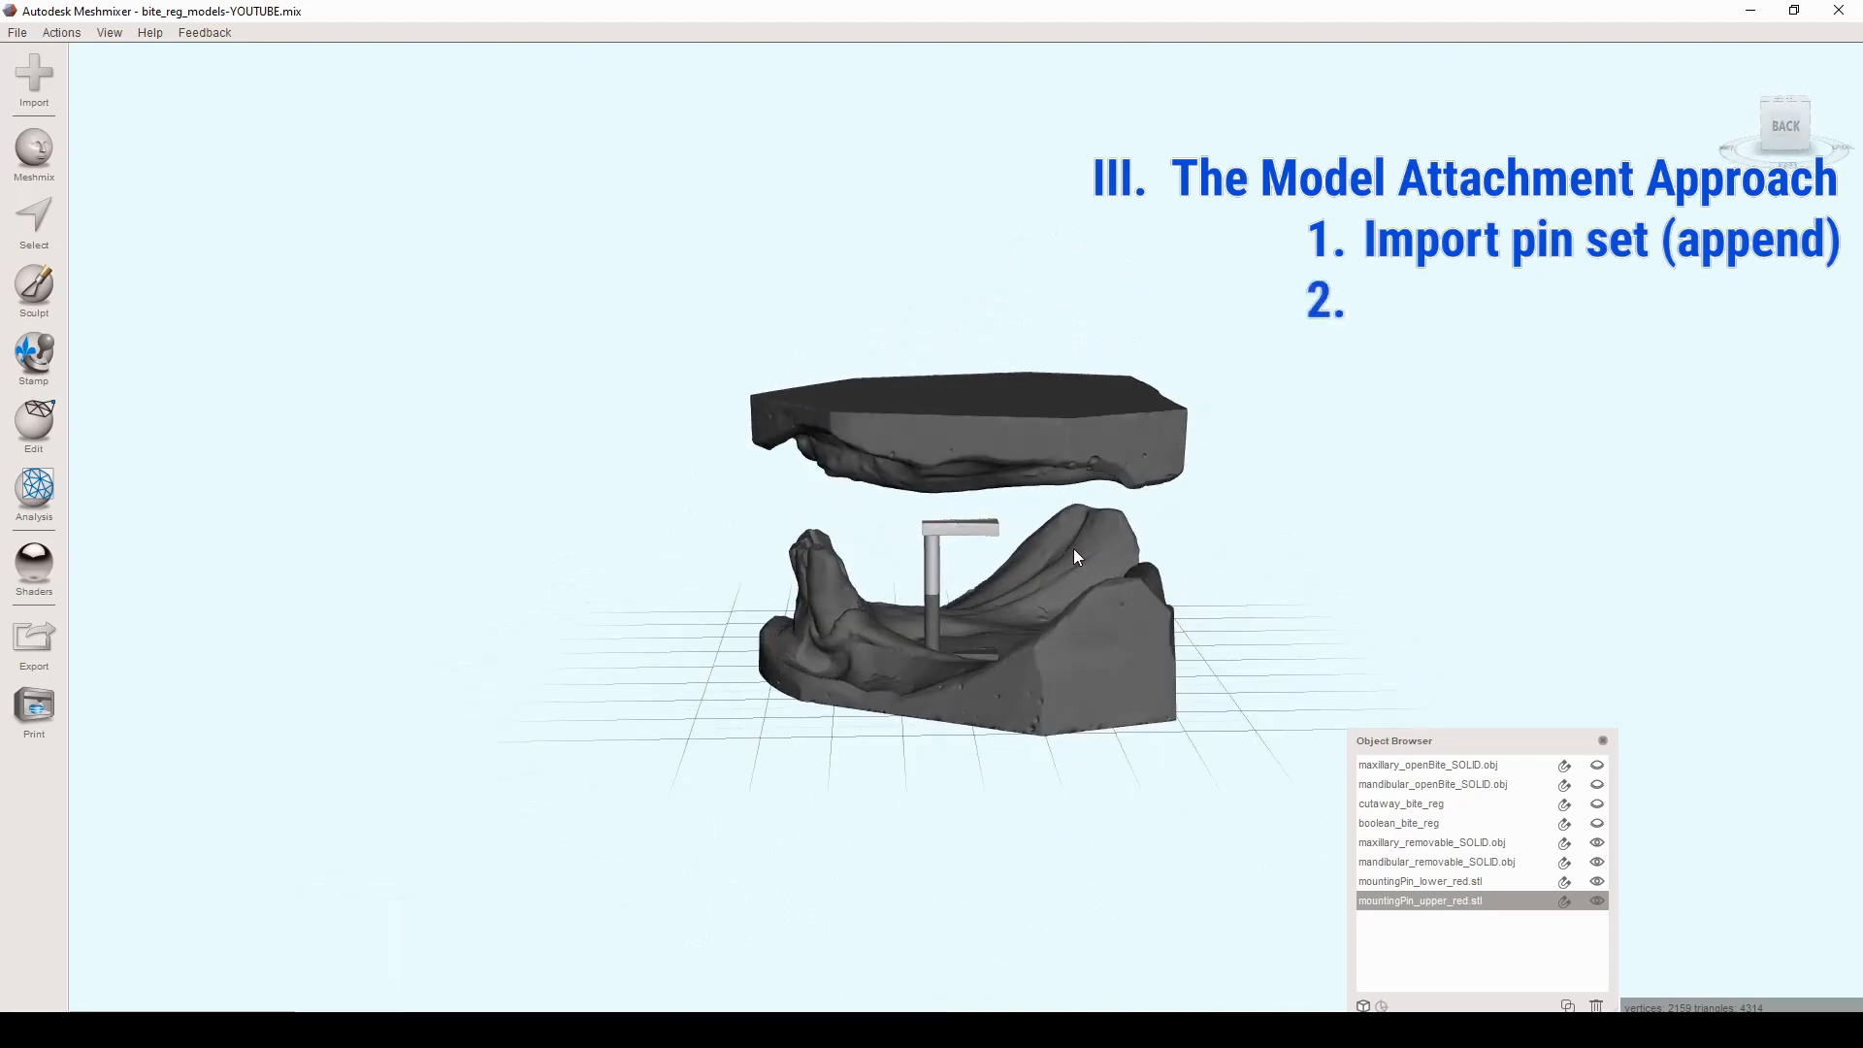
left_click(1464, 884, "shift")
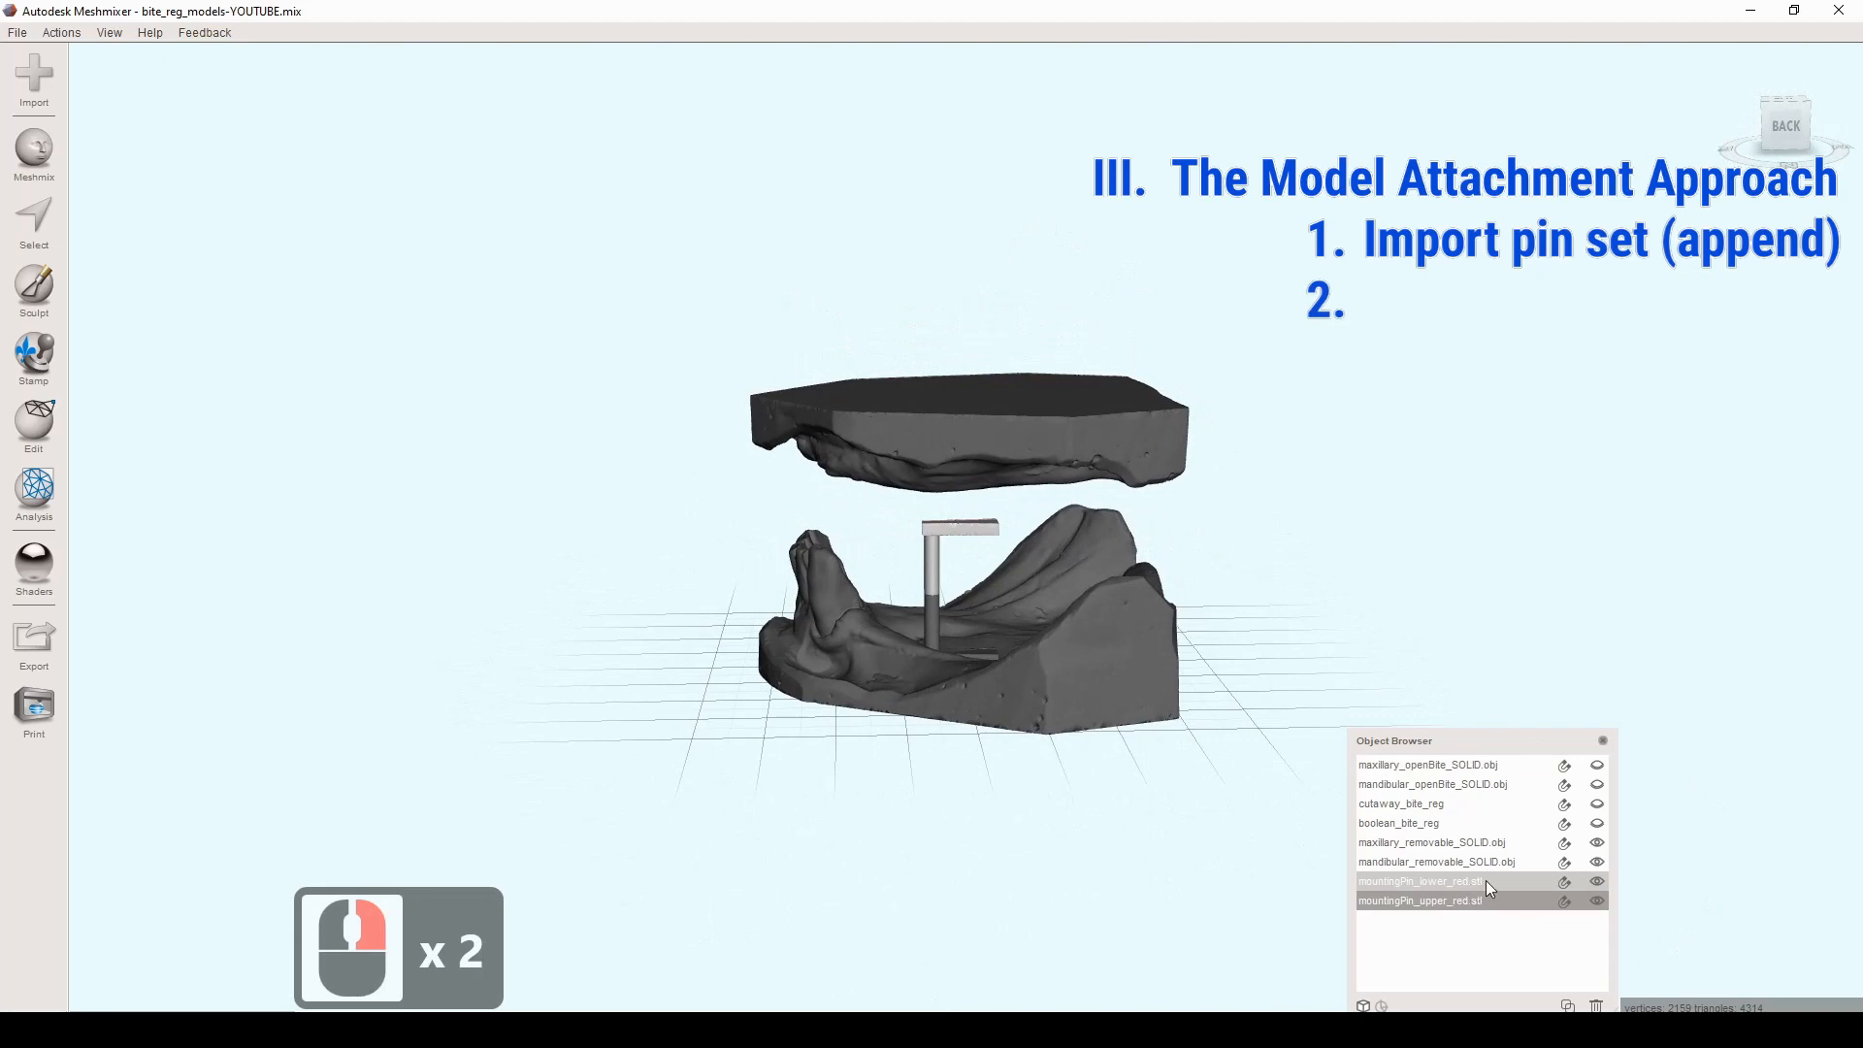
left_click(1487, 880, "shift")
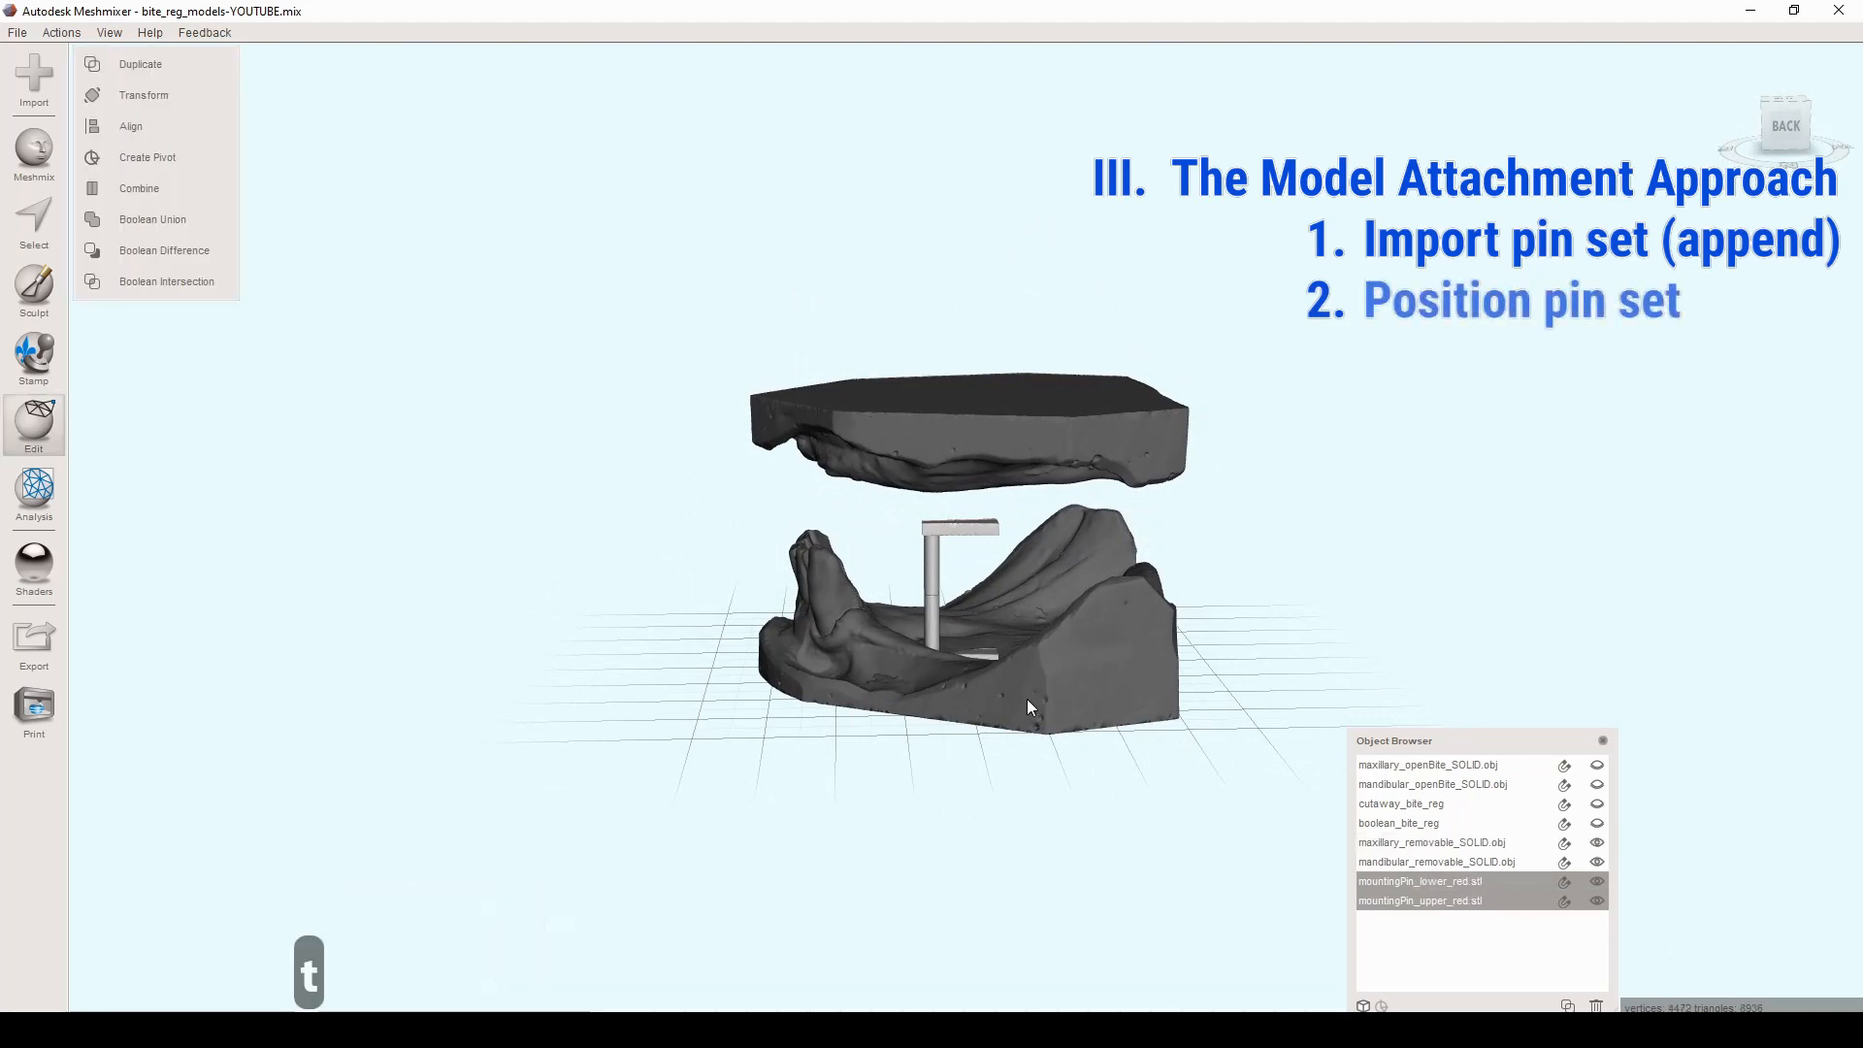
key("t")
left_click_drag(907, 562, 531, 501)
right_click_drag(753, 640, 802, 656)
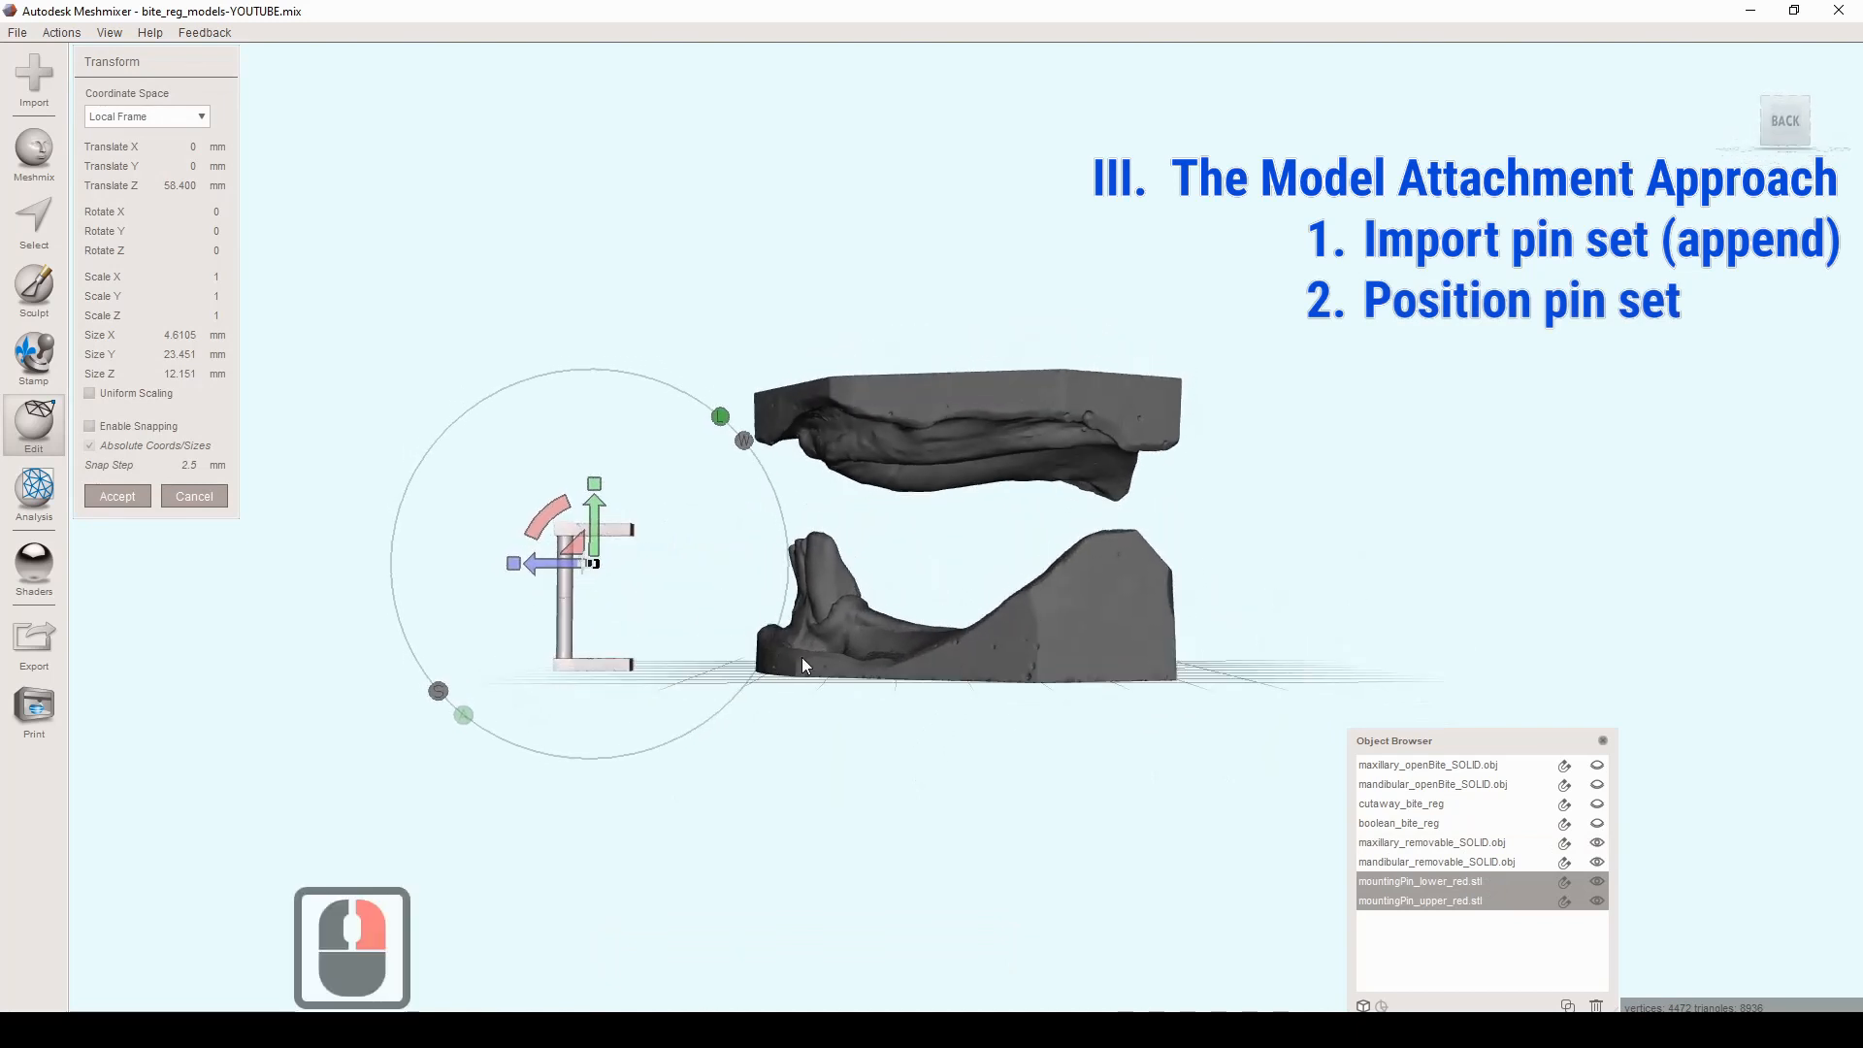
right_click_drag(1062, 551, 1003, 574)
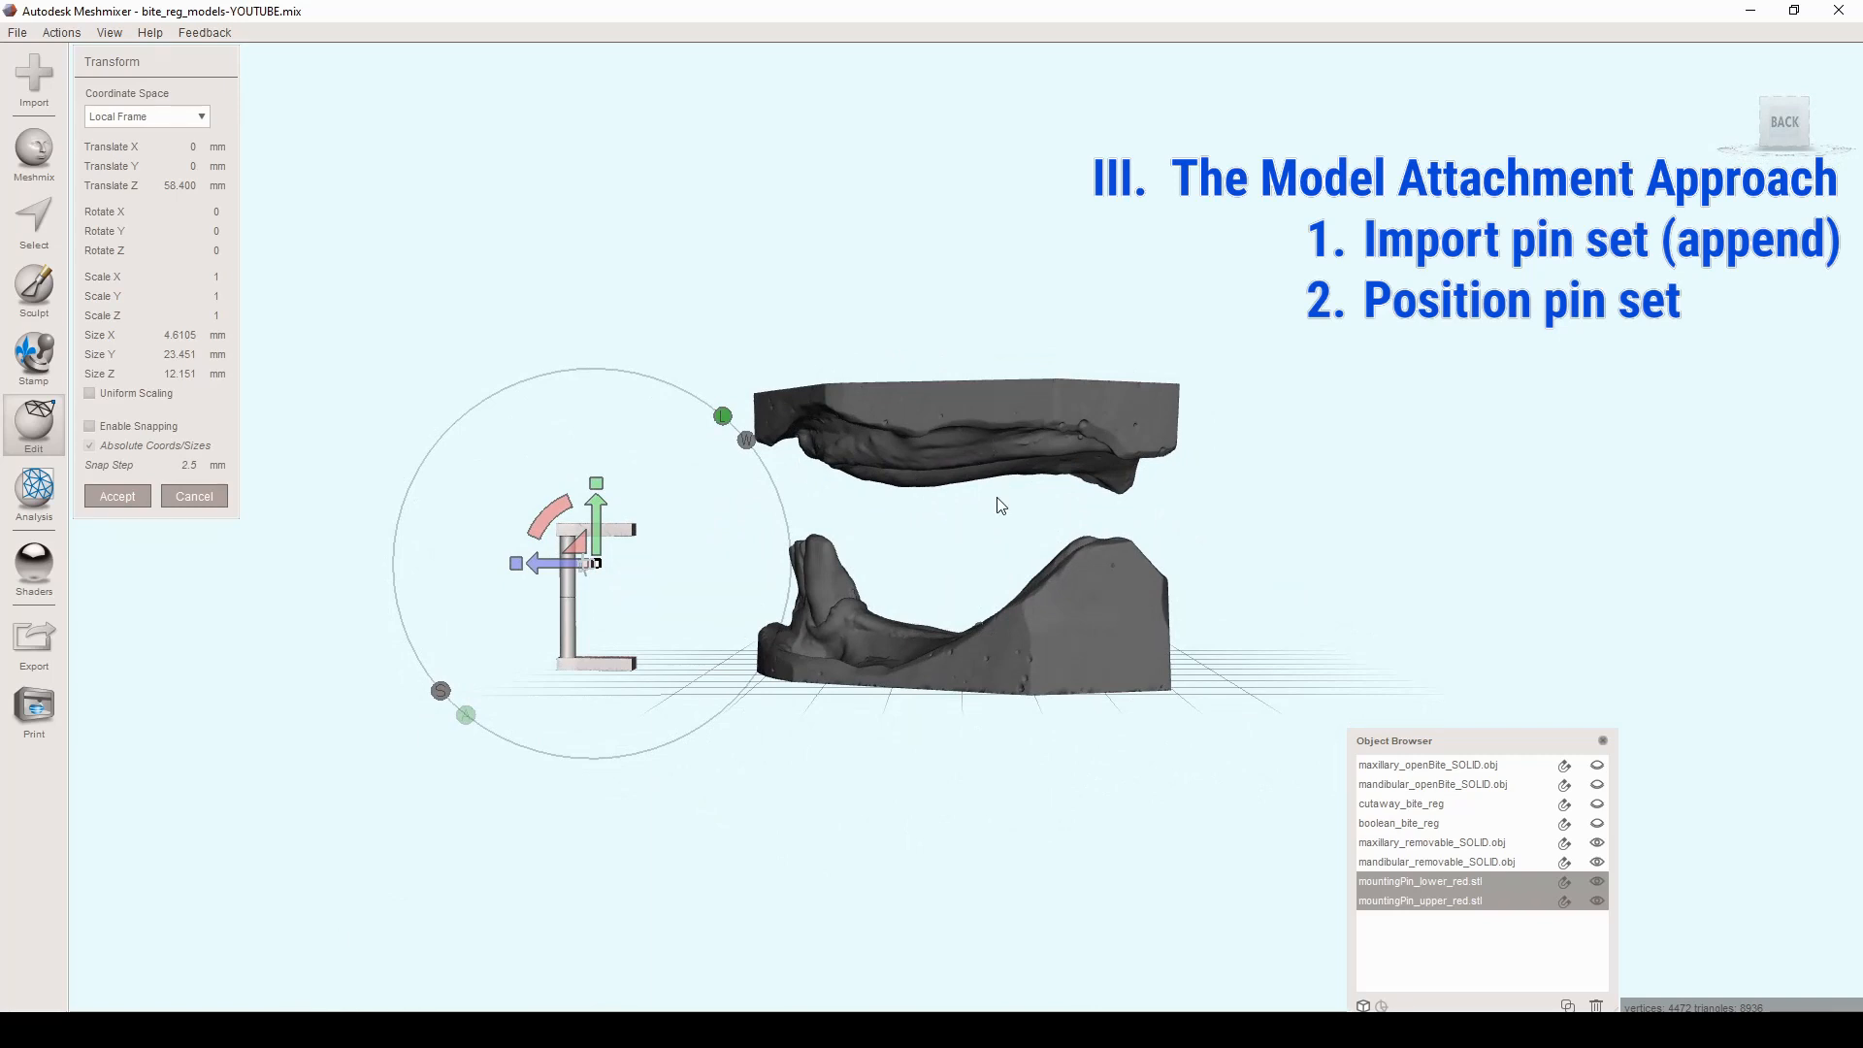
left_click(102, 496)
scroll(511, 719, "up", 10)
right_click_drag(604, 672, 669, 640)
right_click_drag(558, 557, 491, 607)
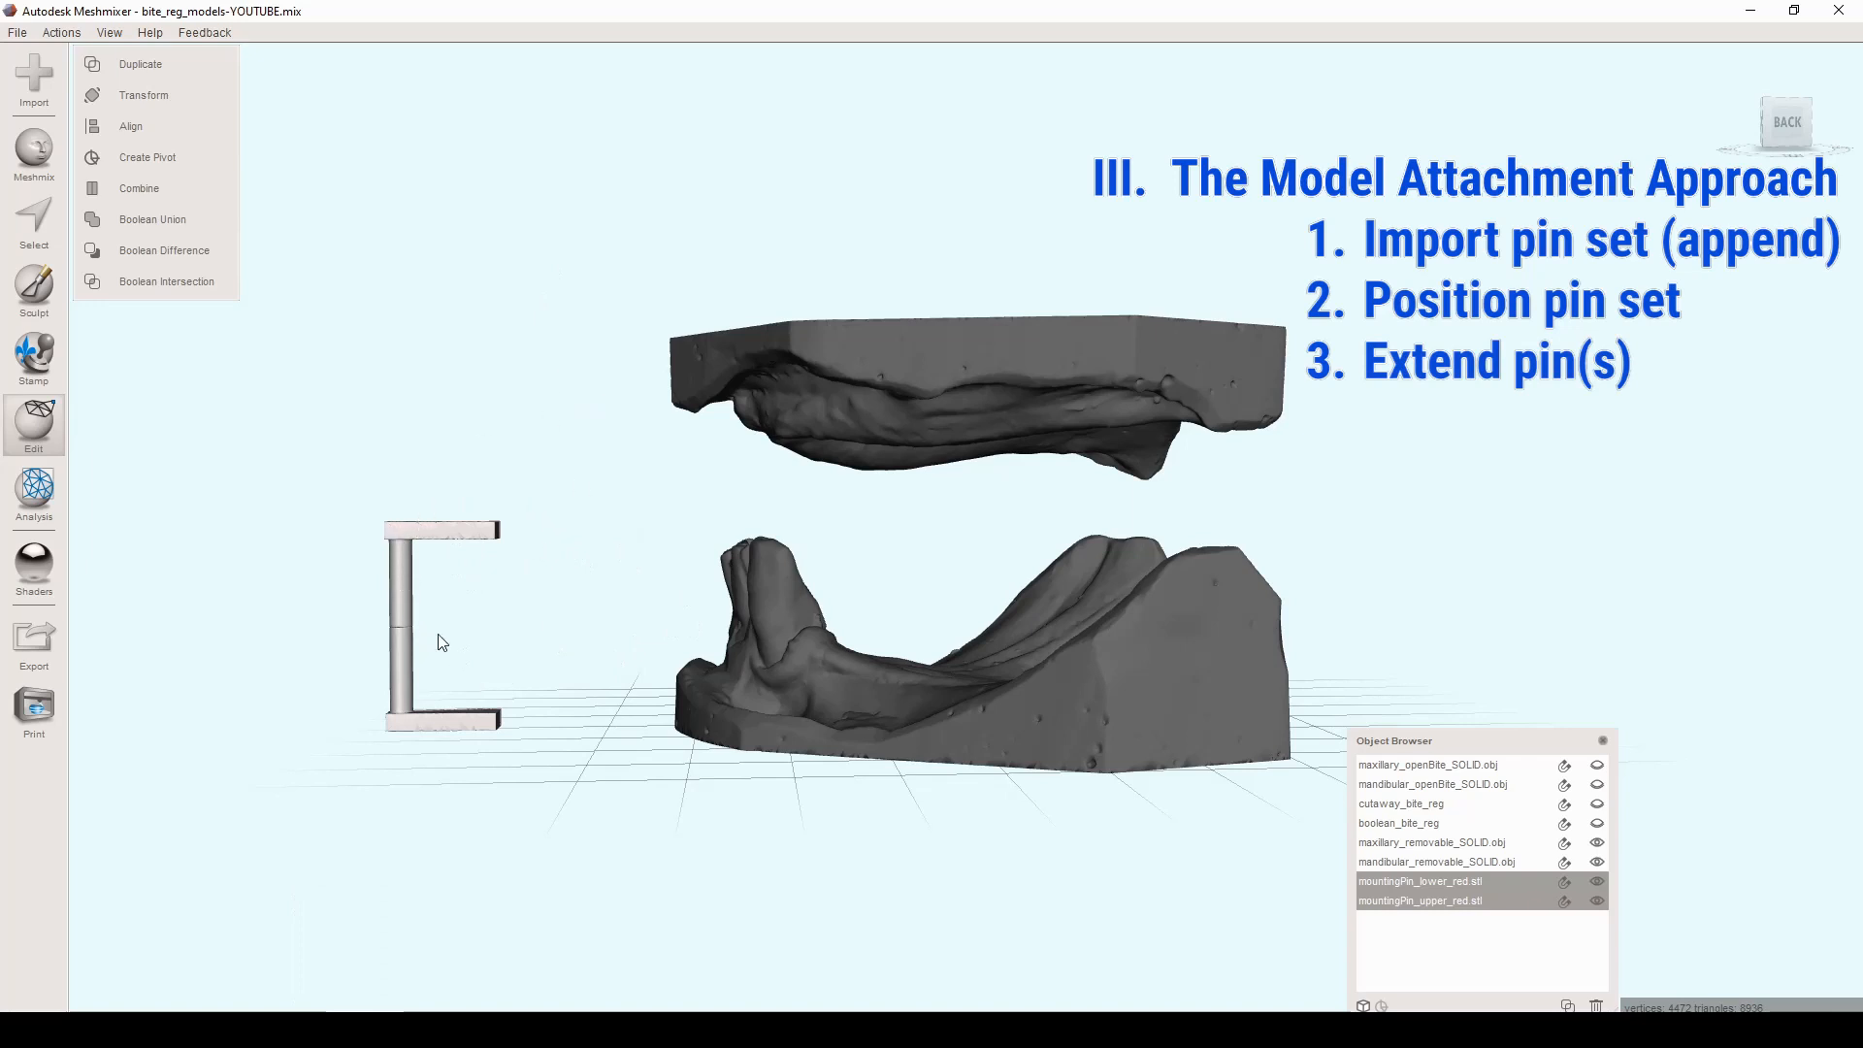
Step: Lasso-select the horizontal arm and upper half of the shaft on the upper mounting pin with a closed loop
right_click_drag(462, 536, 465, 522)
left_click(1384, 888)
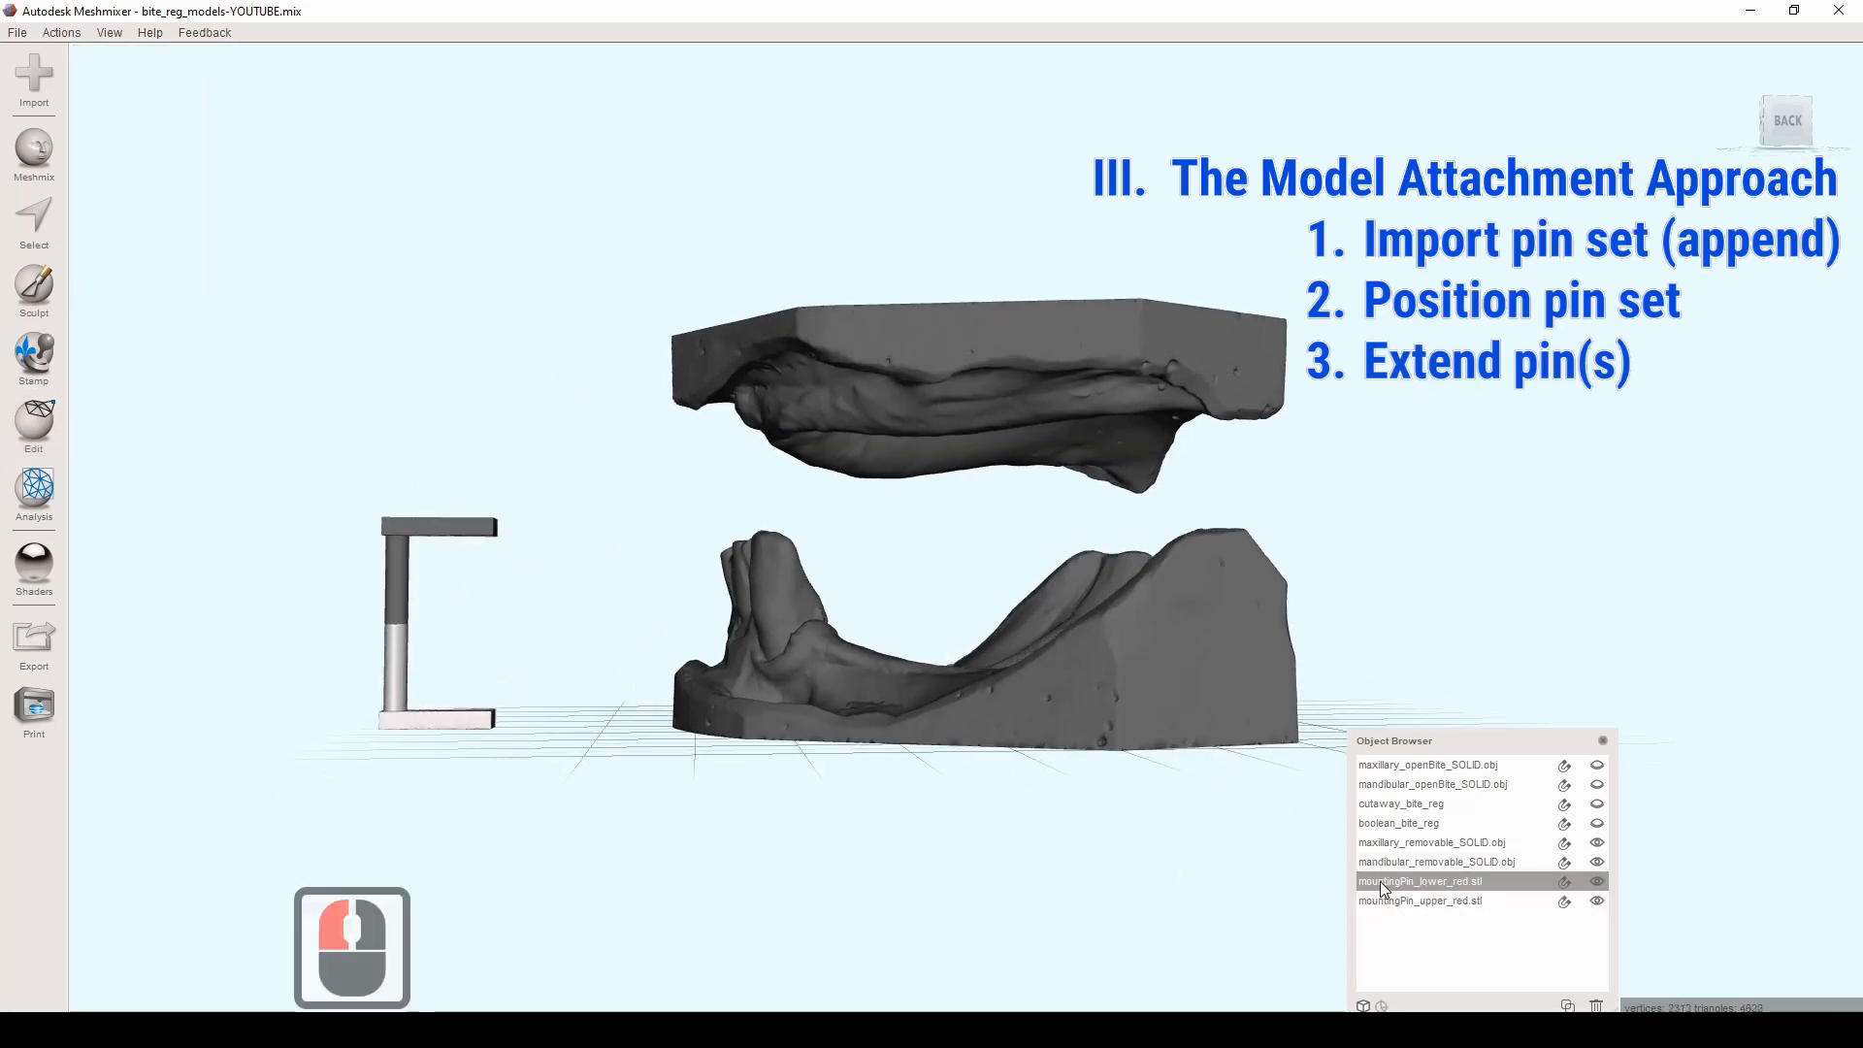
left_click(404, 567)
right_click_drag(650, 541, 664, 549)
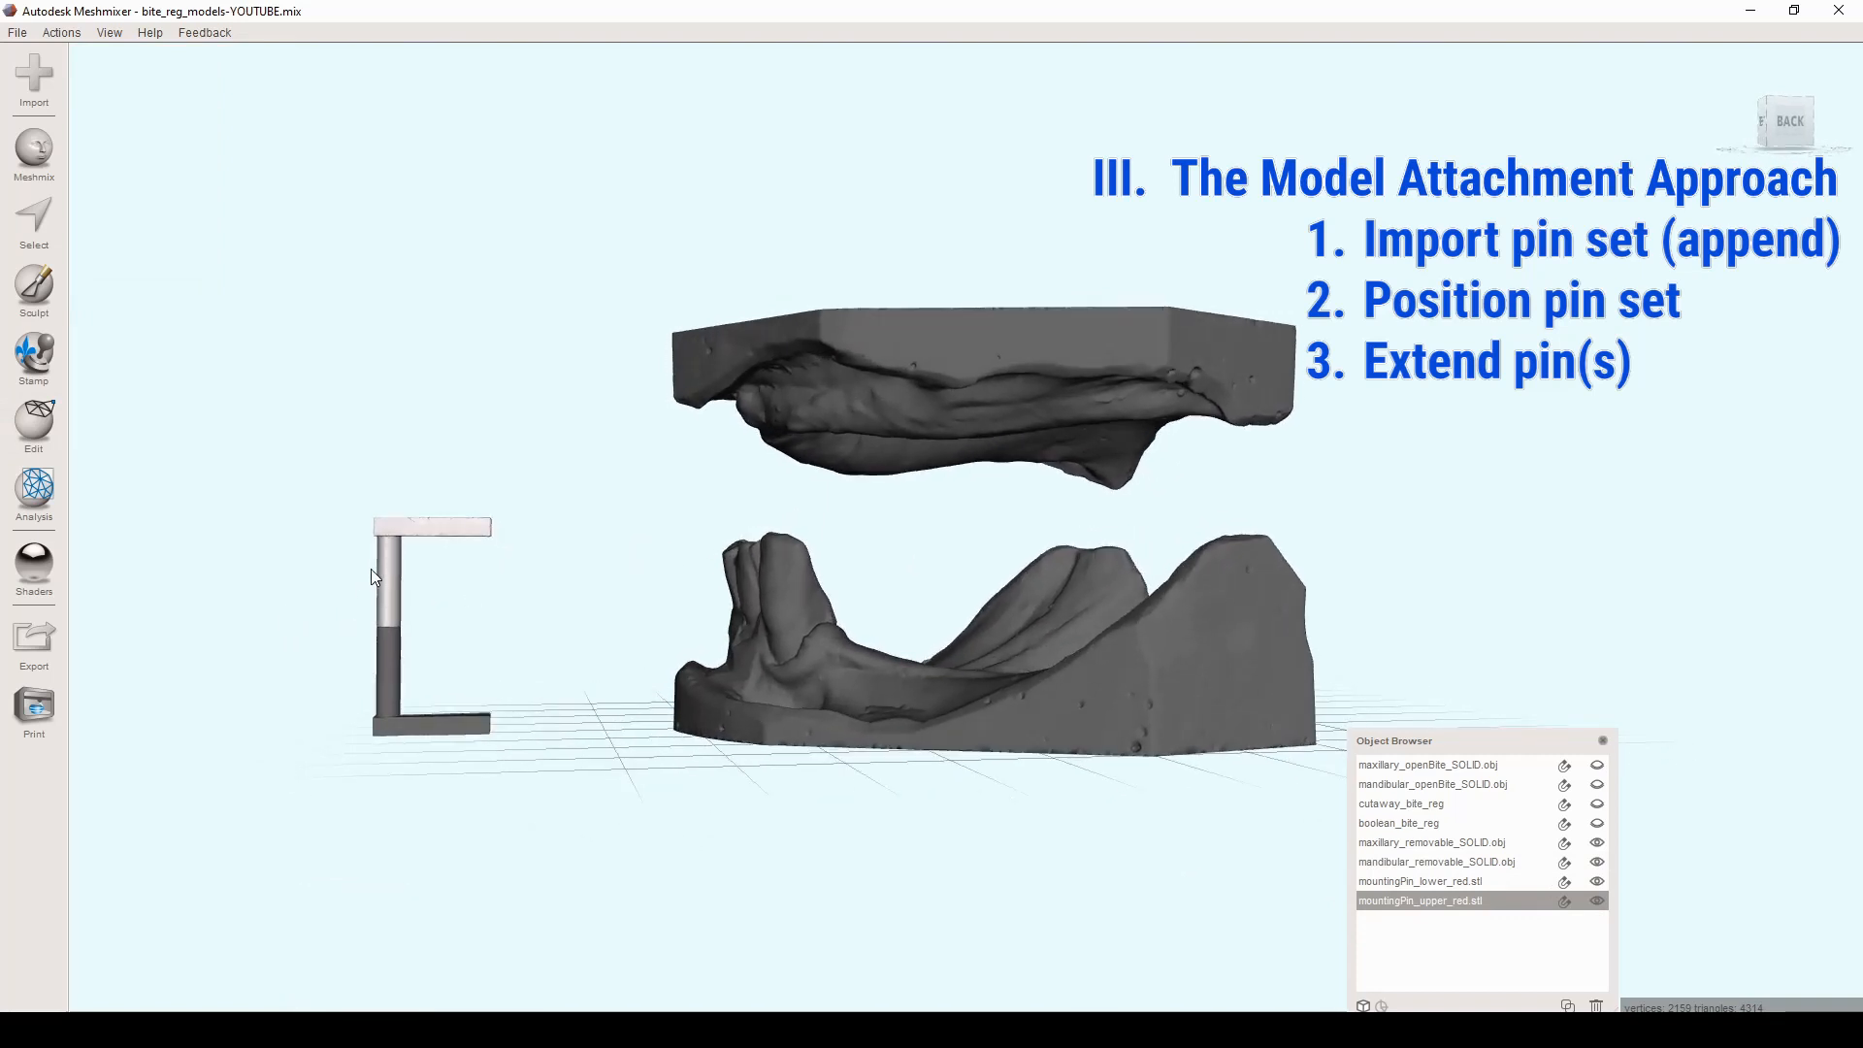
key("s")
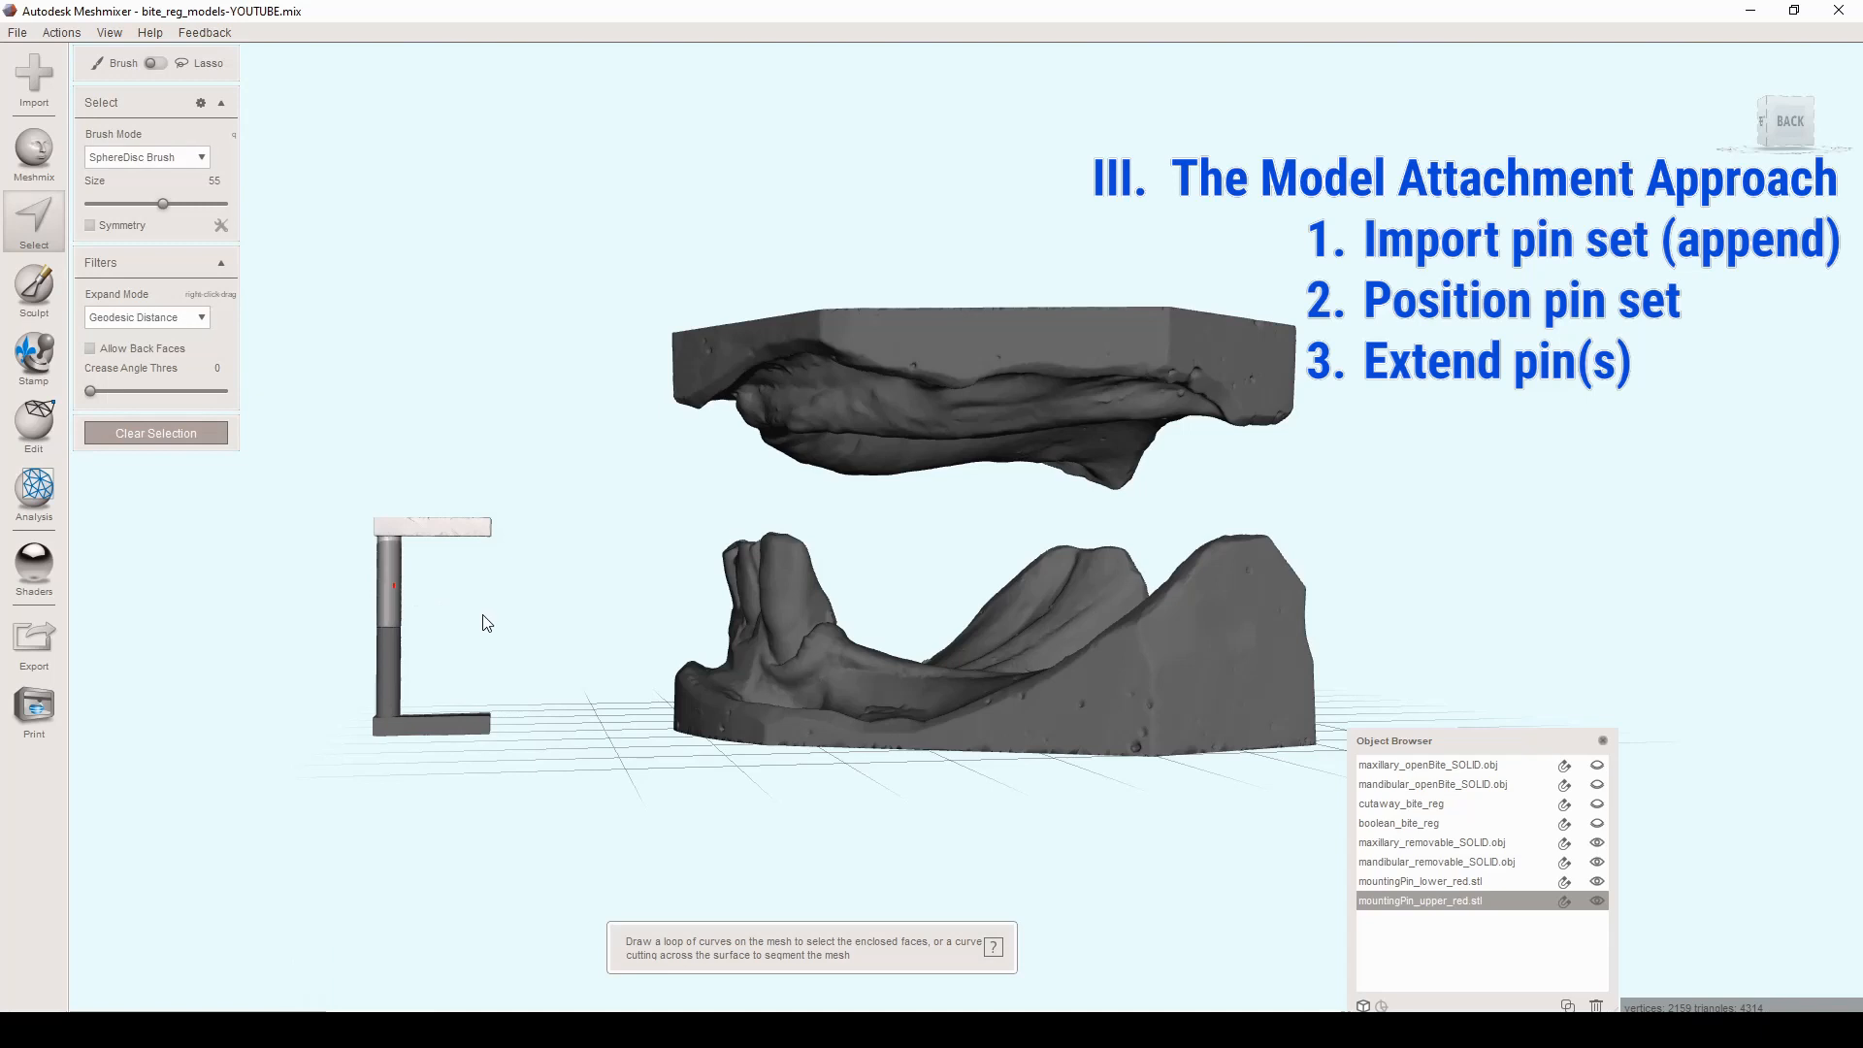
left_click_drag(207, 583, 274, 586)
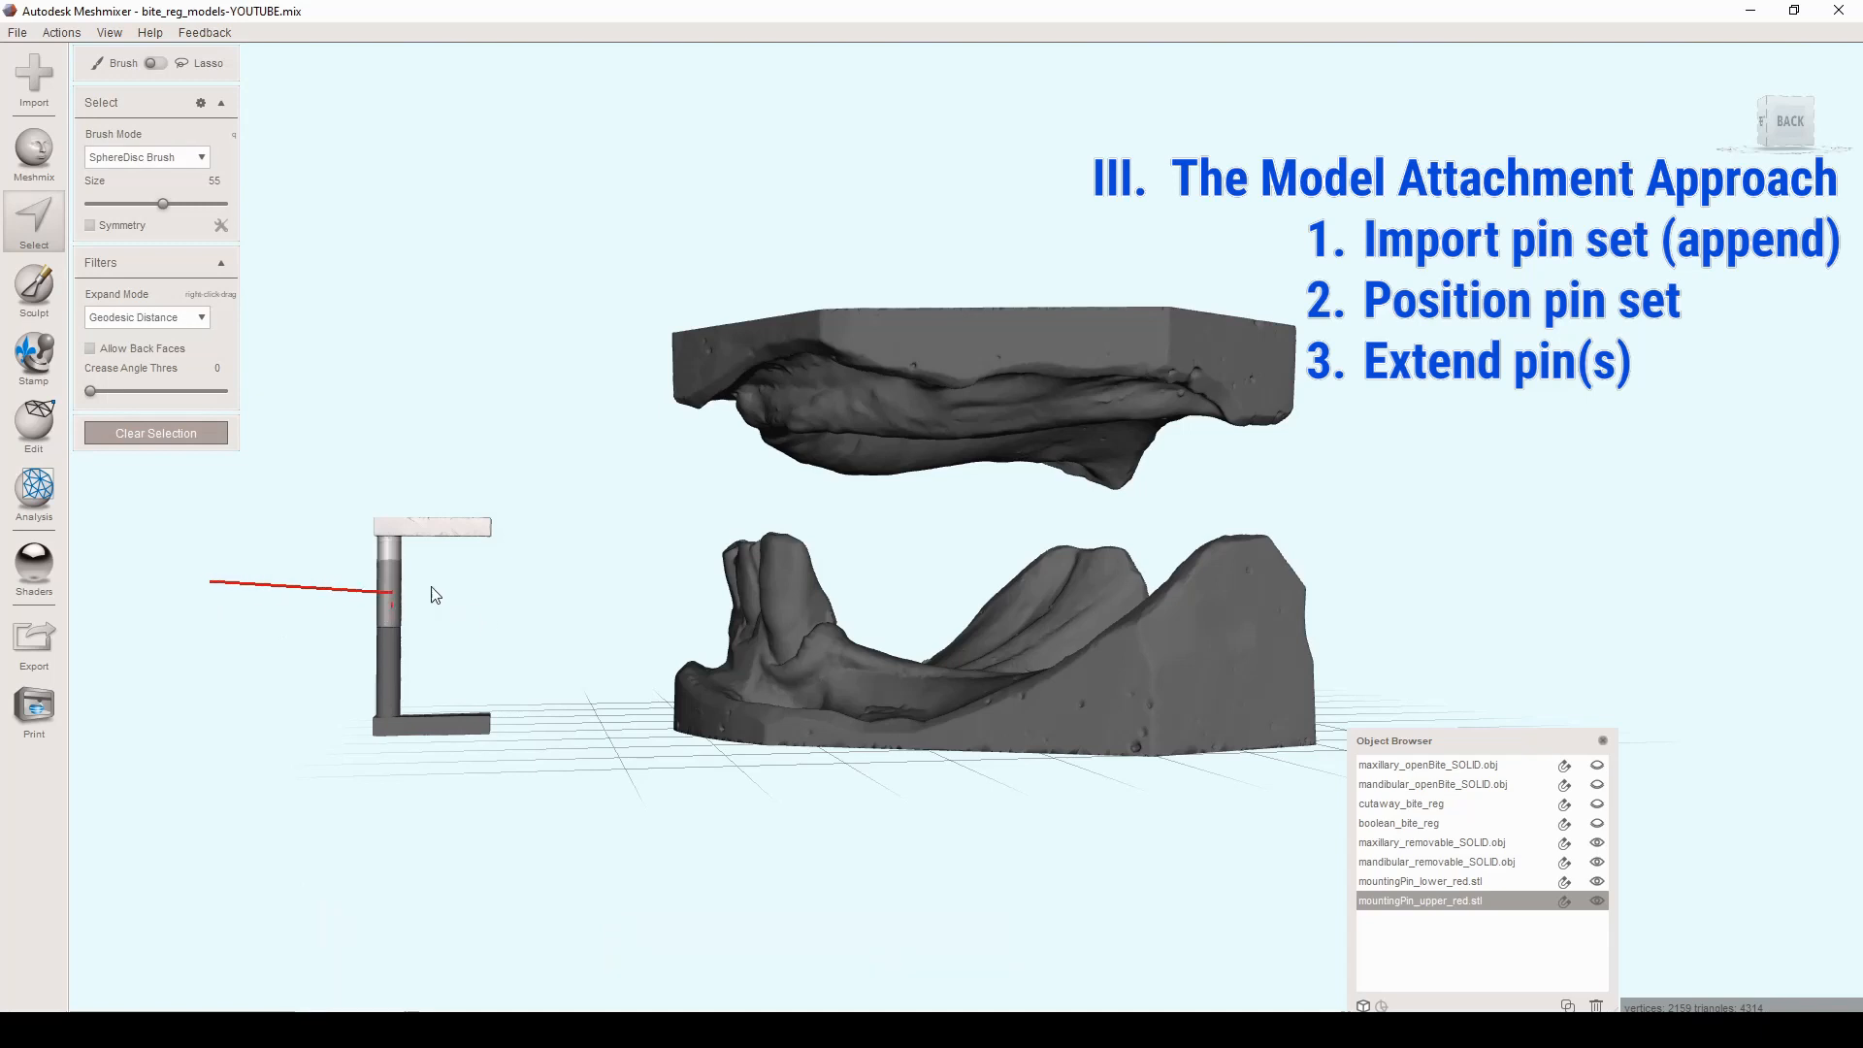
left_click(579, 582)
left_click(523, 438)
left_click(337, 447)
left_click(228, 554)
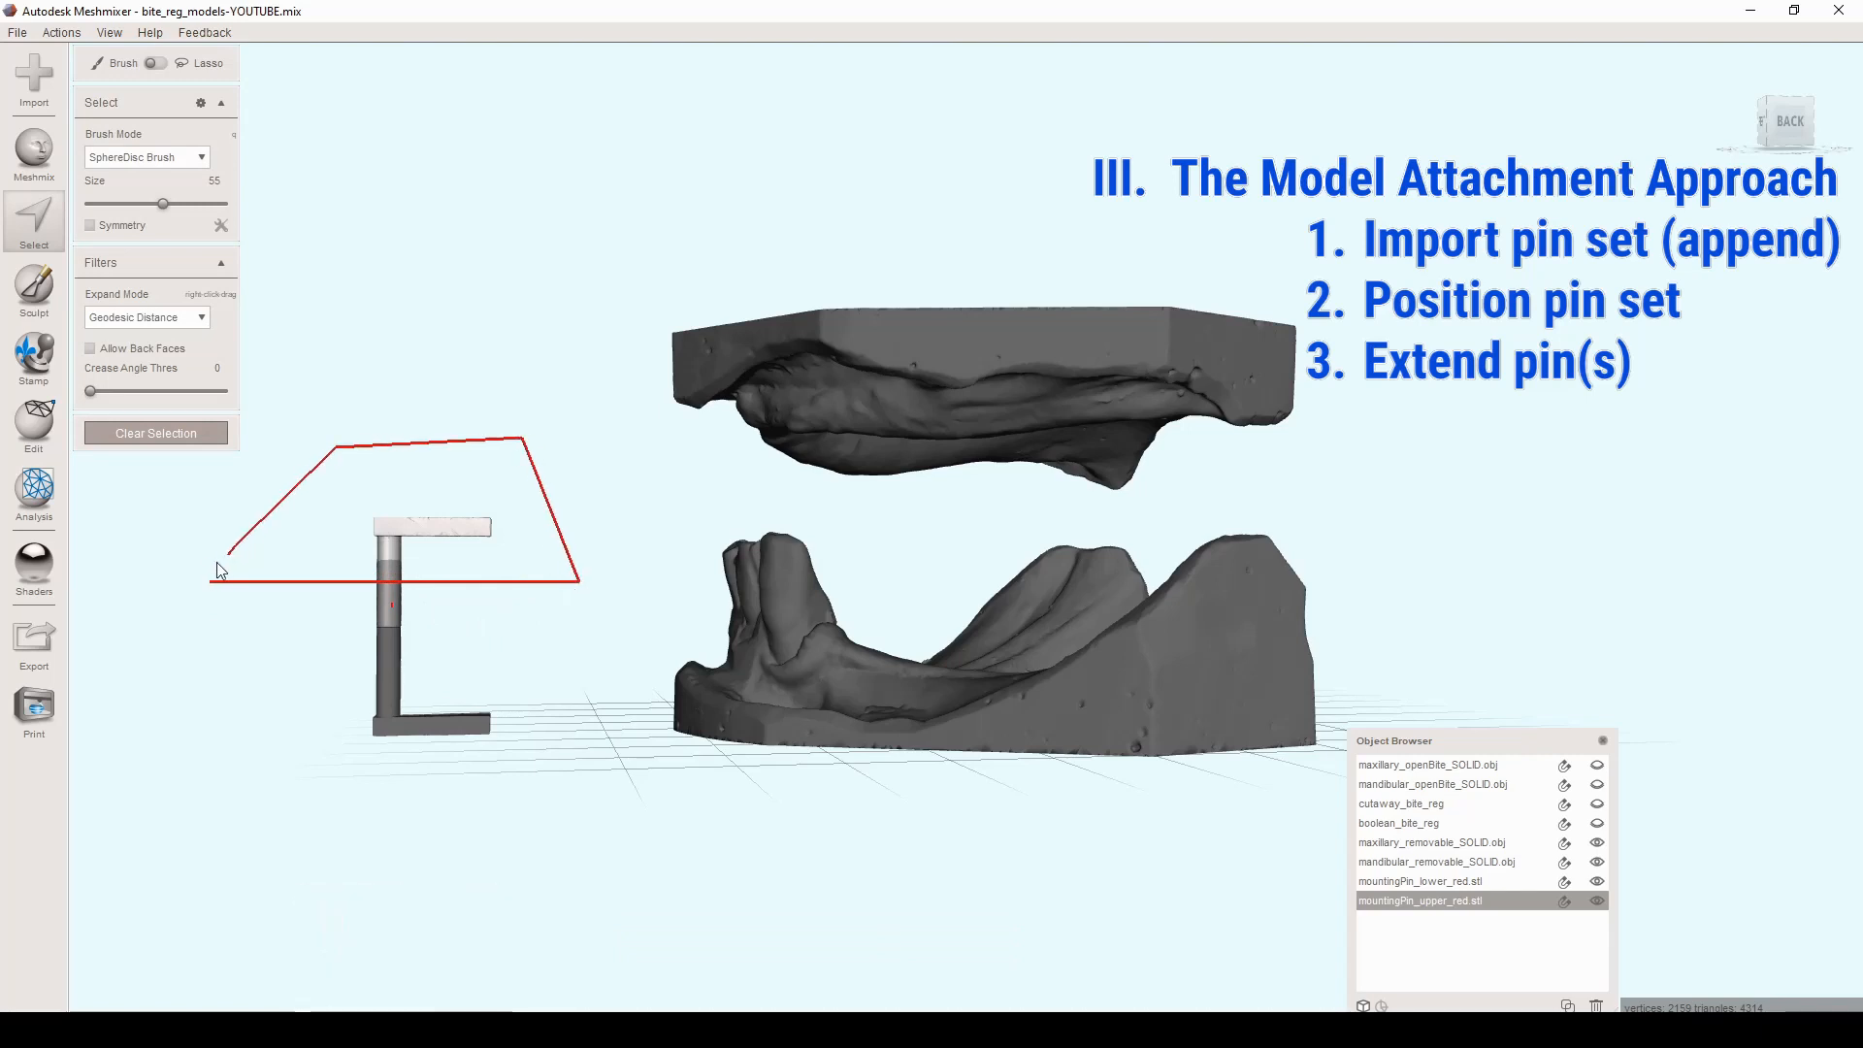
left_click(211, 582)
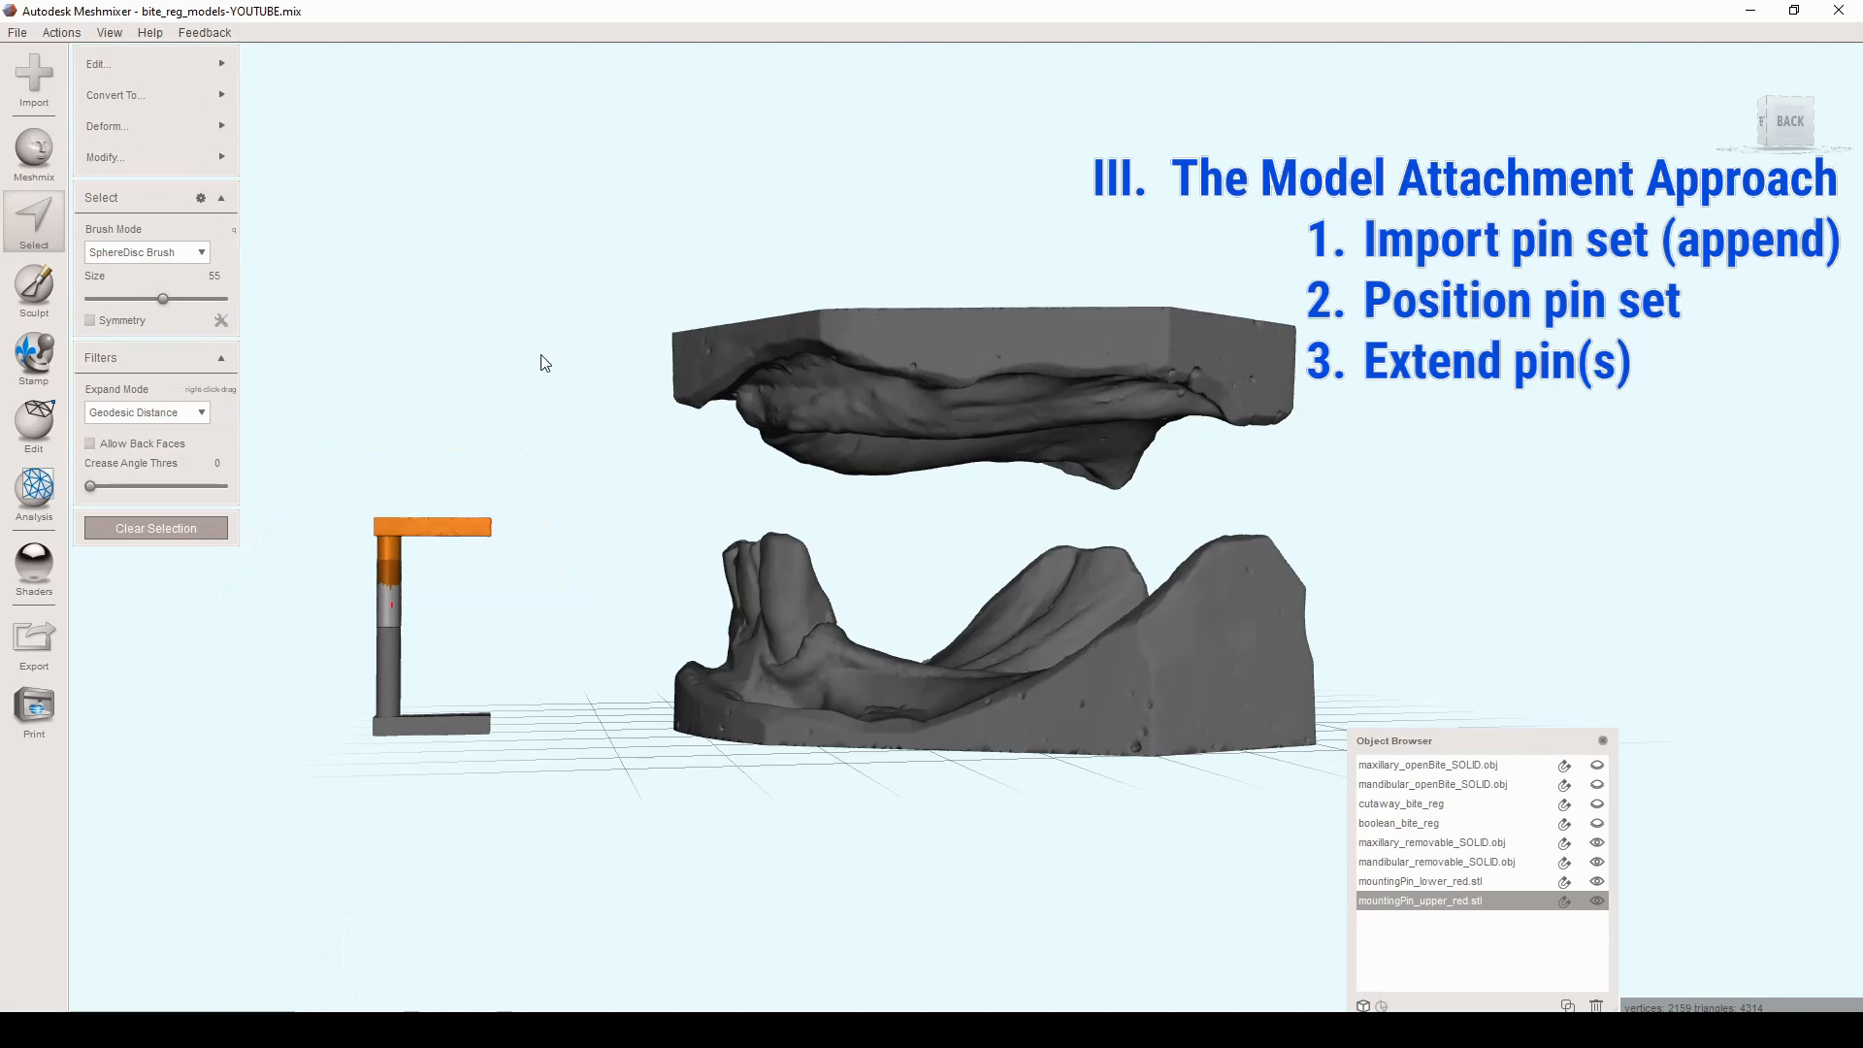
Step: Extend the upper mounting pin by raising the selected faces along the world vertical axis to the maxillary model's base level, and clear the selection
key("t")
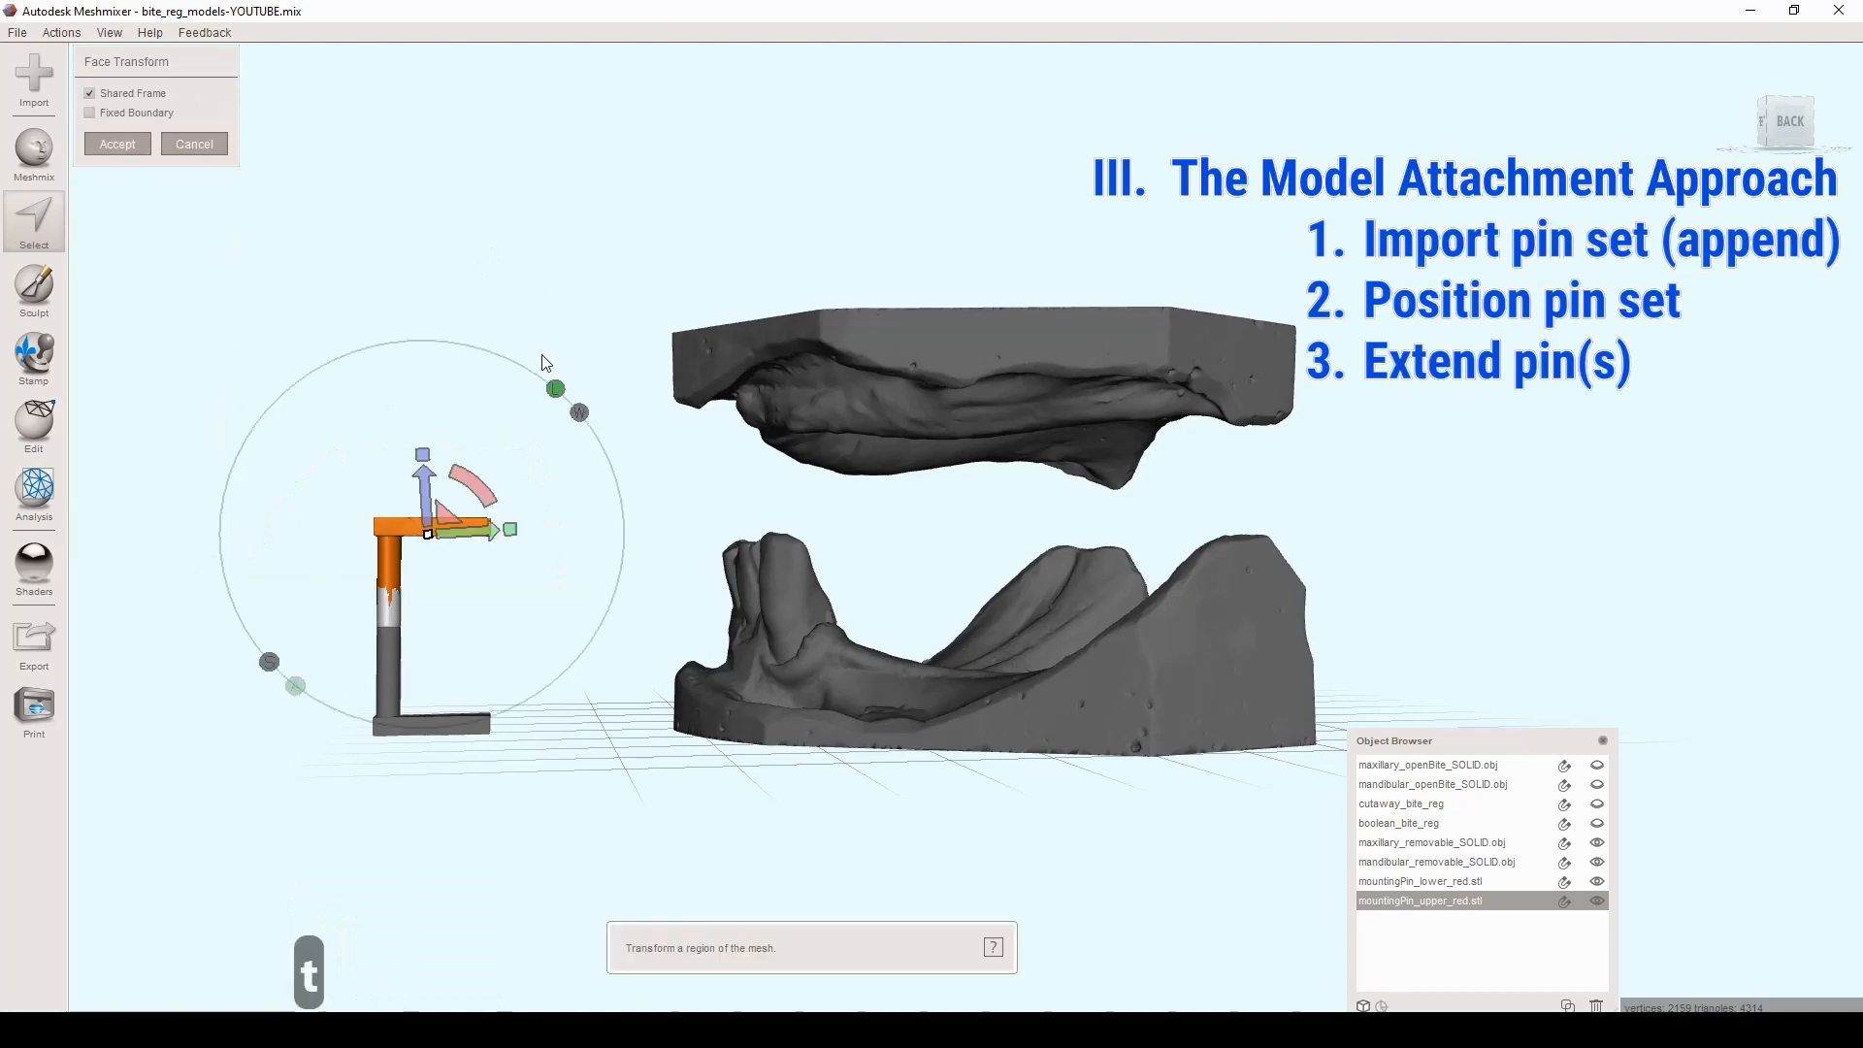
left_click(579, 414)
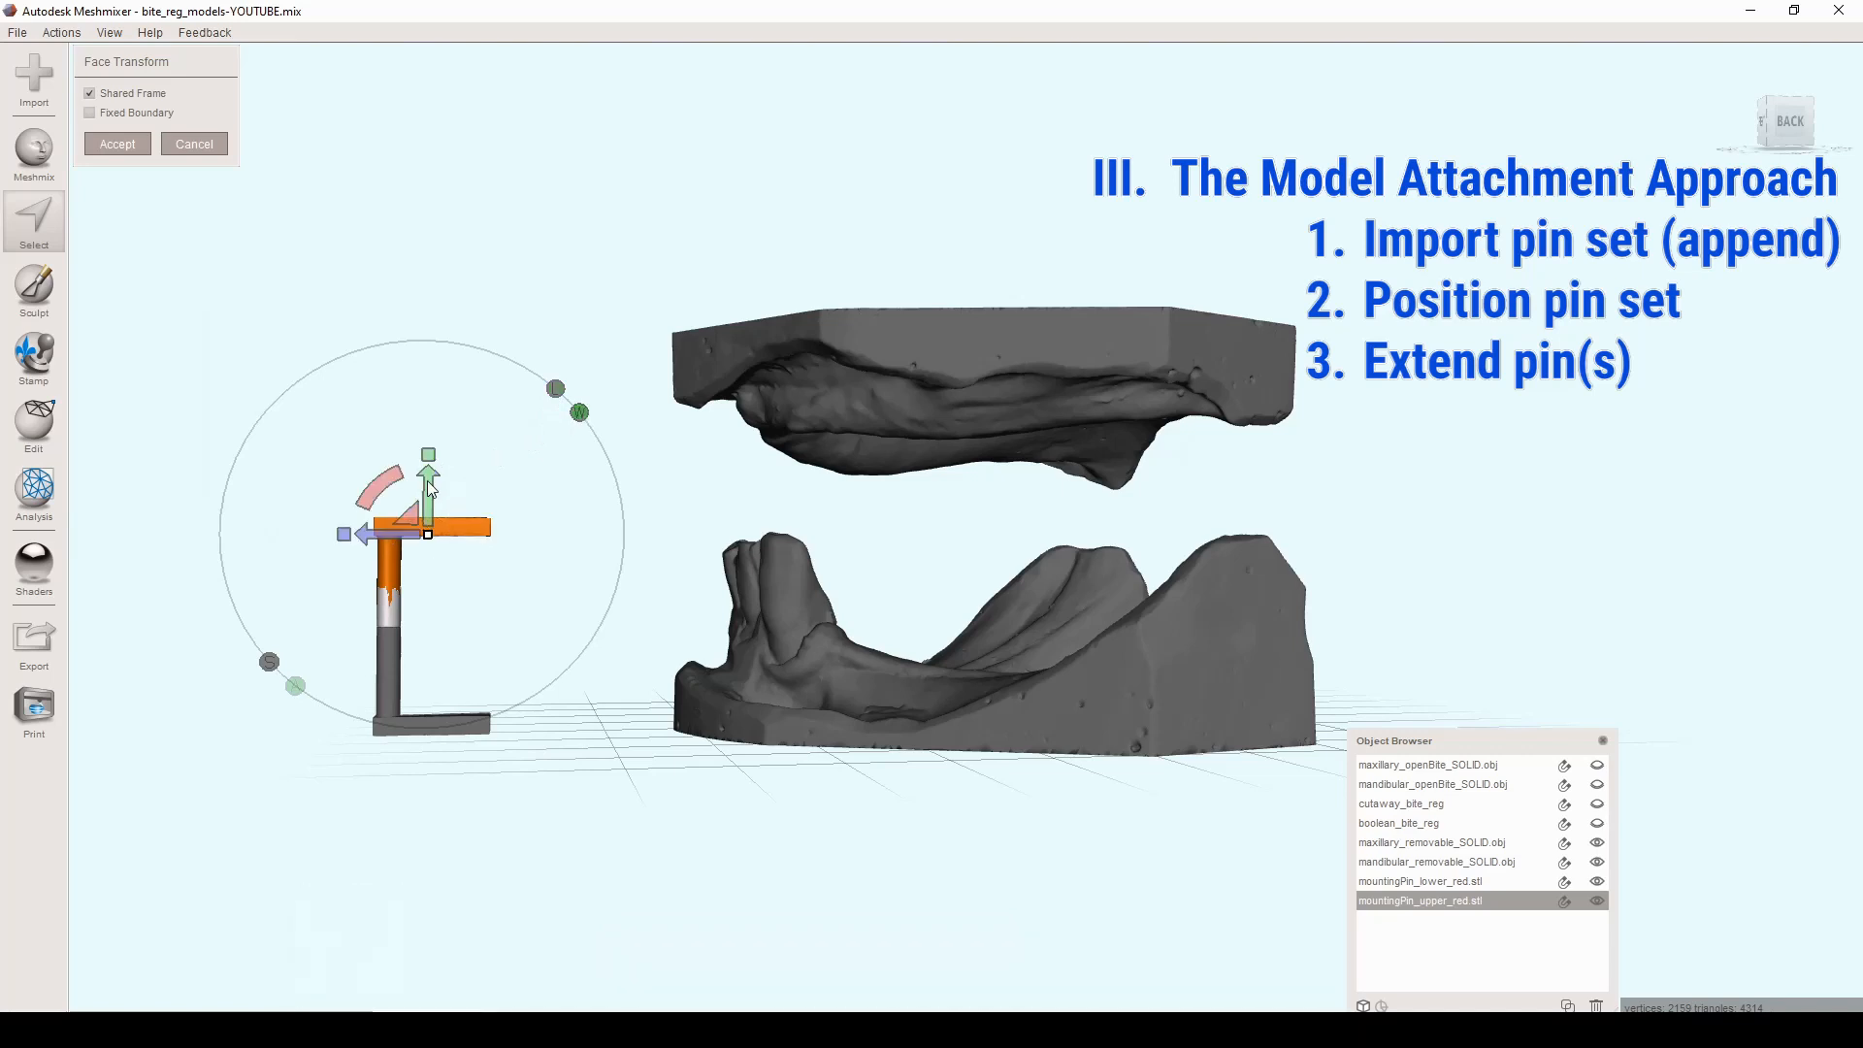
left_click_drag(432, 500, 423, 310)
right_click_drag(424, 309, 793, 450)
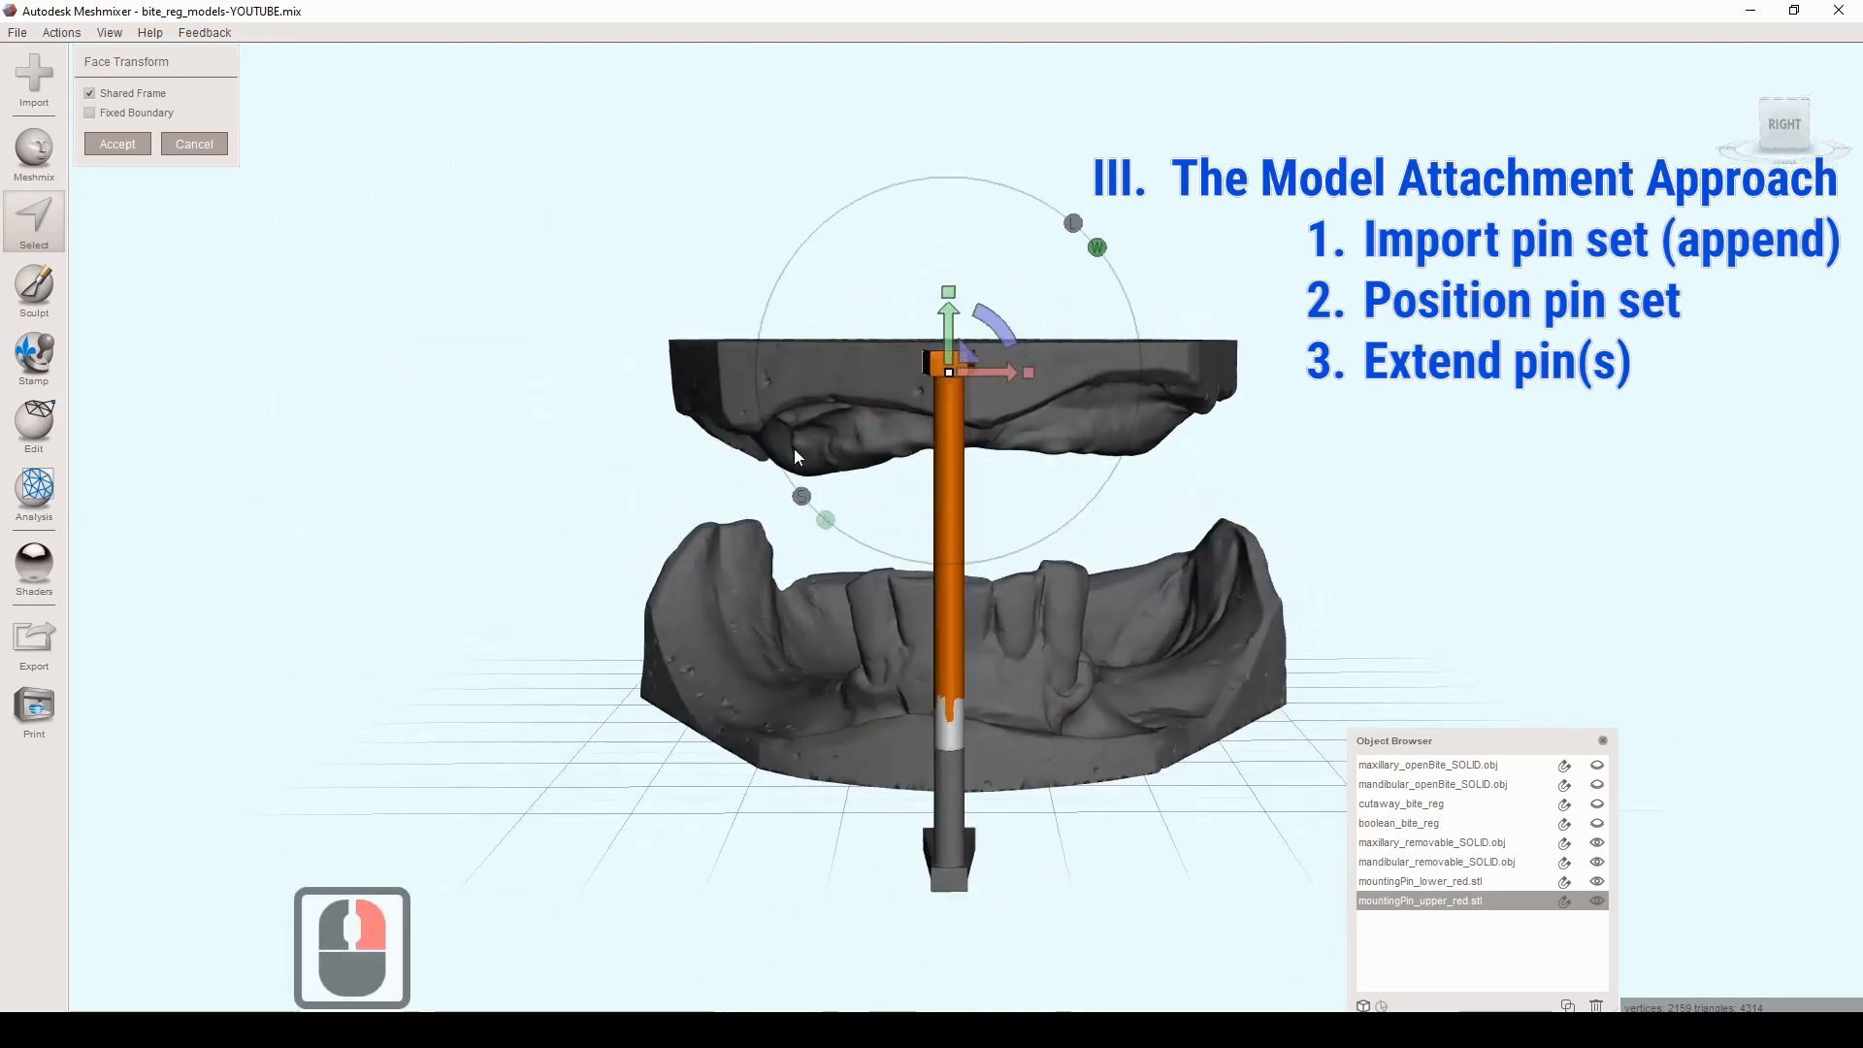
mouse_move(950, 312)
left_mouse_down()
mouse_move(949, 206)
mouse_move(918, 315)
left_mouse_up()
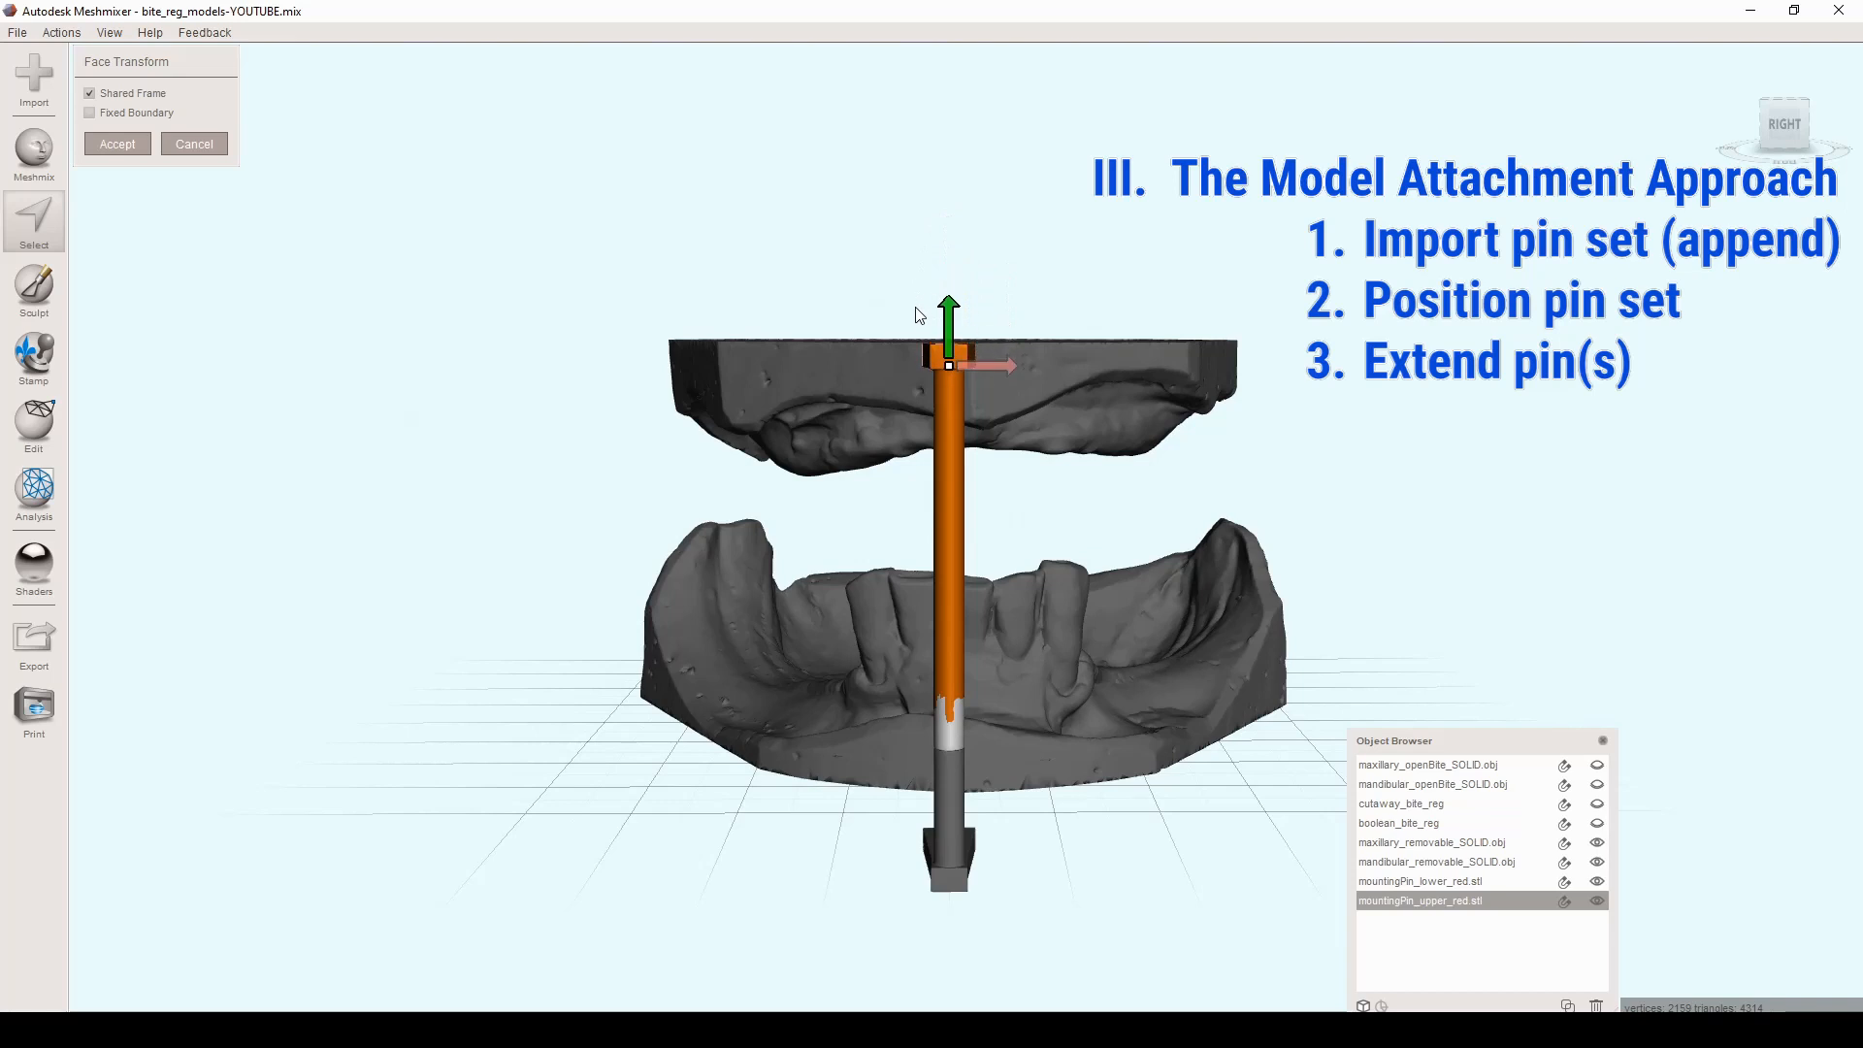
mouse_move(918, 316)
left_mouse_down()
mouse_move(915, 291)
mouse_move(915, 317)
left_mouse_up()
left_click(118, 144)
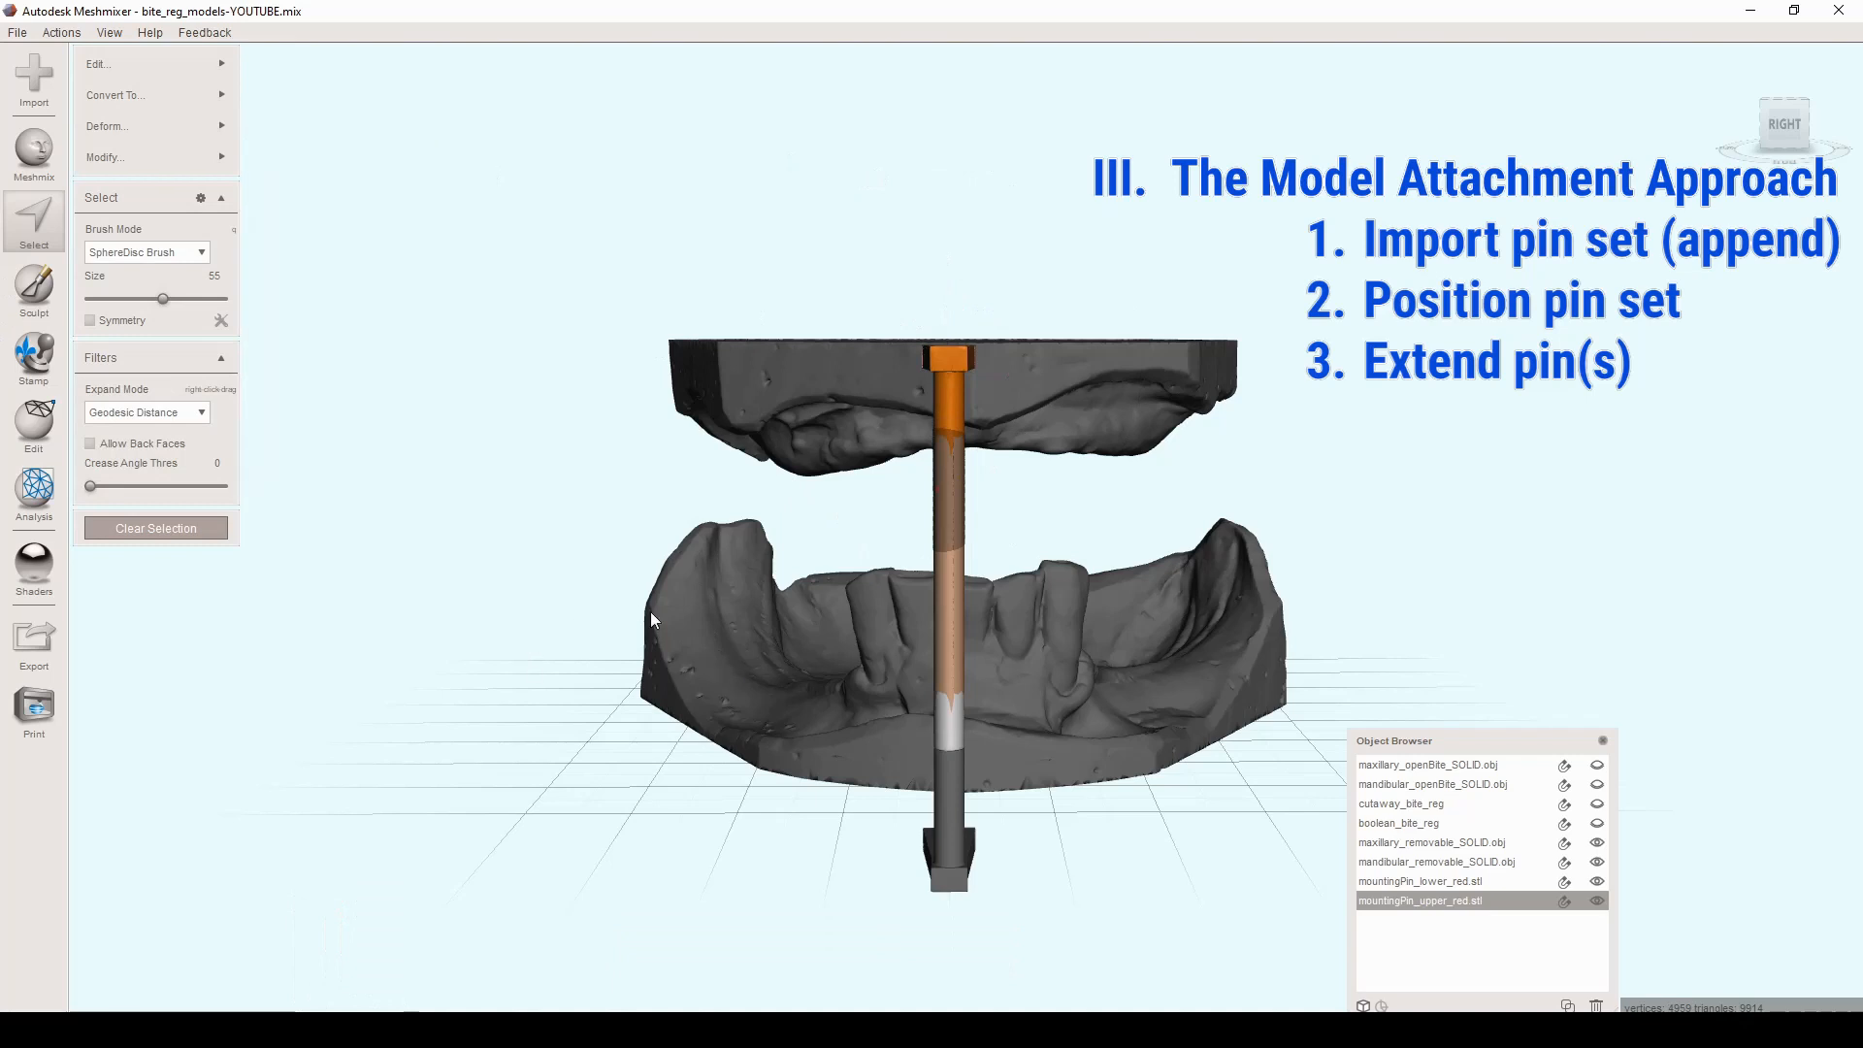
right_click_drag(650, 611, 491, 619)
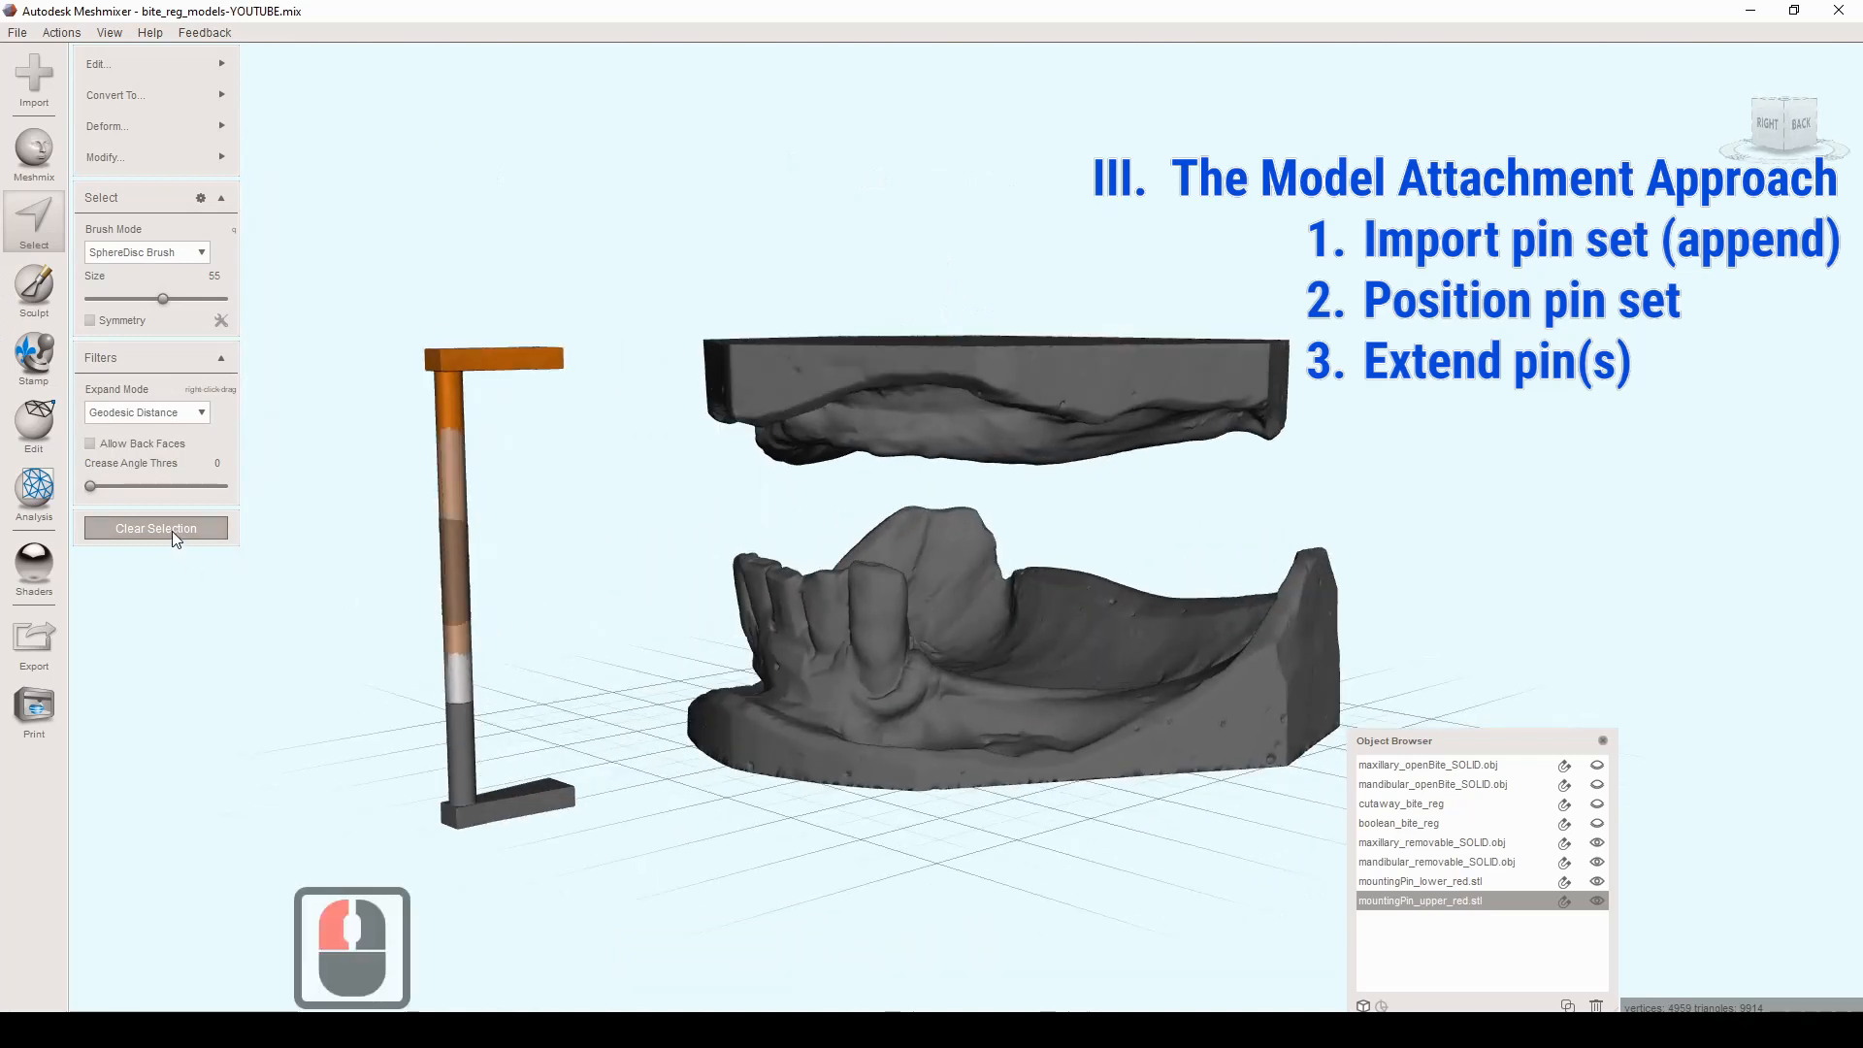
left_click(171, 532)
Step: Lift the upper mounting pin about 7.8 mm off the lower pin to examine how they fit together, and cancel the move
scroll(603, 445, "up", 5)
right_click_drag(329, 583, 609, 477)
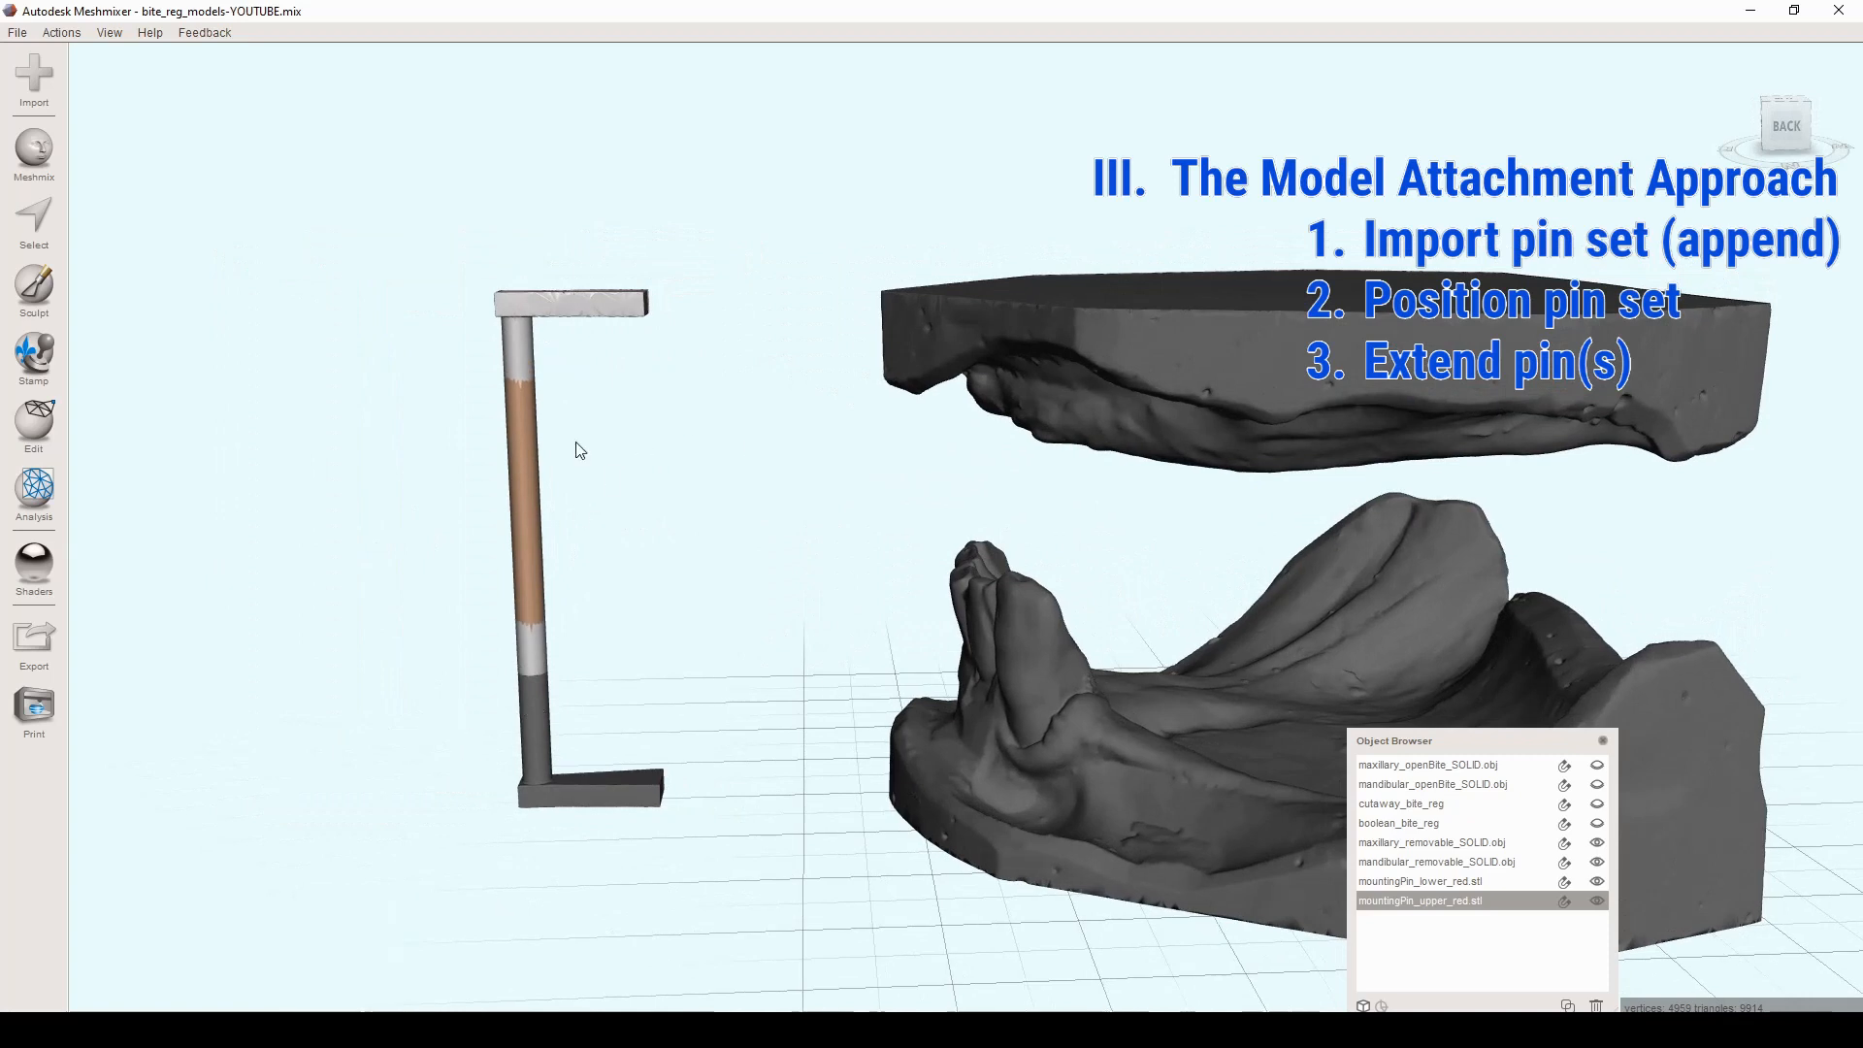
left_click(532, 735)
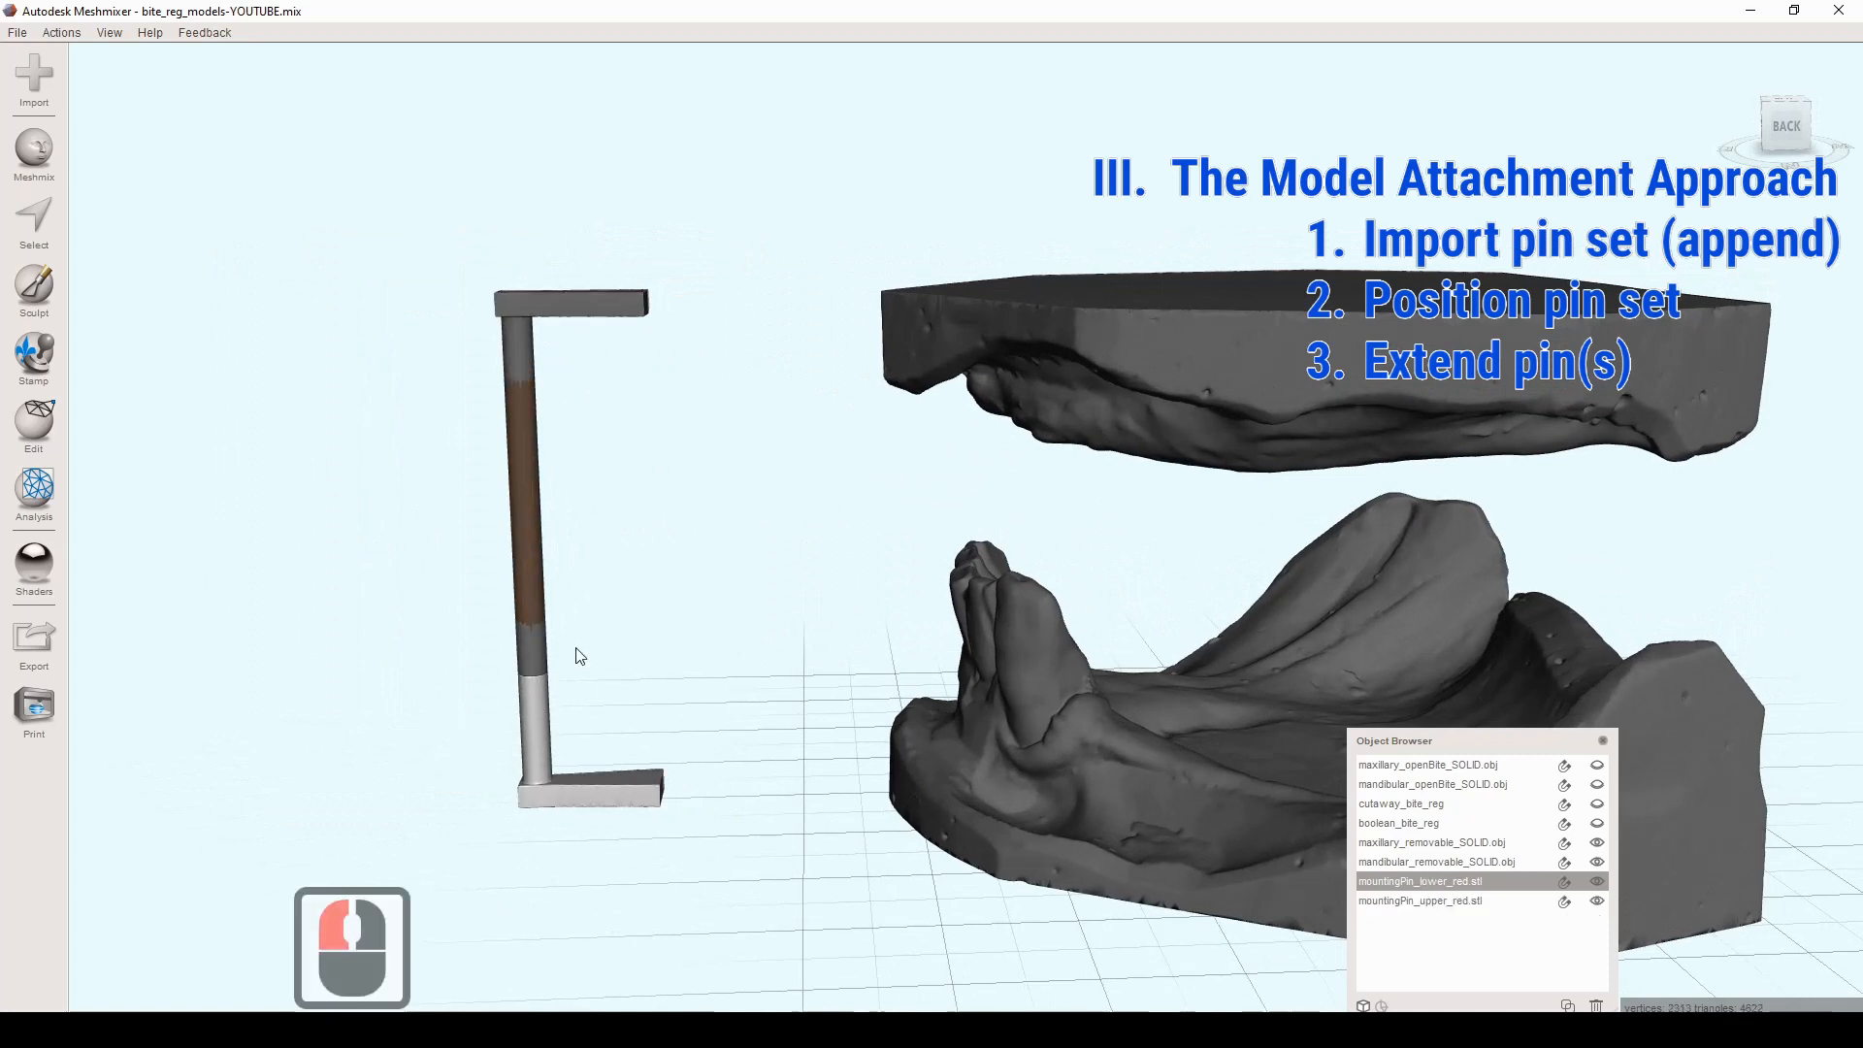
left_click(536, 505)
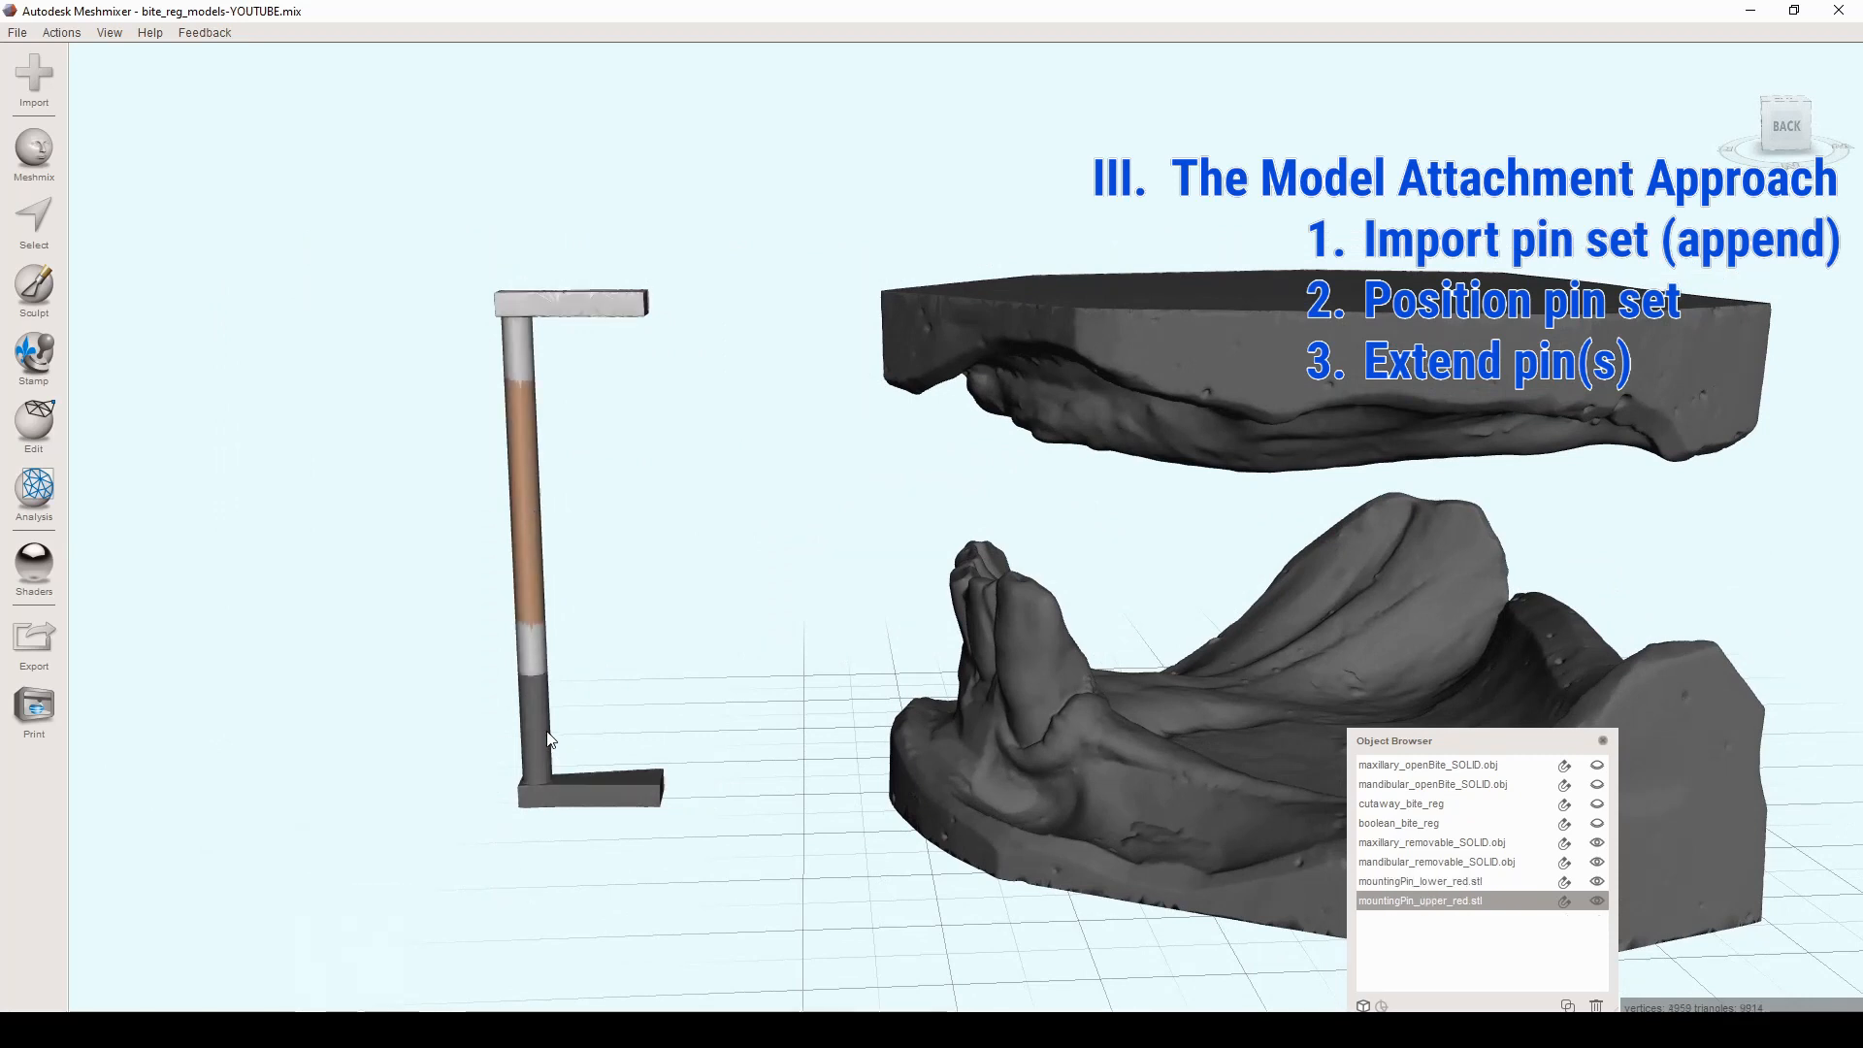
key("t")
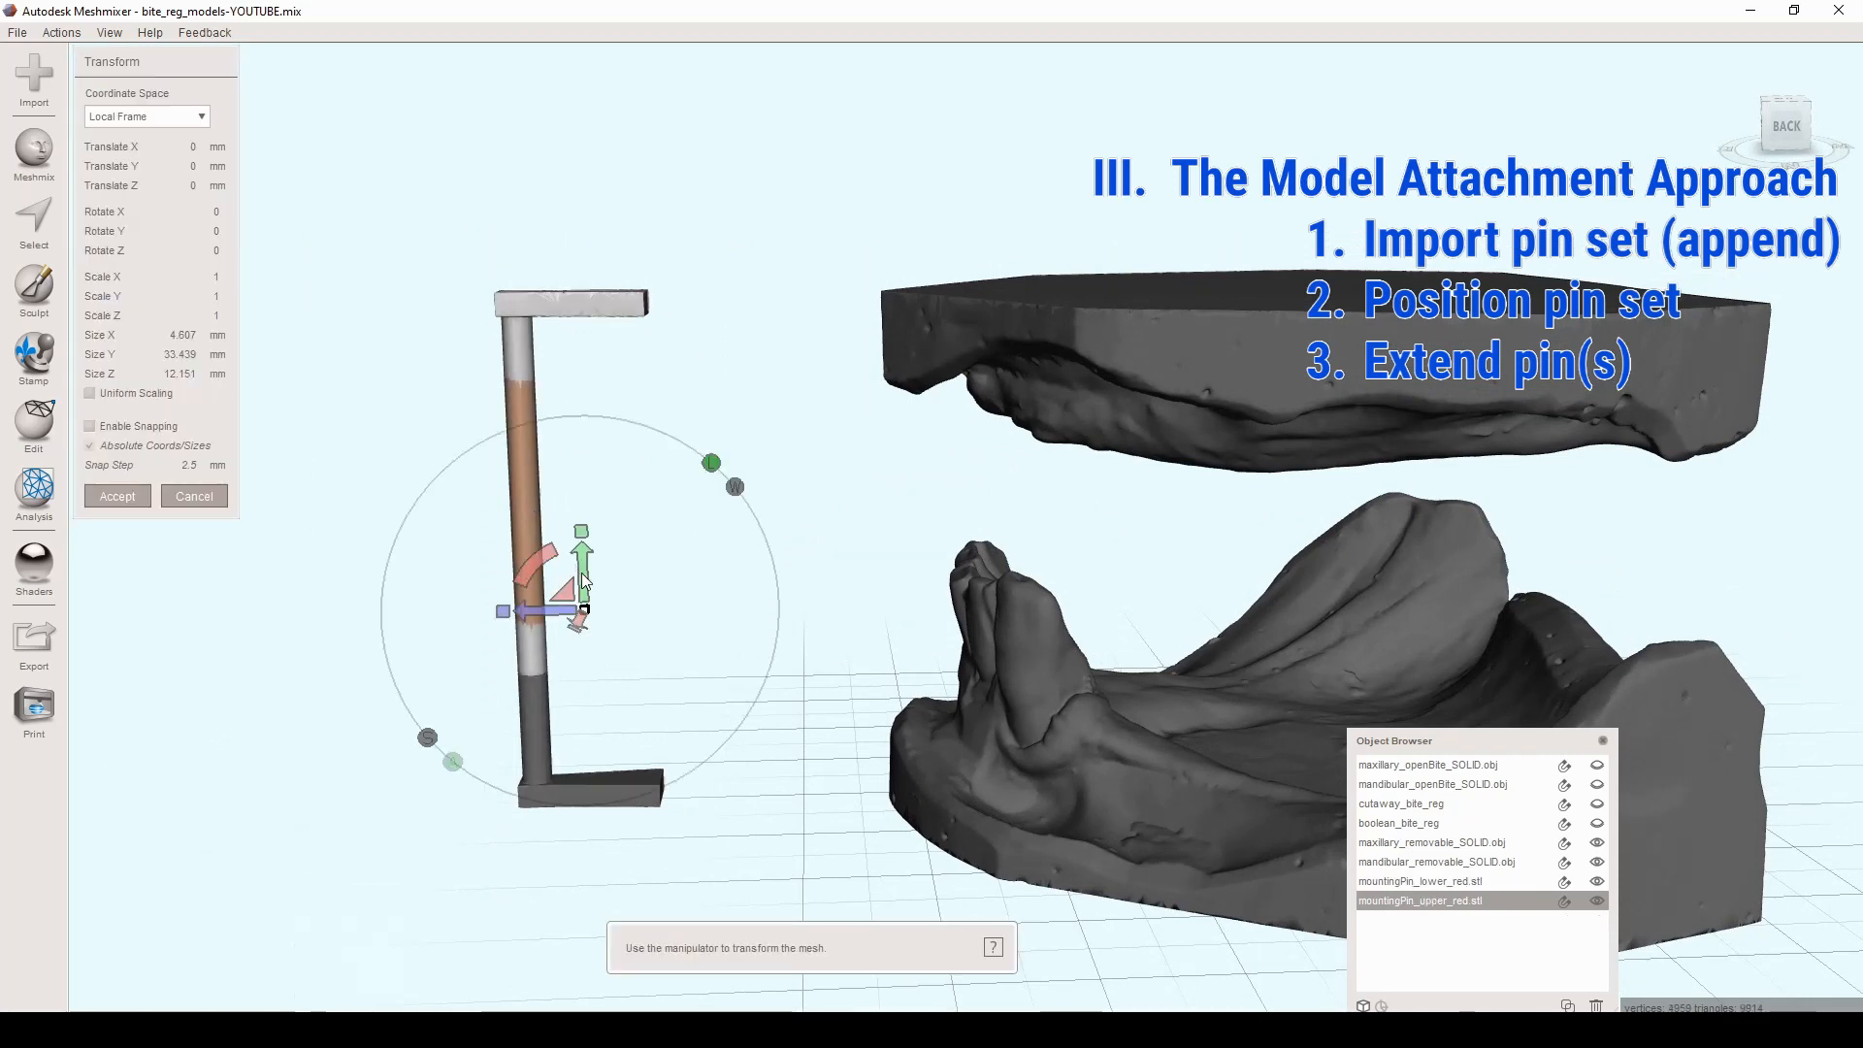
left_click_drag(585, 582, 583, 490)
right_click_drag(583, 490, 544, 555)
scroll(503, 625, "up", 4)
right_click_drag(503, 634, 428, 428)
scroll(474, 766, "up", 4)
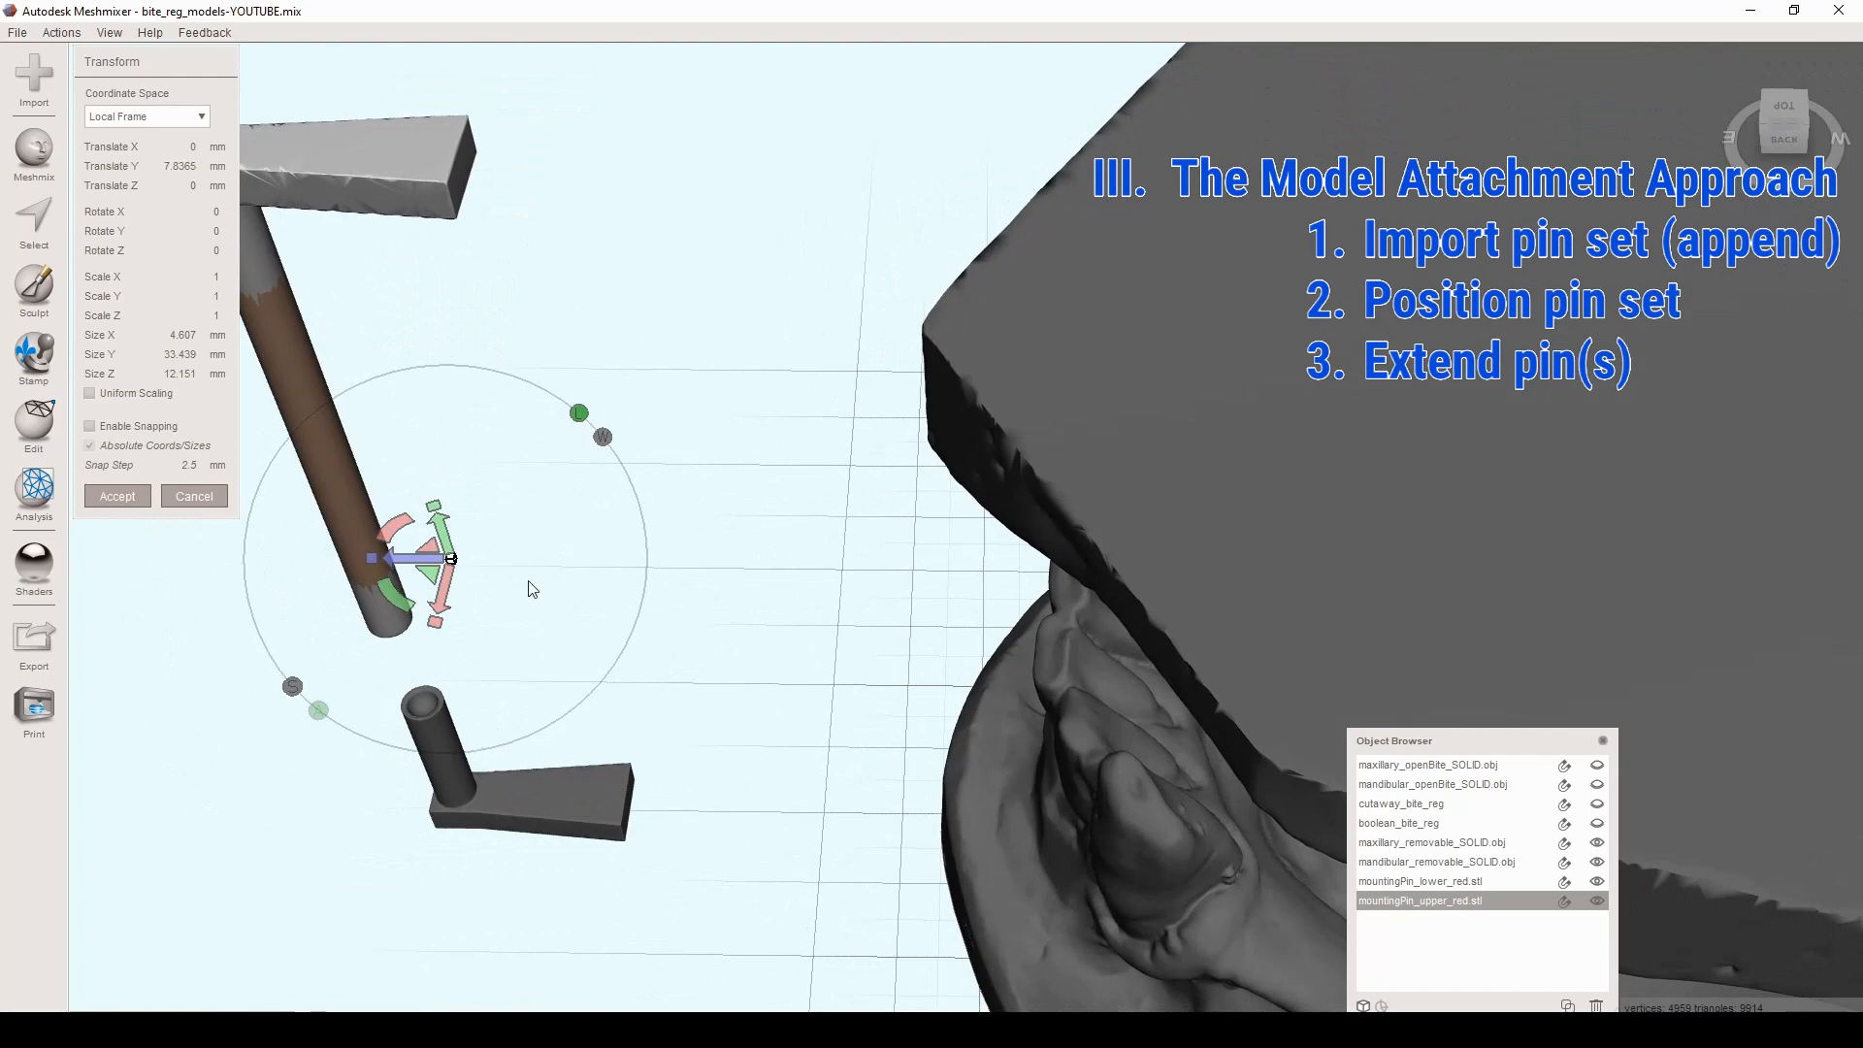
right_click_drag(515, 607, 556, 477)
scroll(558, 478, "down", 5)
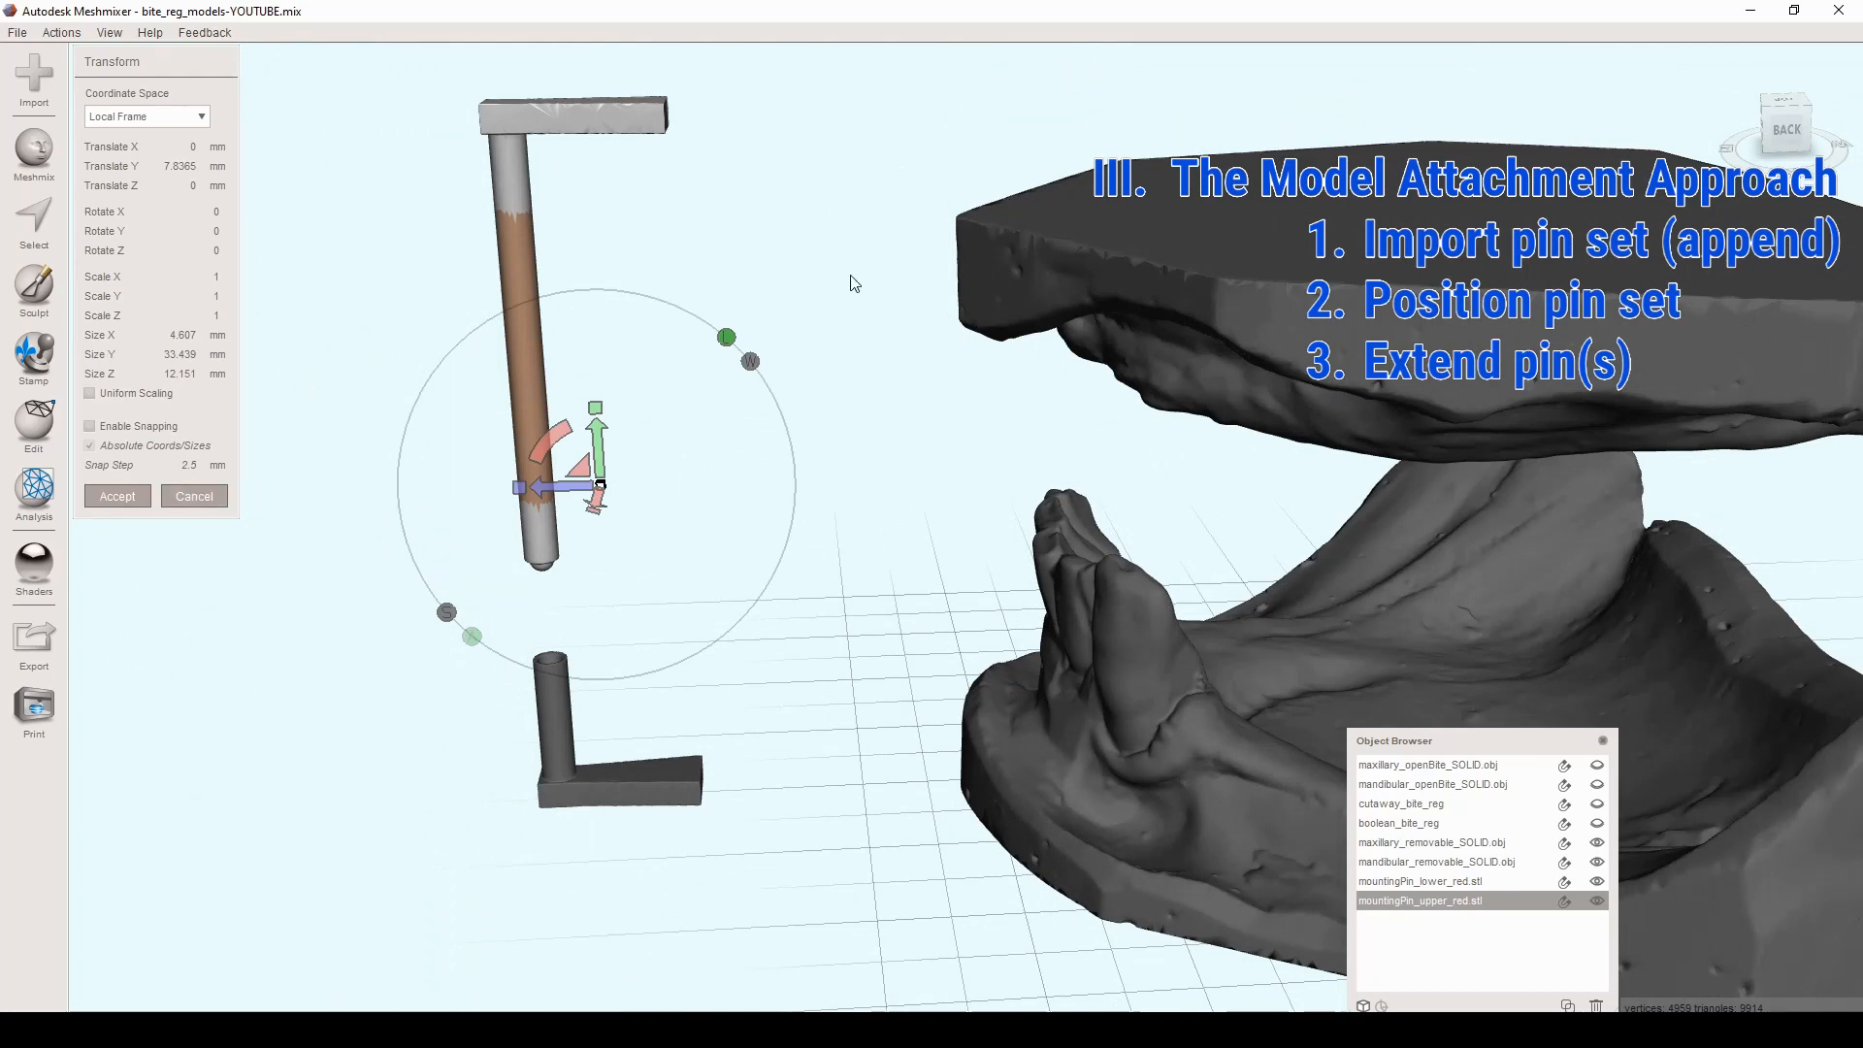
left_click(206, 497)
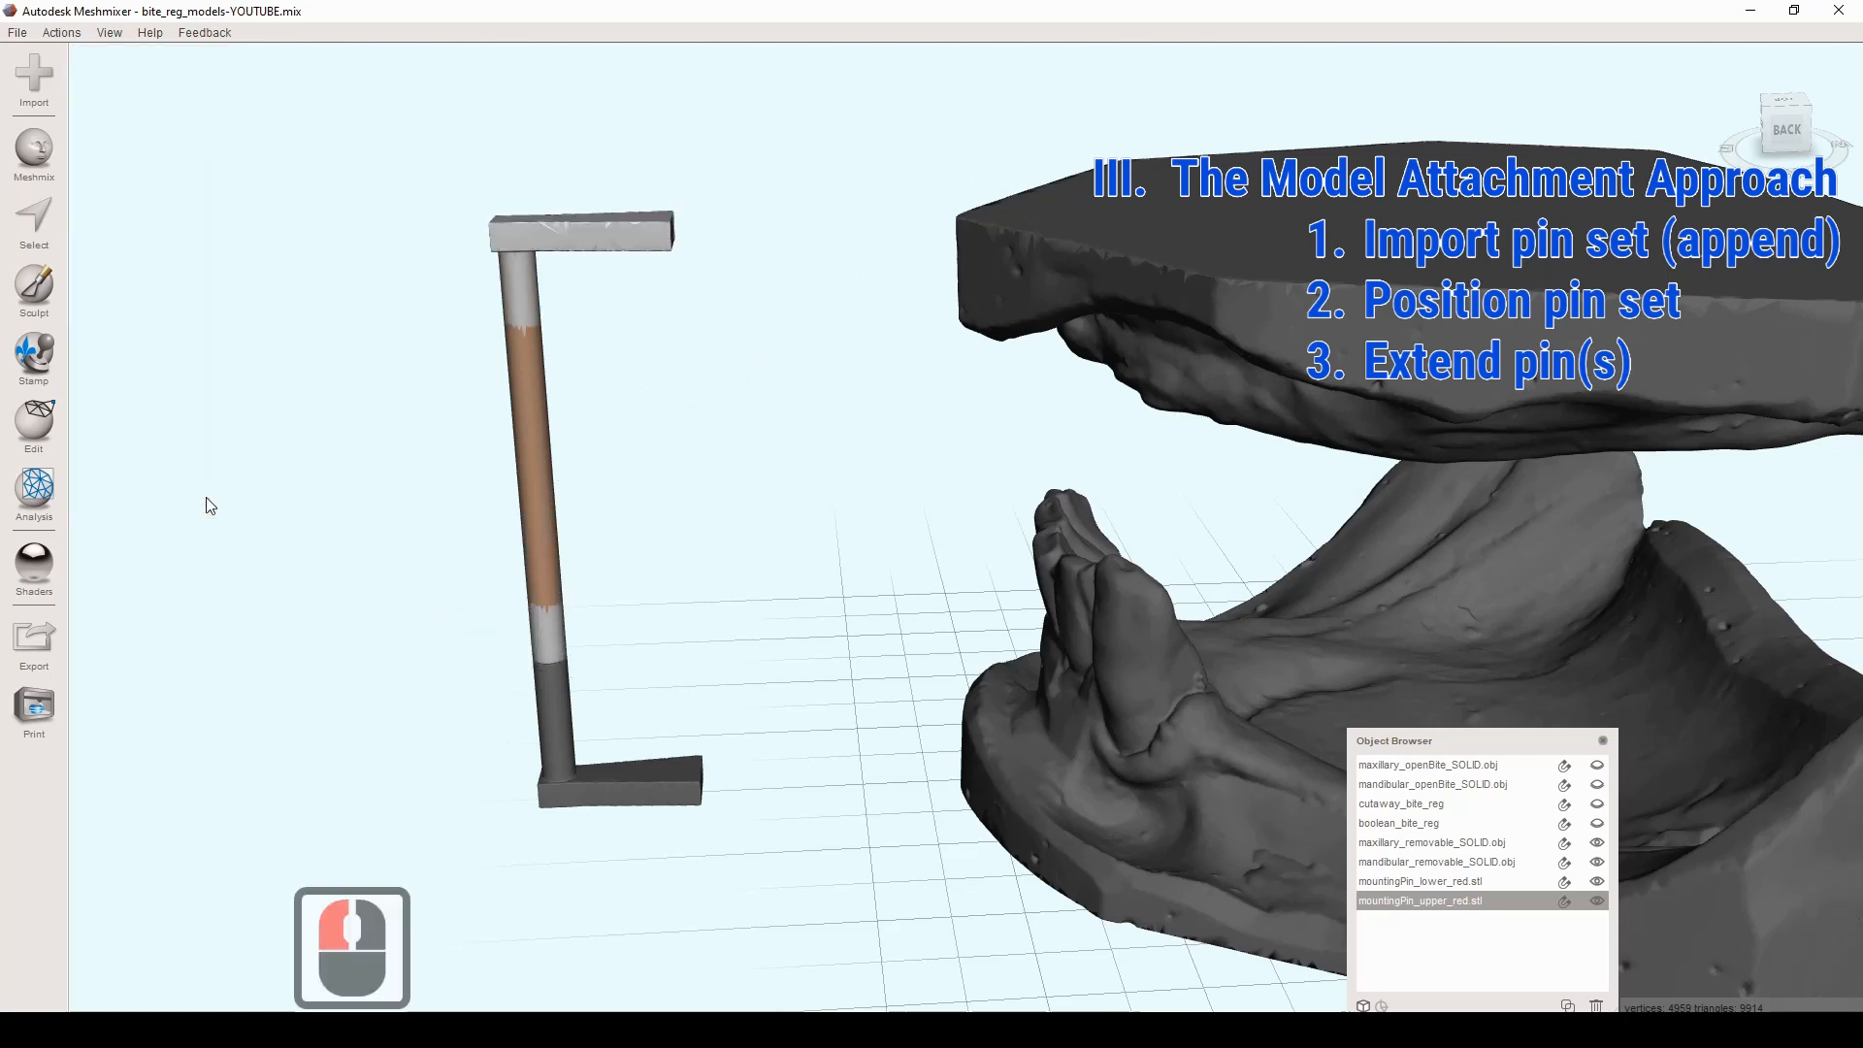
Step: Move both mounting pins together -22.25 mm along local Z so their arms overlap the front of the removable models
right_click_drag(813, 330, 744, 374)
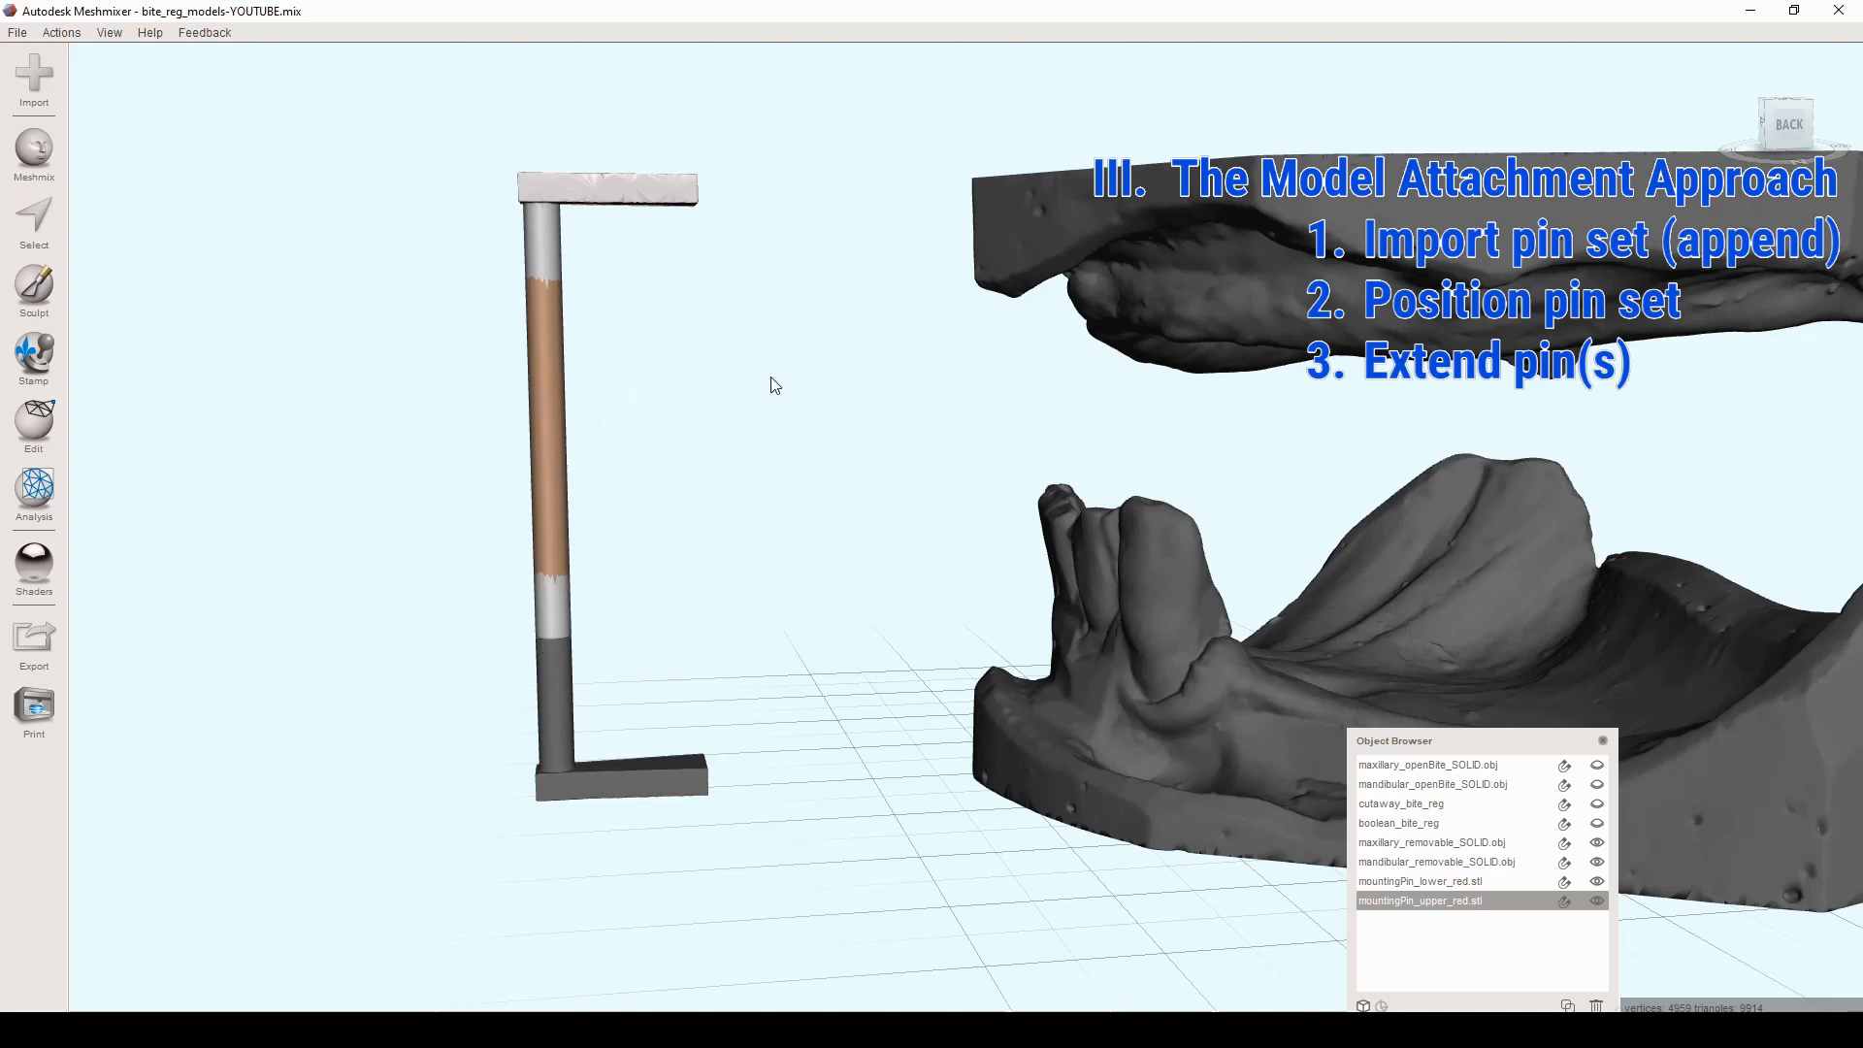
scroll(774, 385, "down", 6)
right_click_drag(767, 474, 1365, 519)
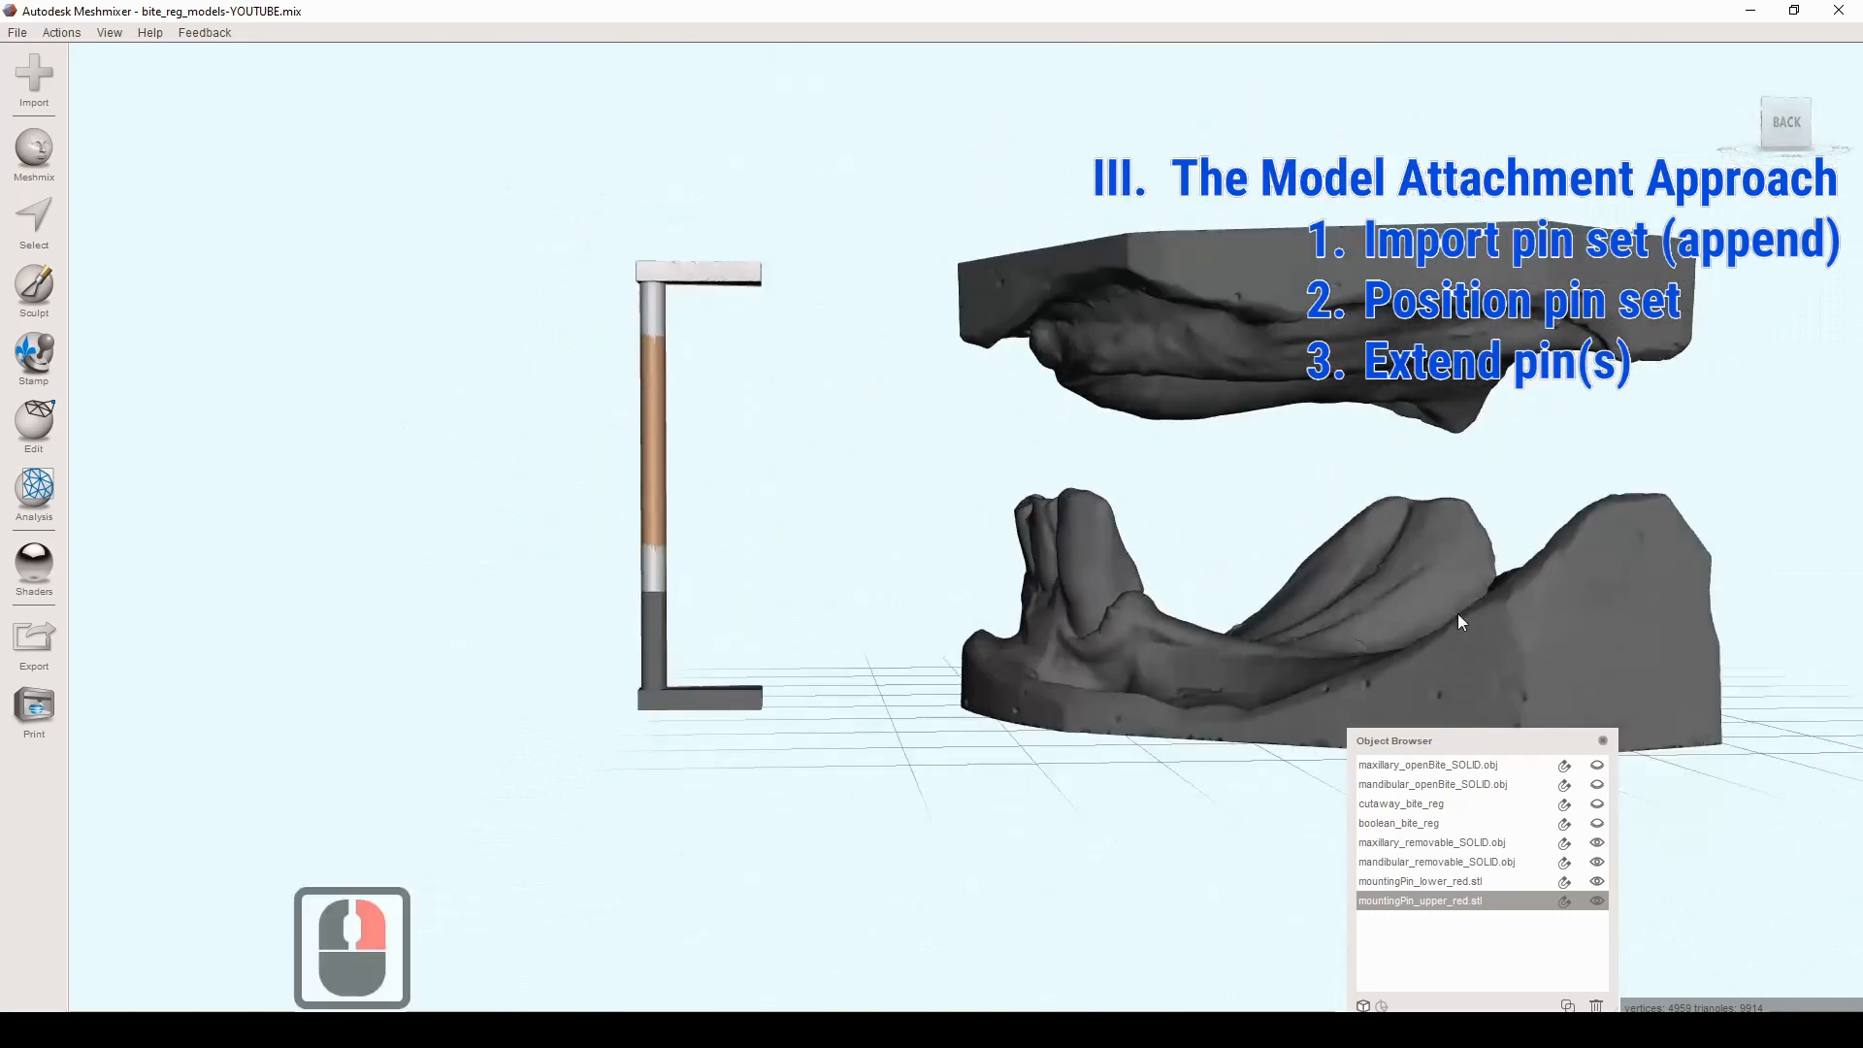
left_click(1513, 882, "shift")
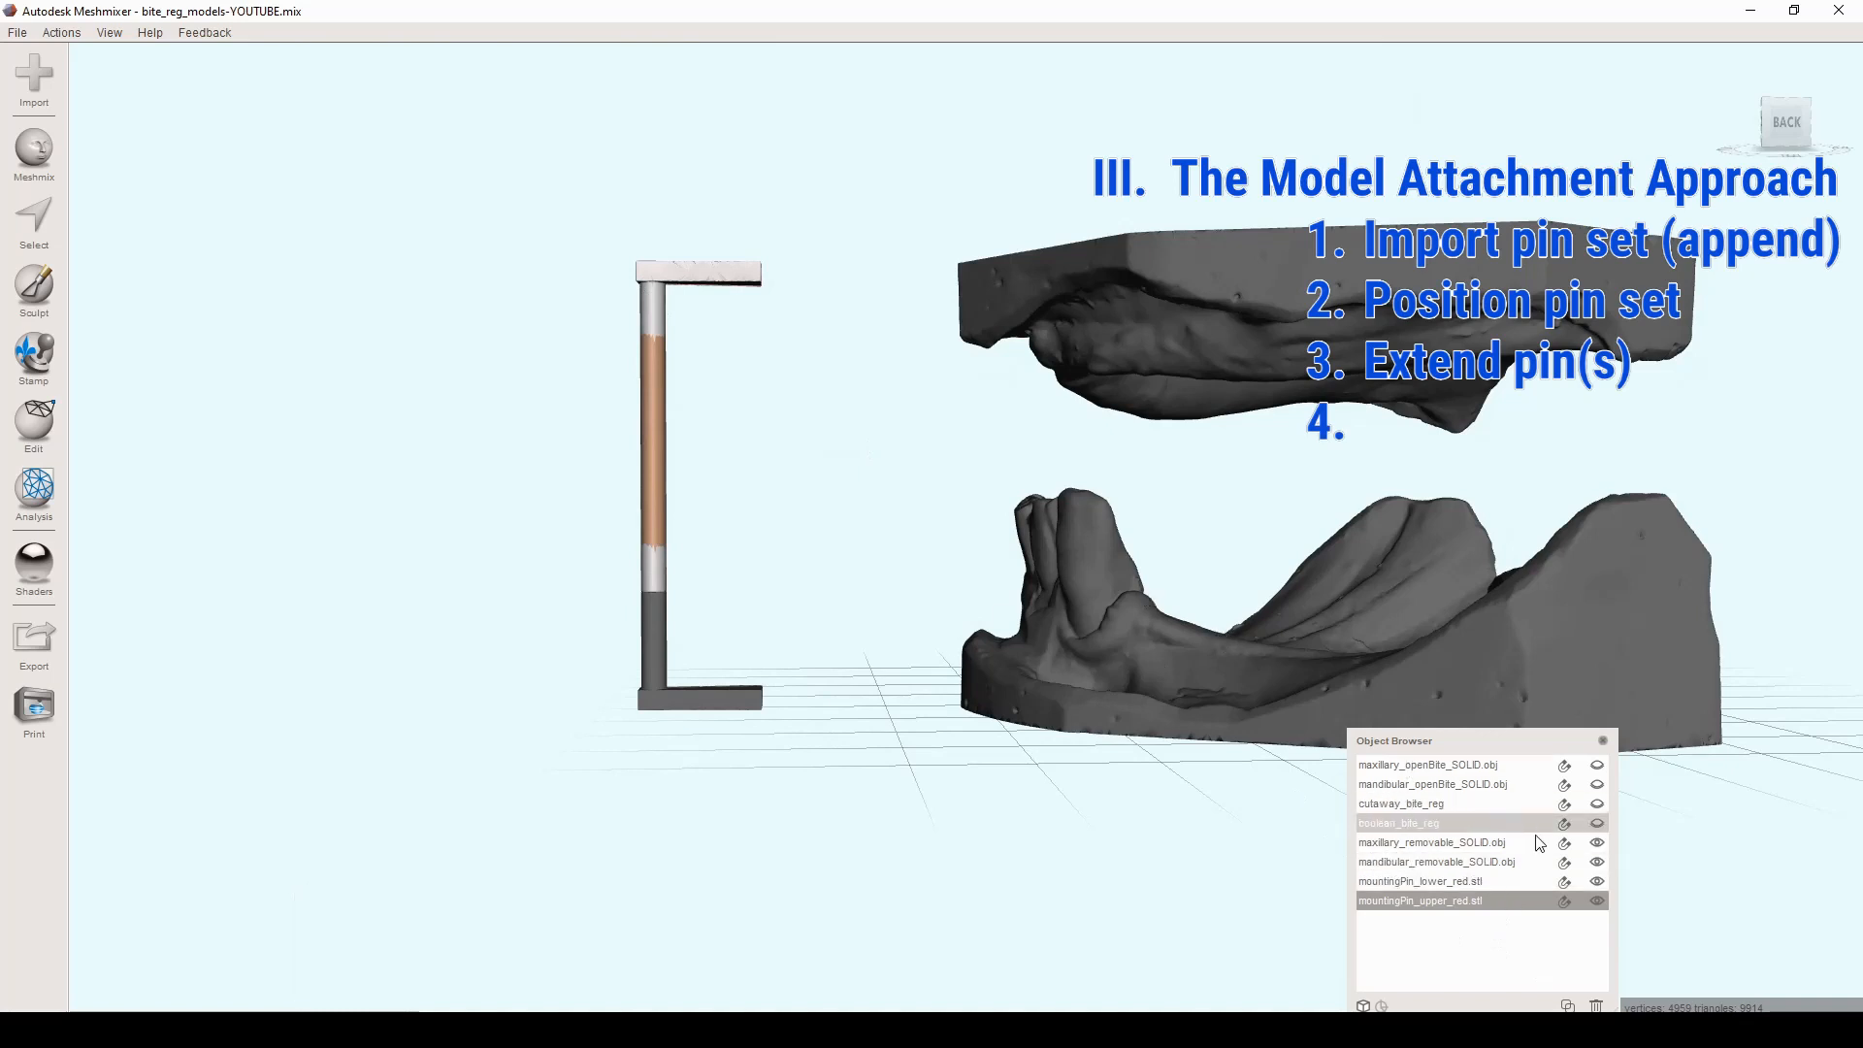
left_click(1476, 901)
left_click(1479, 881, "shift")
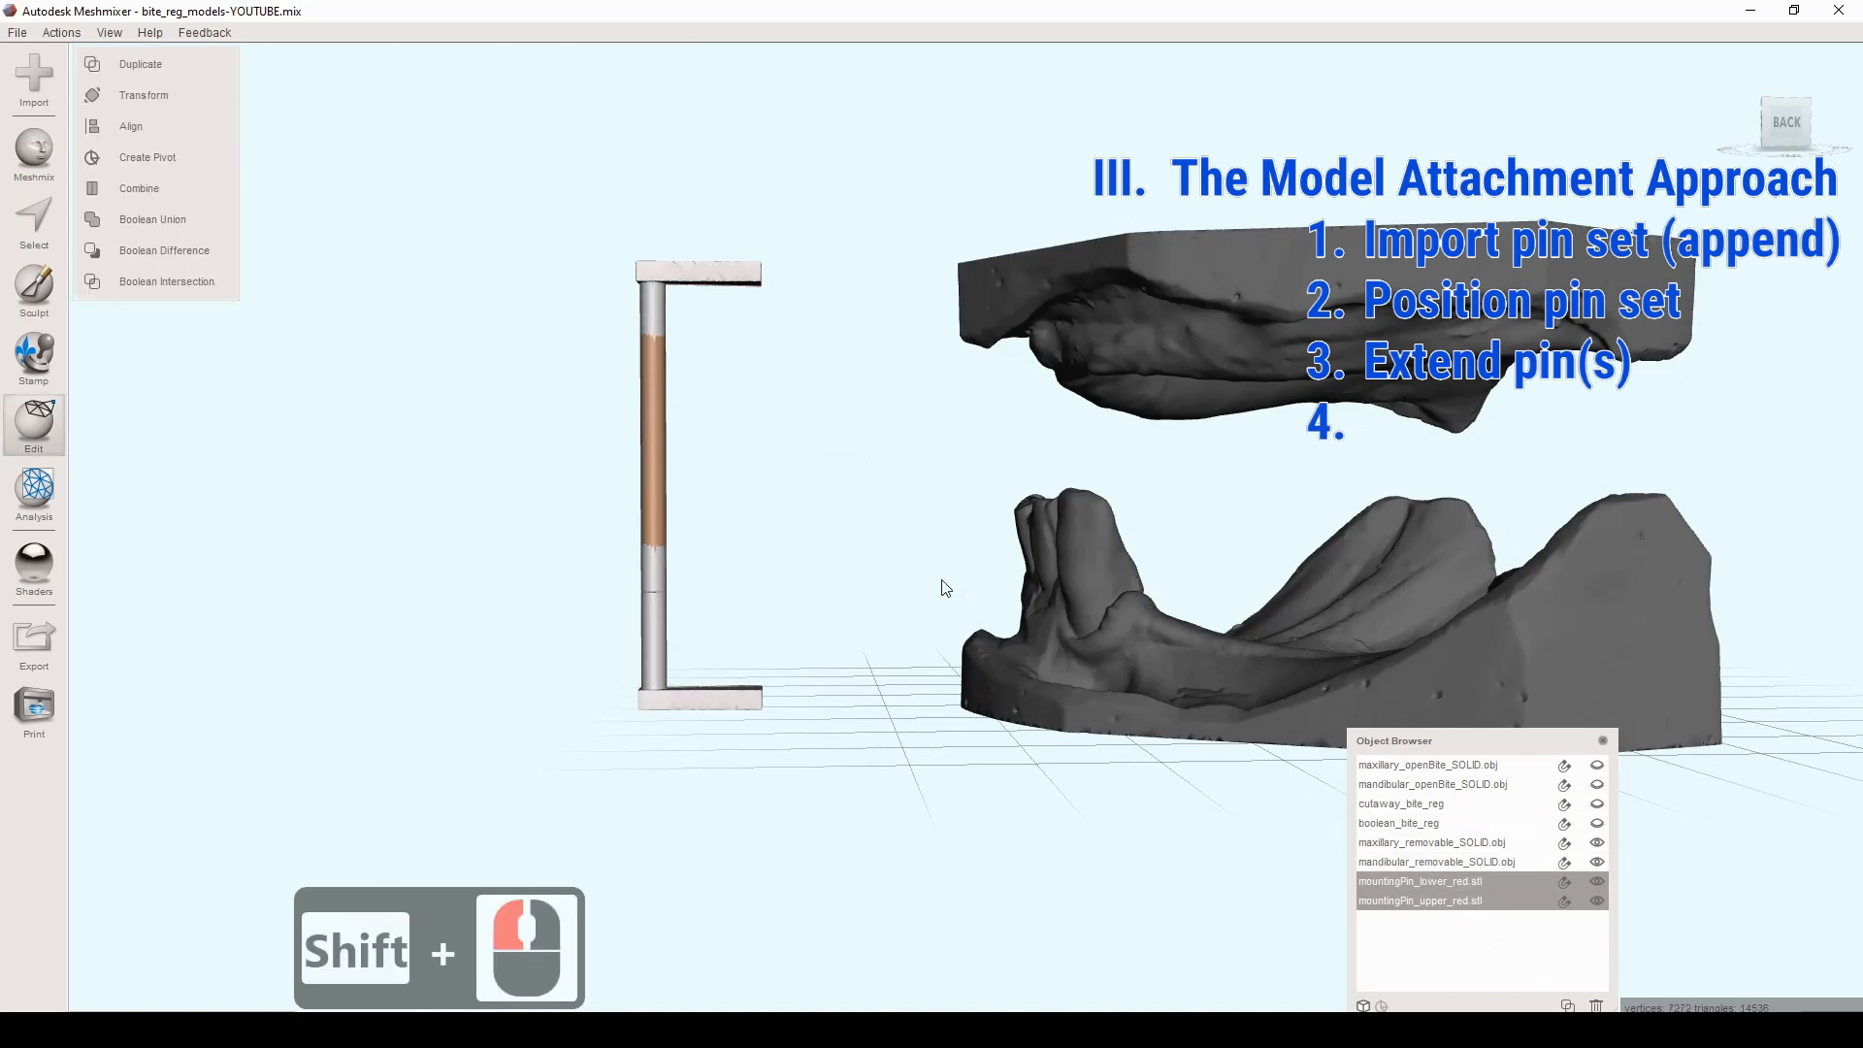
key("t")
right_click_drag(744, 367, 733, 518)
left_click_drag(646, 604, 870, 631)
right_click_drag(869, 631, 1203, 514)
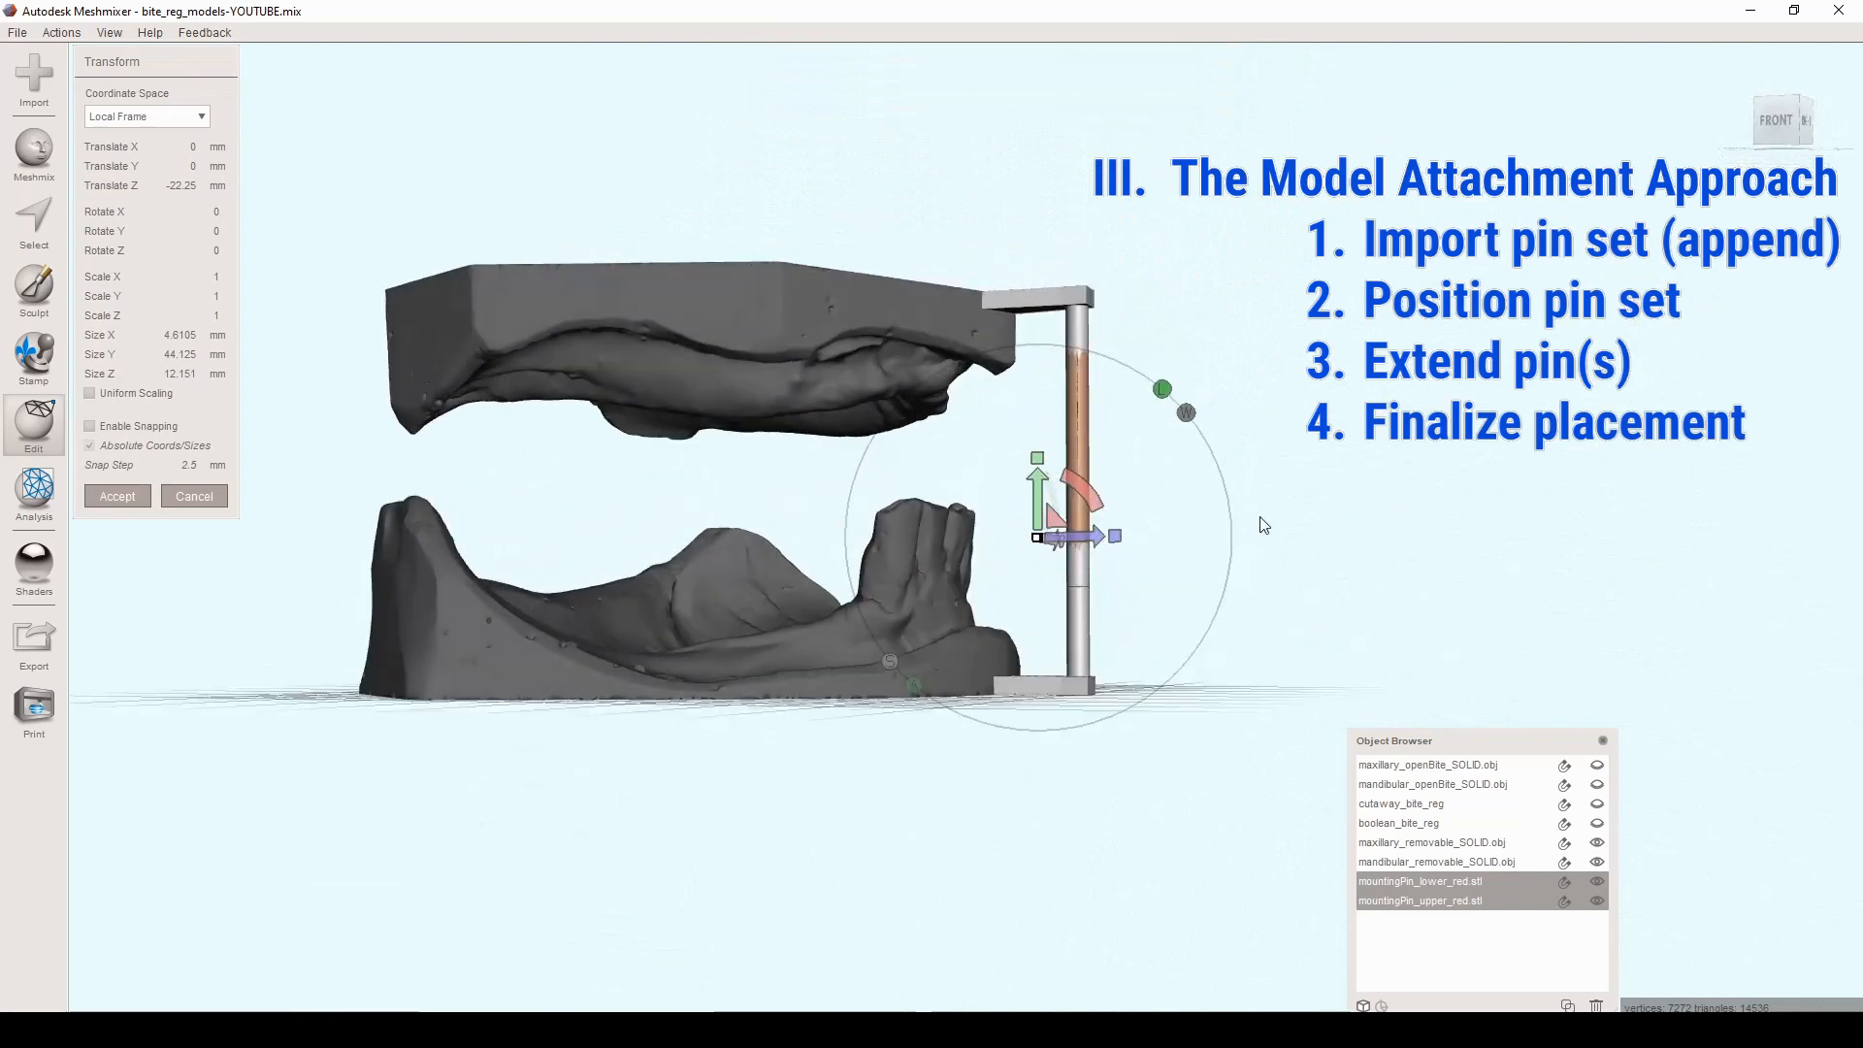
right_click_drag(620, 604, 944, 613)
Step: Duplicate the pin pair and move the active pair to one side of the models, at X -34.18 mm, Z -81.04 mm and Y rotation -79.5°
right_click_drag(748, 494, 890, 626)
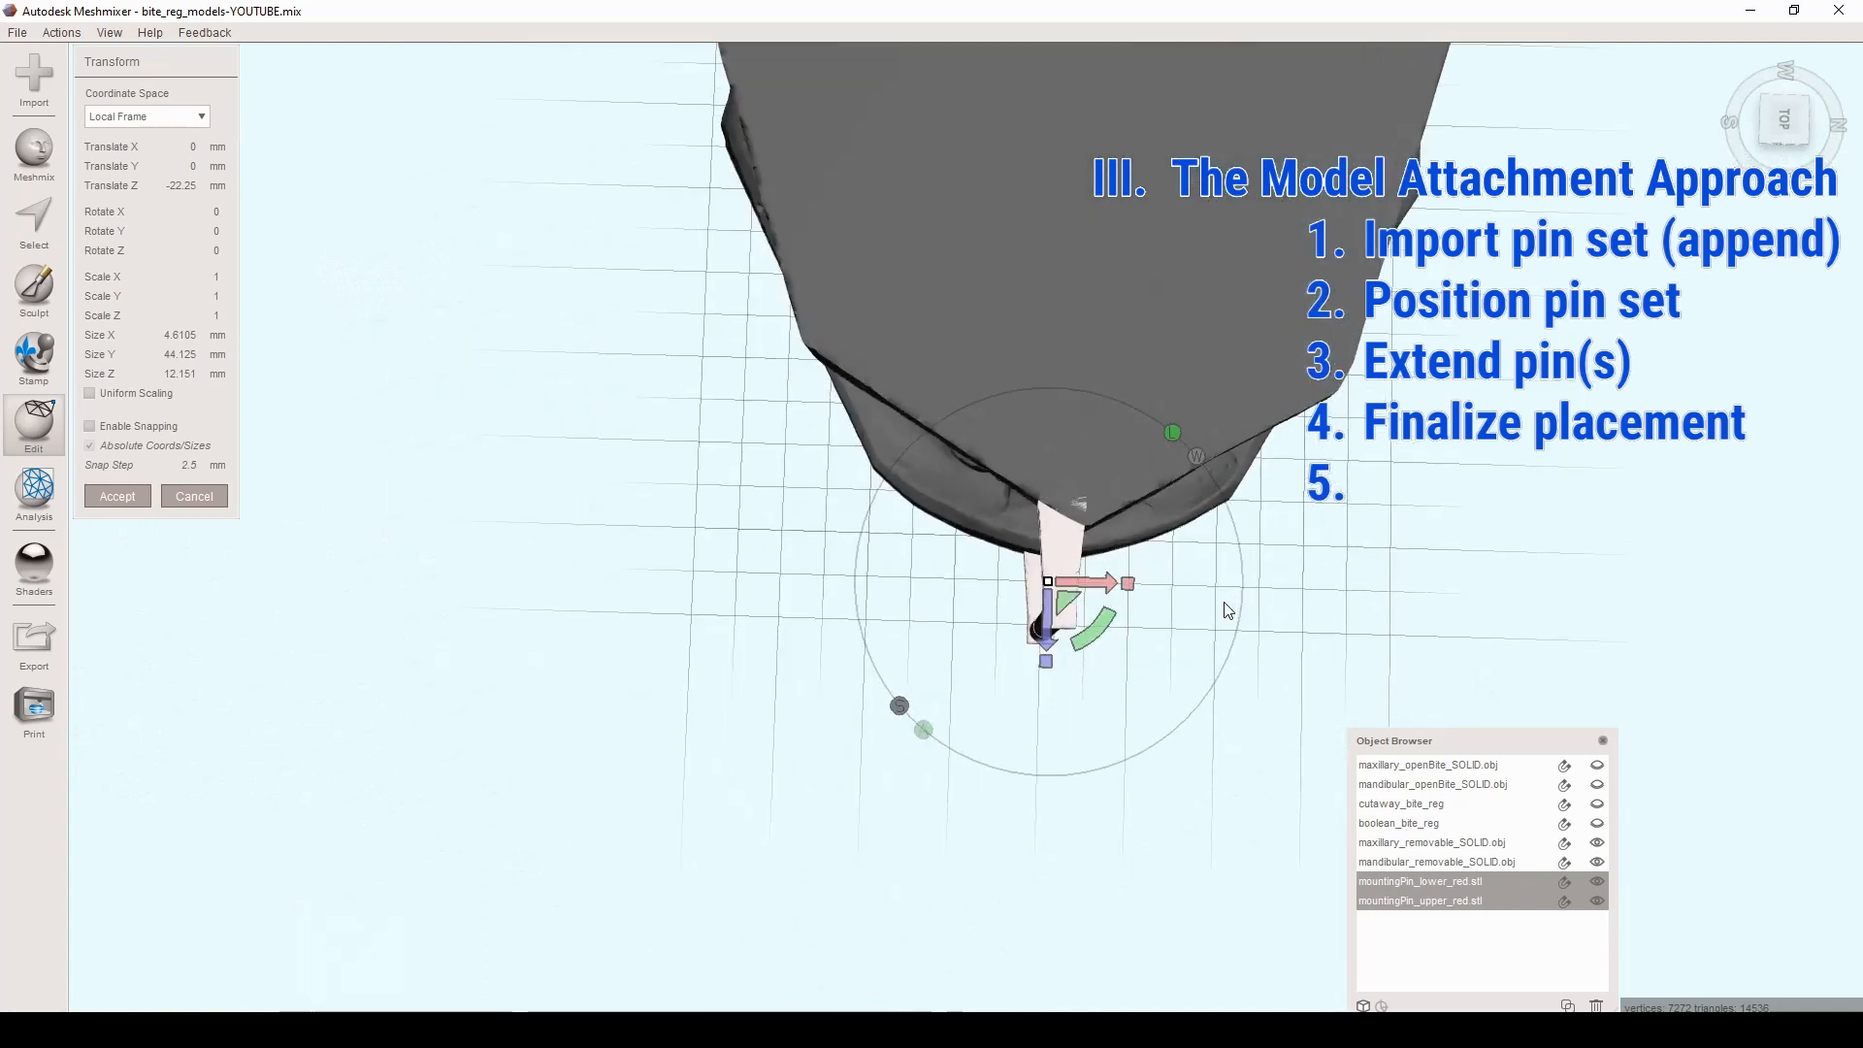
key("d")
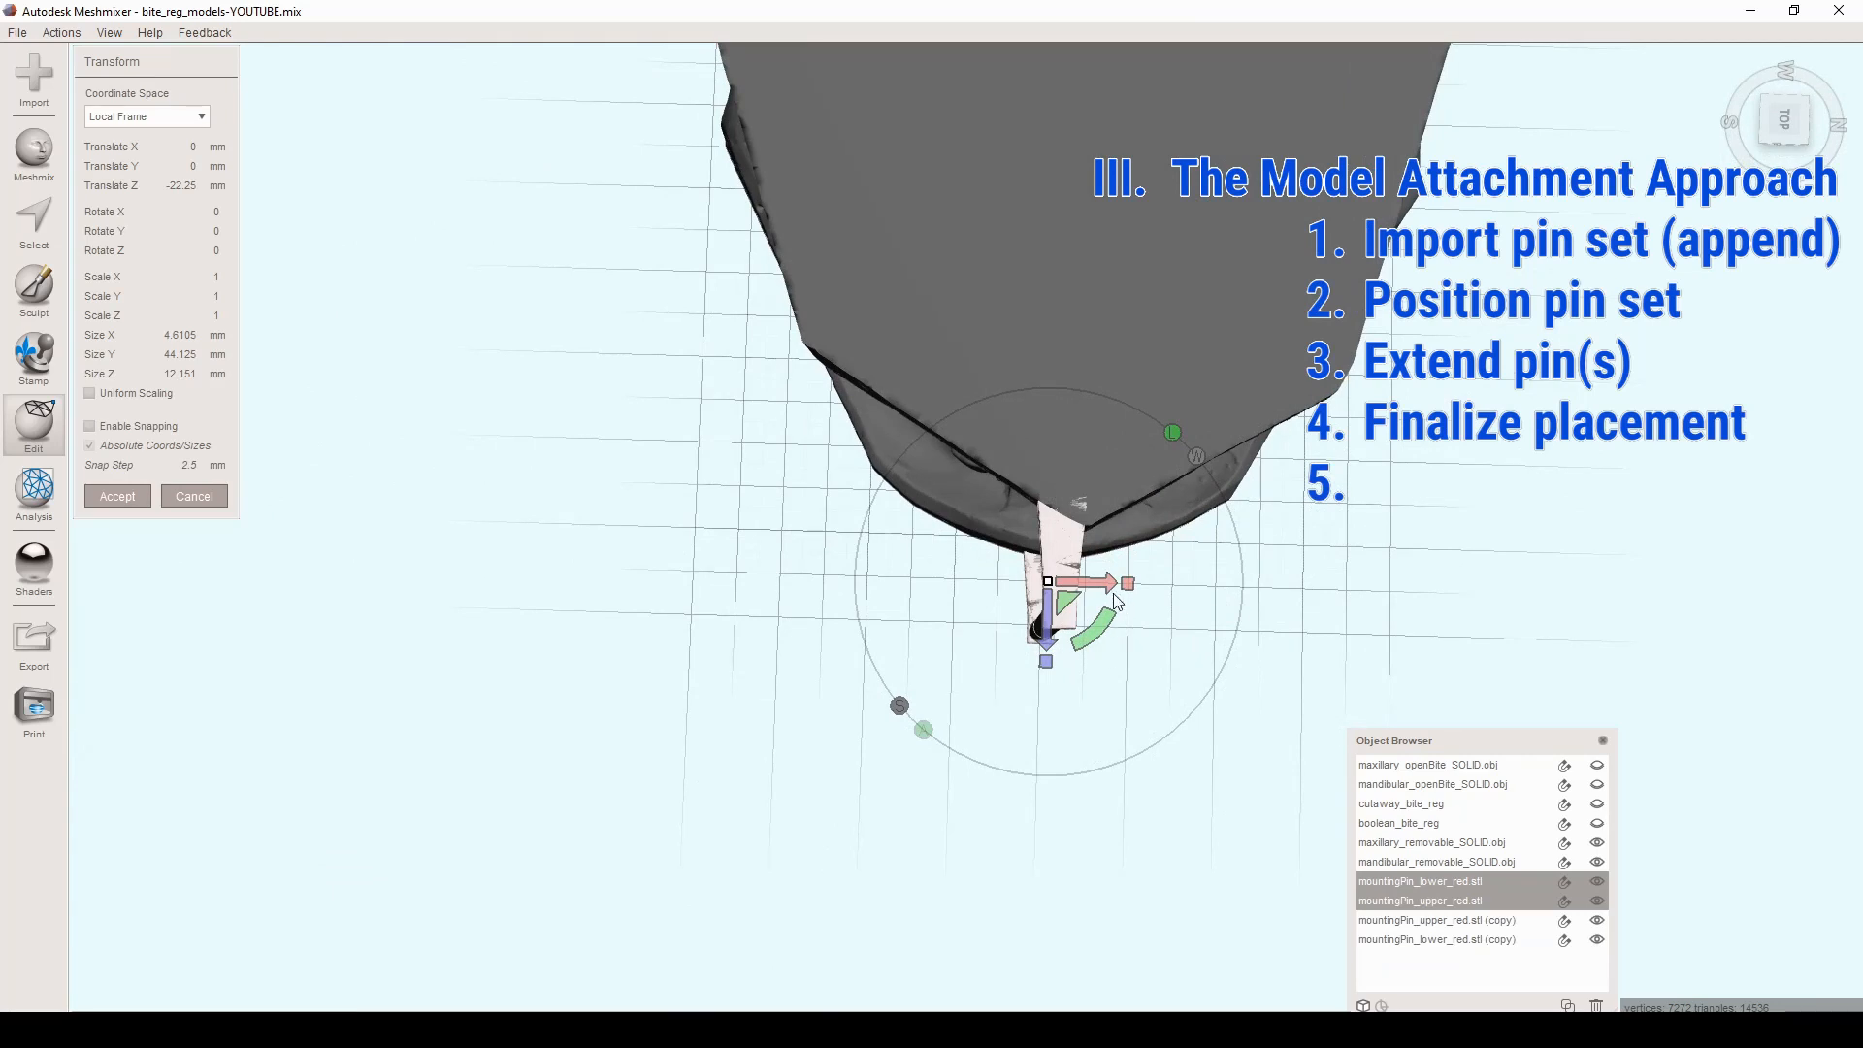
left_click_drag(1115, 590, 881, 594)
right_click_drag(880, 595, 1005, 745)
left_click_drag(1053, 720, 394, 777)
right_click_drag(397, 772, 799, 691)
Step: Duplicate the pin pair again and place the active pair on the opposite side, at about X 33.18 mm, Z -85.65 mm and Y rotation 70.255°
scroll(747, 694, "down", 5)
key("d")
right_click_drag(1034, 543, 1079, 748)
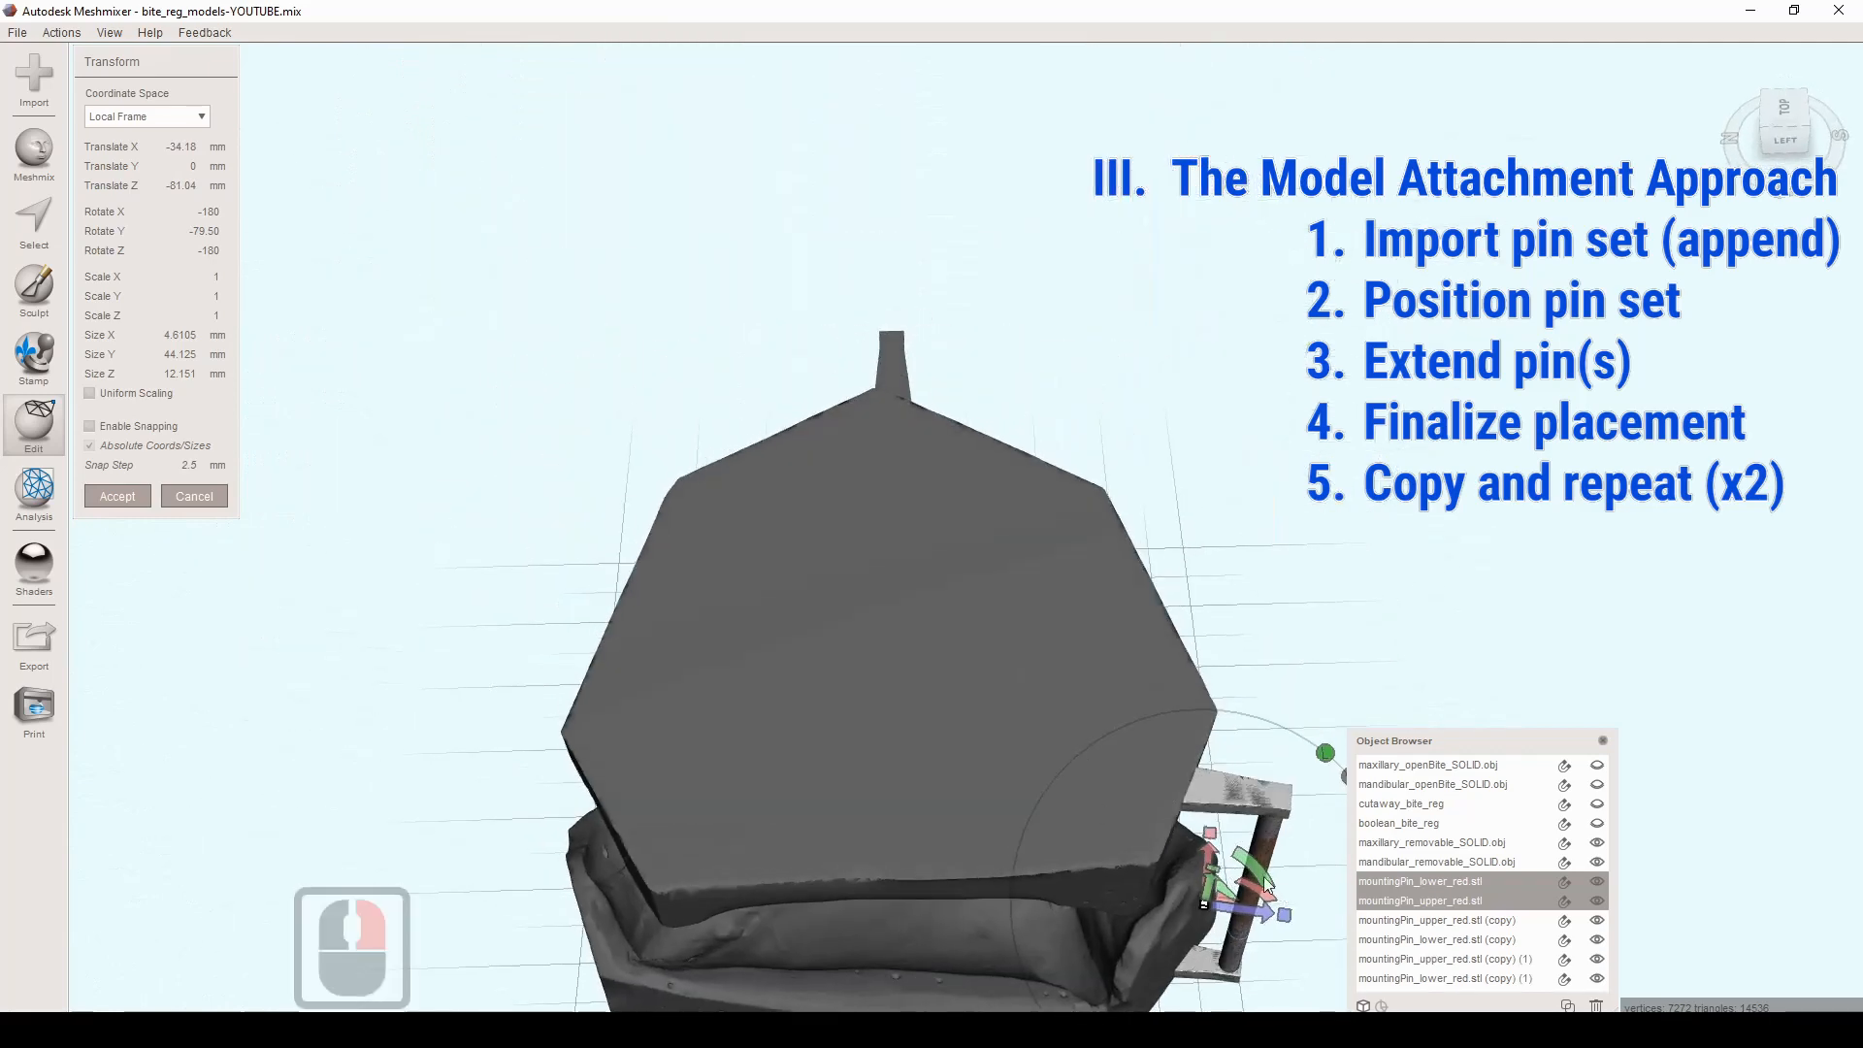
left_click_drag(1258, 867, 491, 851)
scroll(520, 844, "down", 6)
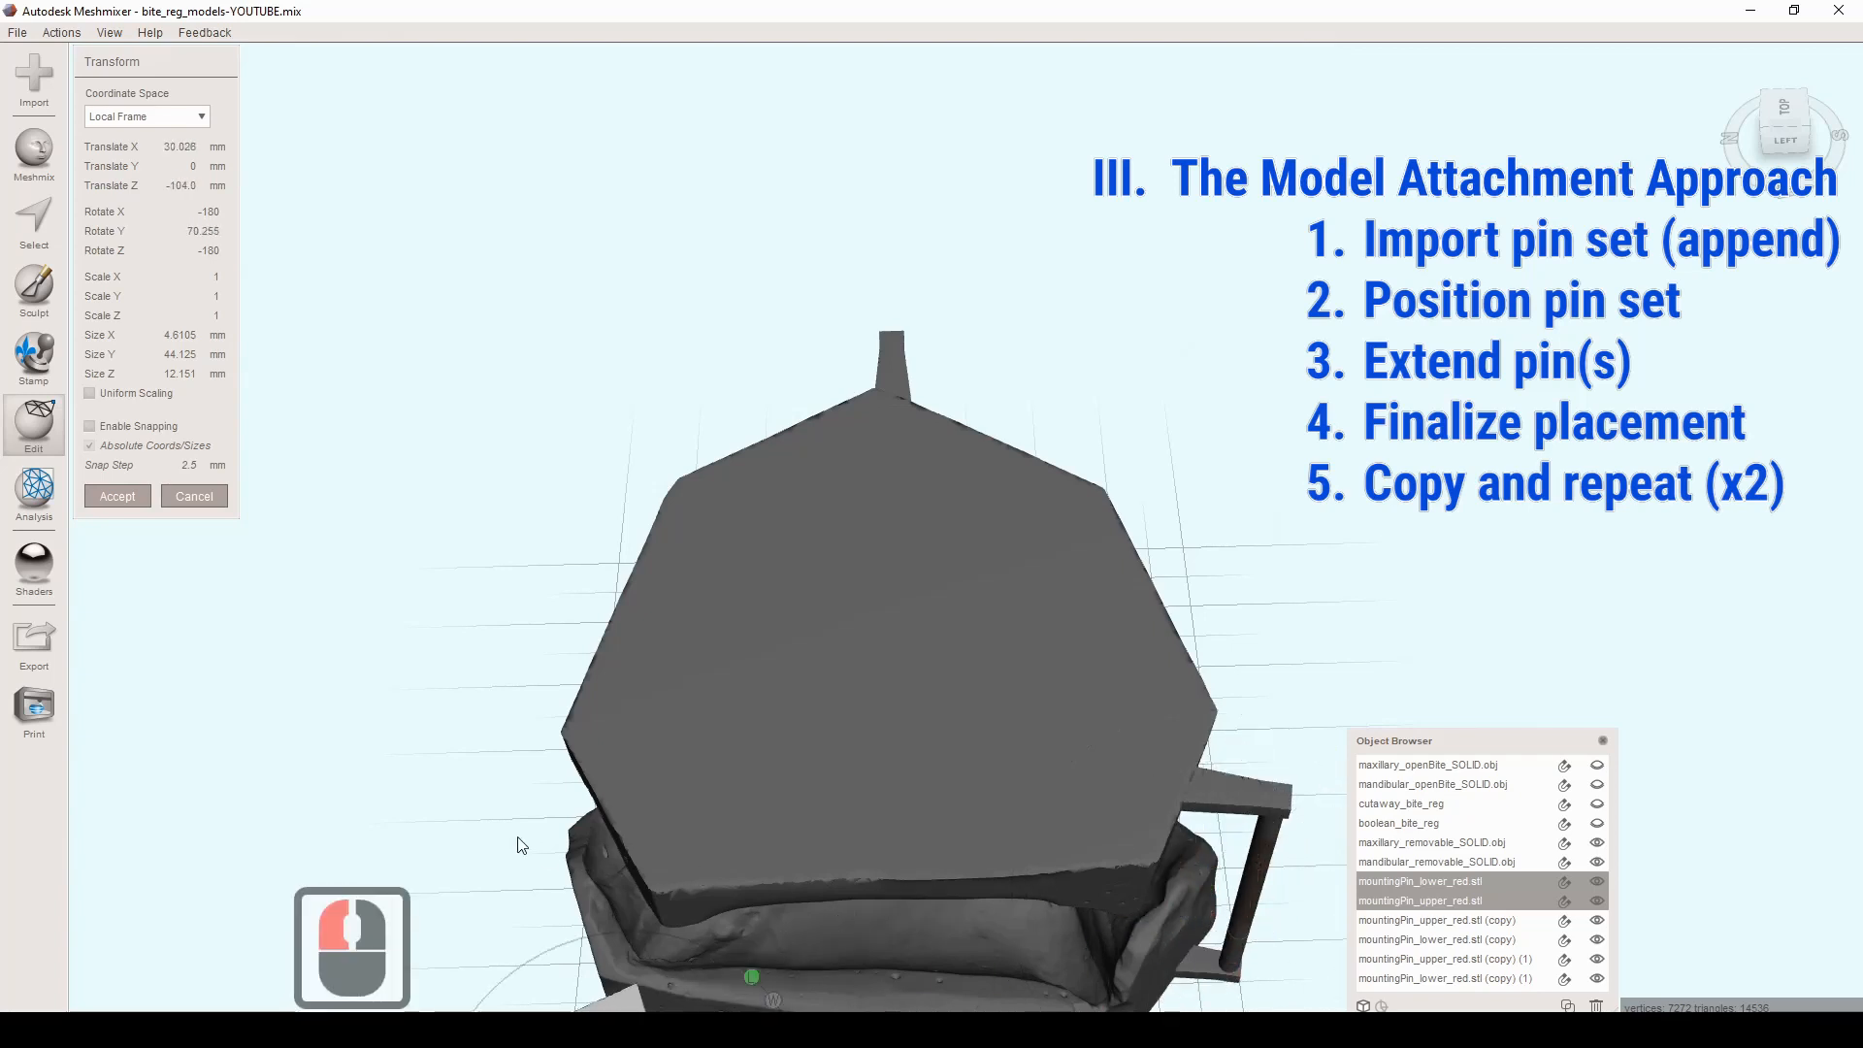
right_click_drag(692, 981, 485, 808)
left_click_drag(393, 719, 468, 638)
right_click_drag(468, 639, 529, 535)
left_click_drag(497, 574, 511, 577)
scroll(515, 573, "up", 4)
right_click_drag(621, 694, 396, 629)
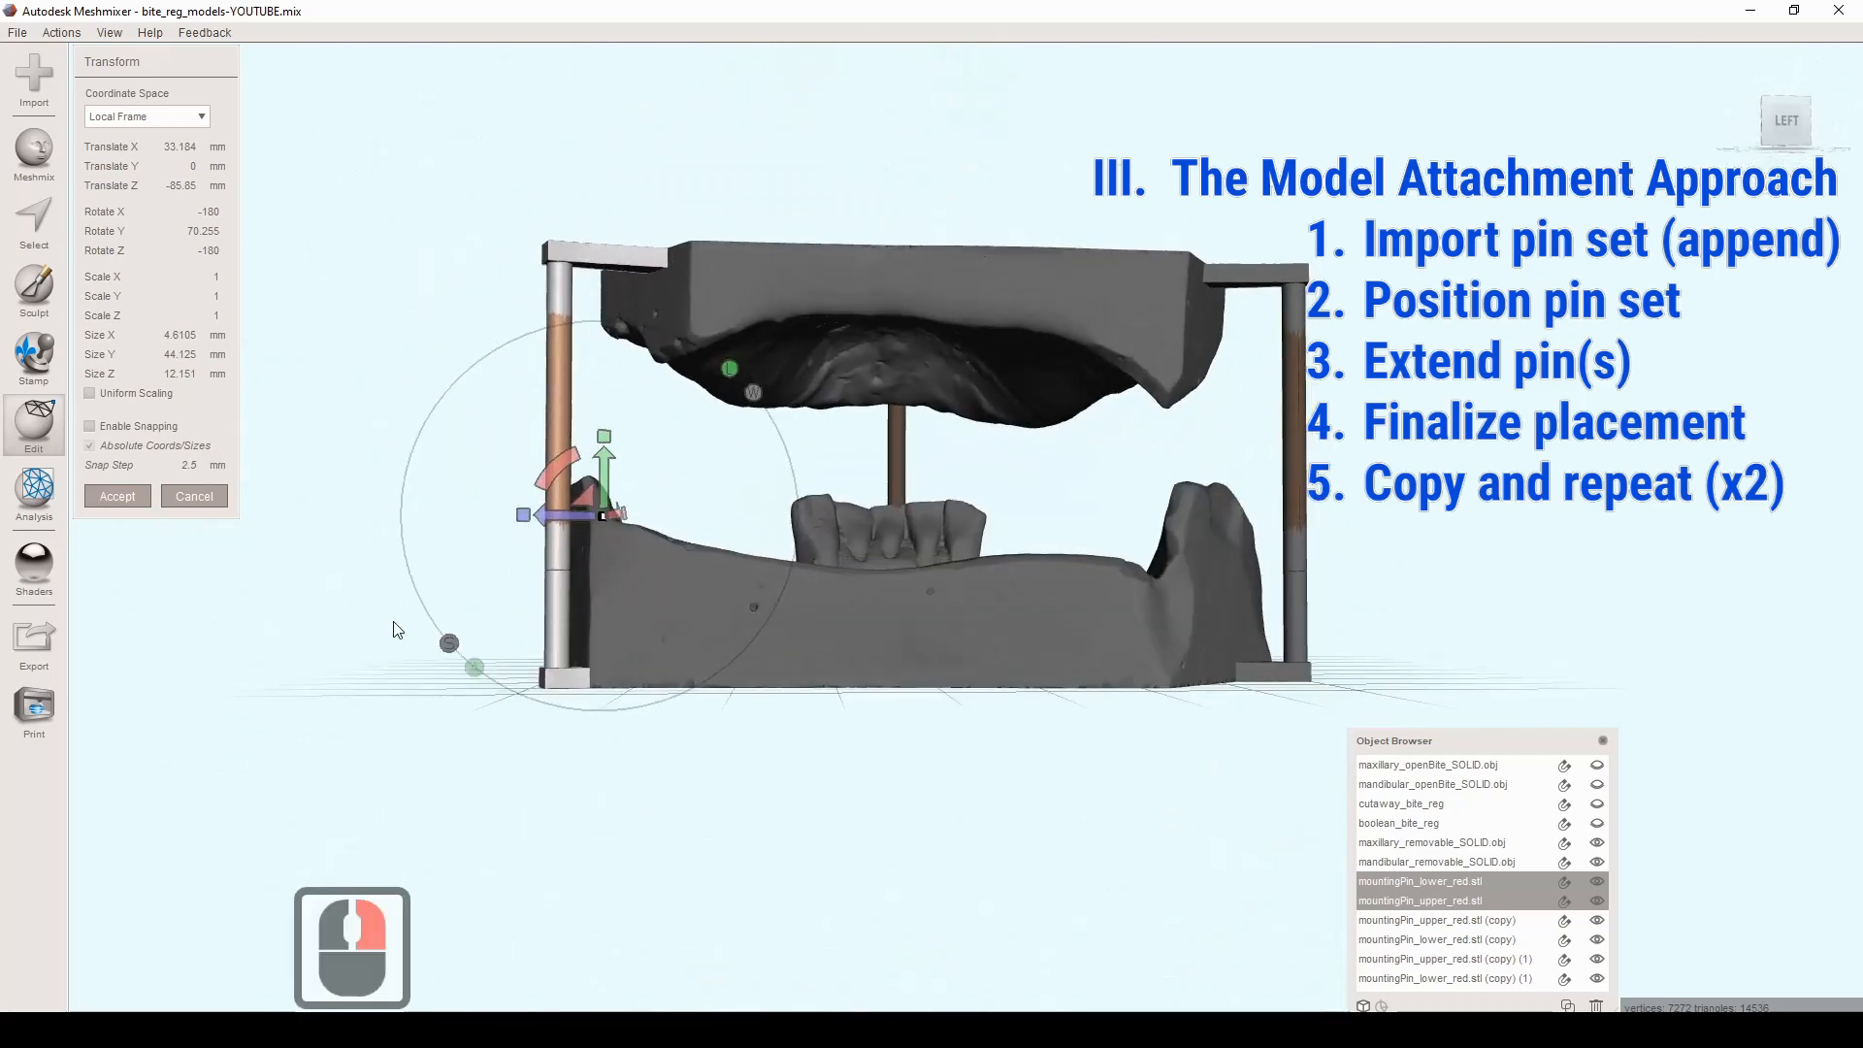
left_click(118, 496)
Step: Identify the maxillary removable model and each upper pin that attaches to it by selecting them in turn
right_click_drag(1418, 305, 1335, 403)
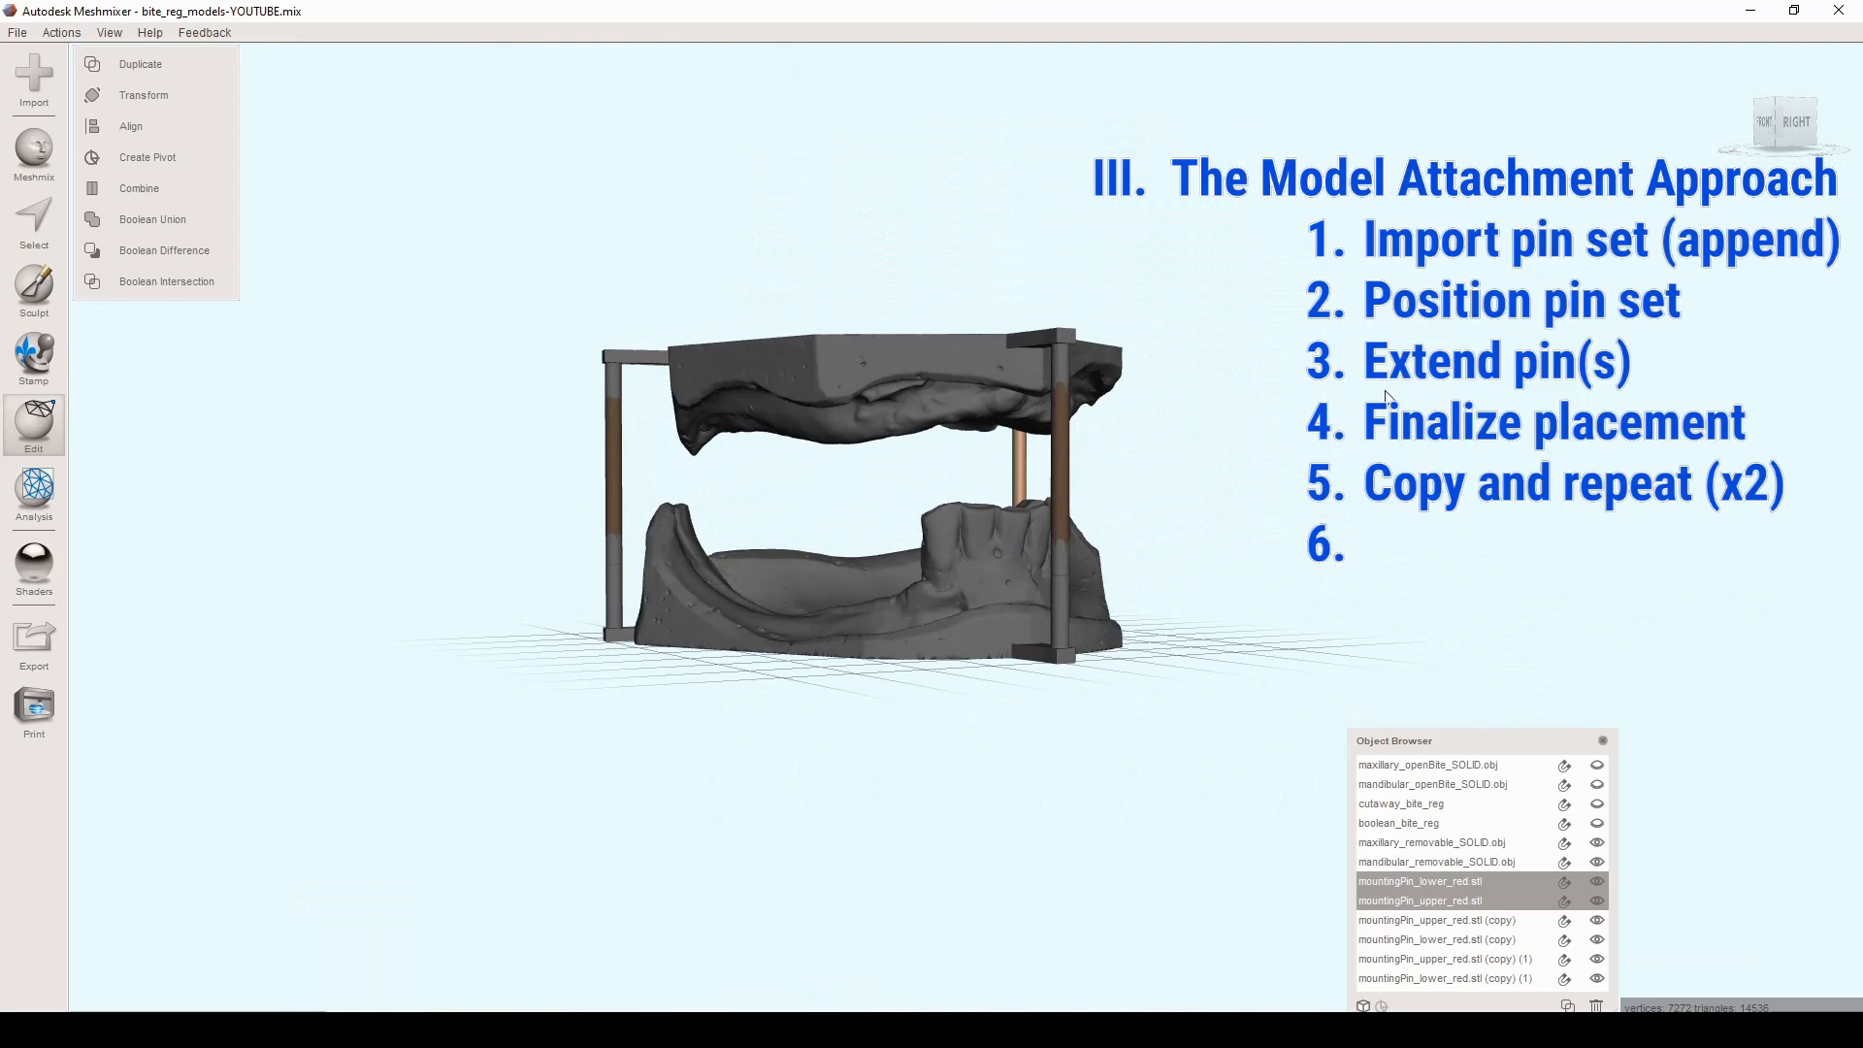
left_click(809, 365)
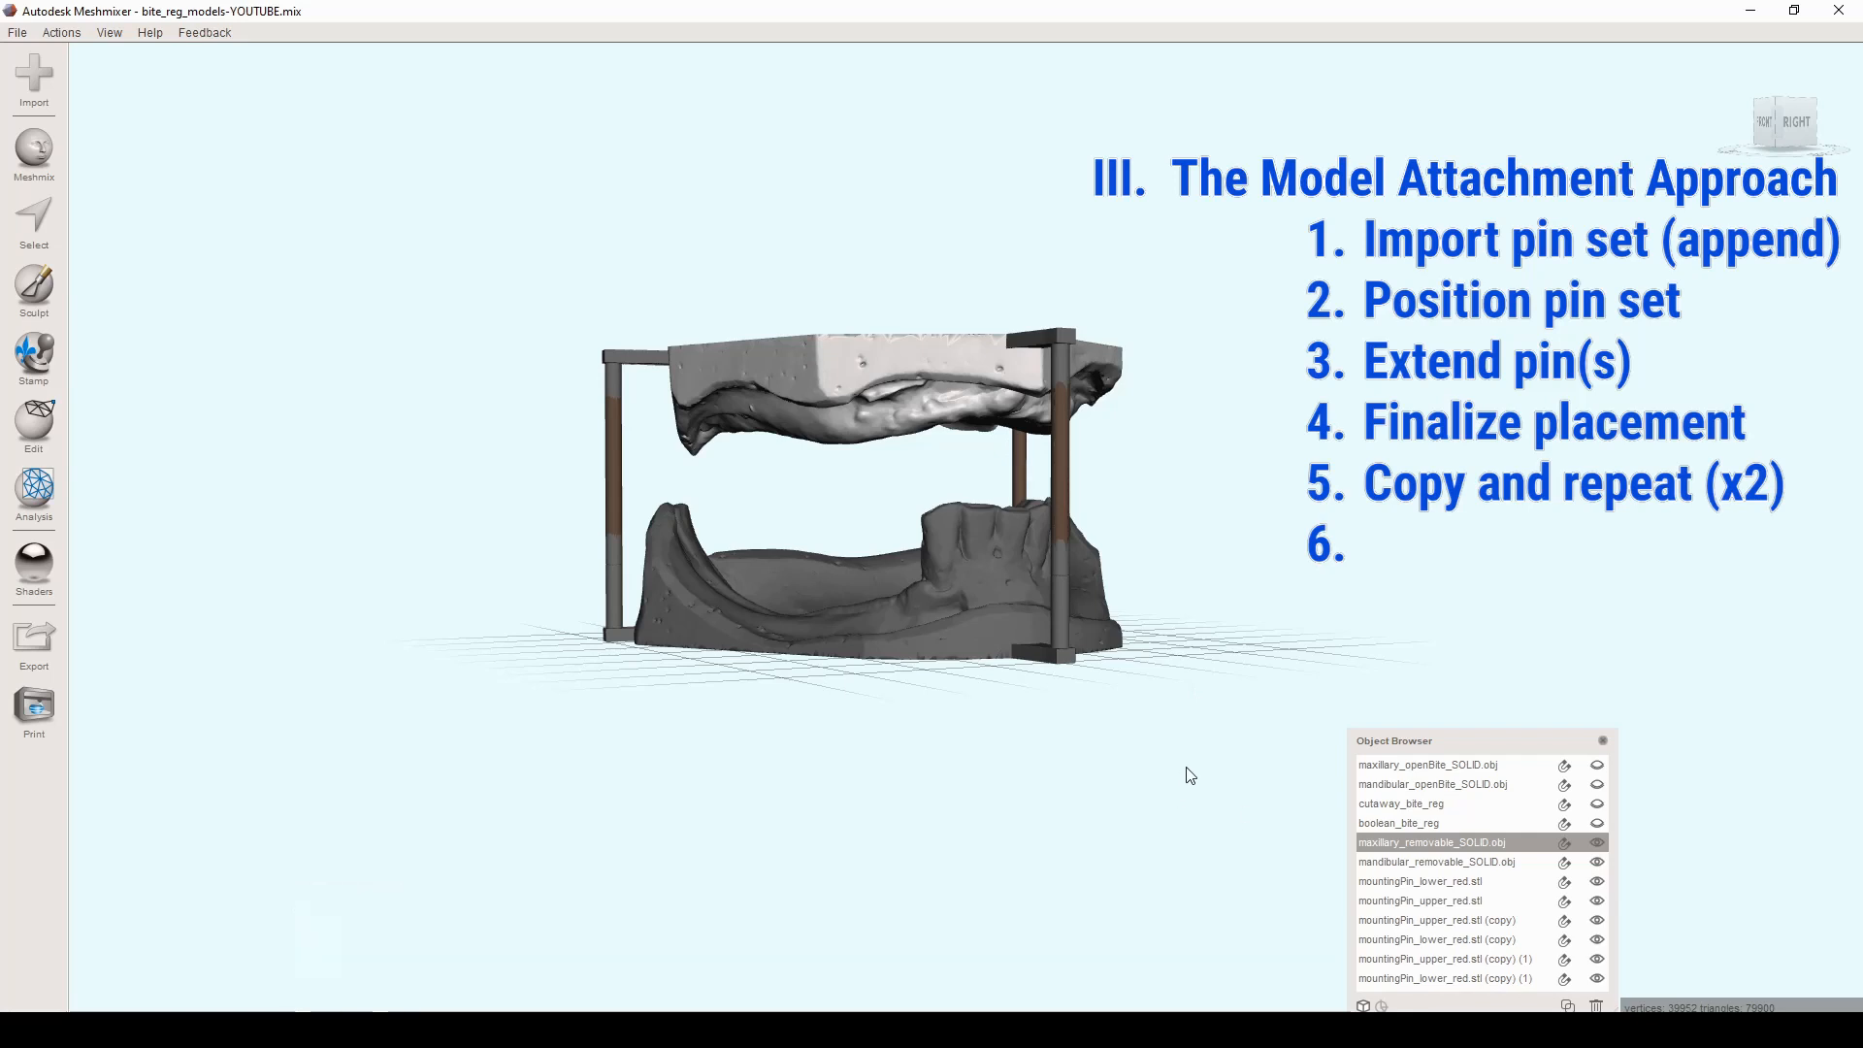
left_click(614, 361)
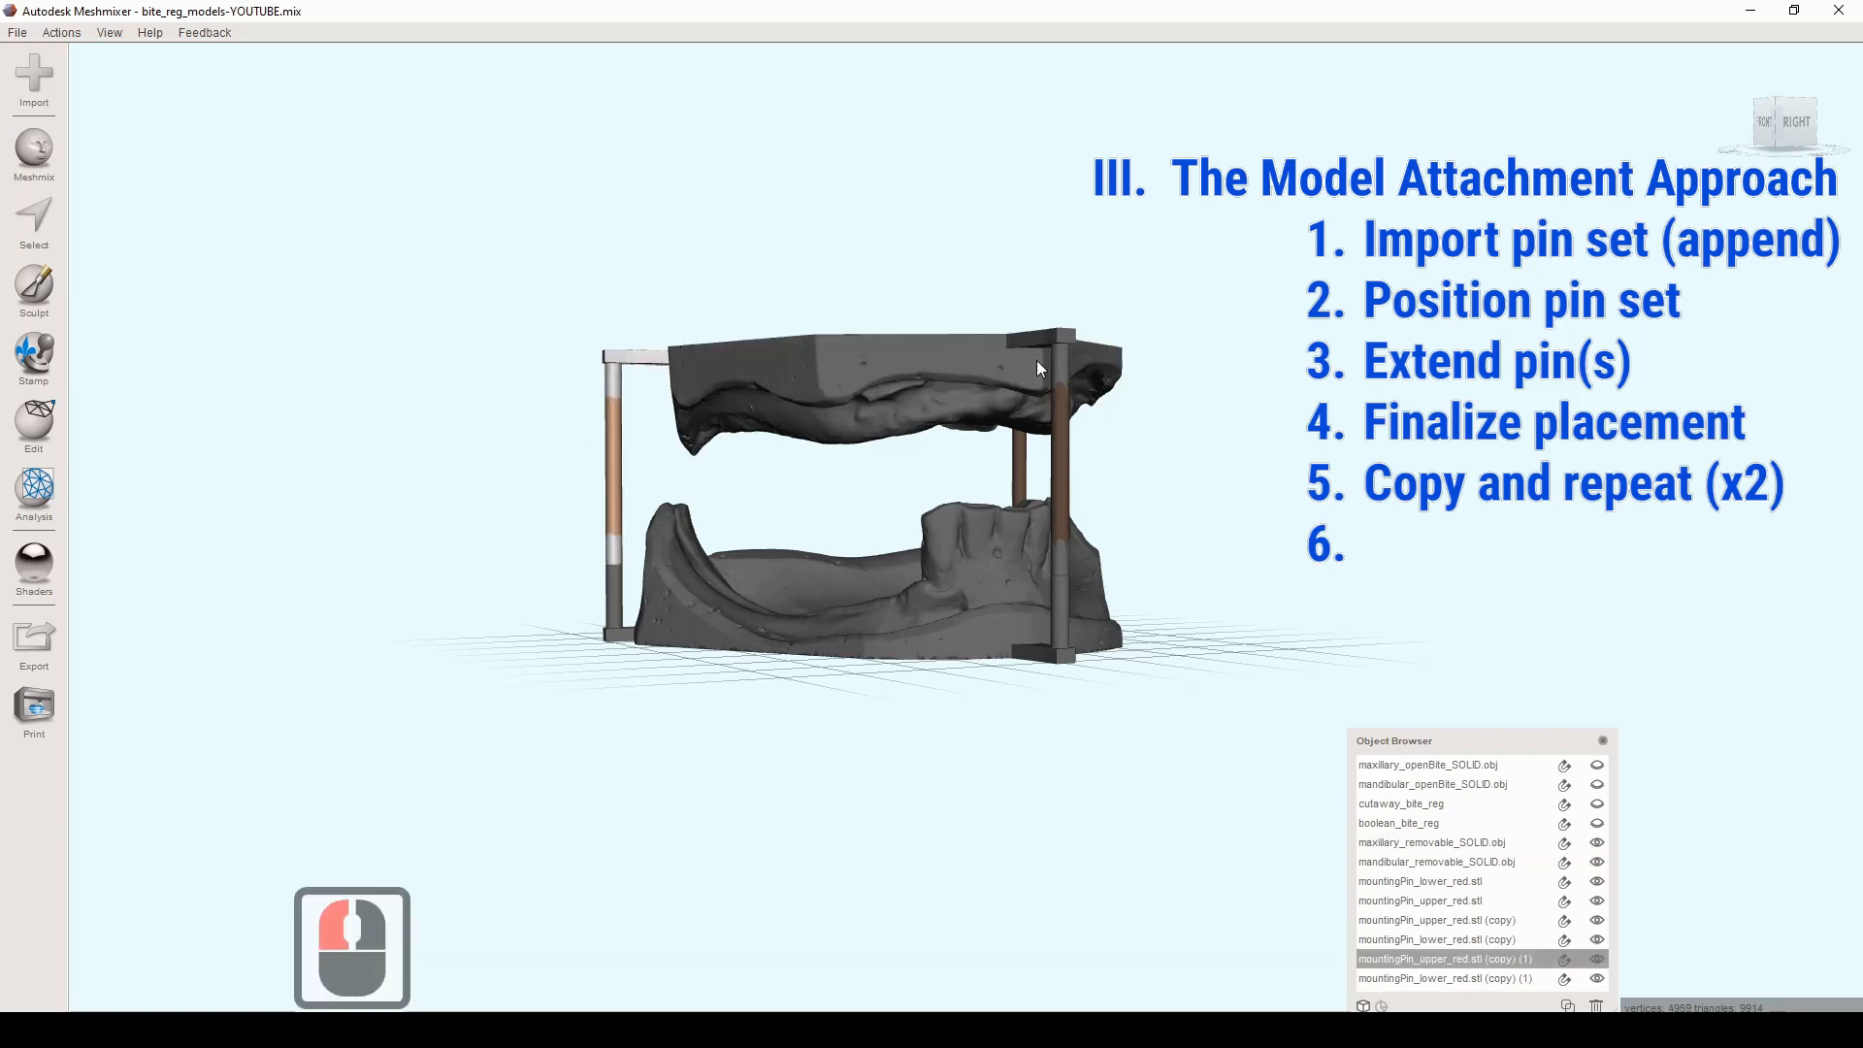
left_click(1058, 338)
right_click_drag(1189, 398, 922, 432)
left_click(1457, 323)
Step: Identify the mandibular removable model and each lower pin that attaches to it by selecting them in turn
right_click_drag(802, 574, 601, 637)
left_click(604, 617)
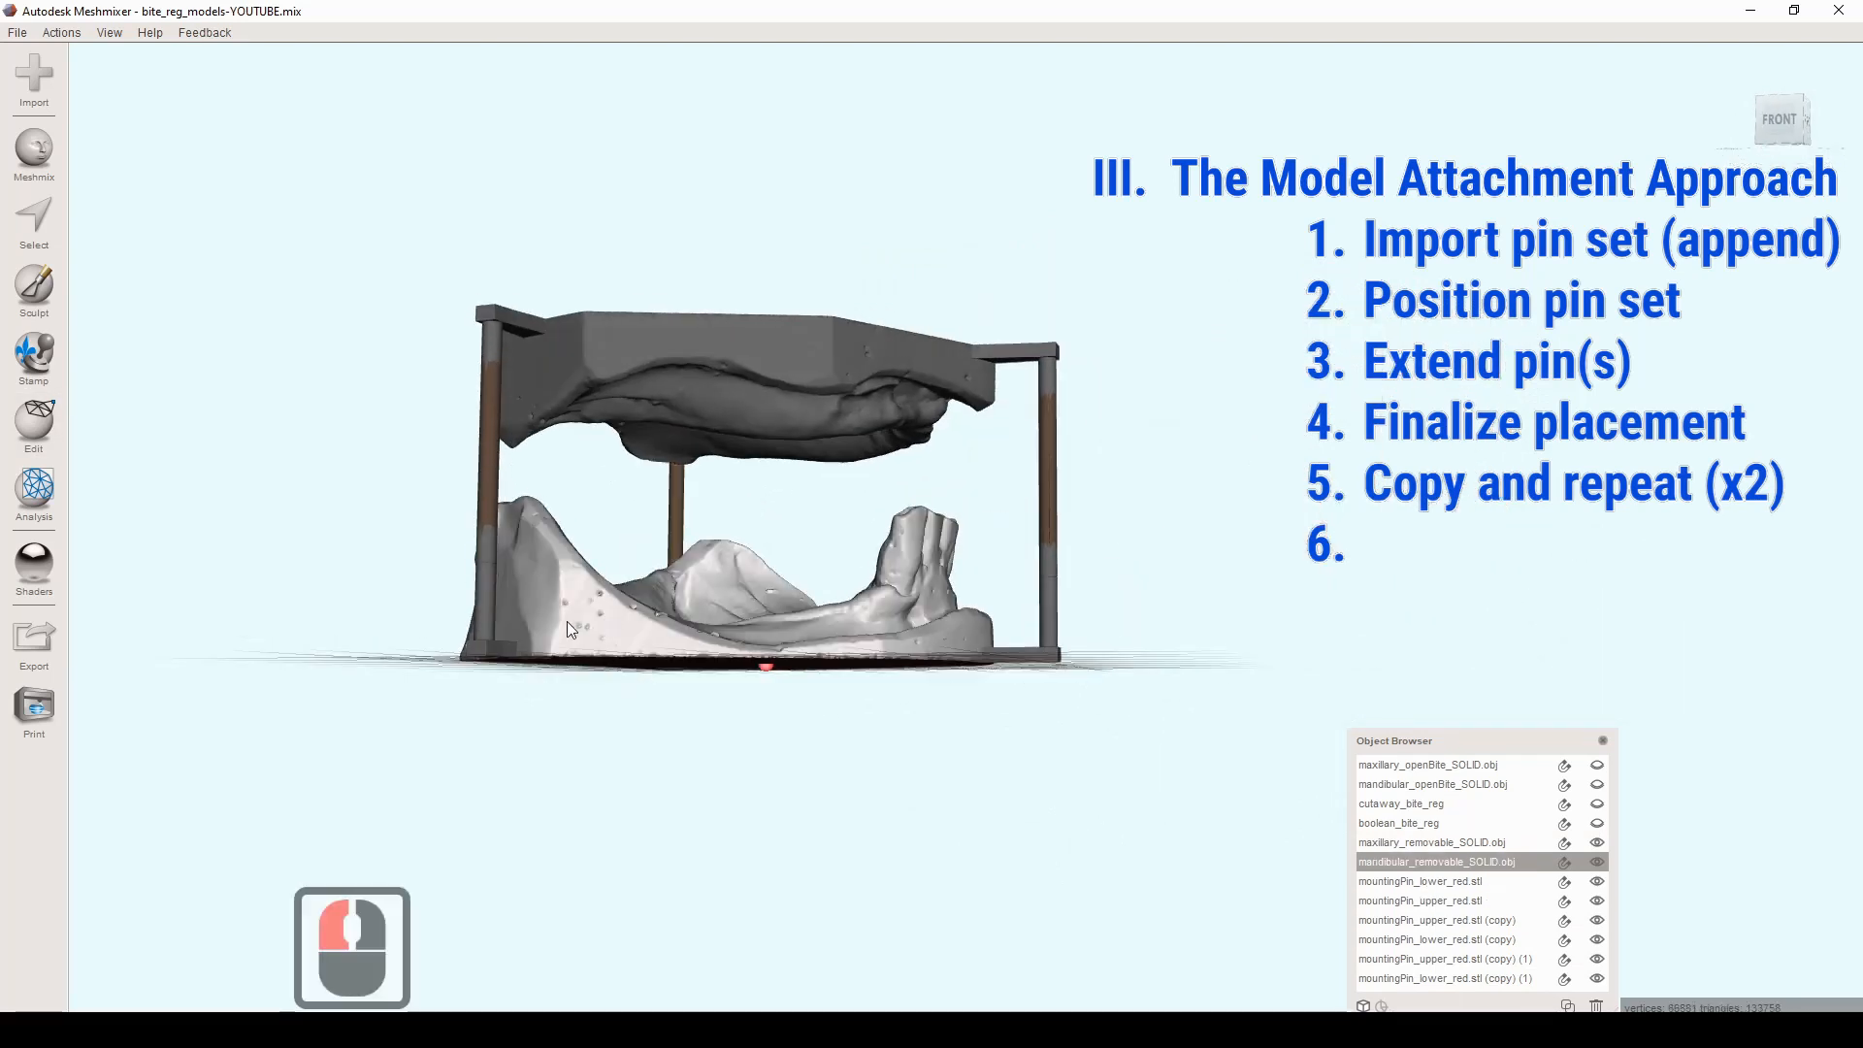
left_click(490, 613)
right_click_drag(786, 577, 898, 619)
left_click(1065, 628)
right_click_drag(1065, 629, 1523, 638)
left_click(1524, 638)
Step: Combine the three upper mounting pins into a single object
right_click_drag(861, 861, 1133, 815)
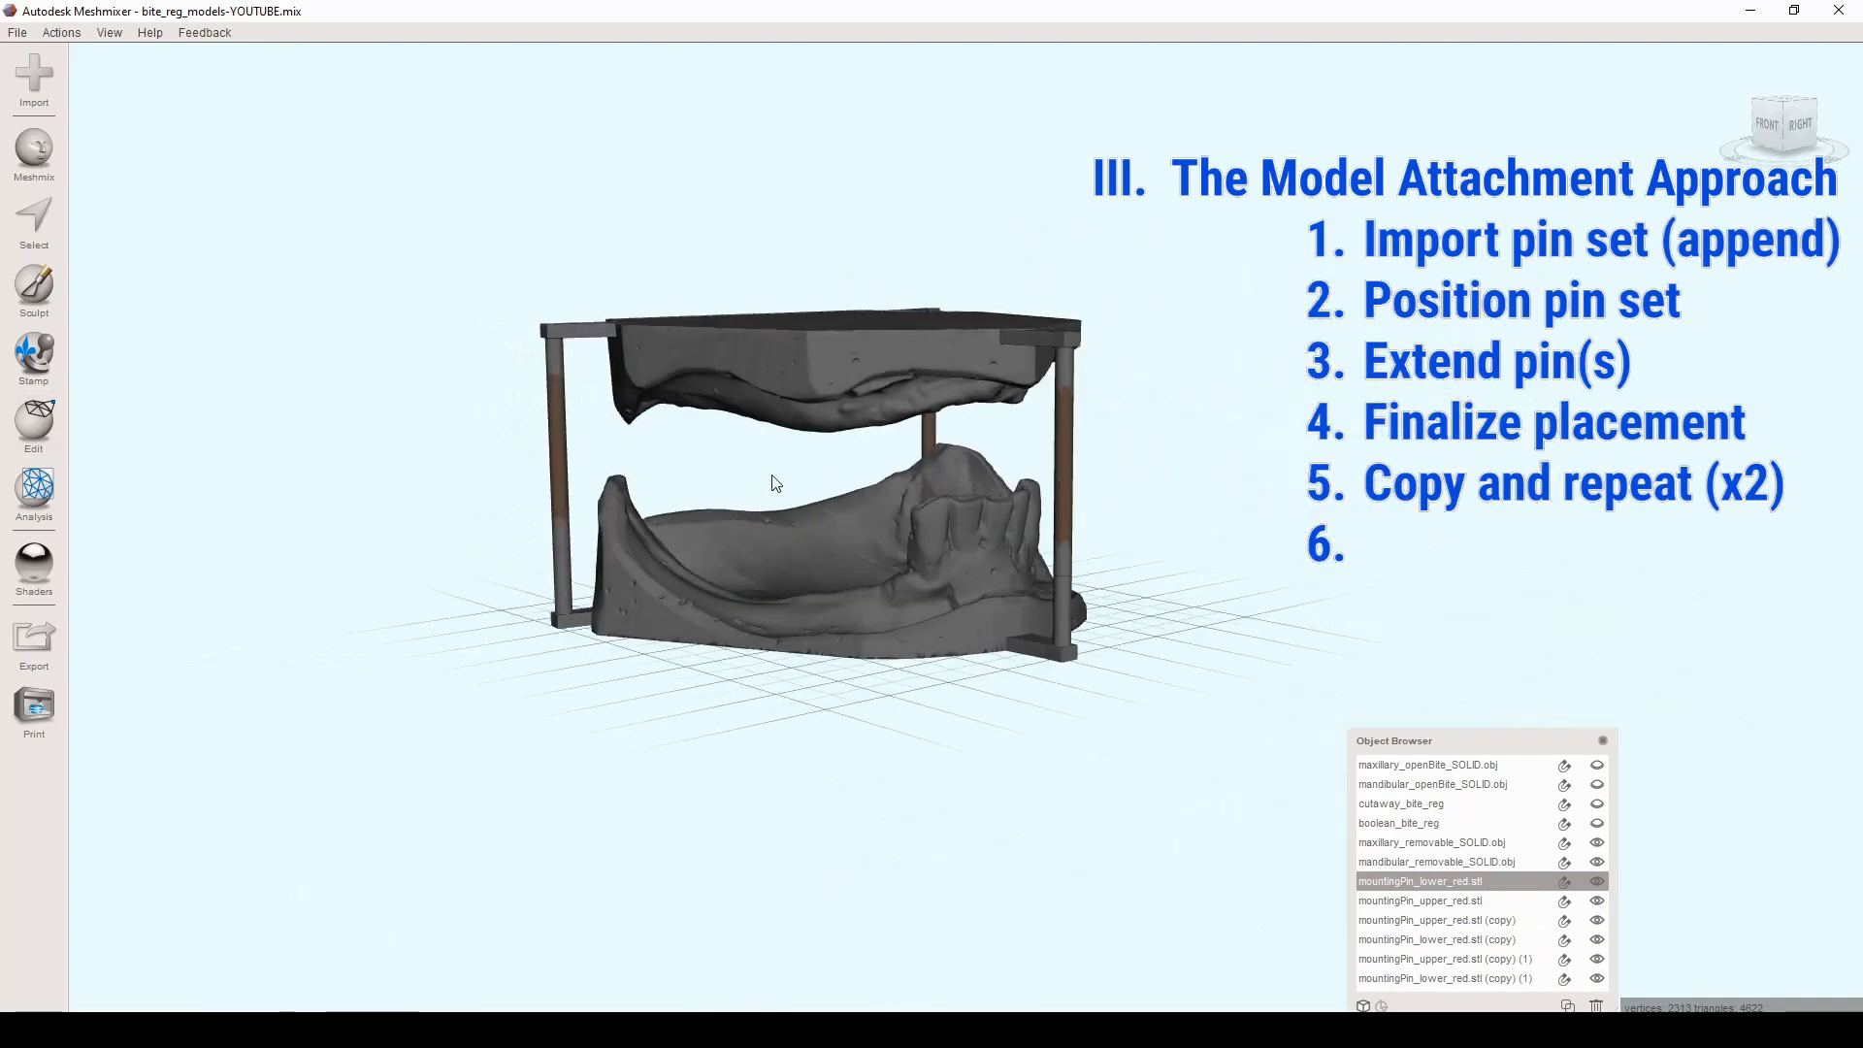
right_click_drag(1149, 292, 1195, 320)
left_click(532, 363)
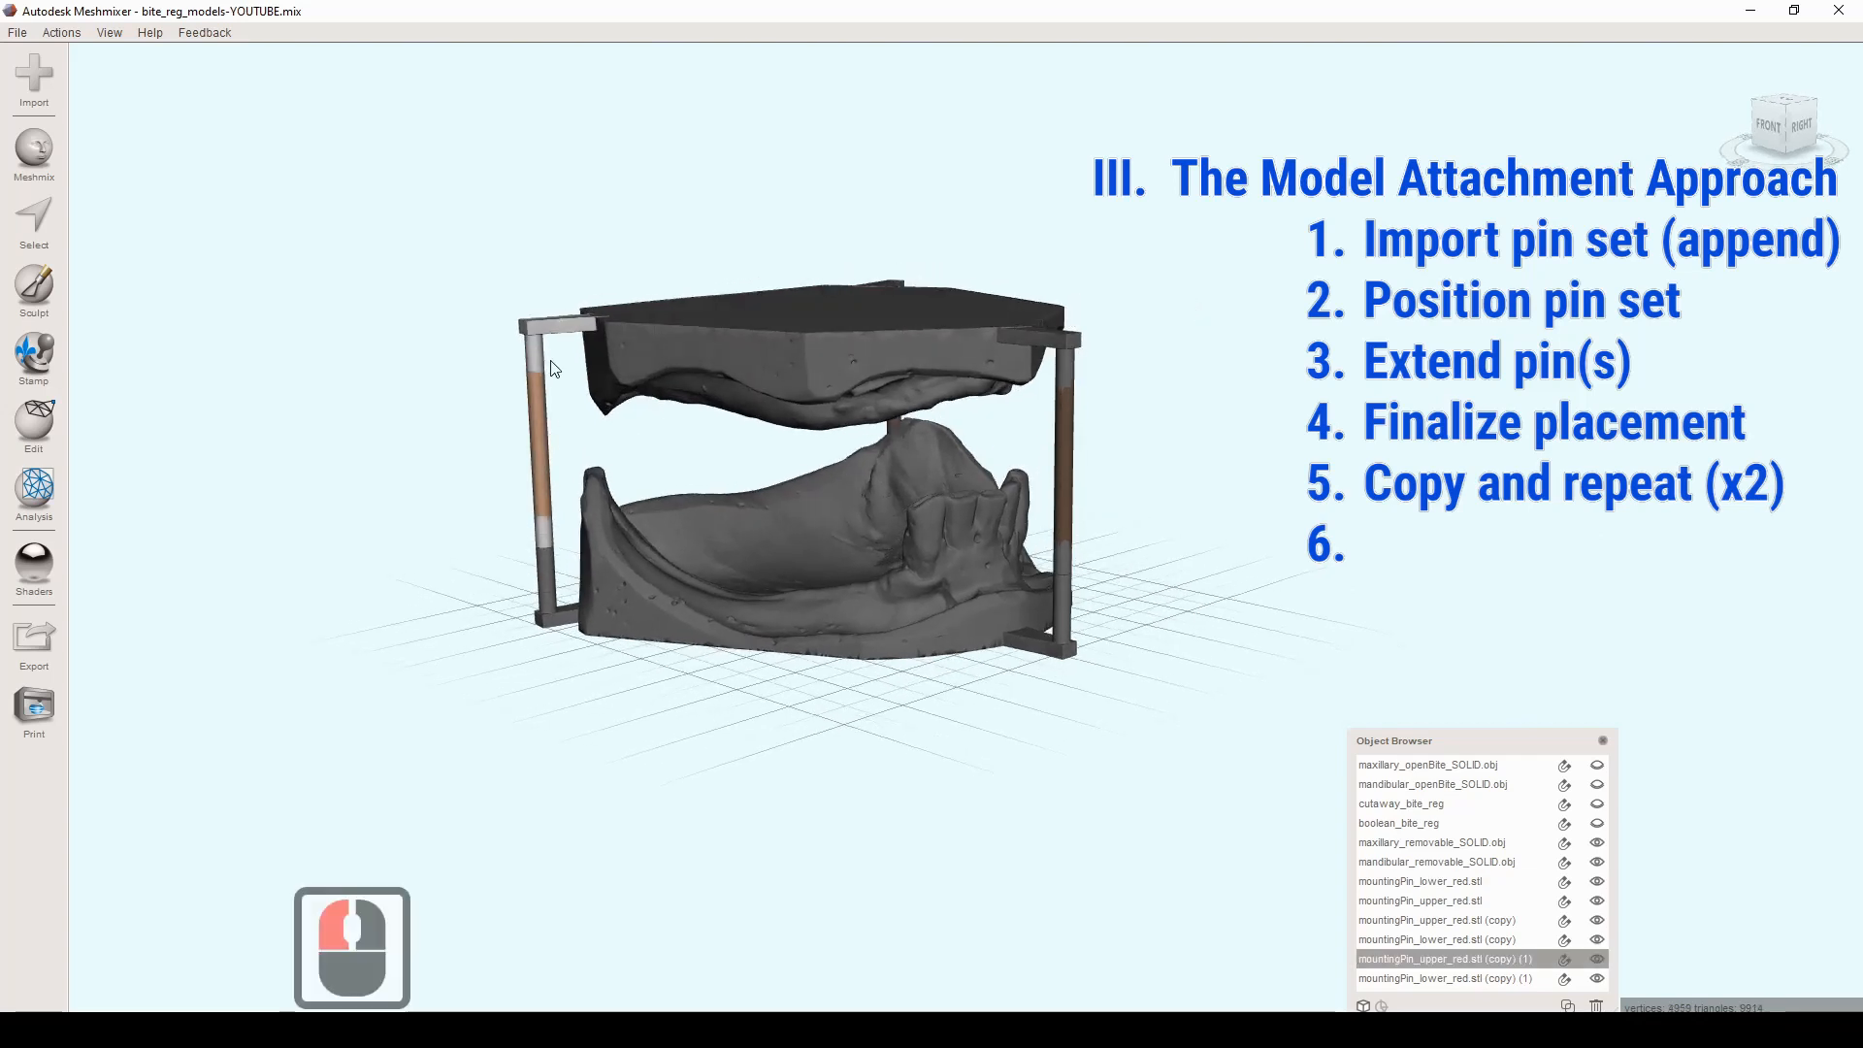
left_click(1054, 398)
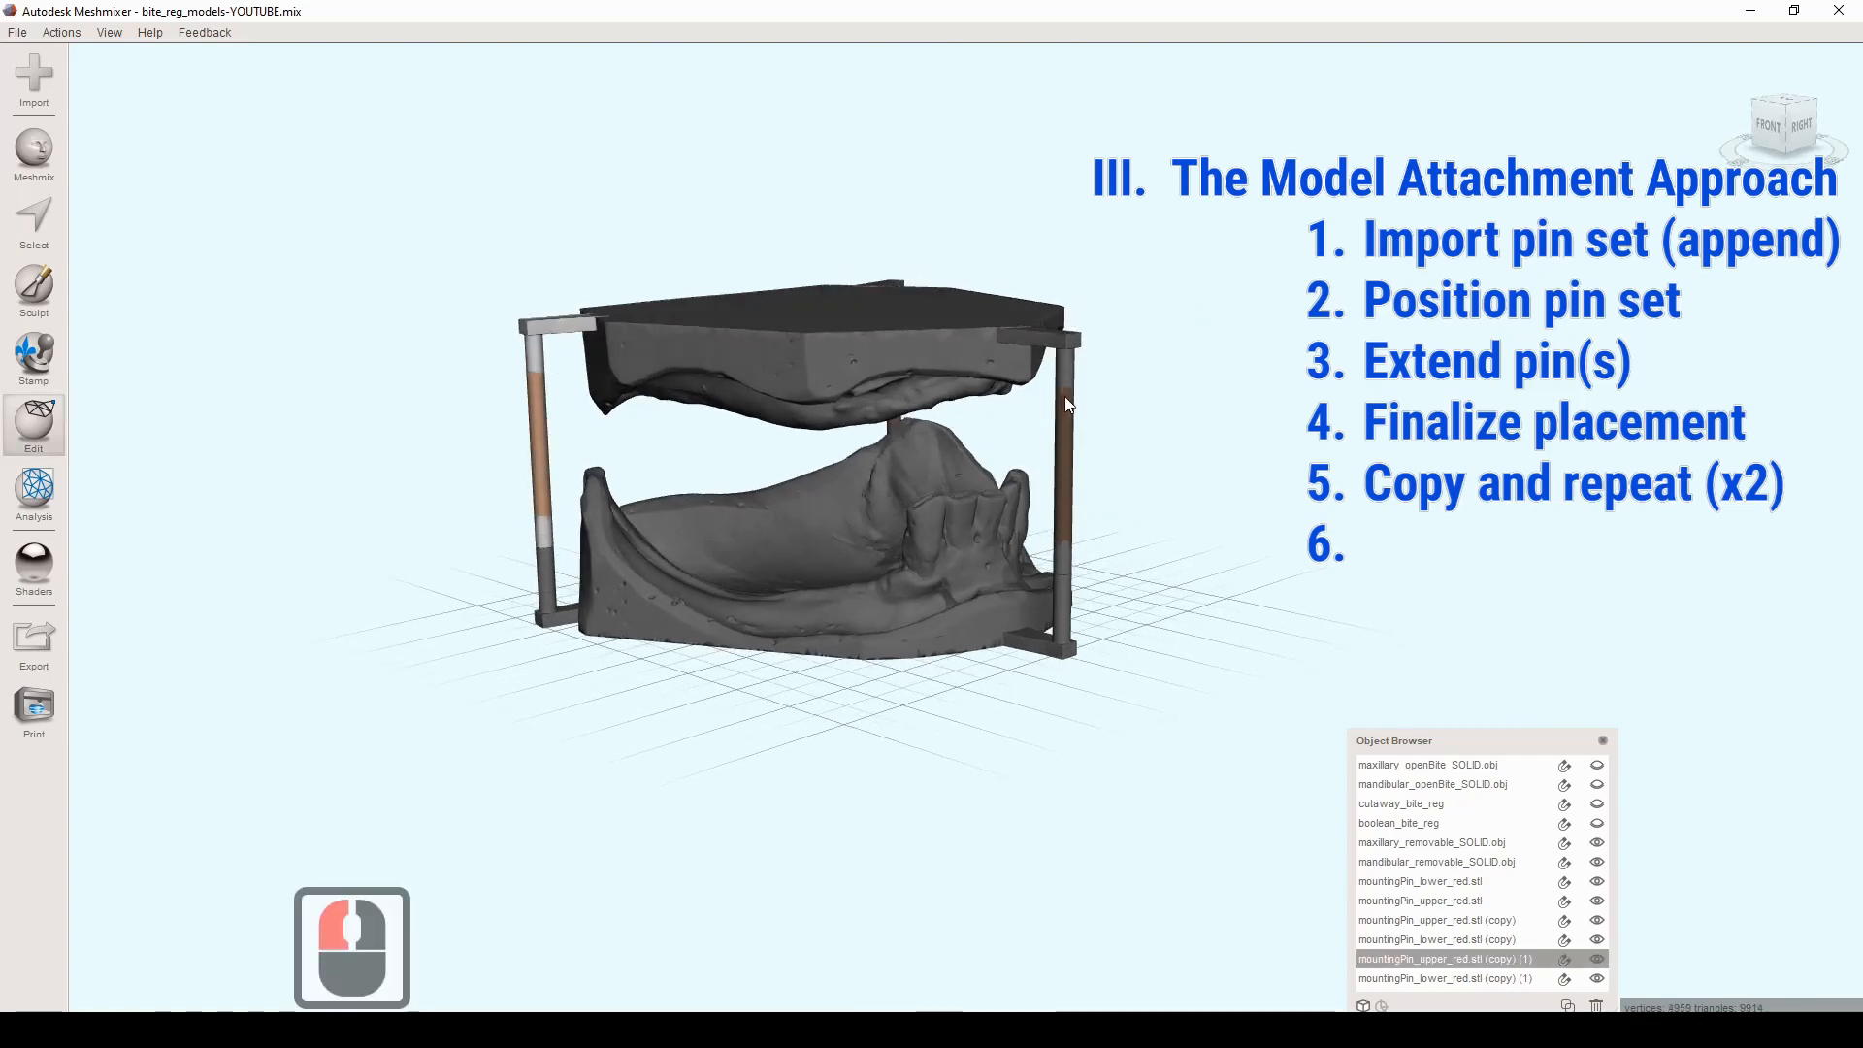
left_click(1064, 396, "shift")
right_click_drag(1169, 375, 975, 388)
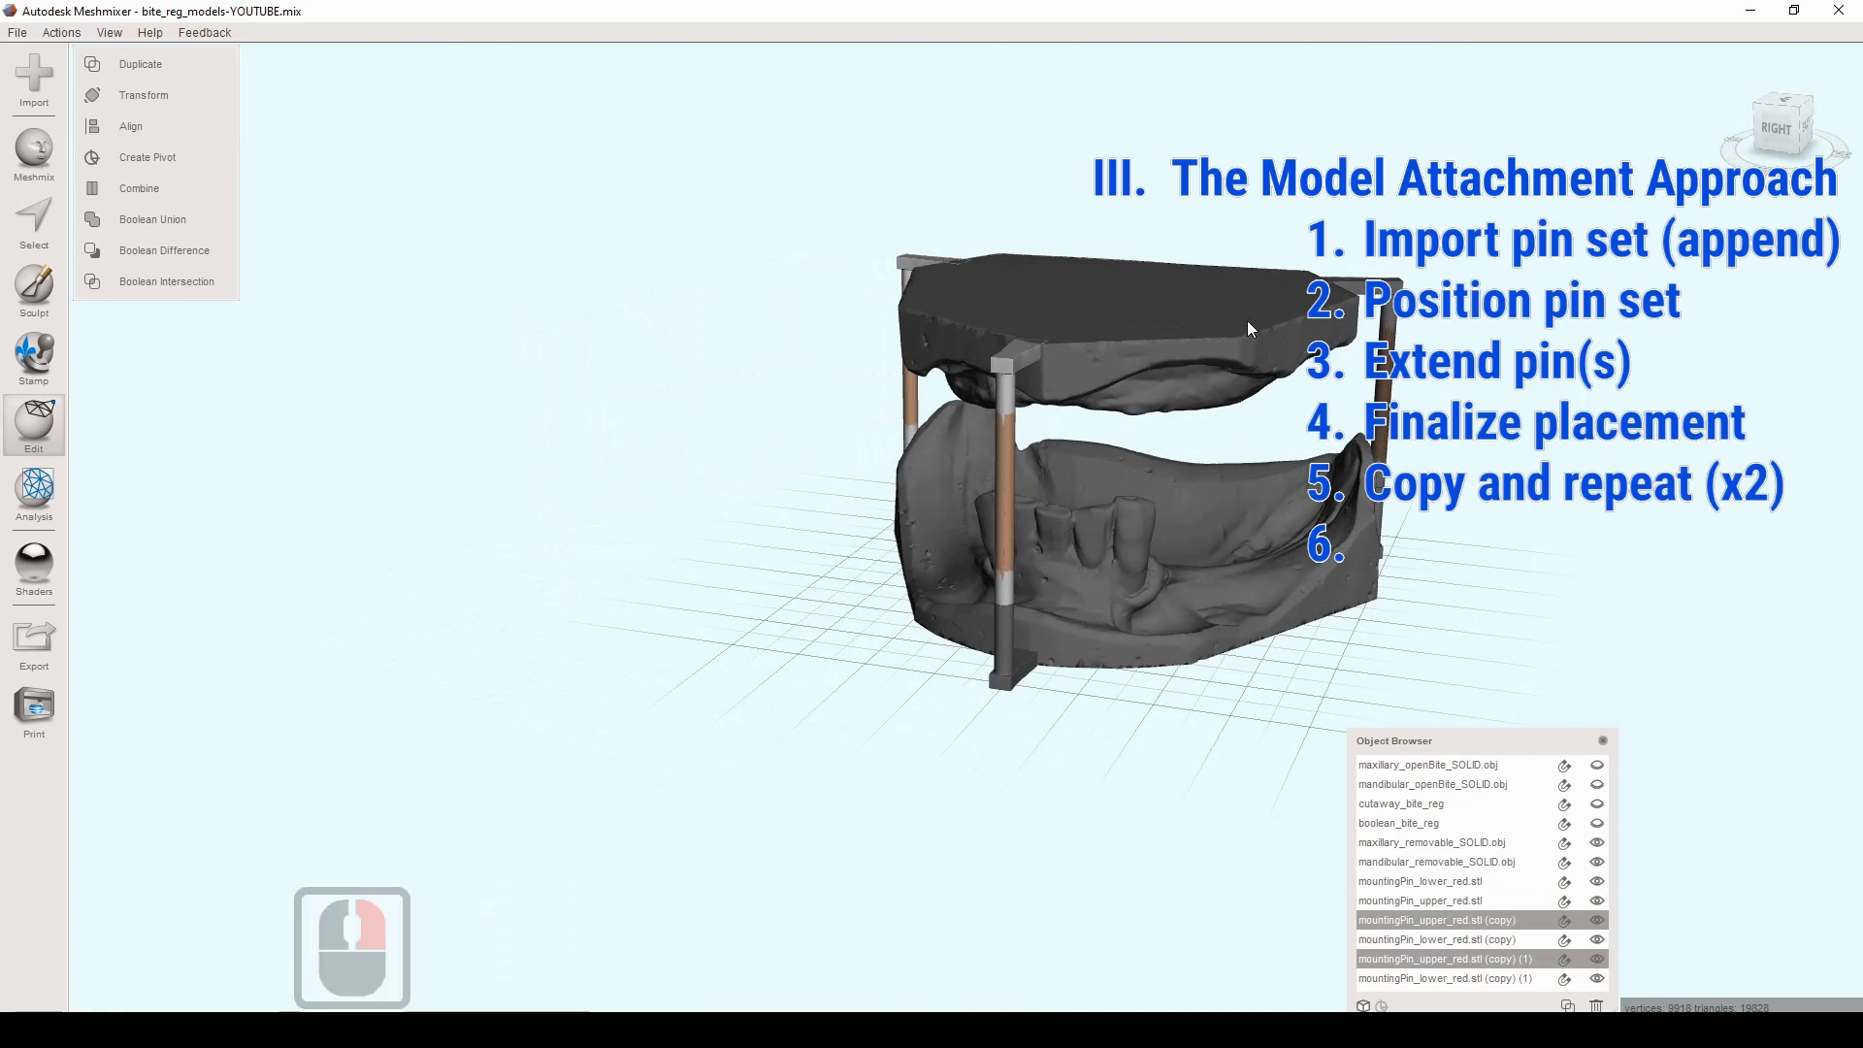
right_click(1410, 366)
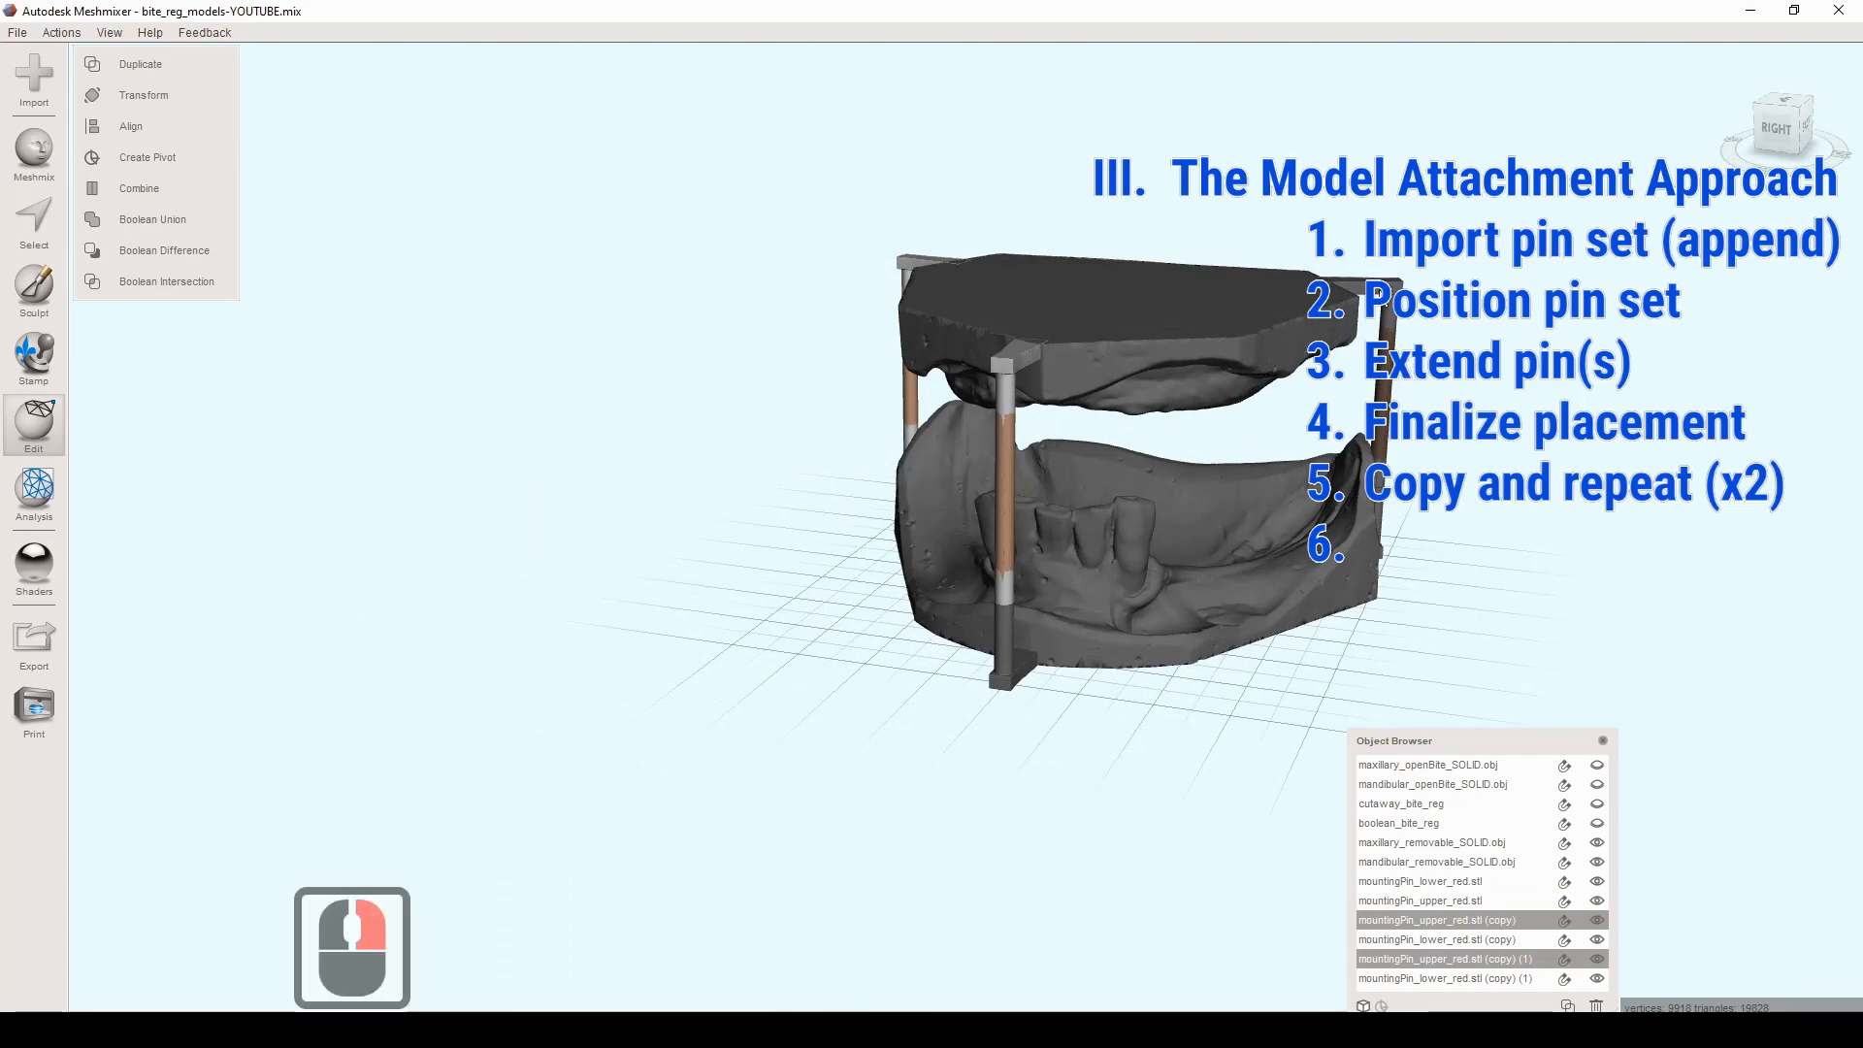
left_click(1487, 279, "shift")
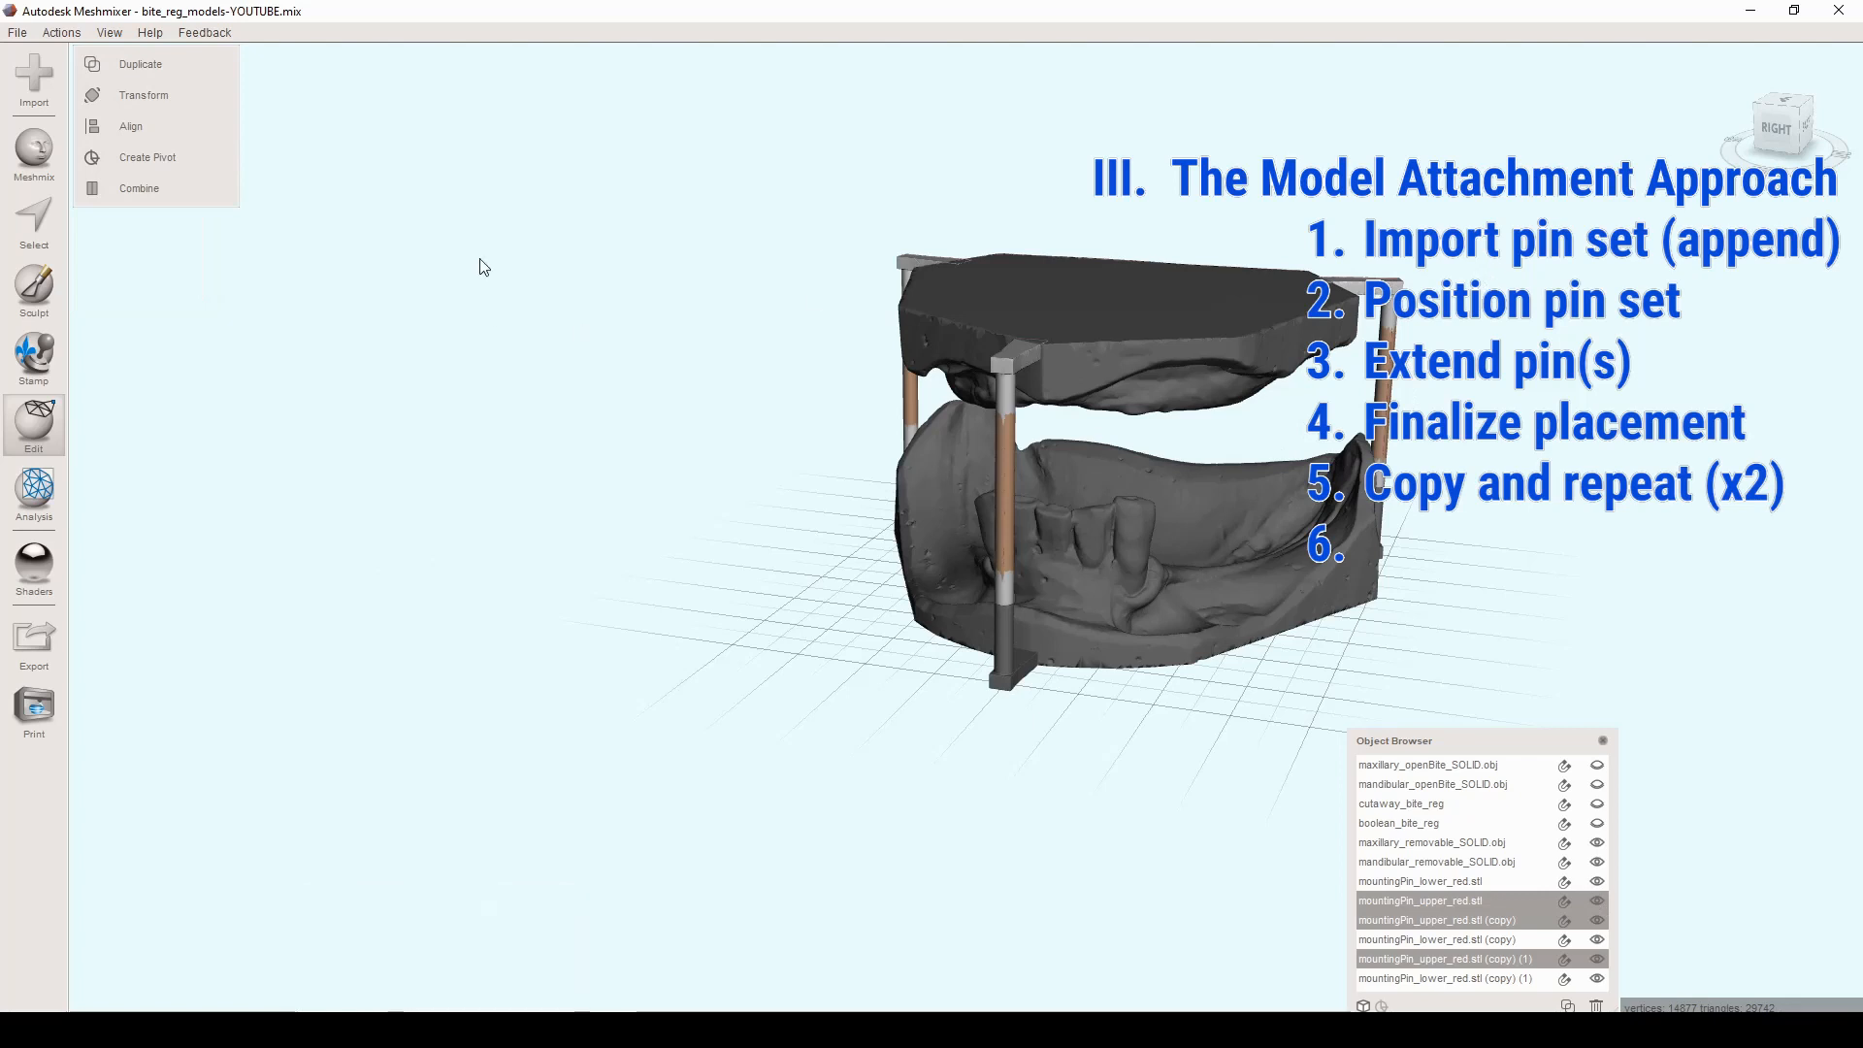
left_click(184, 188)
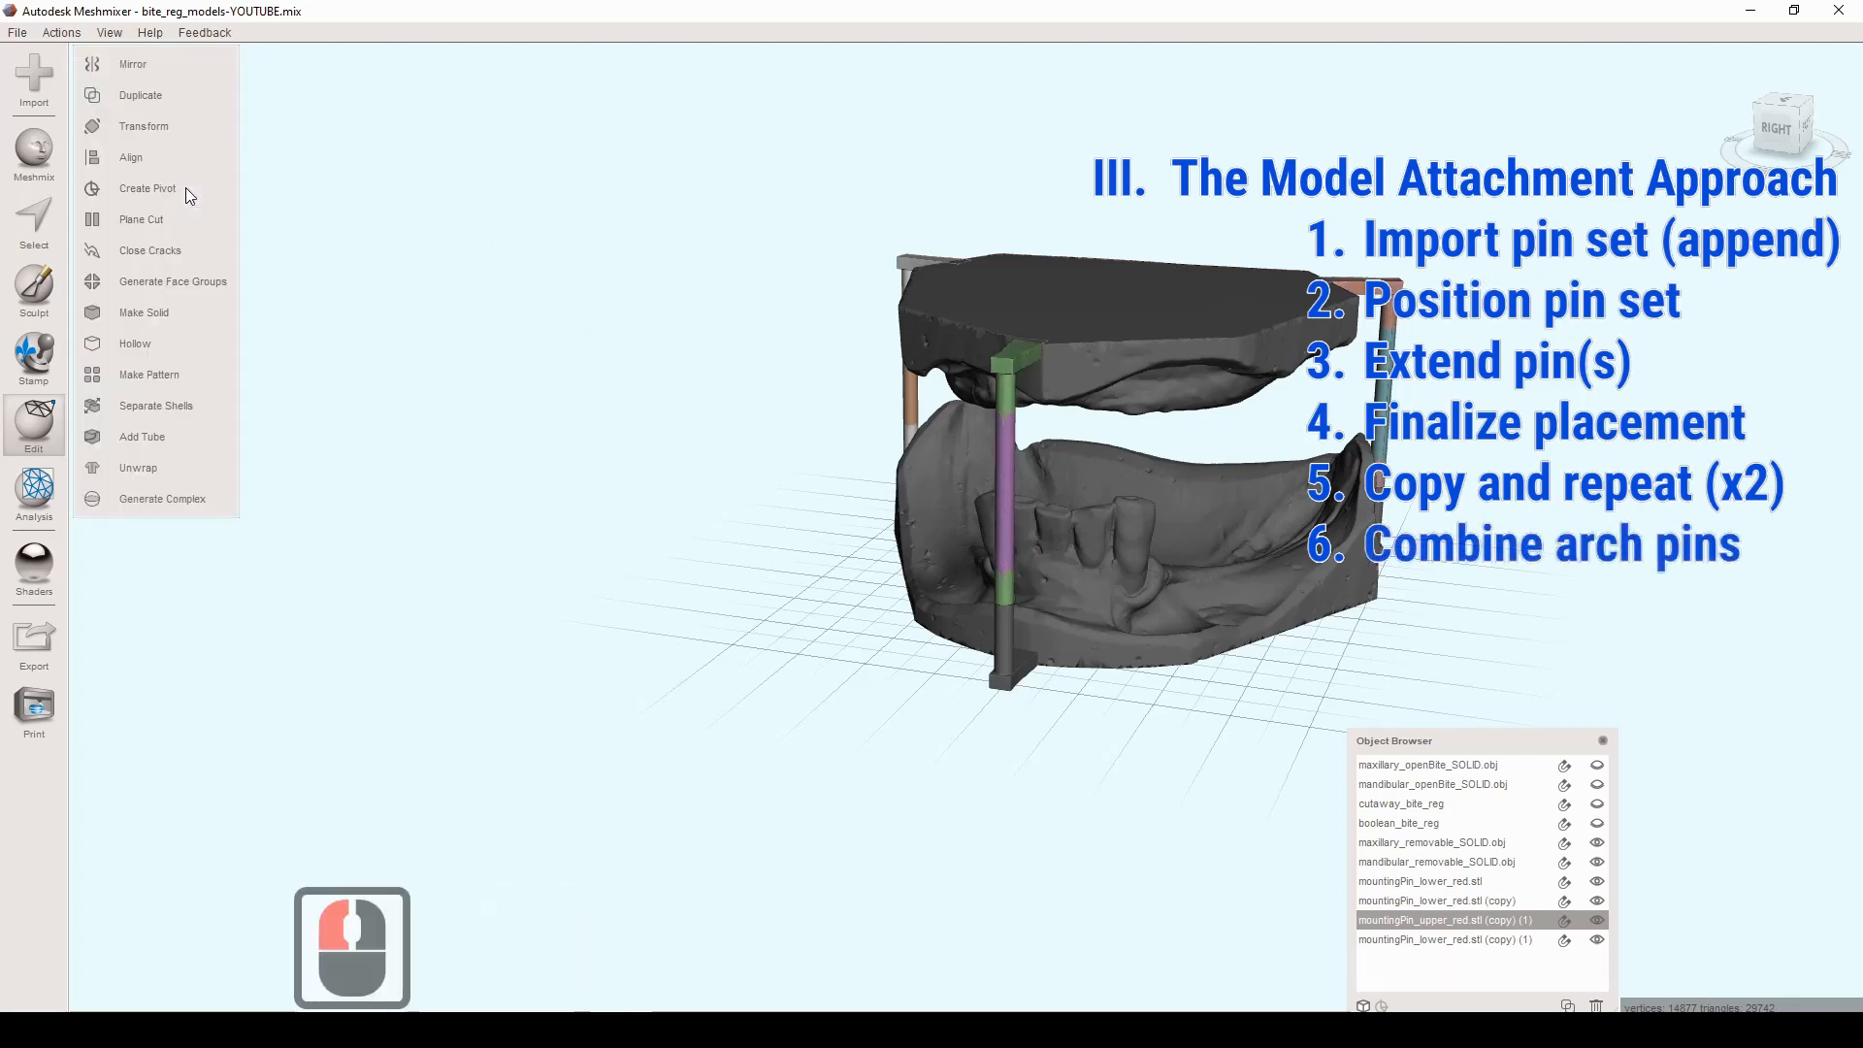
Step: Select the whole combined upper pin object and clear its separate face groups
right_click_drag(585, 378, 630, 584)
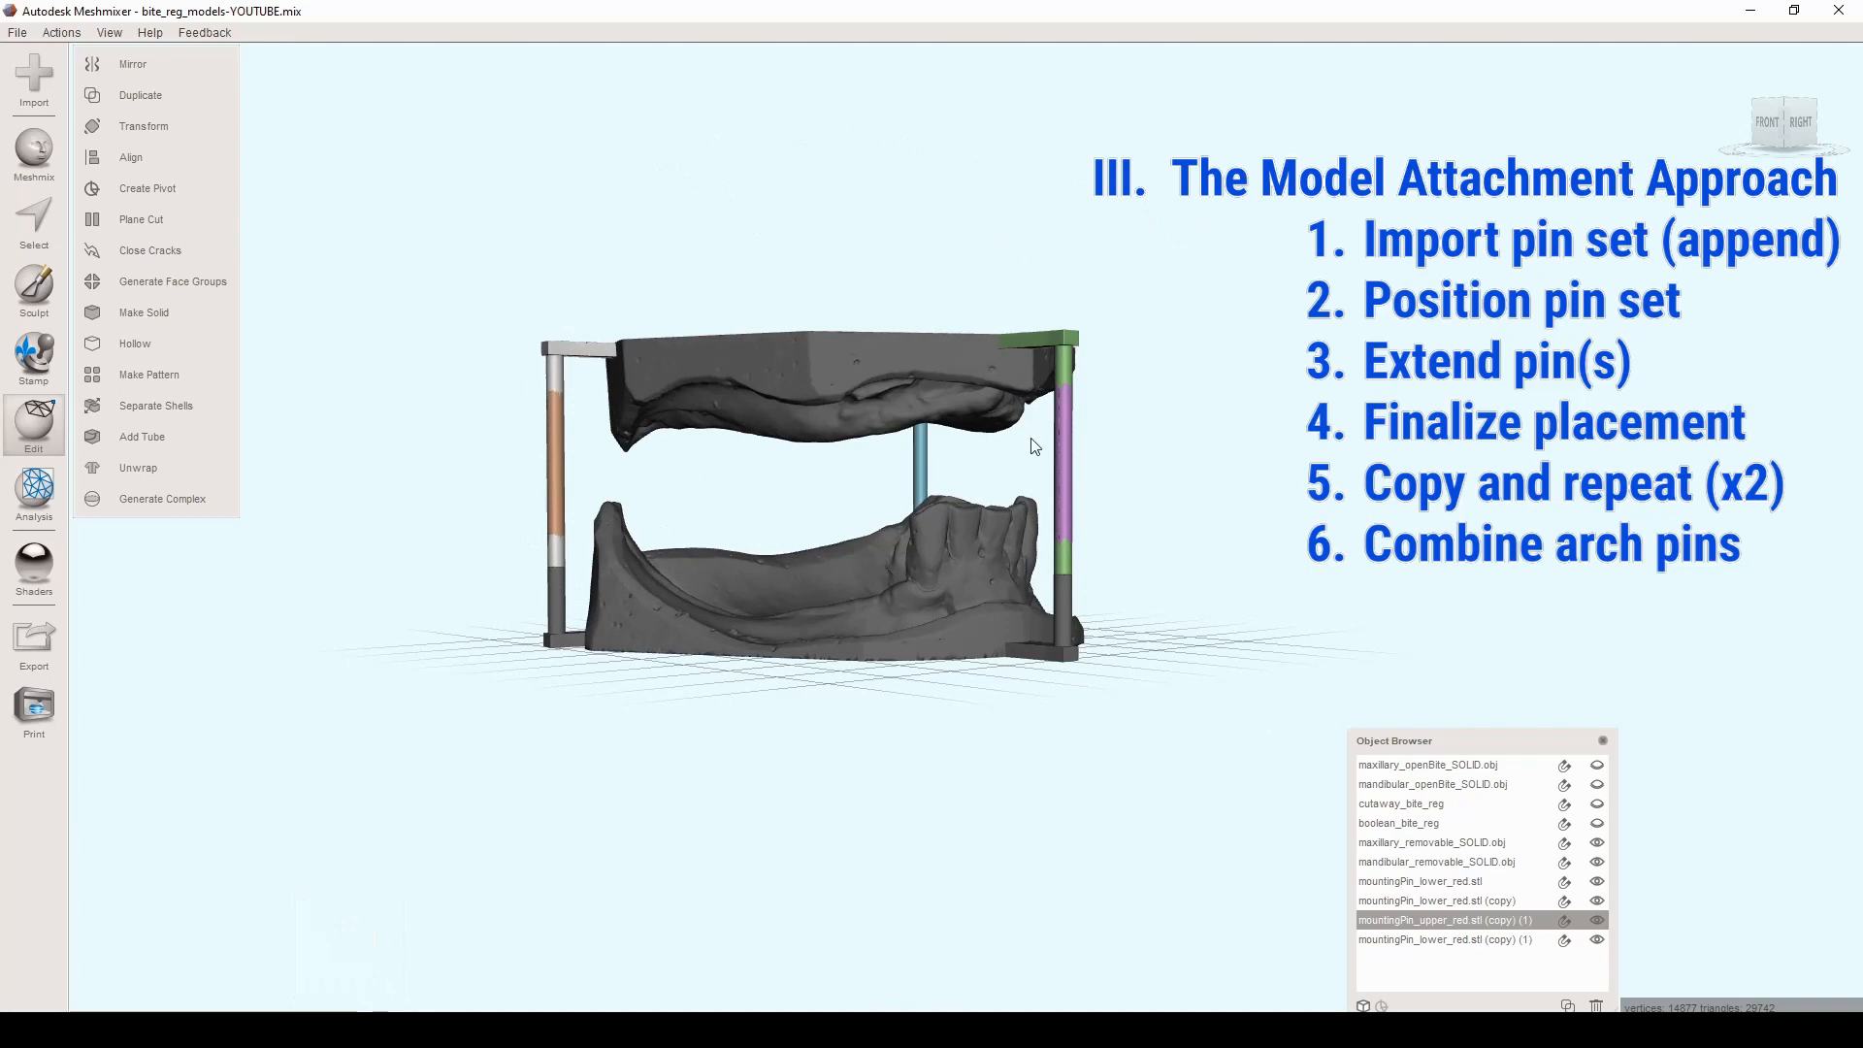
right_click(1102, 357)
key("ctrl+a")
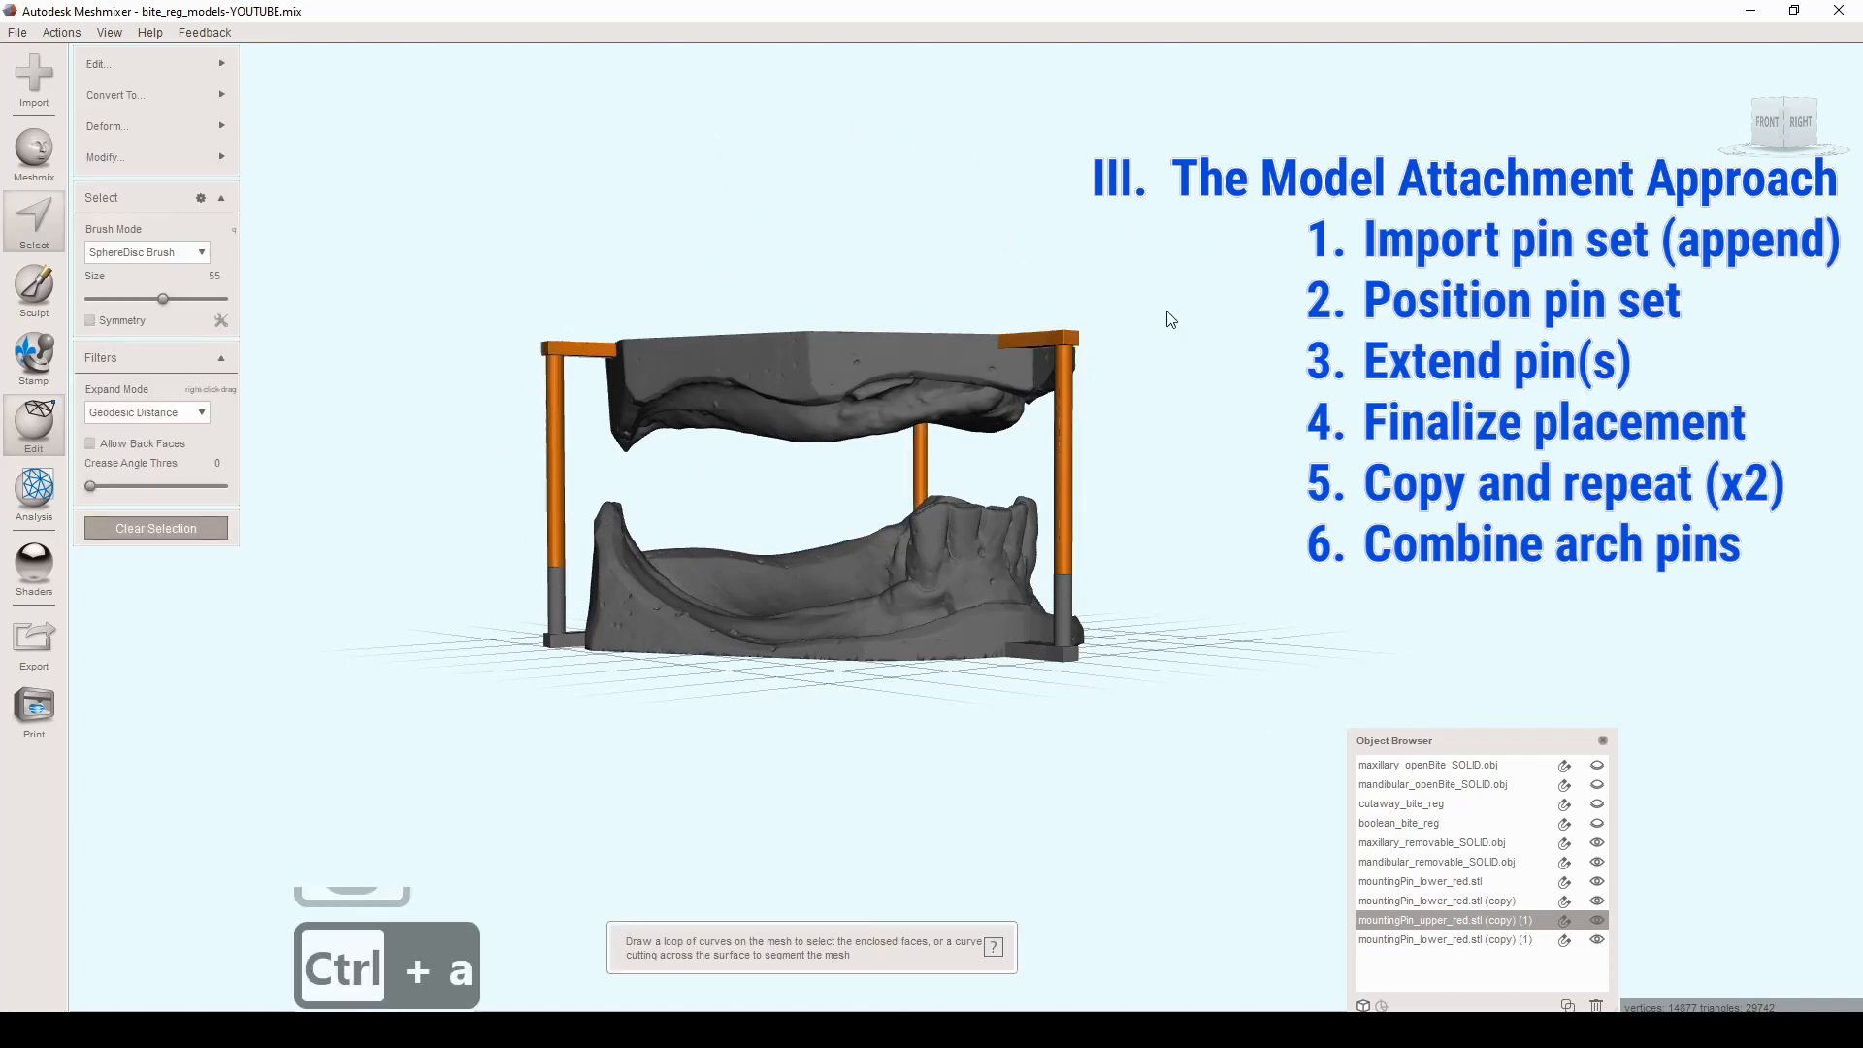
key("ctrl+shift+g")
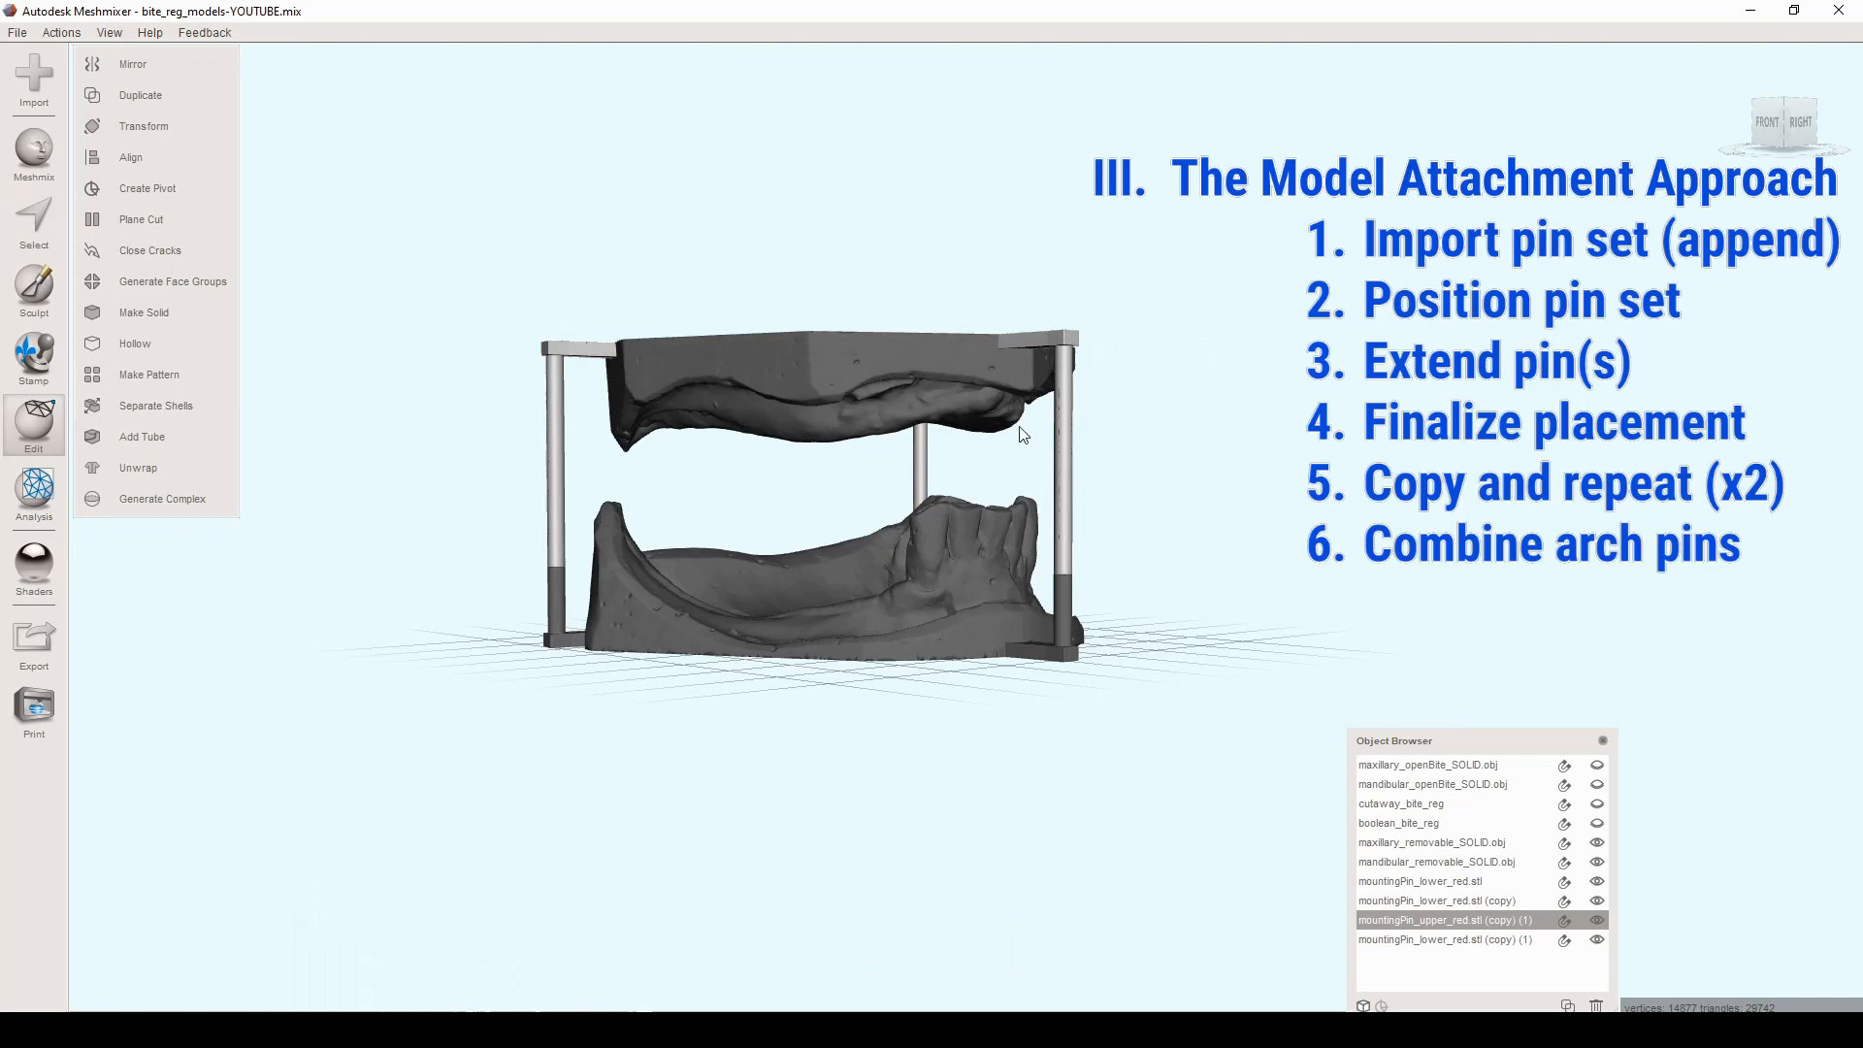
Step: Combine the three lower mounting pins into a single object
left_click(561, 616)
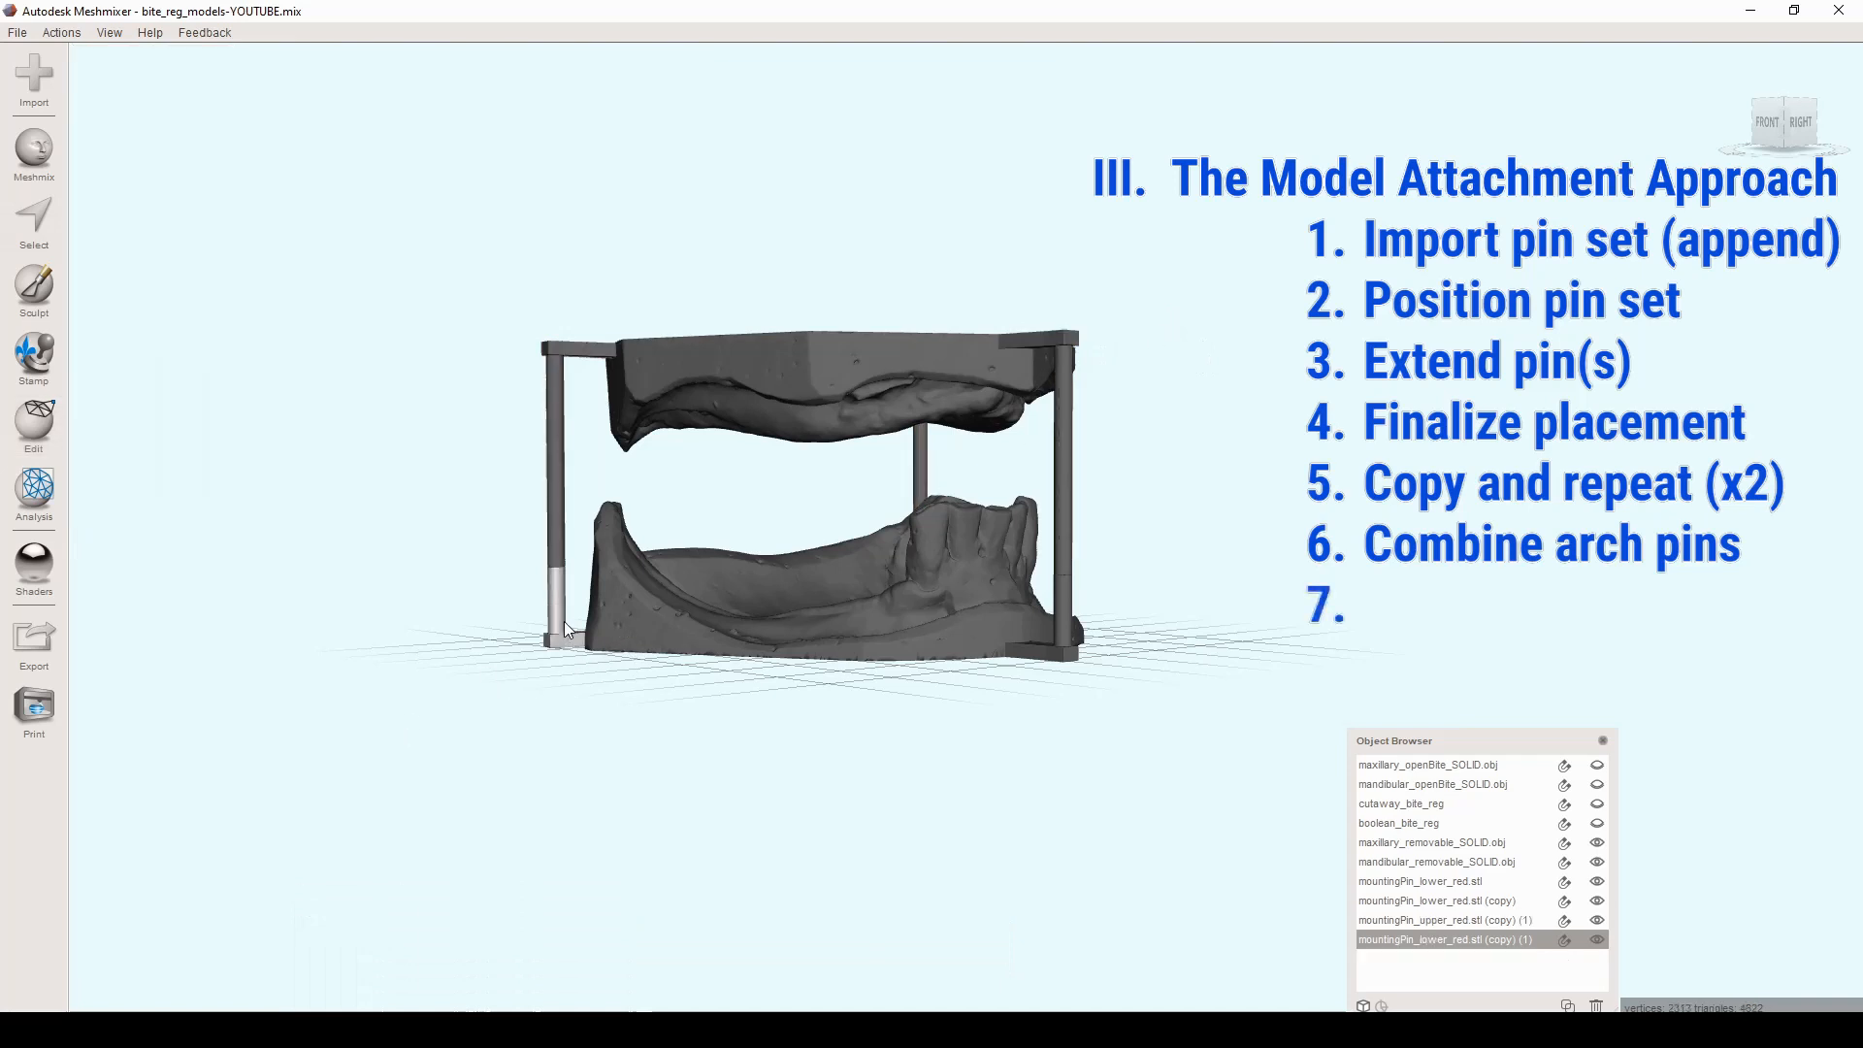
right_click_drag(1123, 651, 1097, 740)
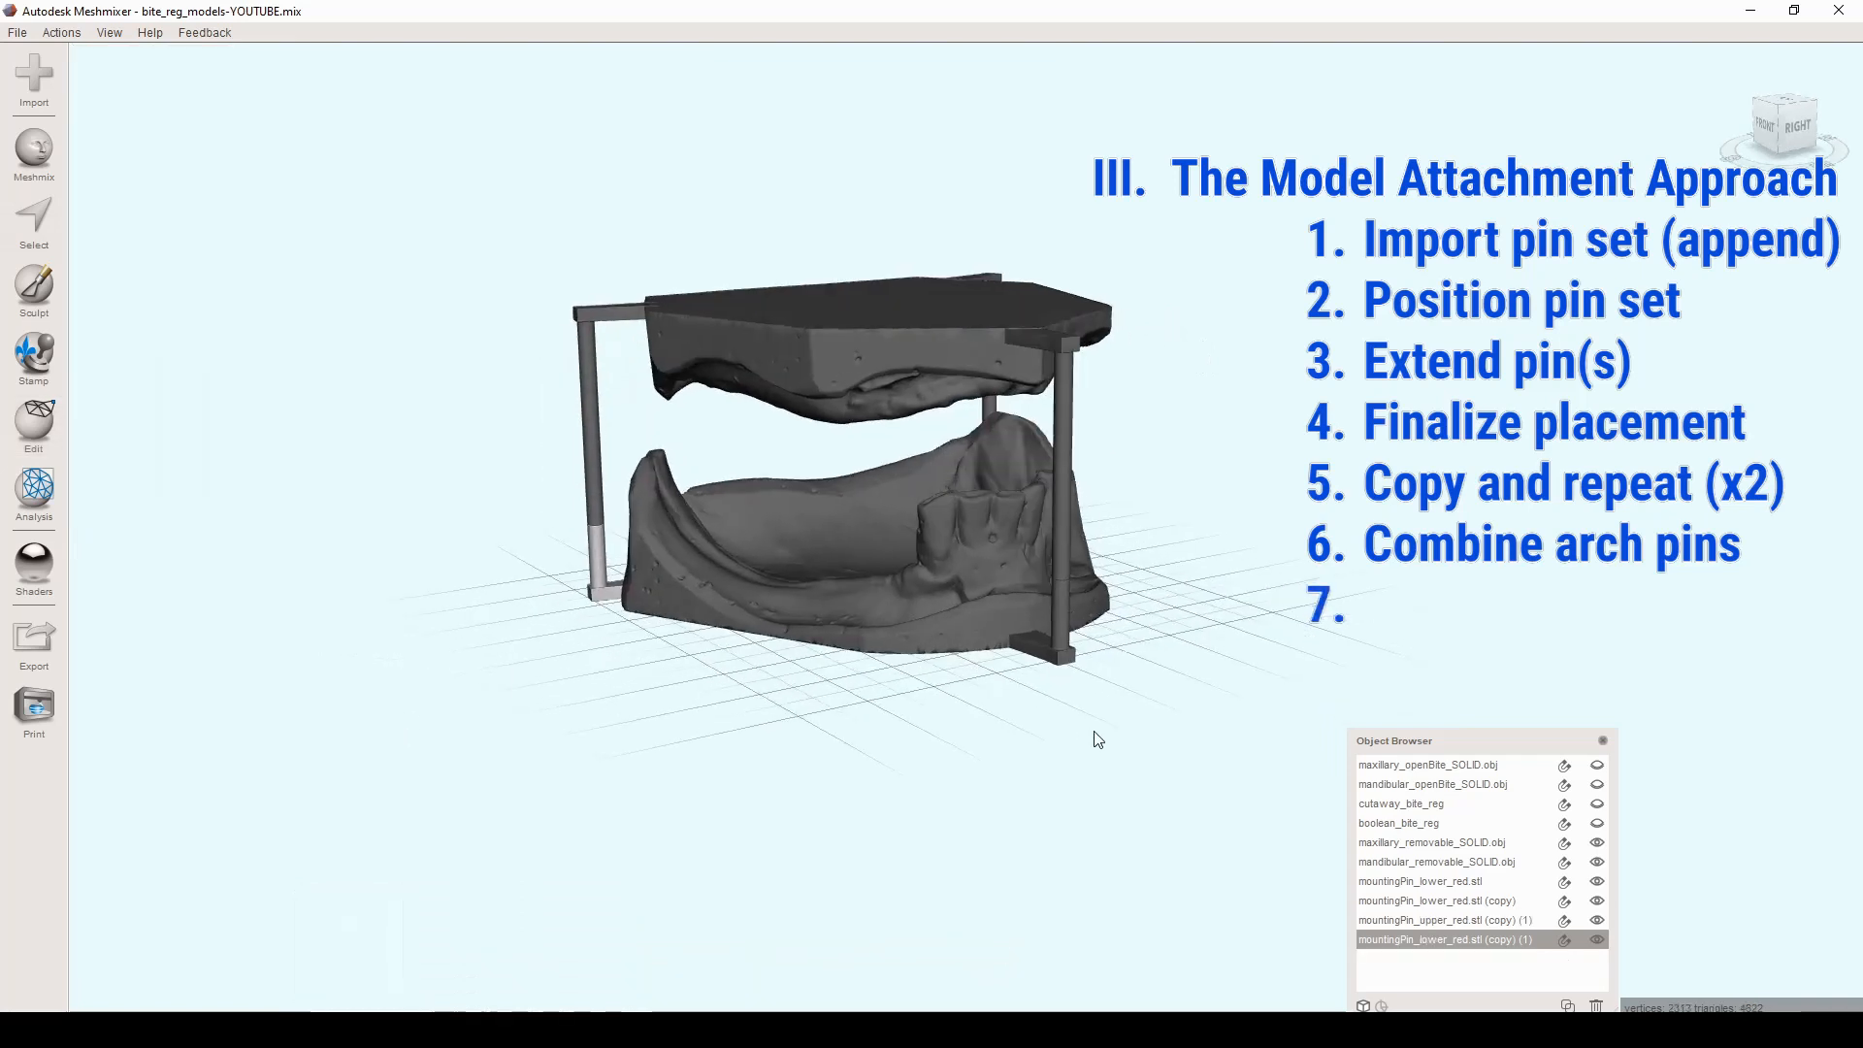
left_click(1052, 664, "shift")
right_click_drag(1052, 664, 1366, 572)
left_click(1512, 648, "shift")
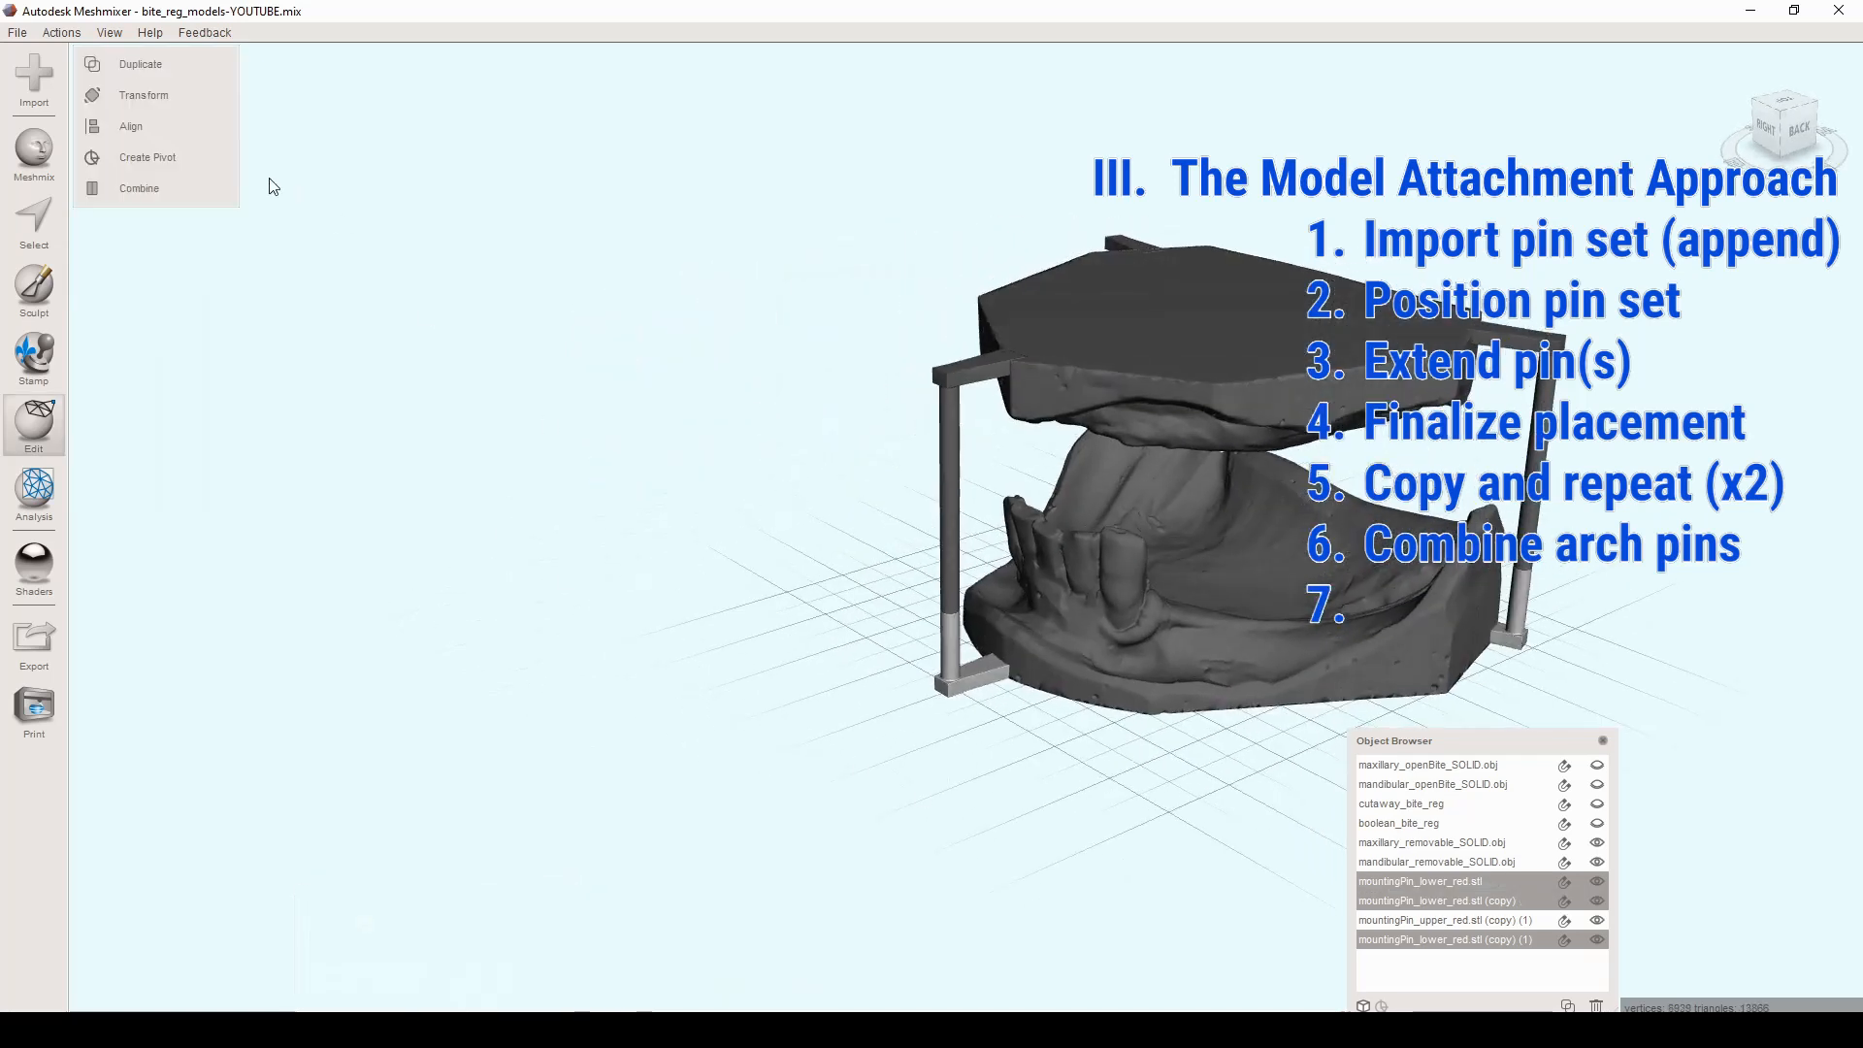
left_click(206, 198)
Step: Select the whole combined lower pin object and clear its separate face groups
right_click_drag(589, 423, 1005, 368)
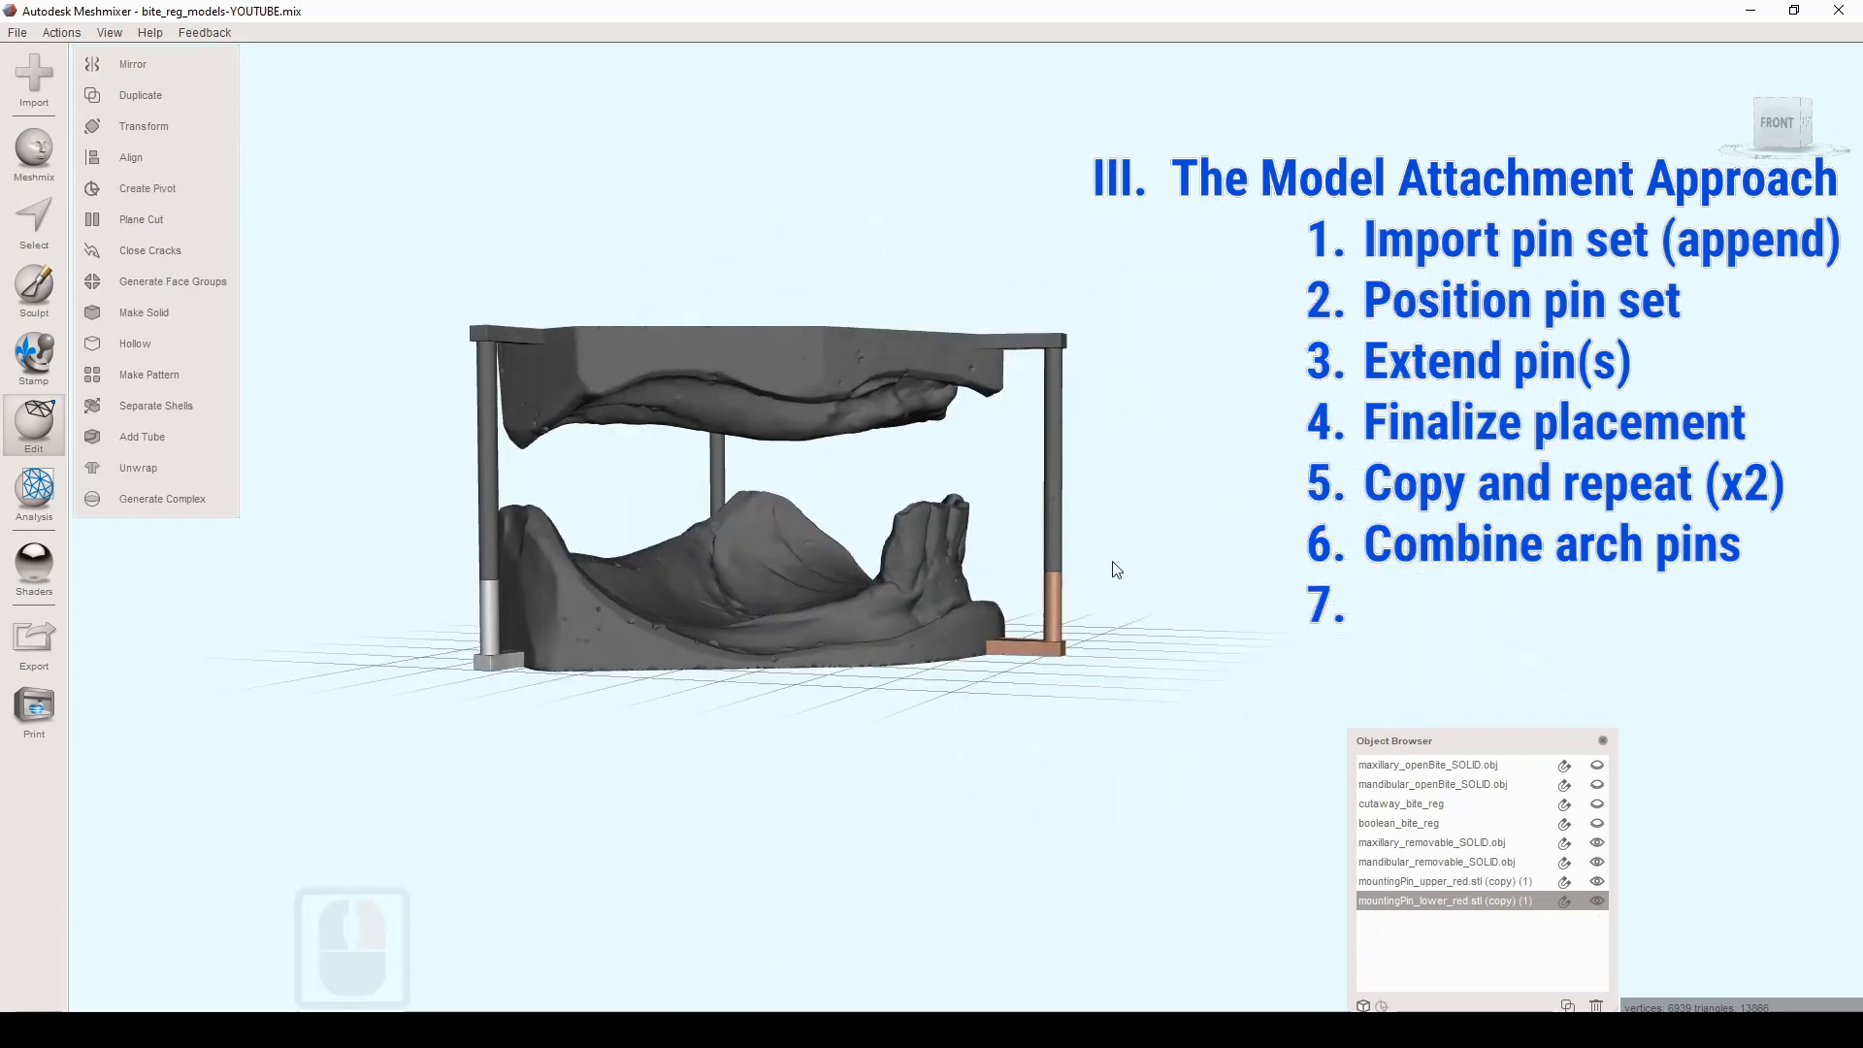
key("ctrl+a")
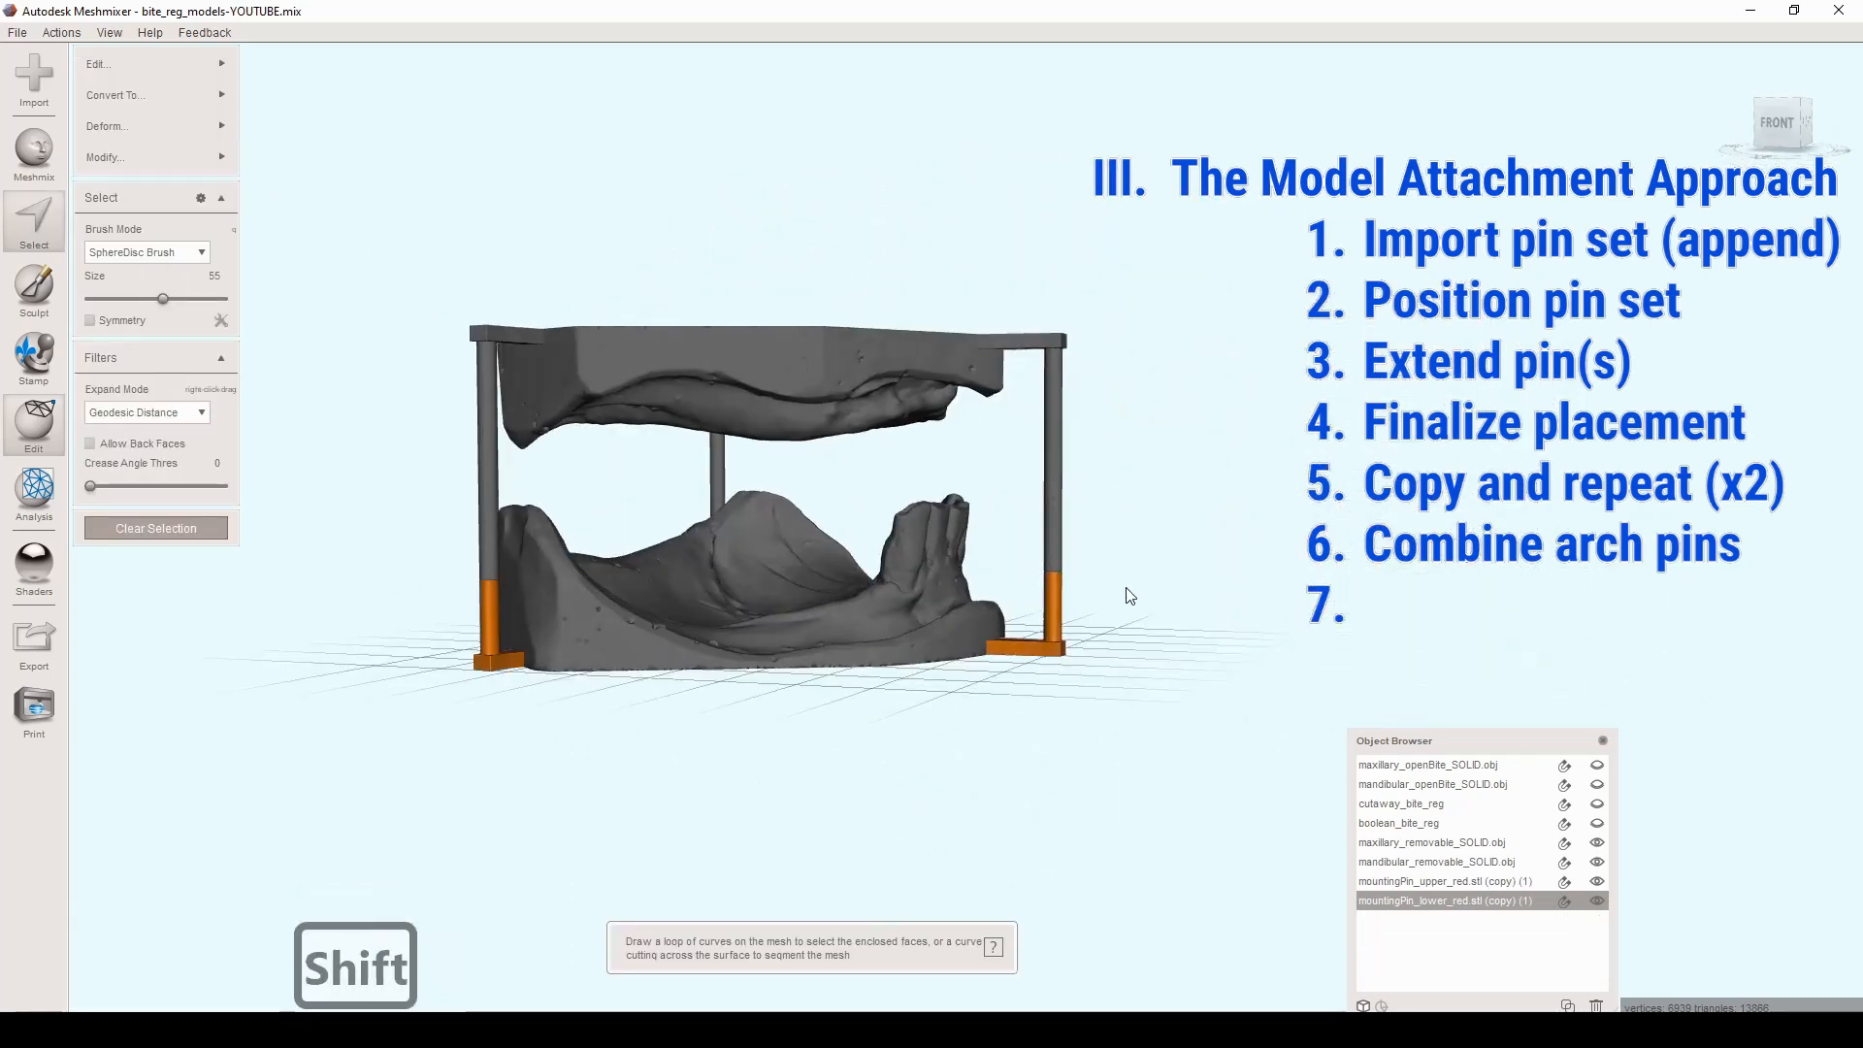
key("ctrl+shift+g")
Step: Identify the maxillary and mandibular removable models and the combined upper and lower pins by selecting each in turn
right_click_drag(1123, 595, 1041, 543)
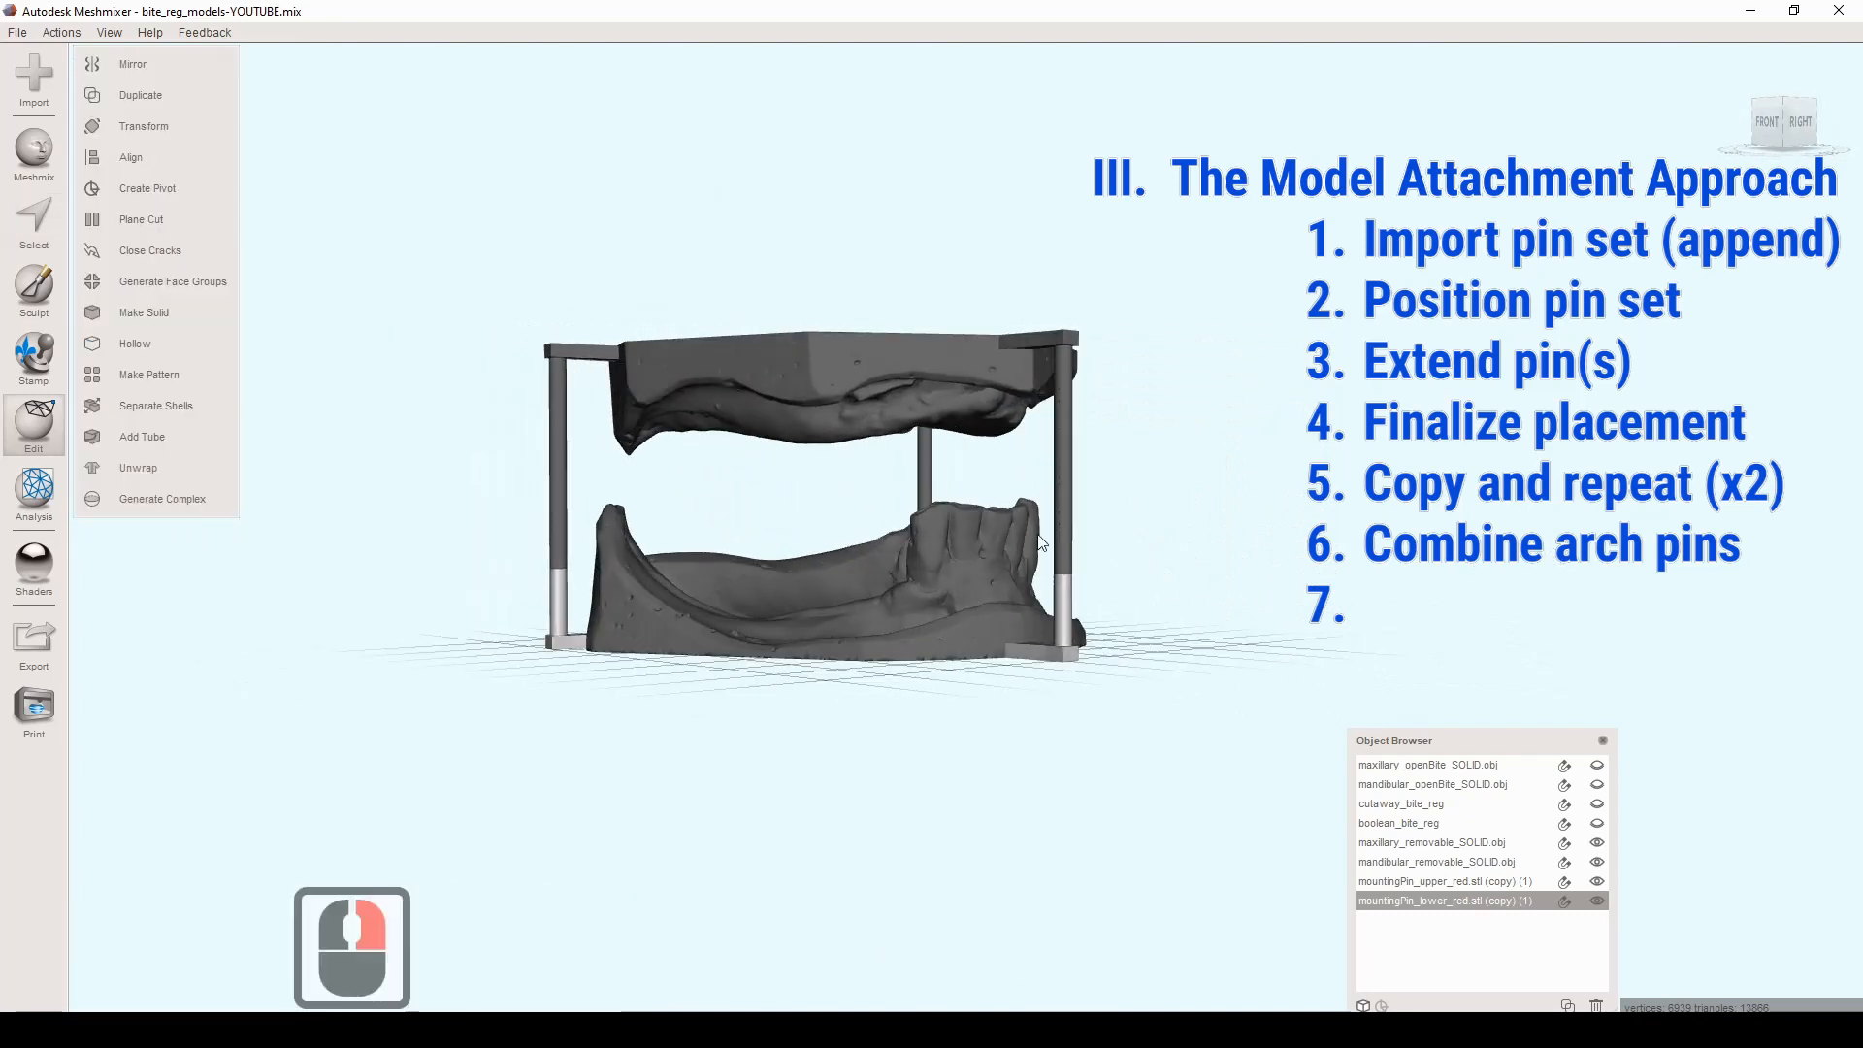
left_click(870, 376)
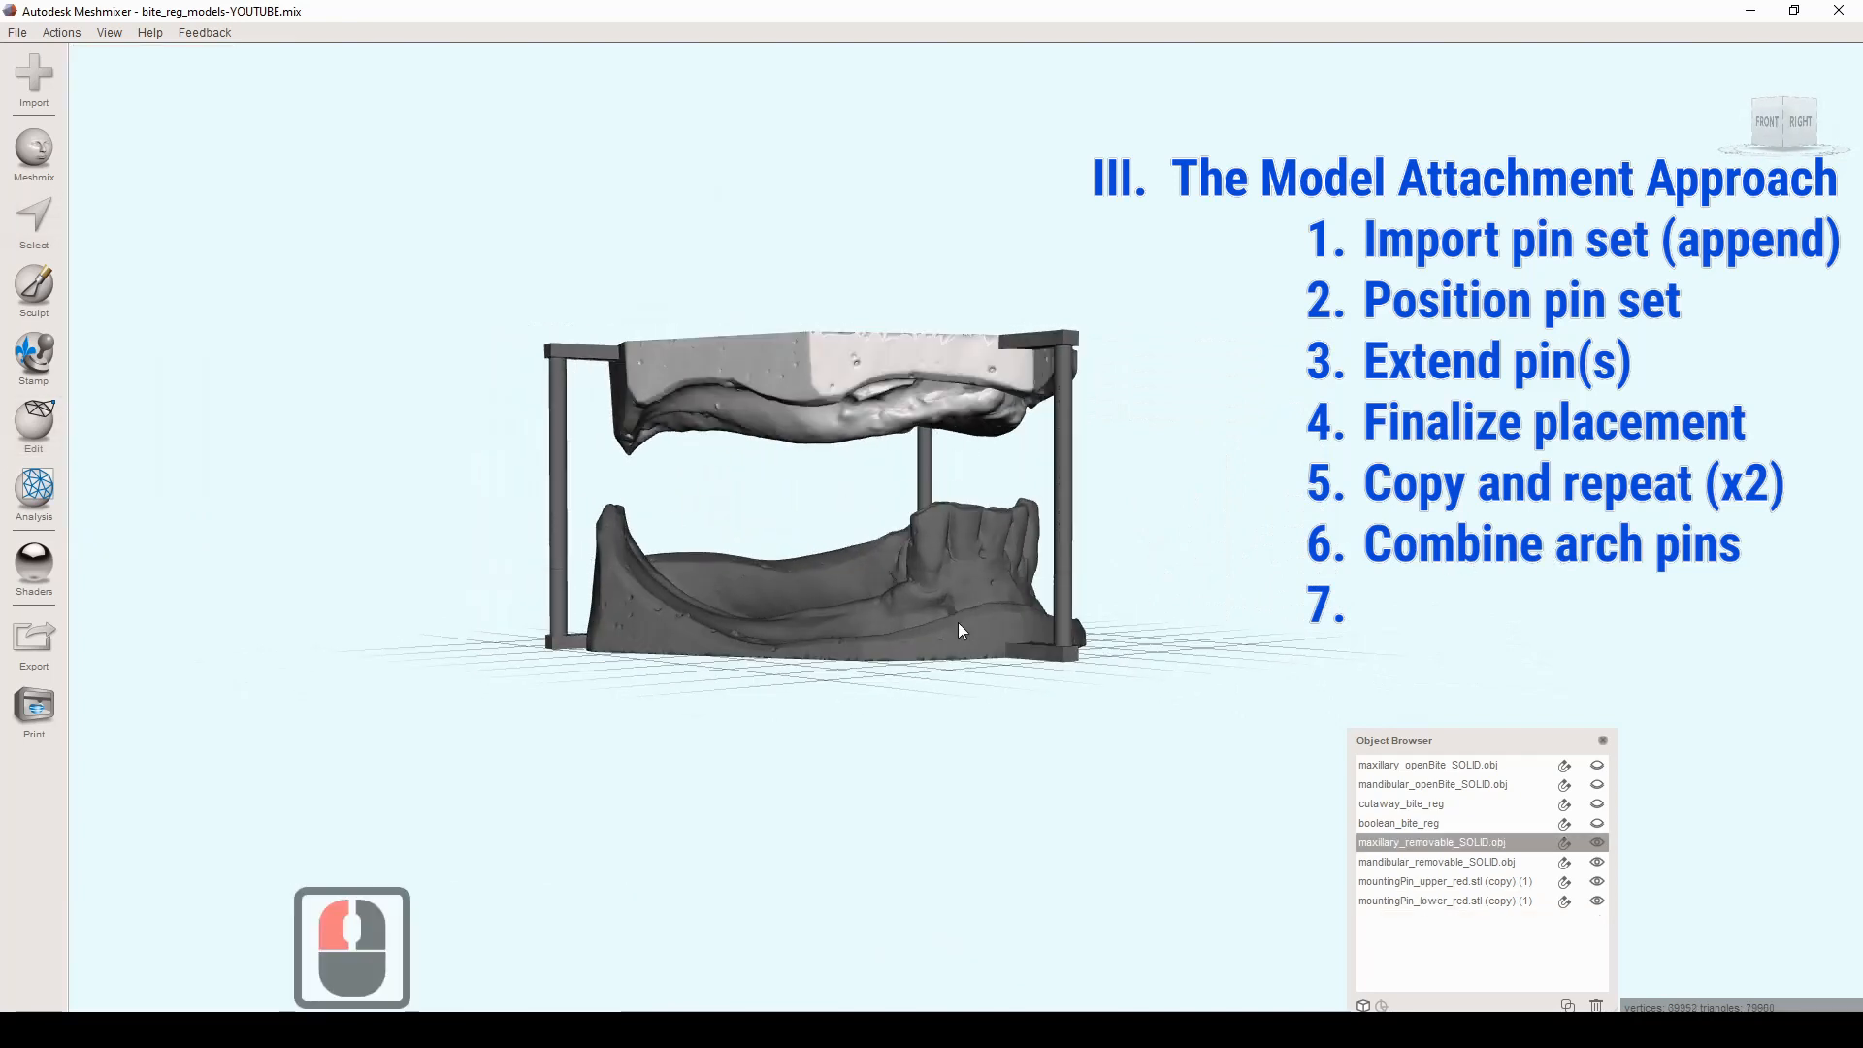
left_click(957, 621)
left_click(567, 359)
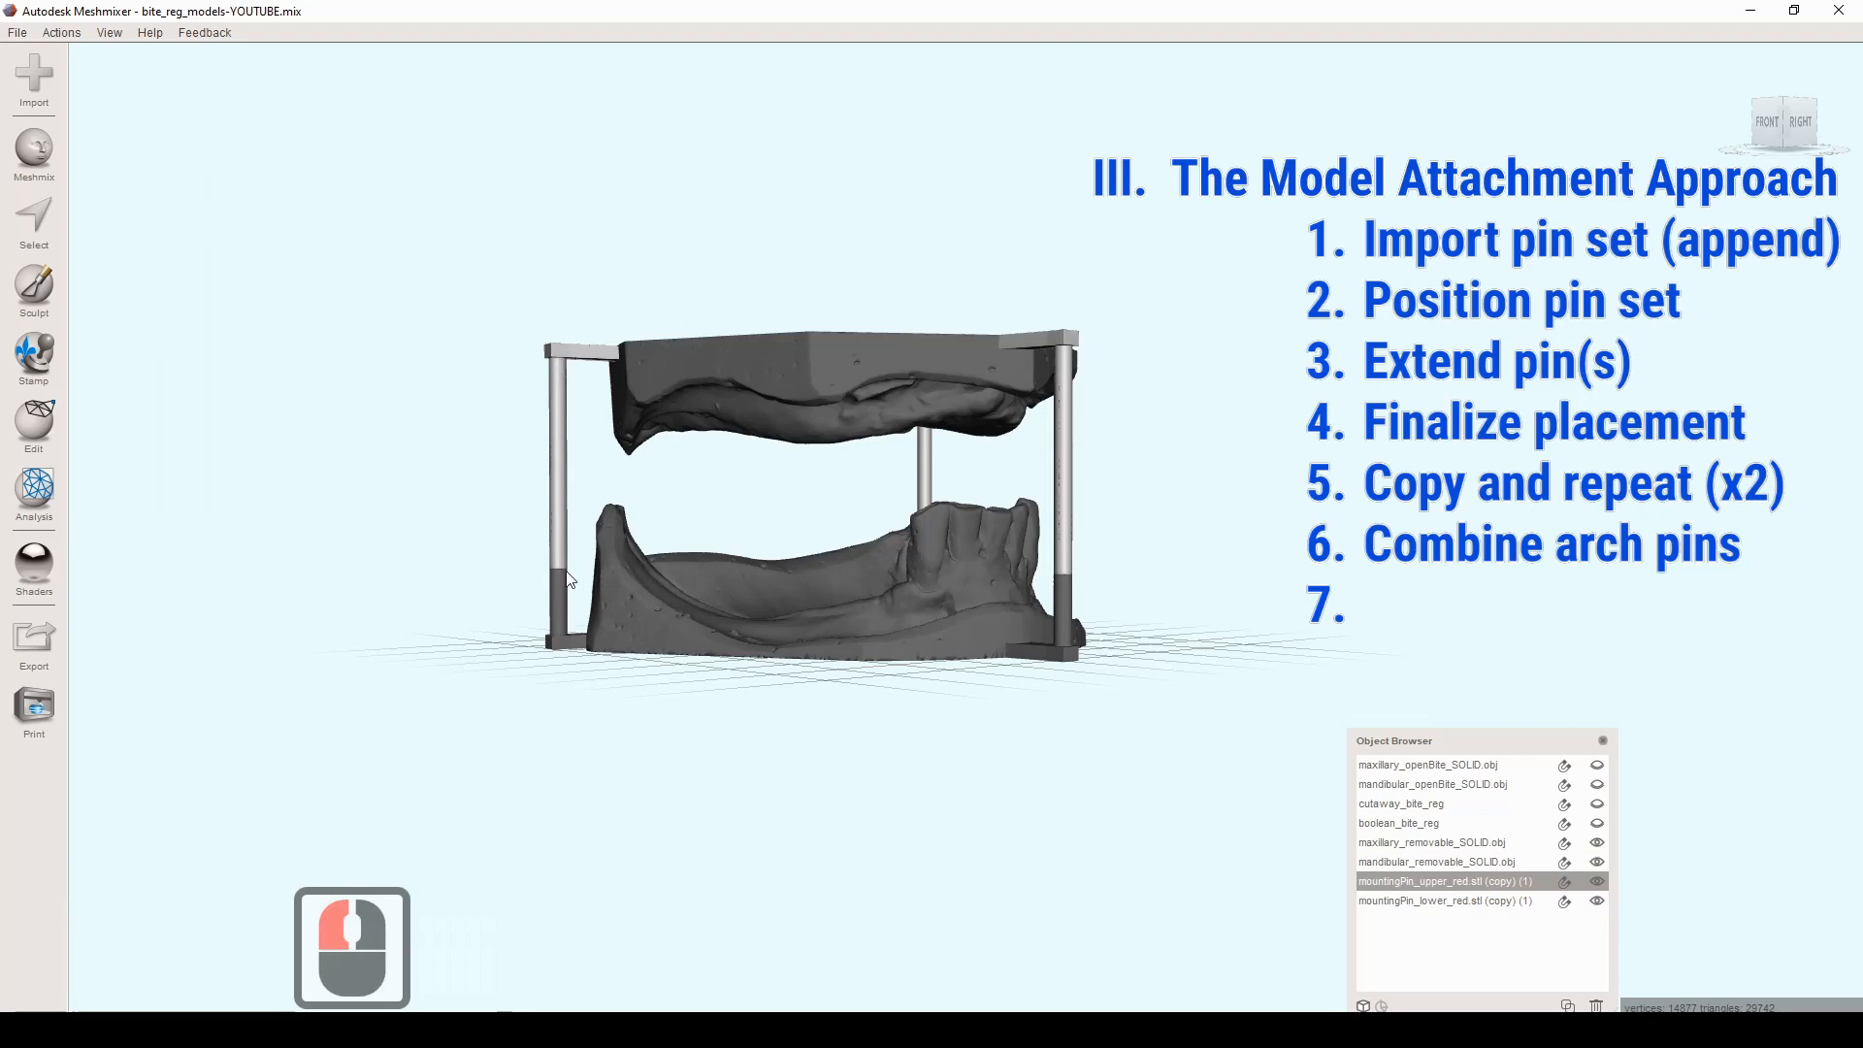
left_click(559, 585)
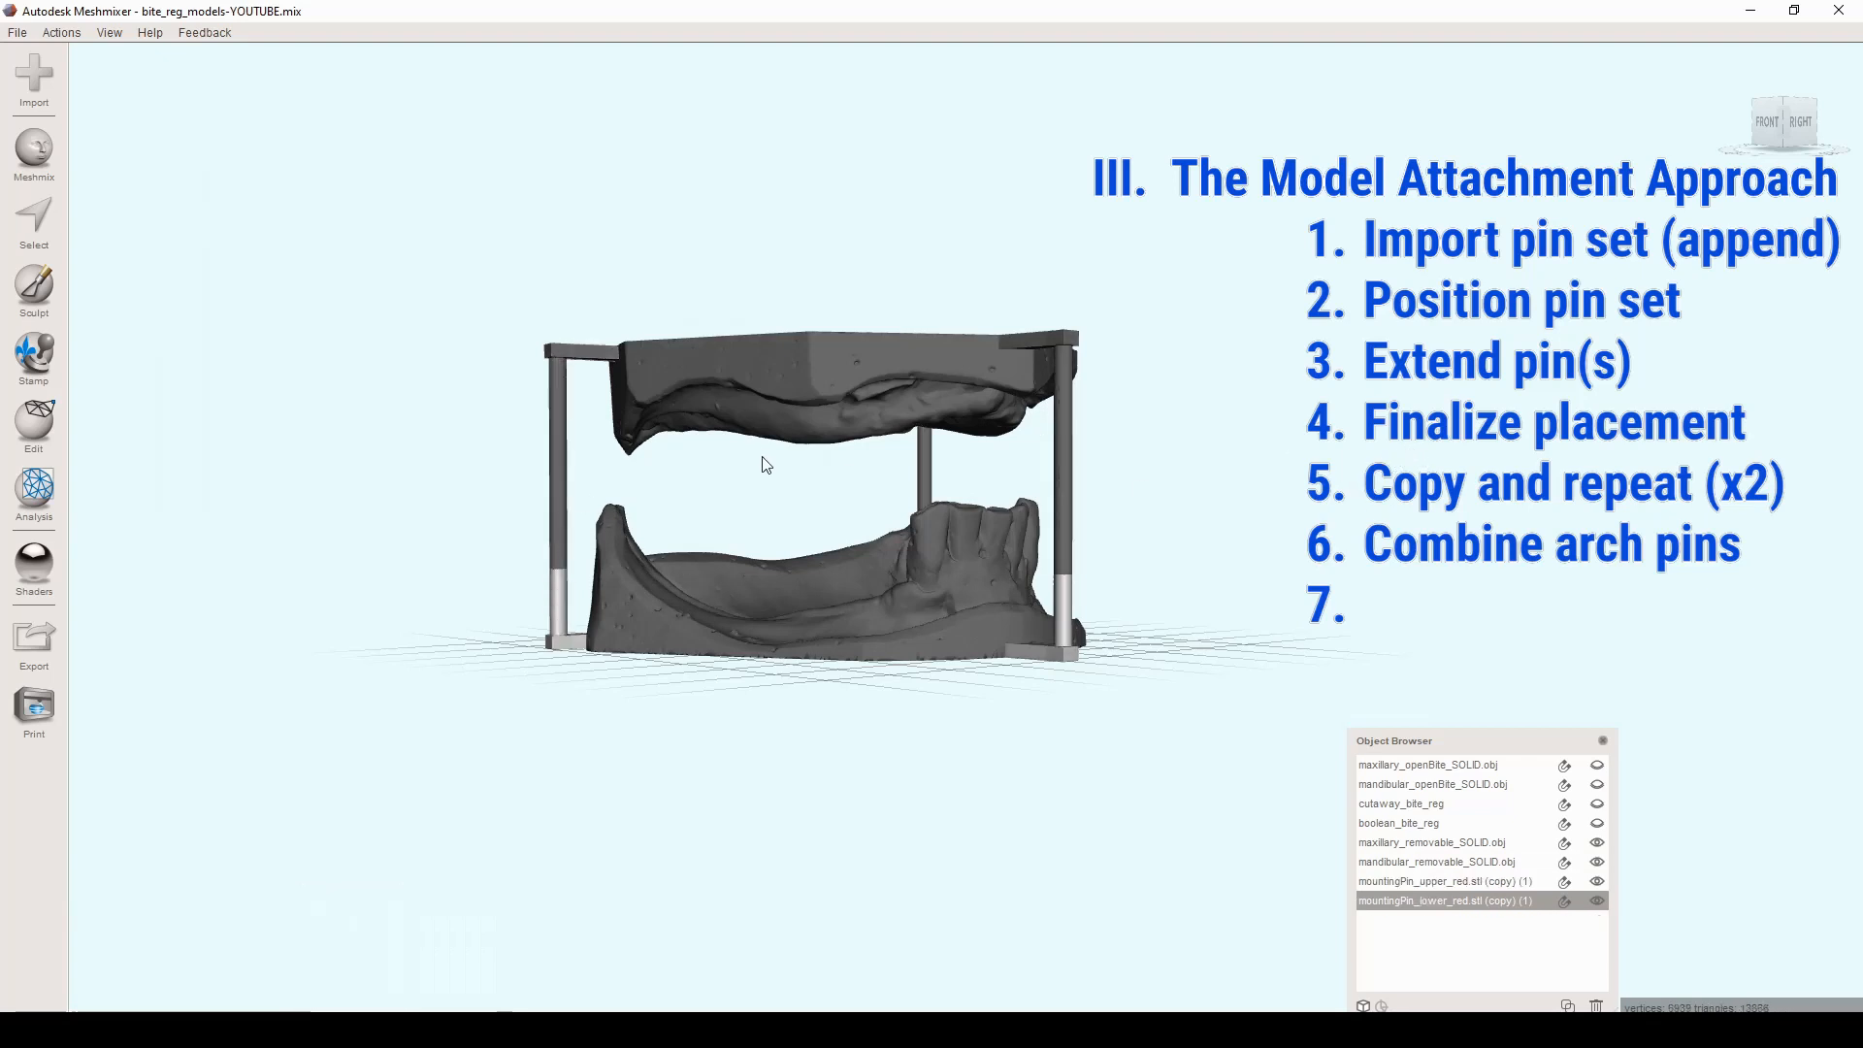
Step: Run a Boolean Union on the maxillary removable model and the combined upper pins, selecting the model first
left_click(830, 377)
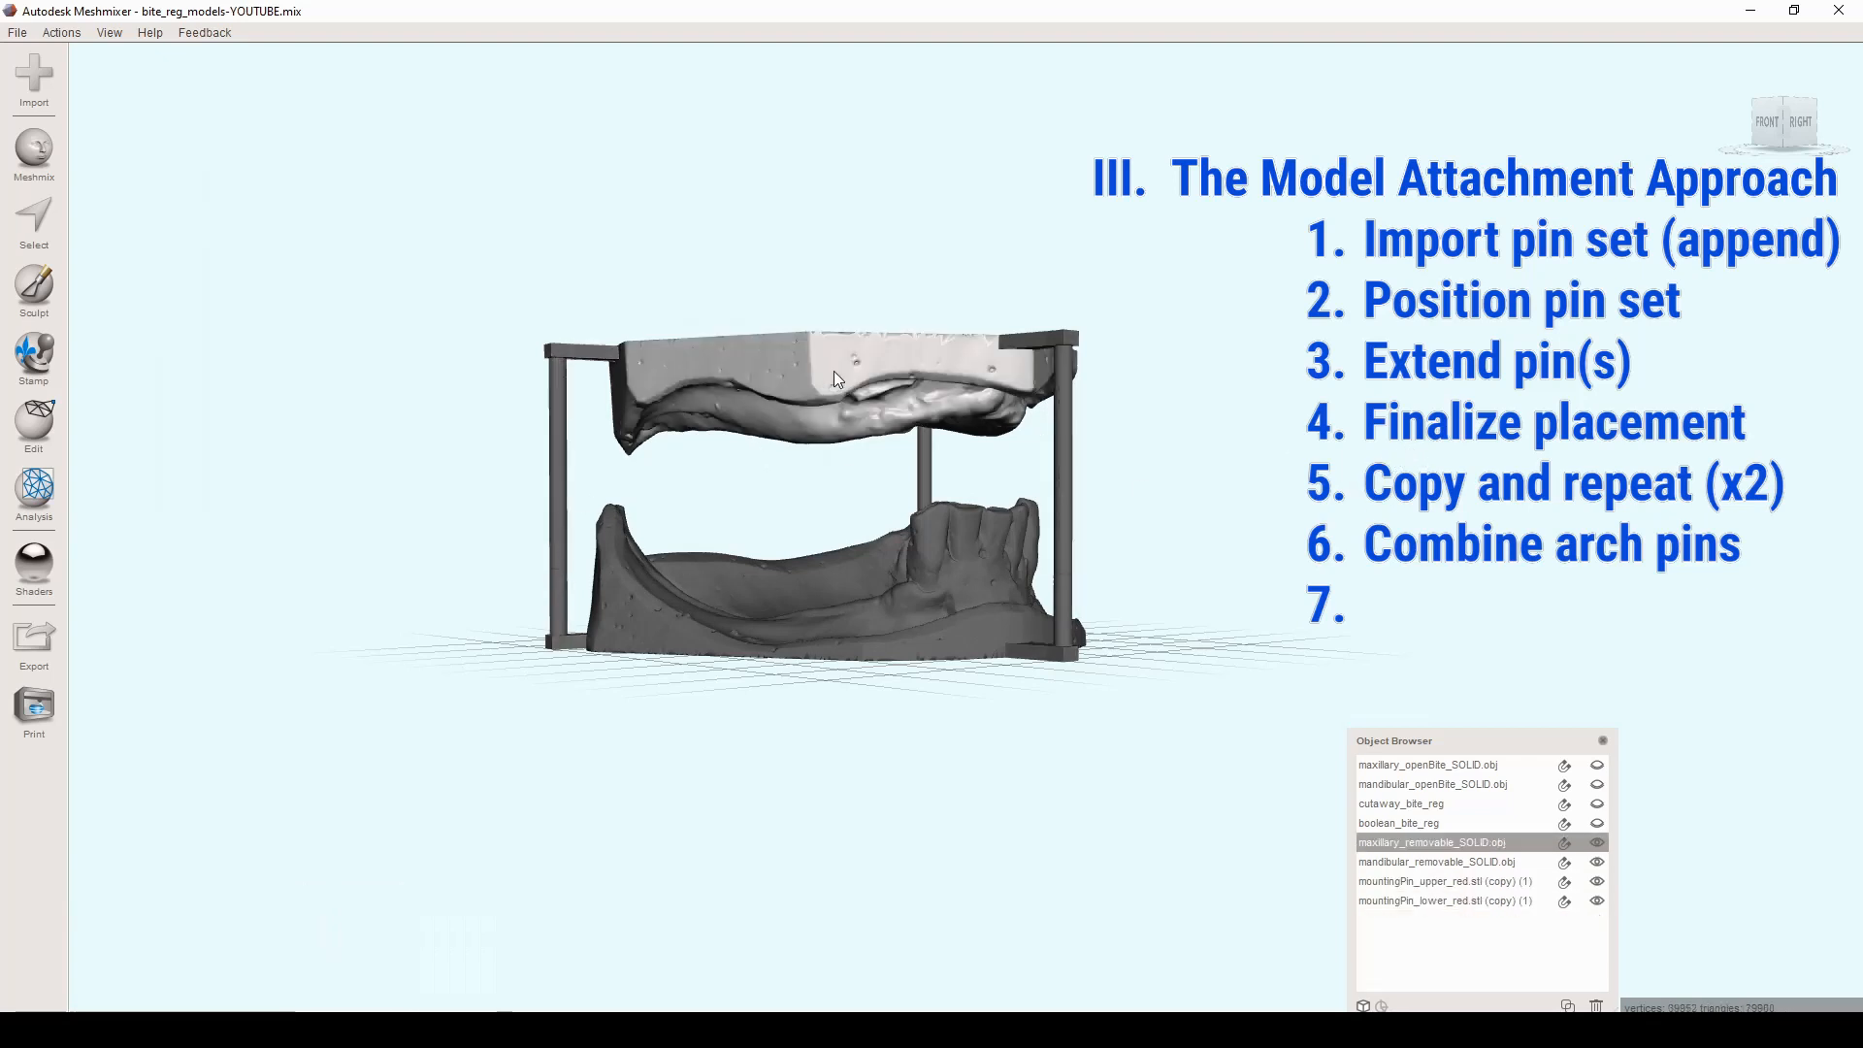
right_click_drag(1194, 390, 1096, 469)
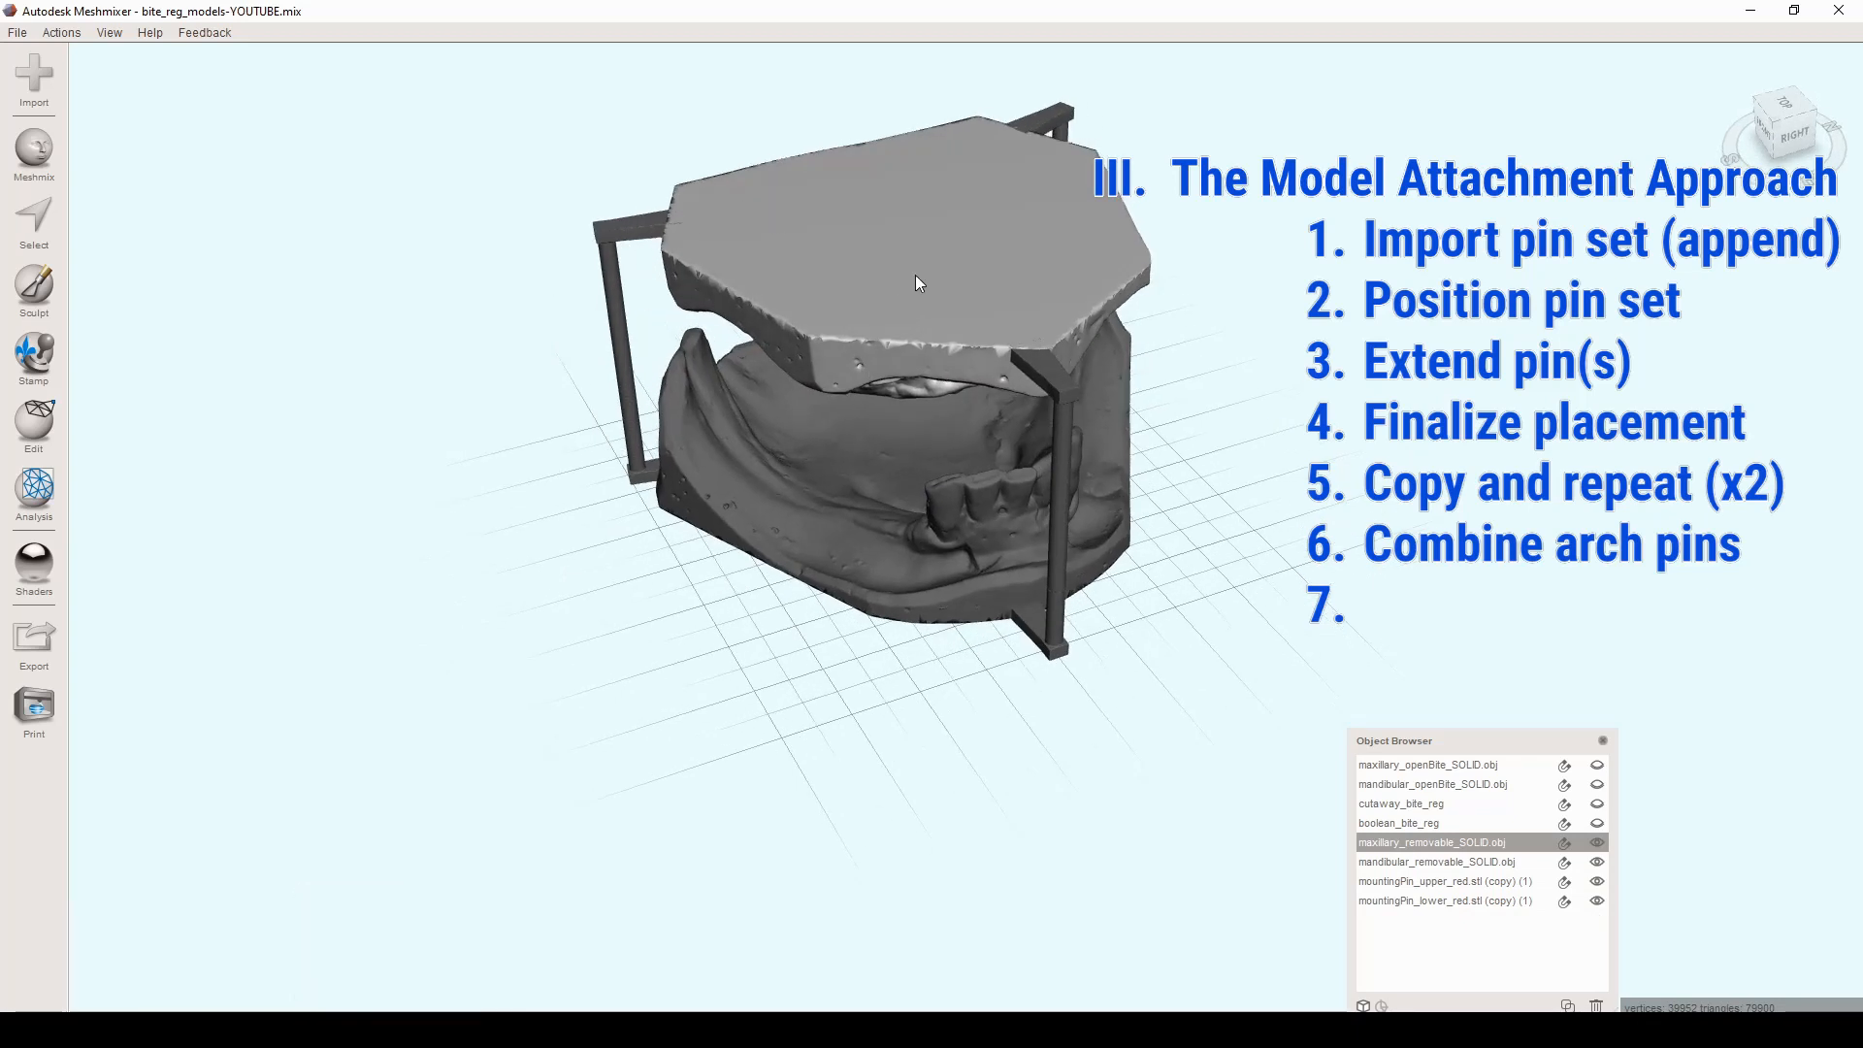
right_click_drag(716, 268, 998, 255)
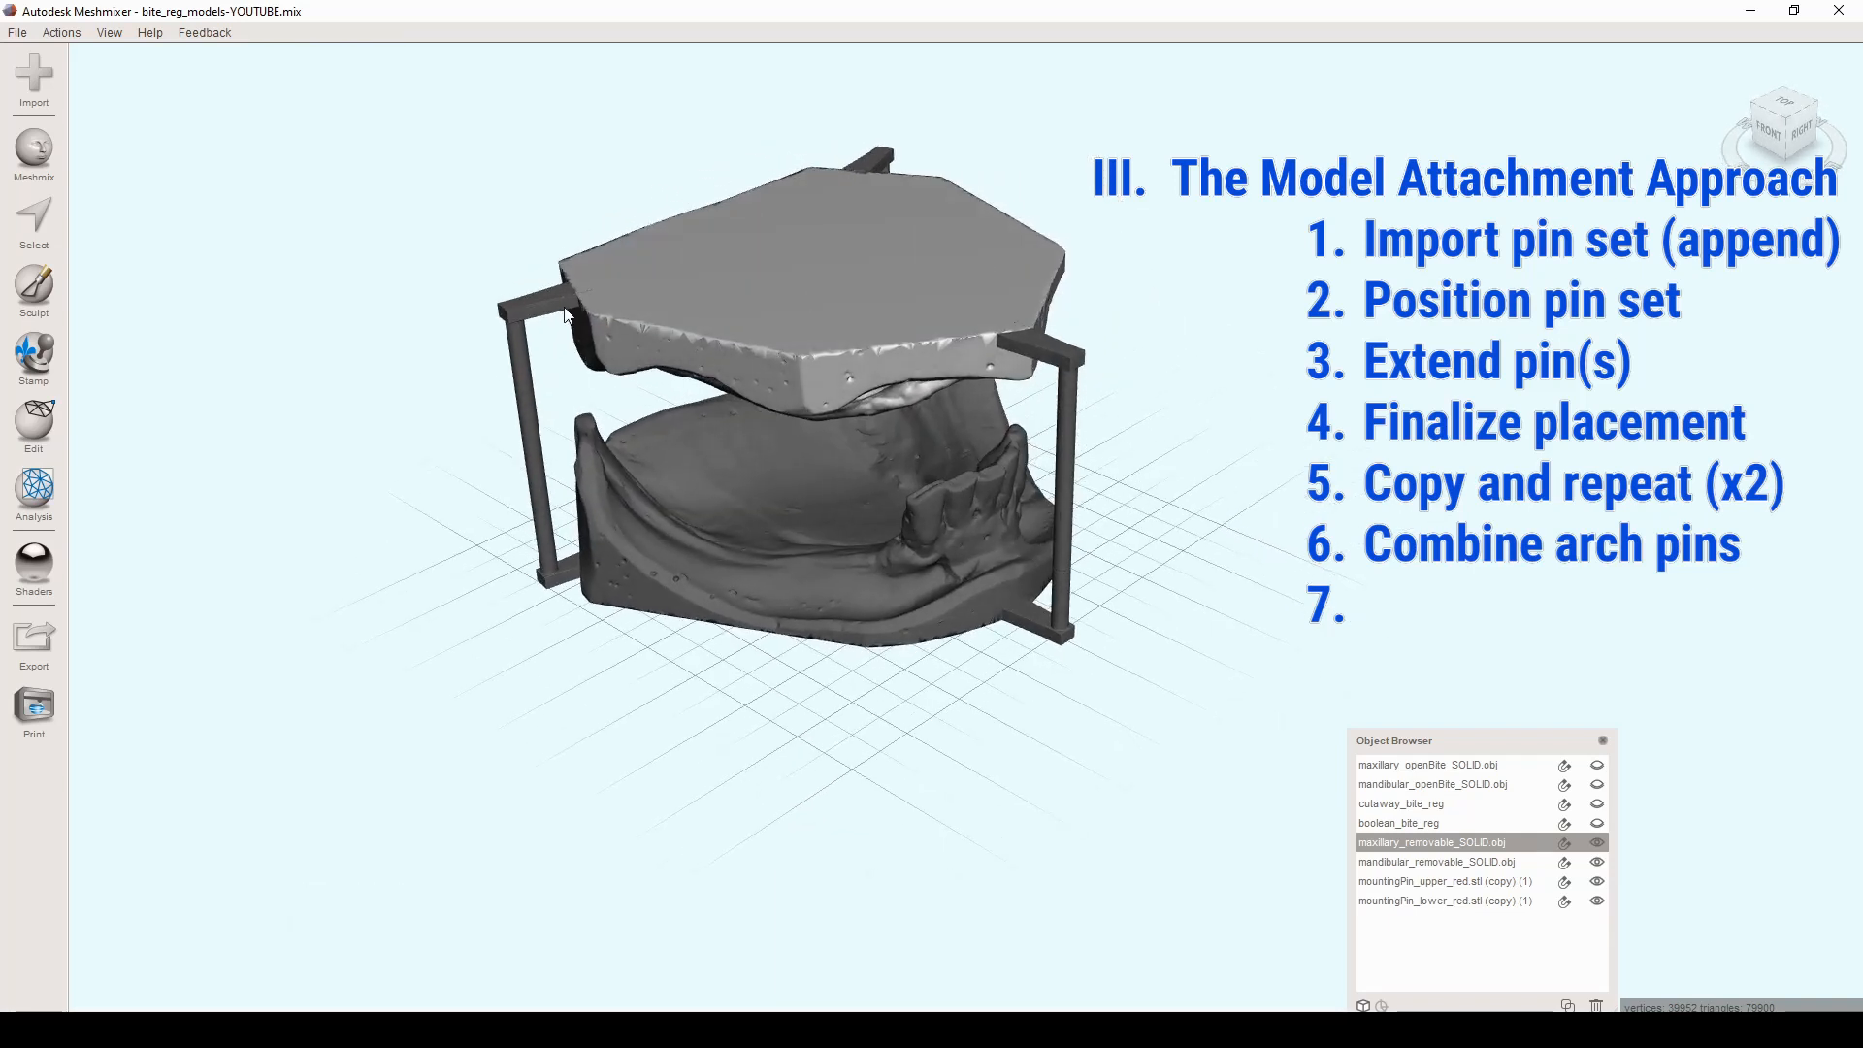
double_click(664, 291)
left_click(544, 302, "shift")
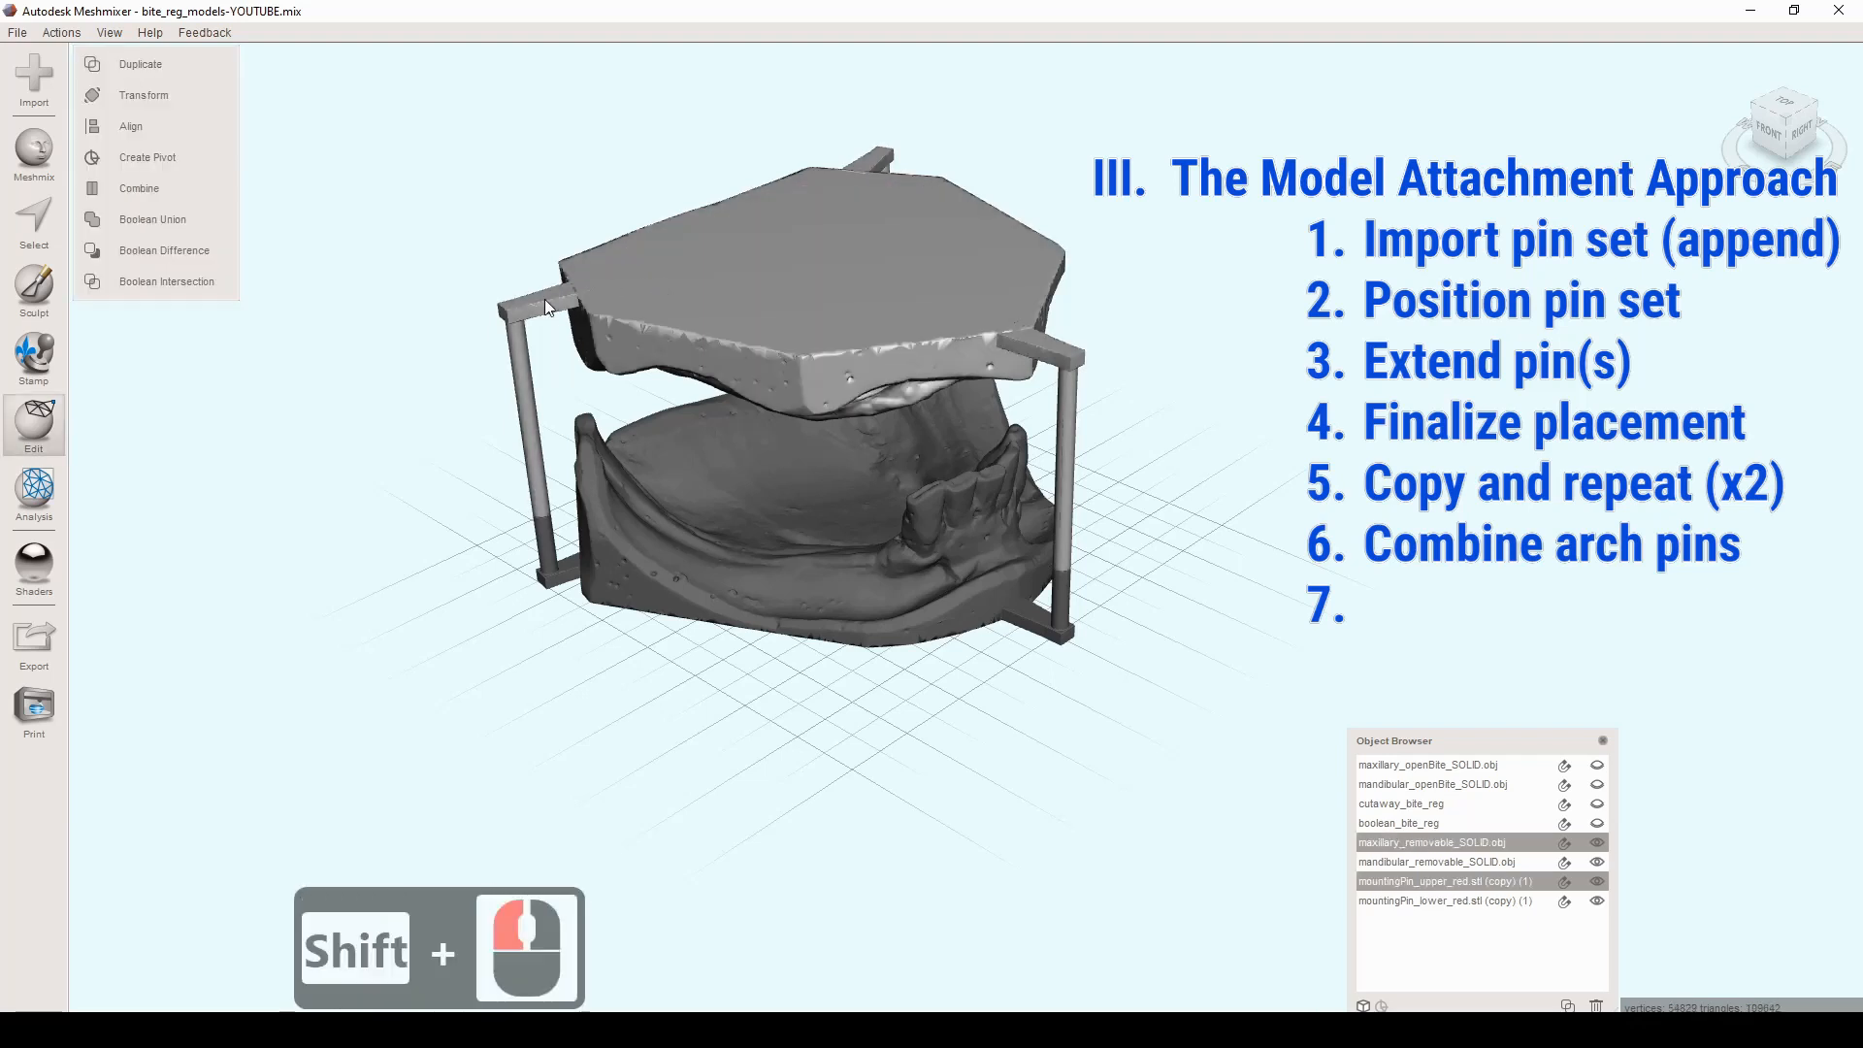
left_click(195, 219)
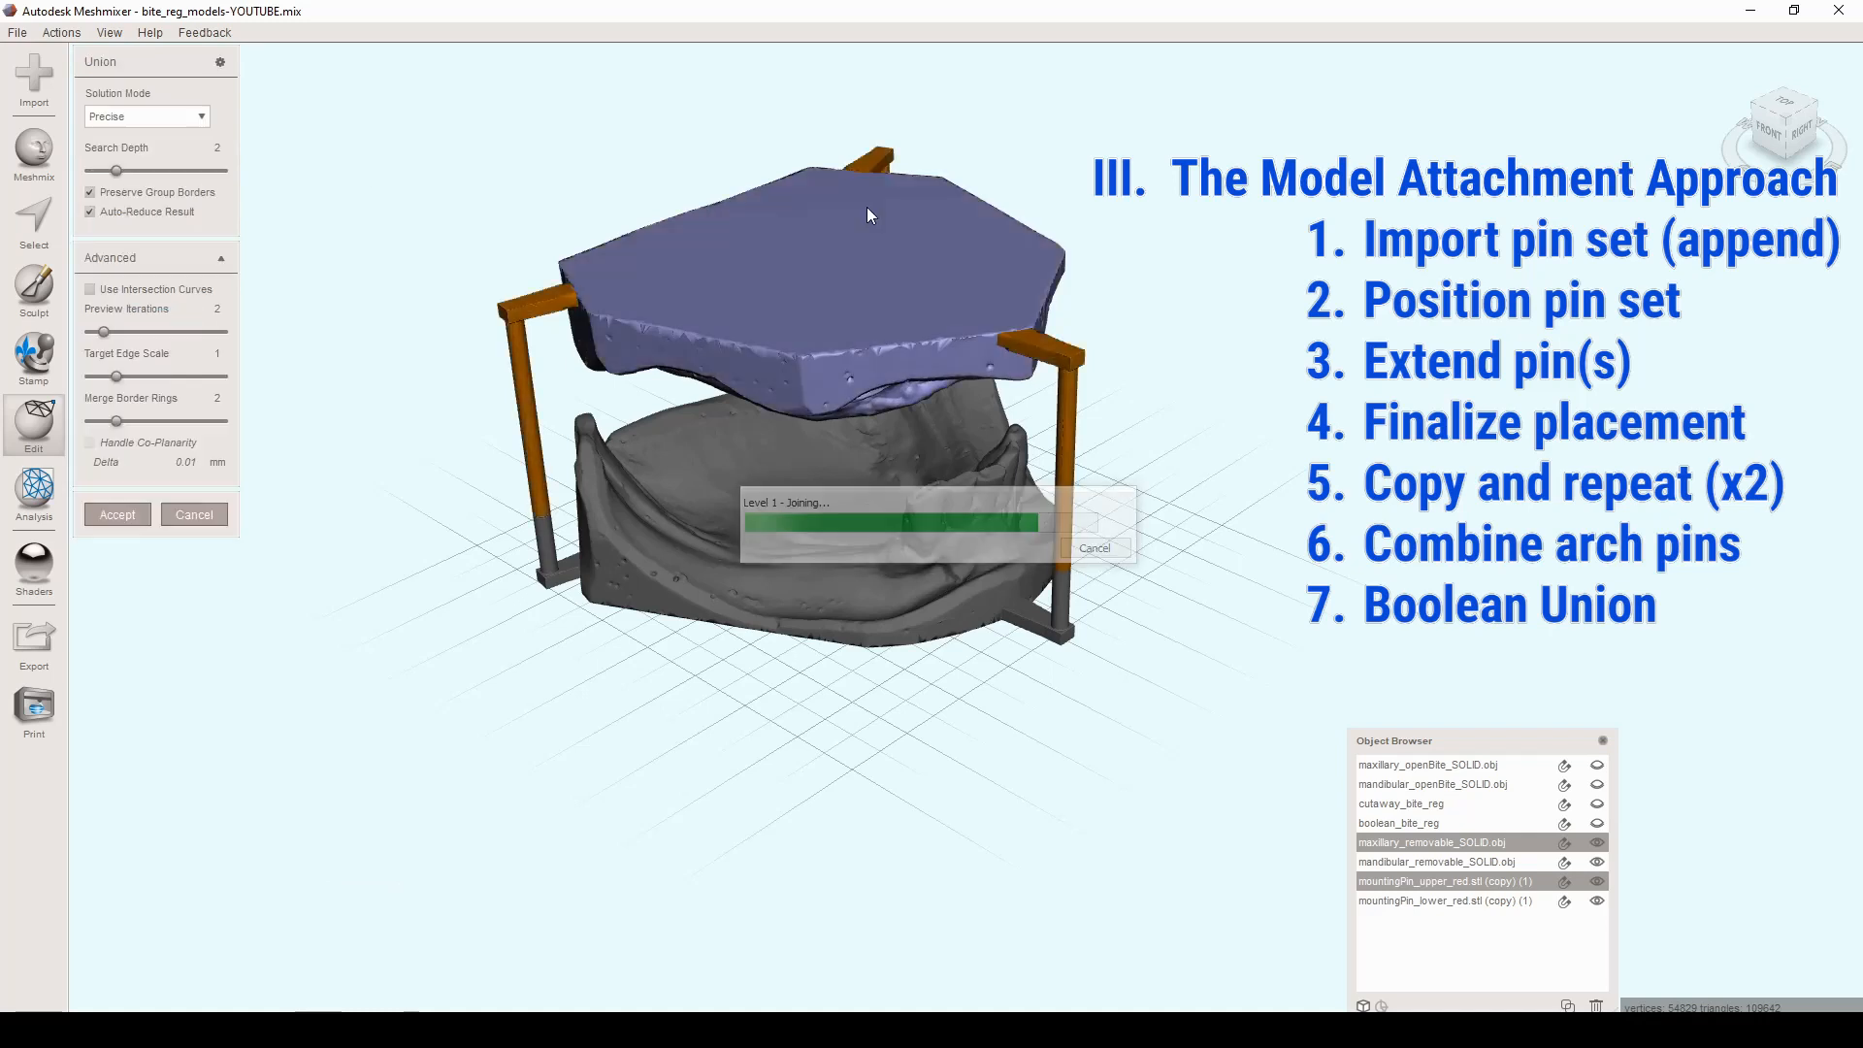
Step: Turn off Auto-Reduce Result for the maxillary union and accept it
right_click_drag(488, 182, 478, 89)
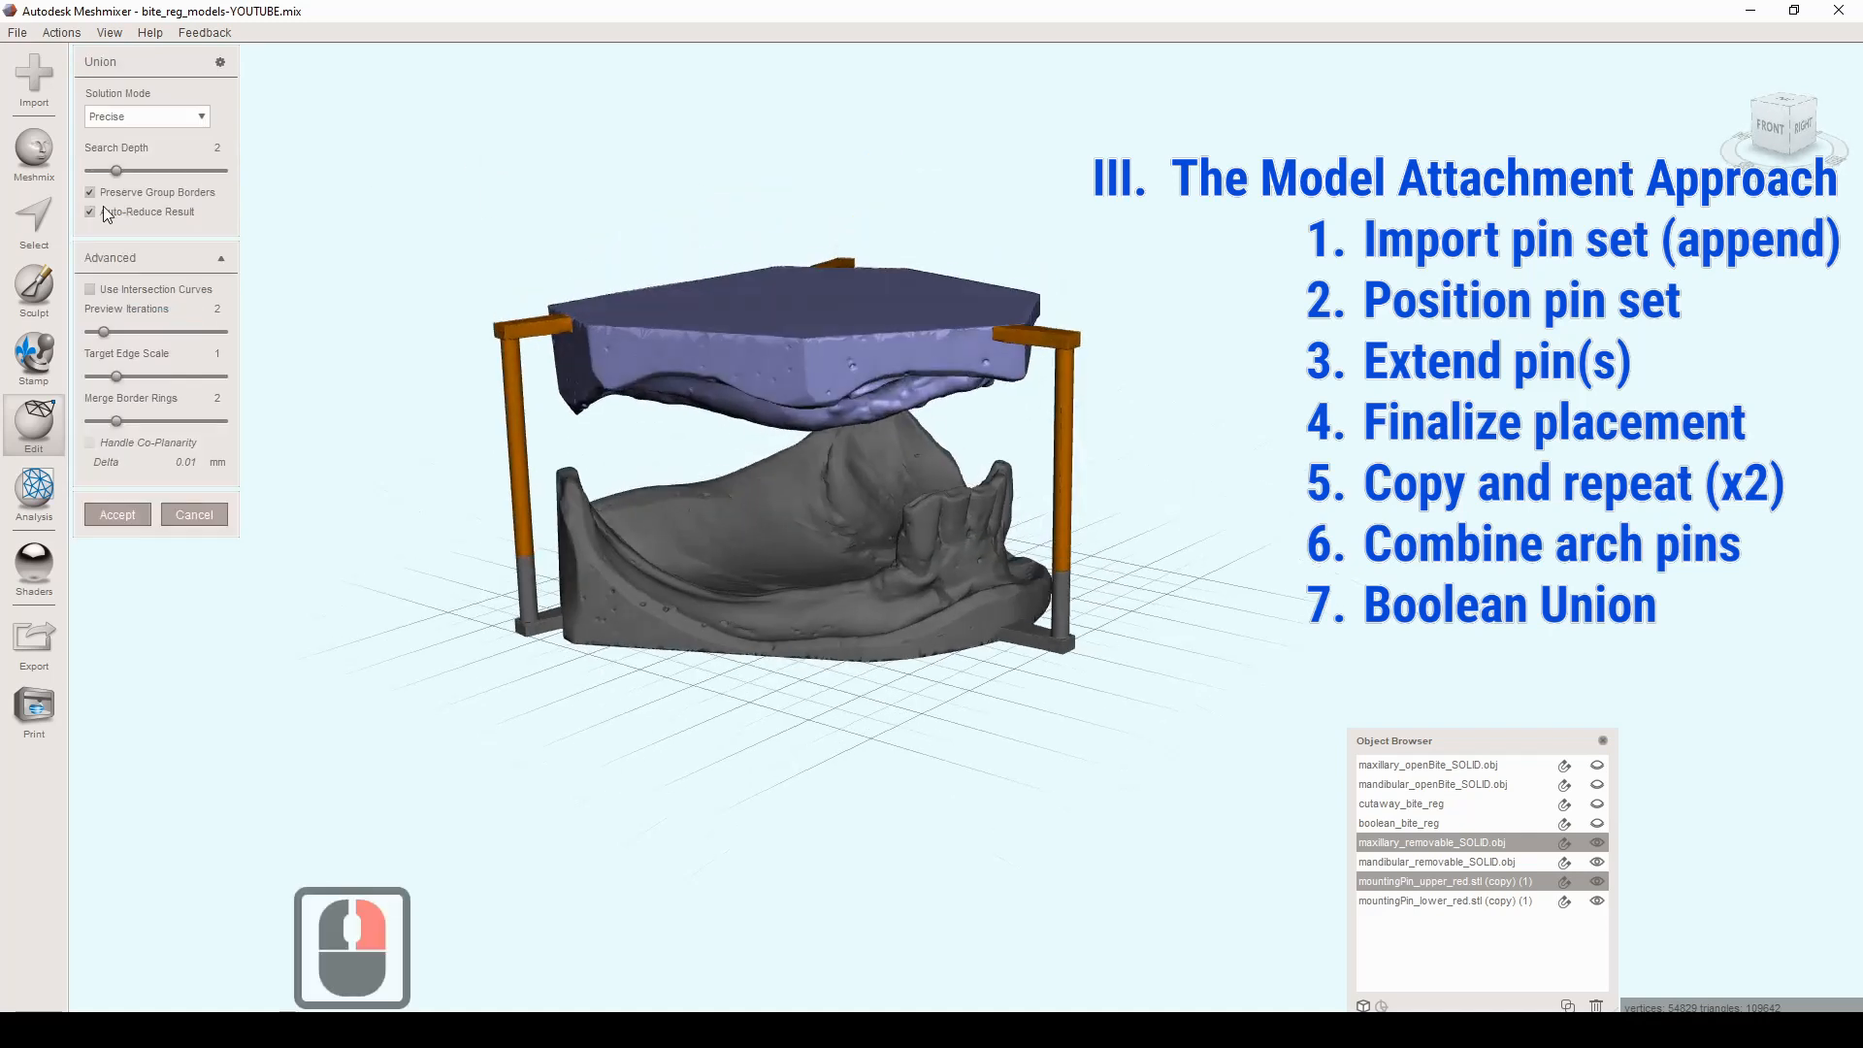
left_click(91, 212)
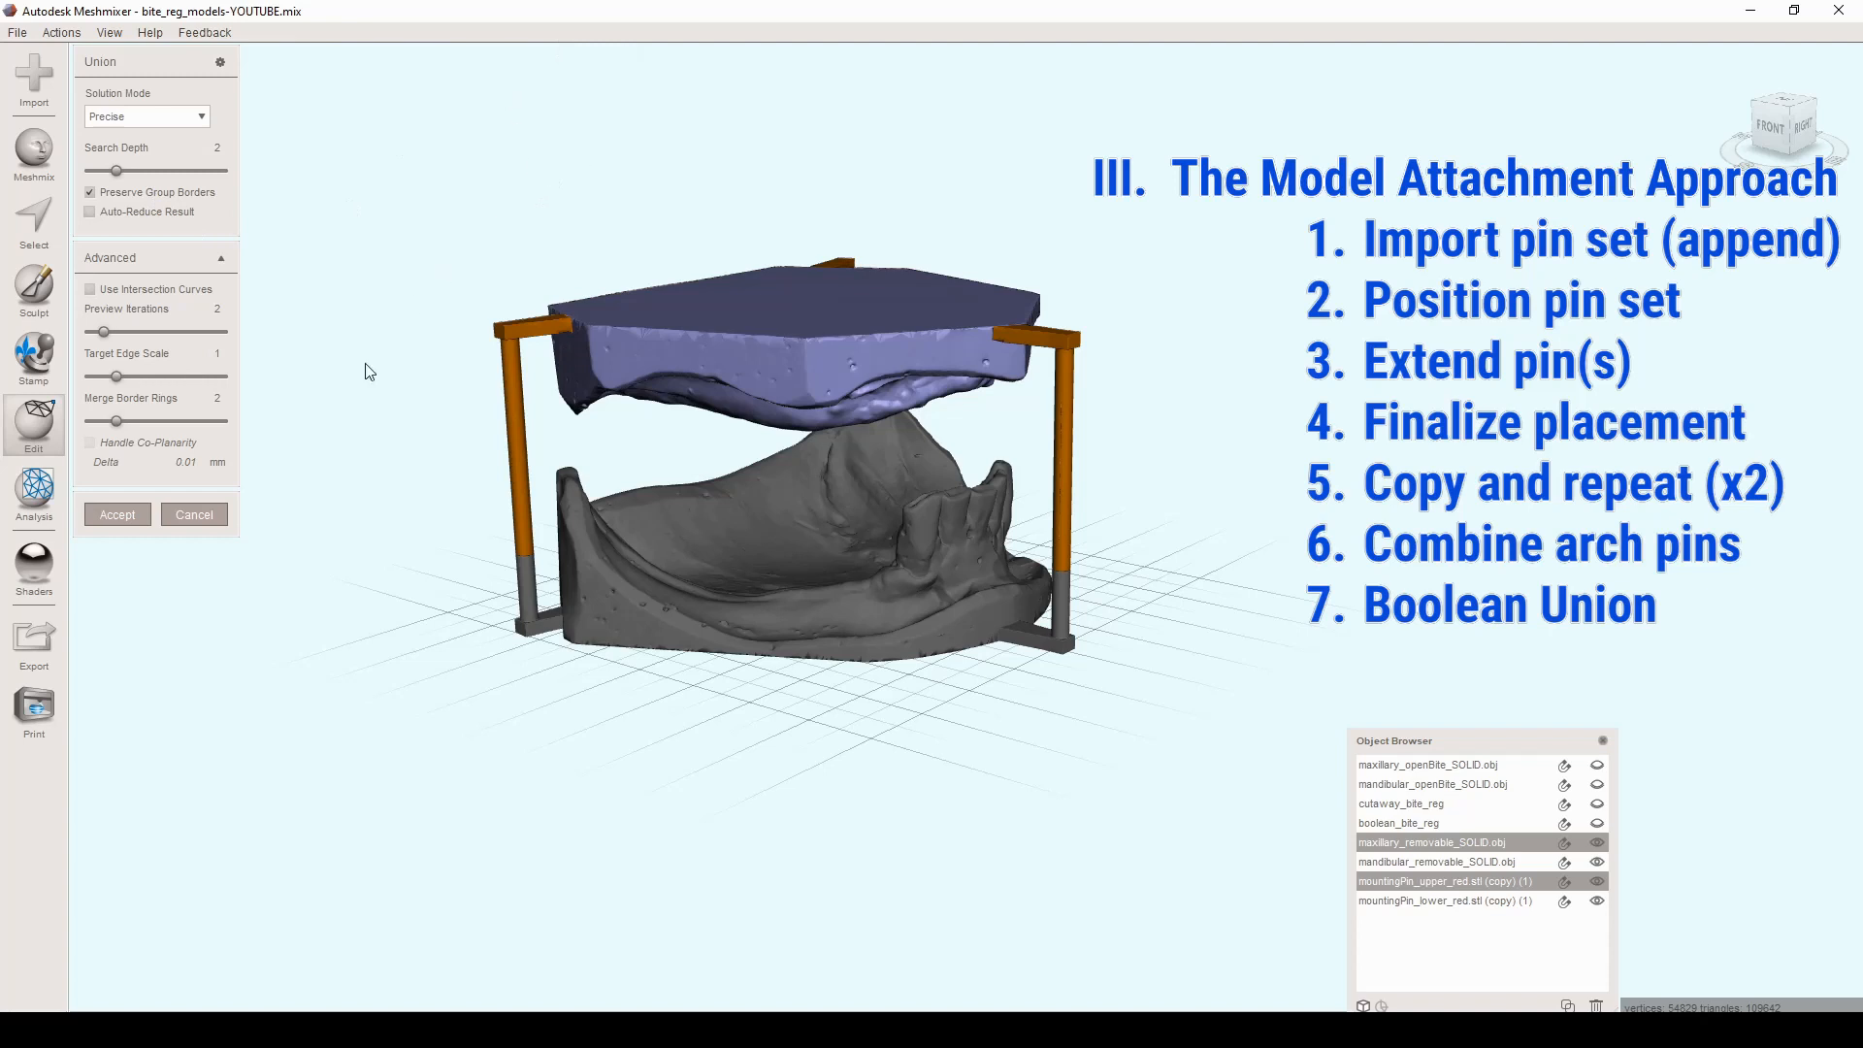
left_click(100, 522)
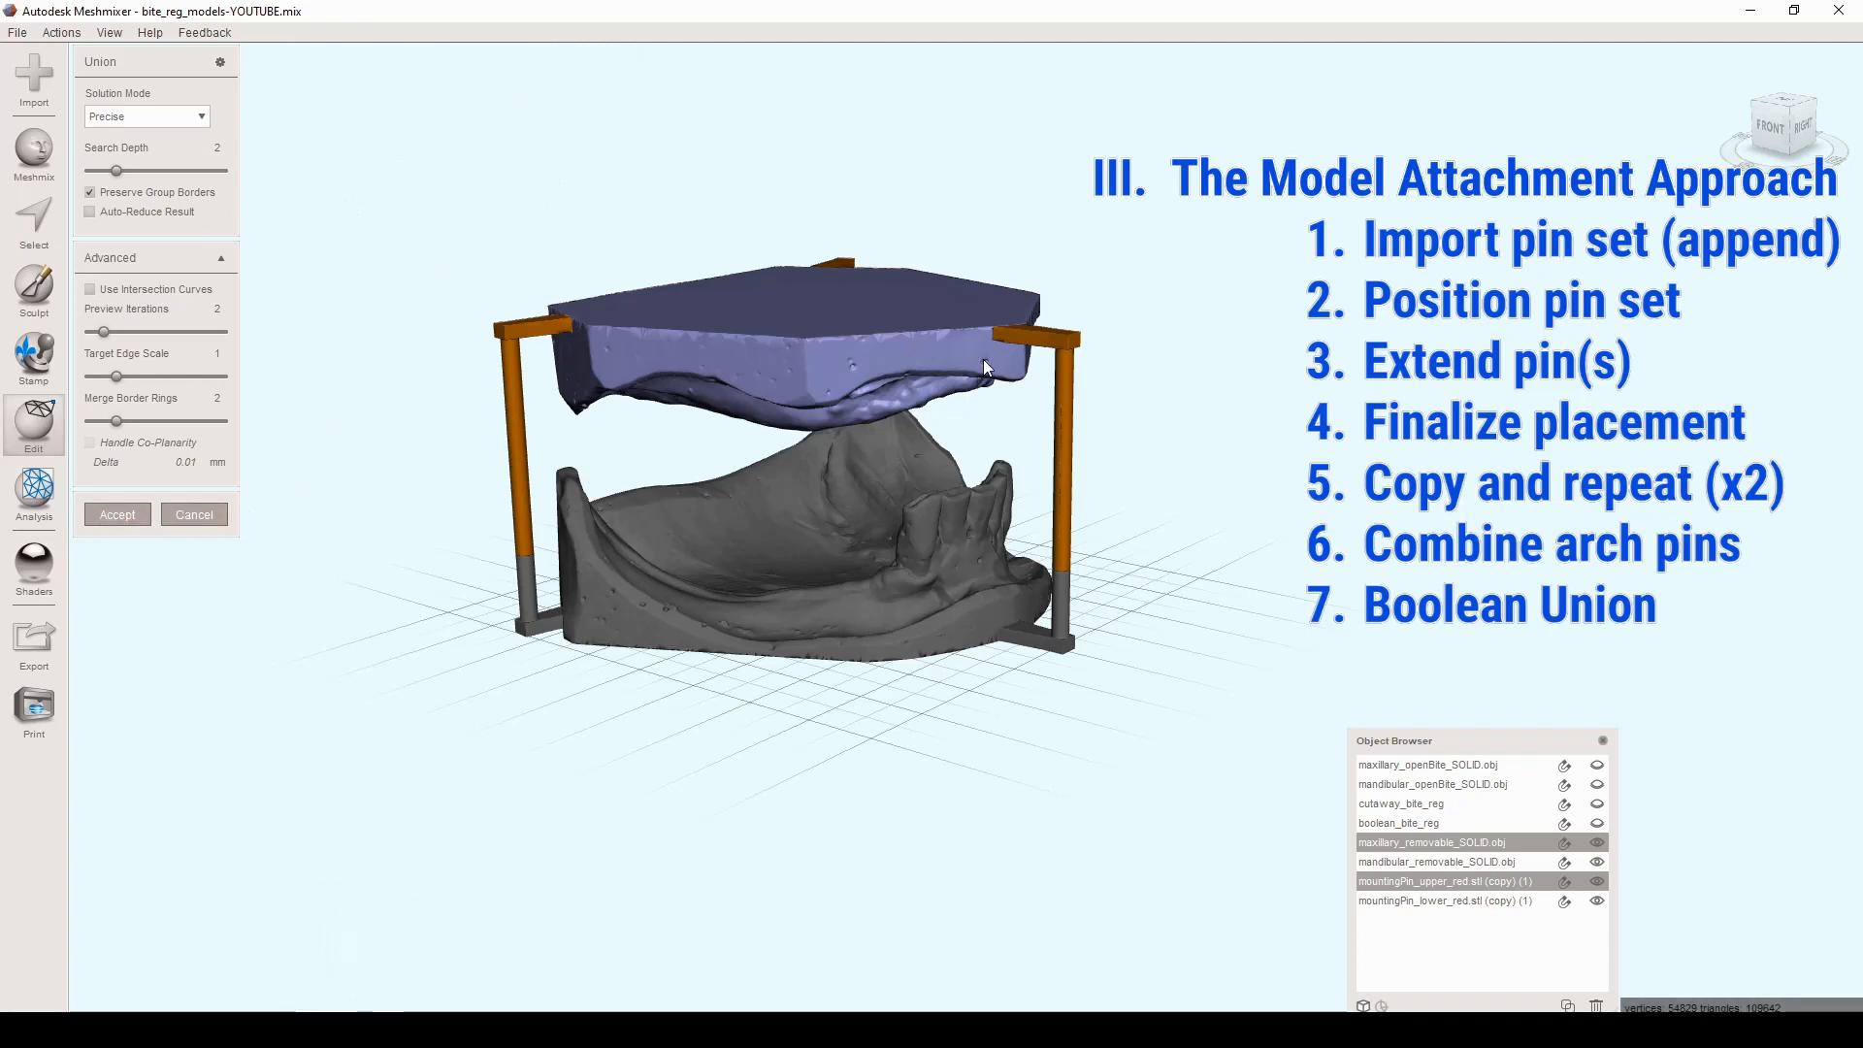
Step: Select the mandibular removable model first and add the combined lower pins to the selection
right_click_drag(986, 367, 1269, 366)
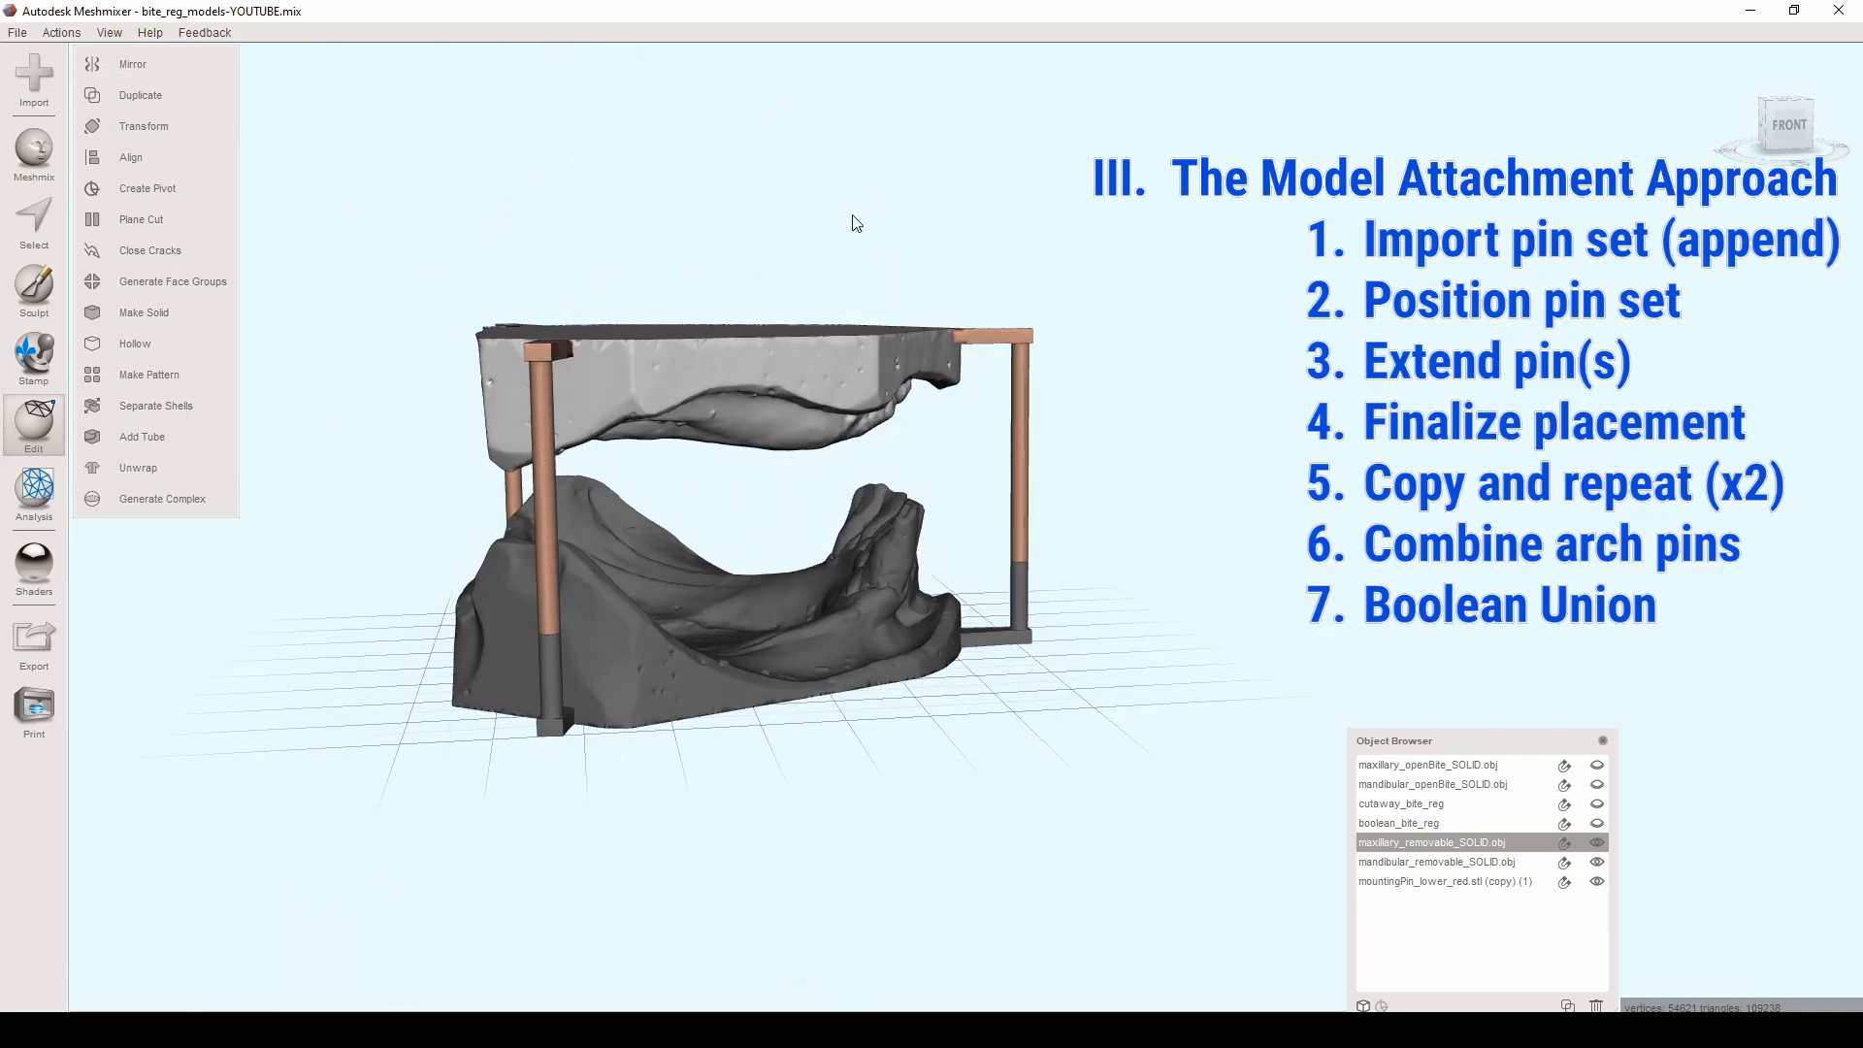
right_click_drag(1292, 461, 1282, 445)
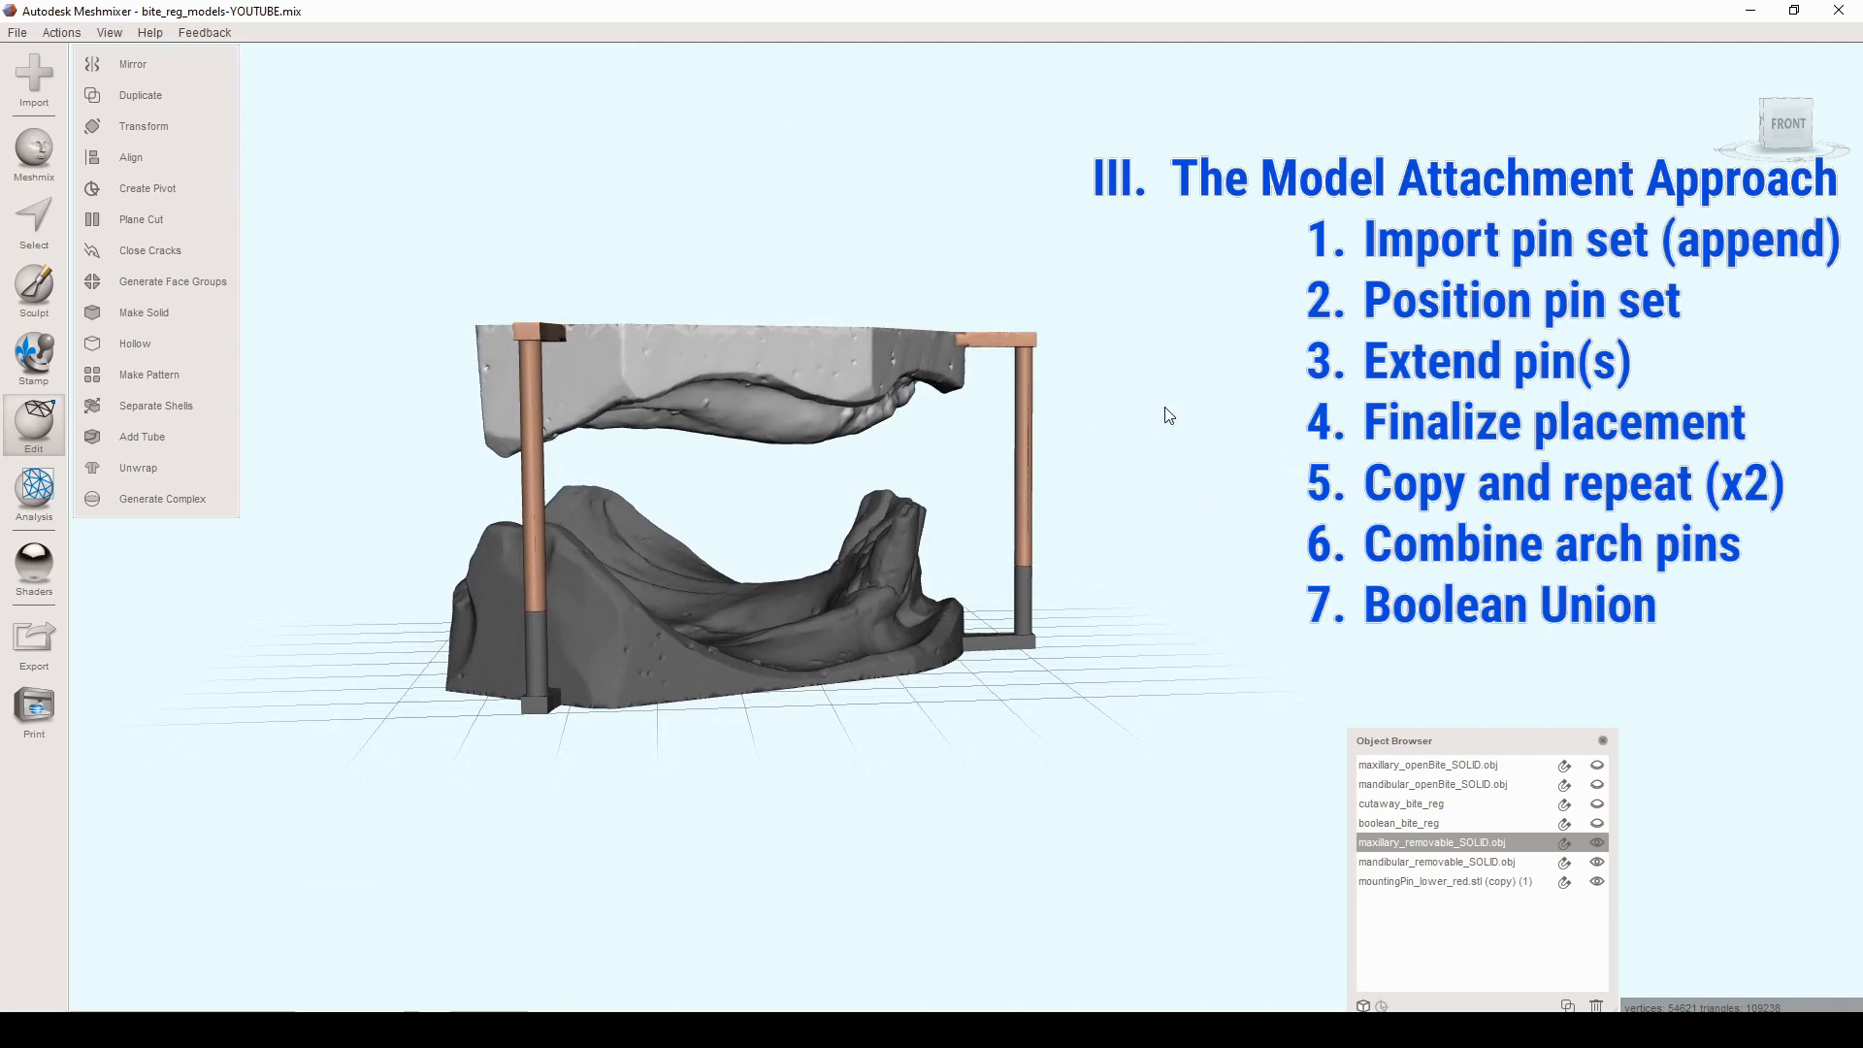
right_click_drag(1168, 415, 1139, 420)
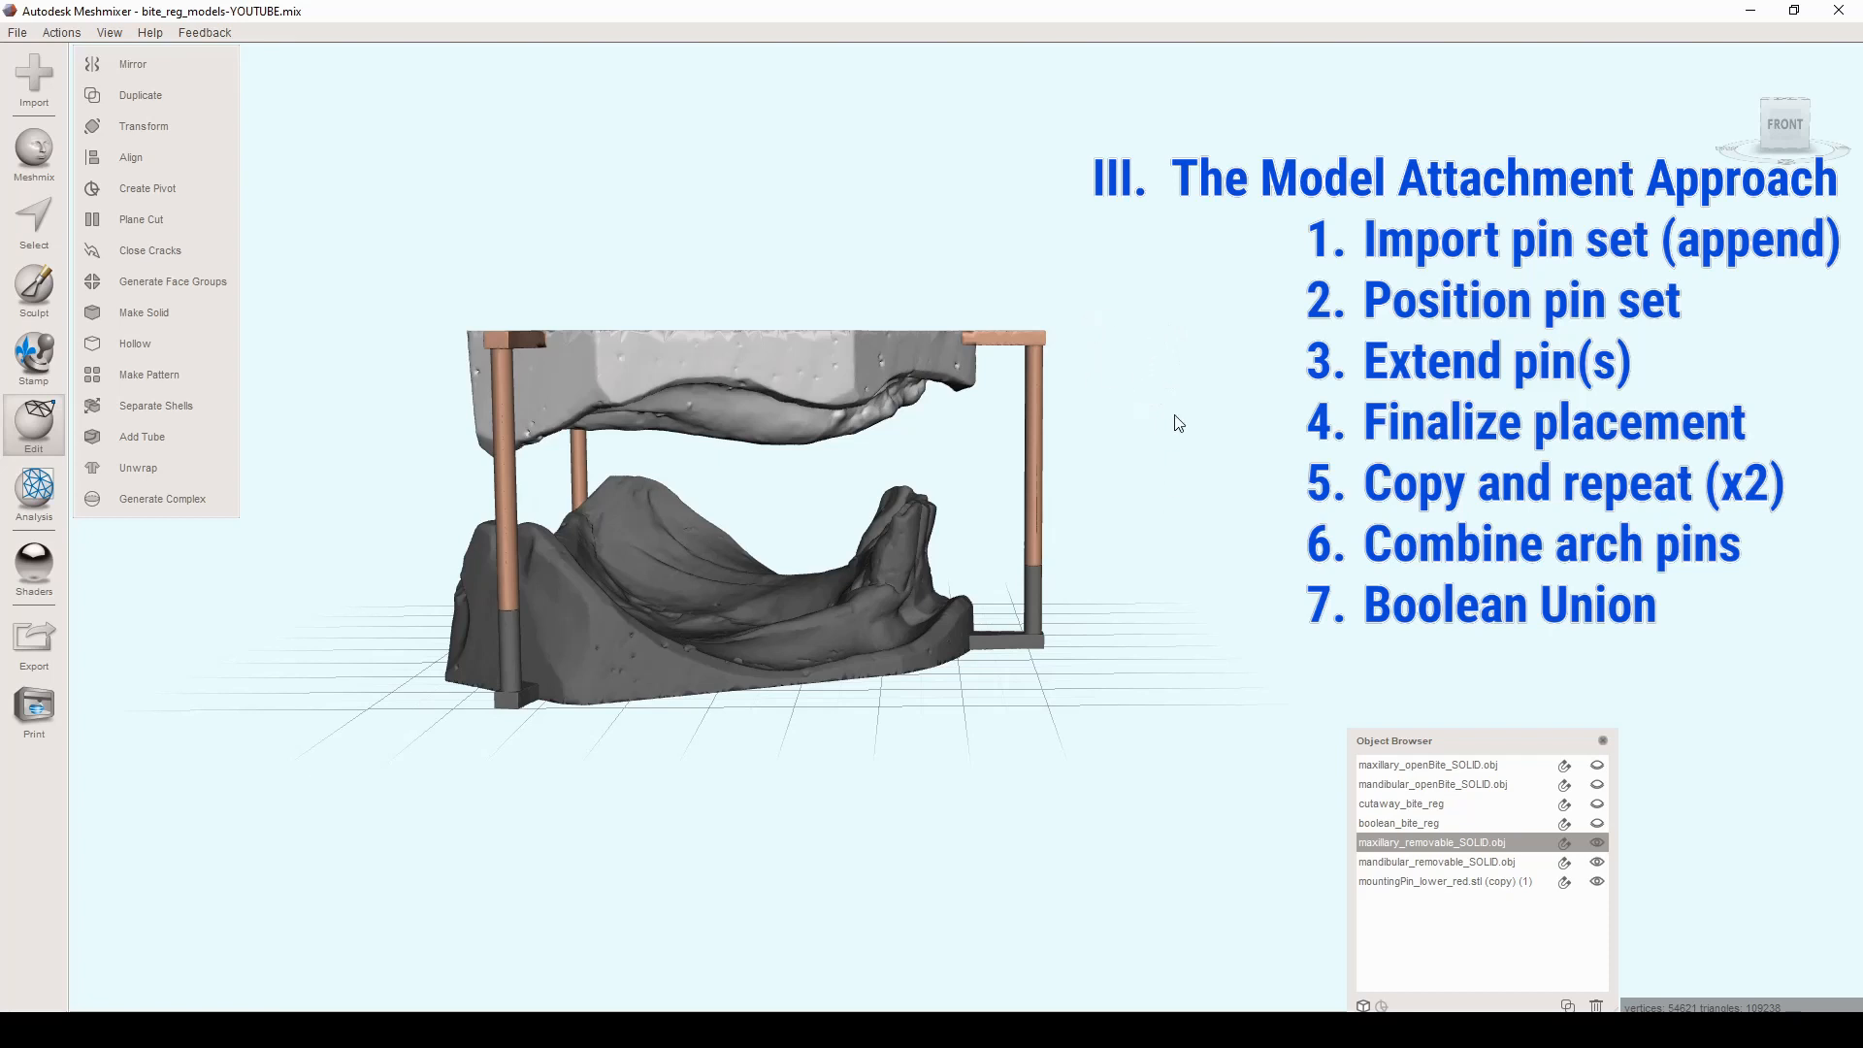
left_click(679, 567)
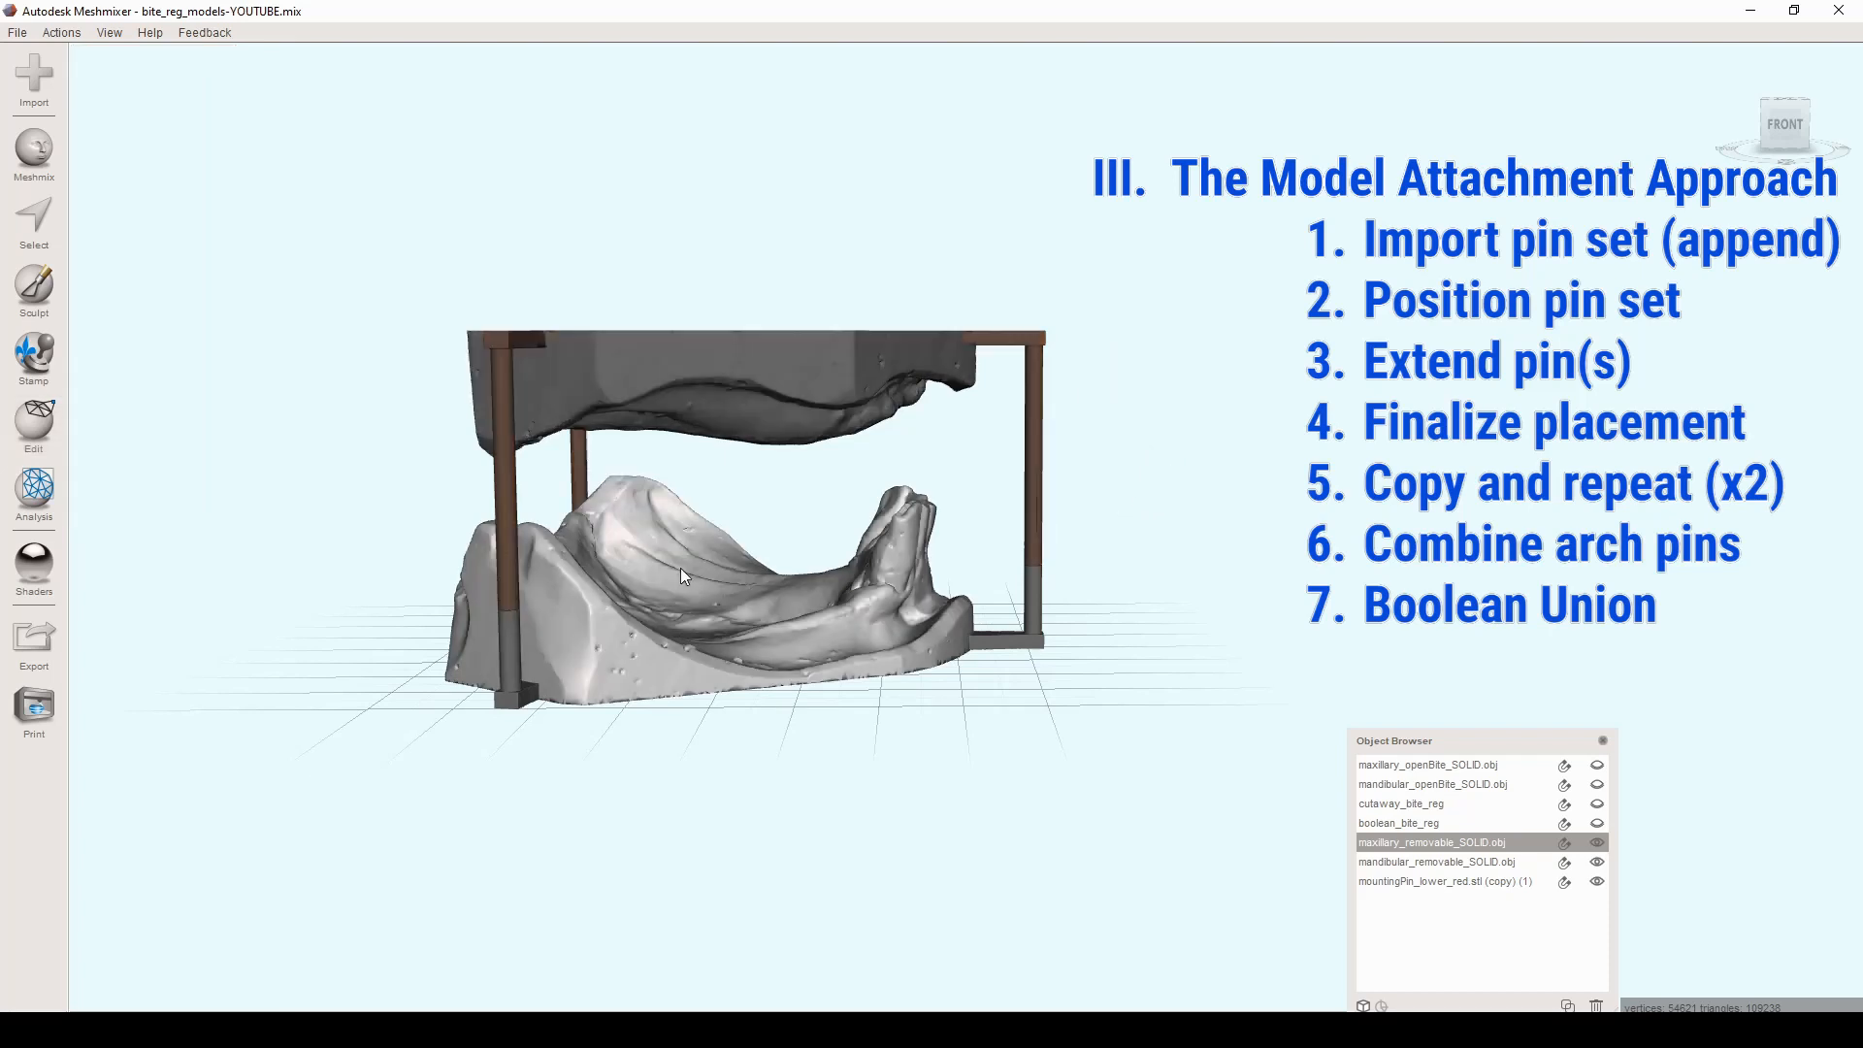
right_click_drag(669, 654, 646, 619)
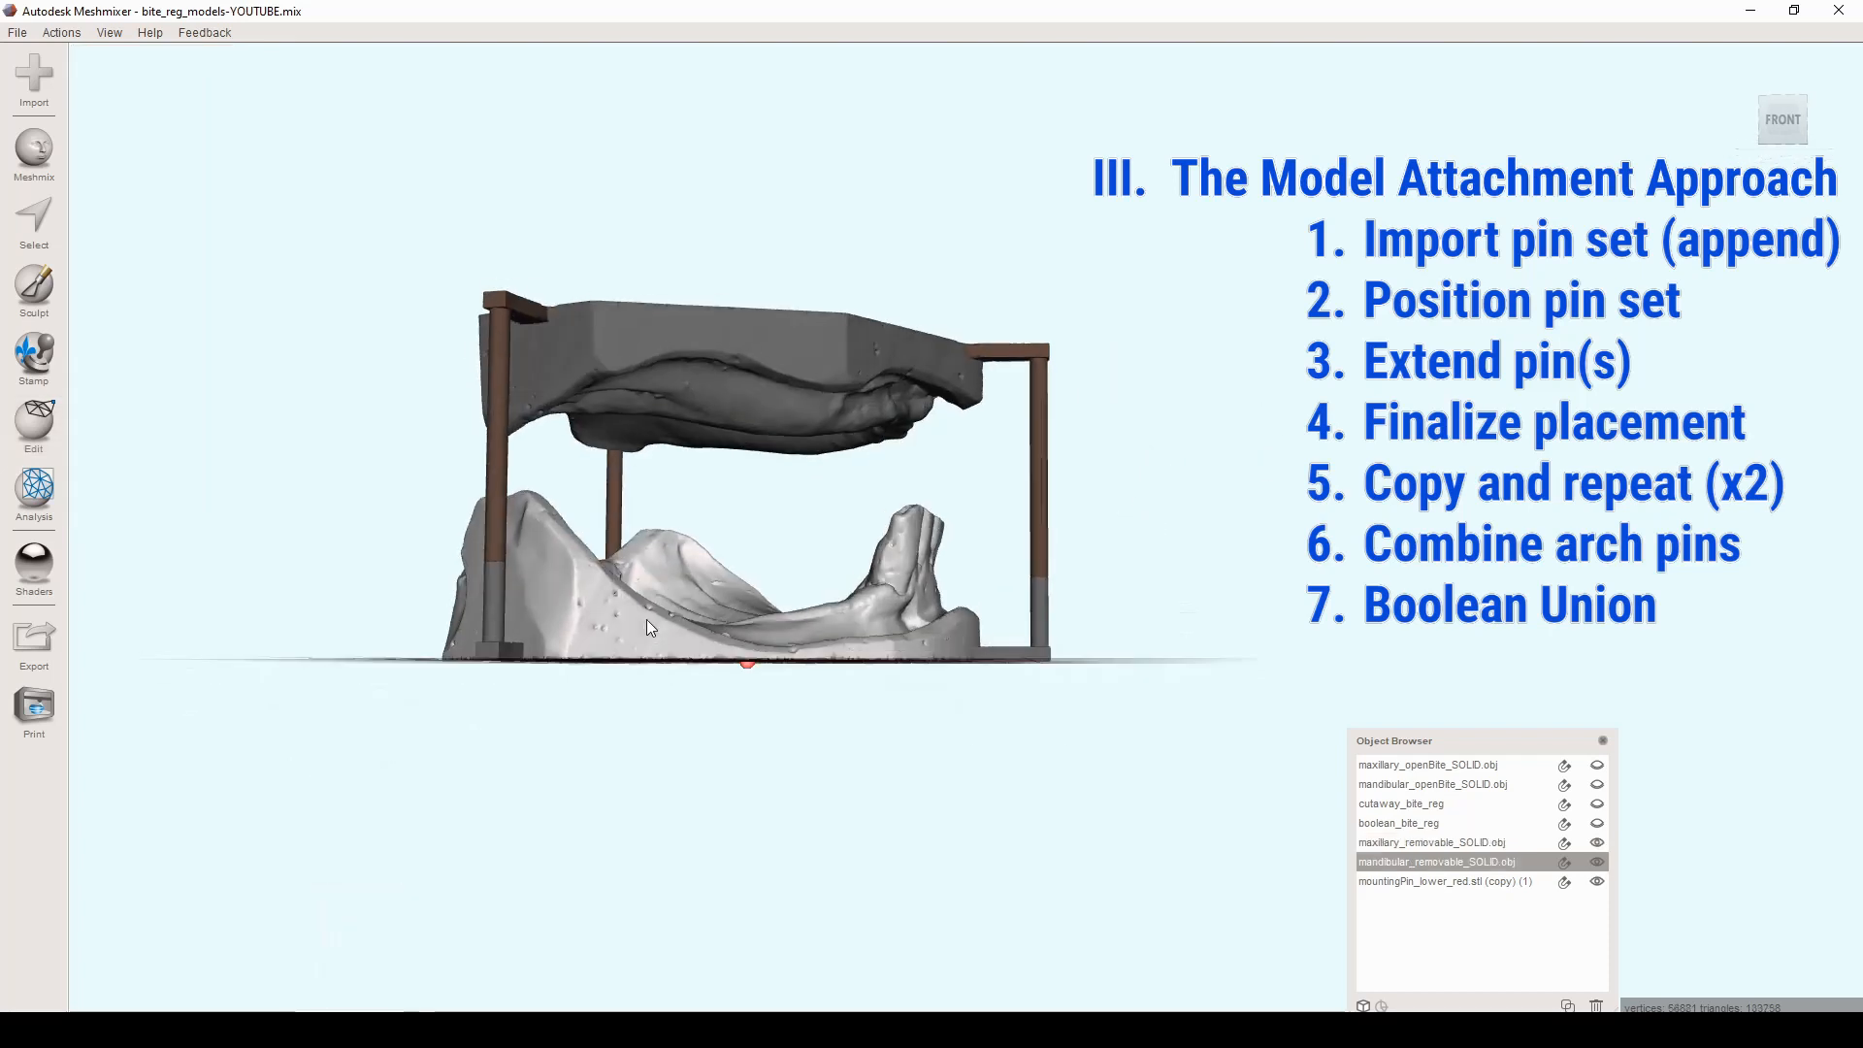
left_click(497, 617, "shift")
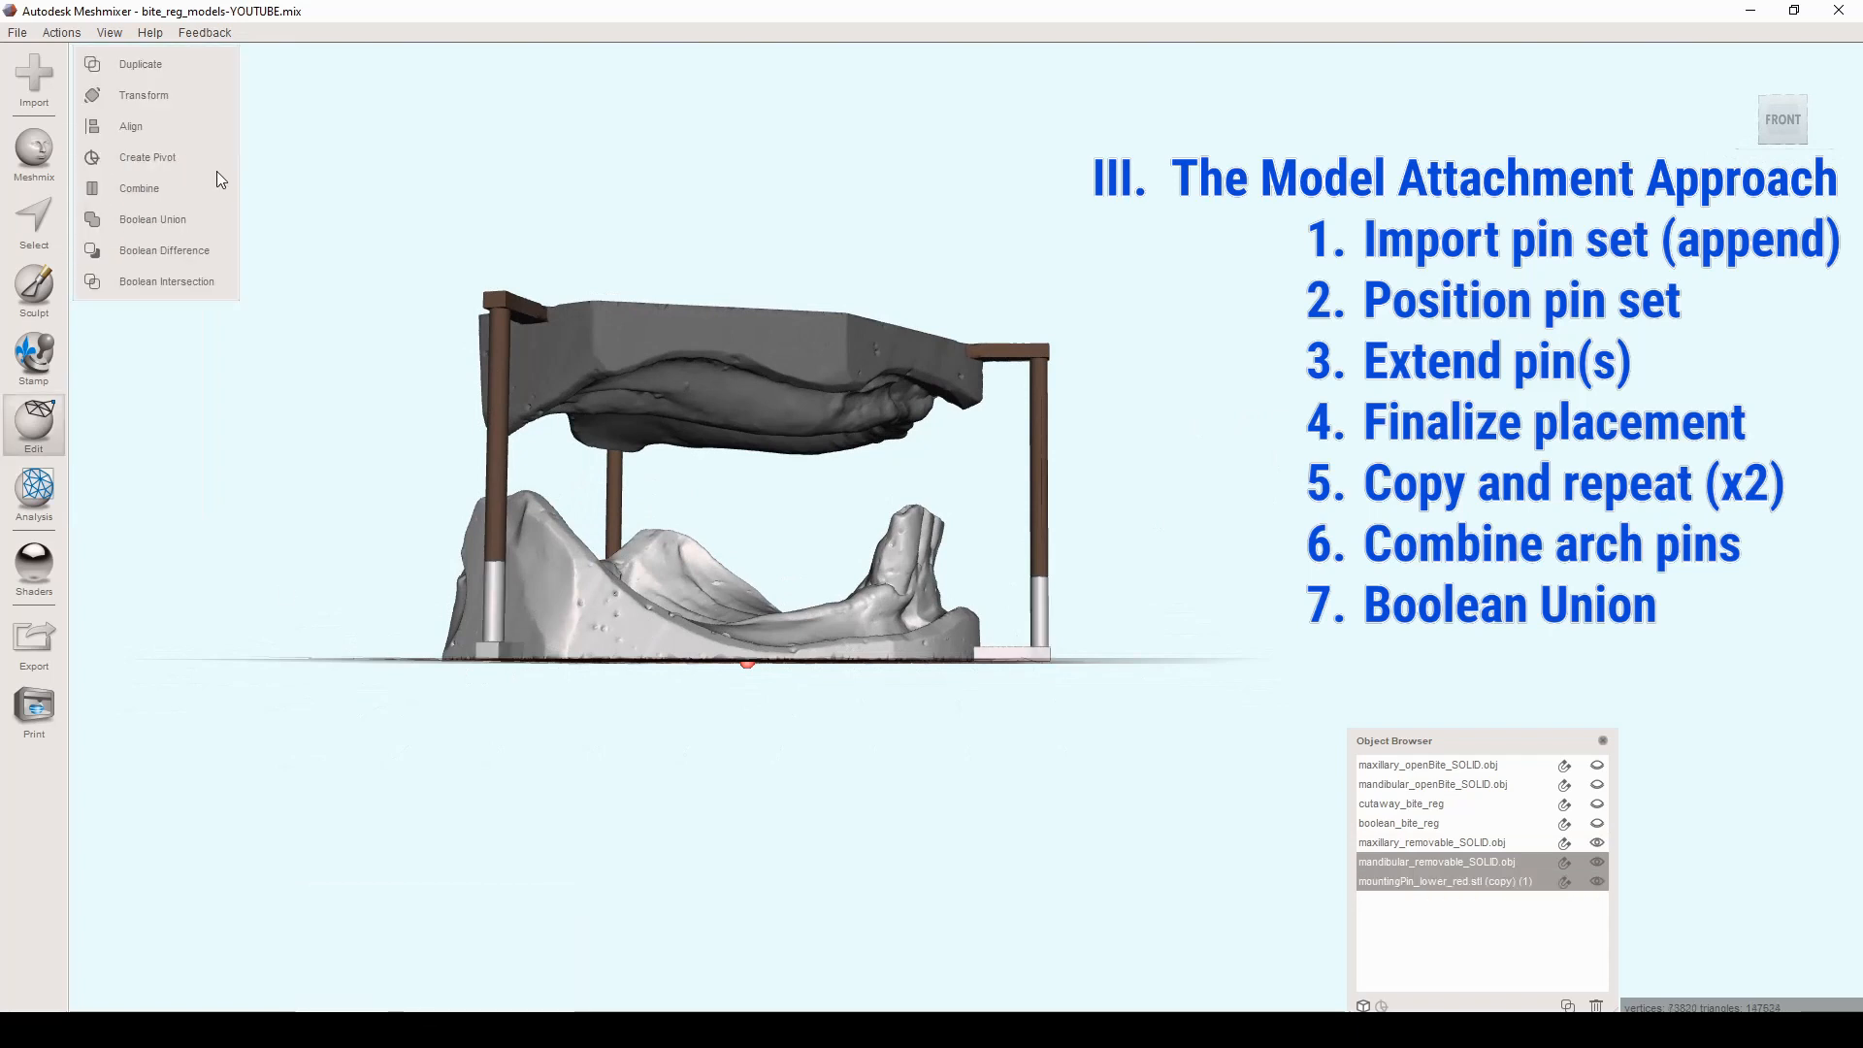
Step: Try a Boolean Union of the mandibular removable model and lower pins with Auto-Reduce Result off and Search Depth 3
left_click(216, 224)
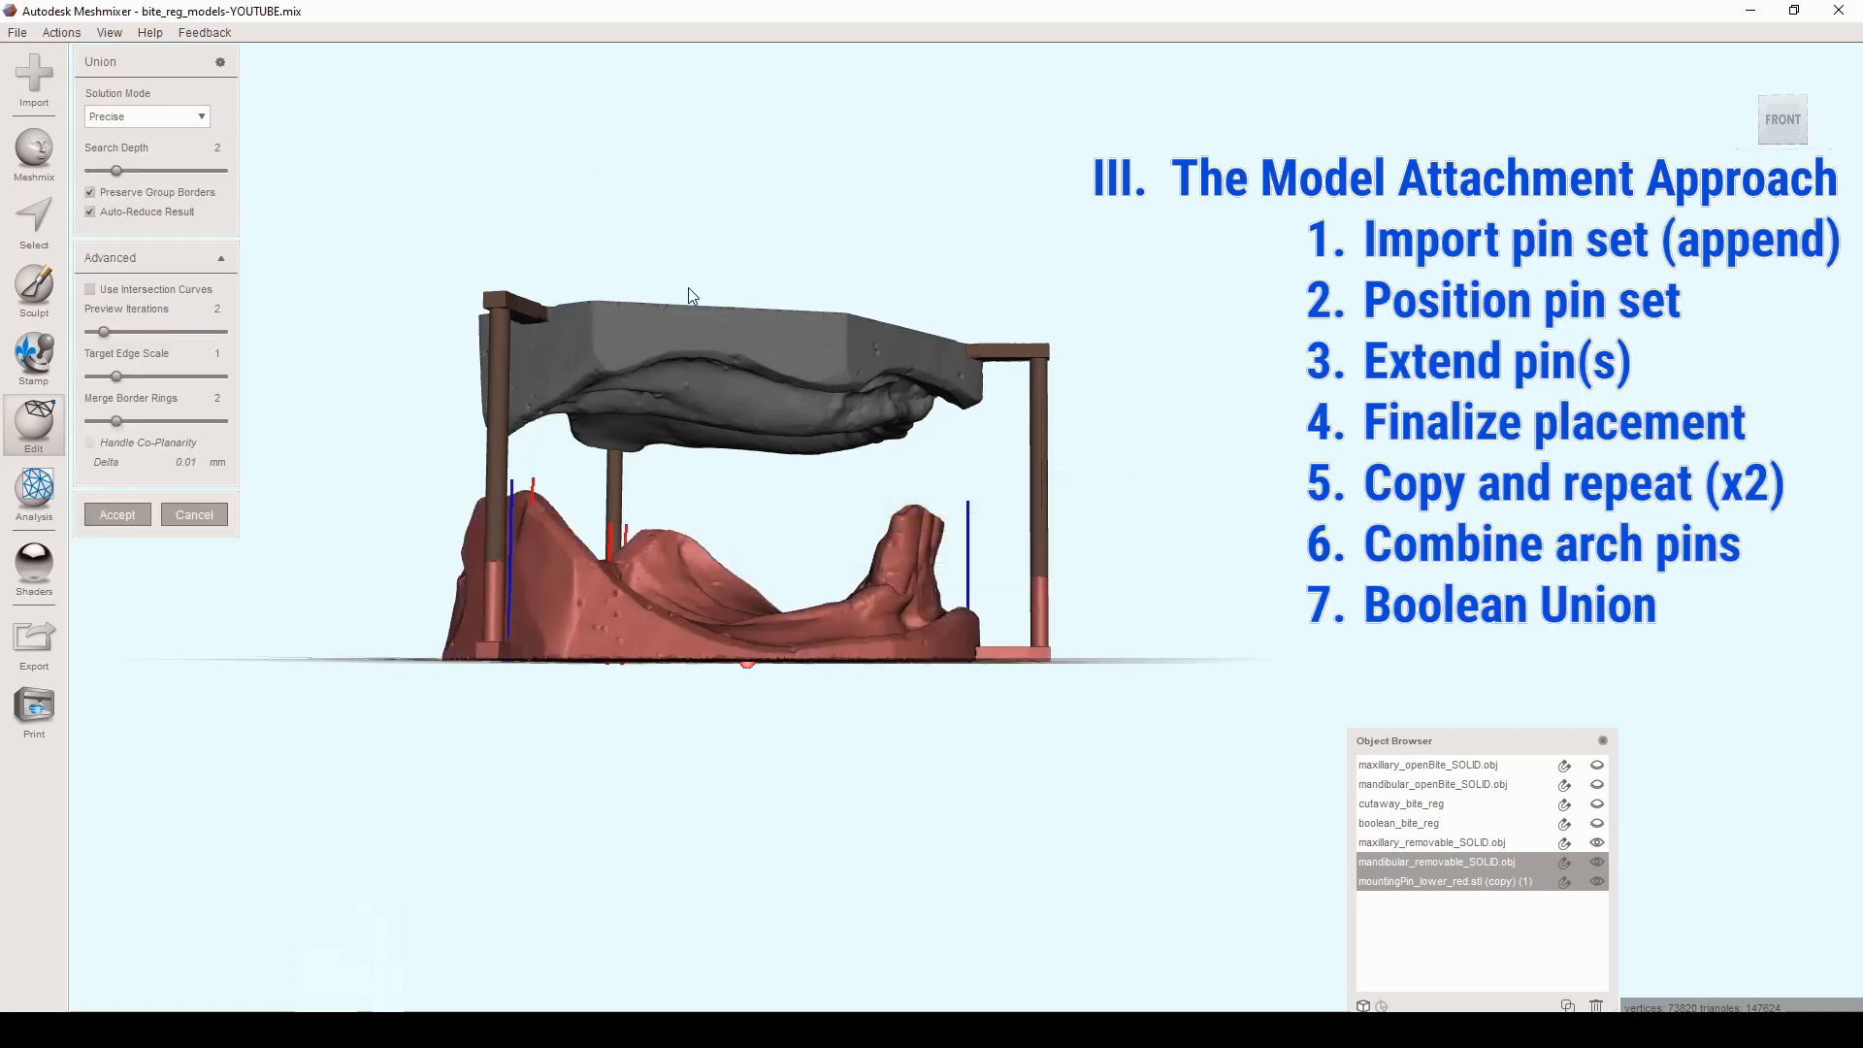
right_click_drag(760, 405, 758, 384)
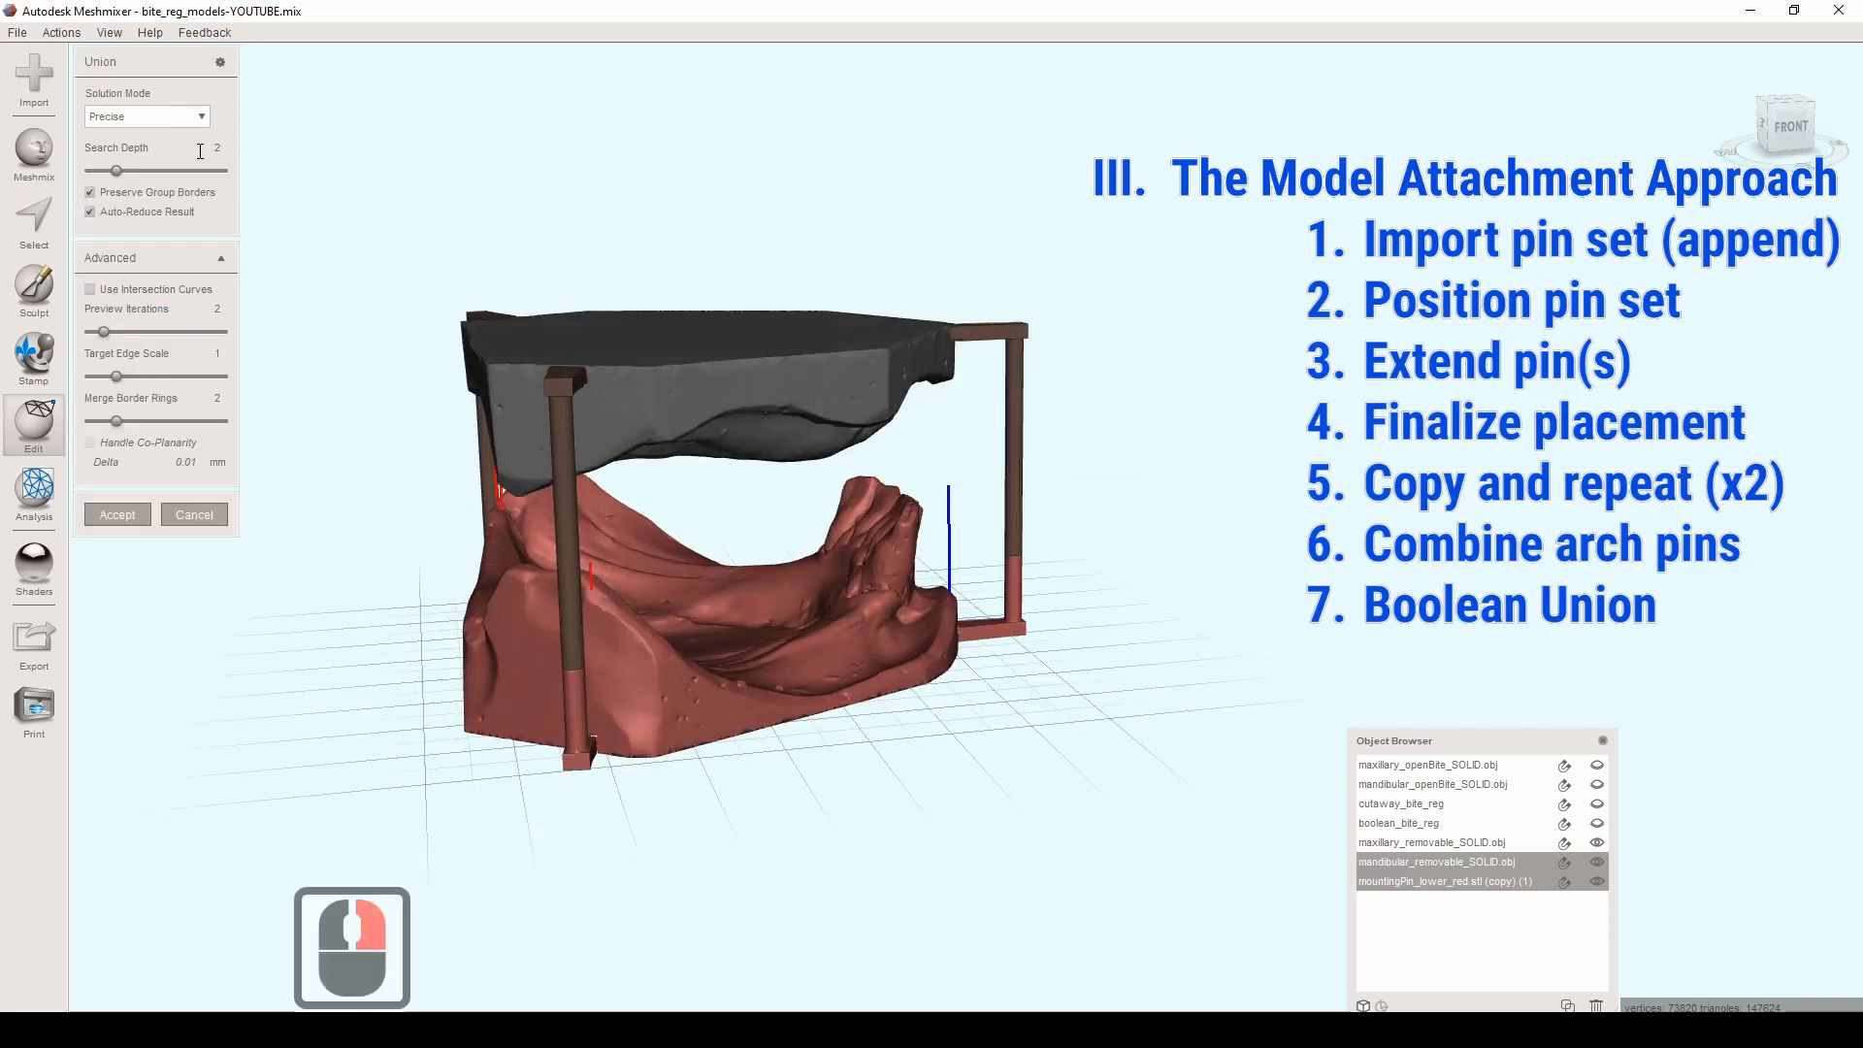
left_click(91, 212)
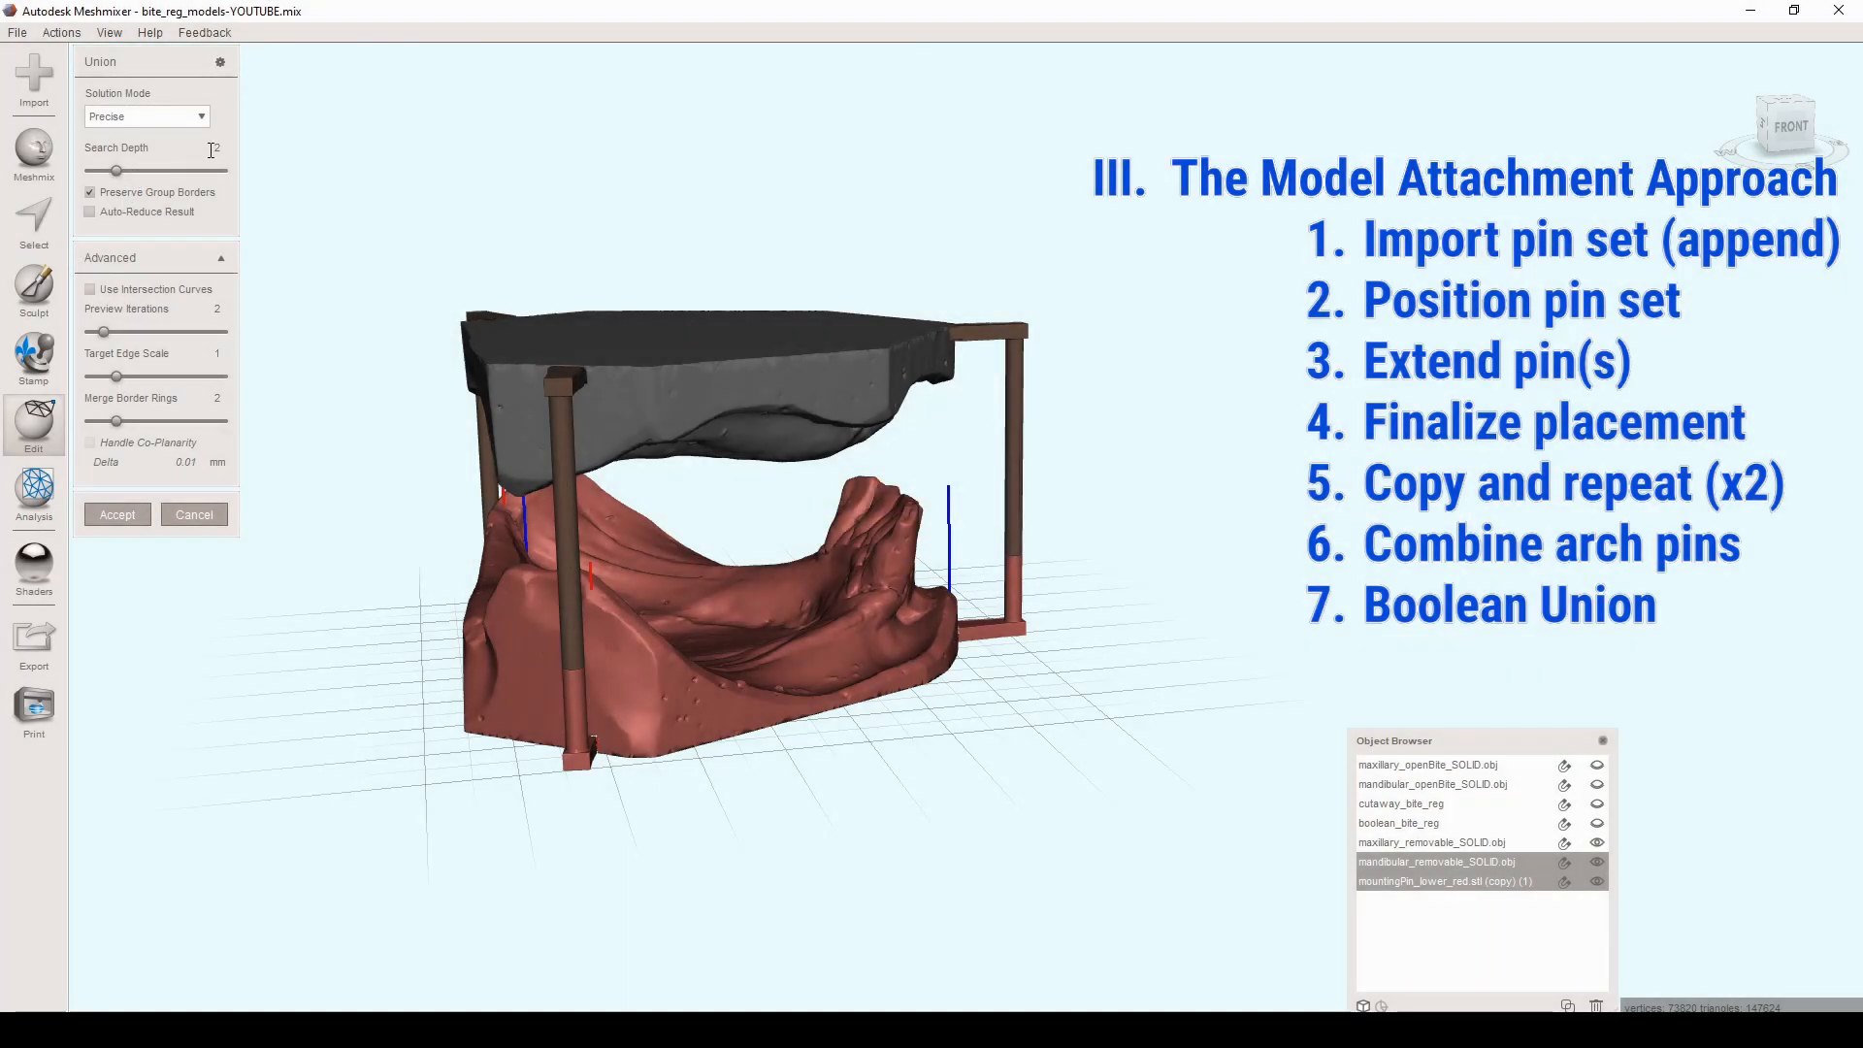
left_click(218, 147)
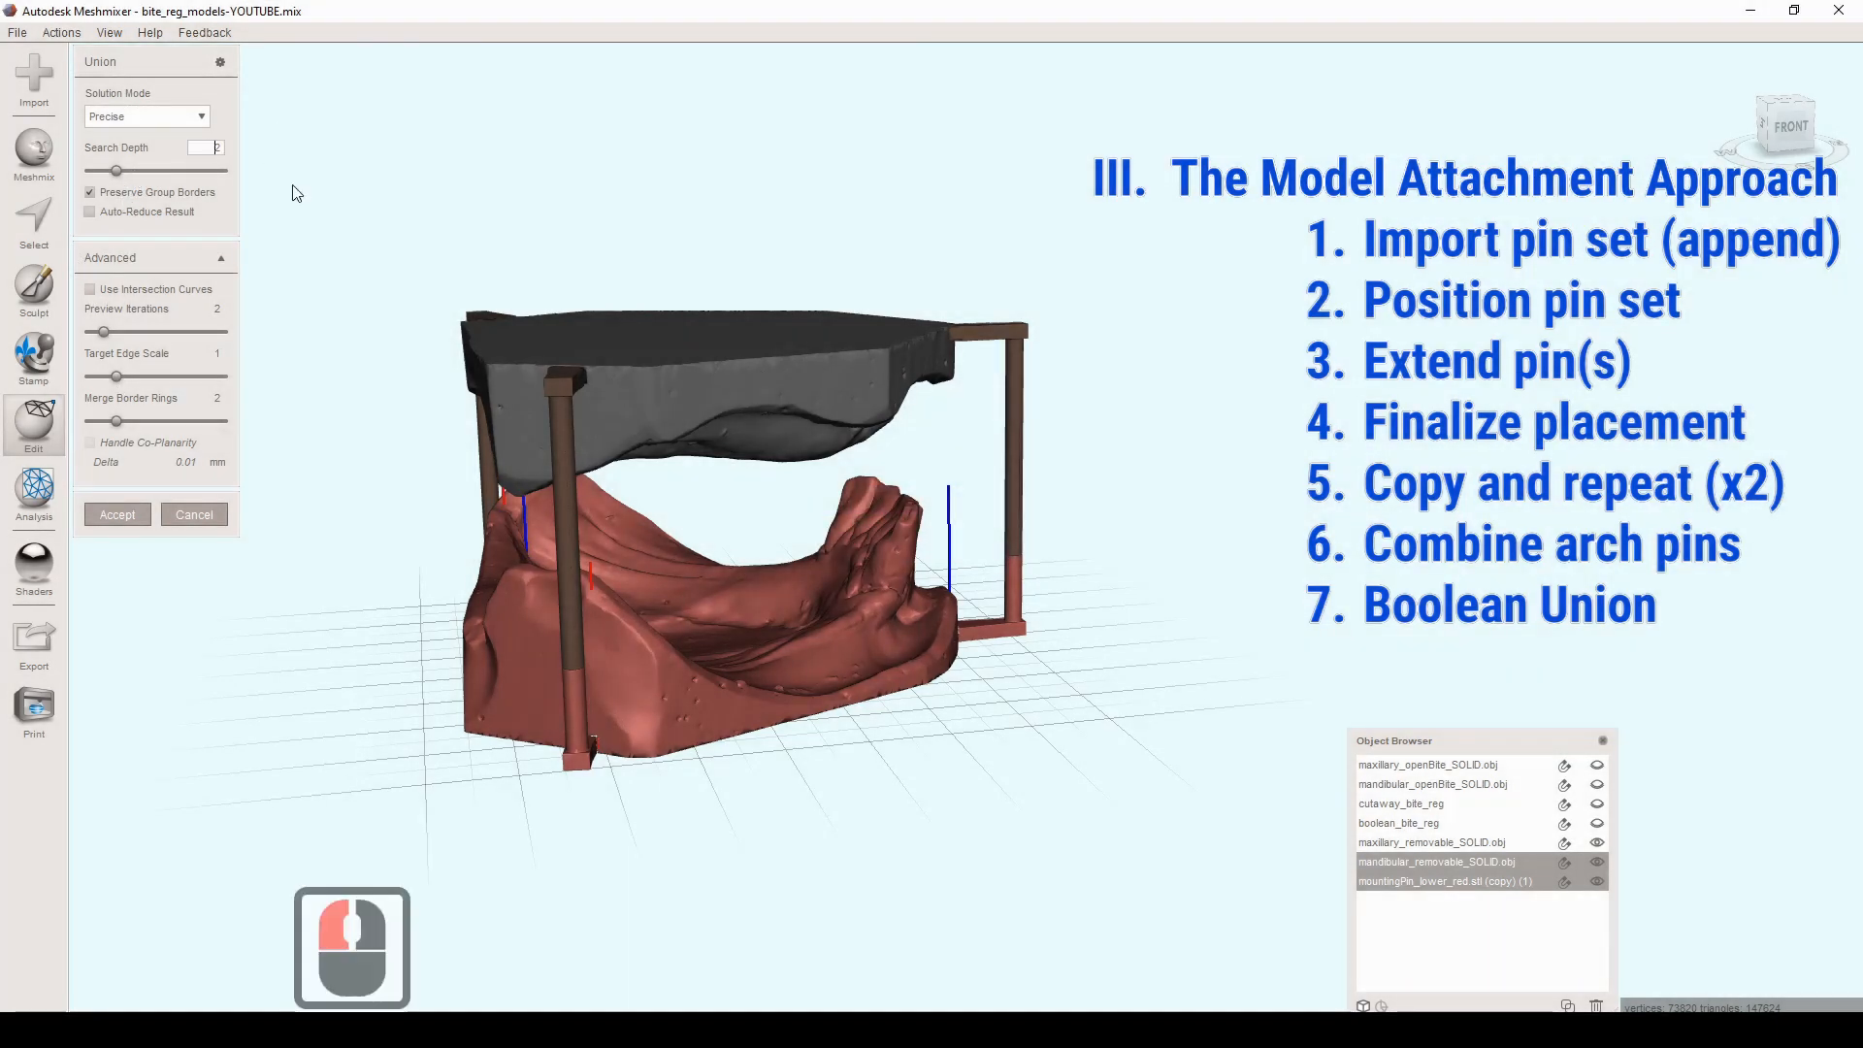
type("3")
key("Return")
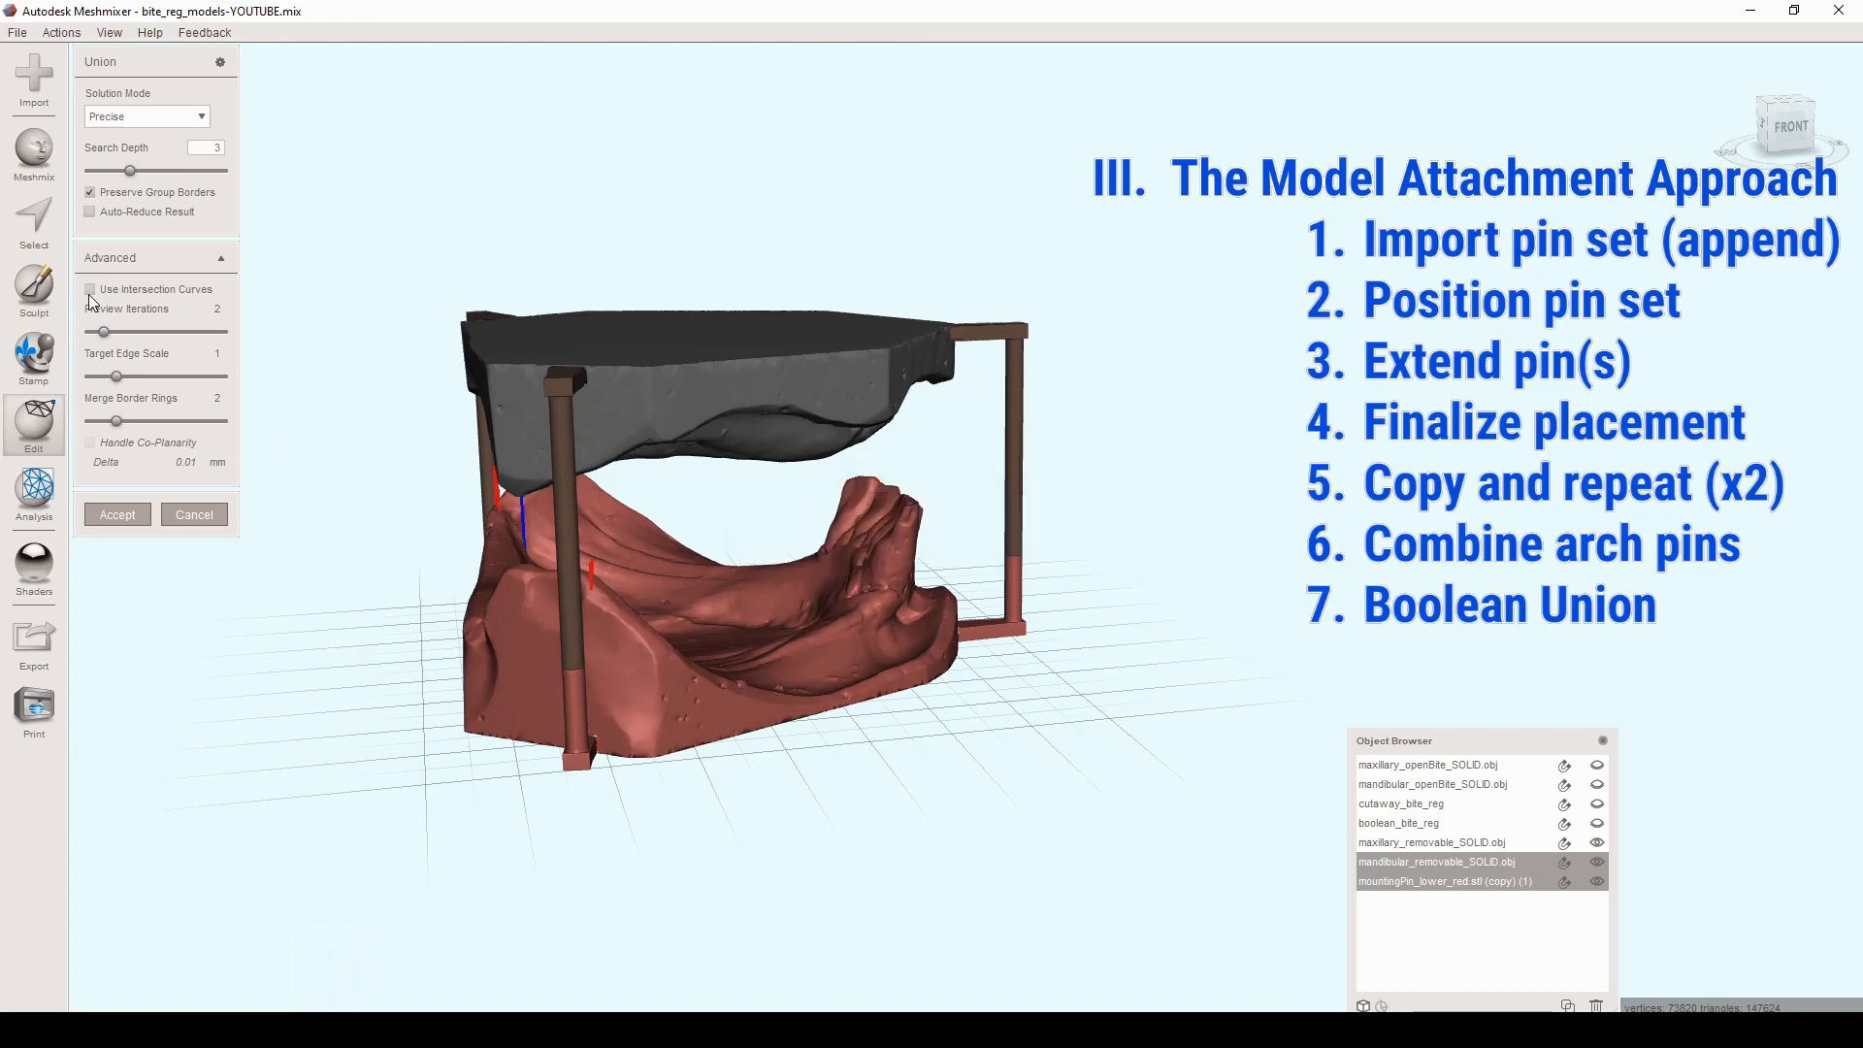
Step: Try the mandibular union with Use Intersection Curves on and a Target Edge Scale of 0.36
left_click(92, 290)
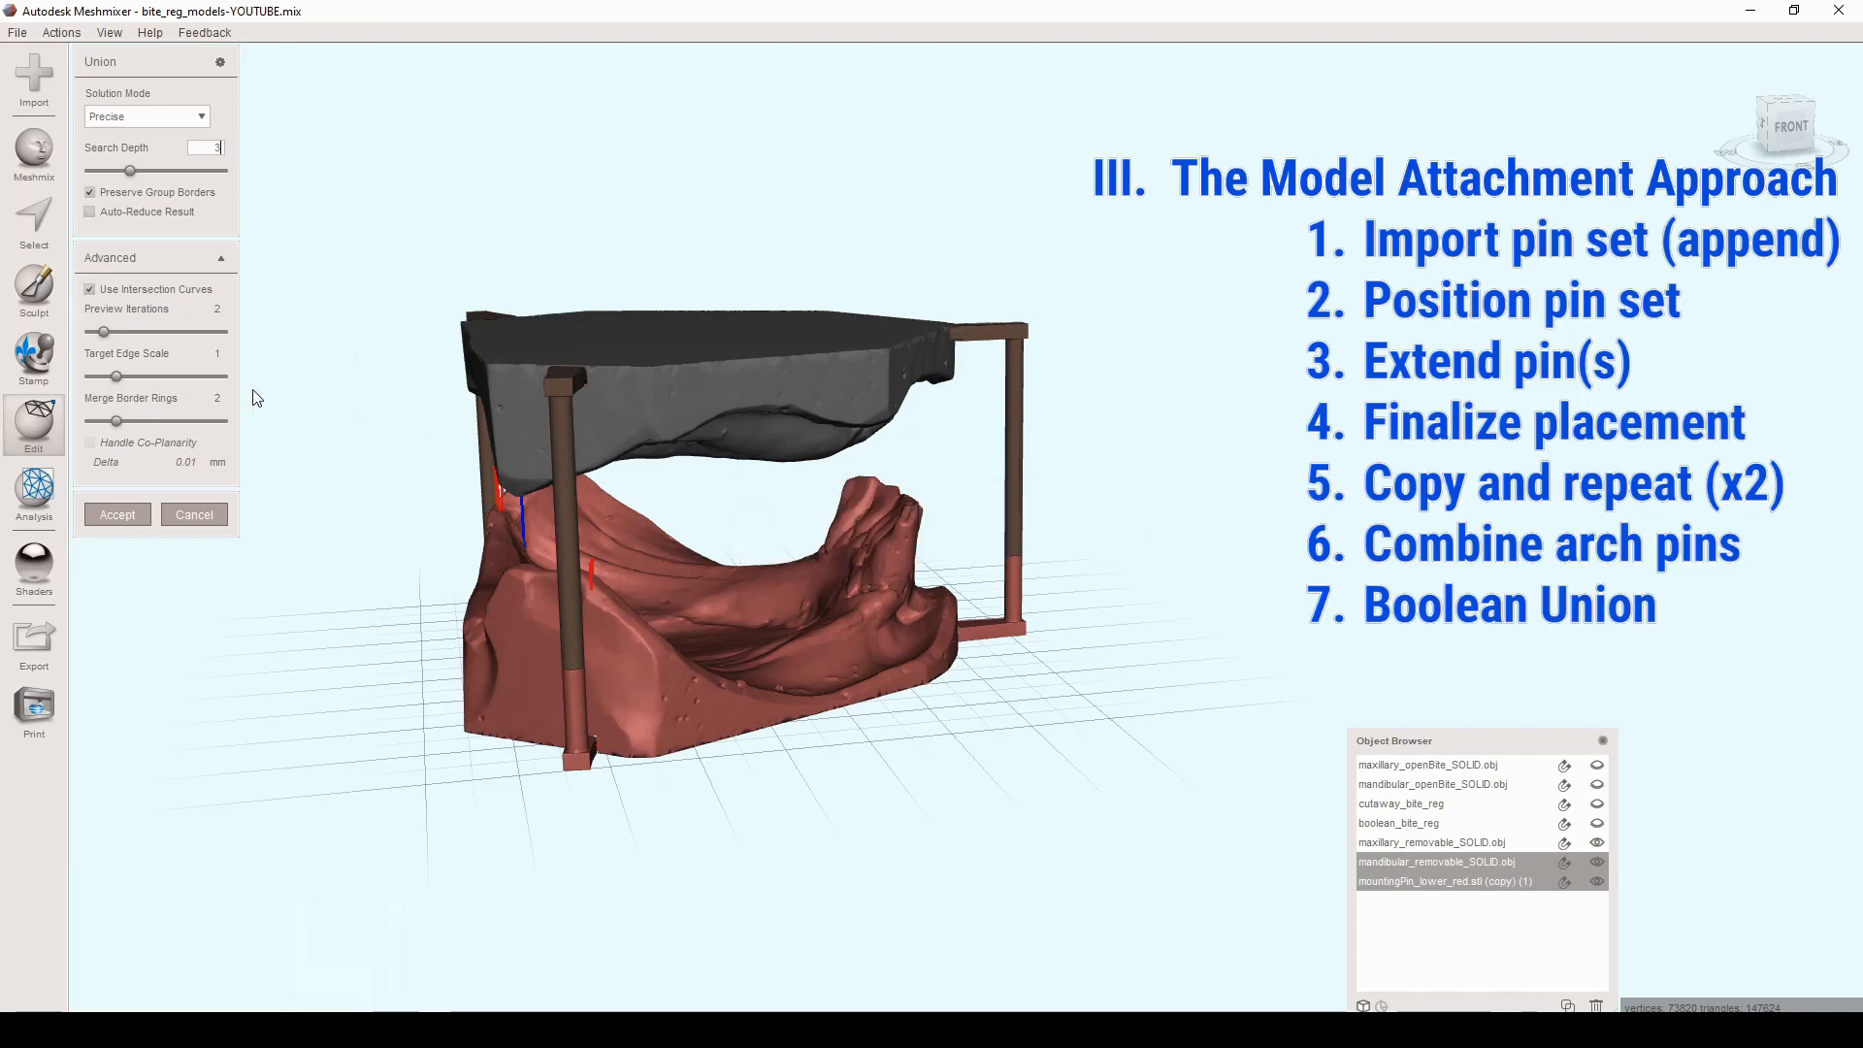
left_click(138, 382)
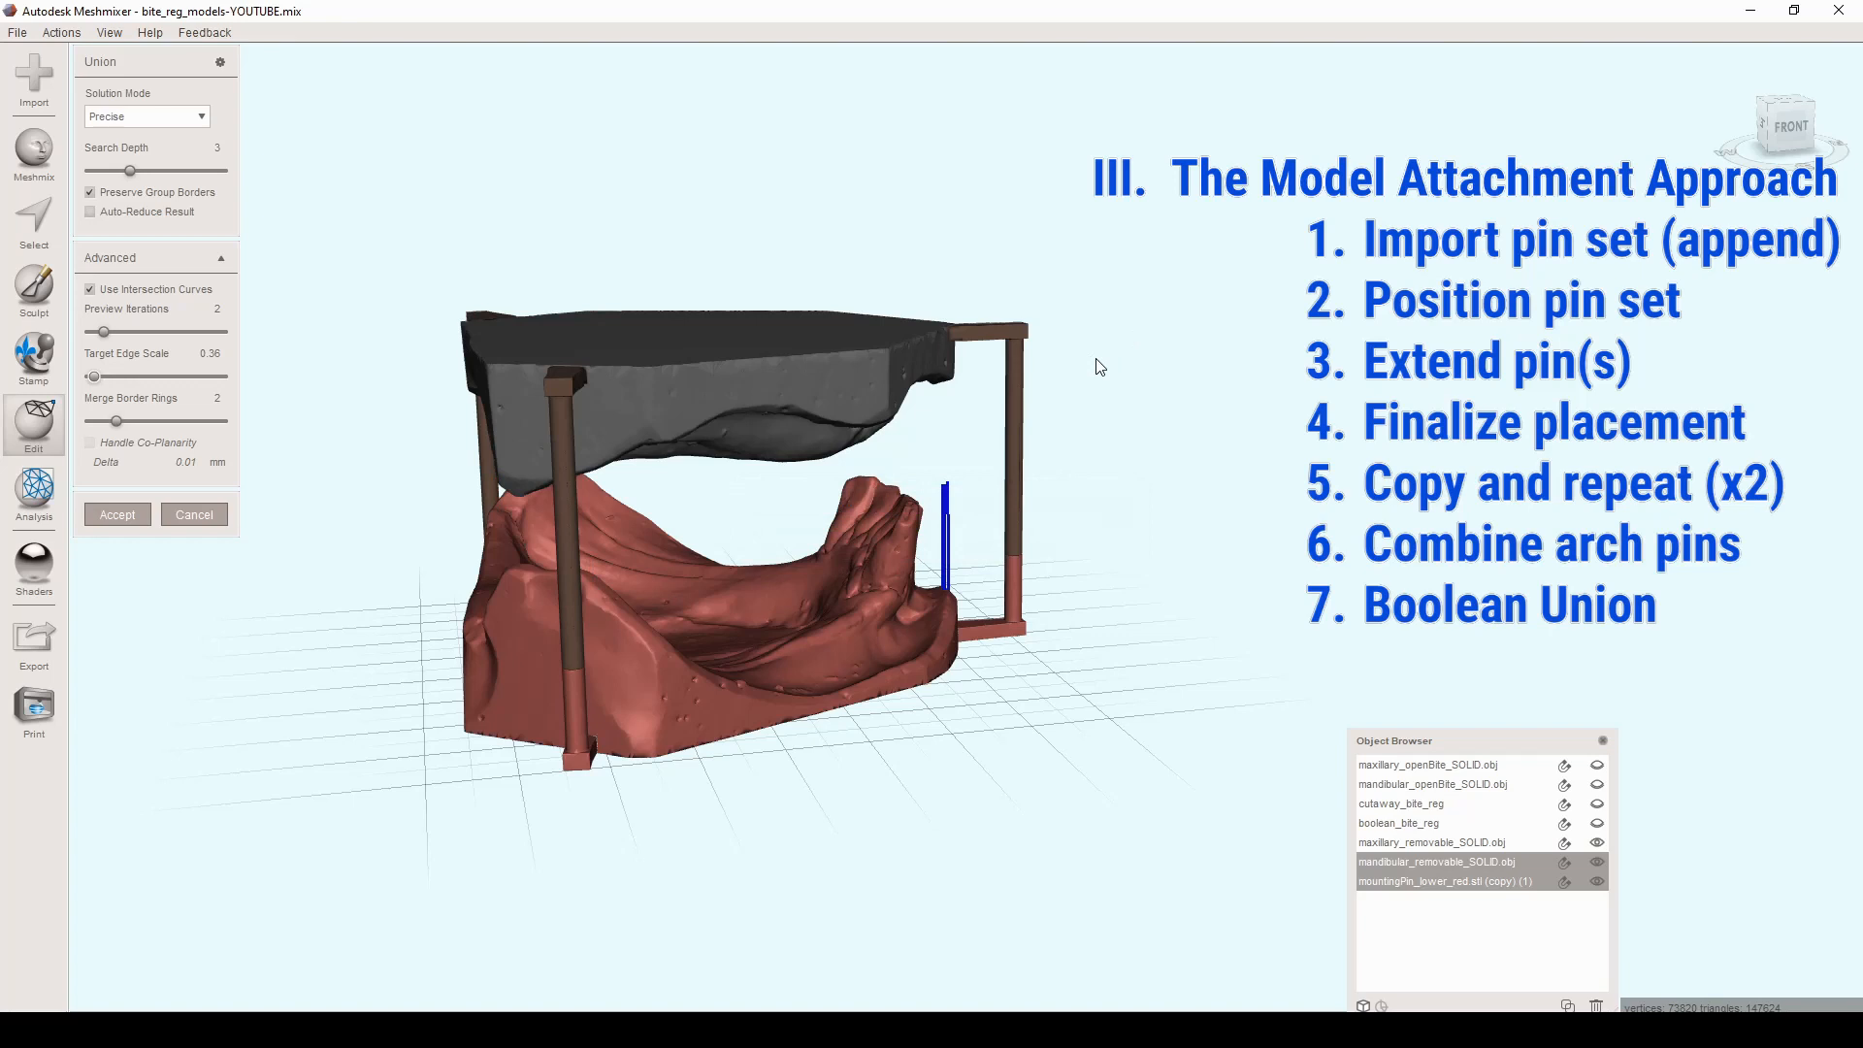
scroll(864, 487, "up", 12)
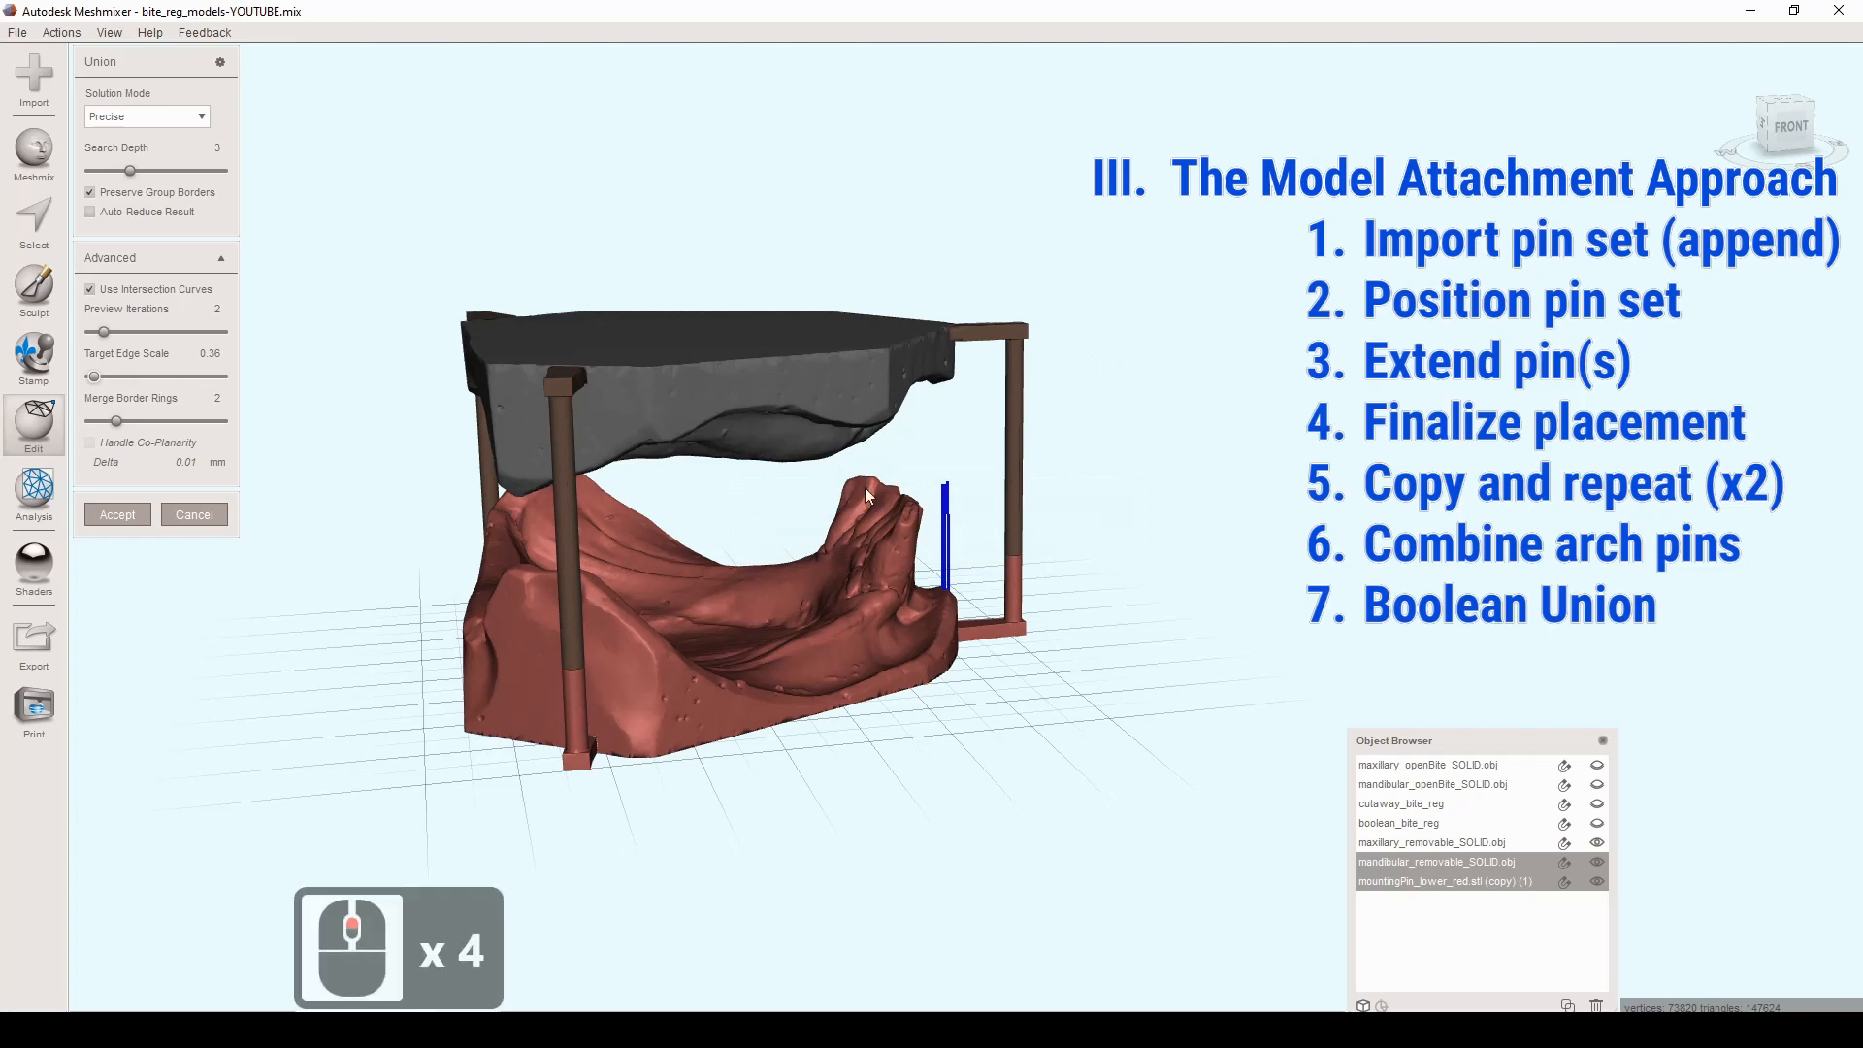
right_click_drag(718, 371, 543, 388)
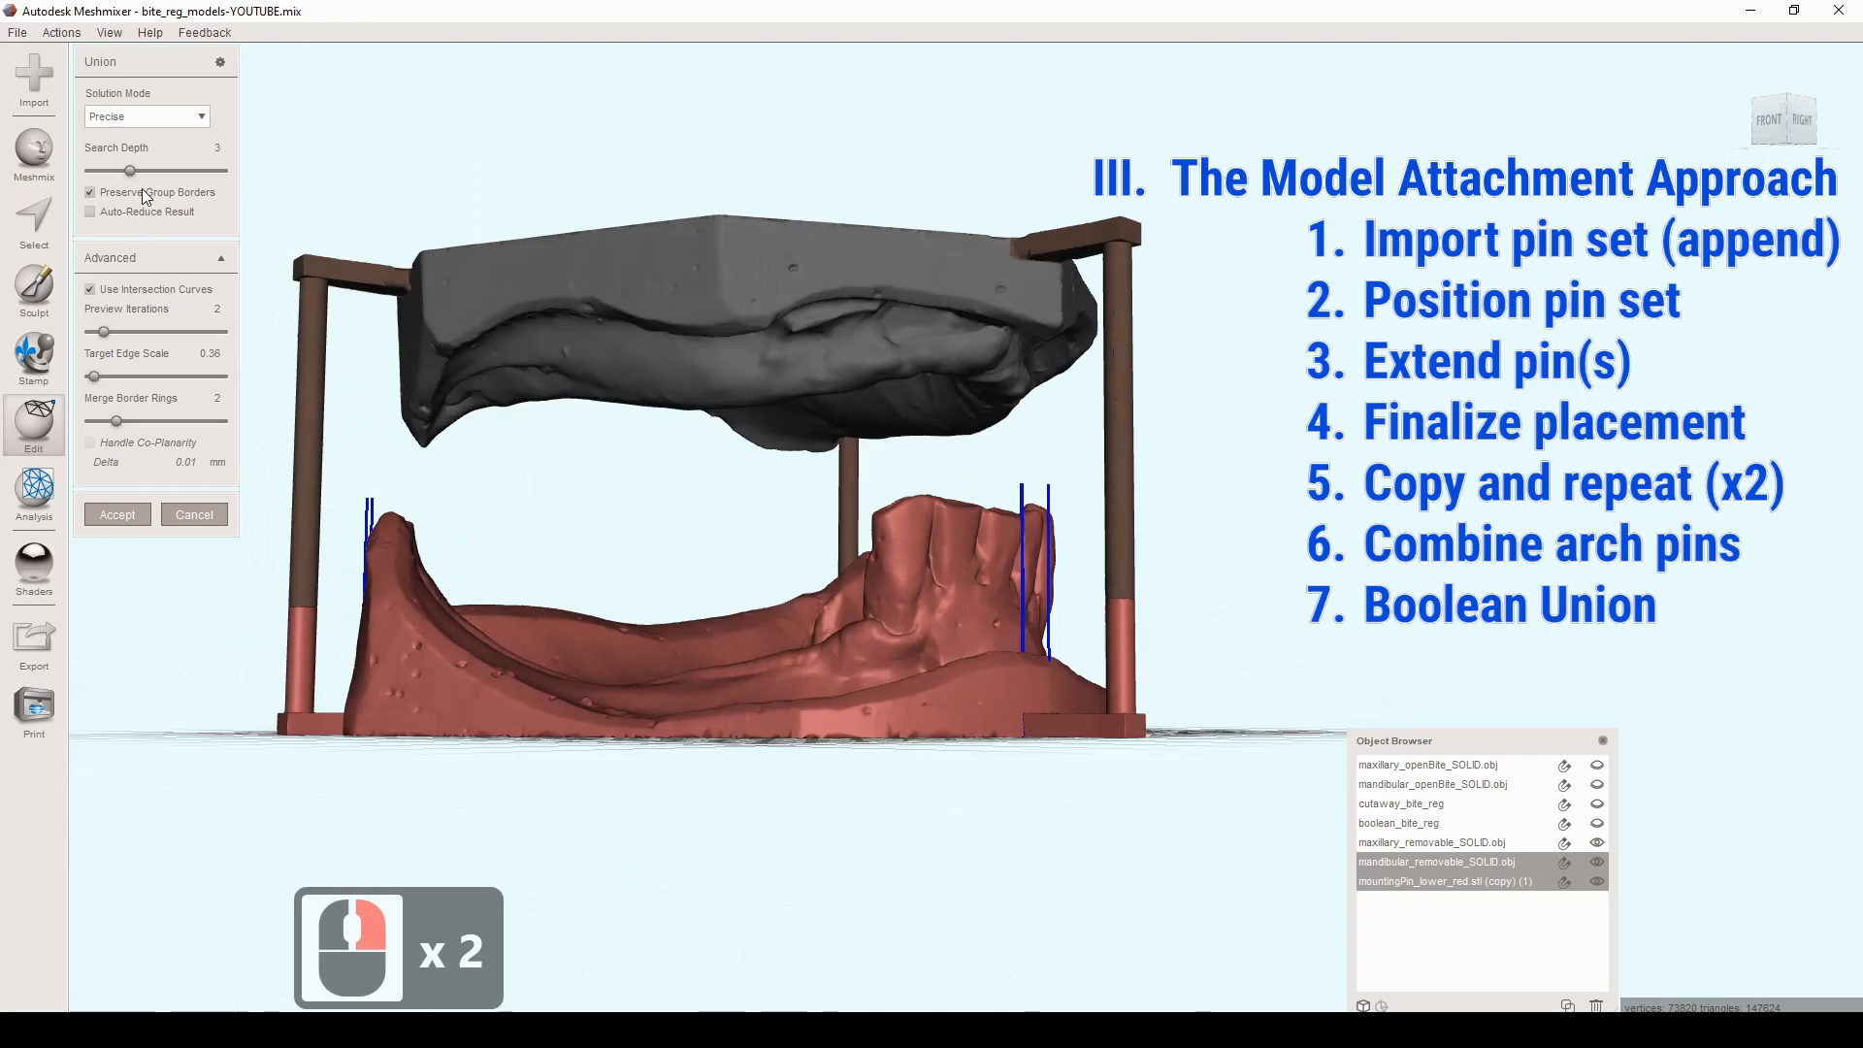
Step: Try the mandibular union with Preserve Group Borders off and a Target Edge Scale of 0.1
left_click(91, 194)
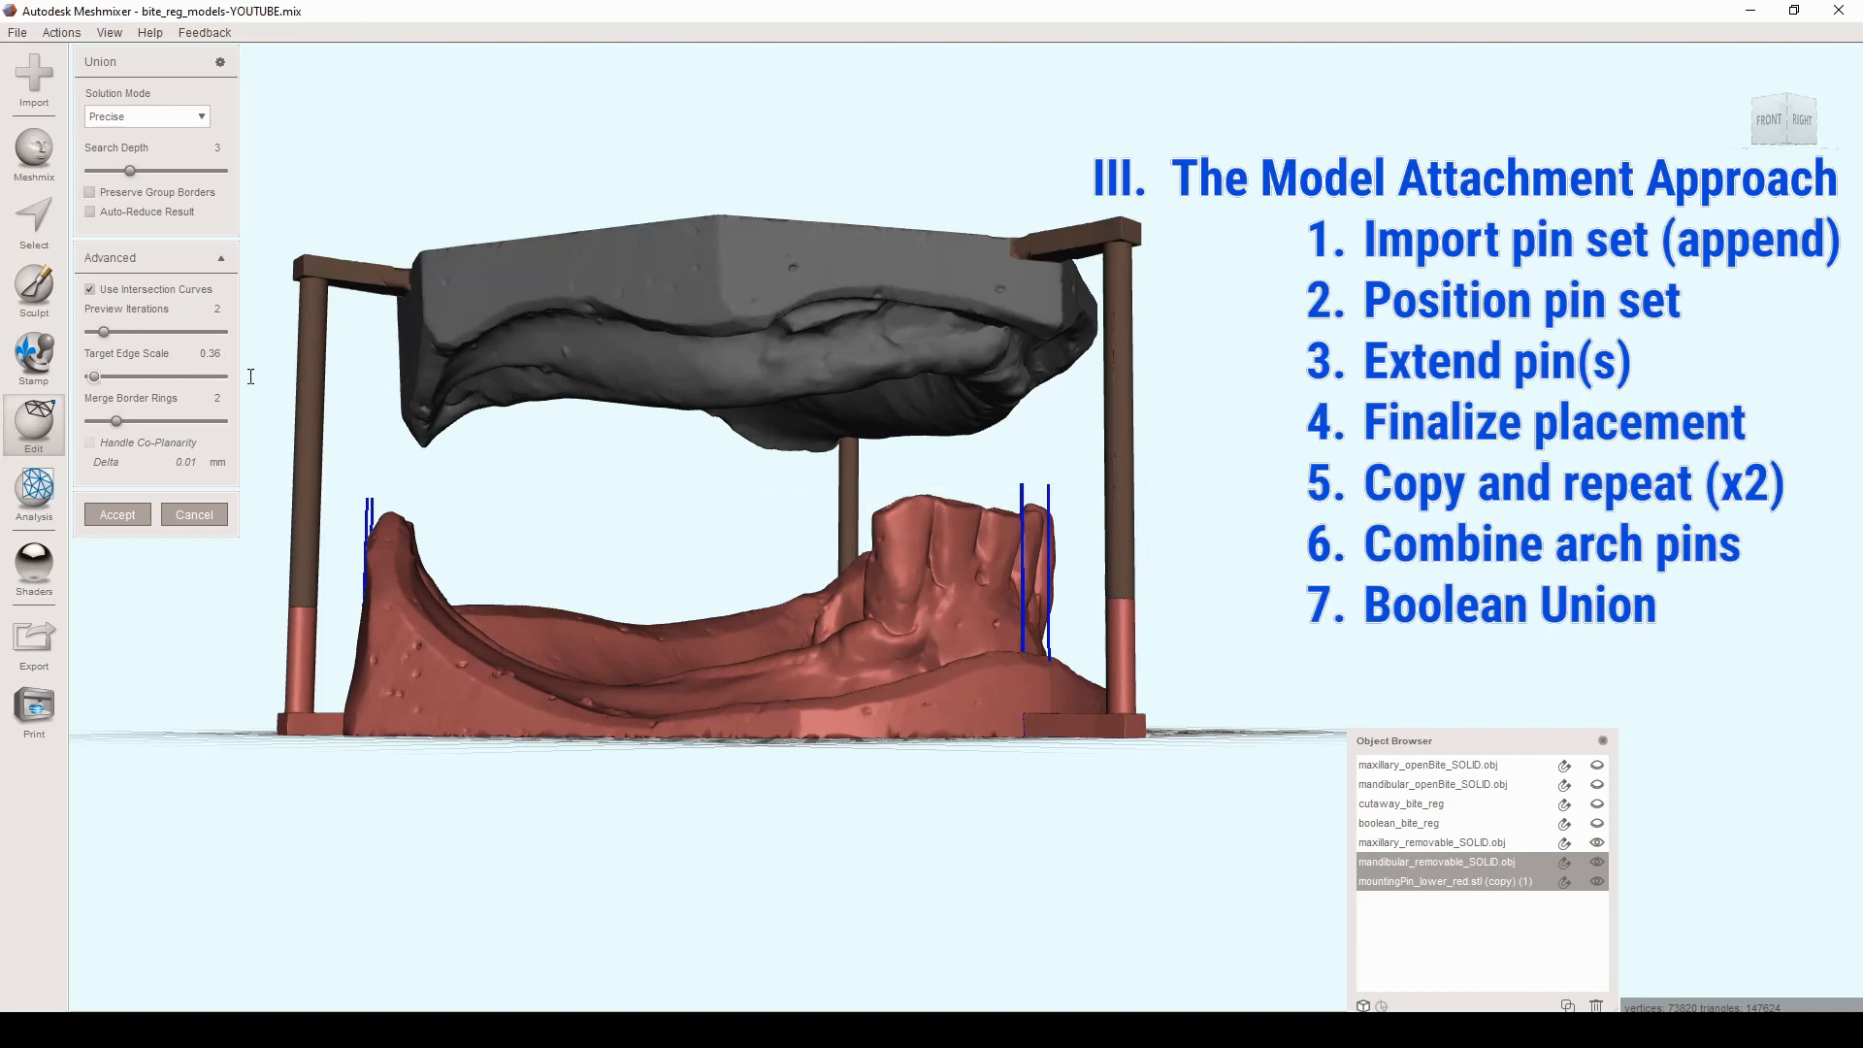
left_click(212, 353)
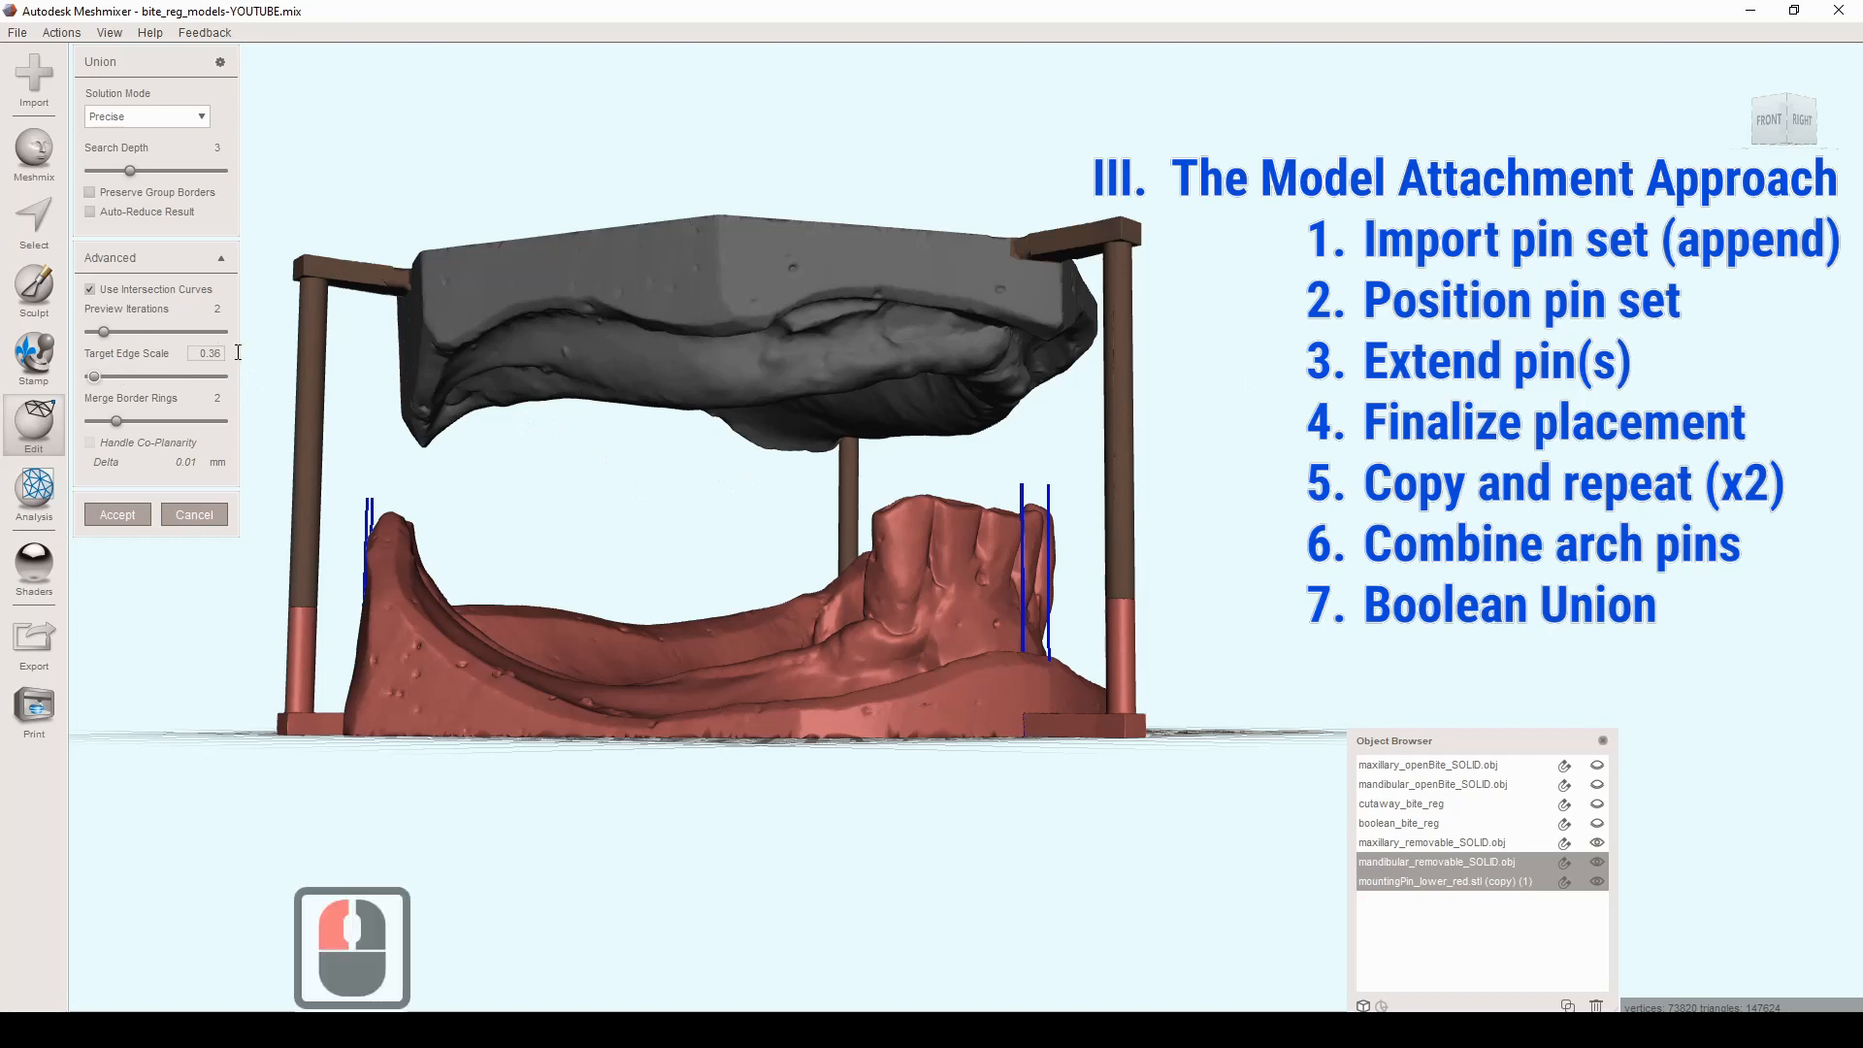
key("BackSpace")
type("3")
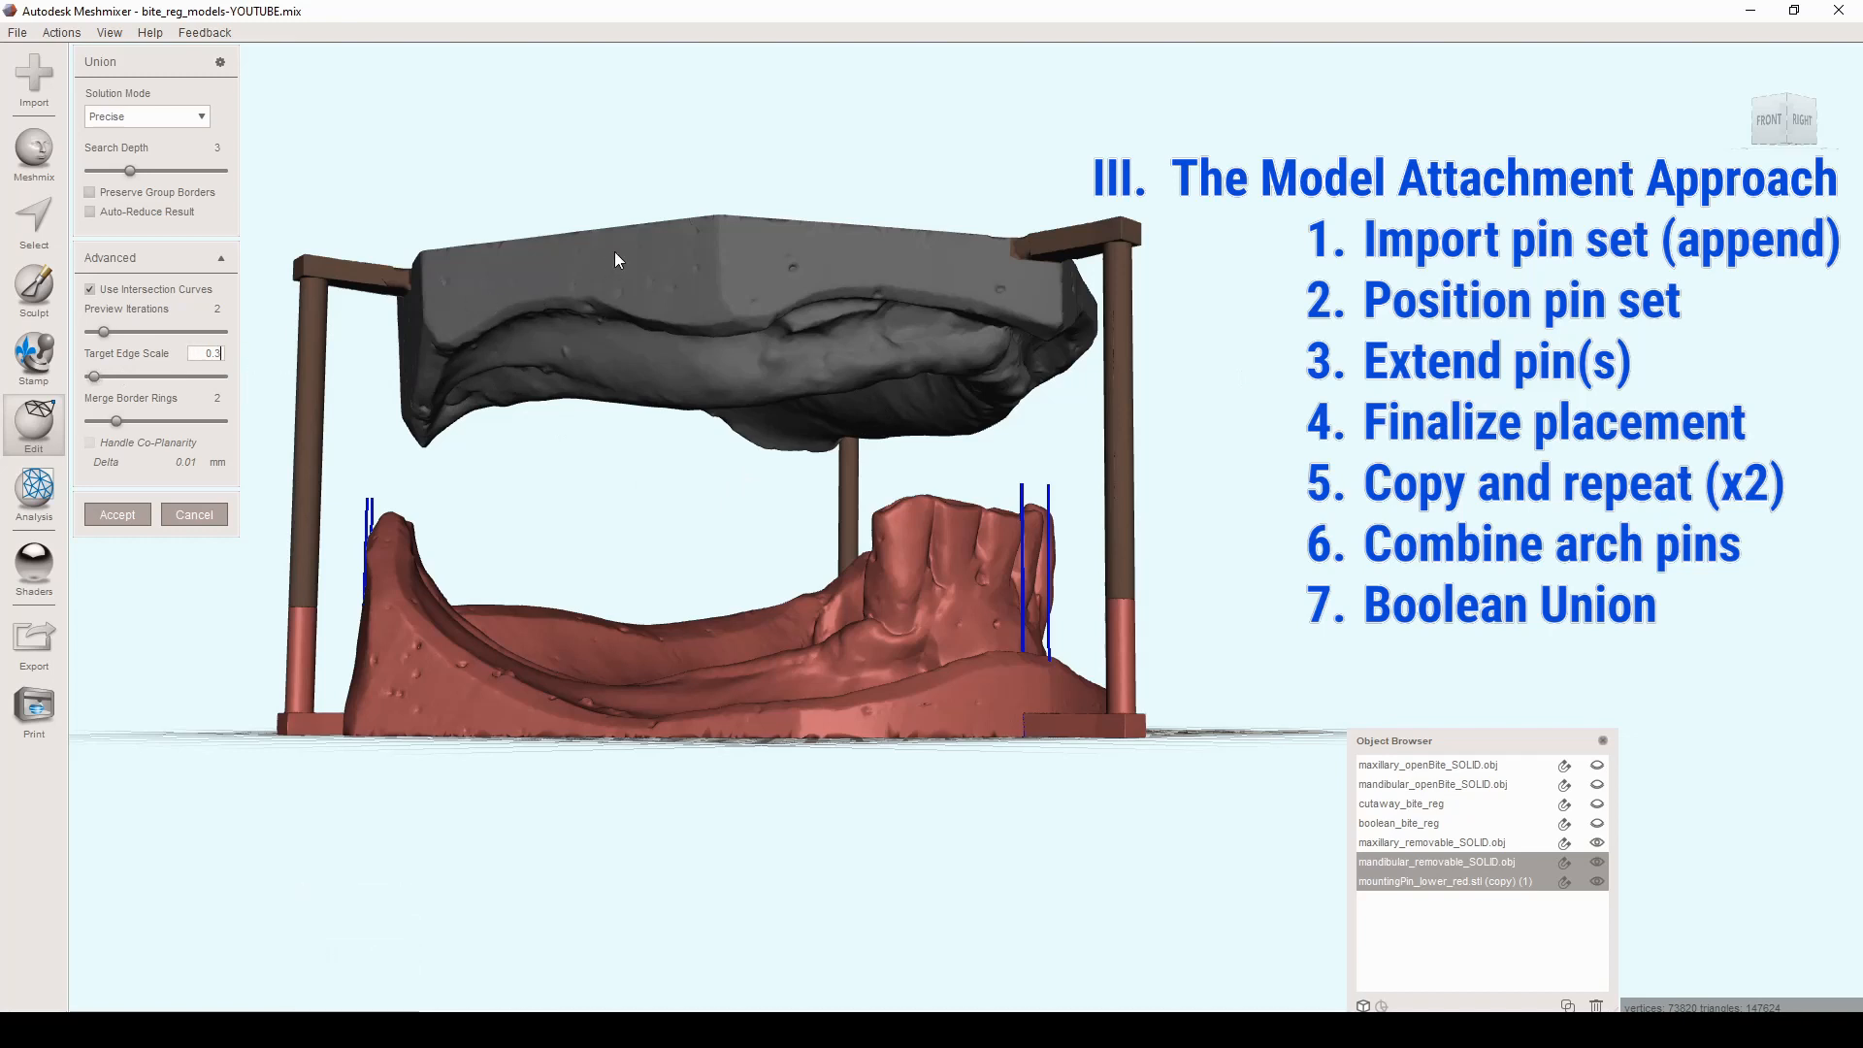
key("BackSpace")
key("BackSpace")
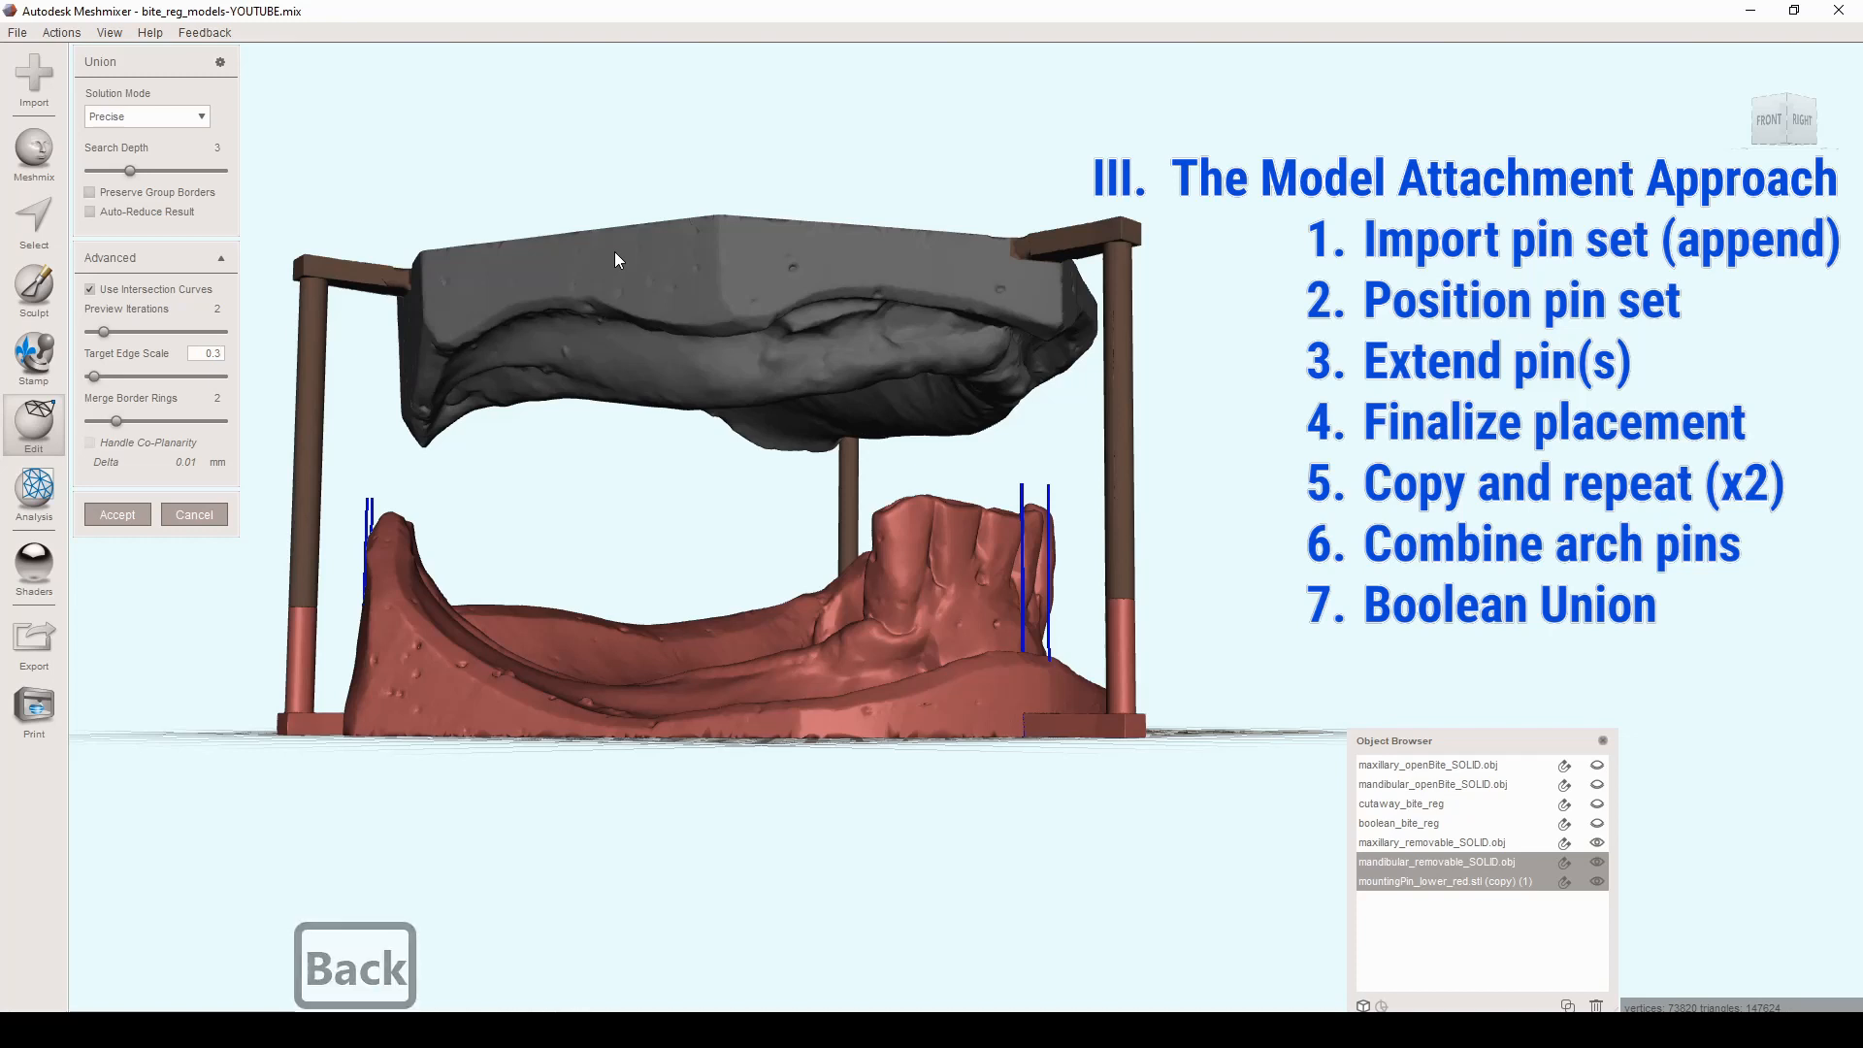
type("1")
key("Return")
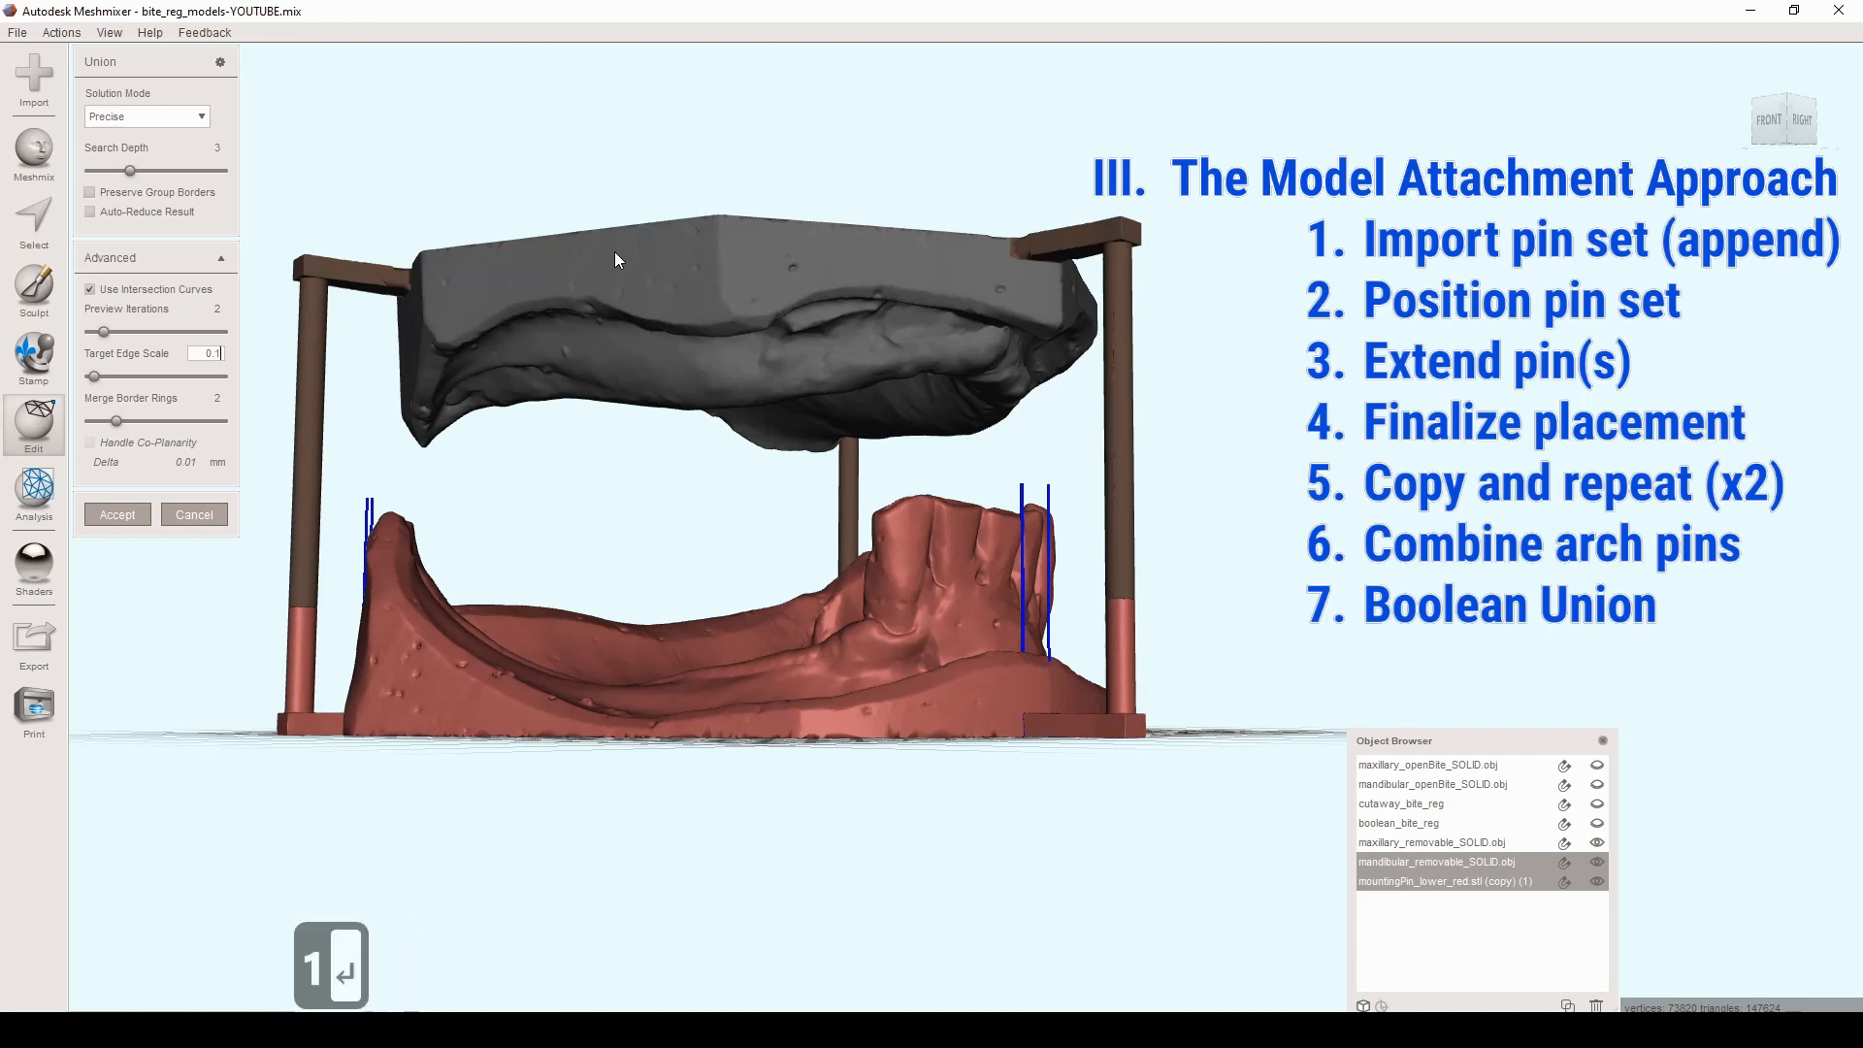
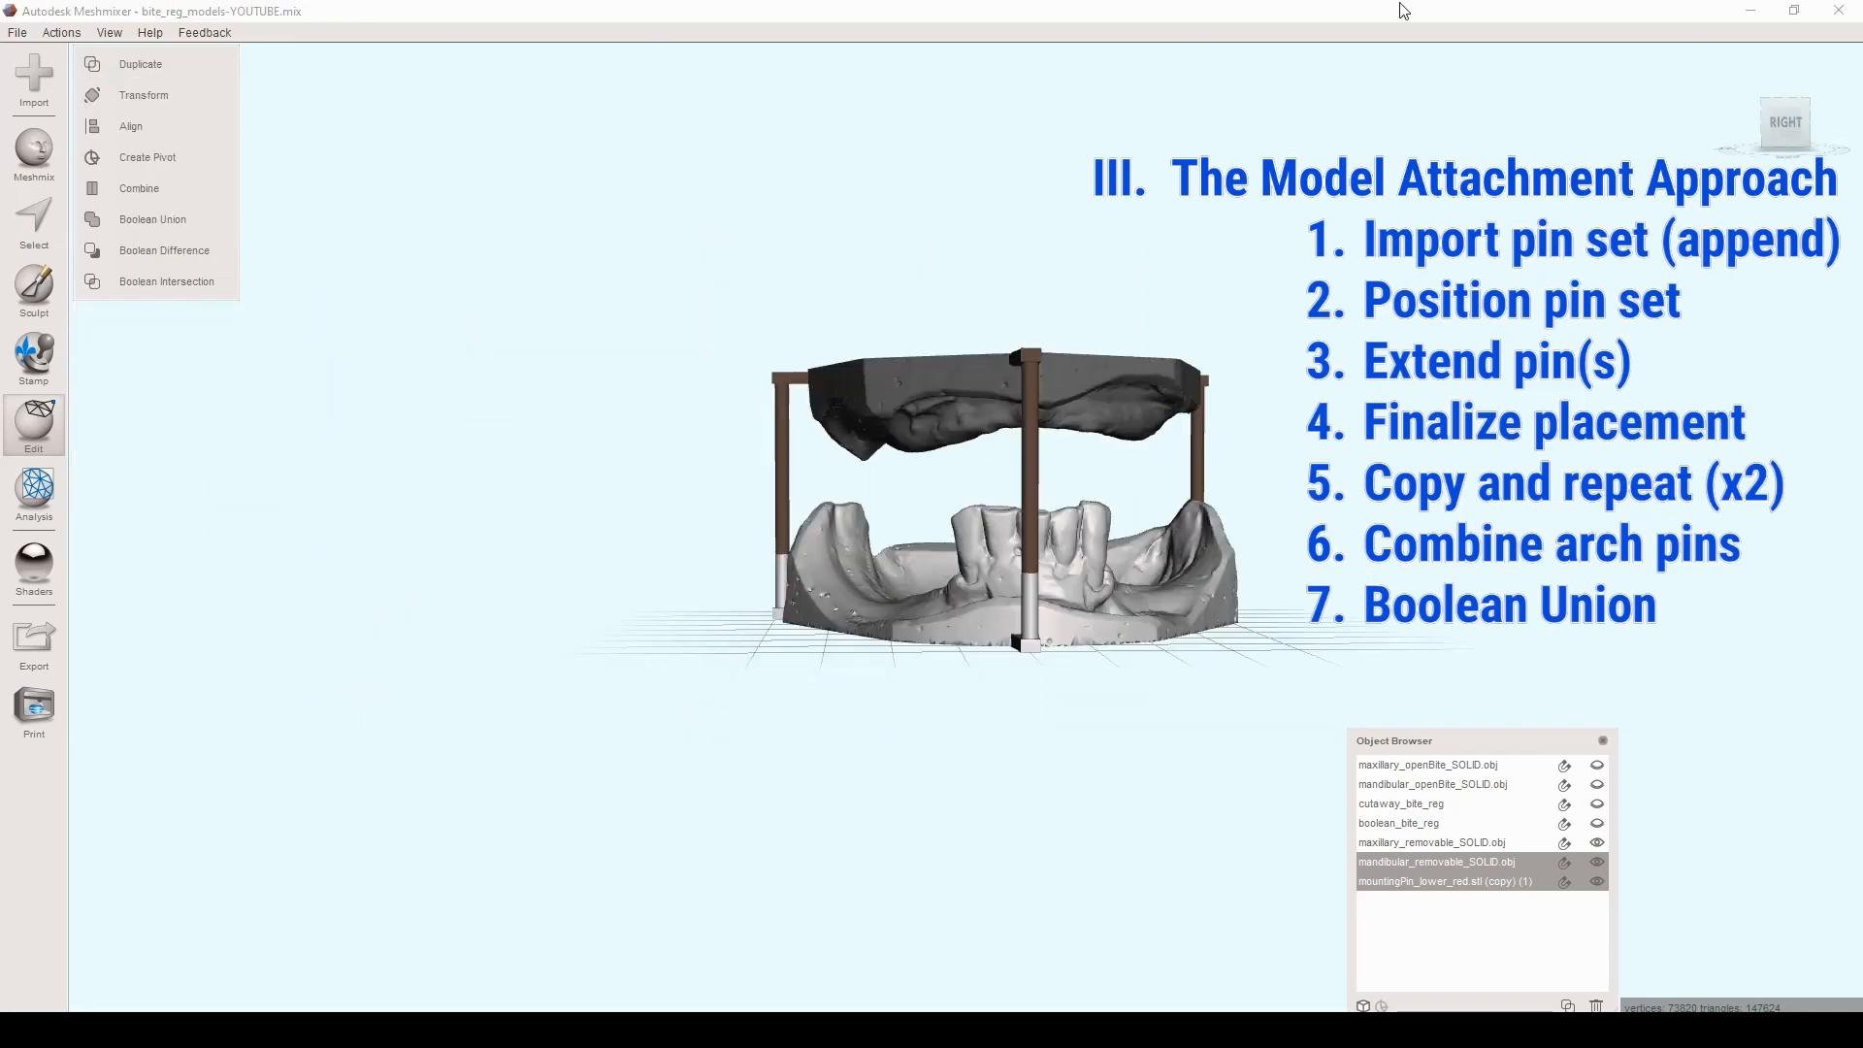
Step: Retry the Boolean Union on the mandibular removable model and lower pins with the default settings, and cancel it
right_click_drag(1029, 397, 968, 536)
scroll(872, 531, "up", 13)
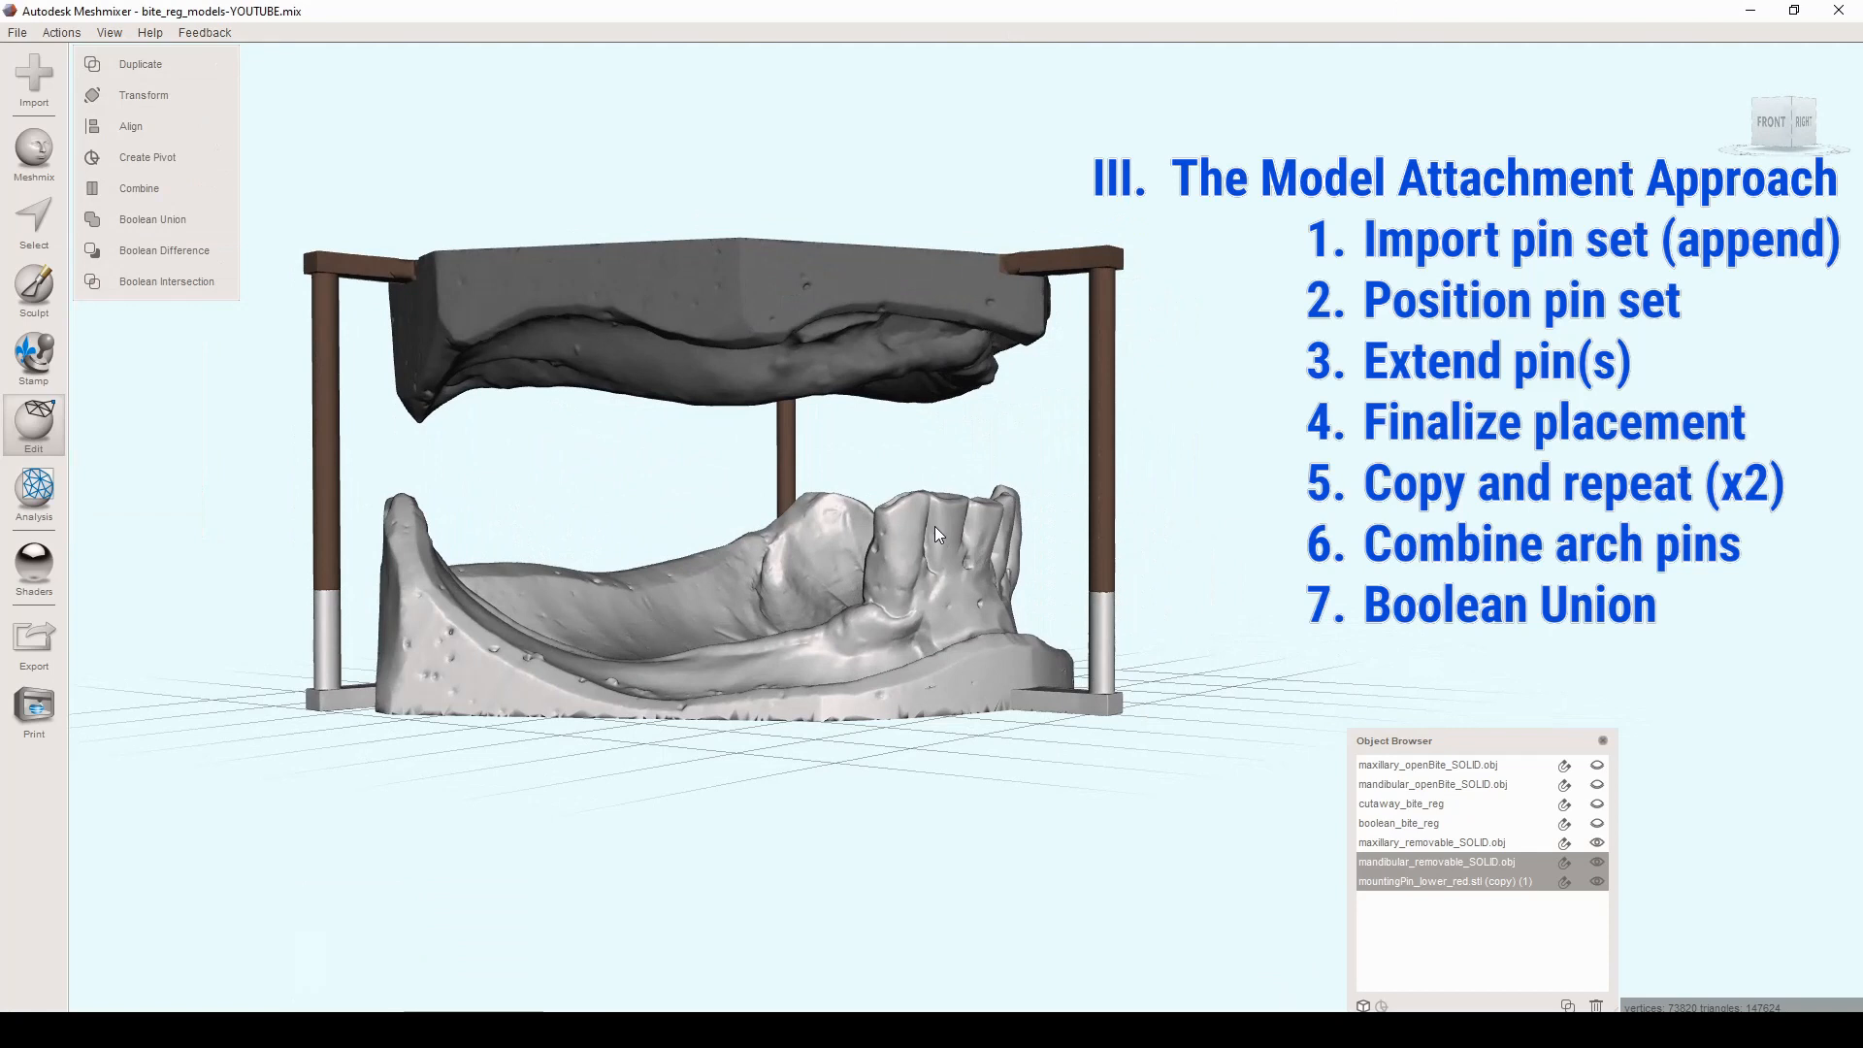
right_click_drag(444, 635, 824, 642)
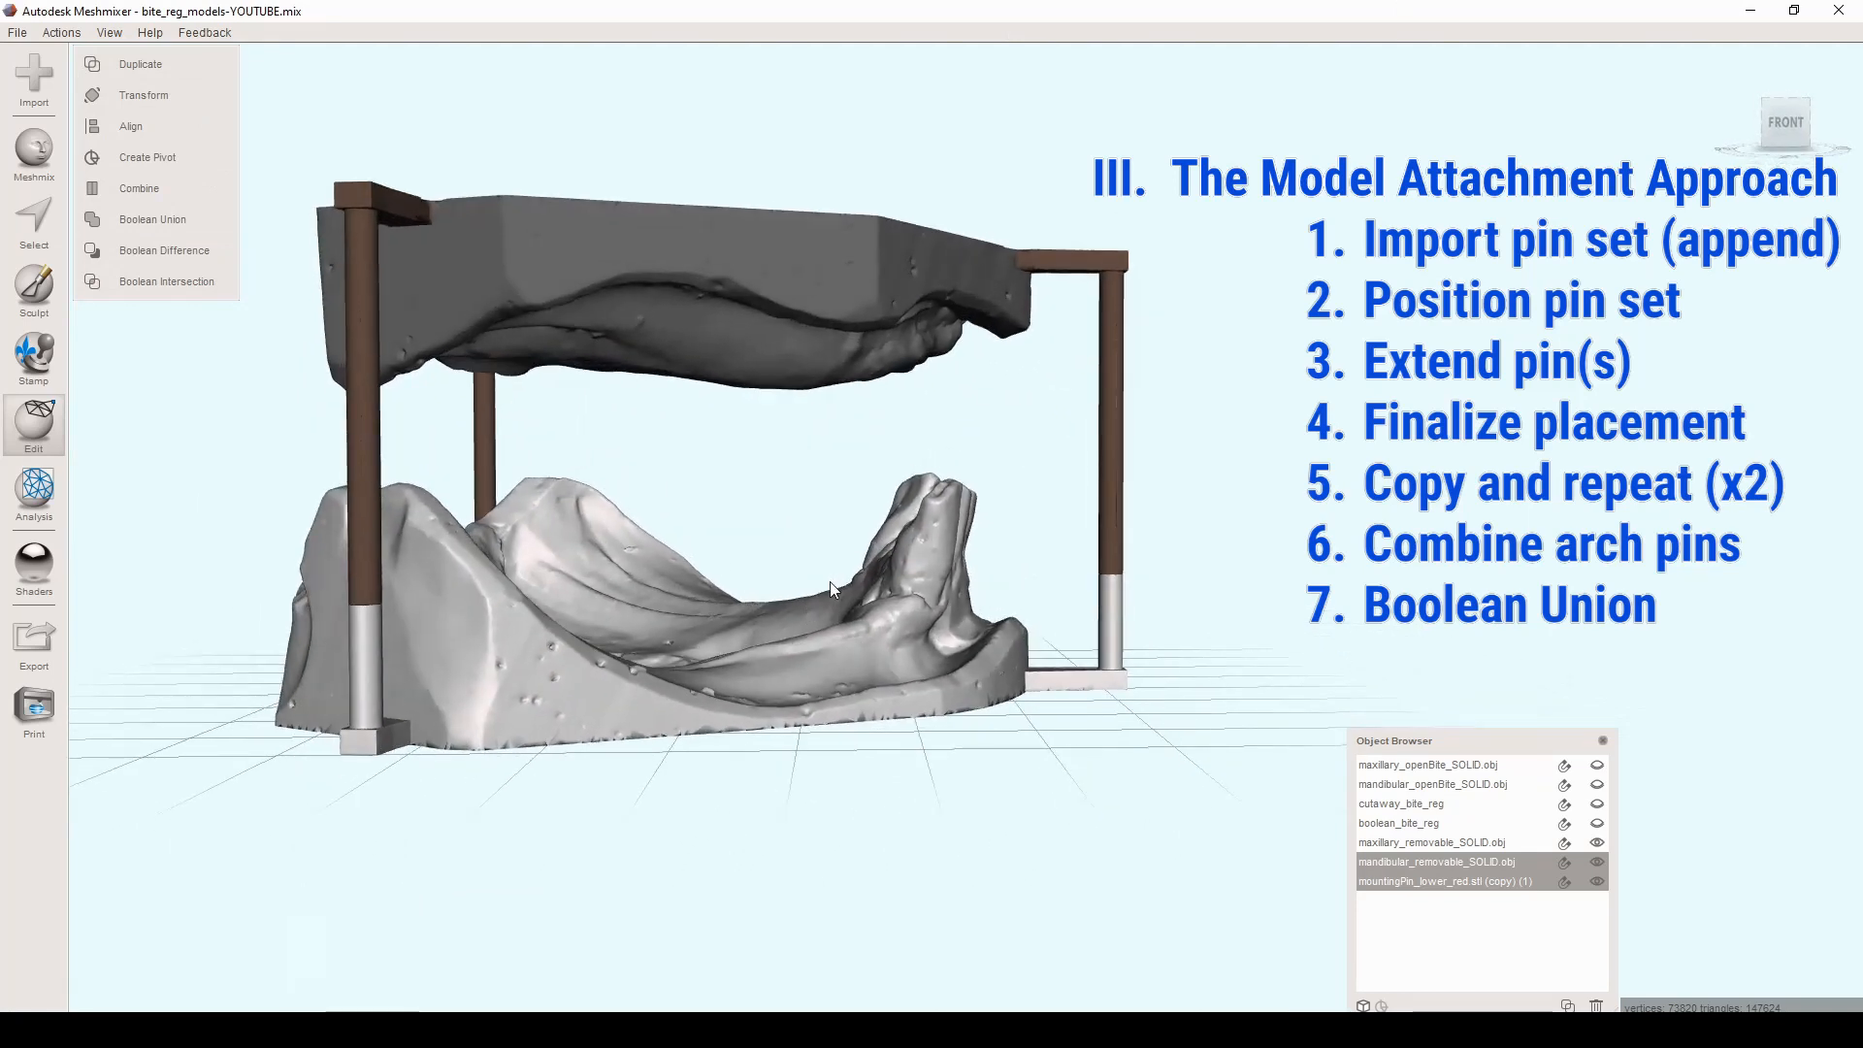
right_click_drag(781, 530, 760, 532)
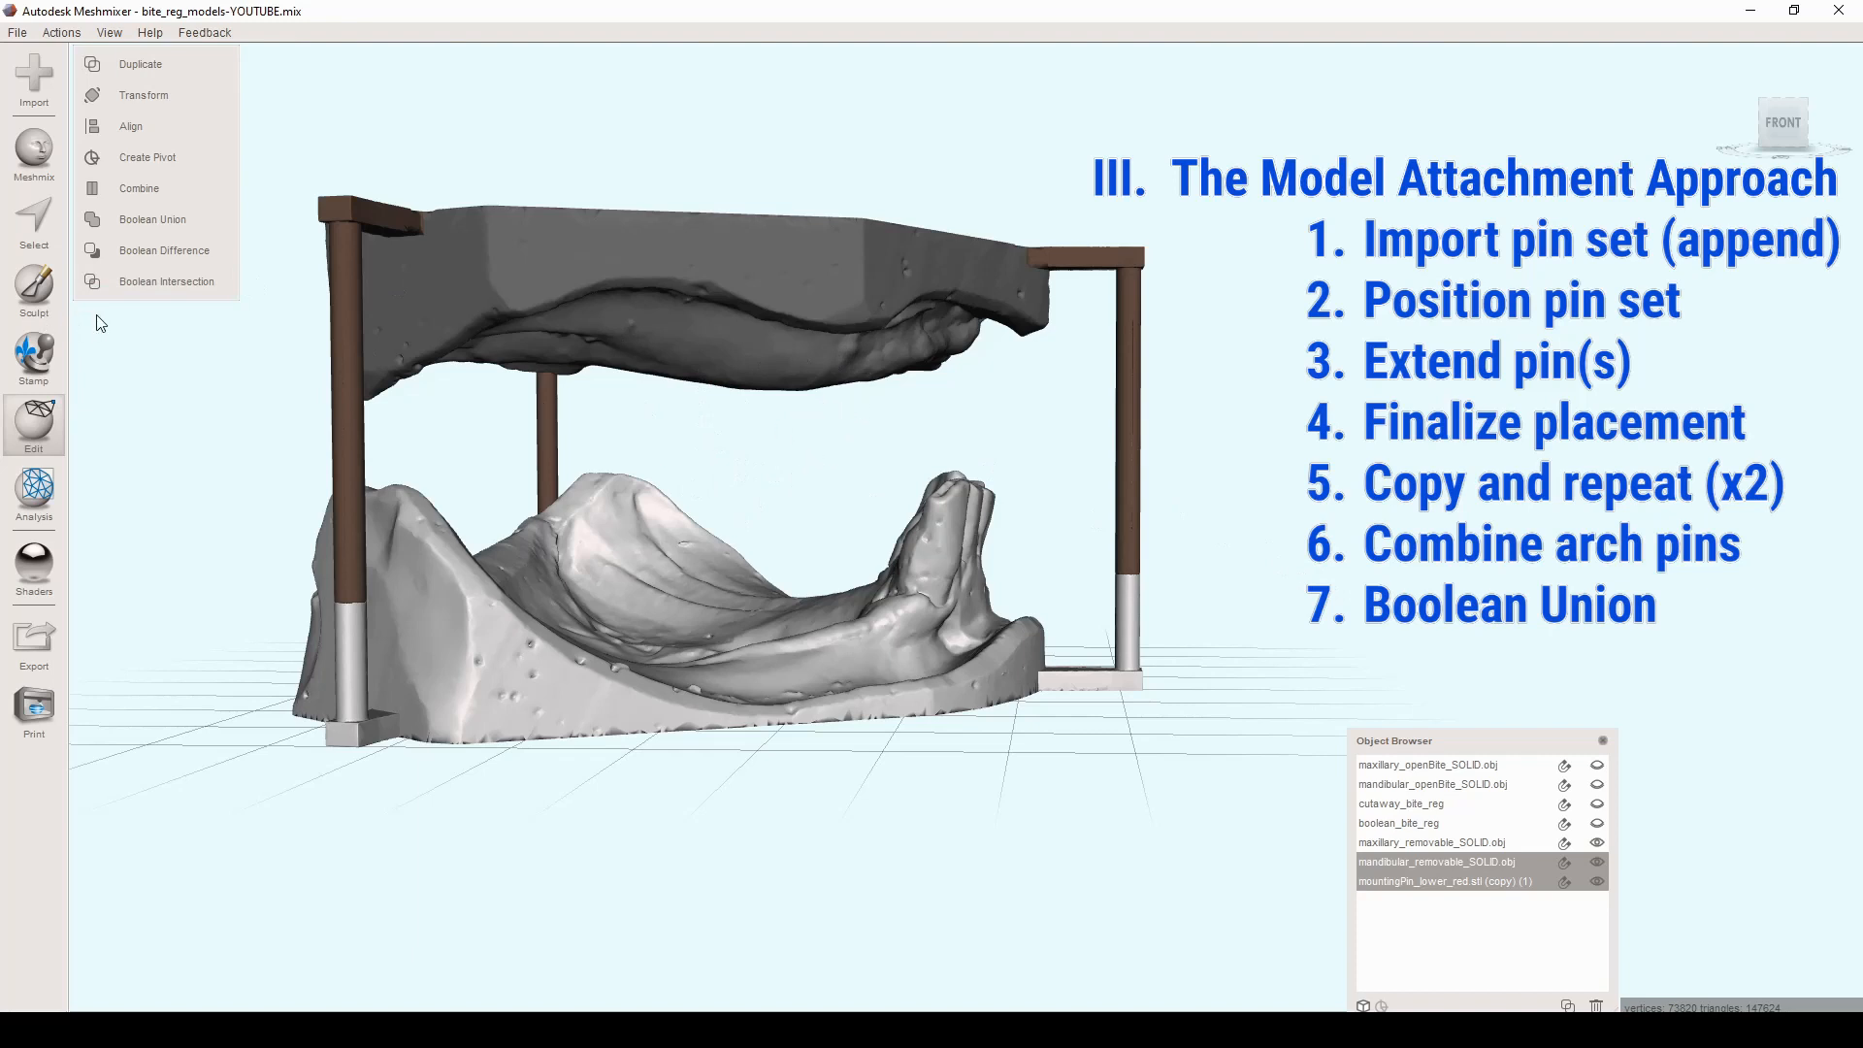
right_click_drag(800, 638, 900, 631)
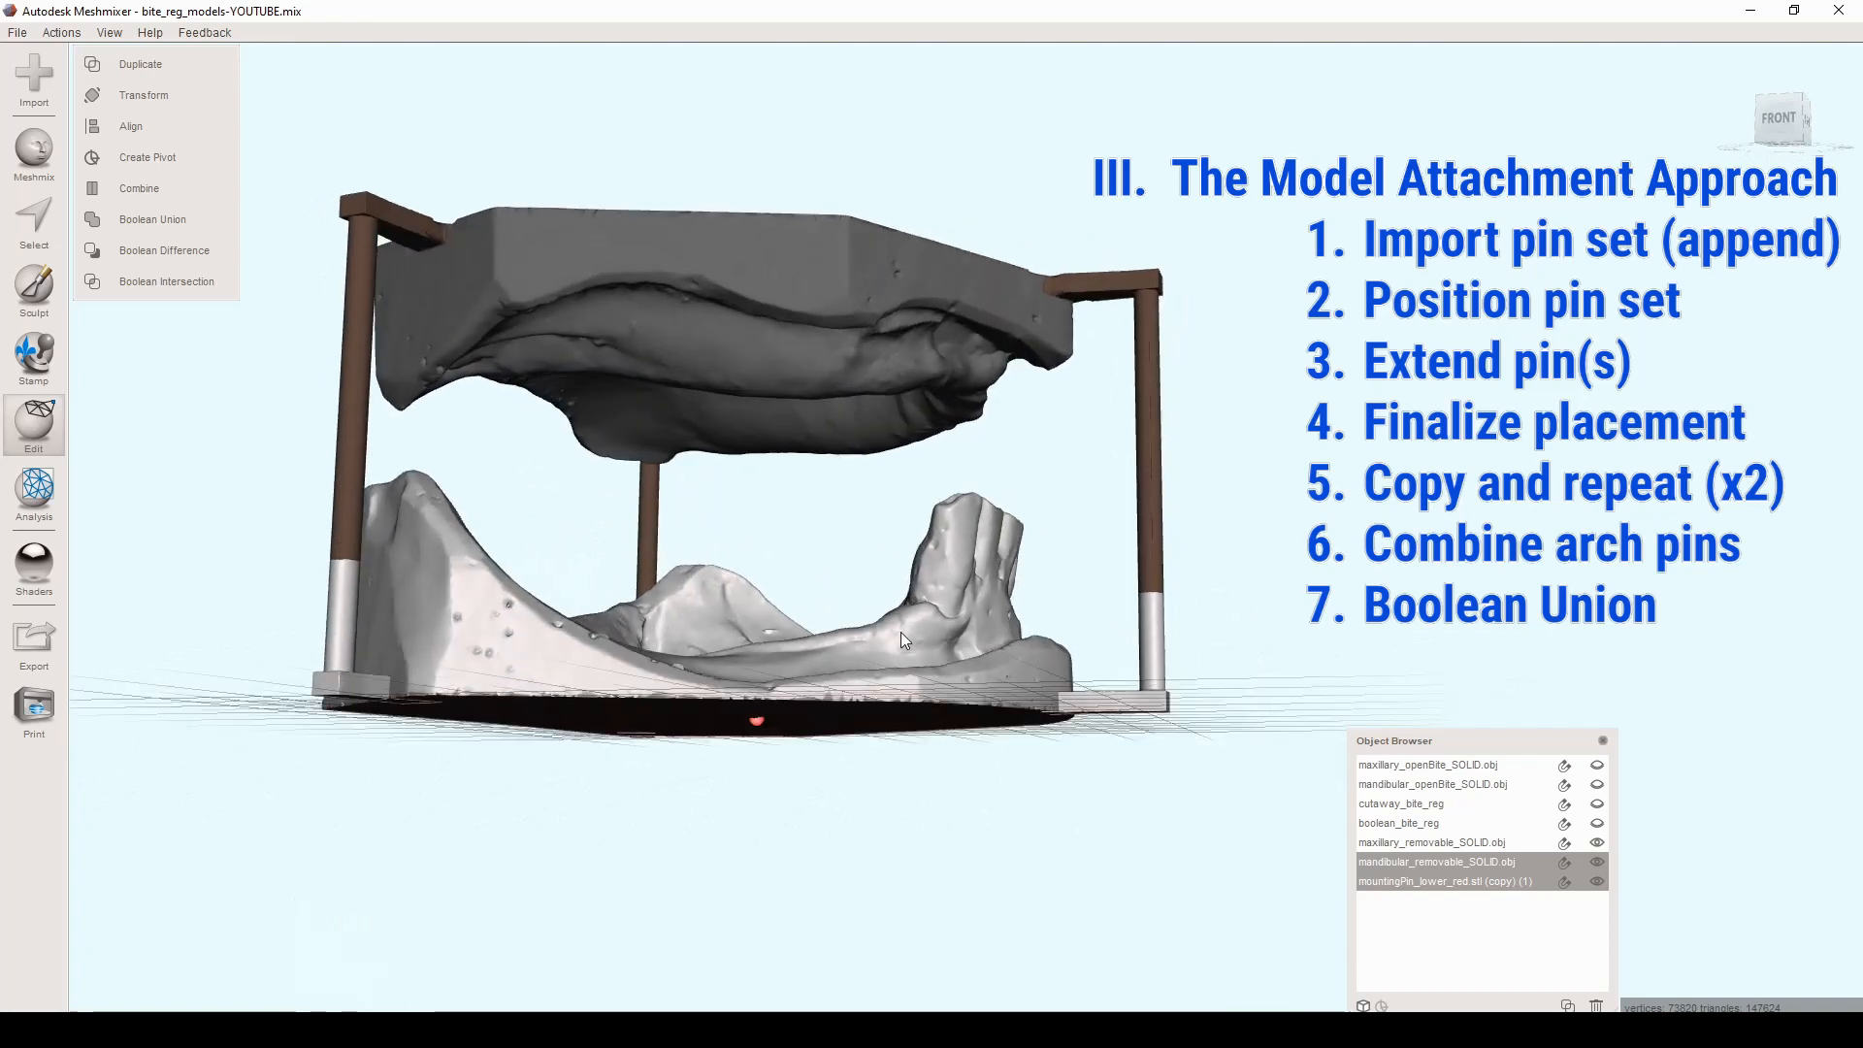
right_click_drag(582, 427, 951, 636)
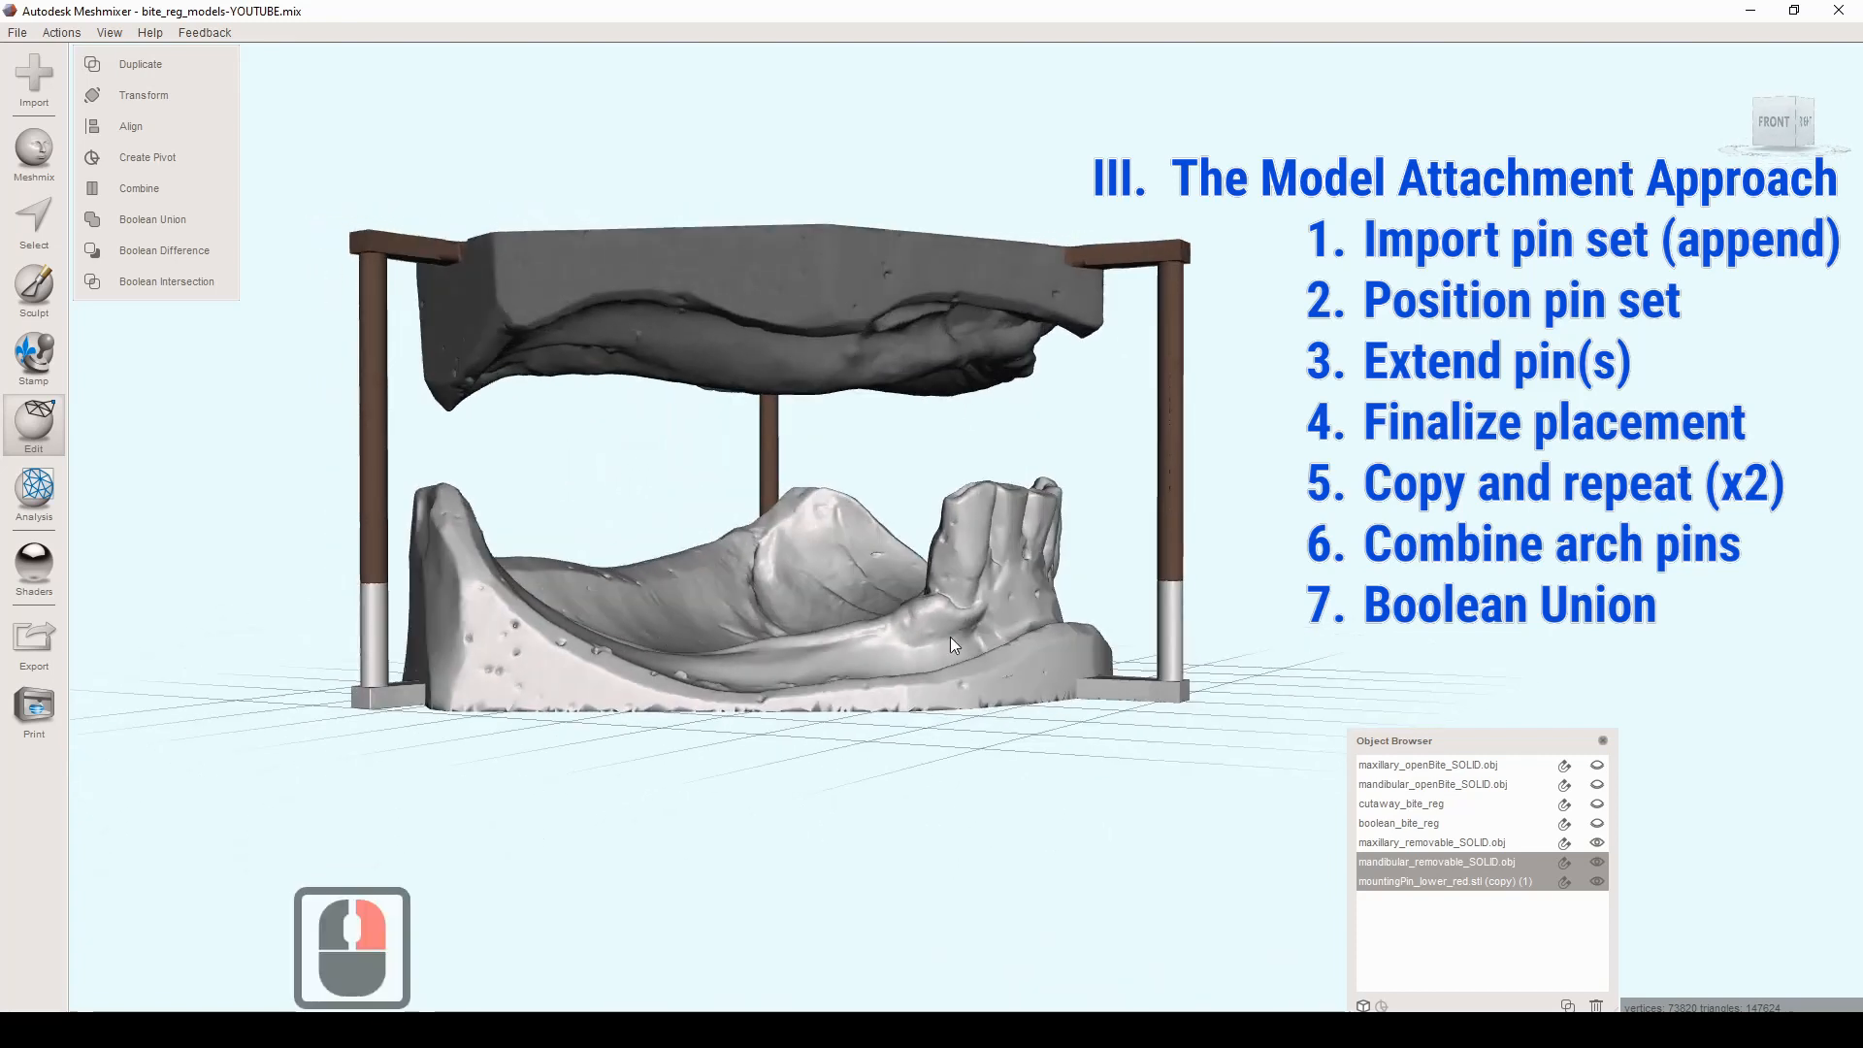
right_click_drag(1161, 629, 1099, 609)
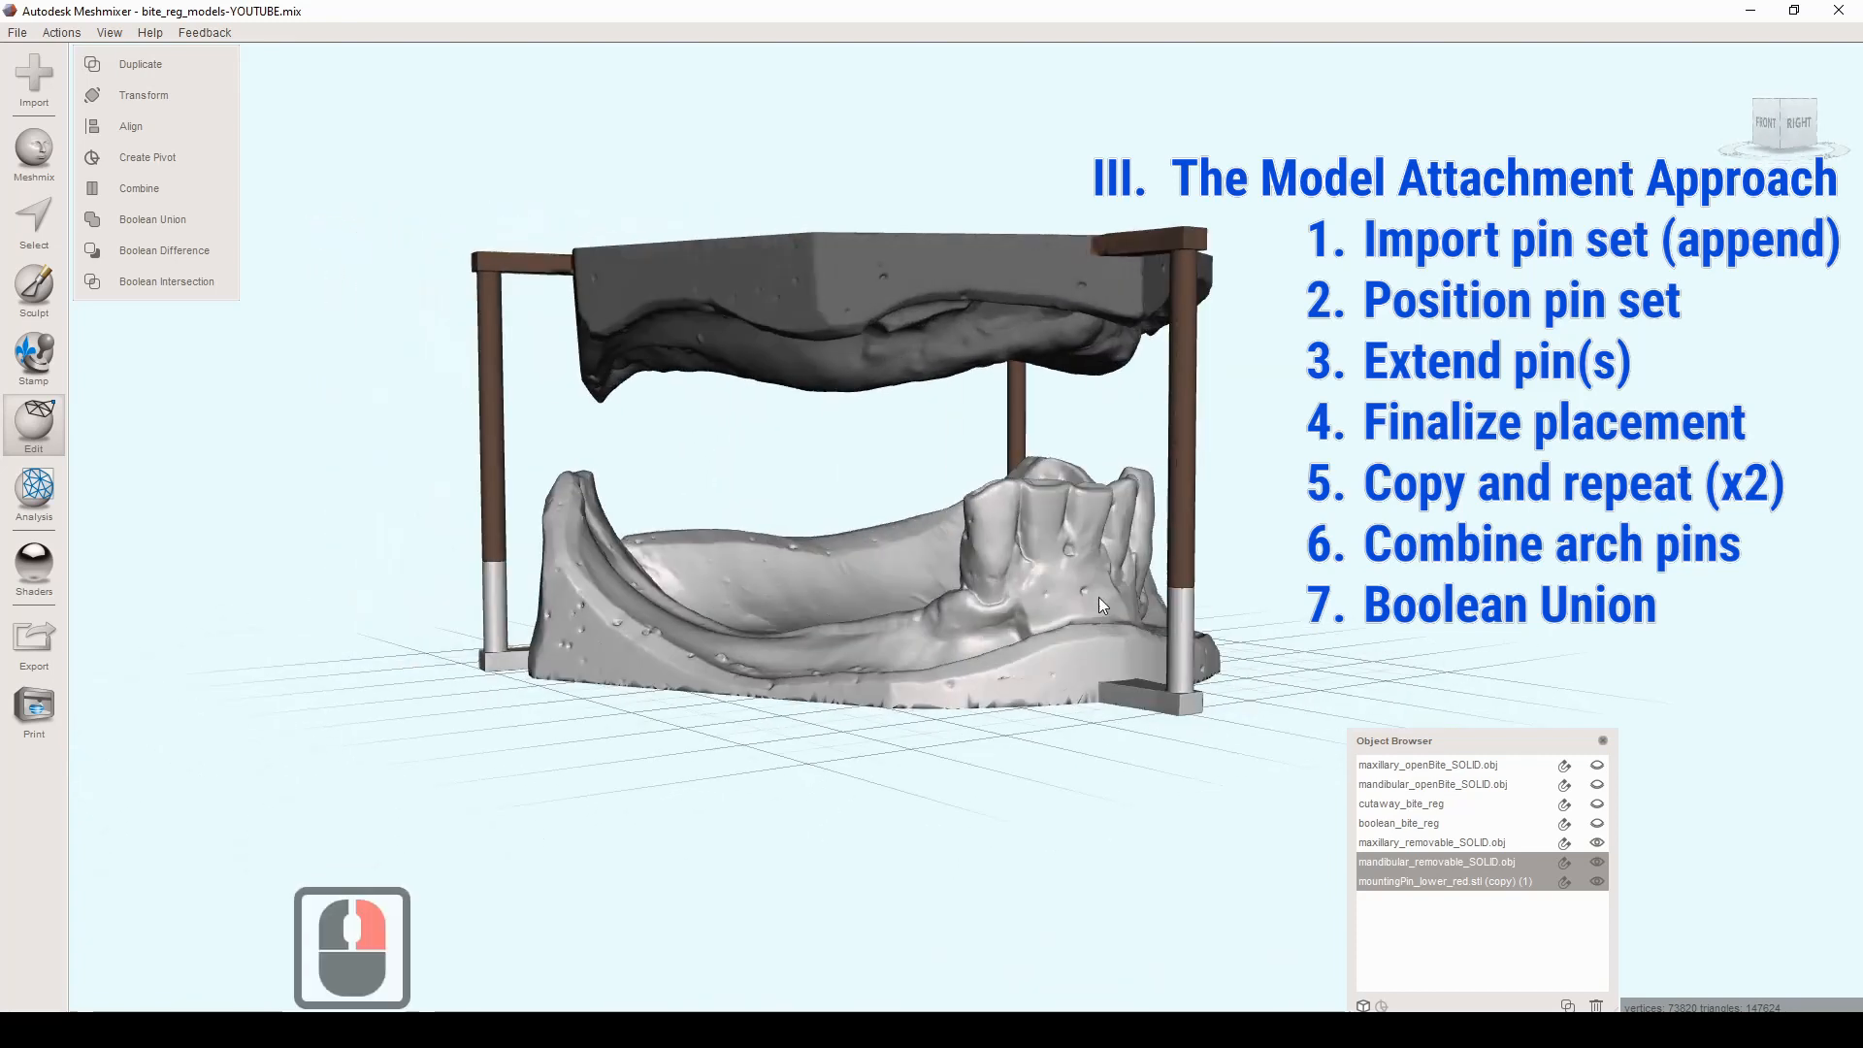
right_click_drag(840, 748, 610, 734)
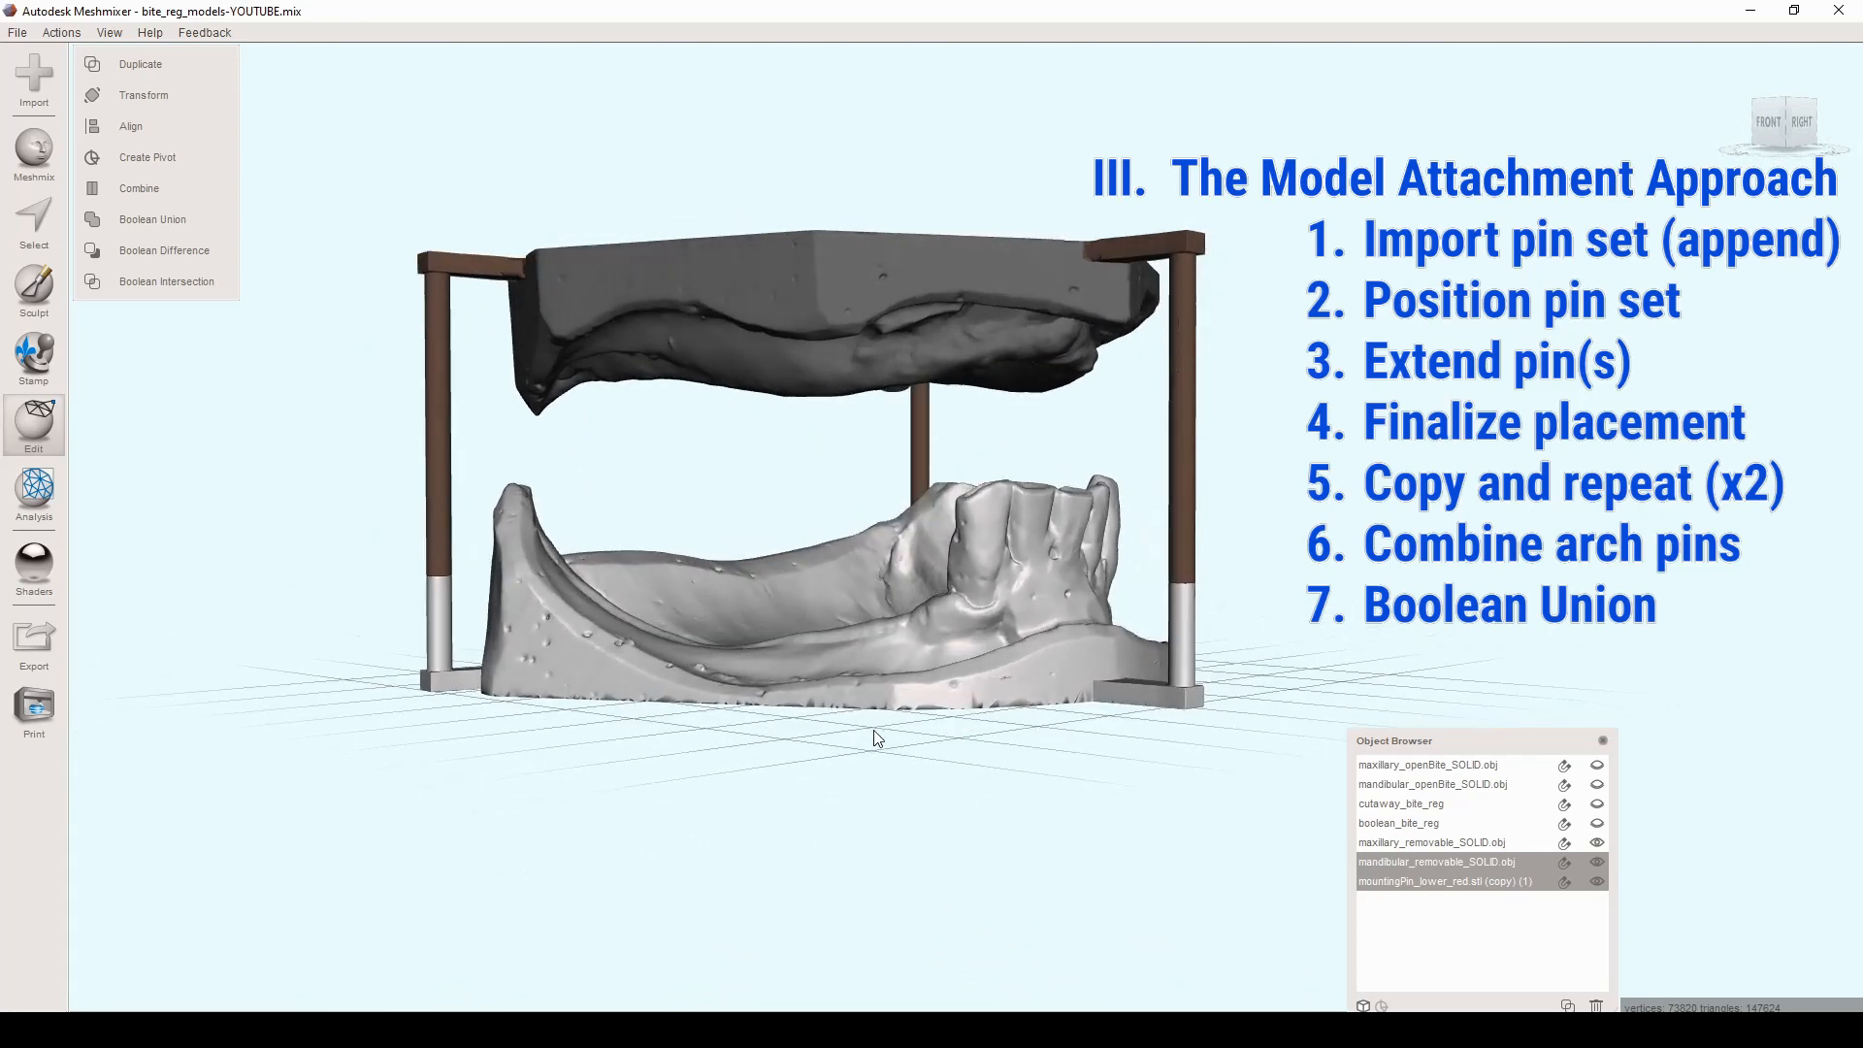
left_click(200, 224)
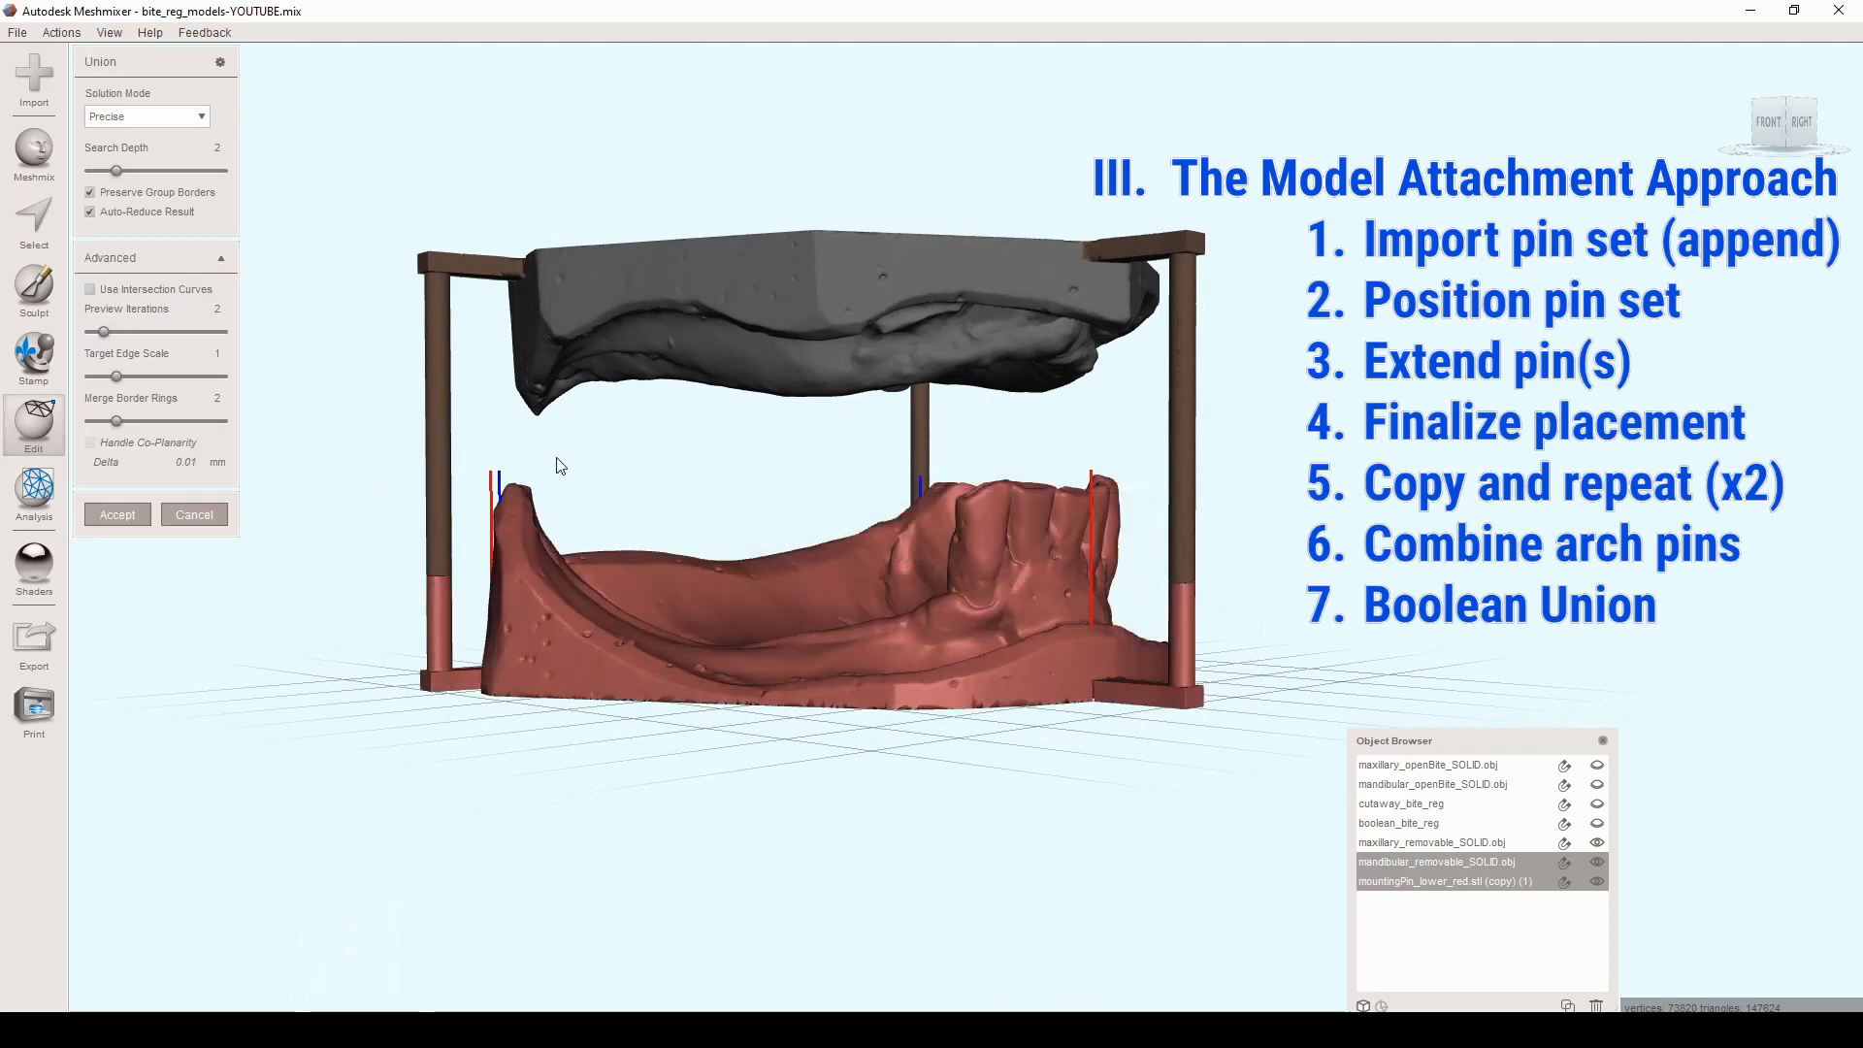
left_click(208, 515)
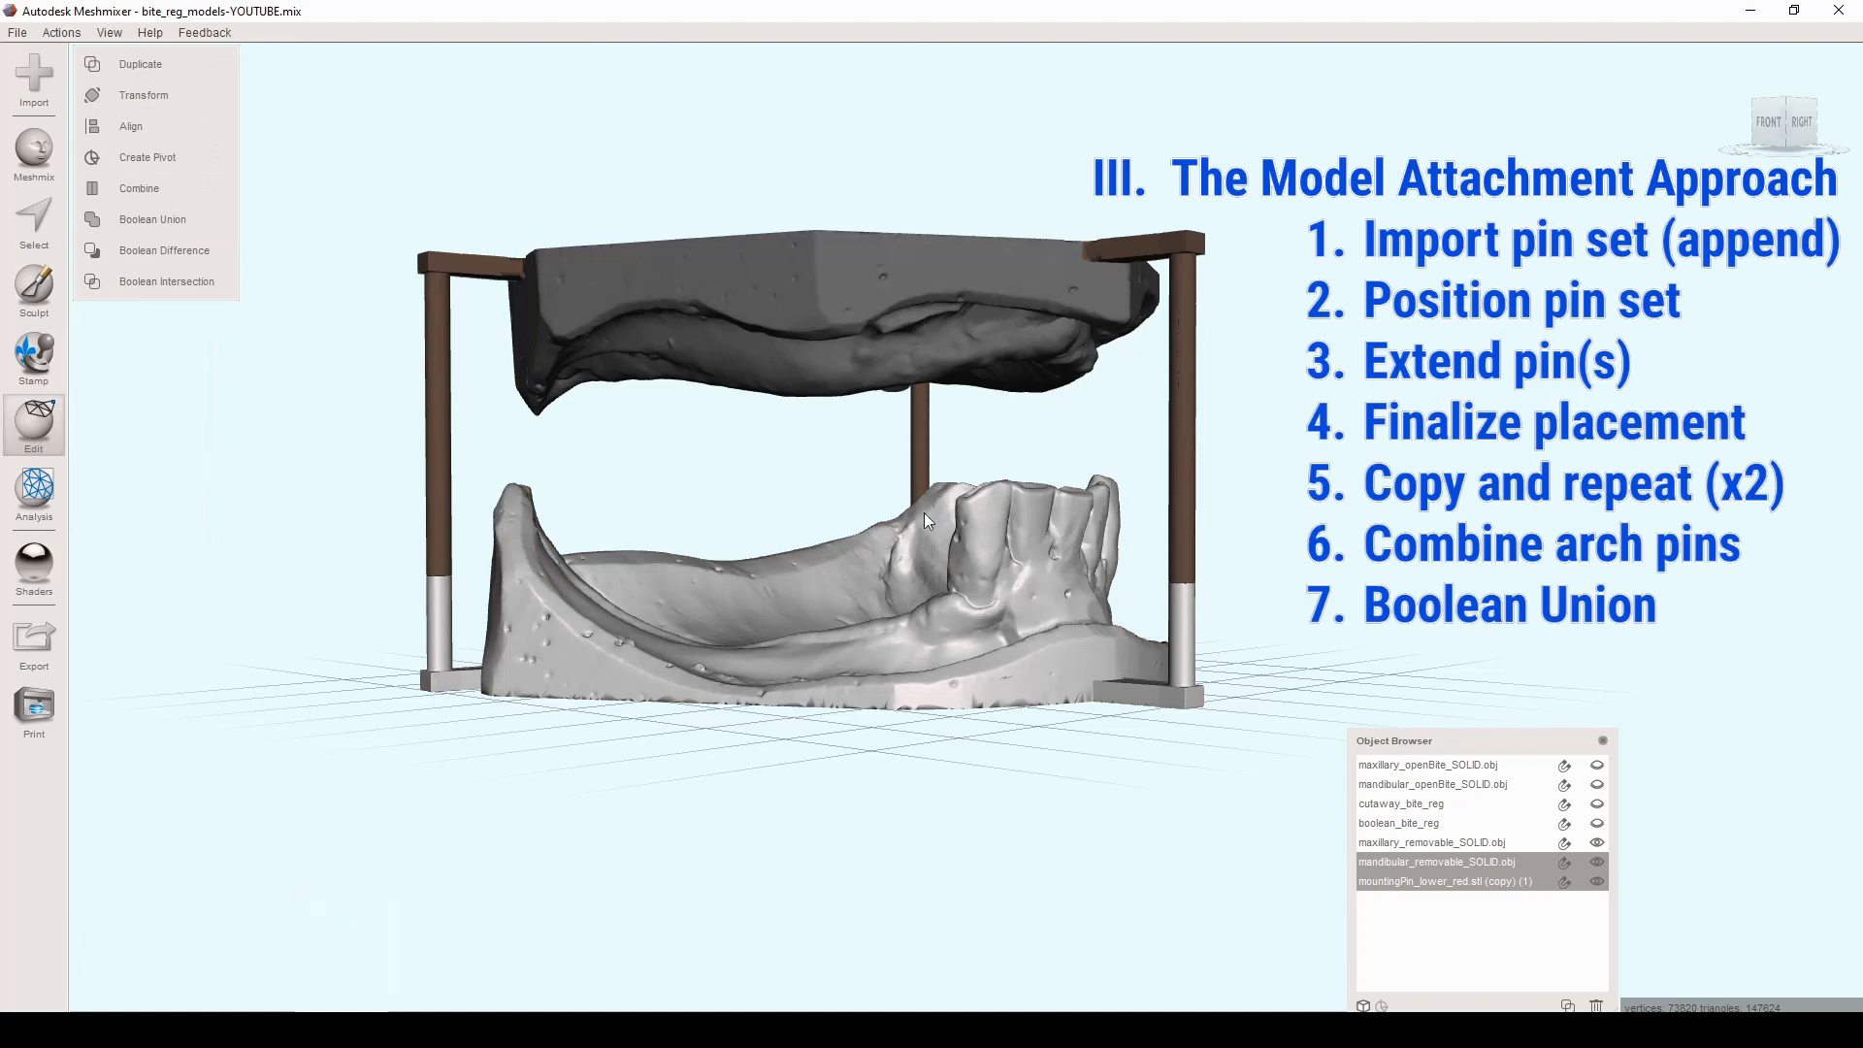
Step: Examine from below where the lower mounting pins meet the flat underside of the mandibular removable model, with the lower pins selected
right_click_drag(853, 625, 474, 621)
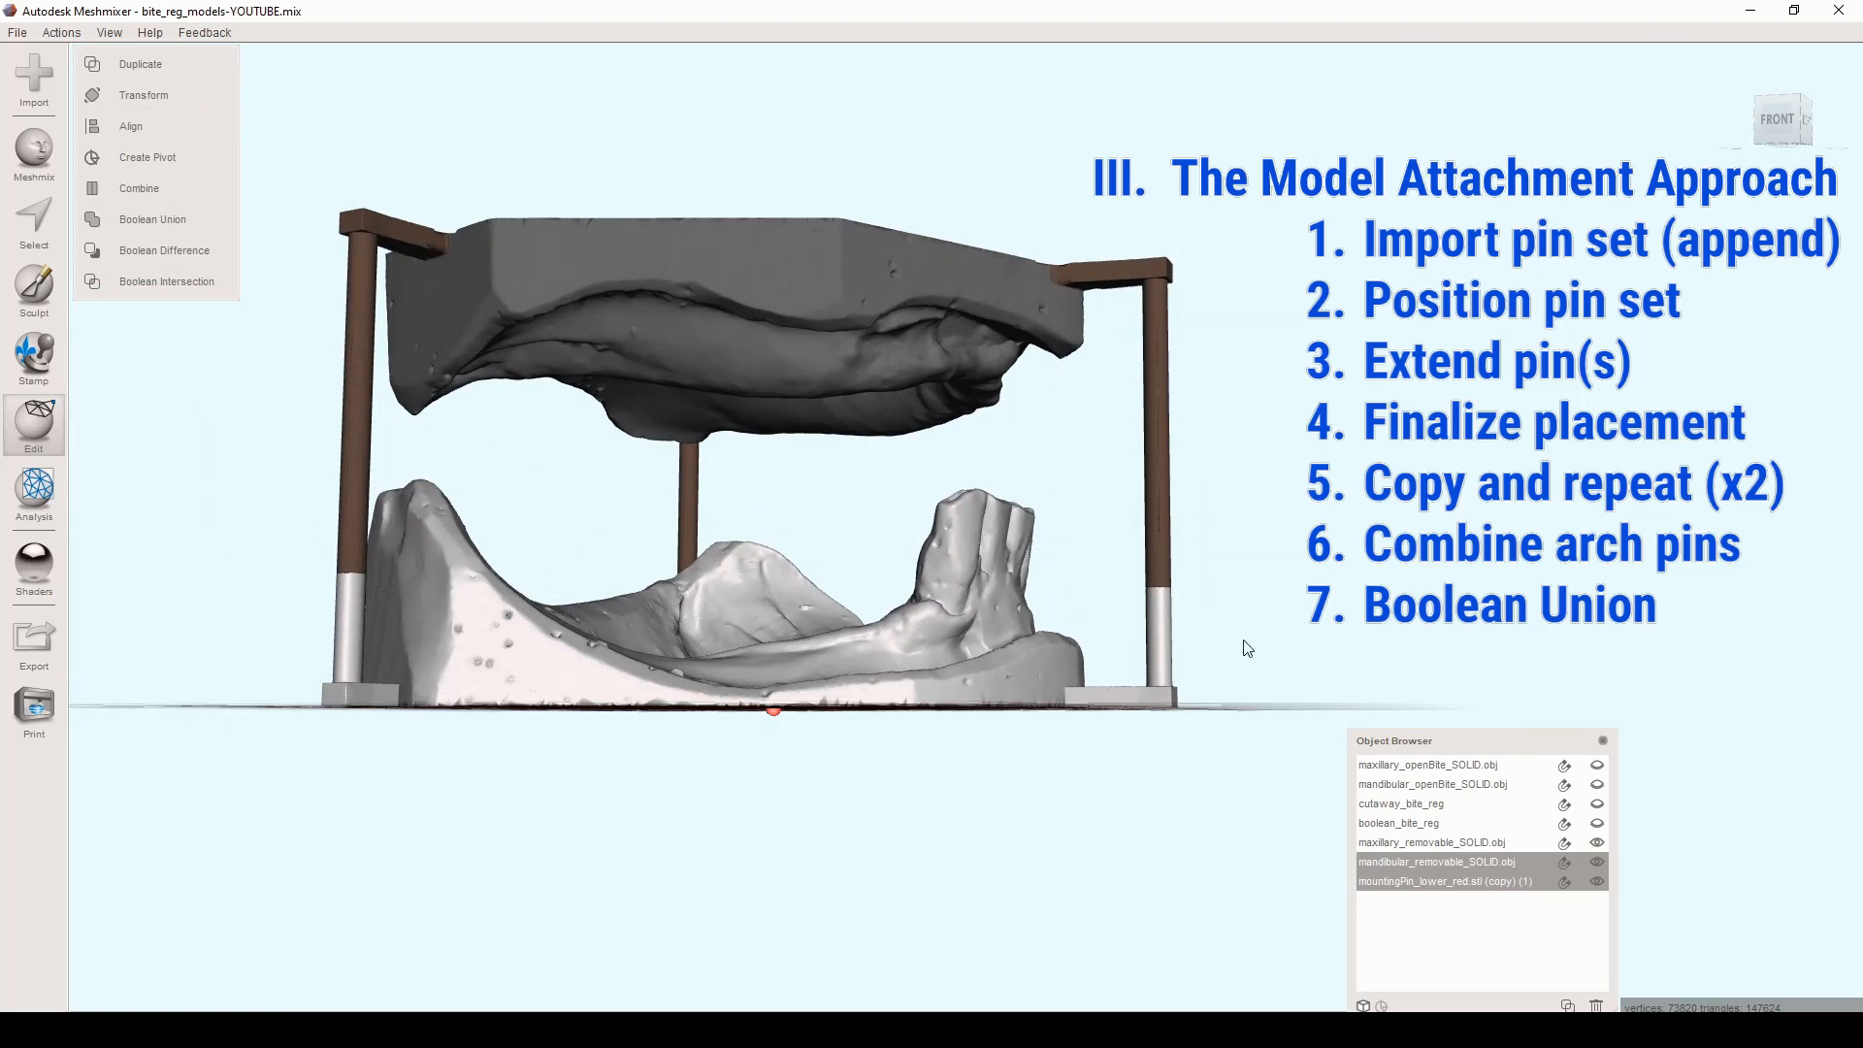
right_click_drag(1142, 666, 1159, 597)
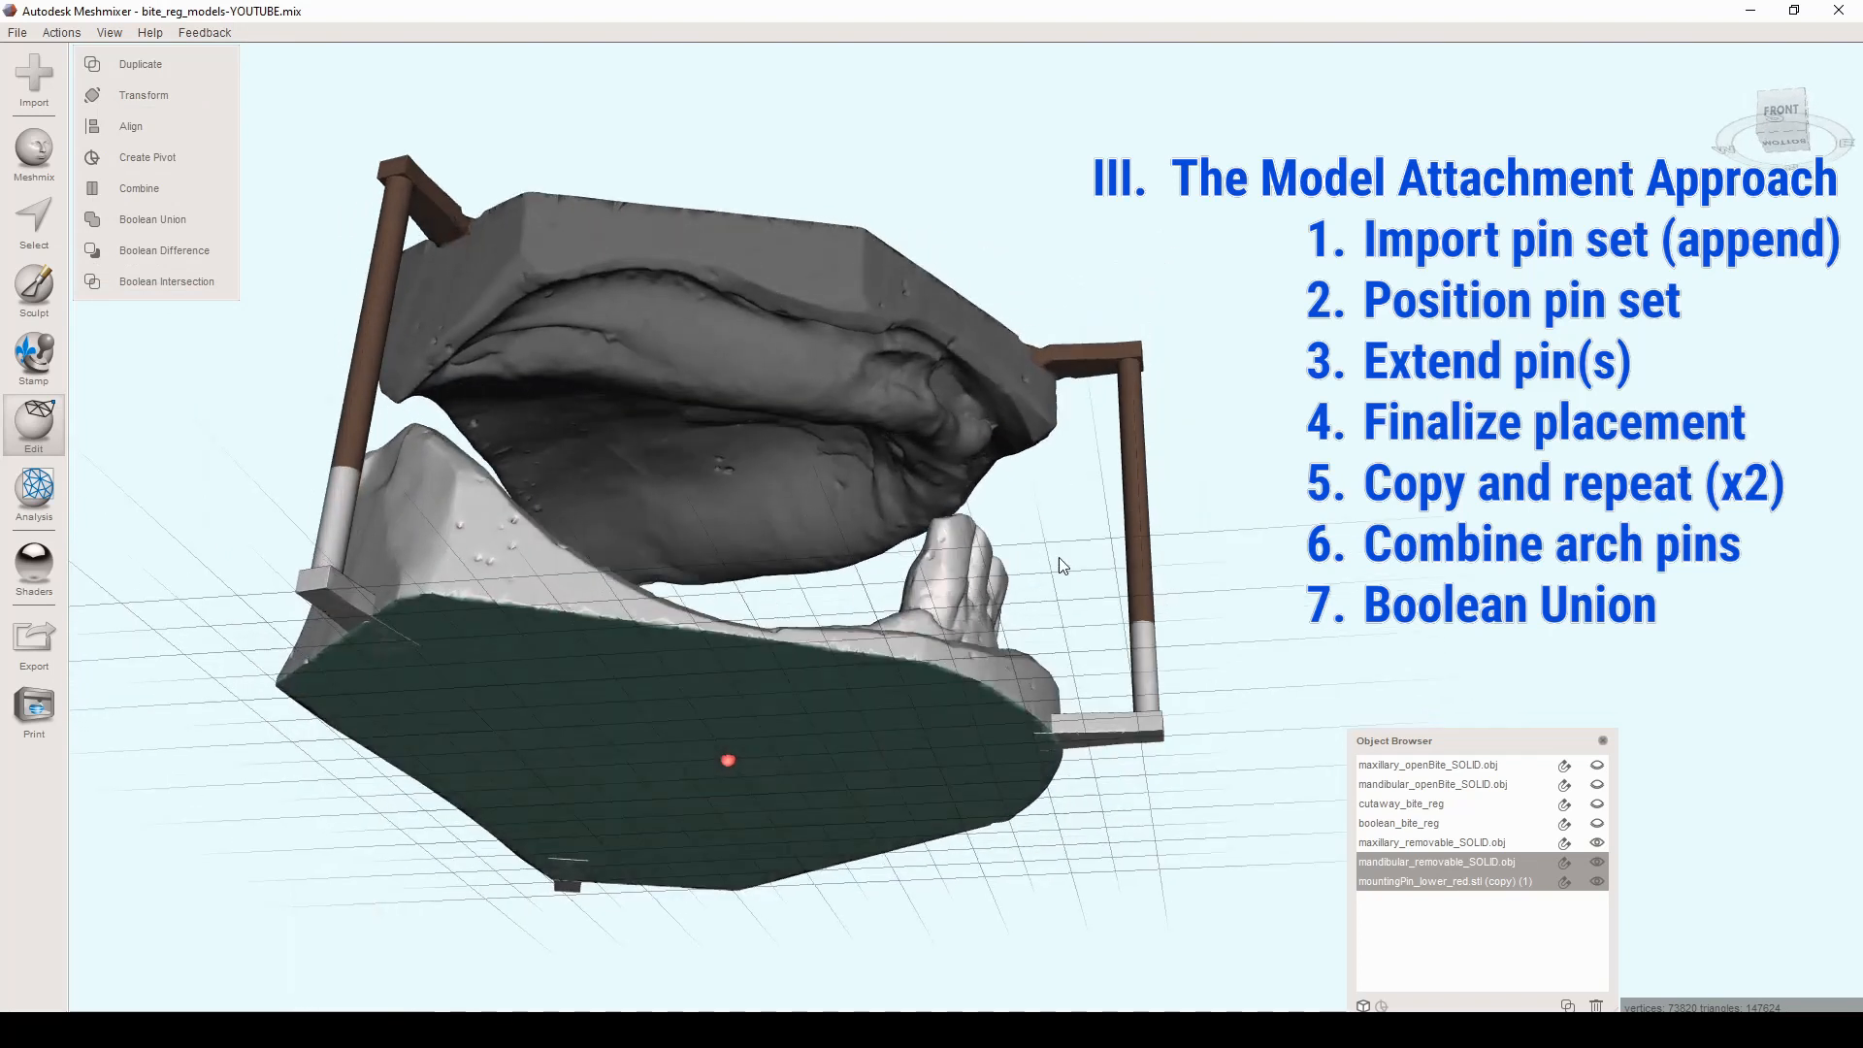
right_click_drag(926, 458, 843, 520)
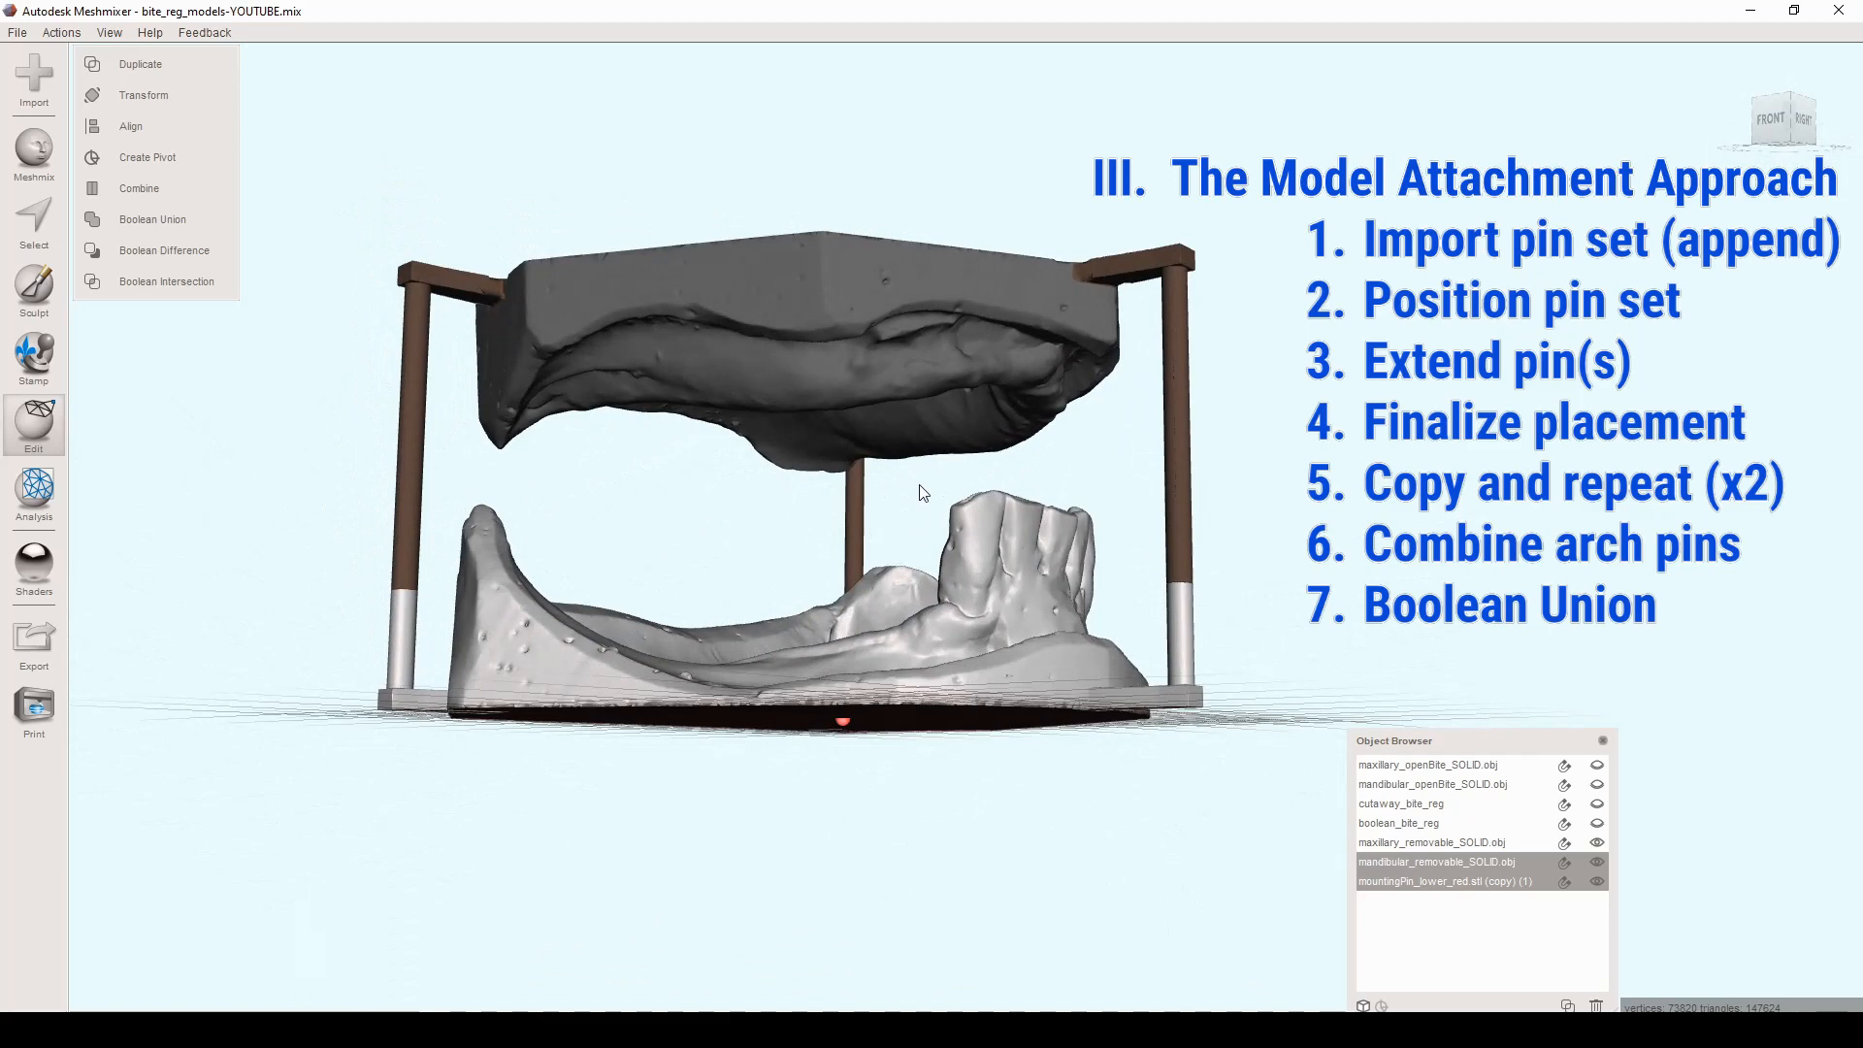
right_click_drag(572, 456, 608, 351)
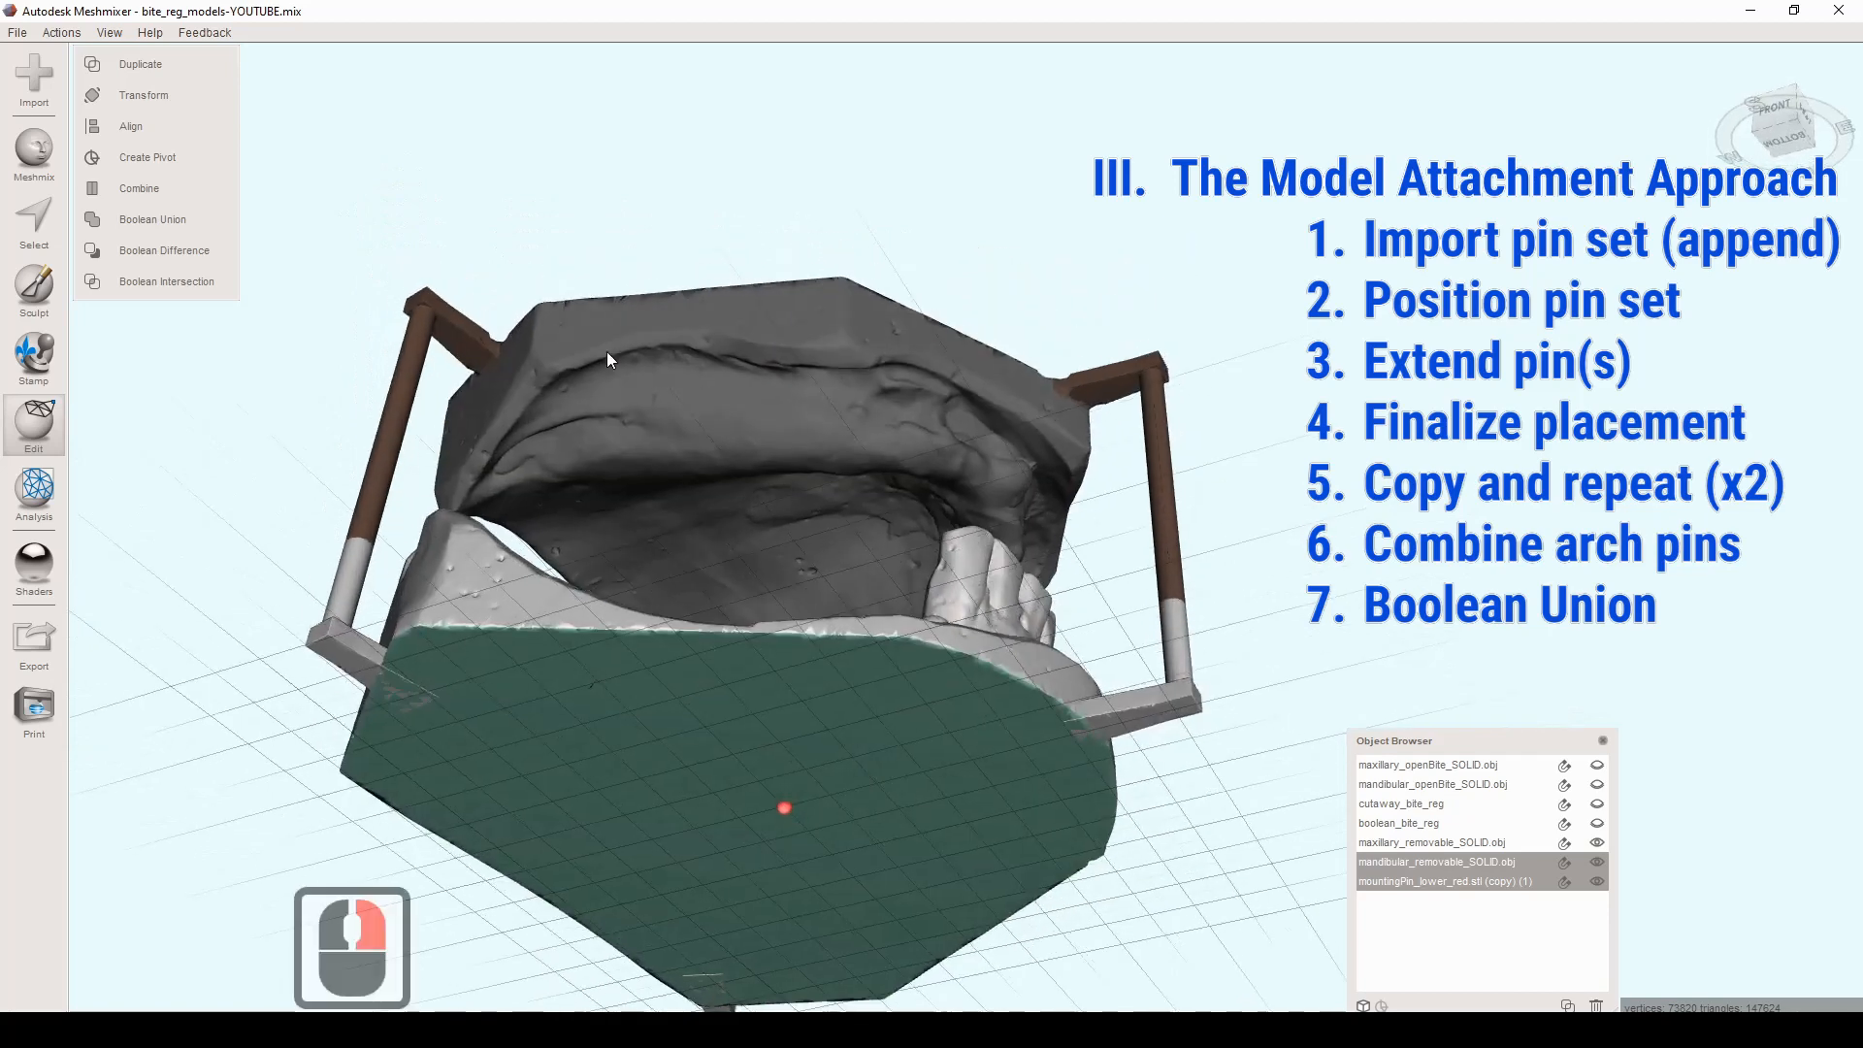
right_click_drag(524, 417, 578, 296)
scroll(669, 582, "down", 6)
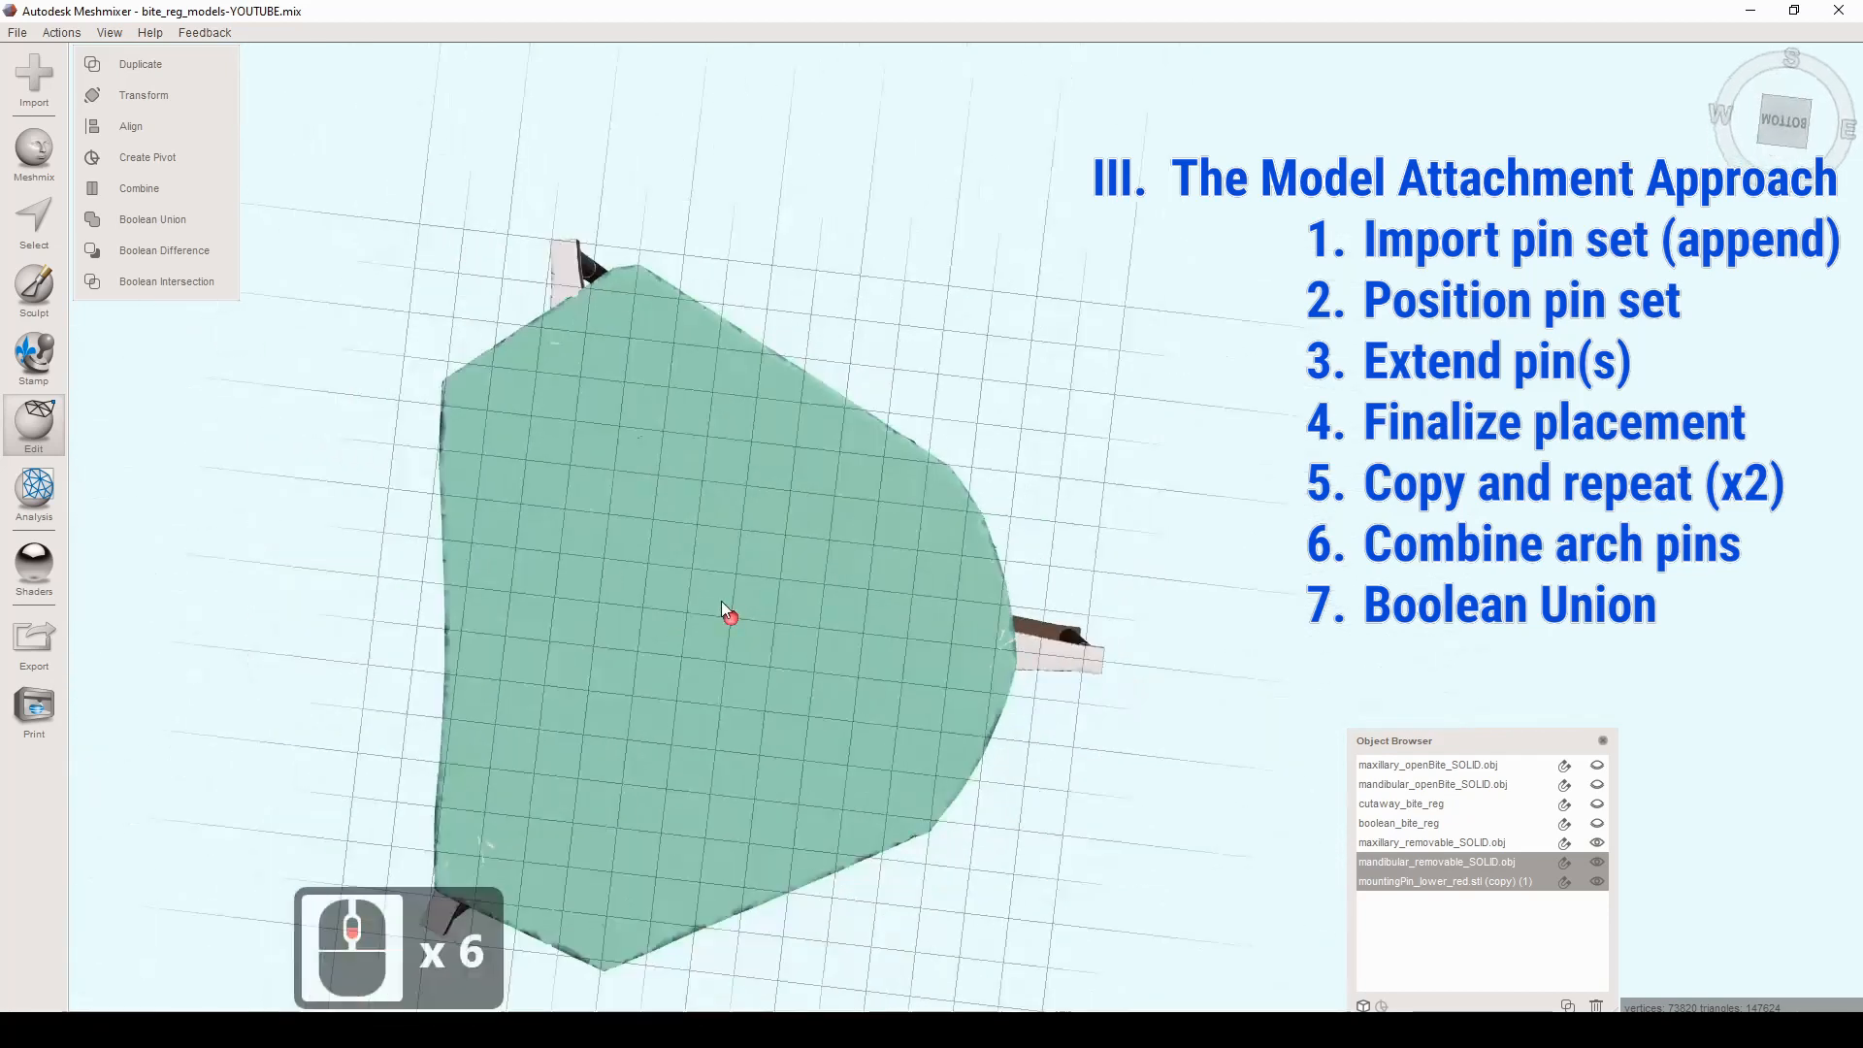
right_click_drag(720, 601, 538, 660)
scroll(1017, 811, "up", 18)
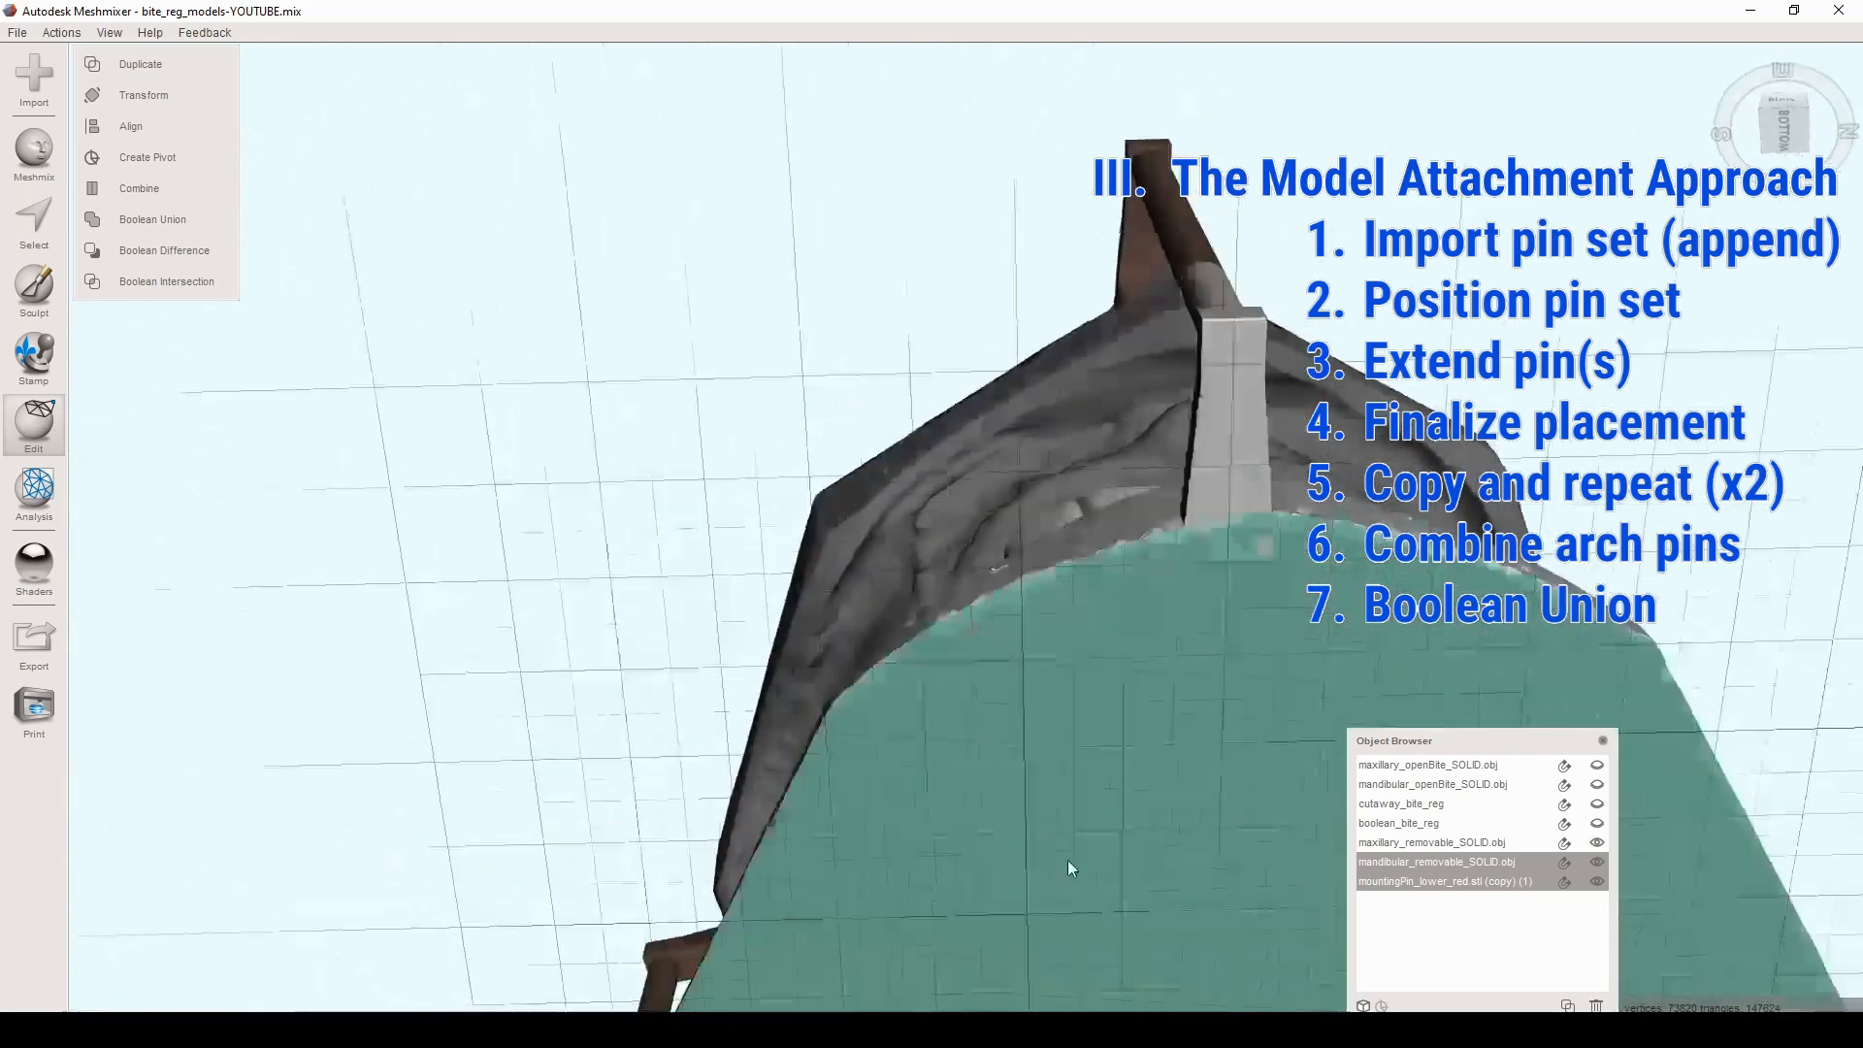
left_click(1213, 384)
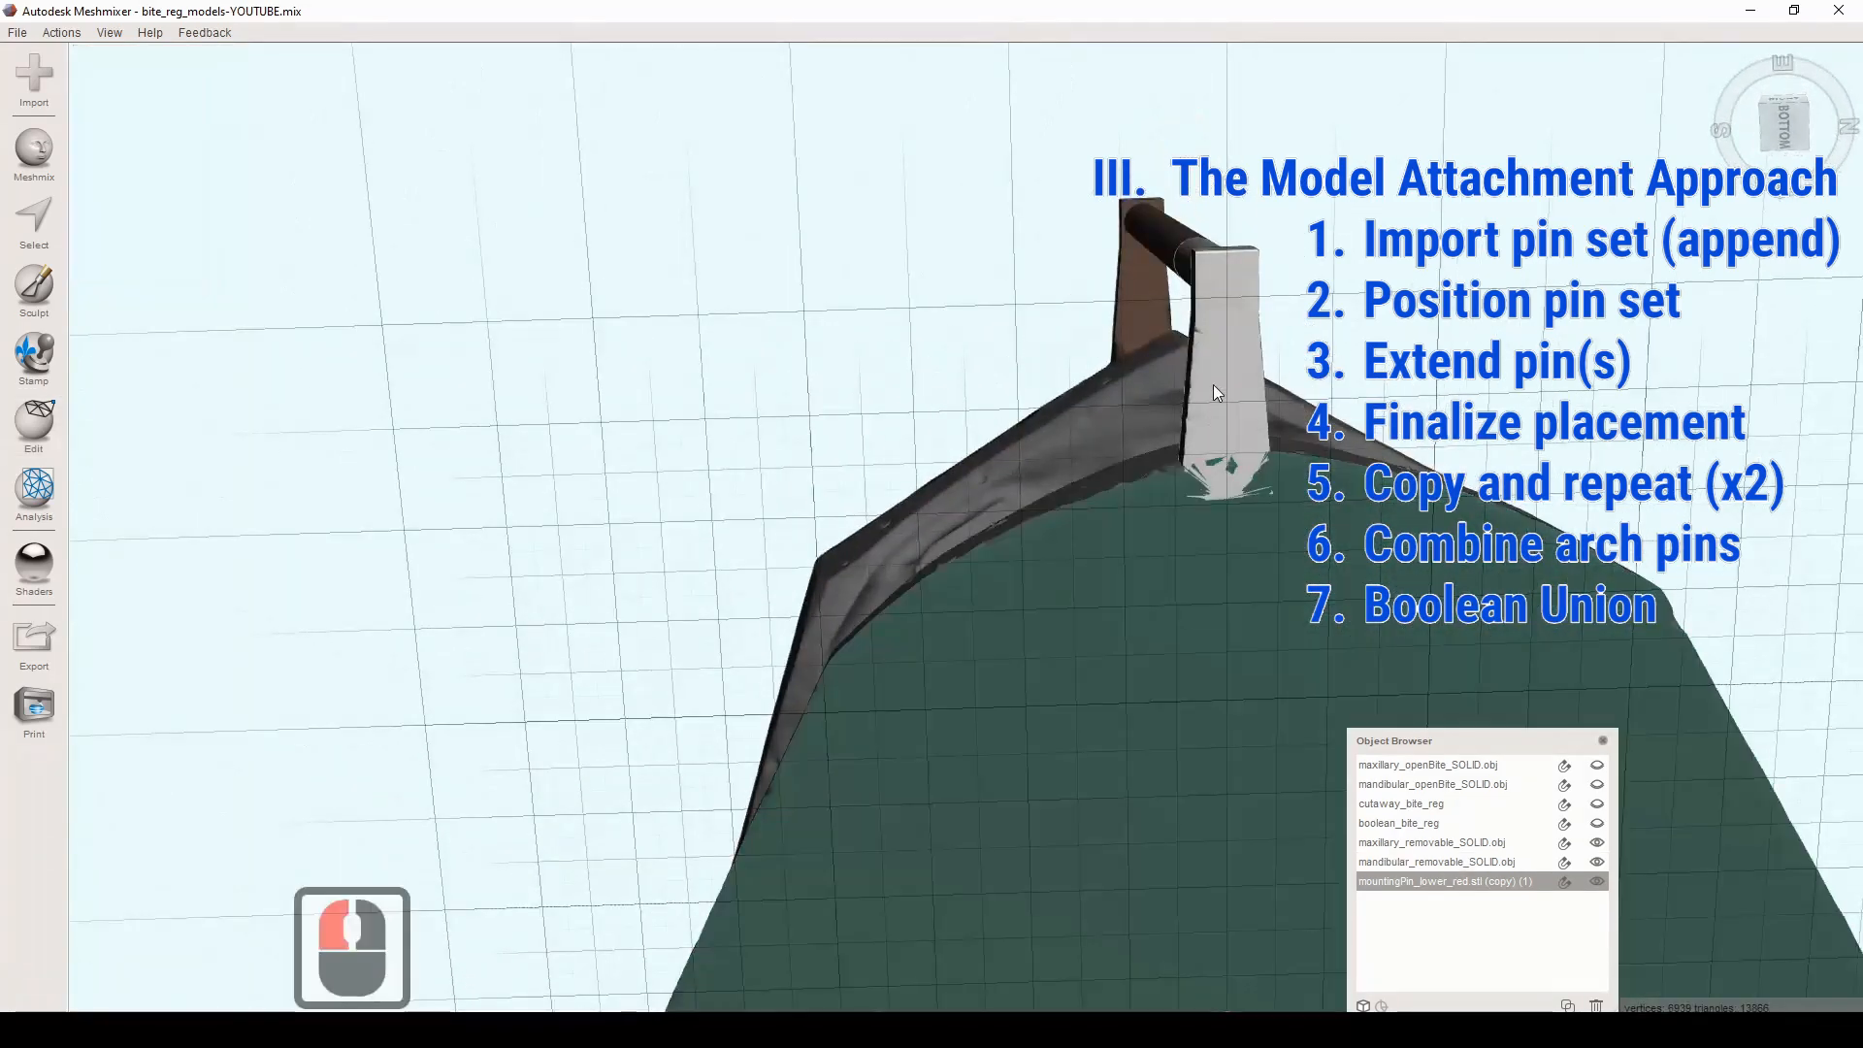
scroll(1106, 832, "down", 12)
right_click_drag(1044, 677, 696, 641)
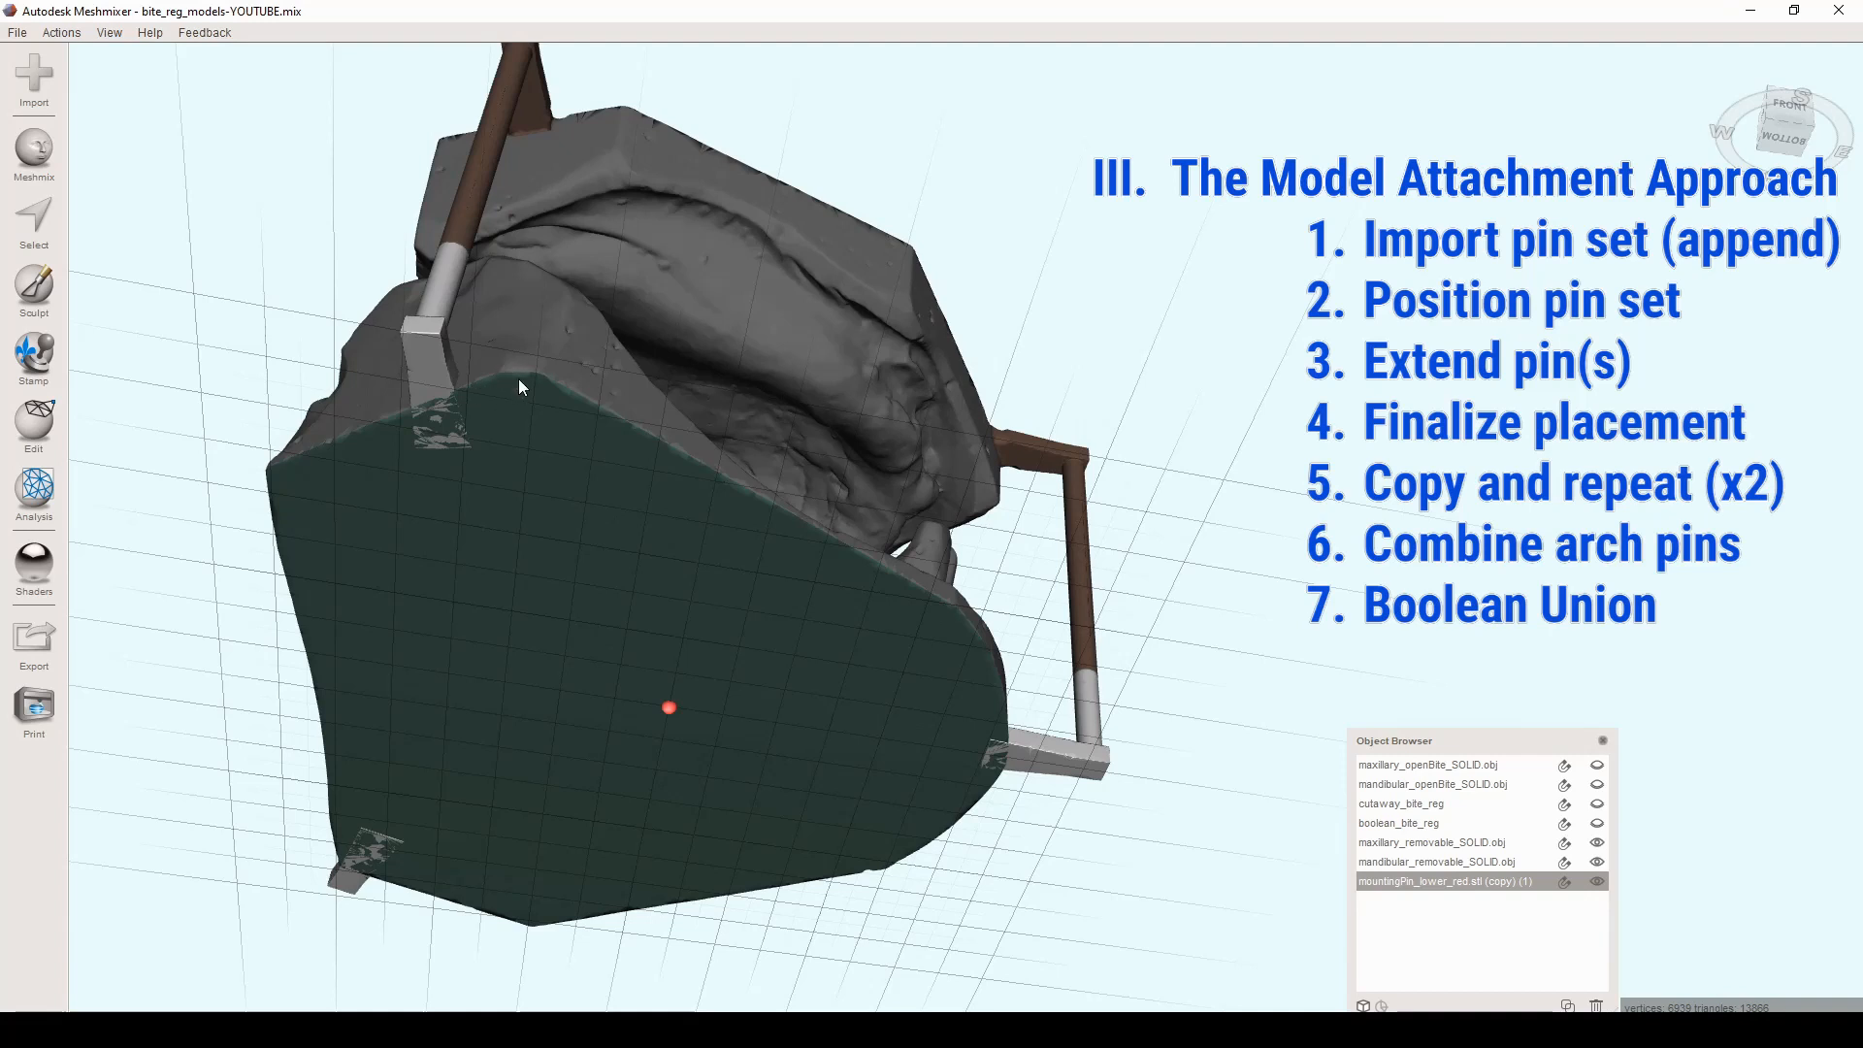
Step: Inspect the side of the assembly to compare the height of the lower pin feet with the mandibular base
right_click_drag(595, 364, 806, 533)
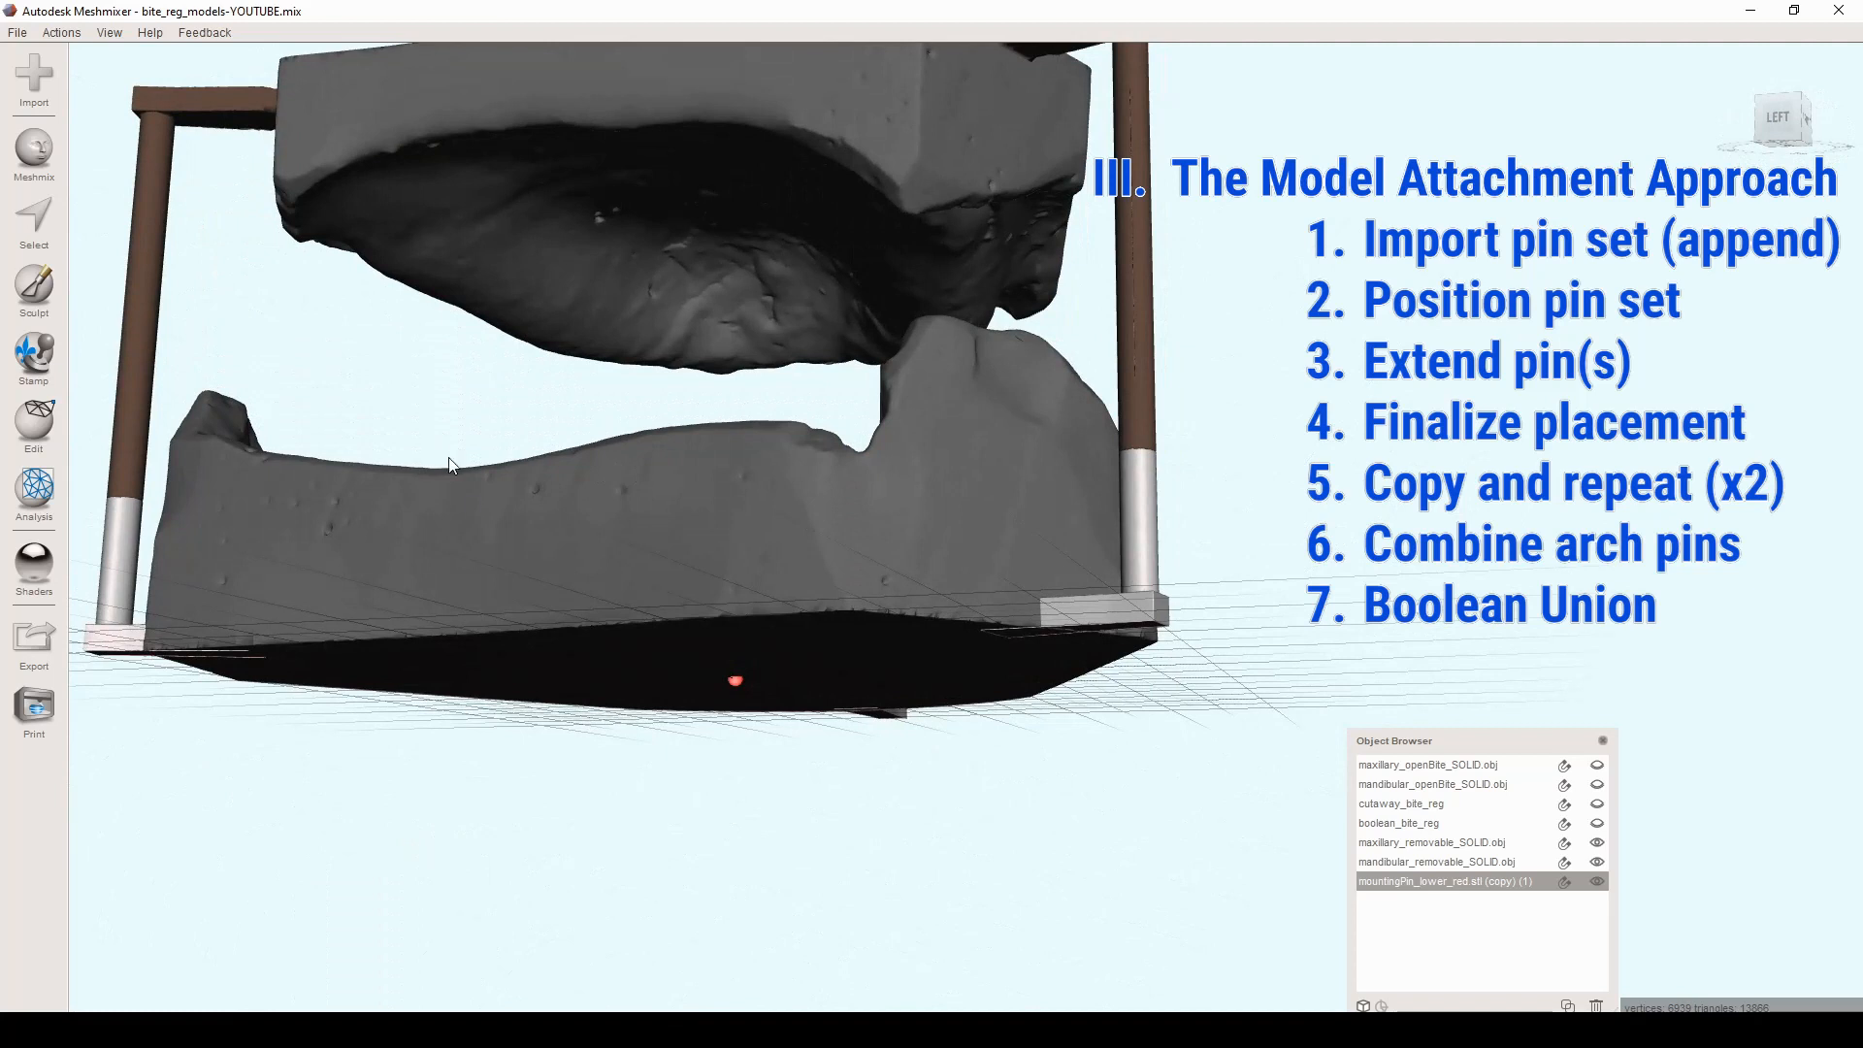
scroll(449, 466, "down", 4)
right_click_drag(760, 264, 797, 376)
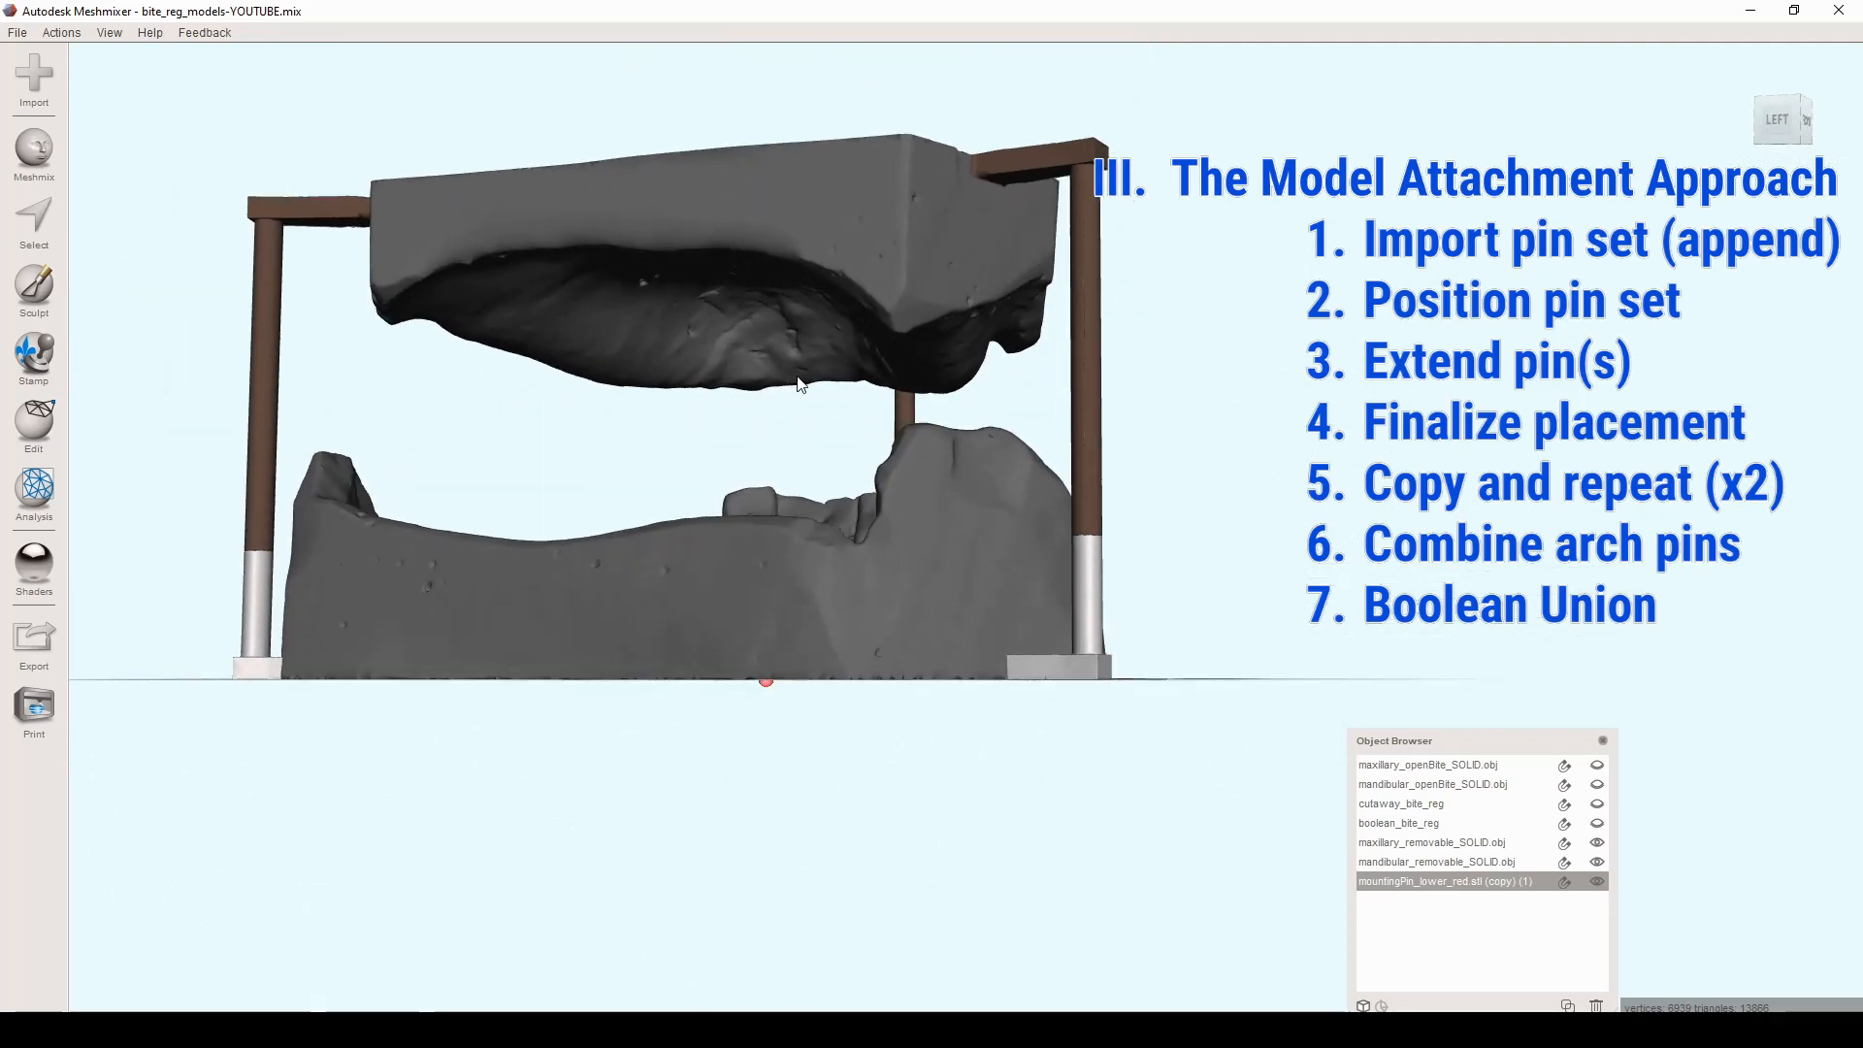
right_click_drag(931, 444, 1067, 644)
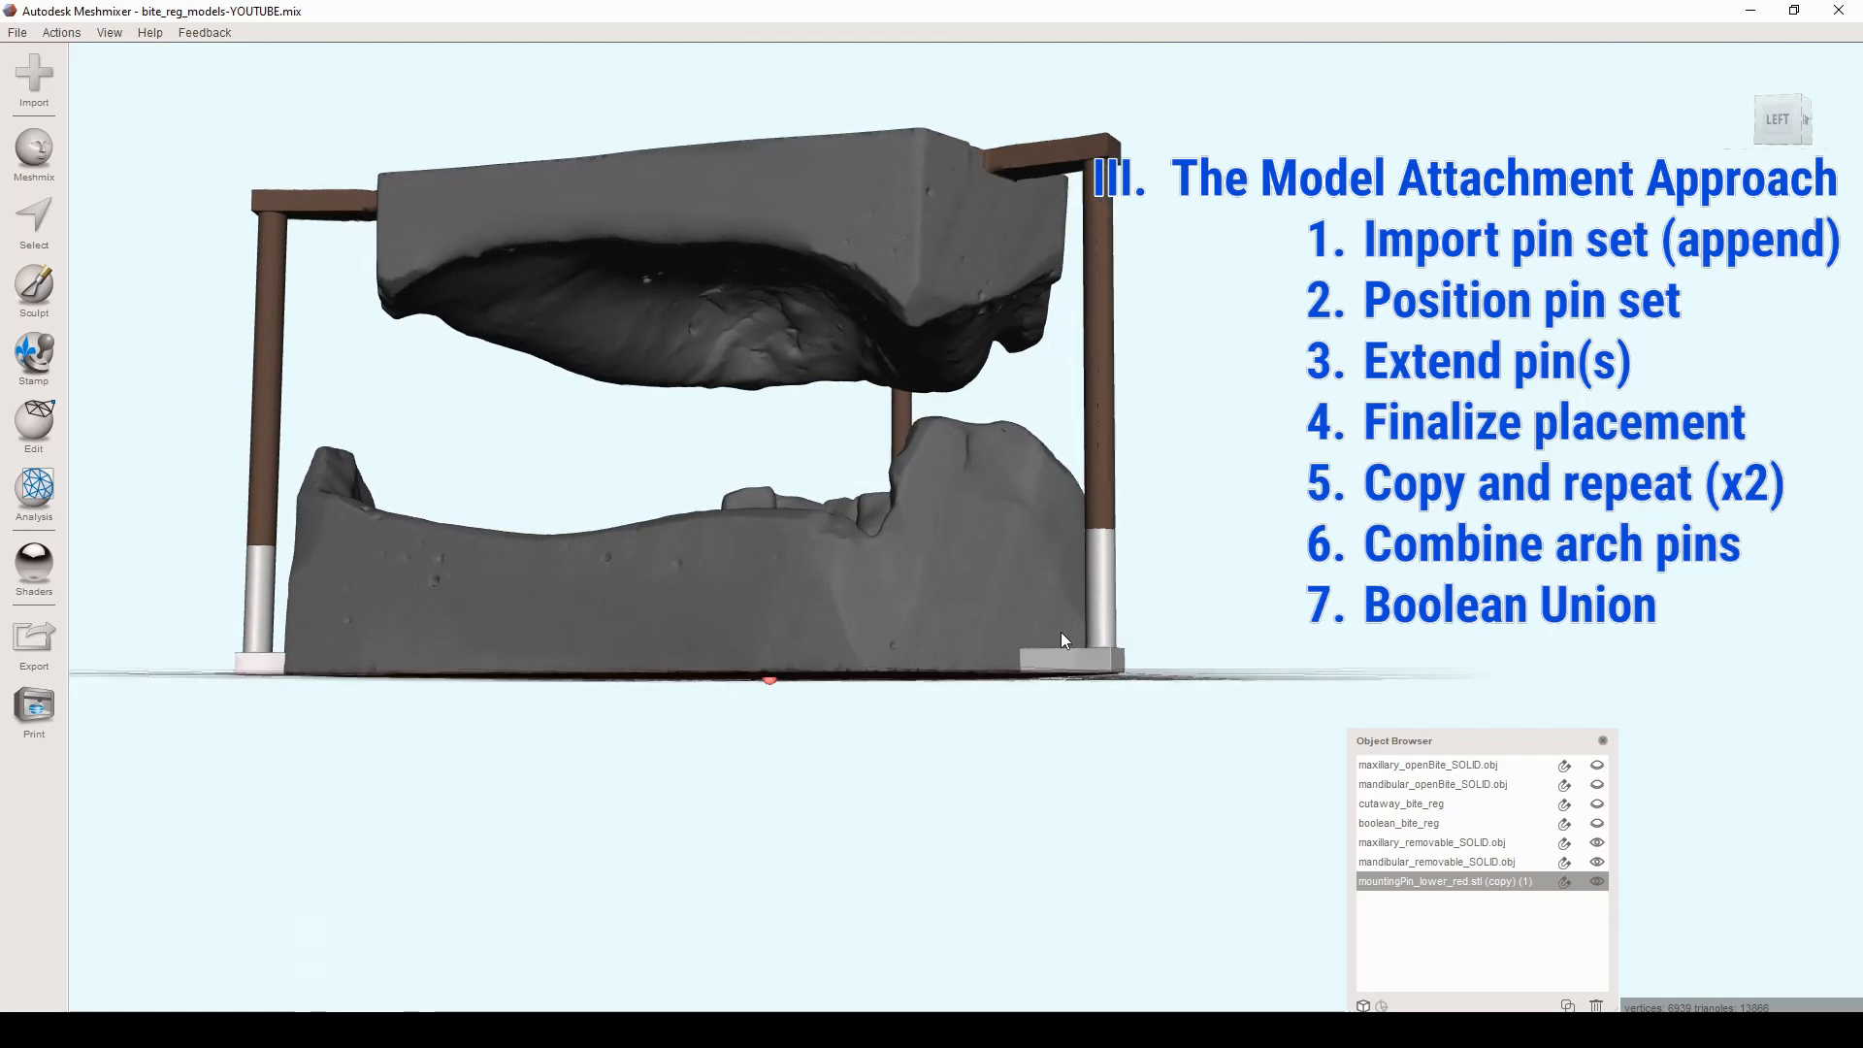
right_click_drag(1040, 228, 988, 340)
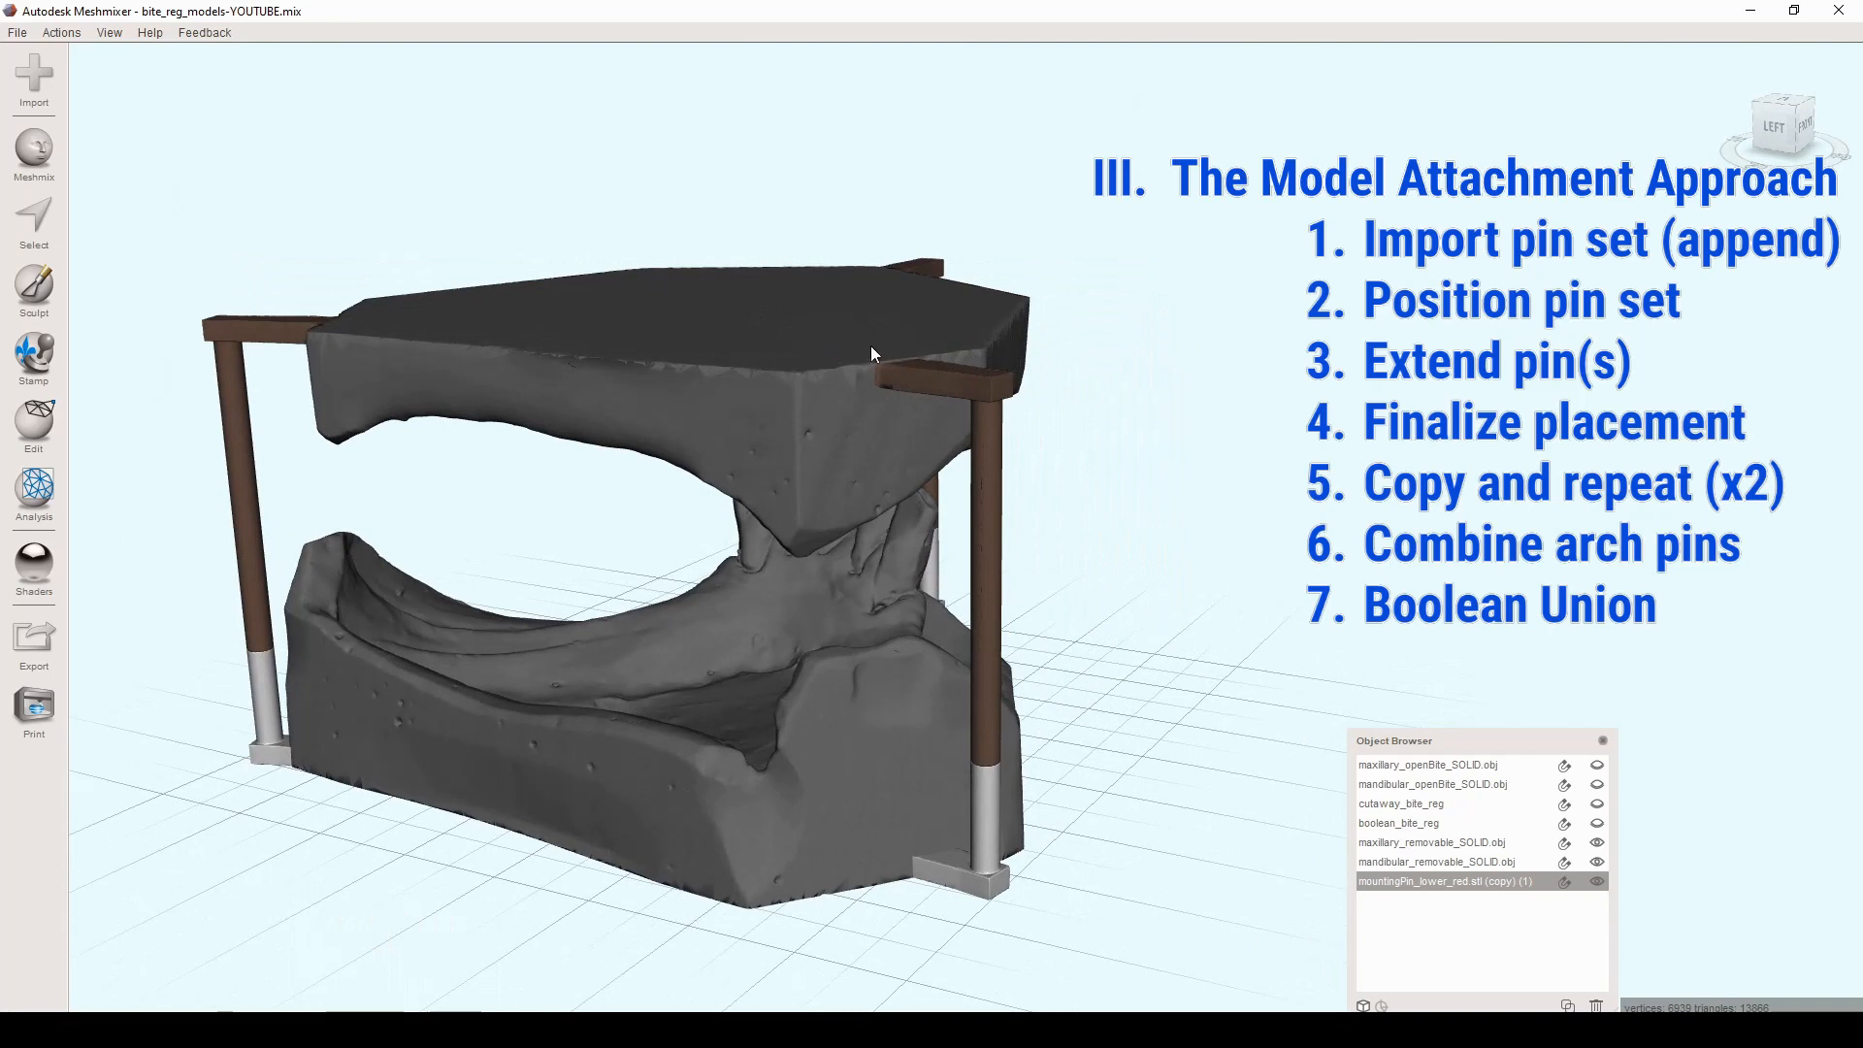
left_click(922, 387)
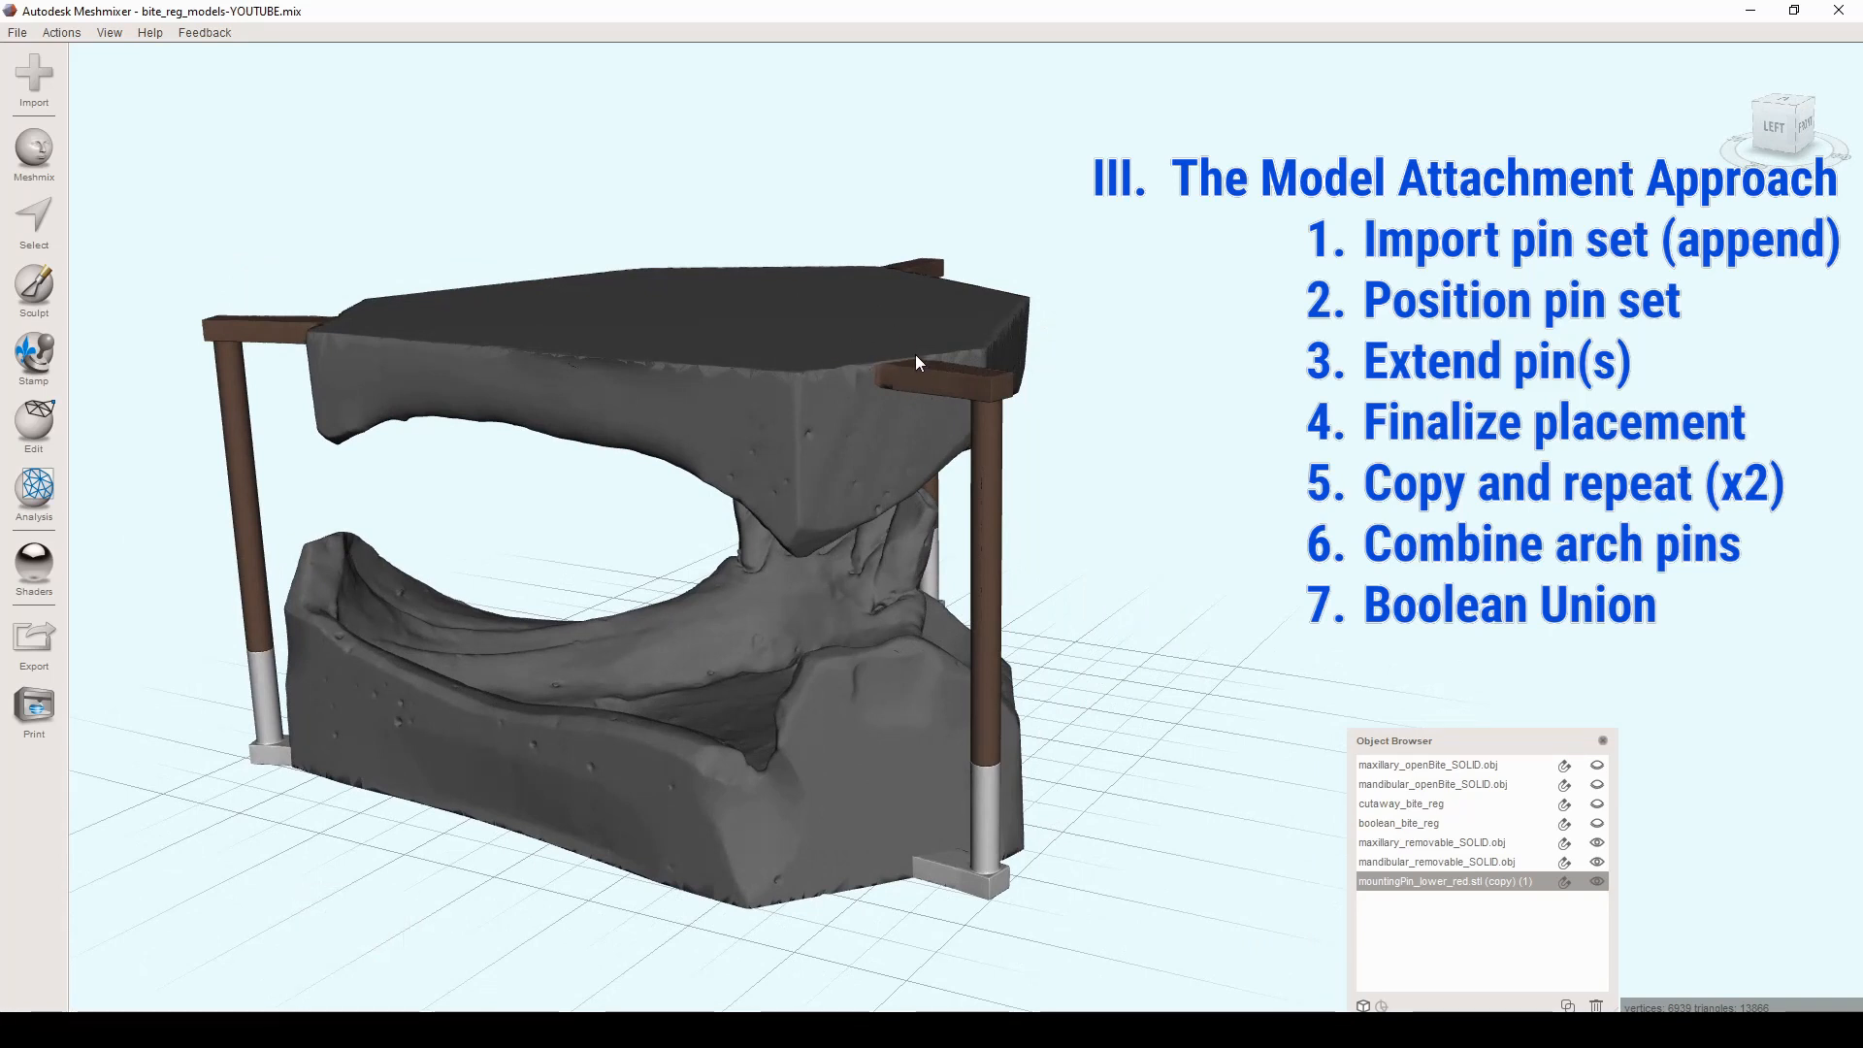
right_click_drag(906, 384, 677, 659)
Step: Try moving the combined lower pins up about 1.24 mm relative to the mandibular base
left_click(544, 659)
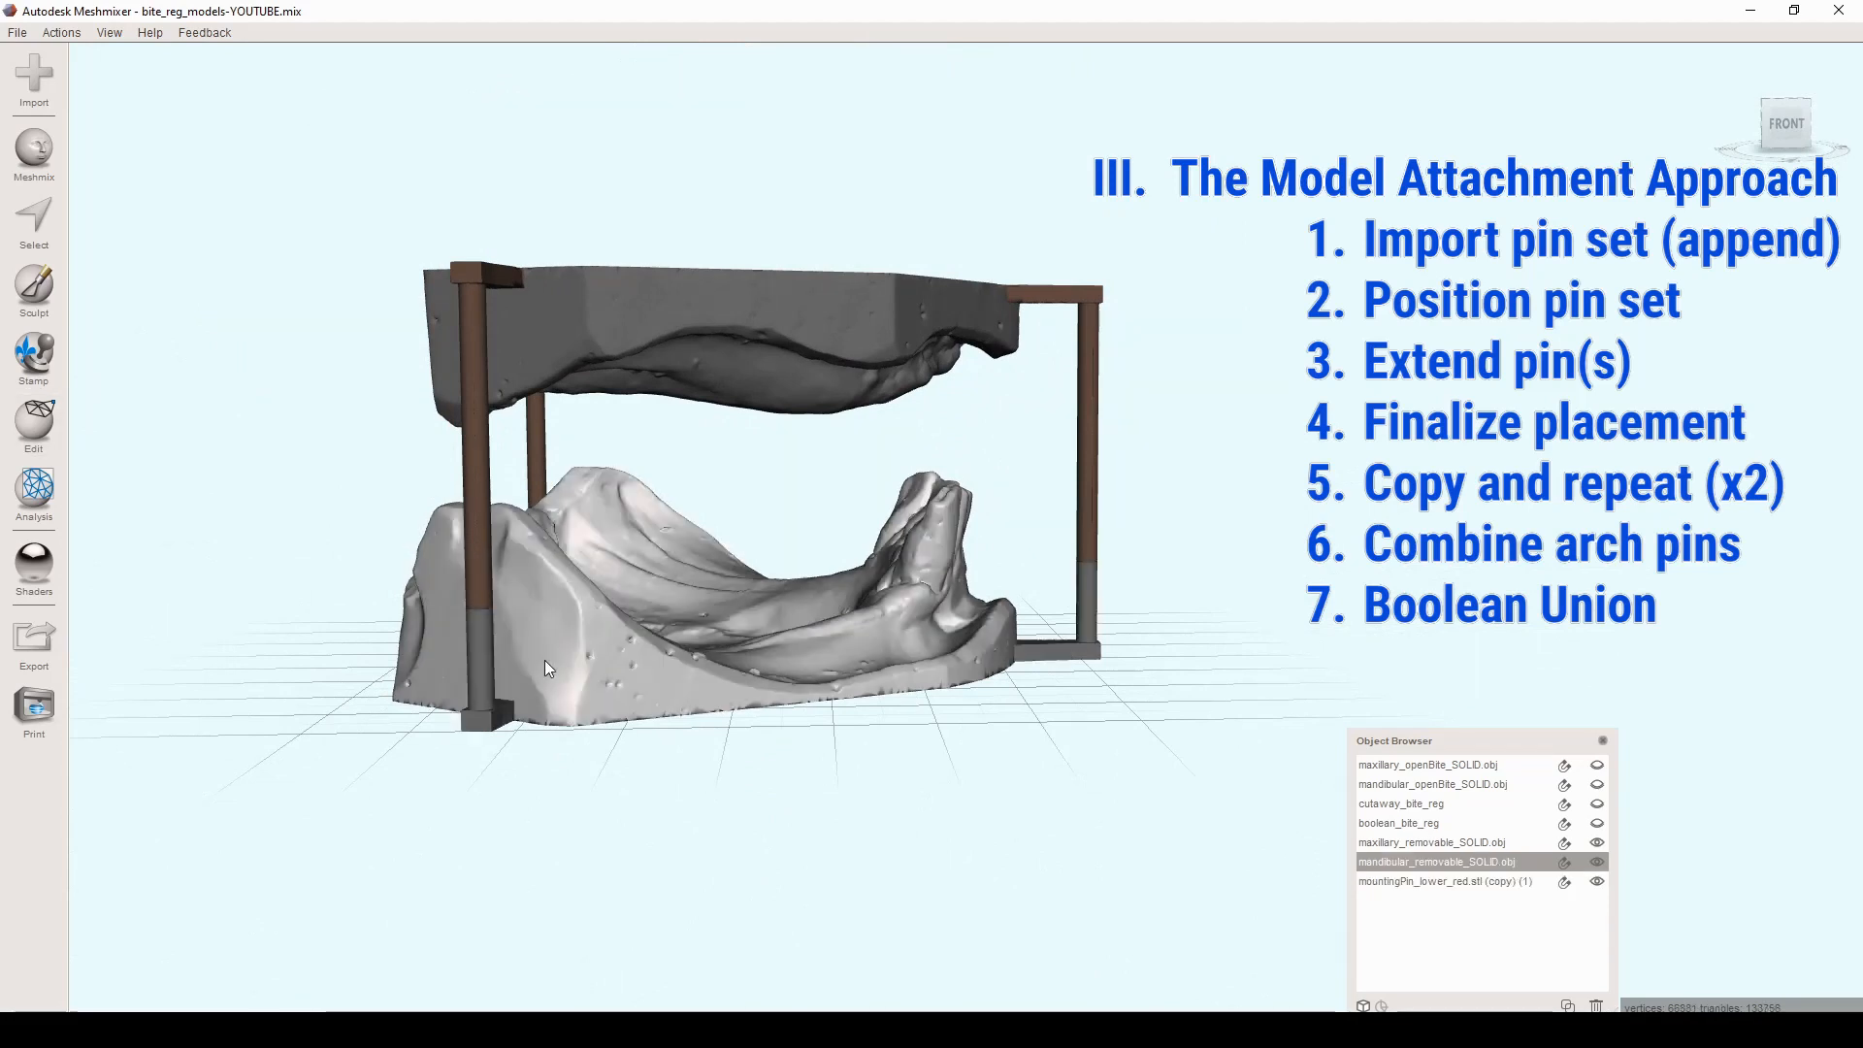
left_click(480, 672)
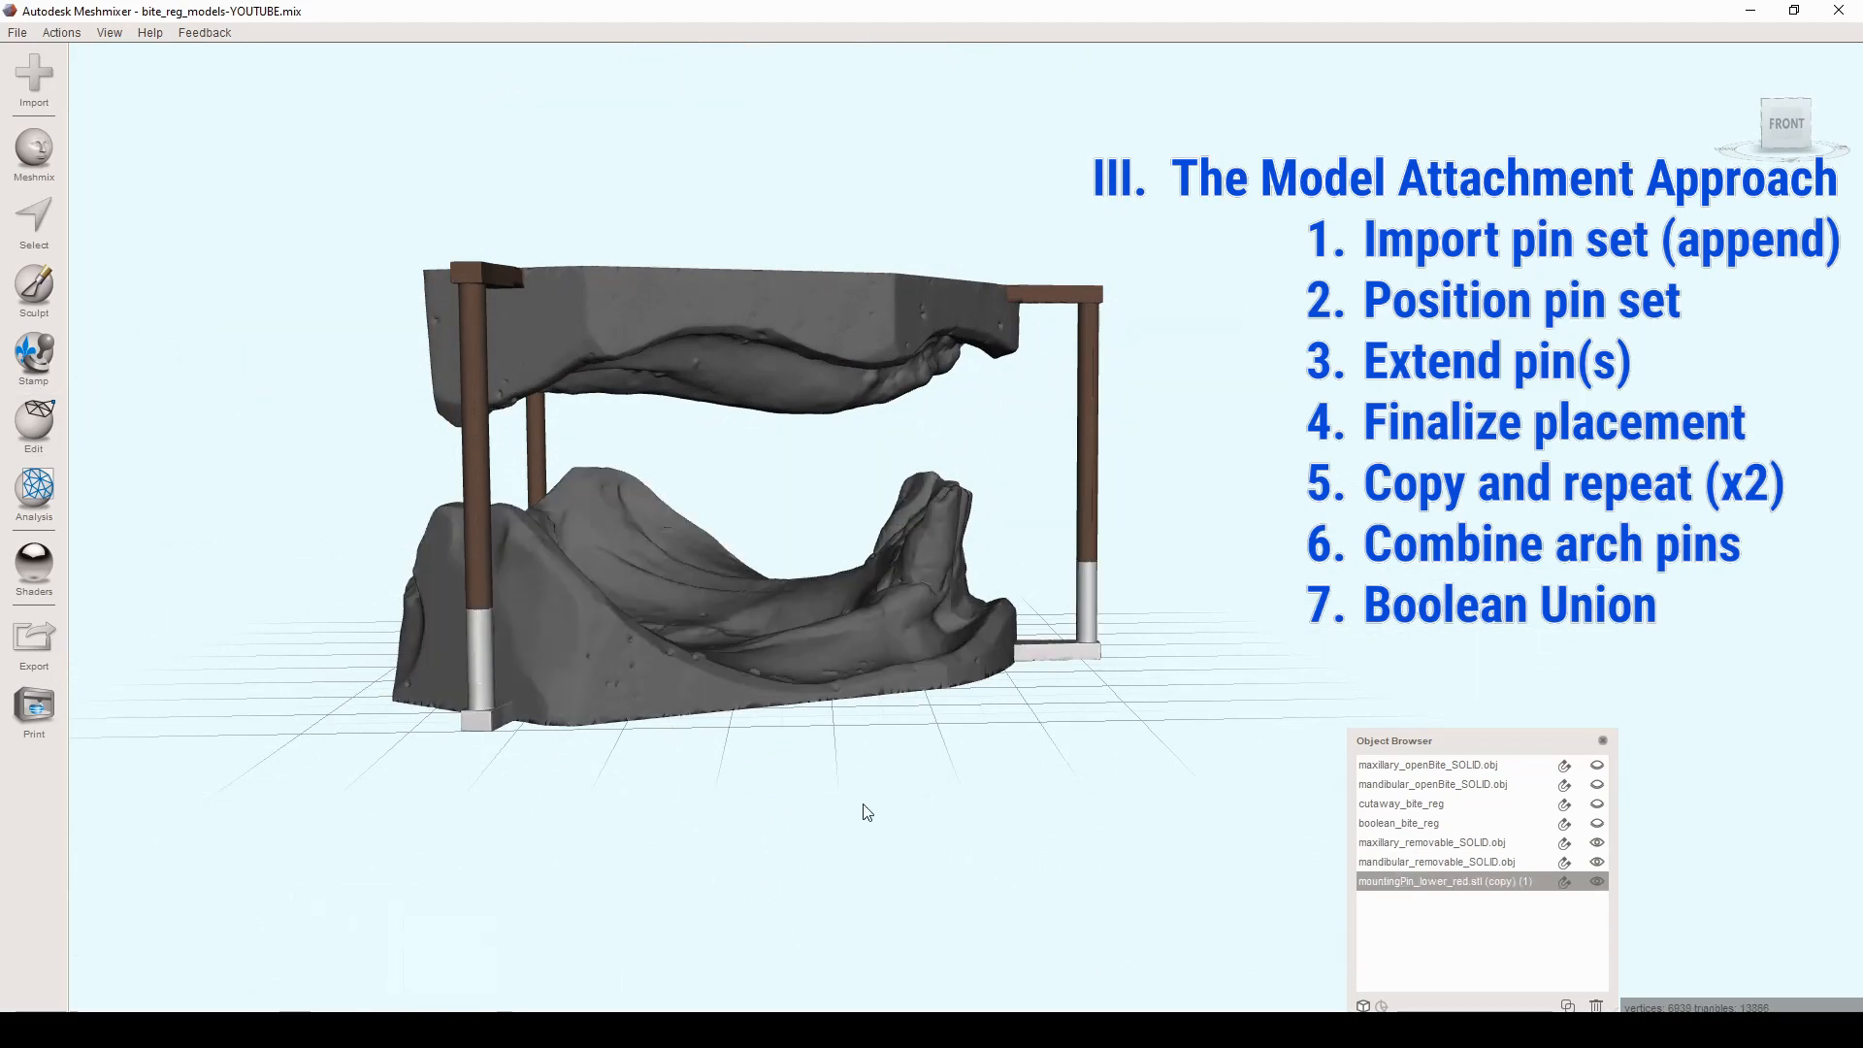
key("t")
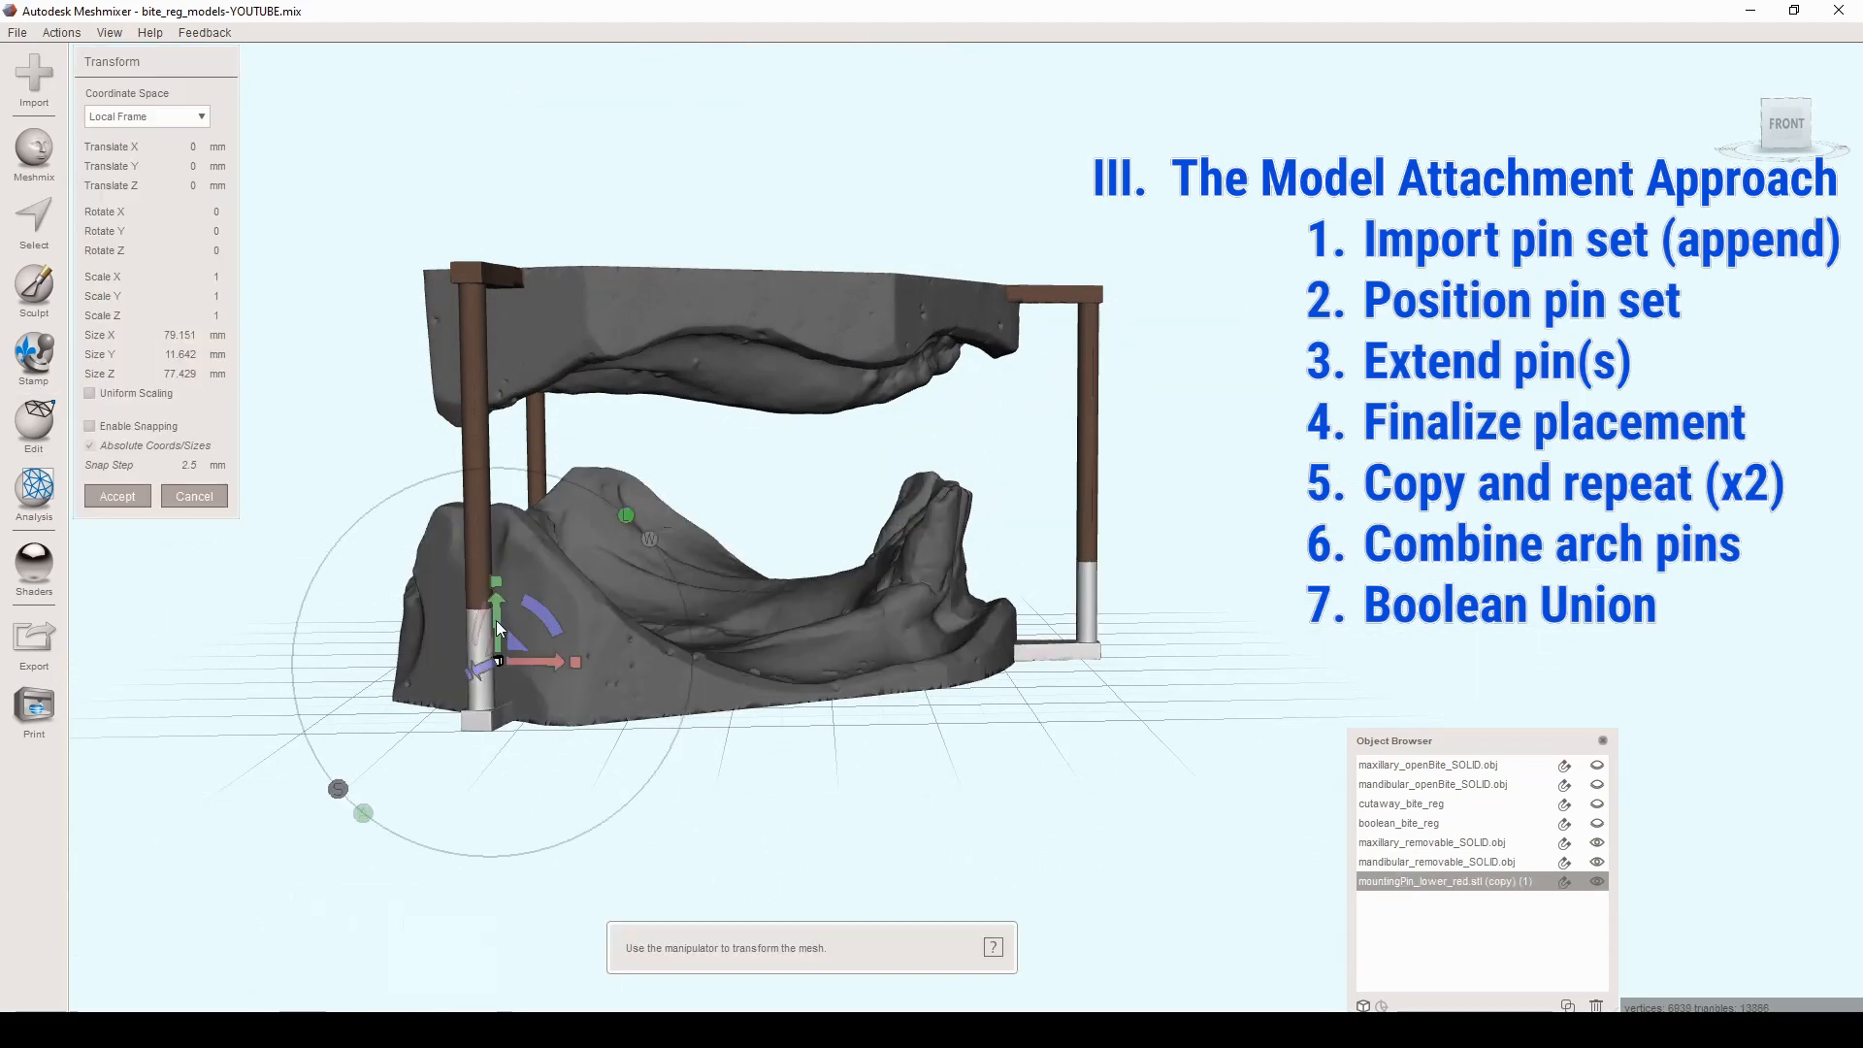
left_click_drag(496, 621, 497, 609)
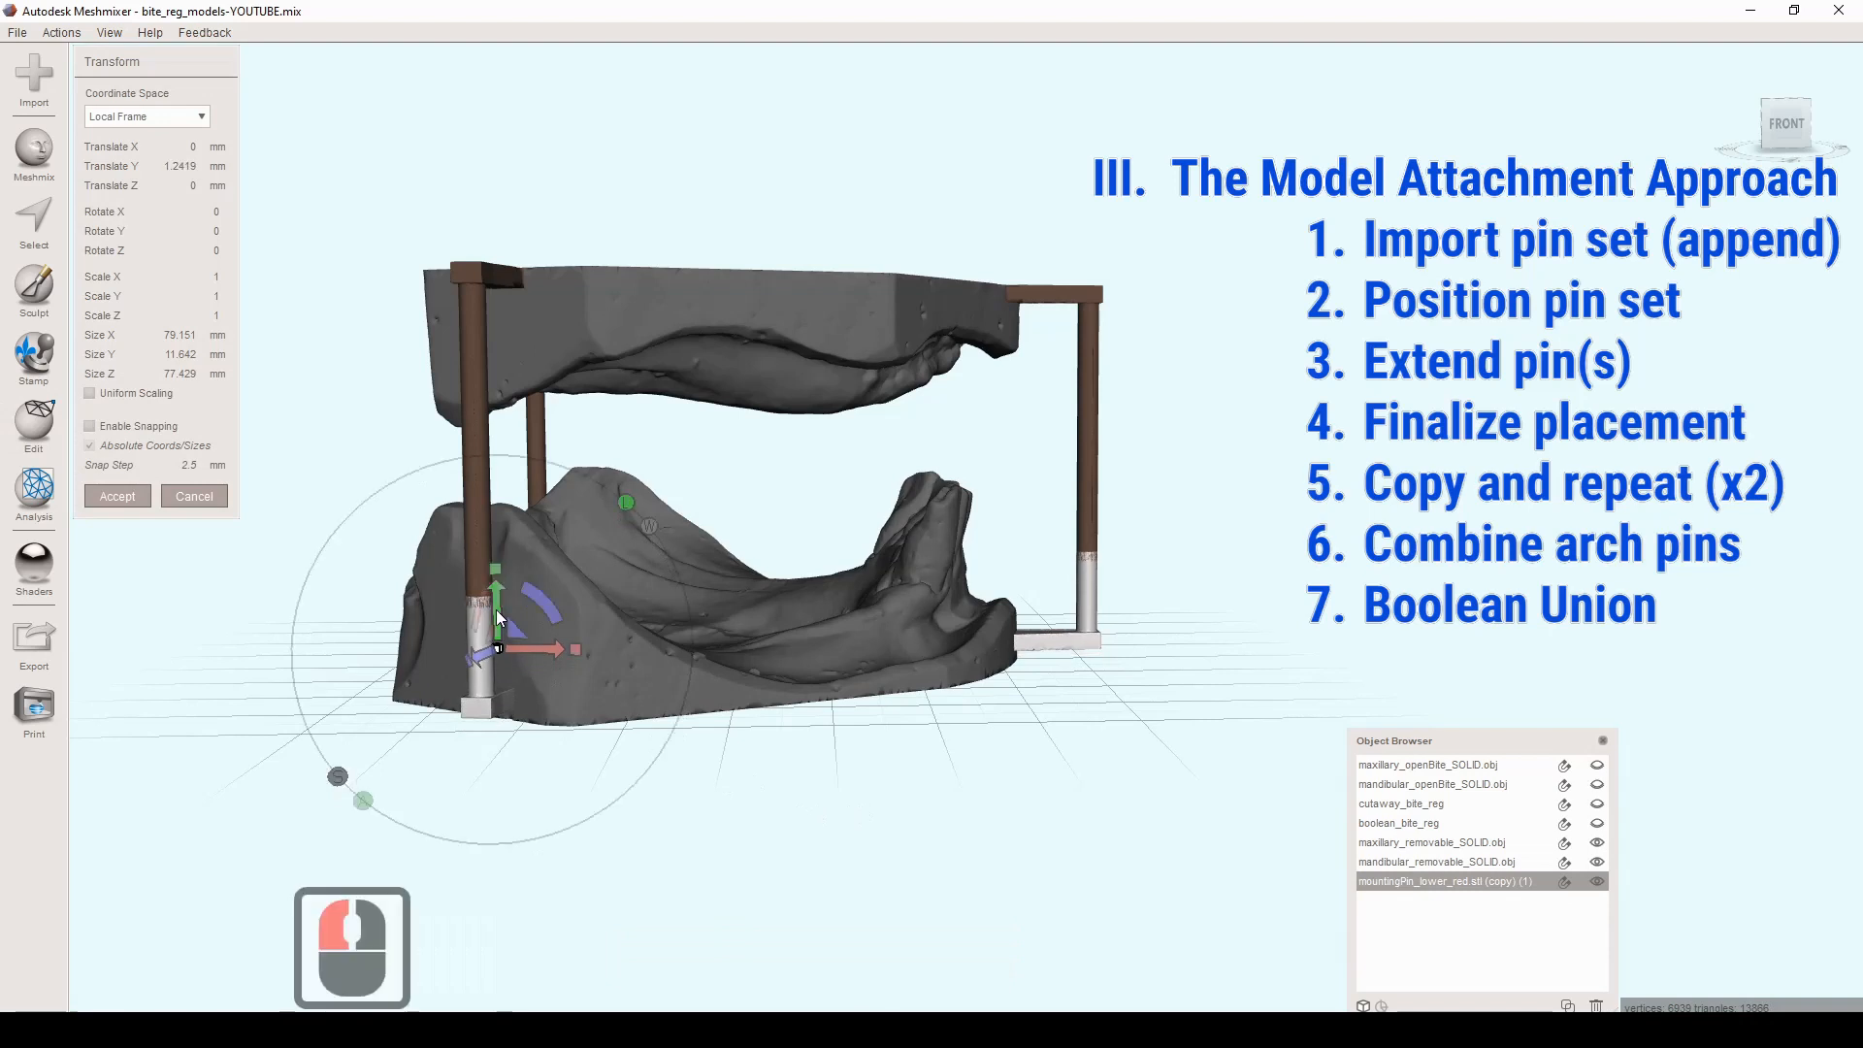
scroll(491, 672, "up", 5)
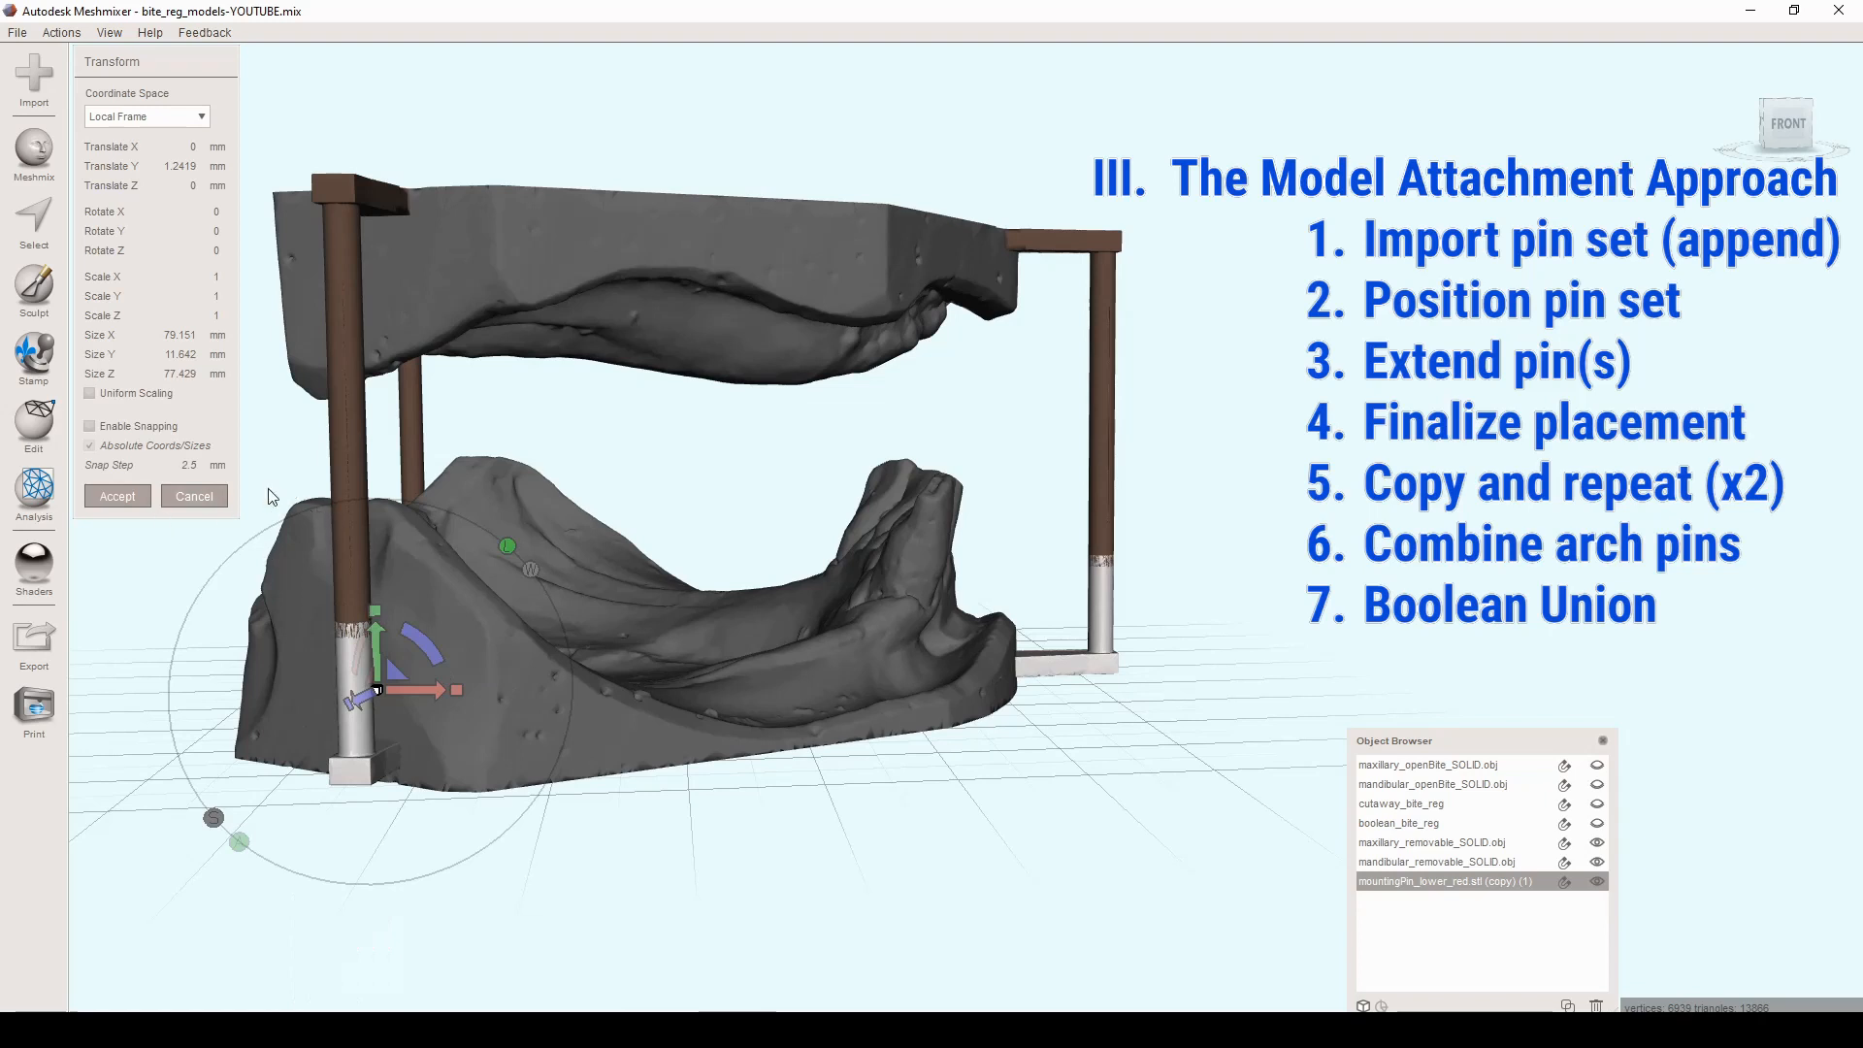
left_click(197, 497)
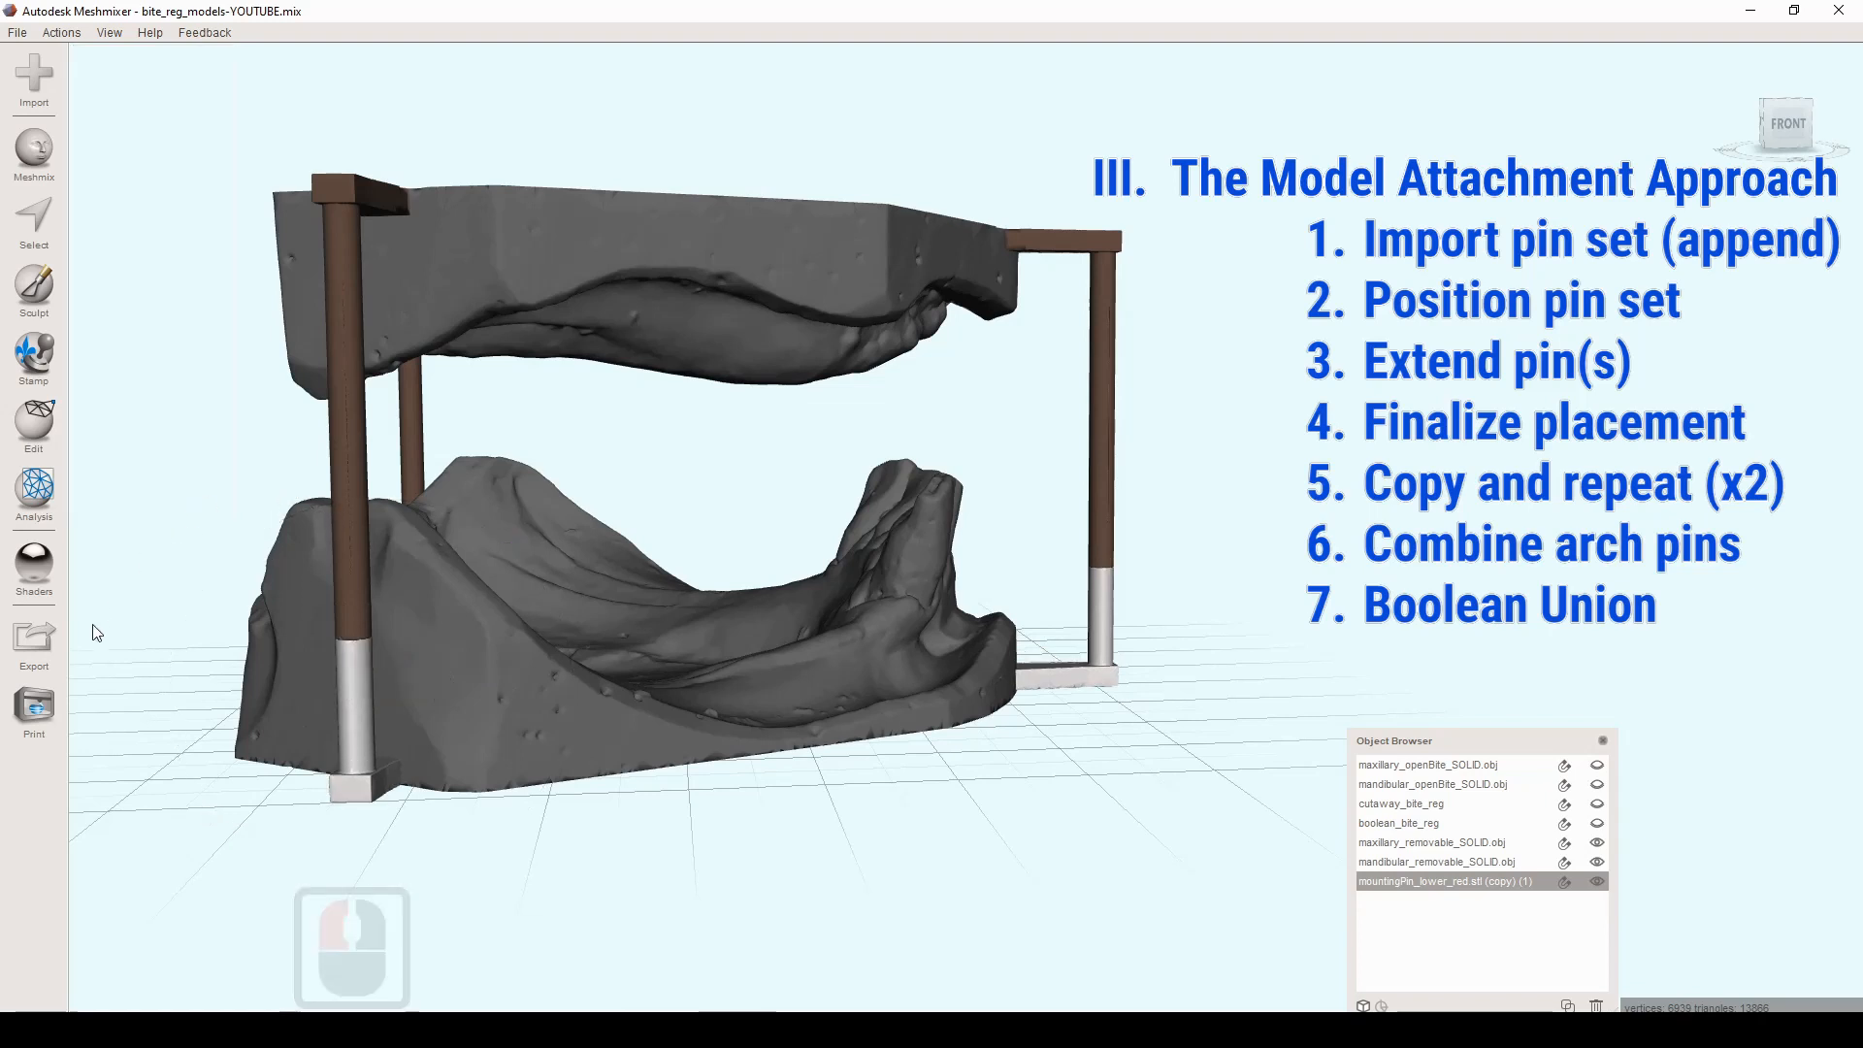
Step: Trim the undersides of the lower pin feet with a horizontal Plane Cut using Cut (Discard Half) and Remeshed Fill
right_click_drag(122, 644, 134, 633)
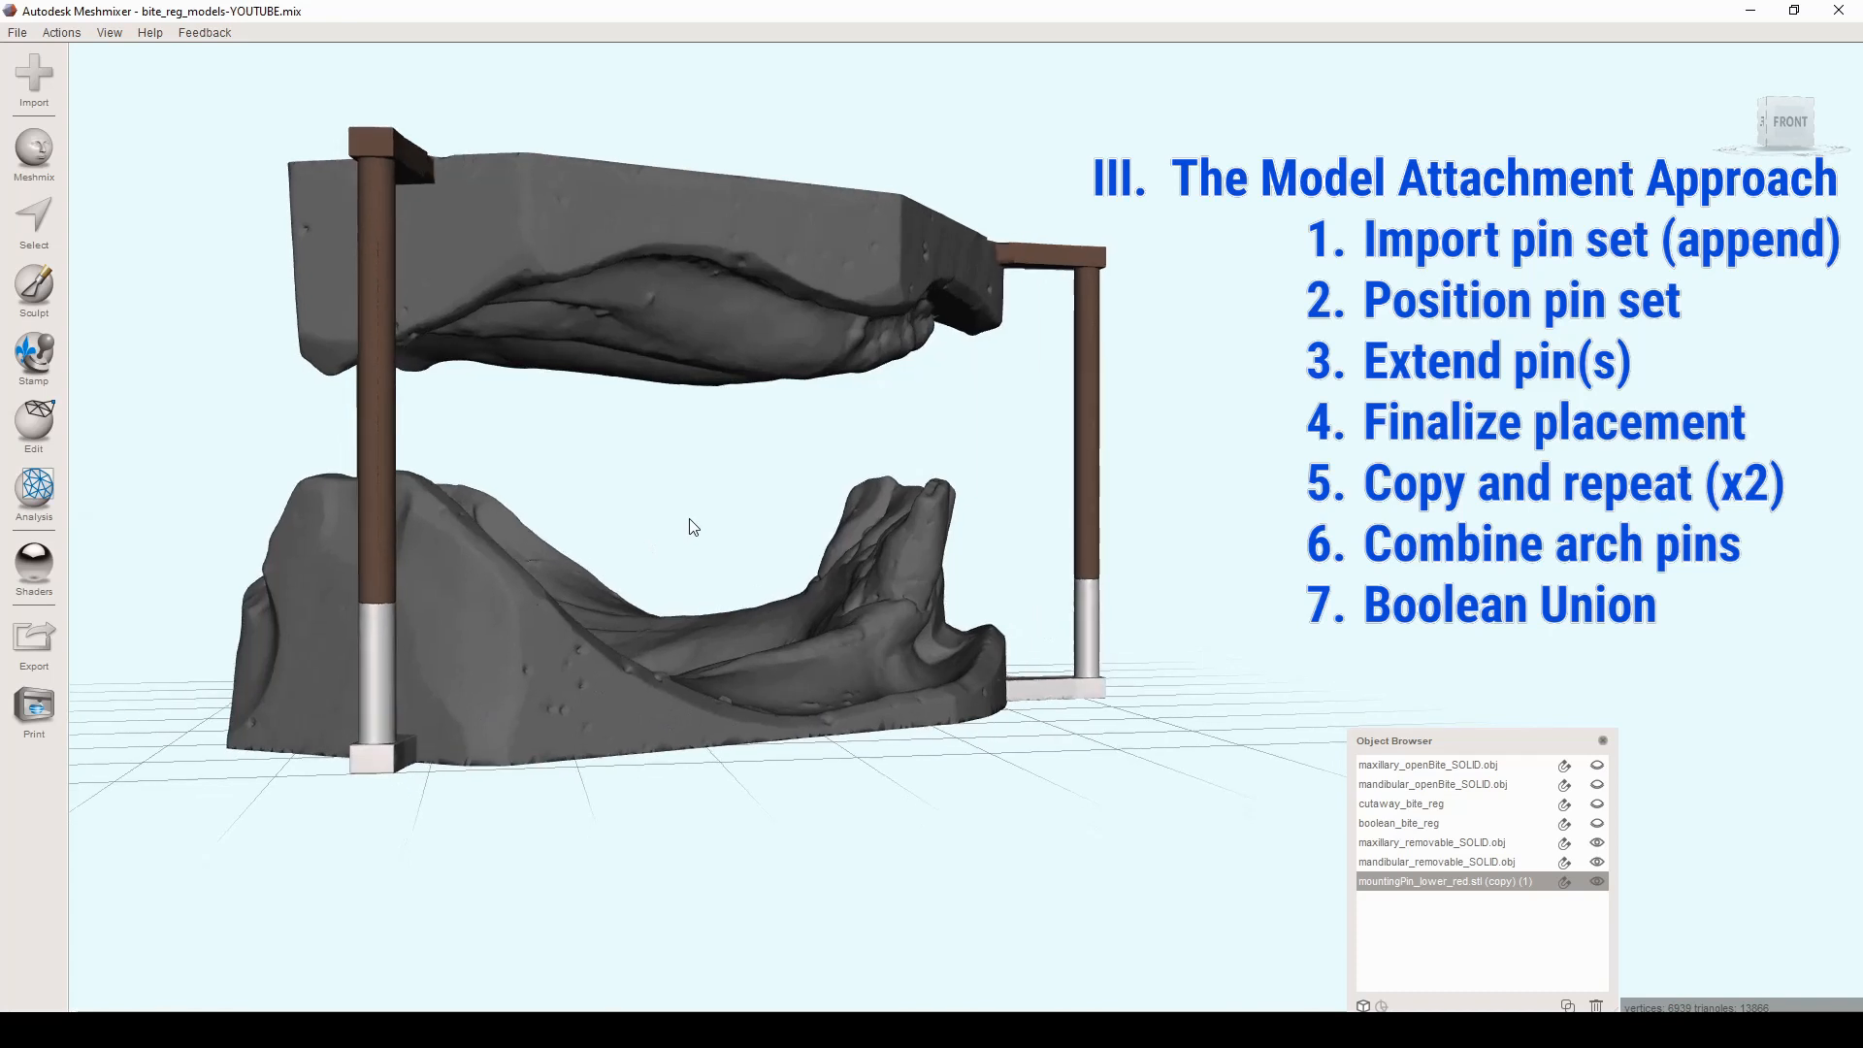
scroll(540, 735, "down", 6)
right_click(273, 570)
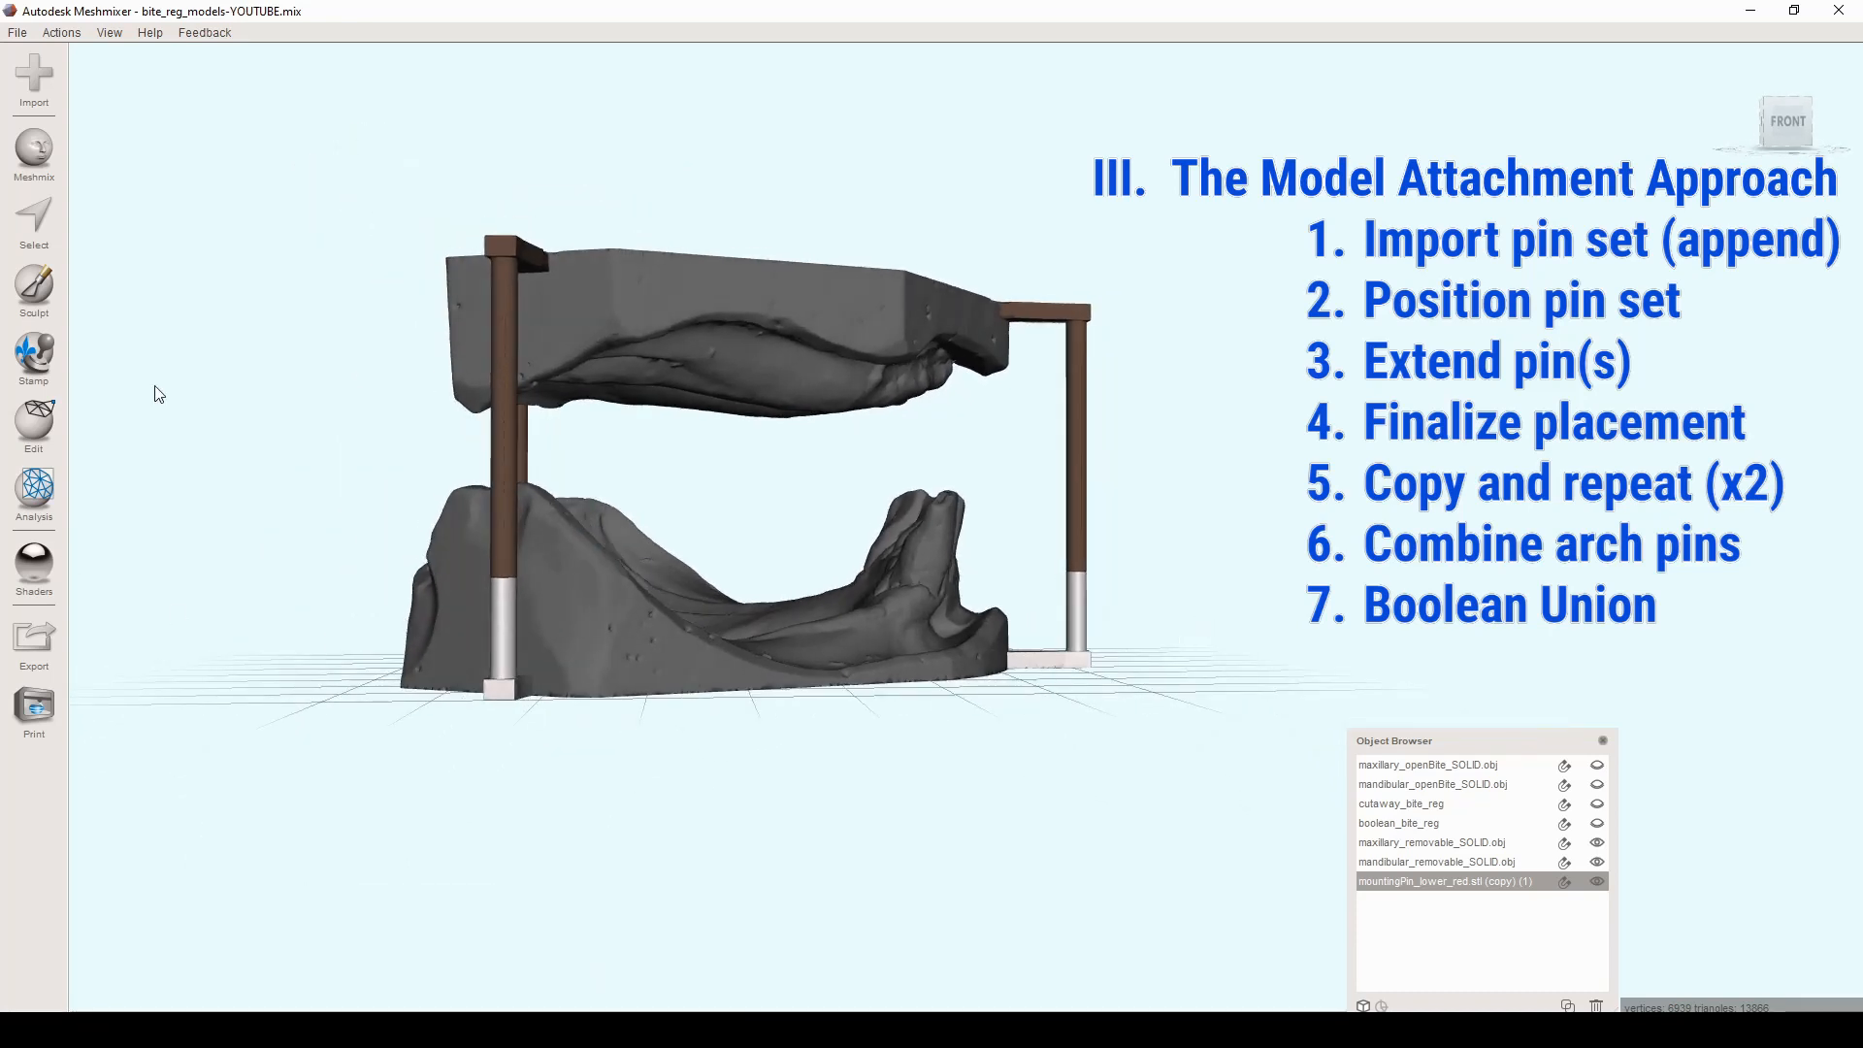
left_click(44, 426)
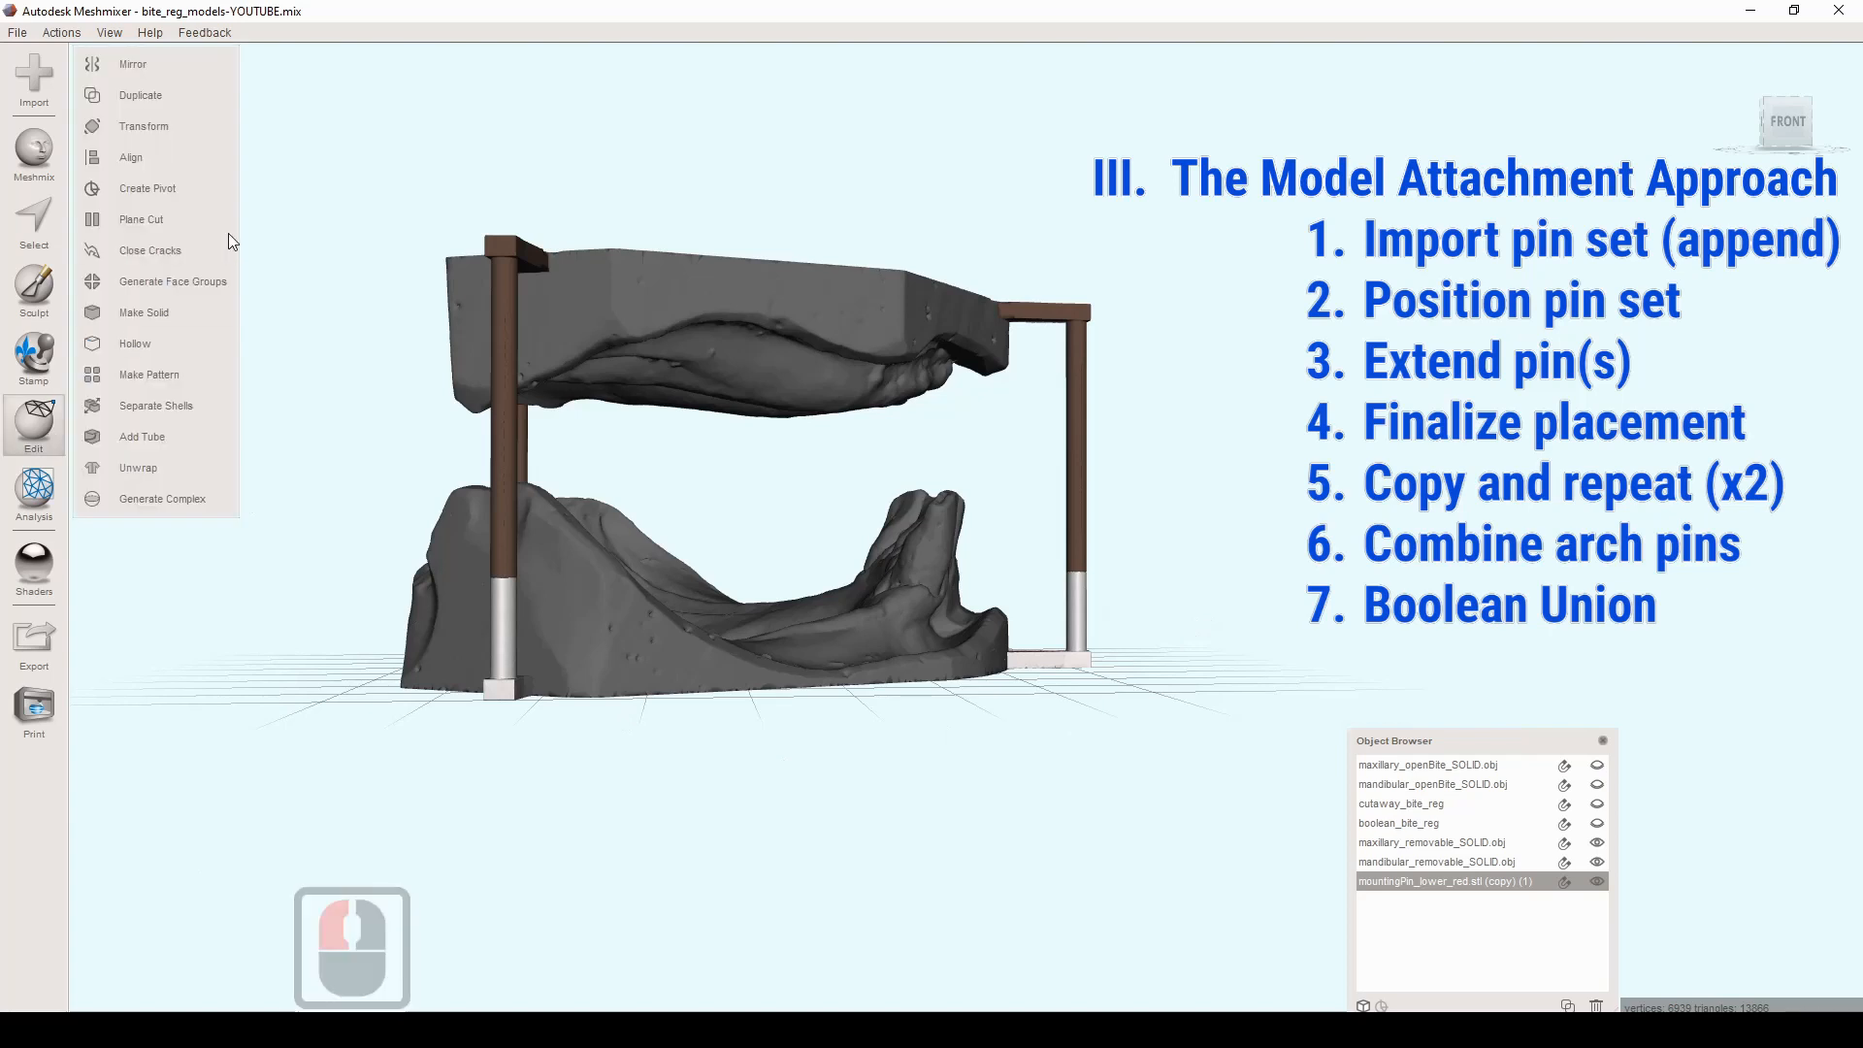
left_click(221, 221)
left_click_drag(788, 572, 764, 619)
scroll(564, 726, "up", 5)
scroll(644, 645, "up", 4)
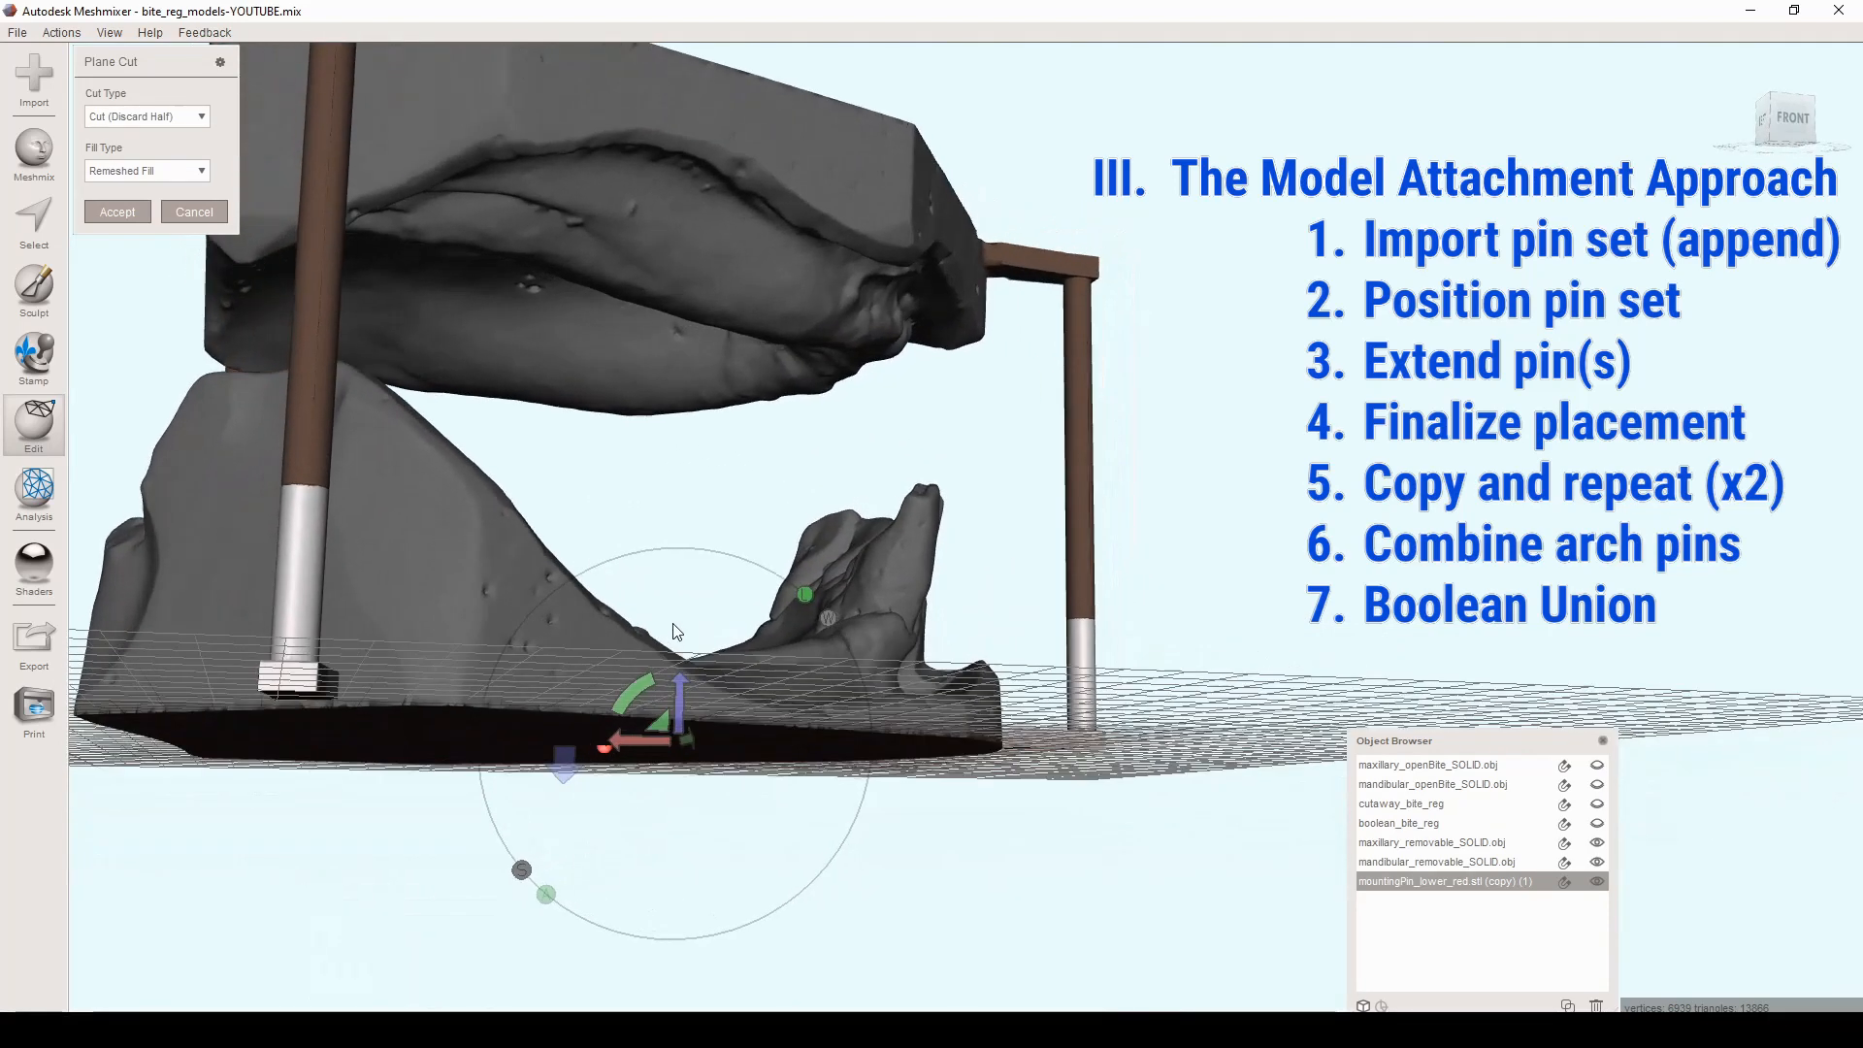
right_click_drag(673, 624, 683, 618)
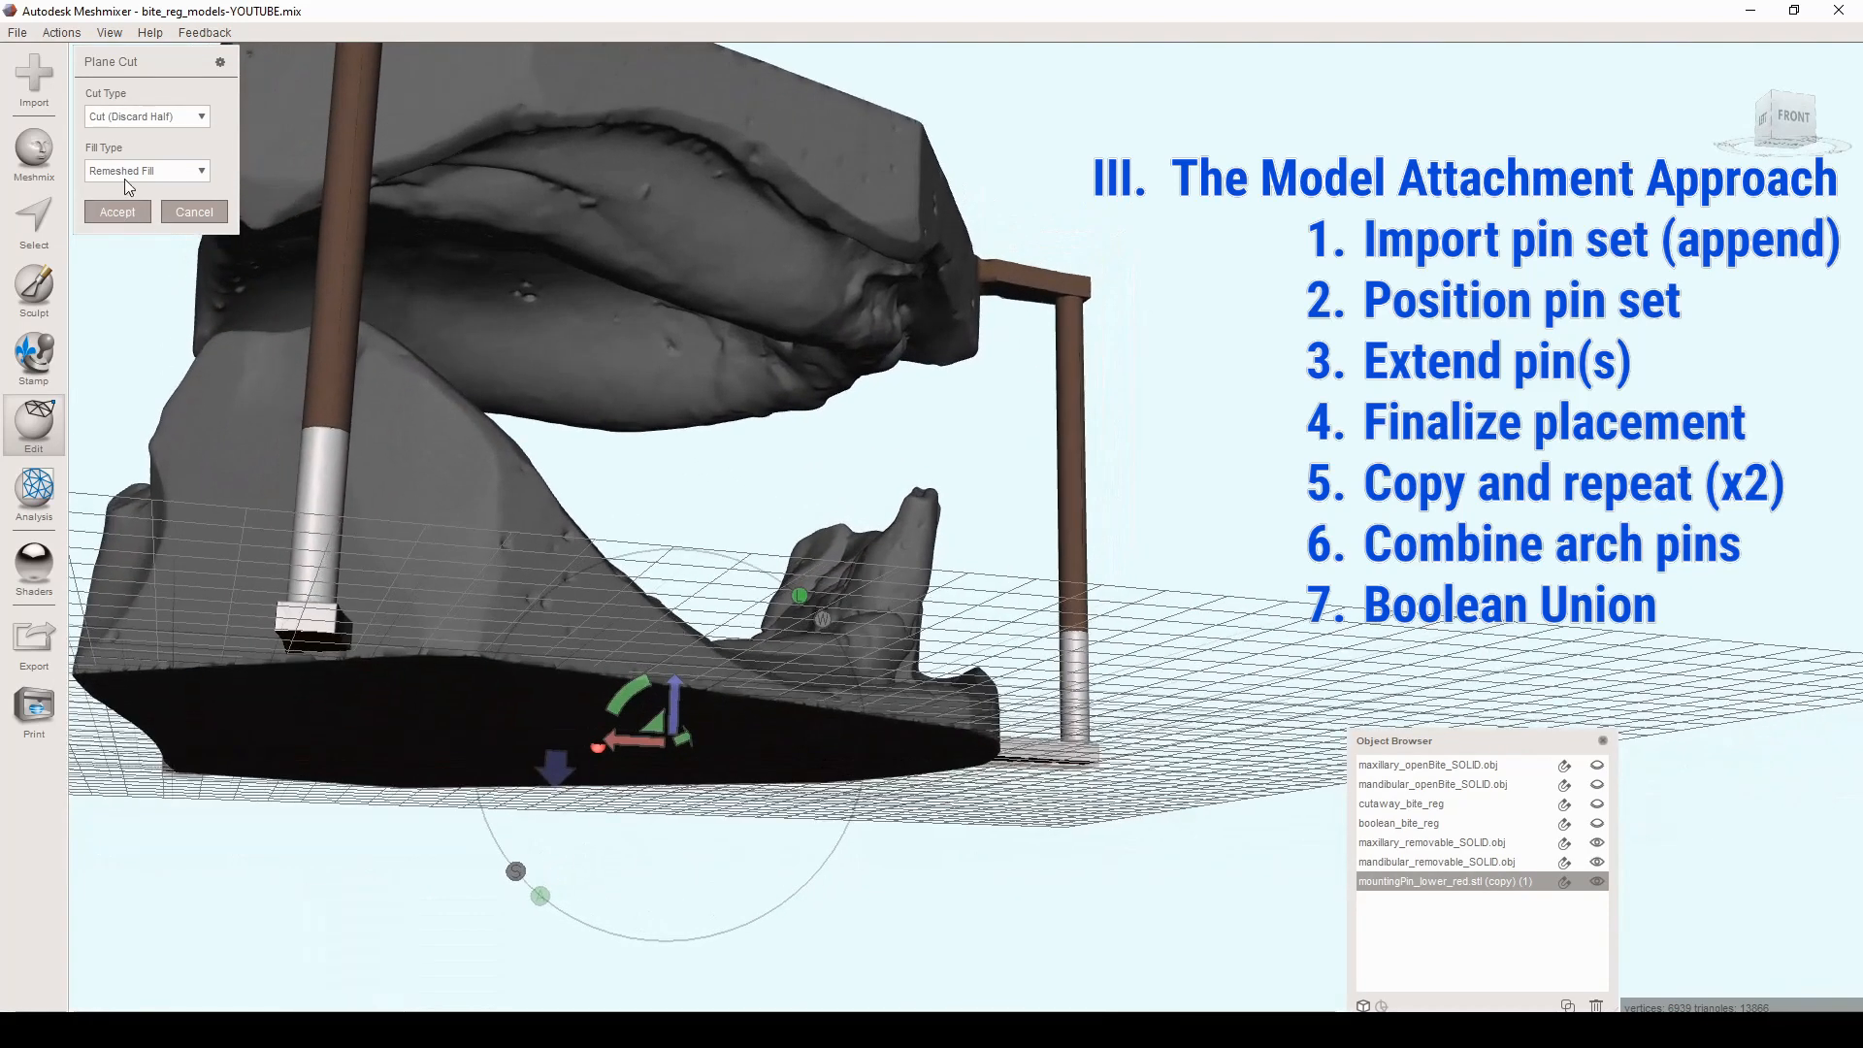
left_click(117, 212)
Step: Start a Boolean Union of the trimmed lower pins and the mandibular removable model in Precise mode
right_click_drag(628, 520, 398, 648)
left_click(291, 700, "shift")
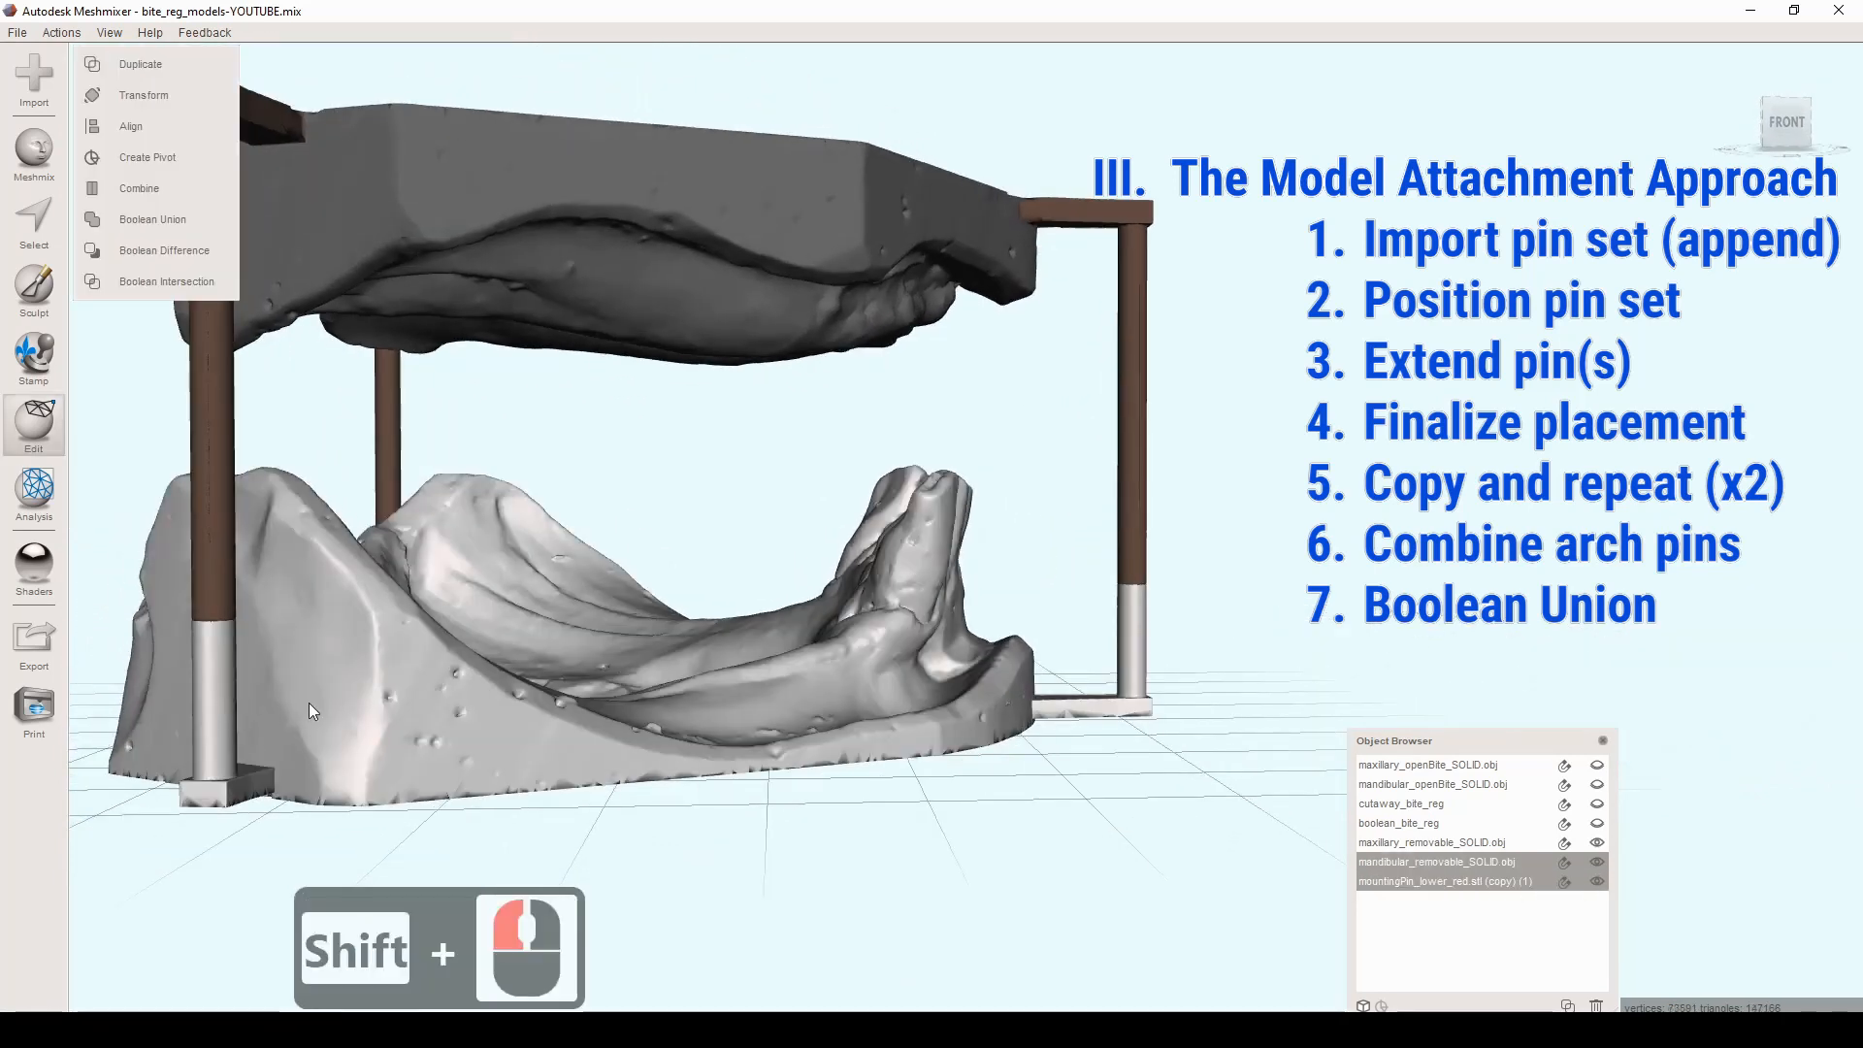
left_click(309, 703)
left_click(212, 705)
left_click(307, 696, "shift")
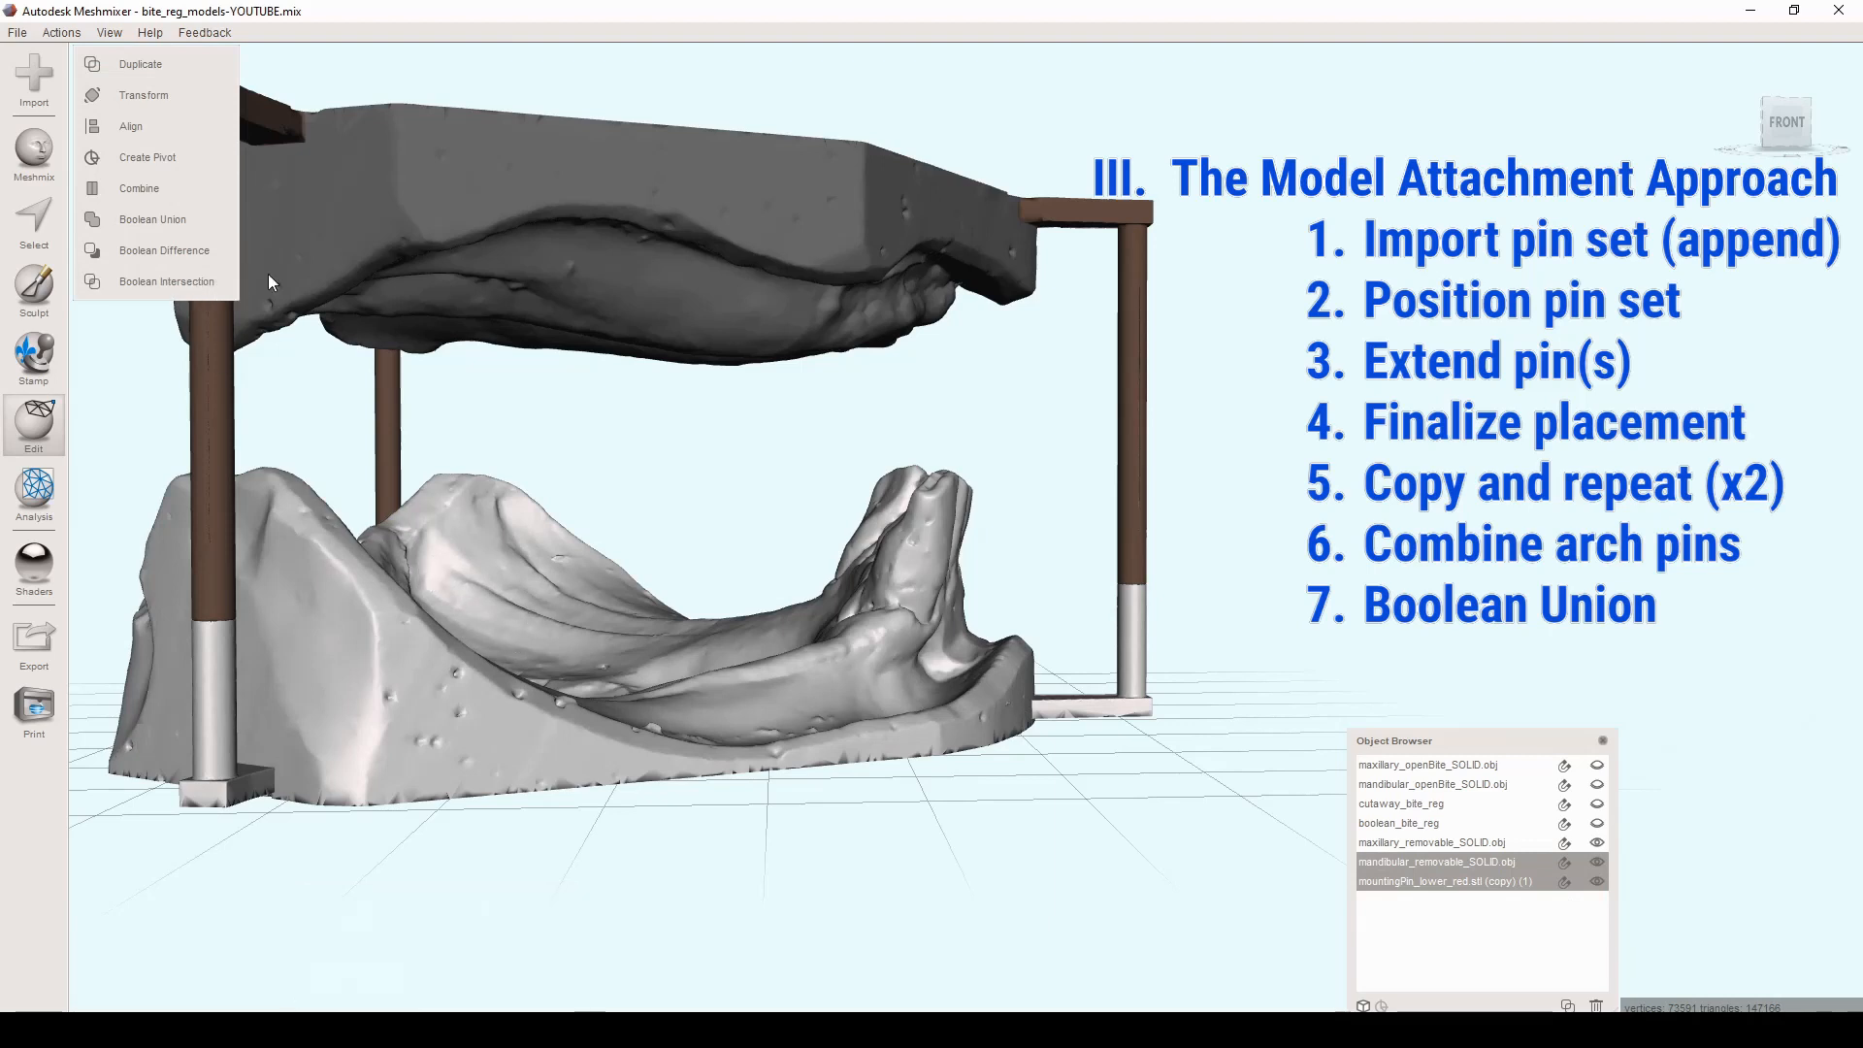
left_click(202, 219)
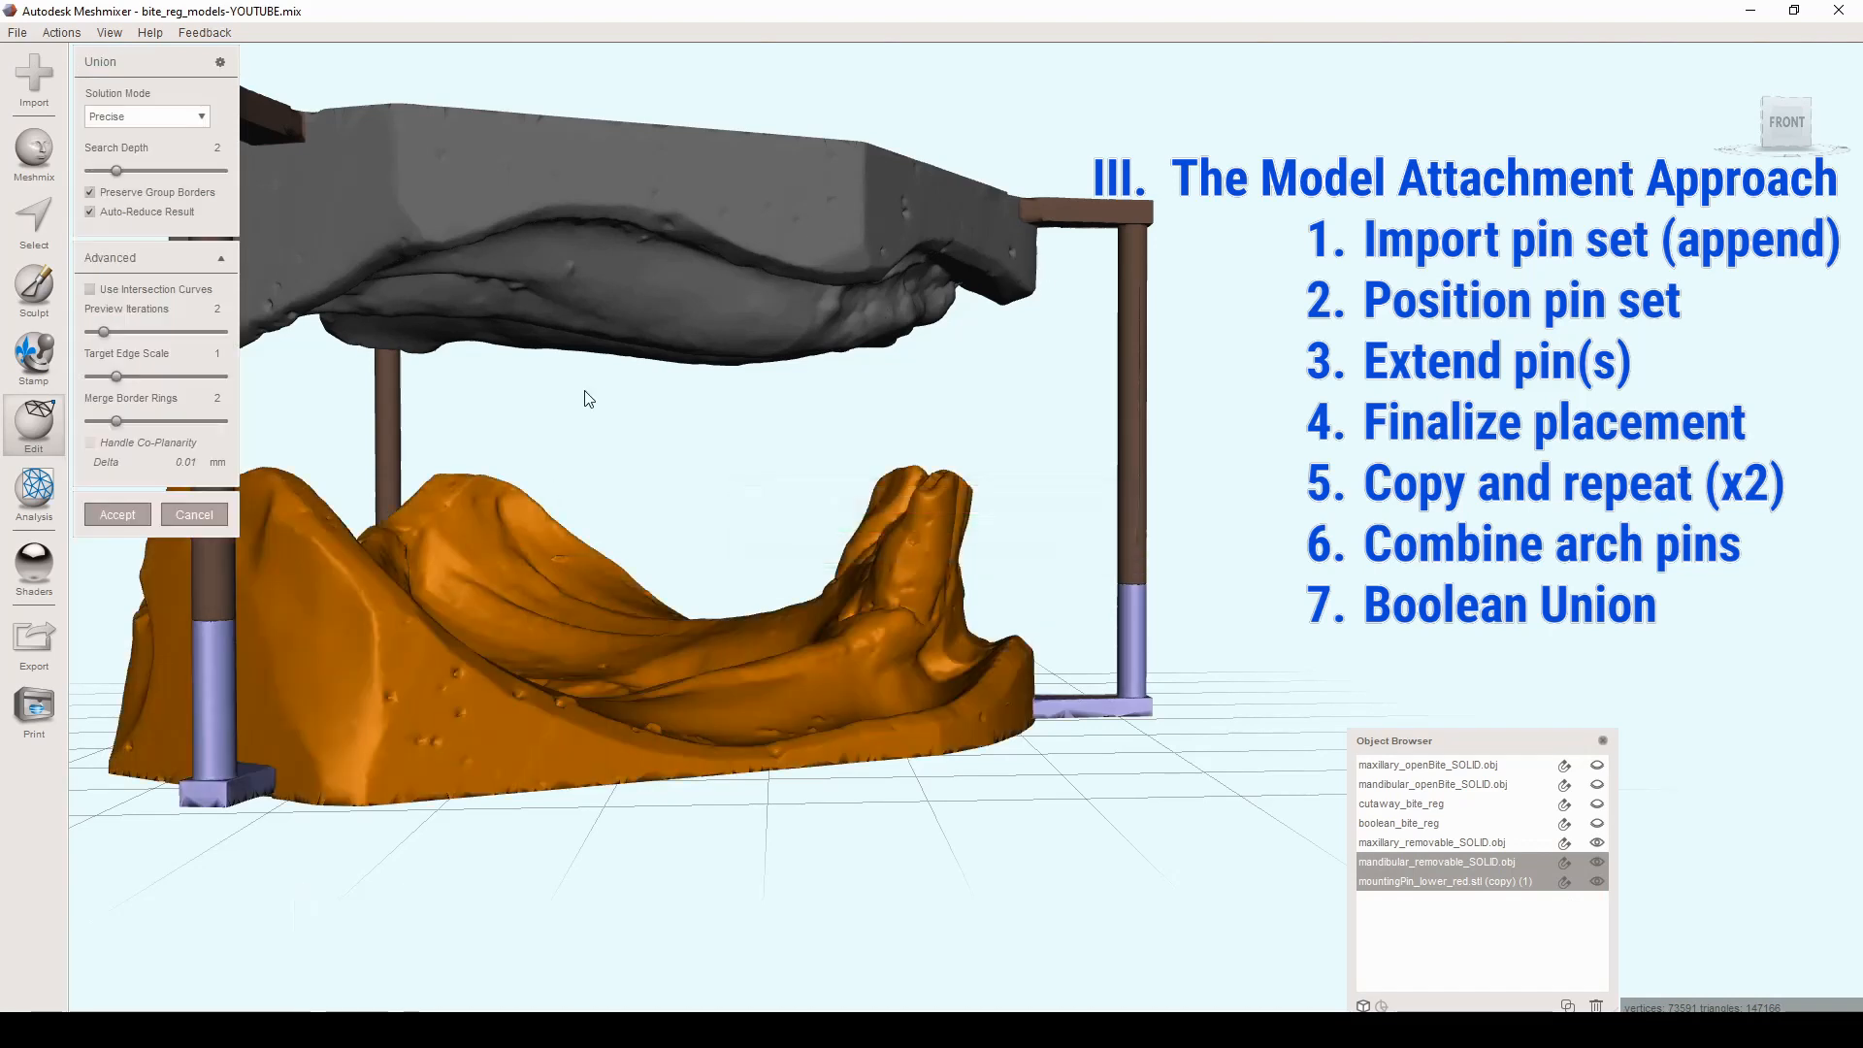
scroll(784, 341, "down", 12)
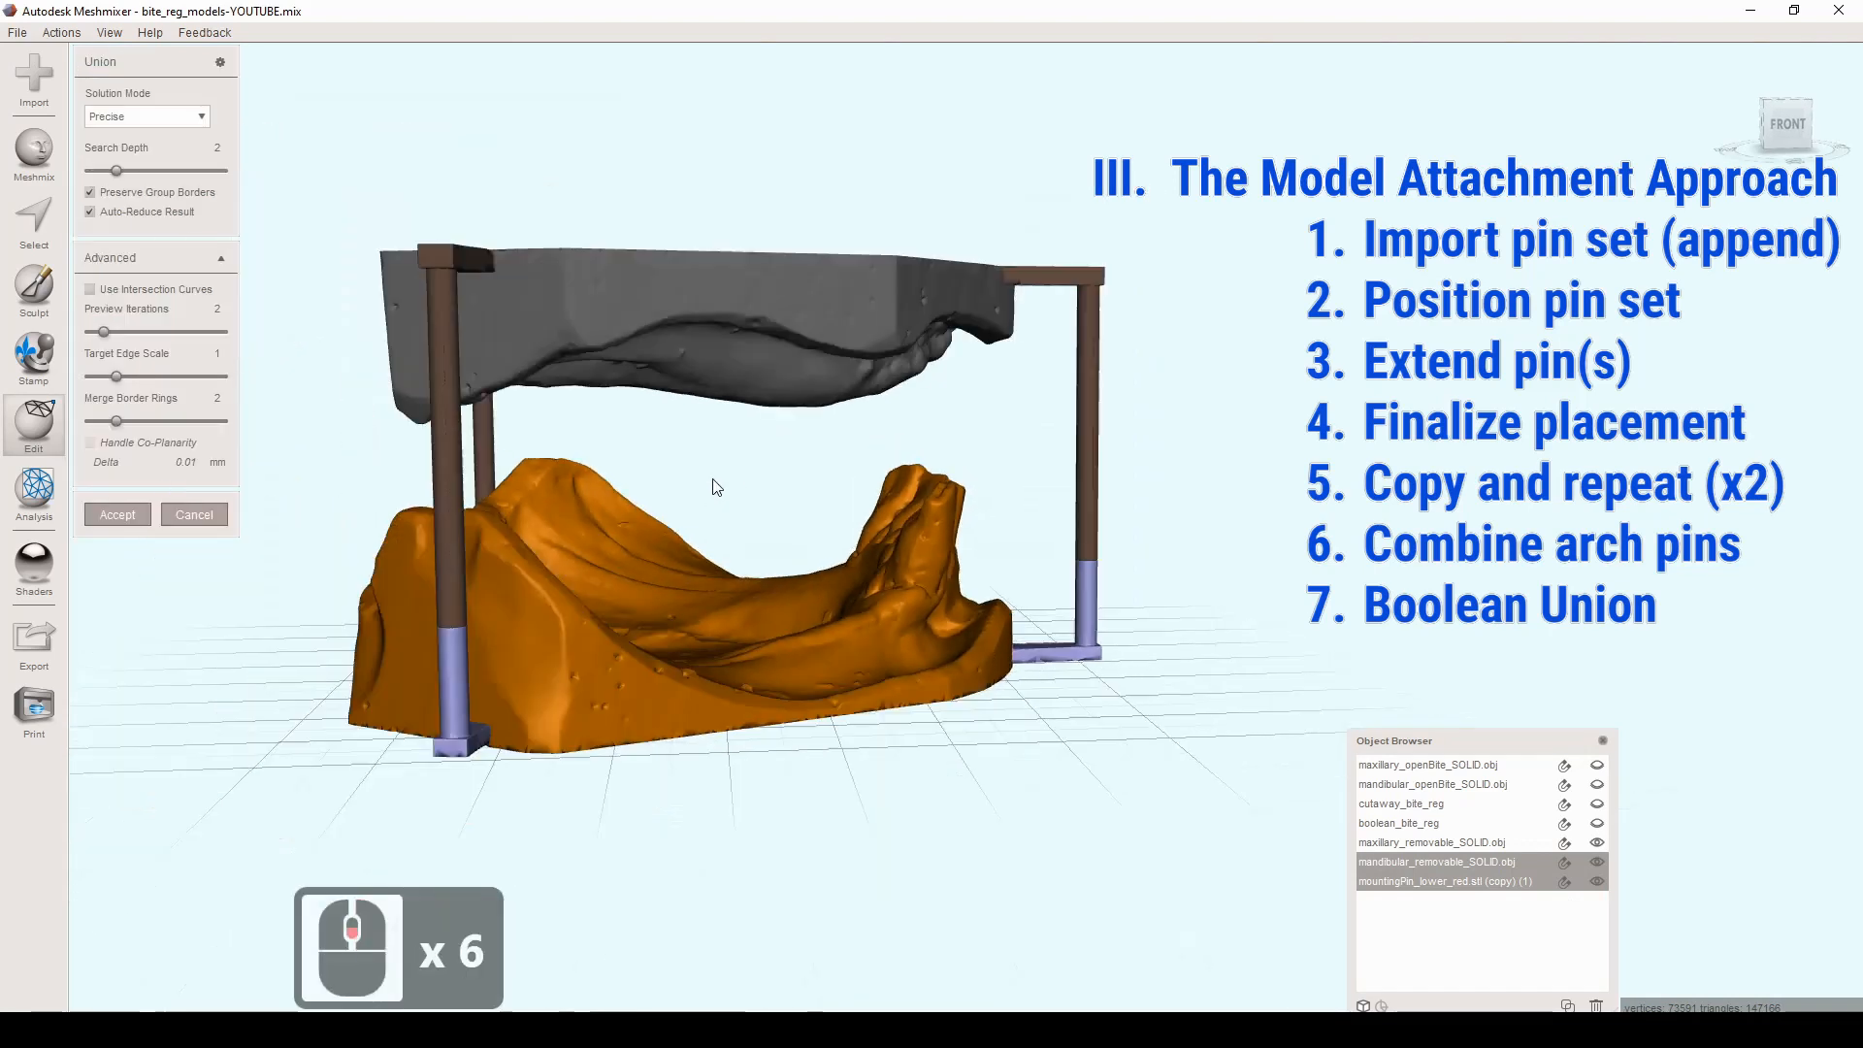
right_click_drag(723, 477, 469, 375)
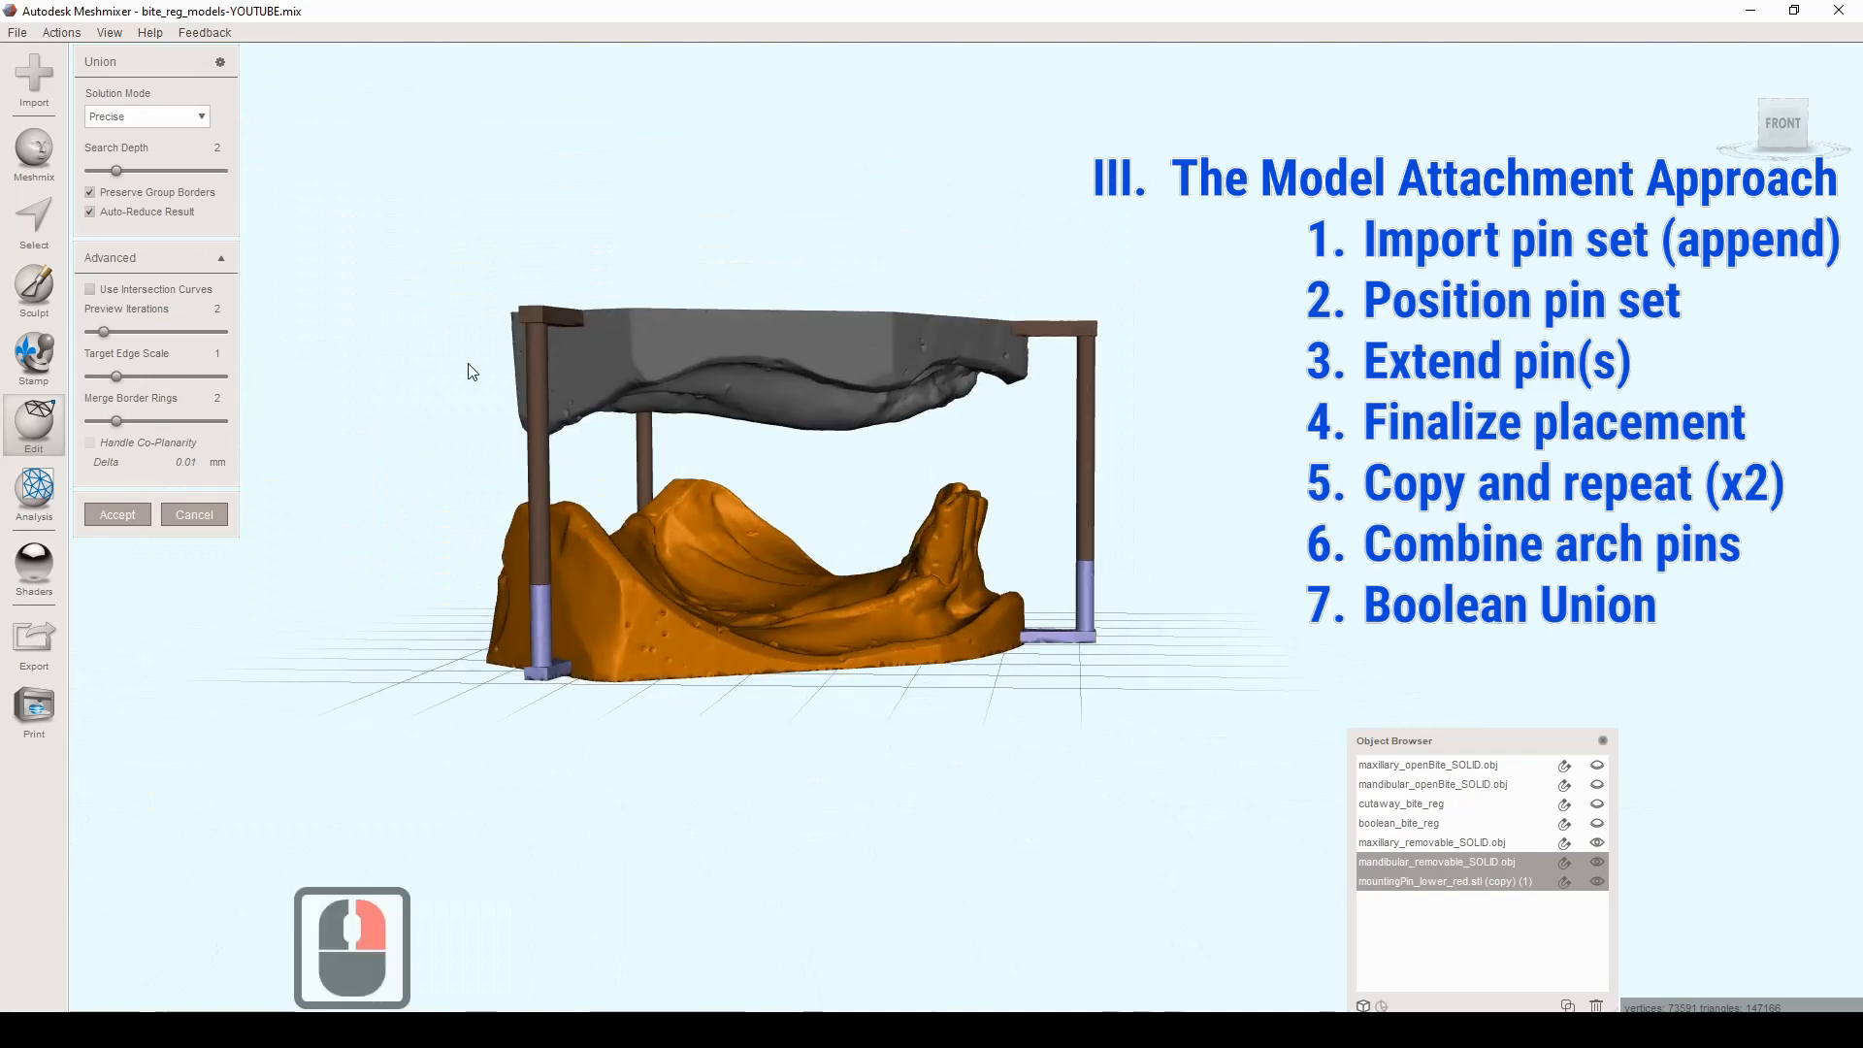
Step: Try to enable Handle Co-Planarity for the mandibular union
left_click(90, 441)
left_click(91, 442)
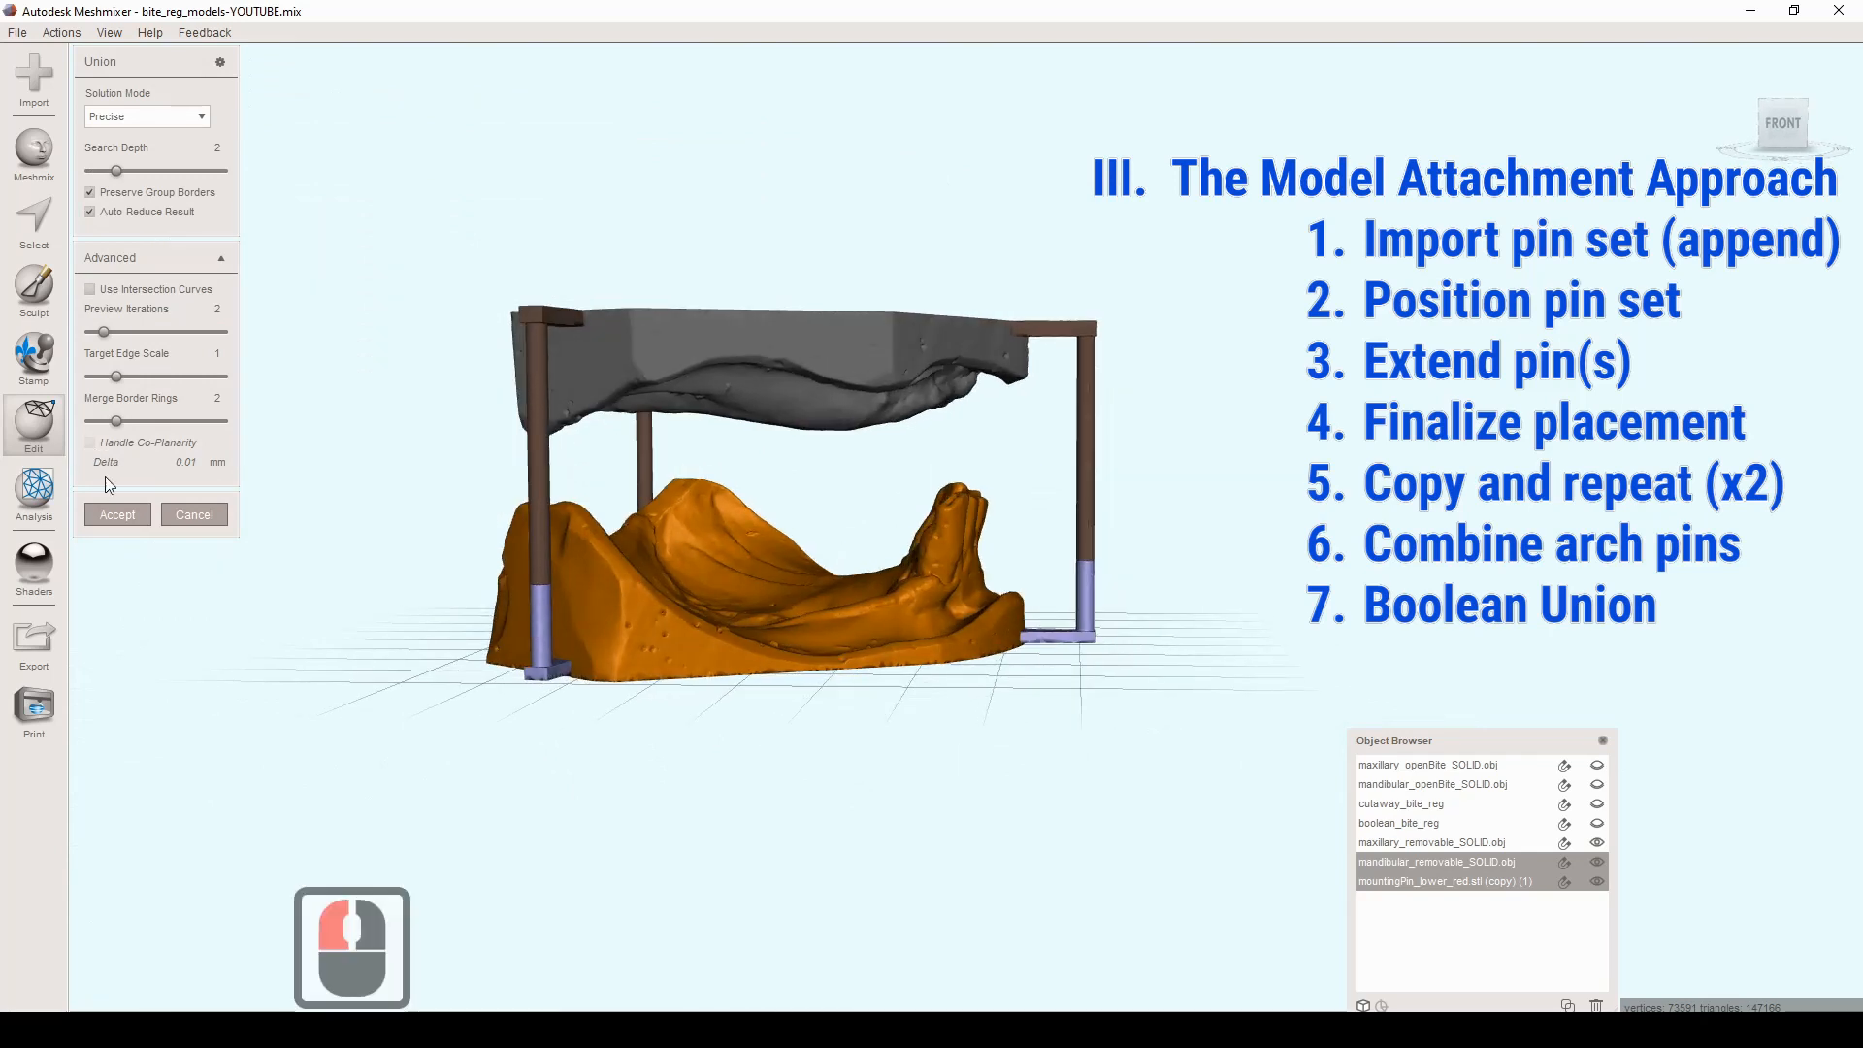
double_click(92, 445)
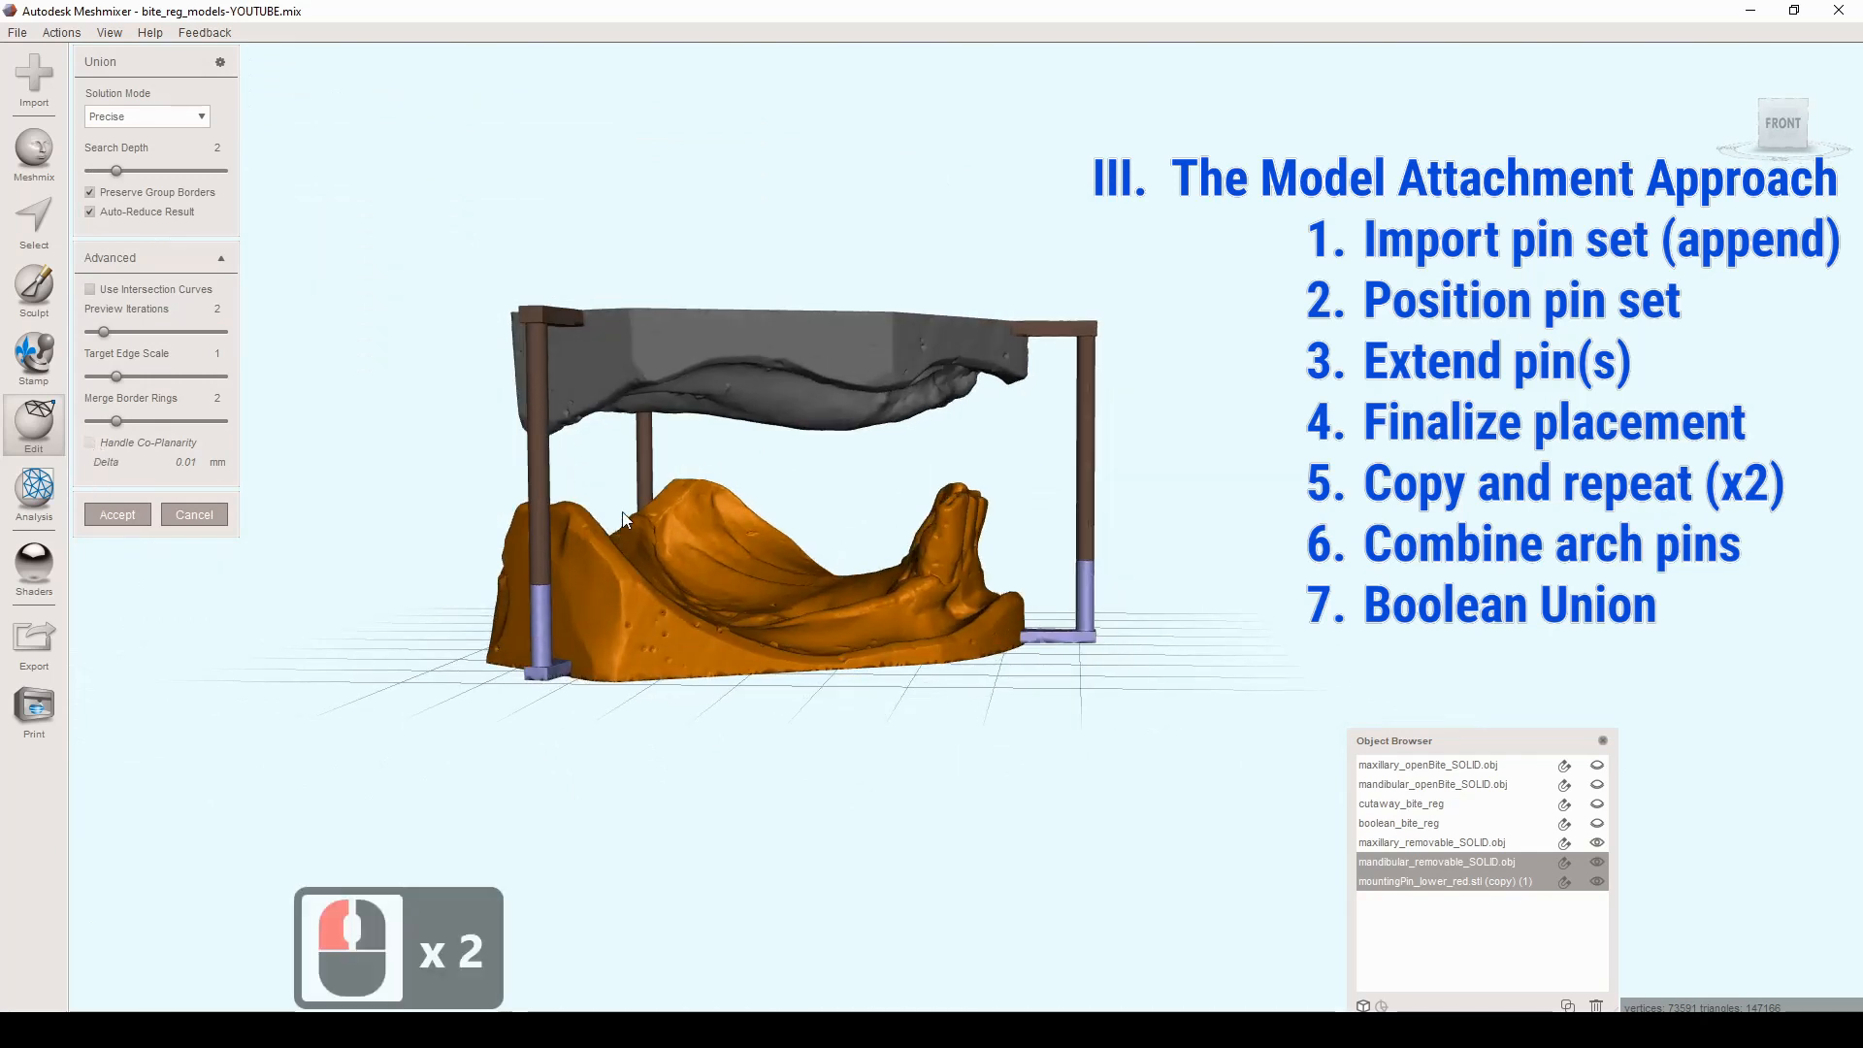
double_click(55, 677)
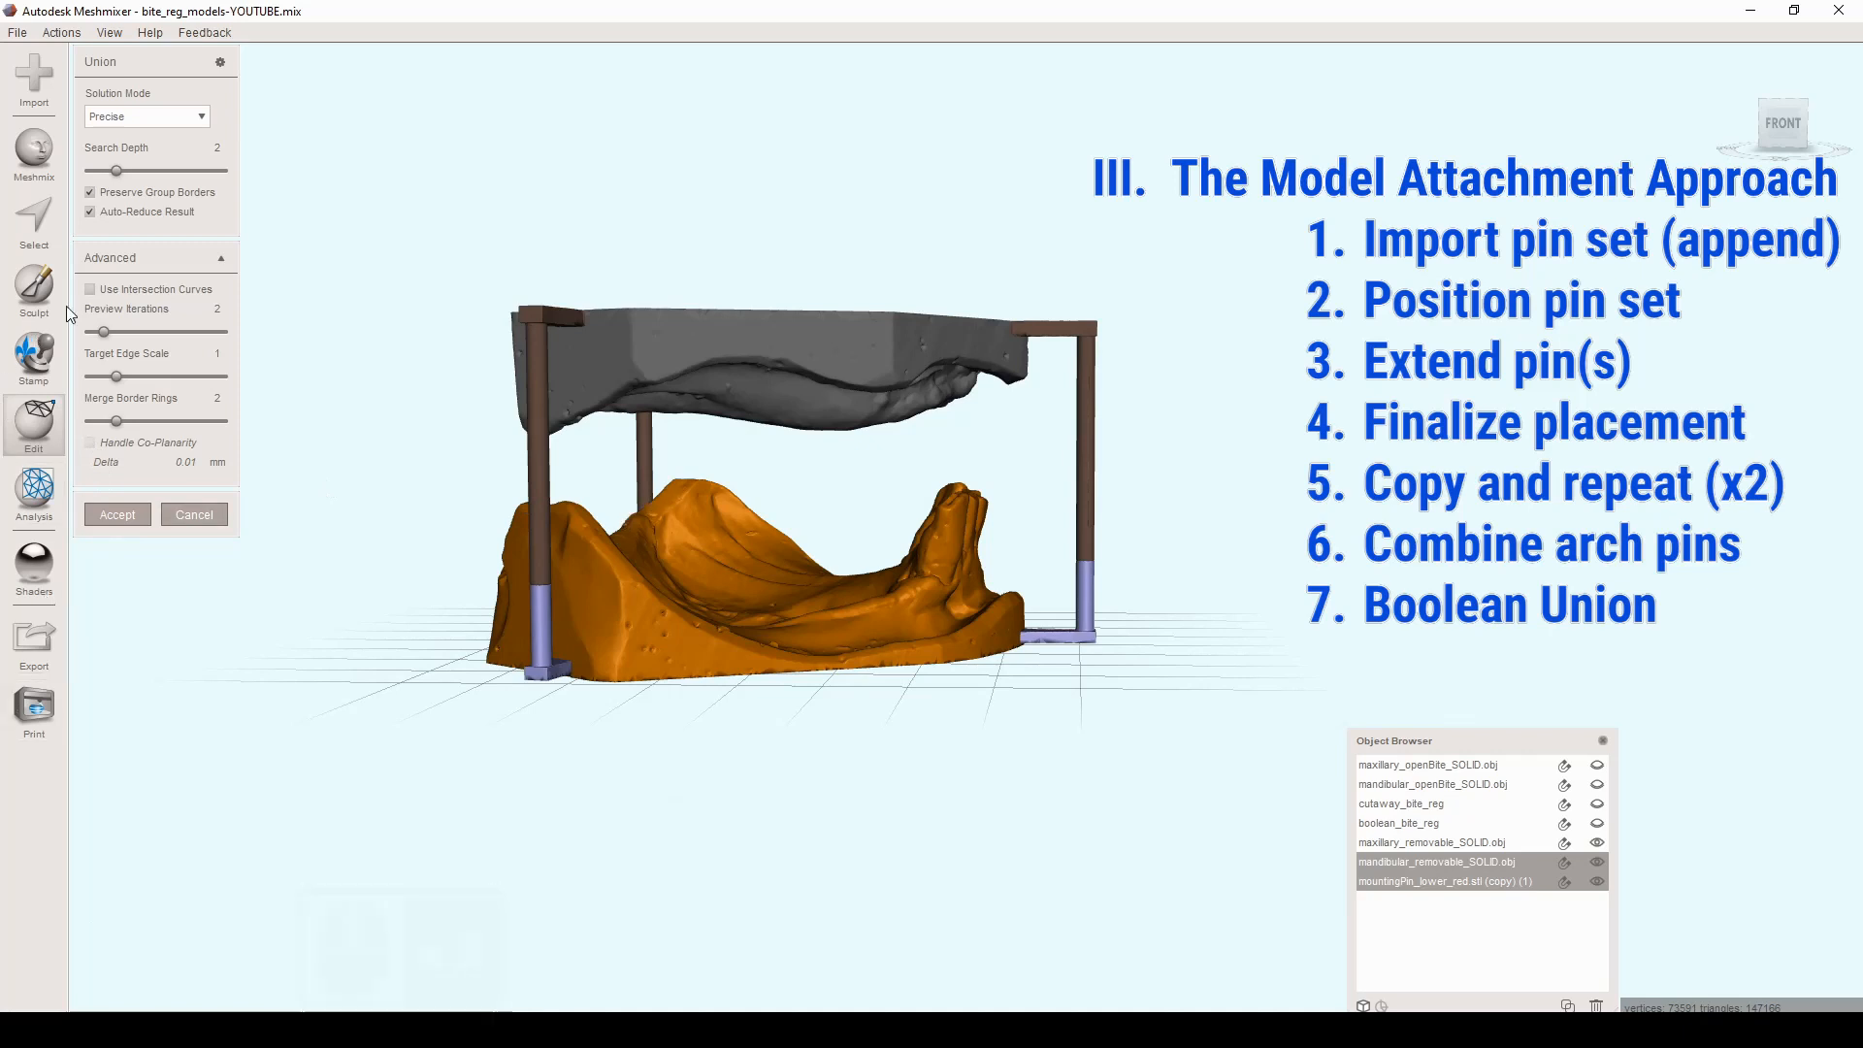
Step: Accept the mandibular union with Auto-Reduce Result off and select the maxillary removable model
left_click(91, 214)
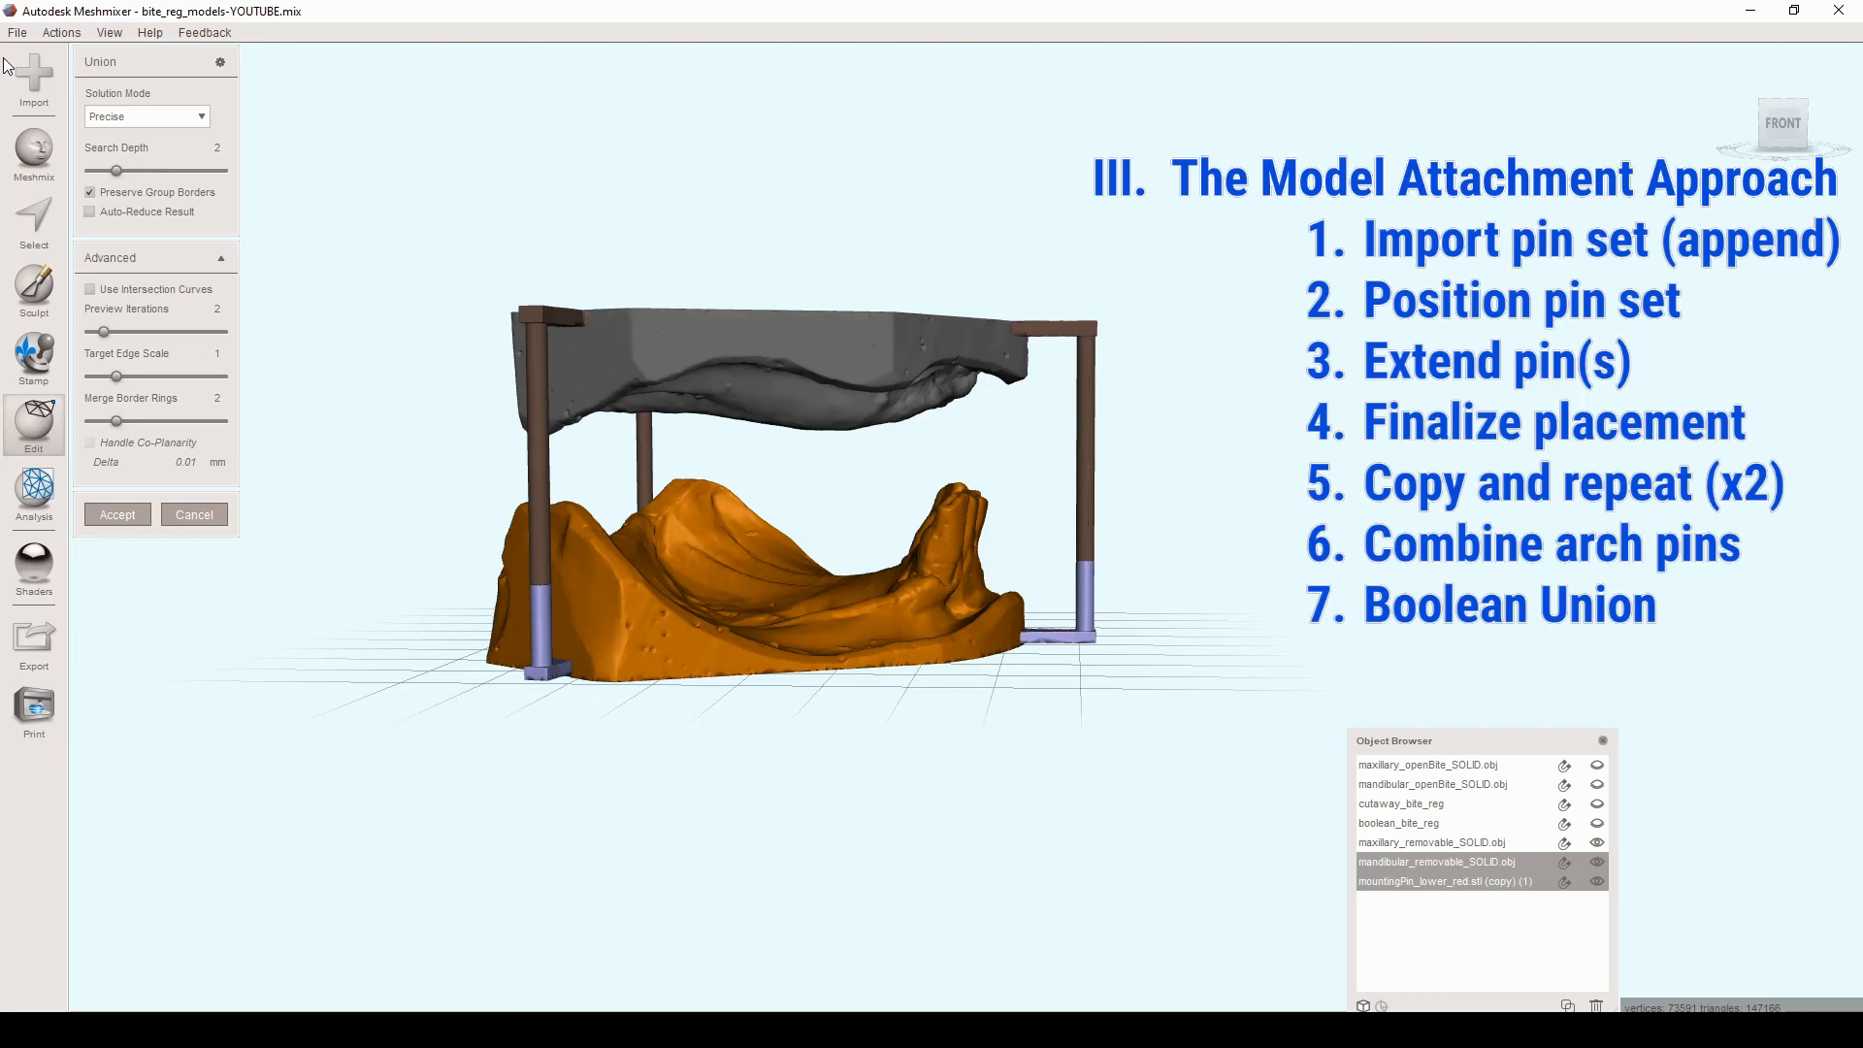
left_click(151, 515)
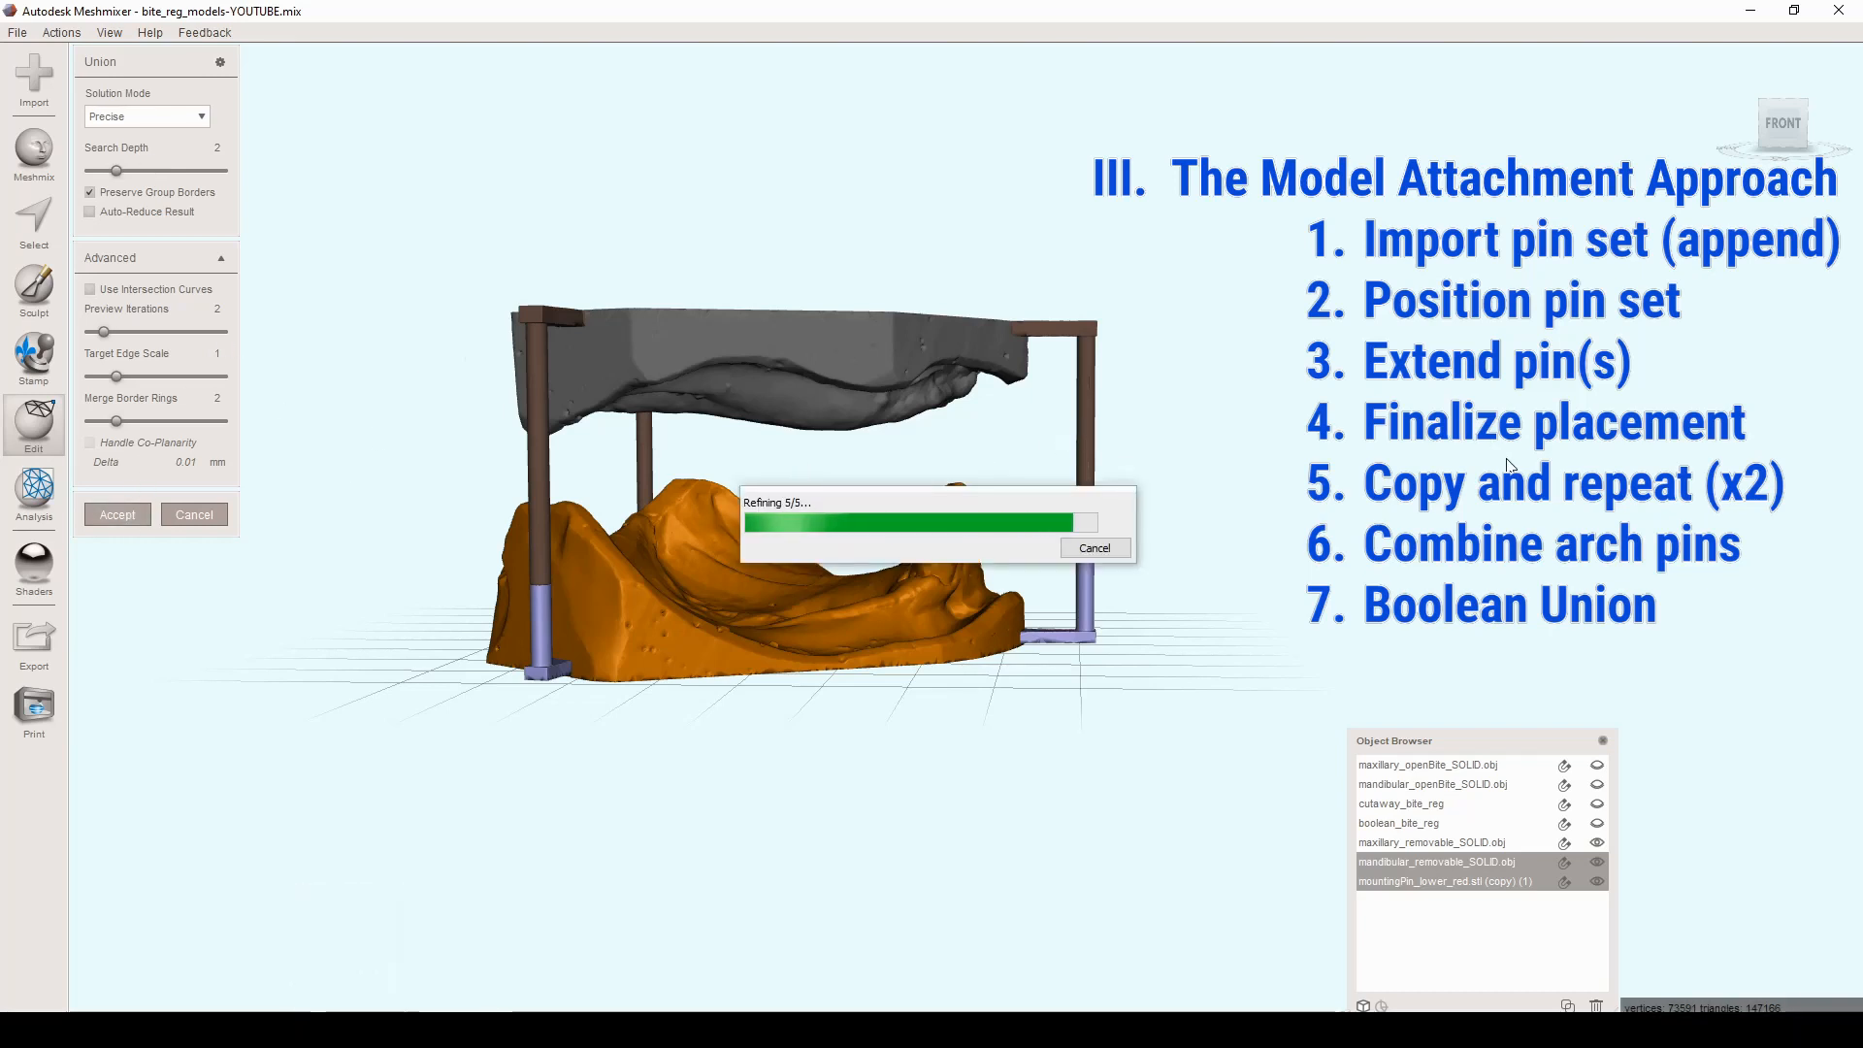
mouse_move(1513, 462)
right_mouse_down()
mouse_move(1393, 424)
mouse_move(1343, 460)
right_mouse_up()
left_click(860, 344)
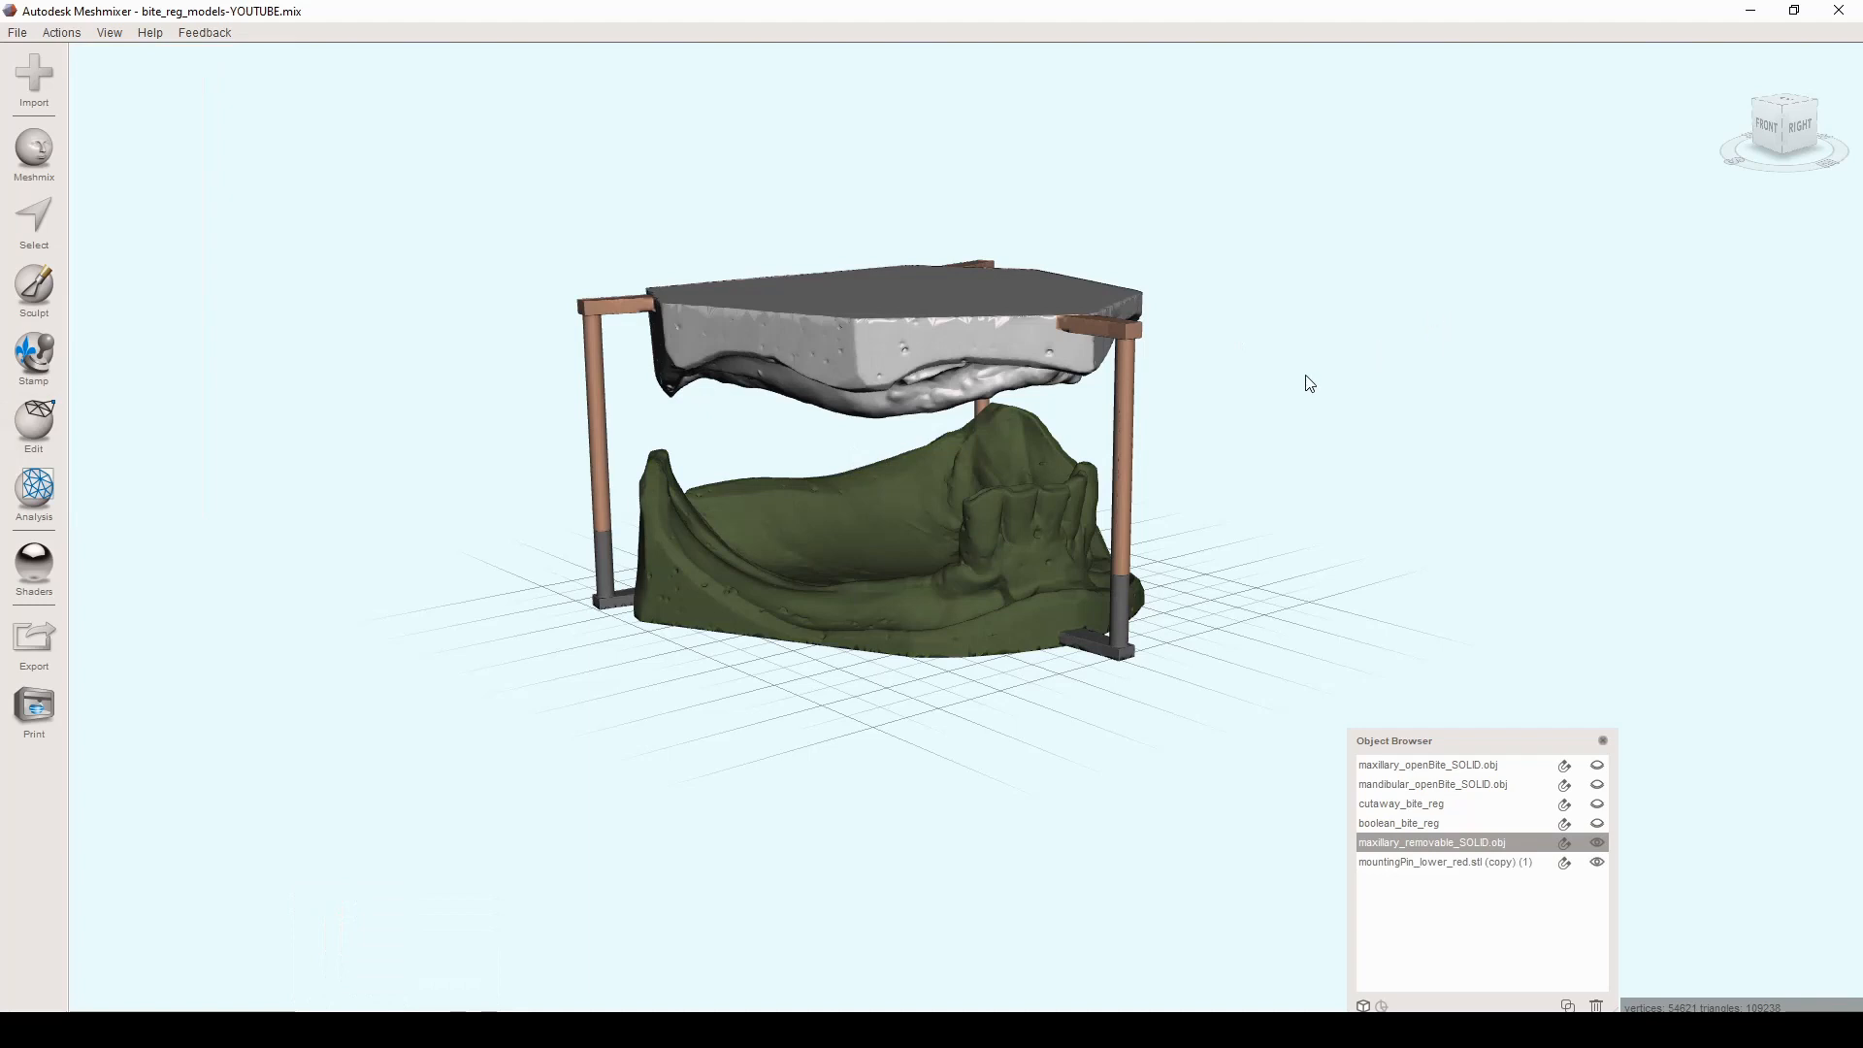
Step: Lift the maxillary removable model with Transform about 12 mm along Y, off the lower pins
key("t")
left_click_drag(918, 291, 917, 208)
right_click_drag(1077, 464, 1352, 432)
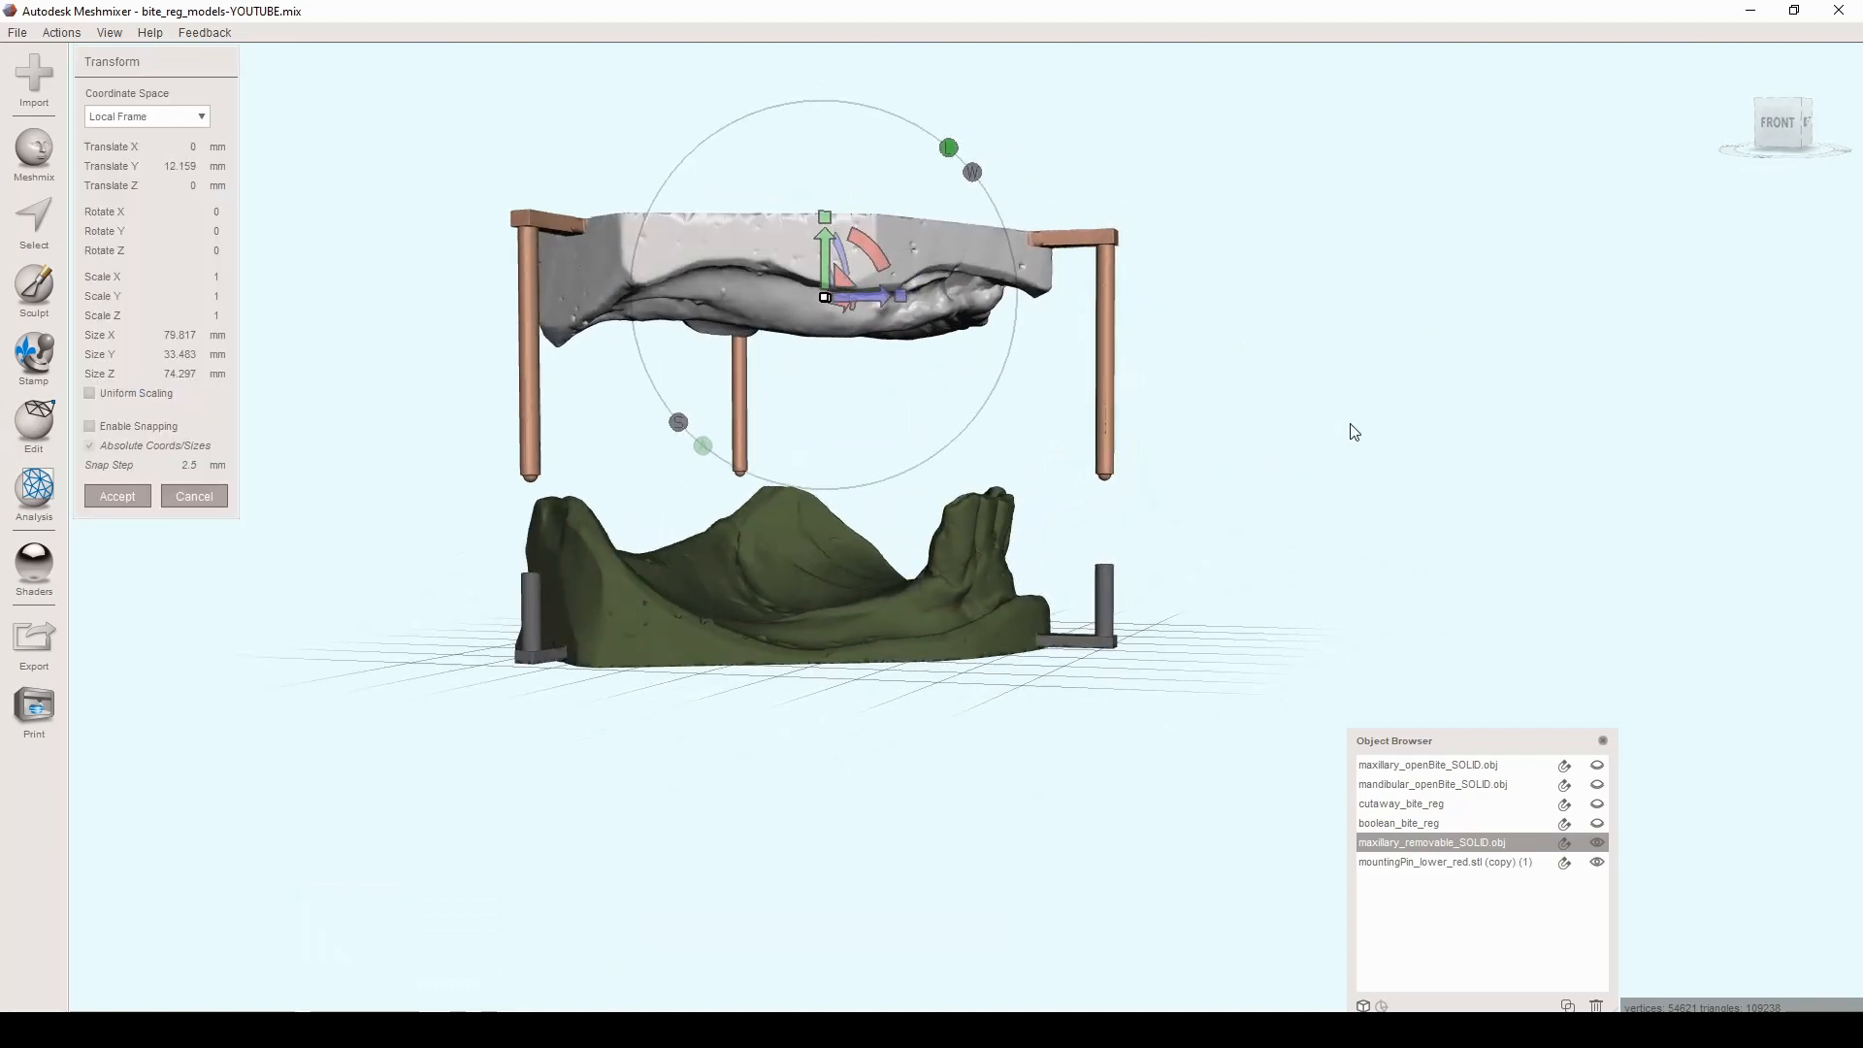
right_click_drag(301, 617, 537, 621)
mouse_move(786, 298)
right_mouse_down()
mouse_move(776, 341)
mouse_move(769, 296)
right_mouse_up()
Step: Reseat the lifted maxillary model on the lower pins, ending at about 0.27 mm in Y, -0.11 mm in Z and 0.53 degrees X rotation
left_click_drag(822, 239, 679, 355)
right_click_drag(961, 545, 879, 563)
right_click_drag(883, 312, 708, 317)
left_click_drag(713, 315, 828, 227)
right_click_drag(867, 295, 1033, 436)
left_click_drag(954, 254, 974, 342)
right_click_drag(917, 312, 976, 579)
right_click_drag(1139, 503, 777, 469)
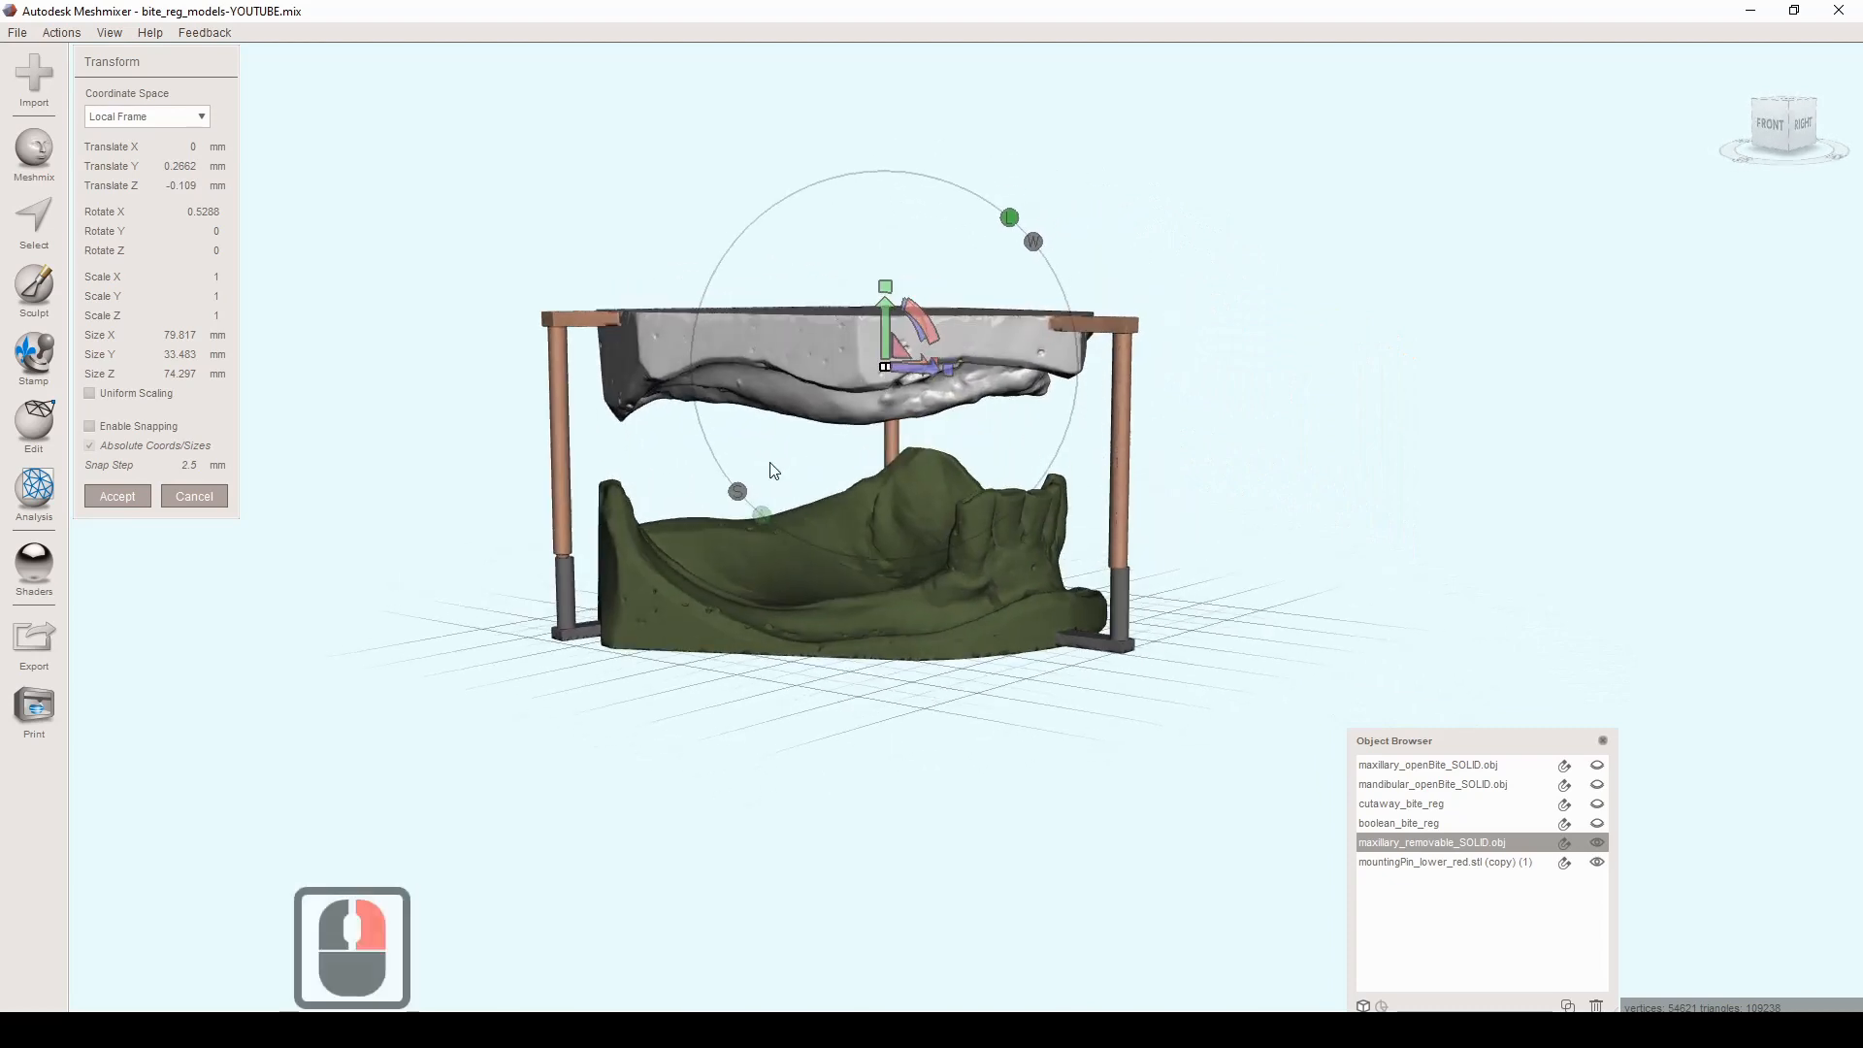
left_click(1307, 606)
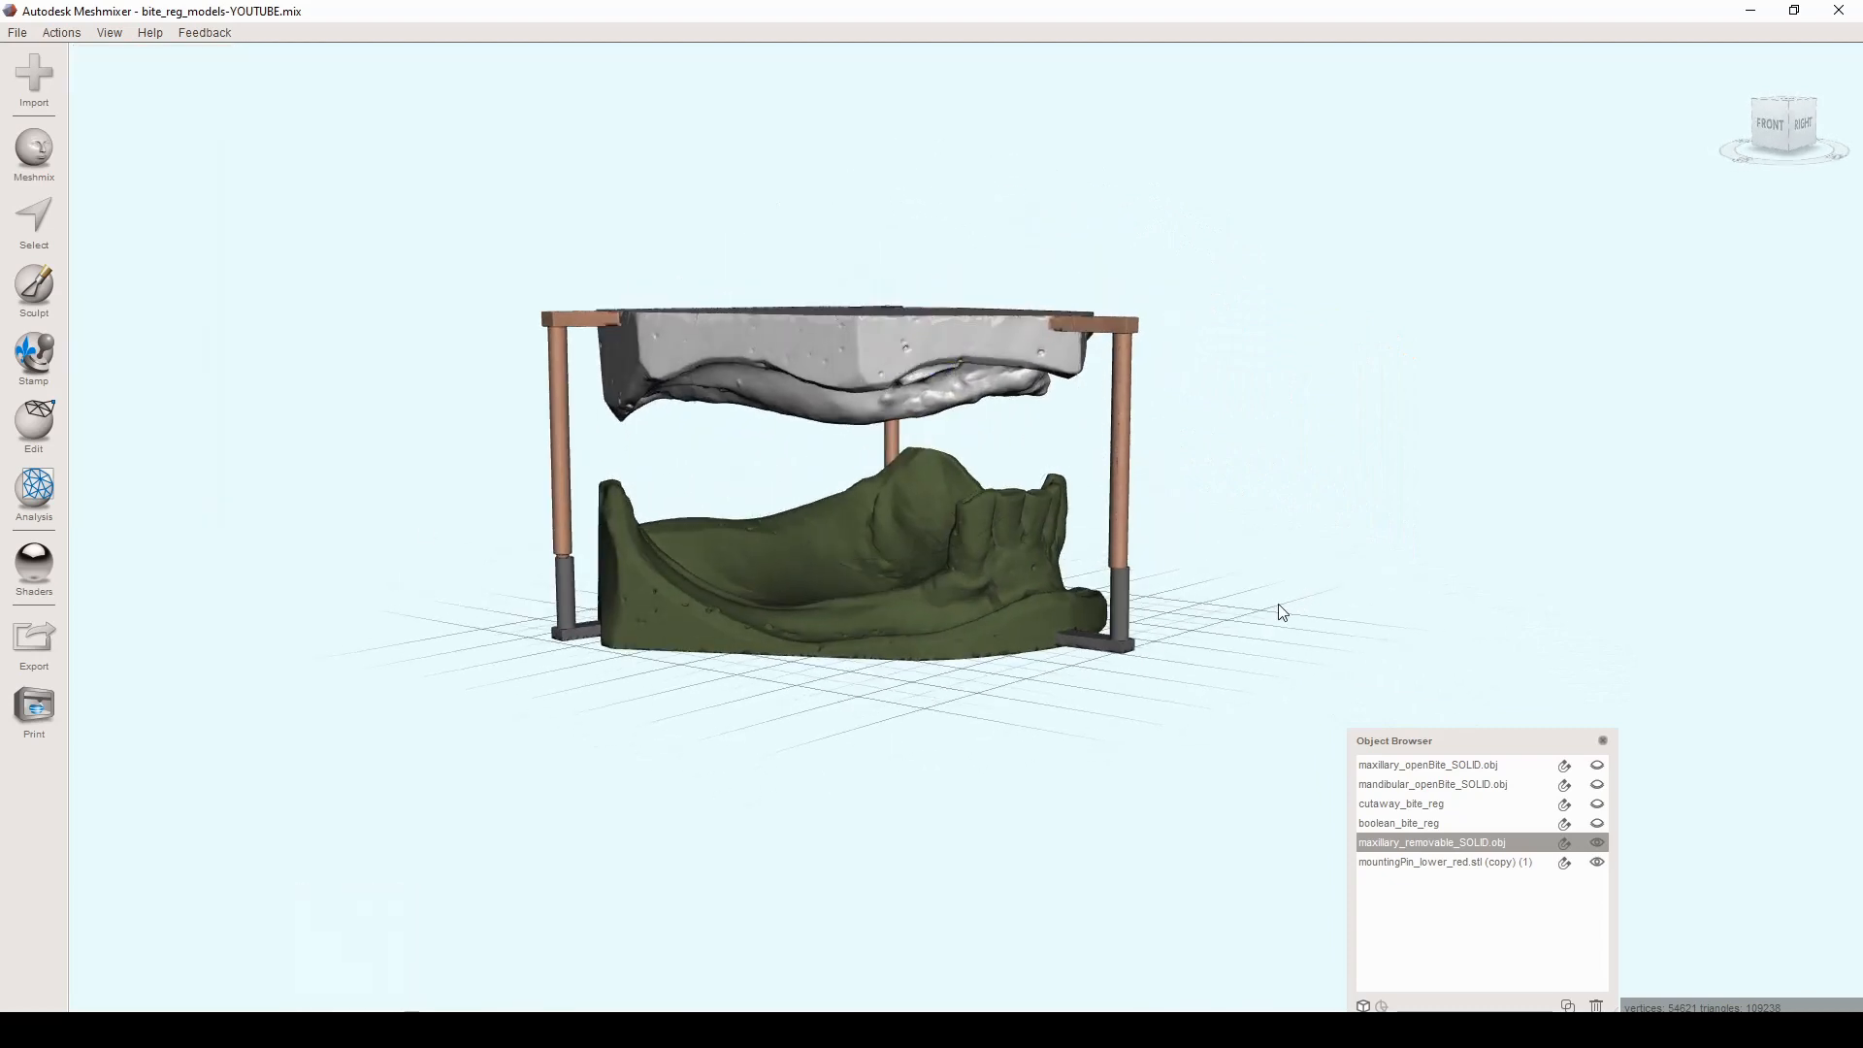
Step: Select the maxillary and mandibular models in turn, ending on the mandibular, and examine the pin joints and arch alignment from several sides
right_click_drag(1239, 573, 1365, 573)
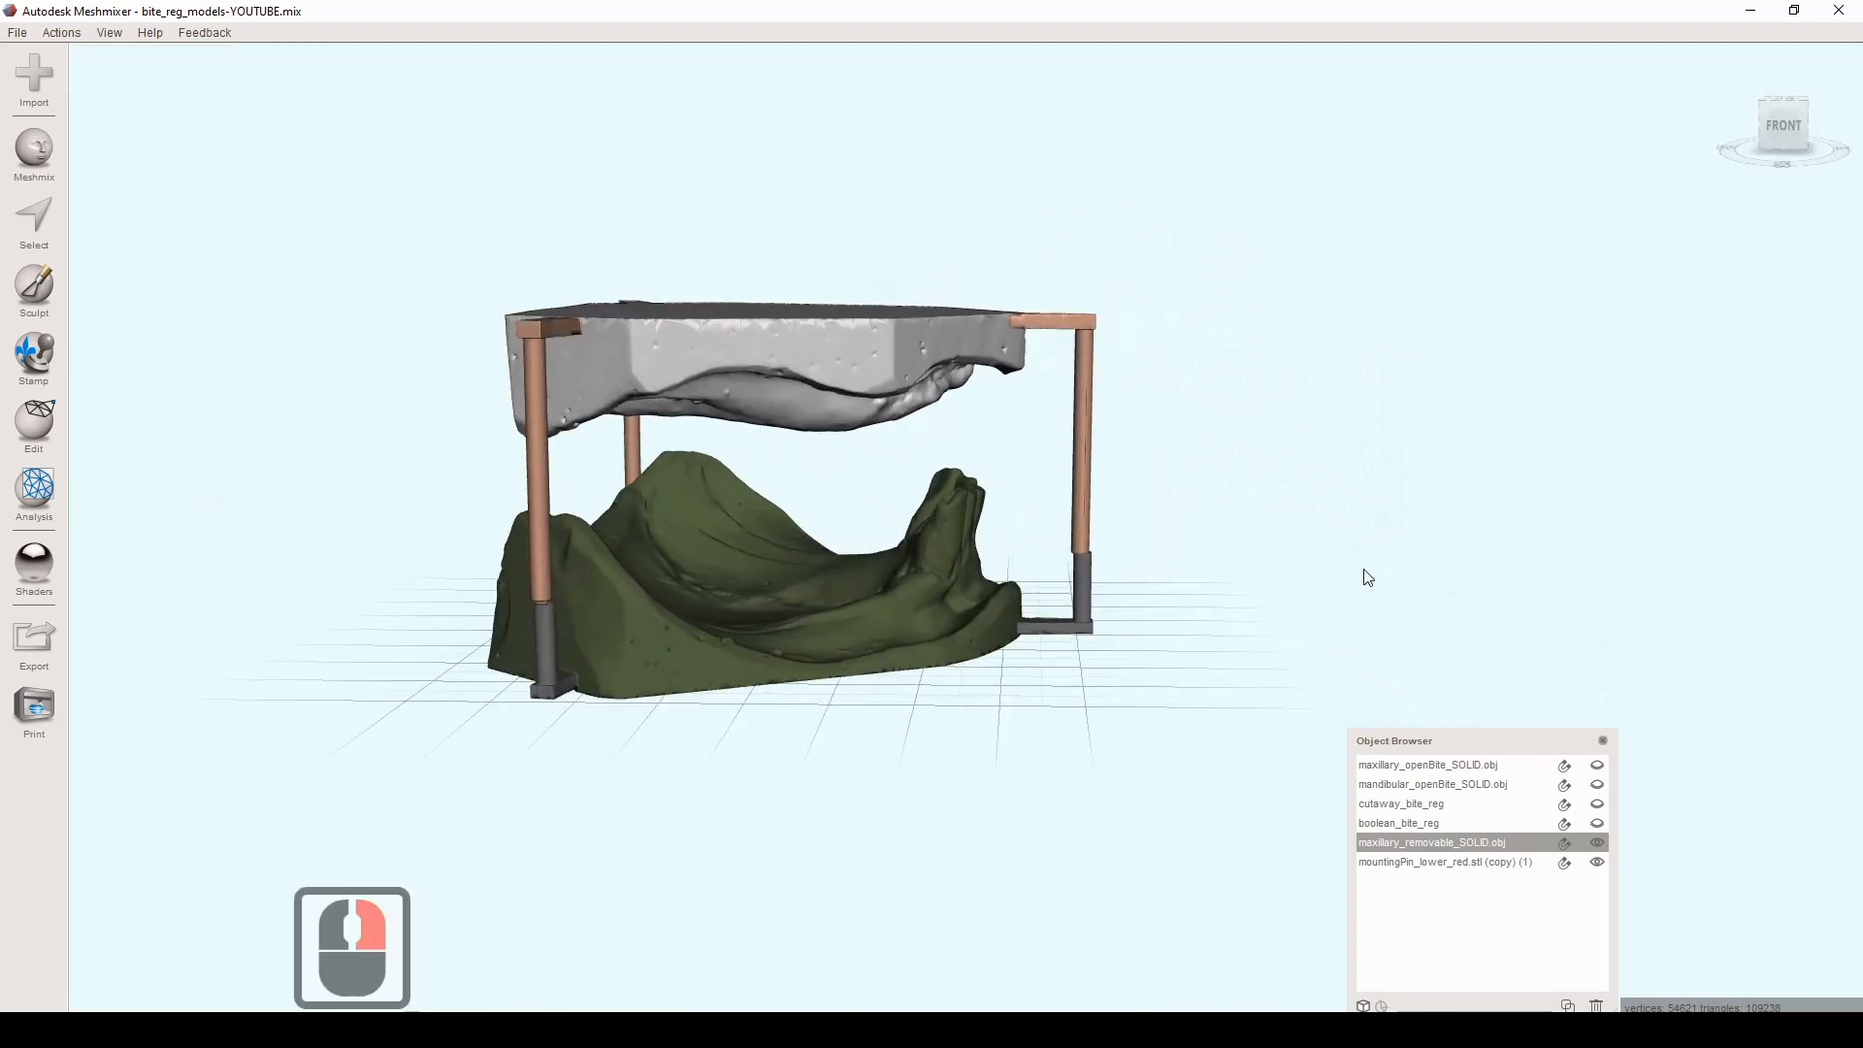
left_click(644, 586)
left_click(697, 383)
left_click(689, 629)
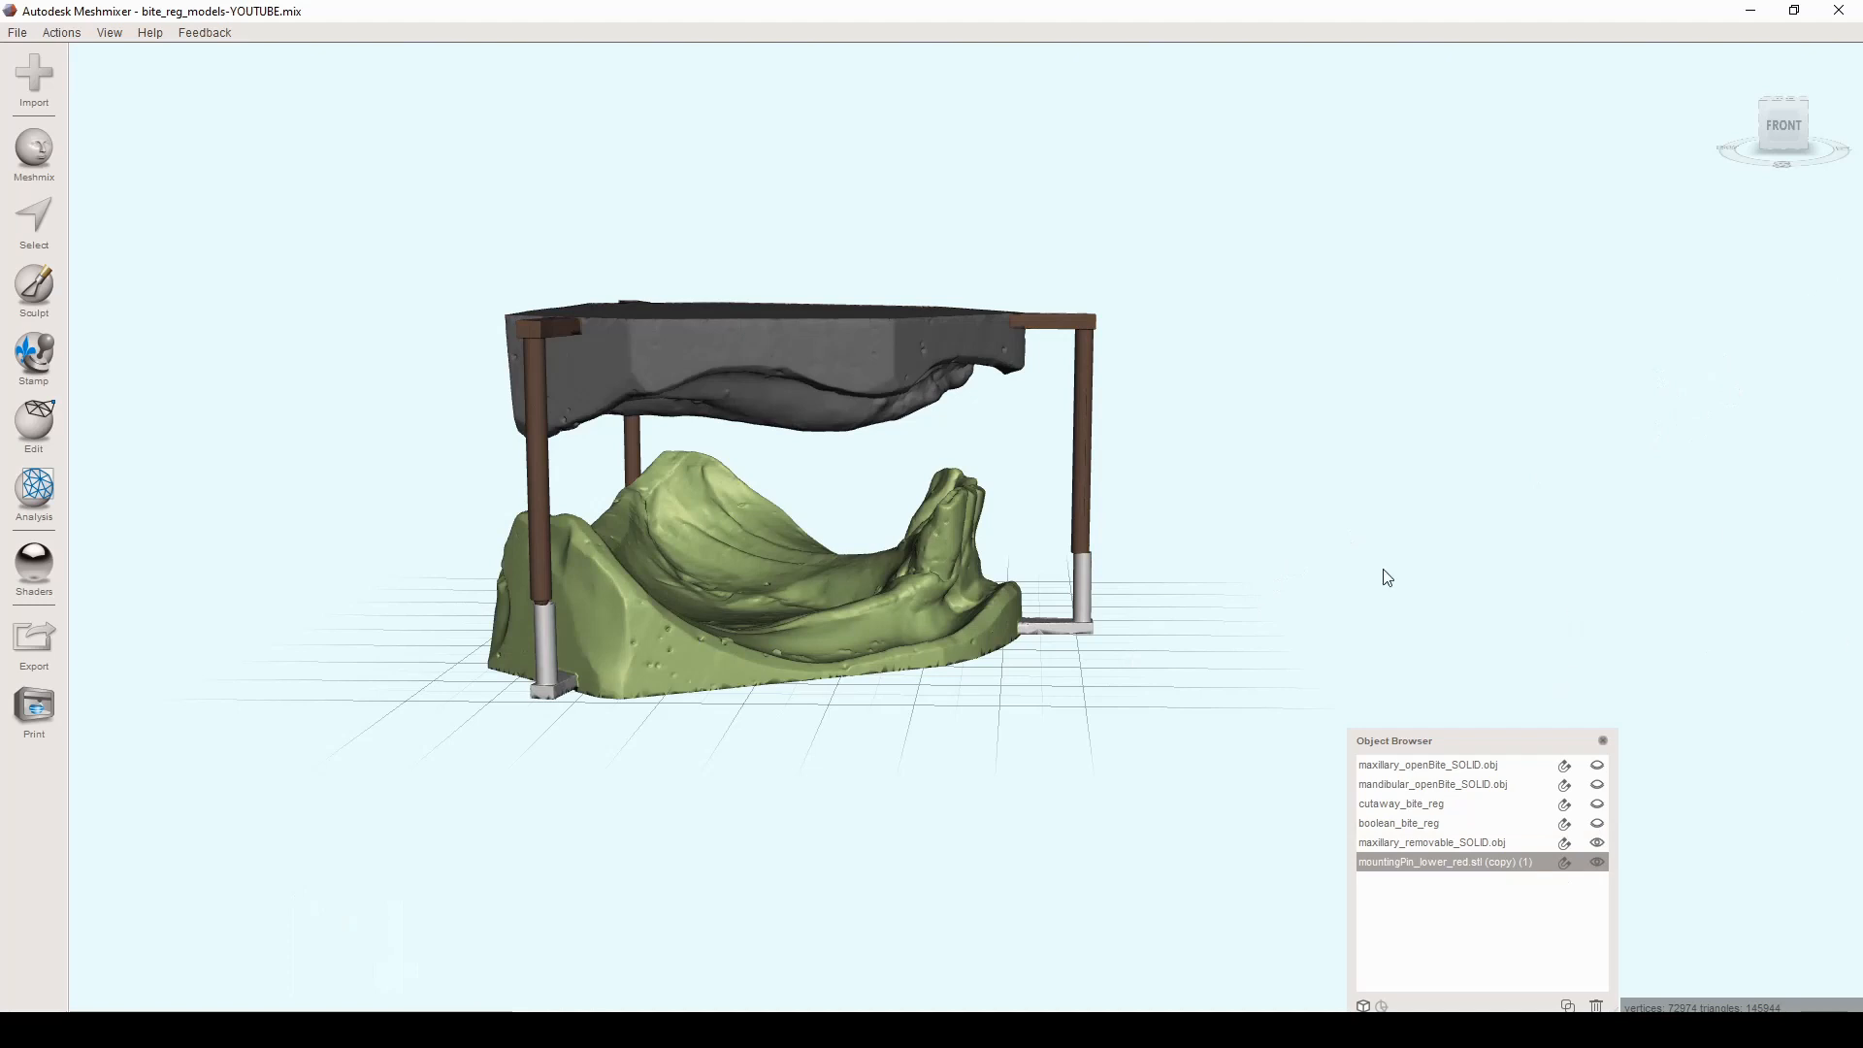
right_click_drag(1459, 528, 1314, 594)
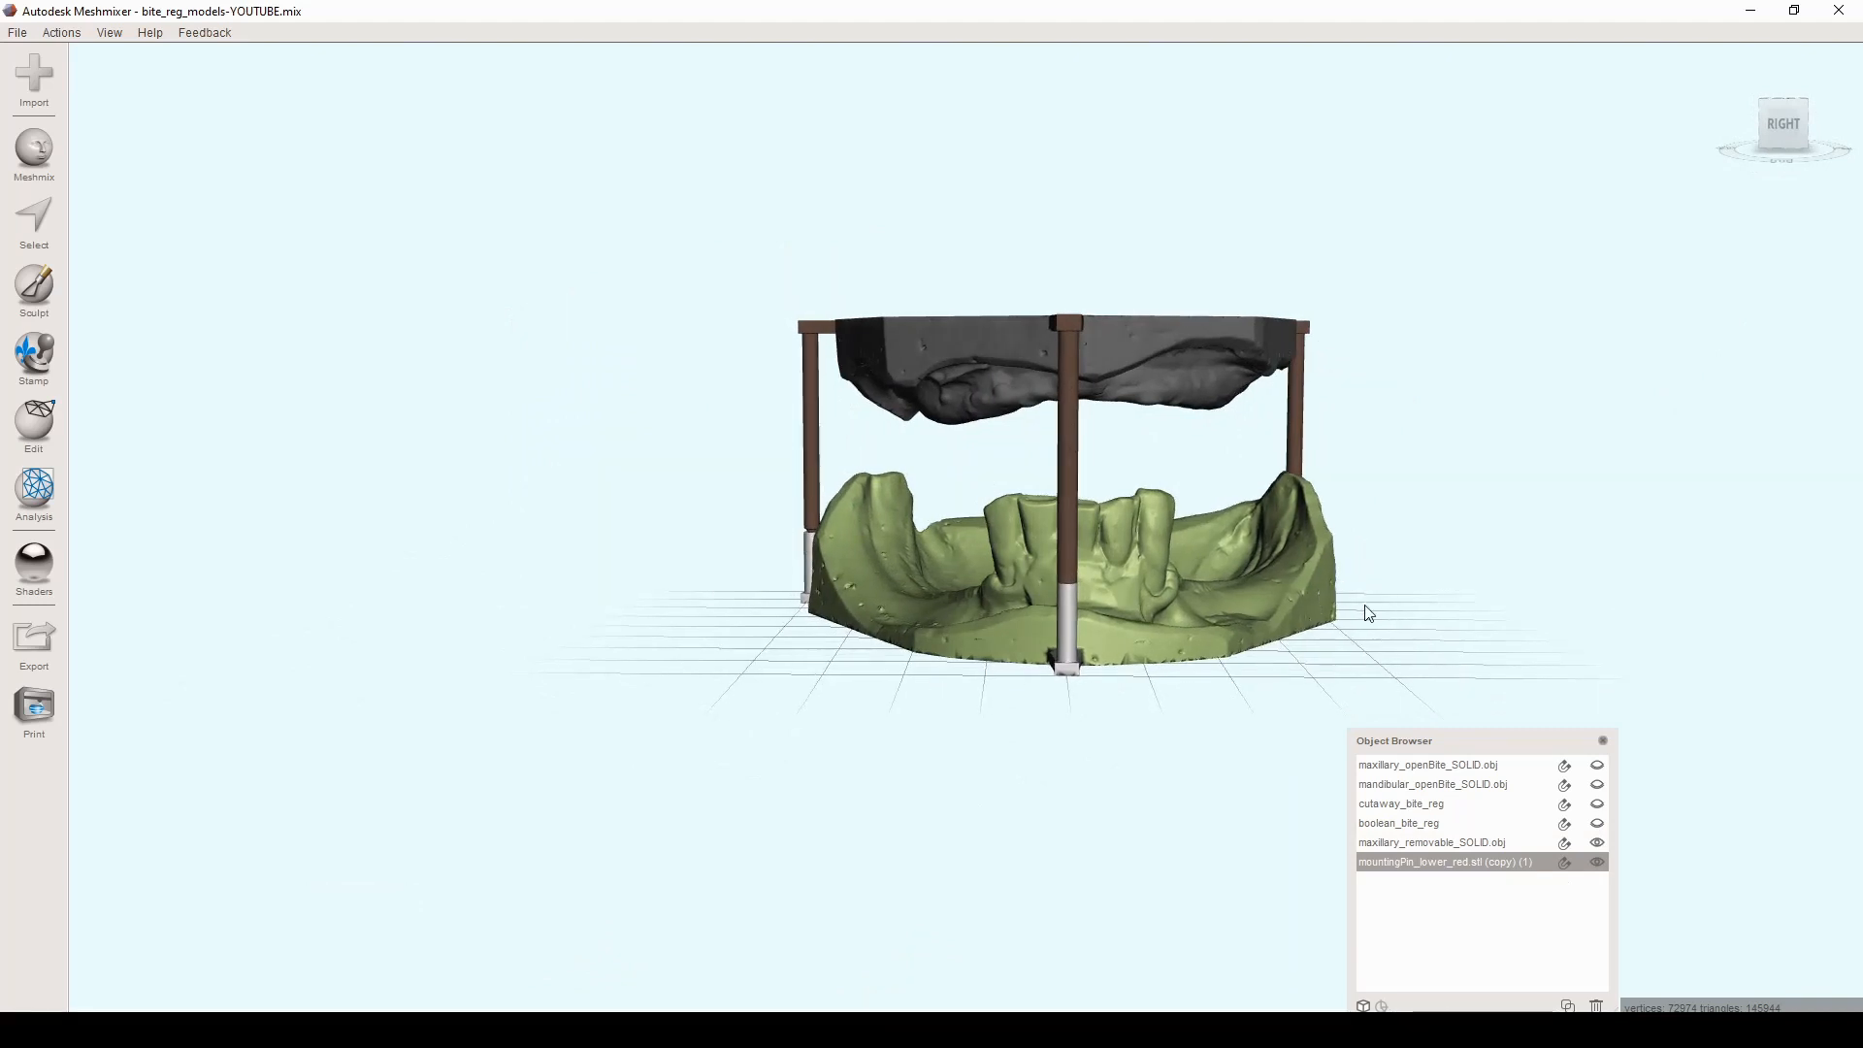
right_click_drag(1335, 580, 1323, 624)
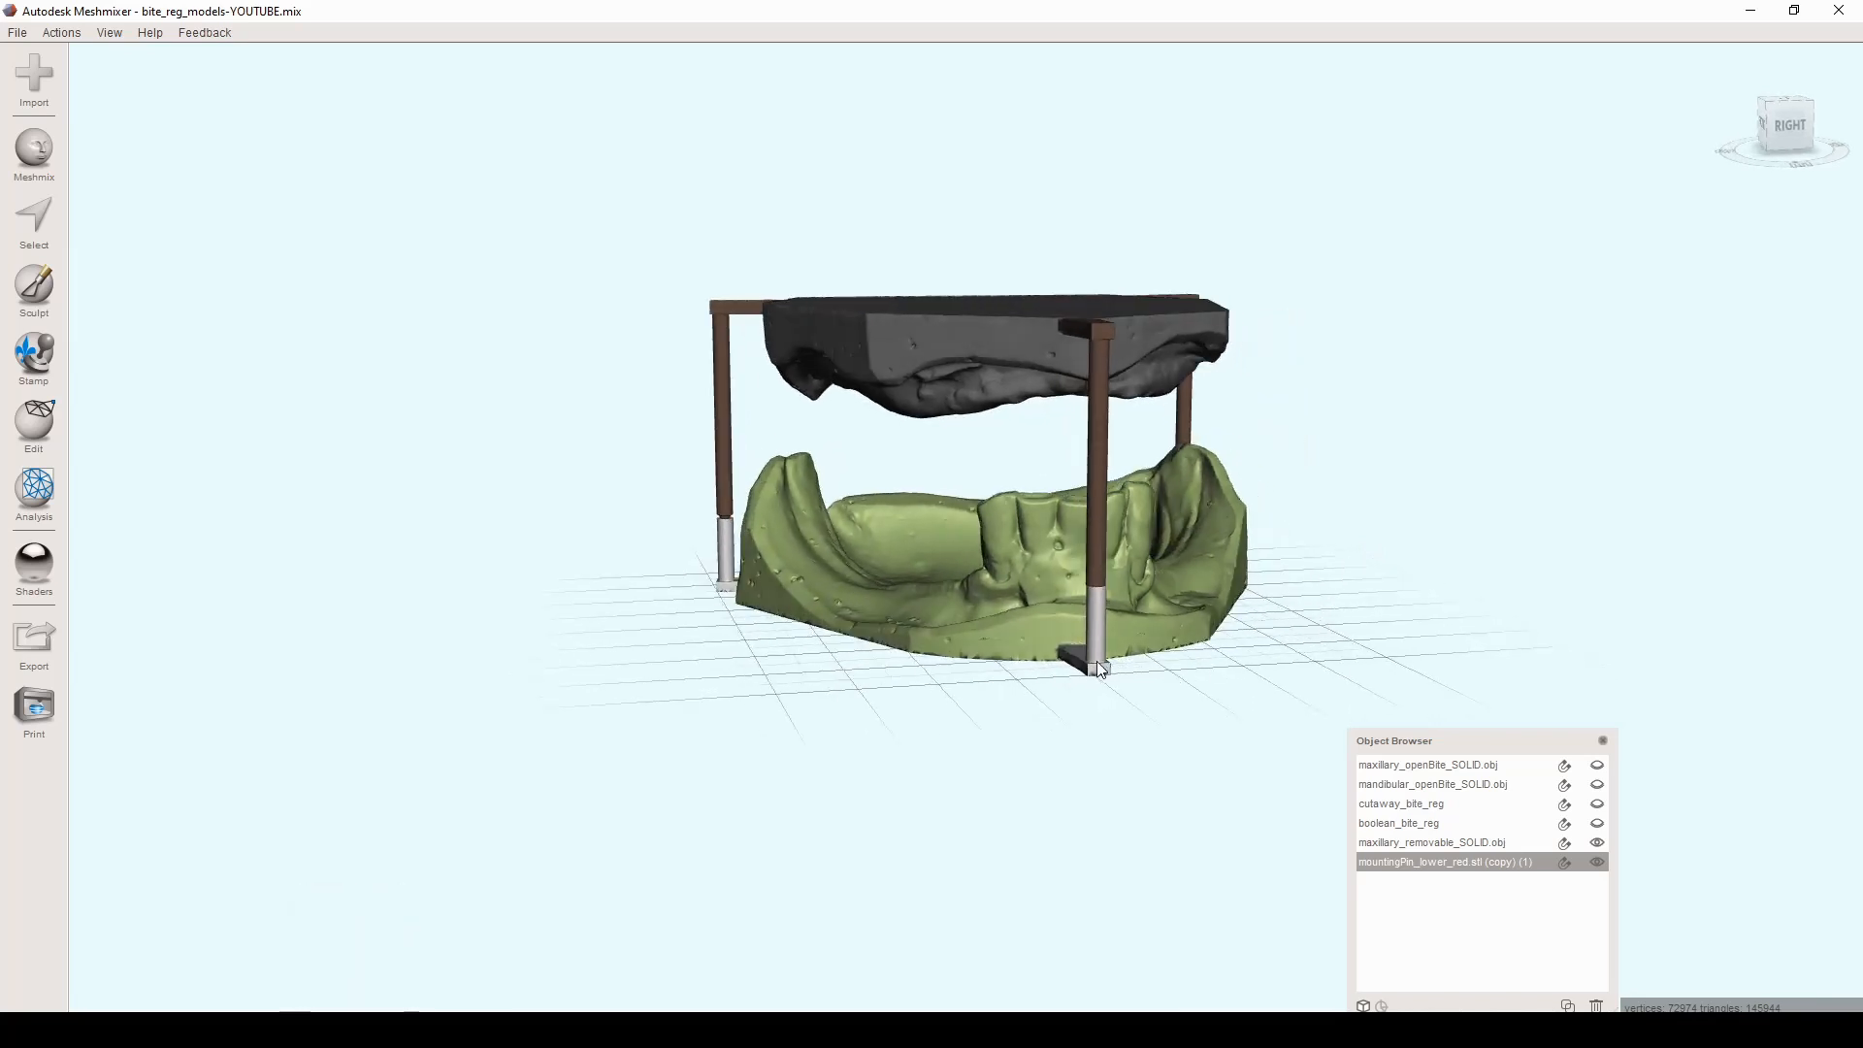
right_click_drag(1092, 661, 1104, 626)
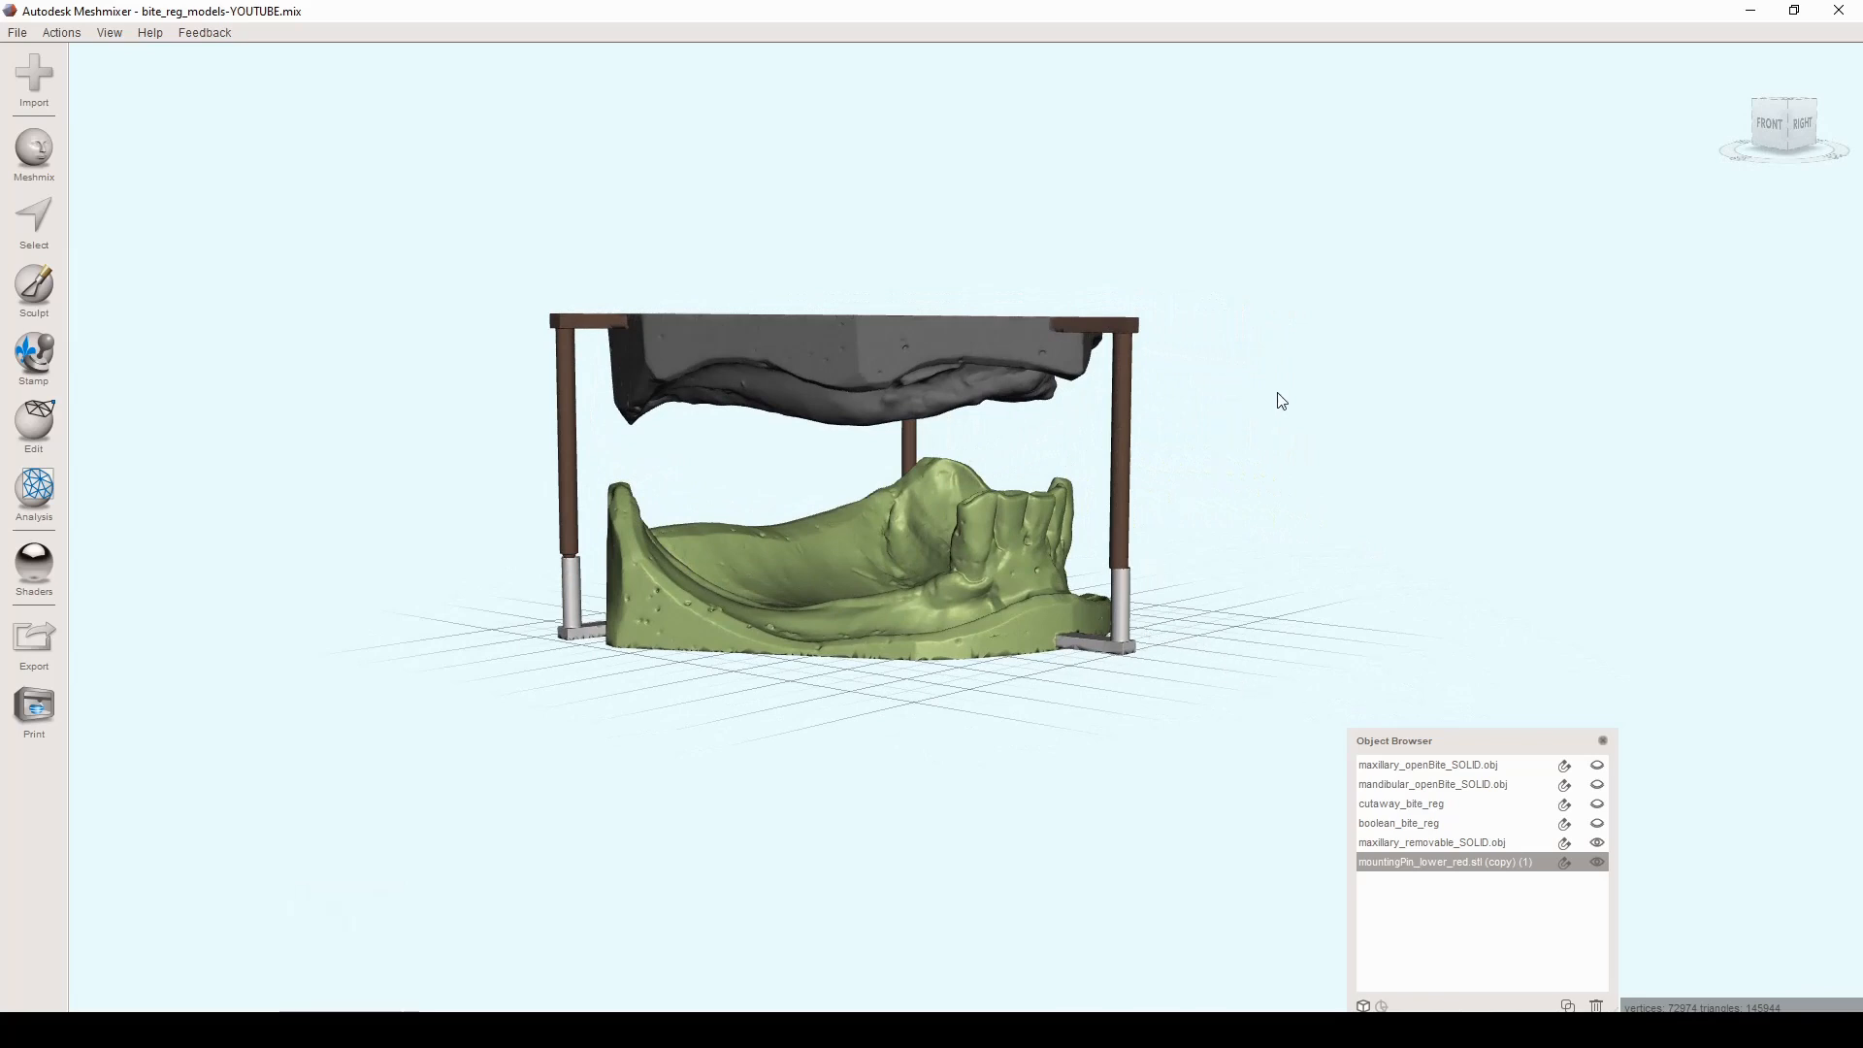
right_click_drag(1259, 401, 1368, 429)
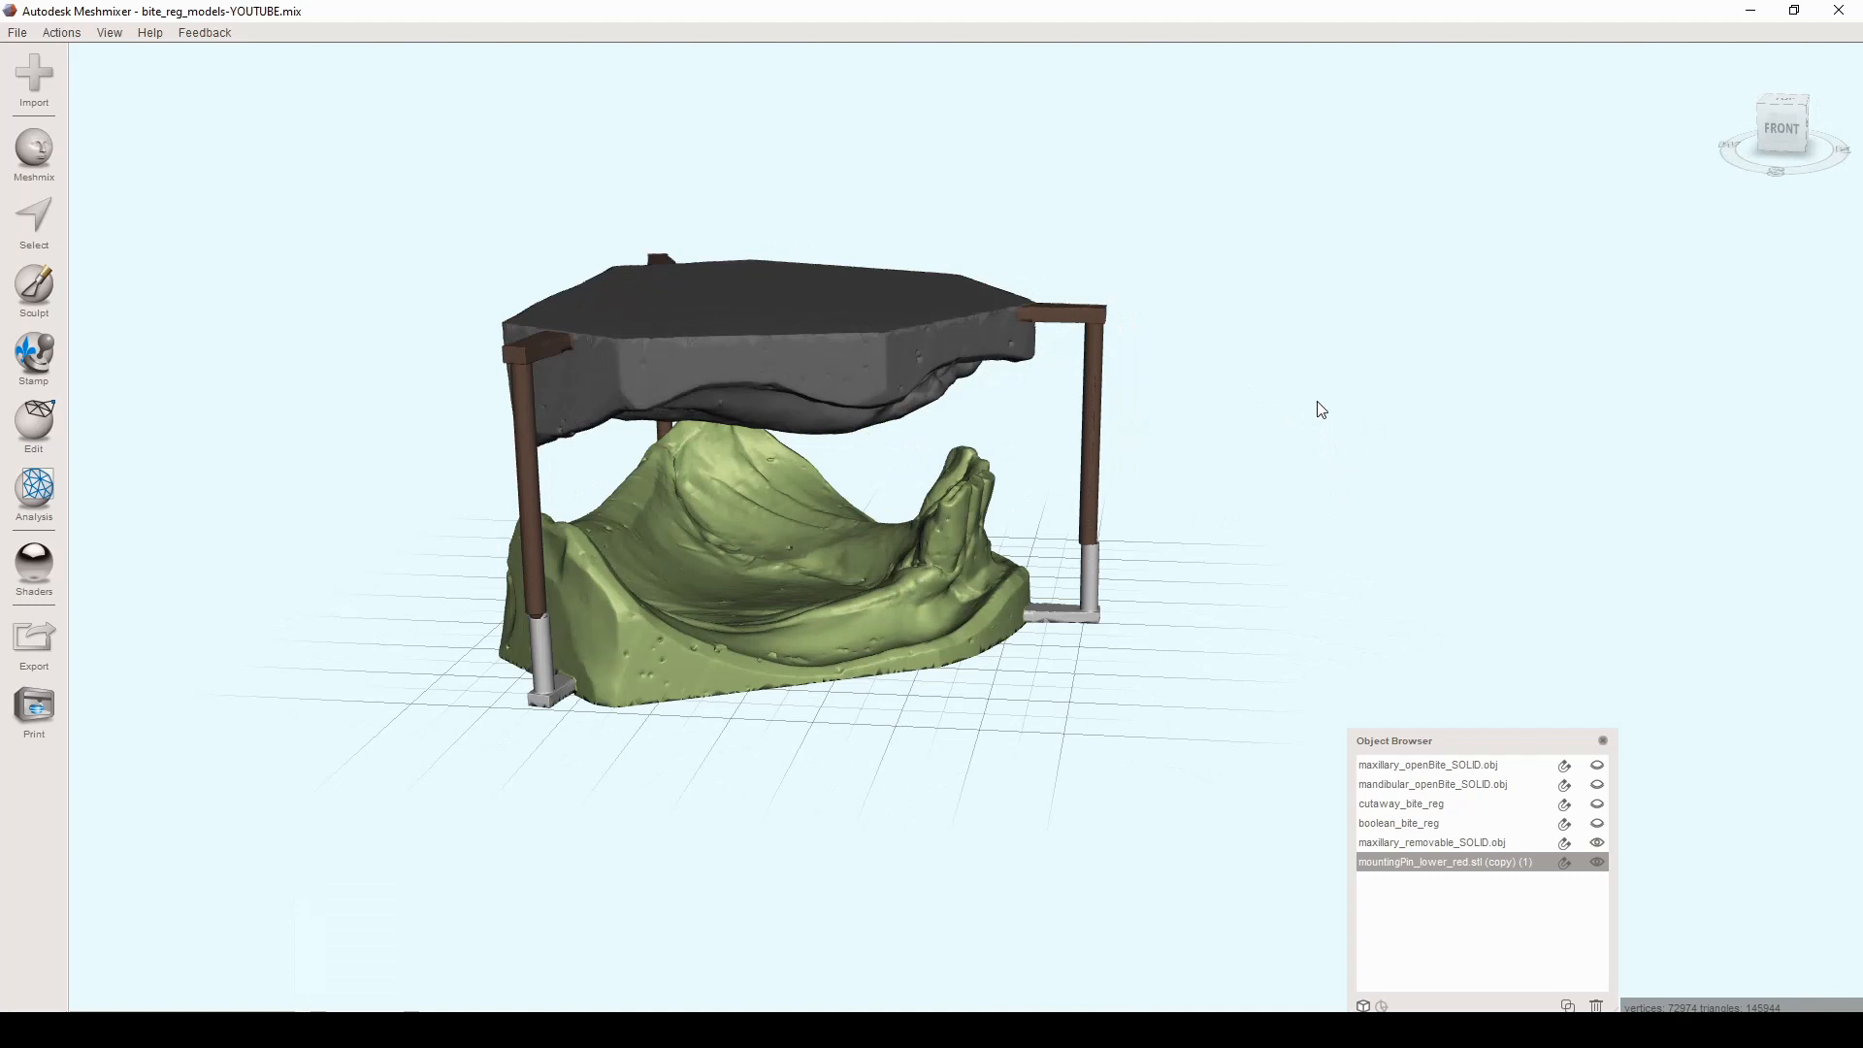
right_click_drag(1313, 408, 1239, 381)
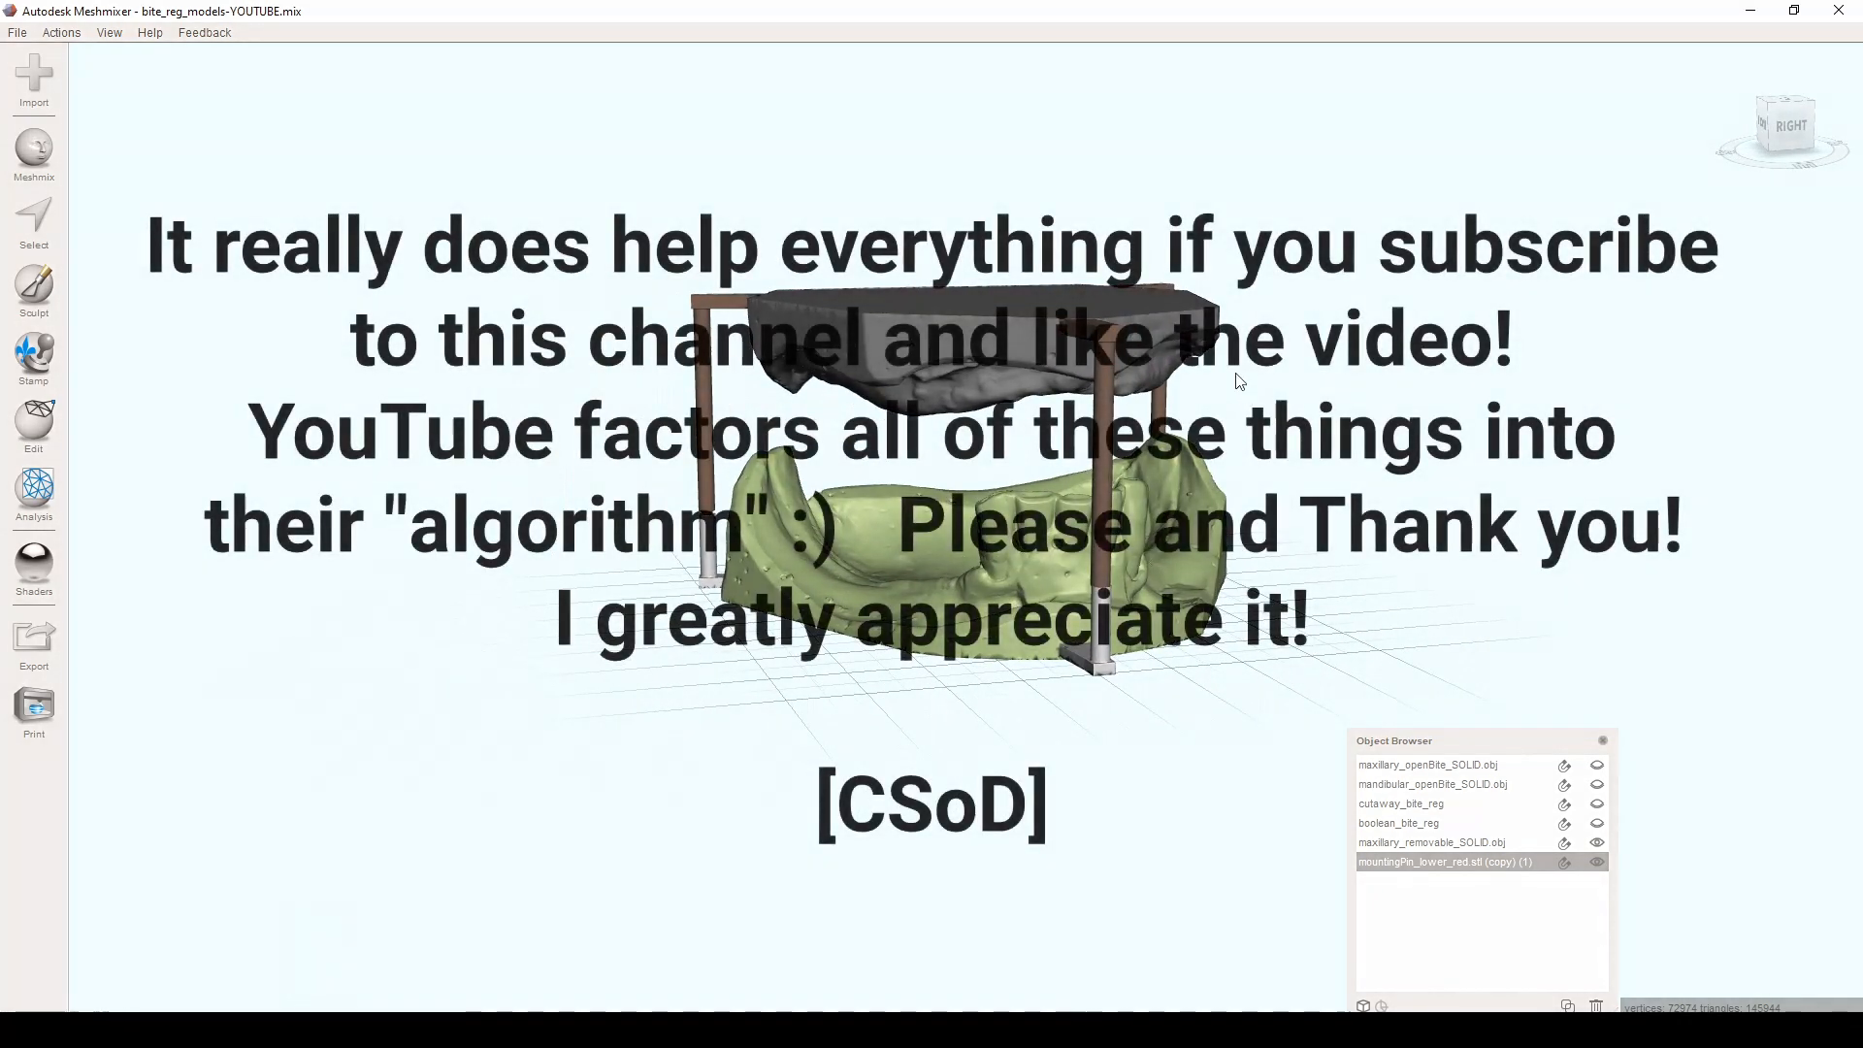